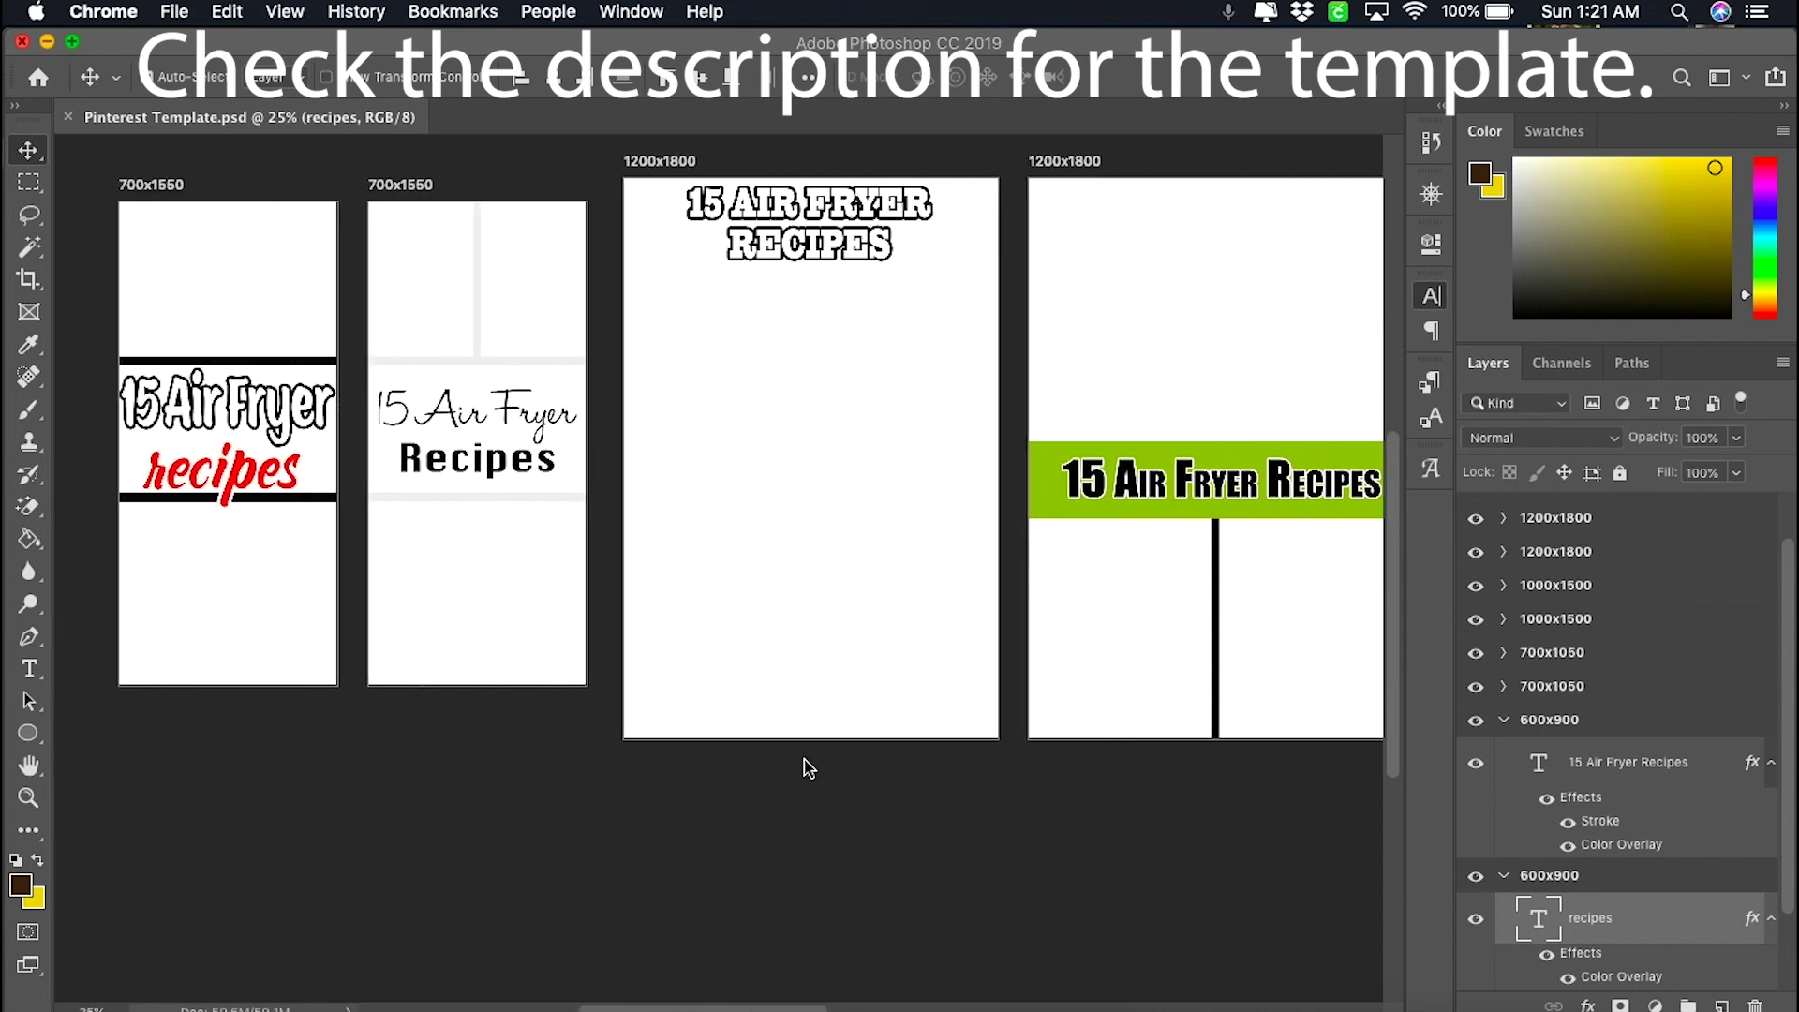
{"action": "scroll", "coordinate": [809, 766], "scroll_direction": "right", "scroll_amount": 2}
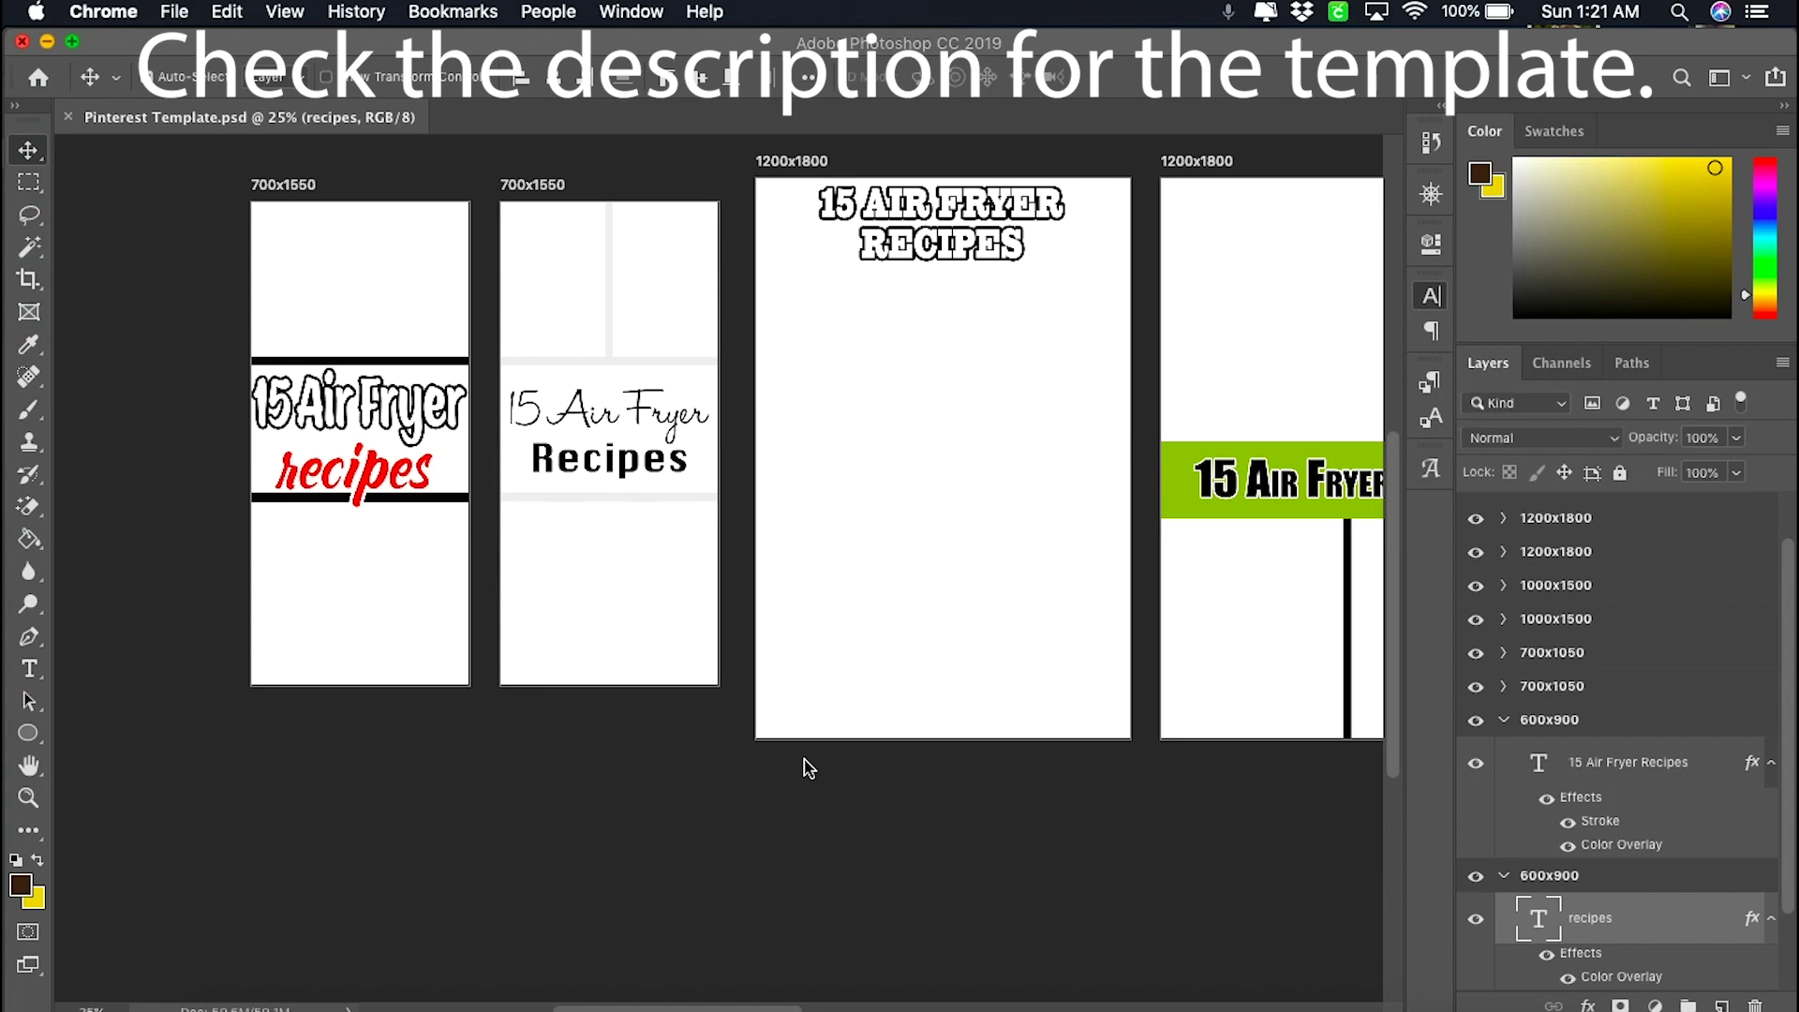
{"action": "scroll", "coordinate": [809, 769], "scroll_direction": "right", "scroll_amount": 3}
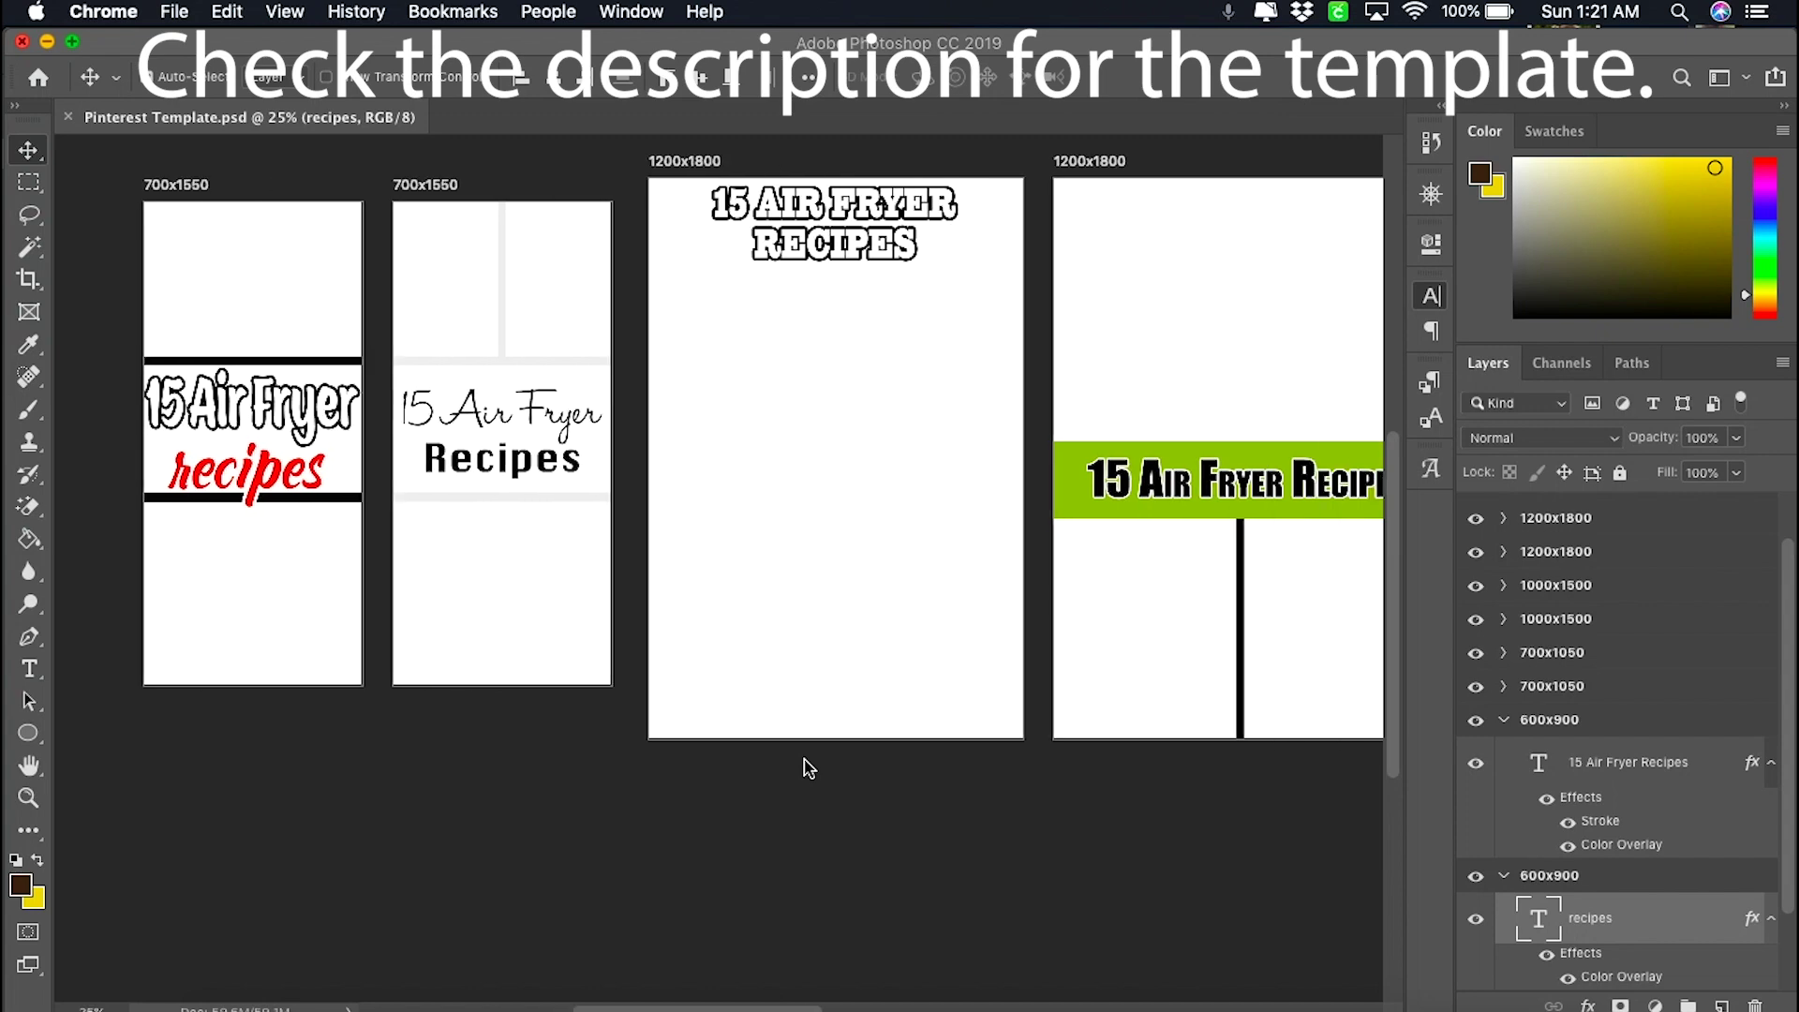
{"action": "scroll", "coordinate": [351, 274], "scroll_direction": "right", "scroll_amount": 5}
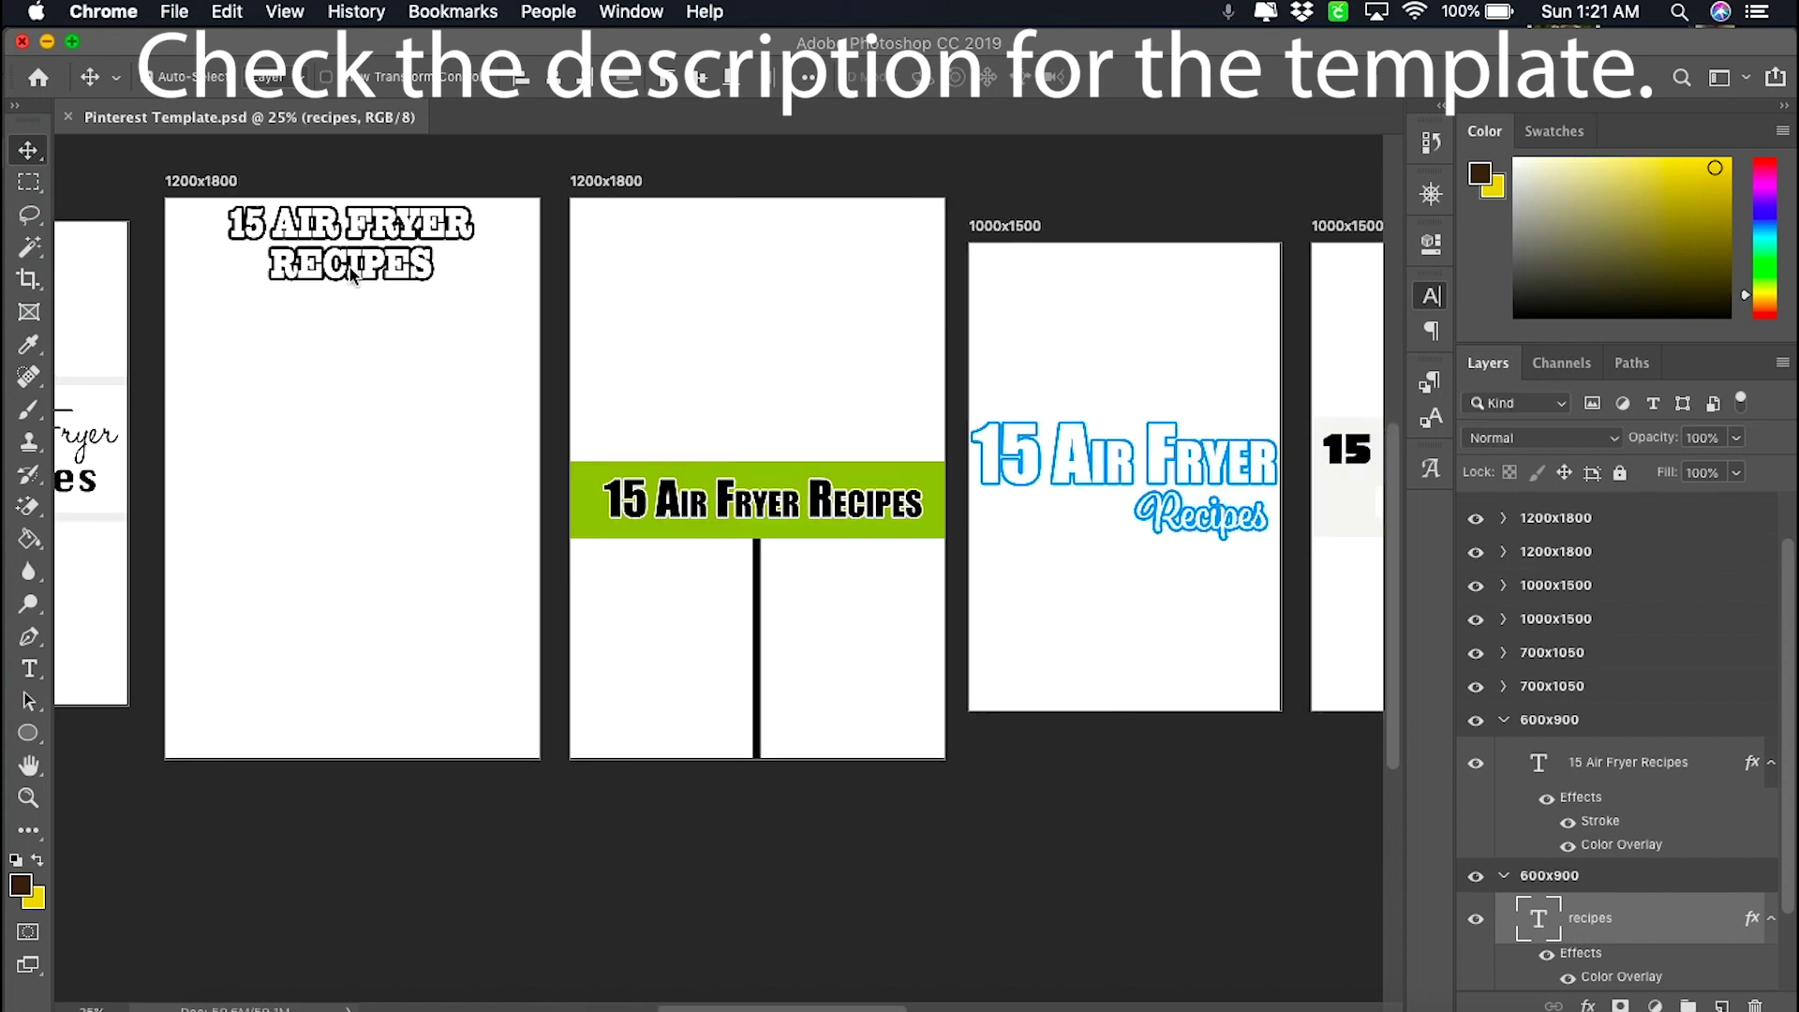
{"action": "scroll", "coordinate": [351, 275], "scroll_direction": "left", "scroll_amount": 10}
{"action": "scroll", "coordinate": [352, 275], "scroll_direction": "right", "scroll_amount": 1}
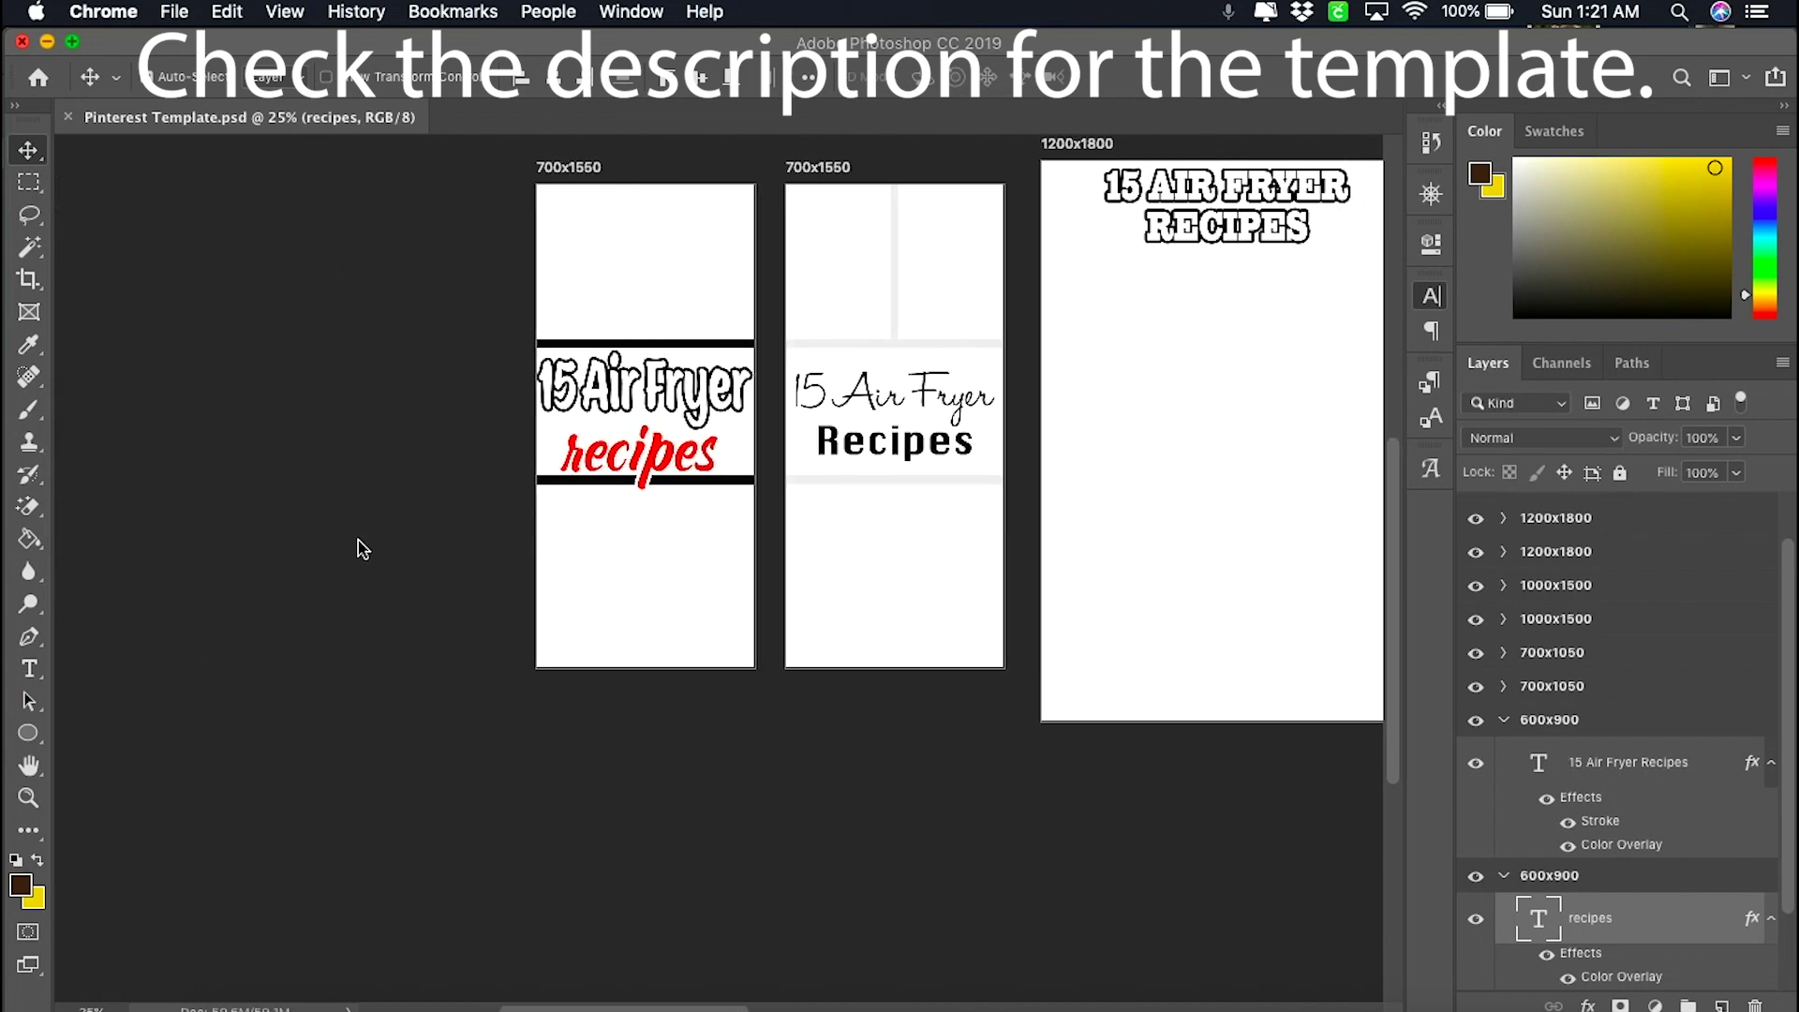
{"action": "left_click", "coordinate": [74, 43]}
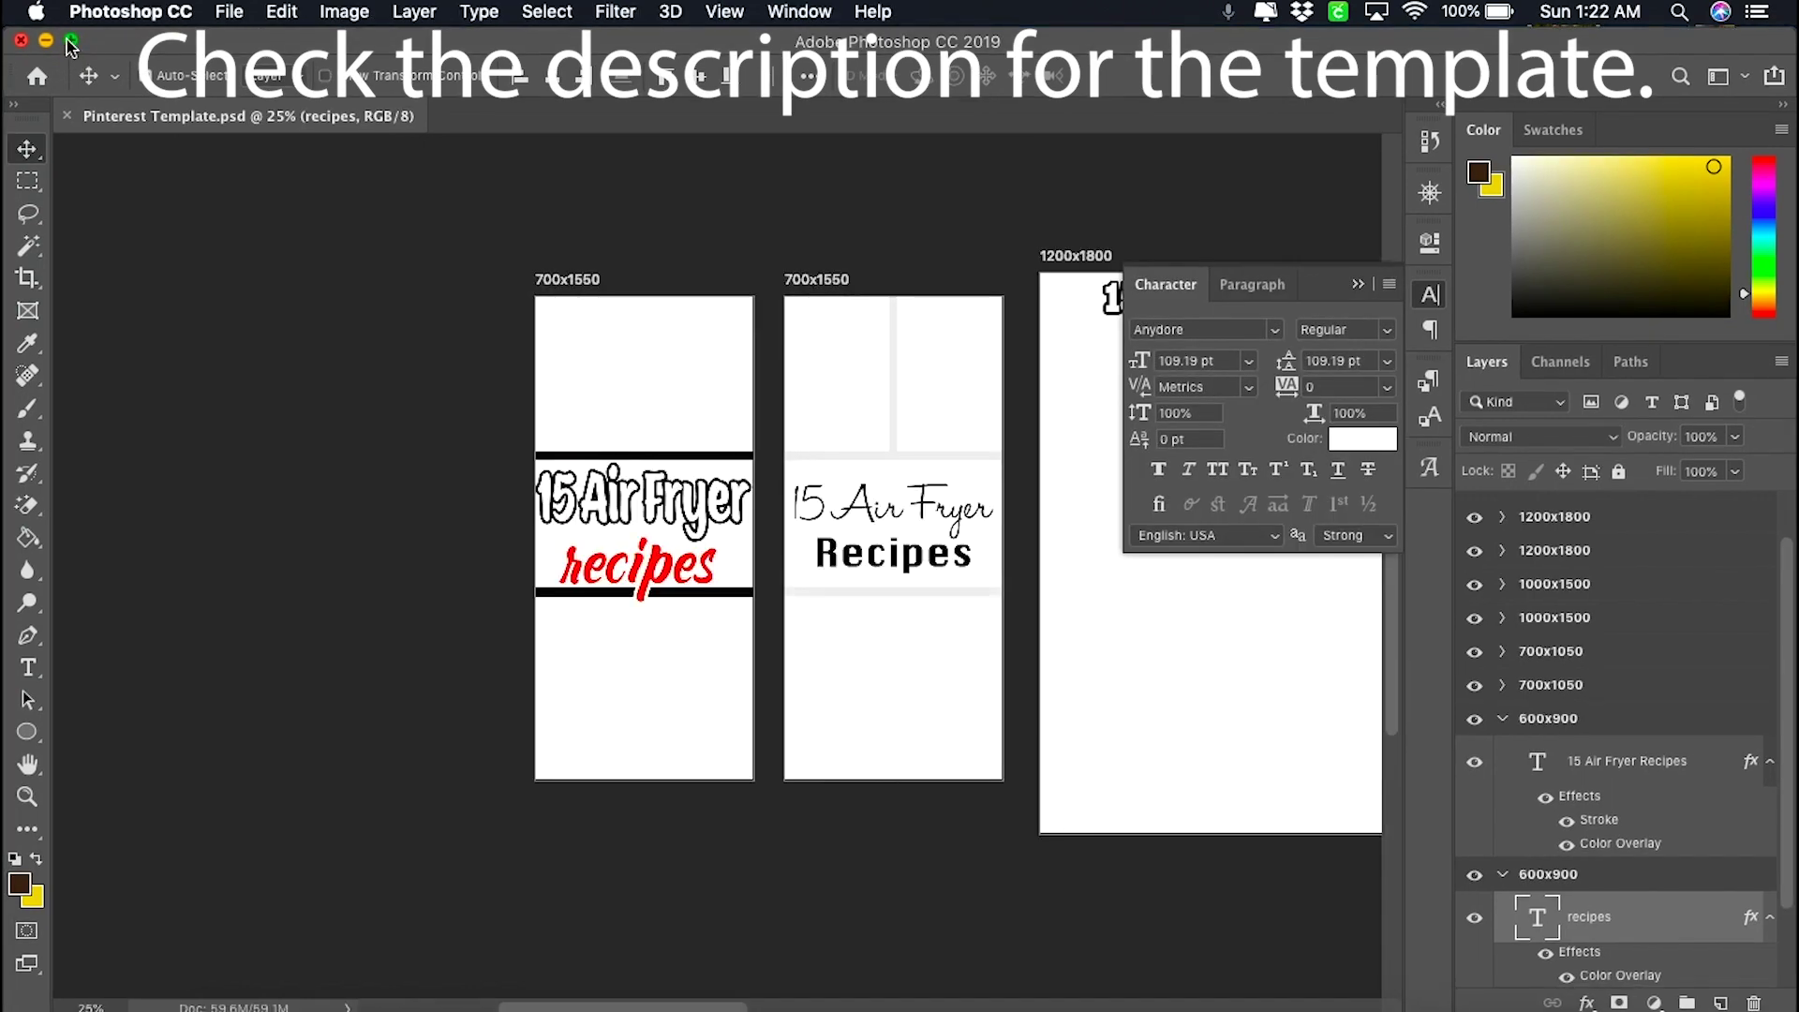
{"action": "left_click", "coordinate": [45, 41]}
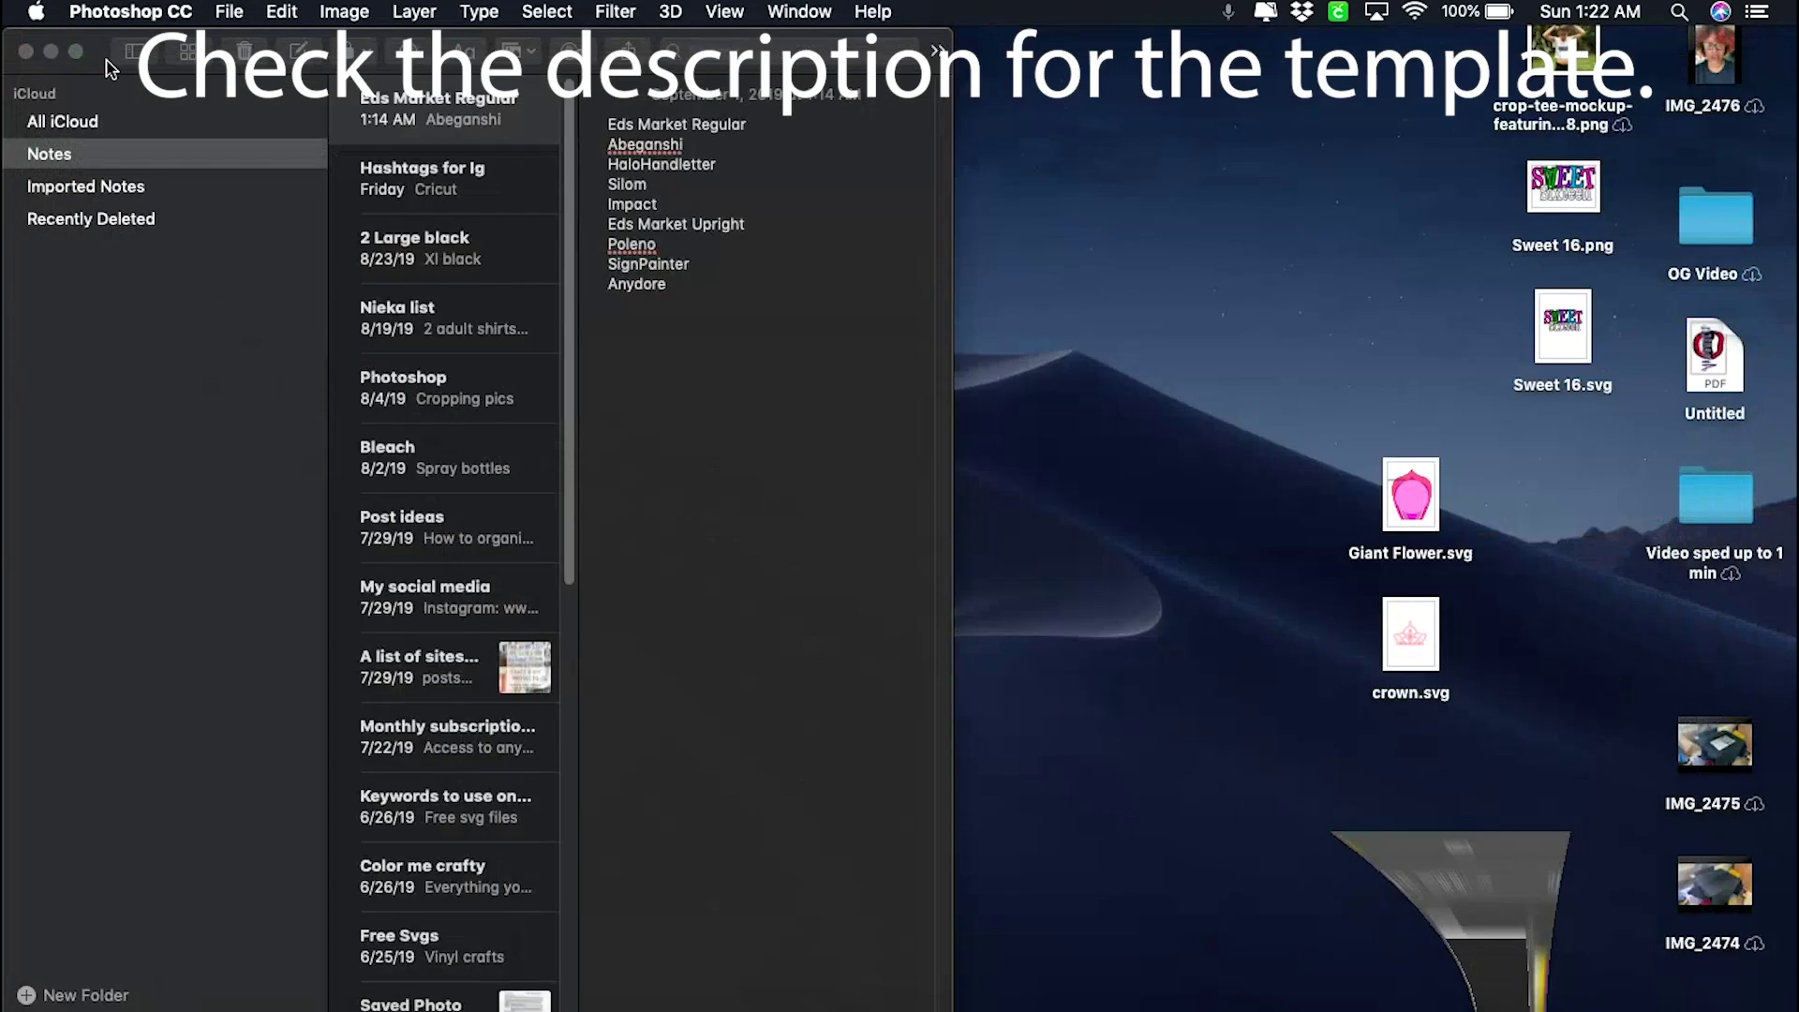
{"action": "left_click", "coordinate": [1425, 1005]}
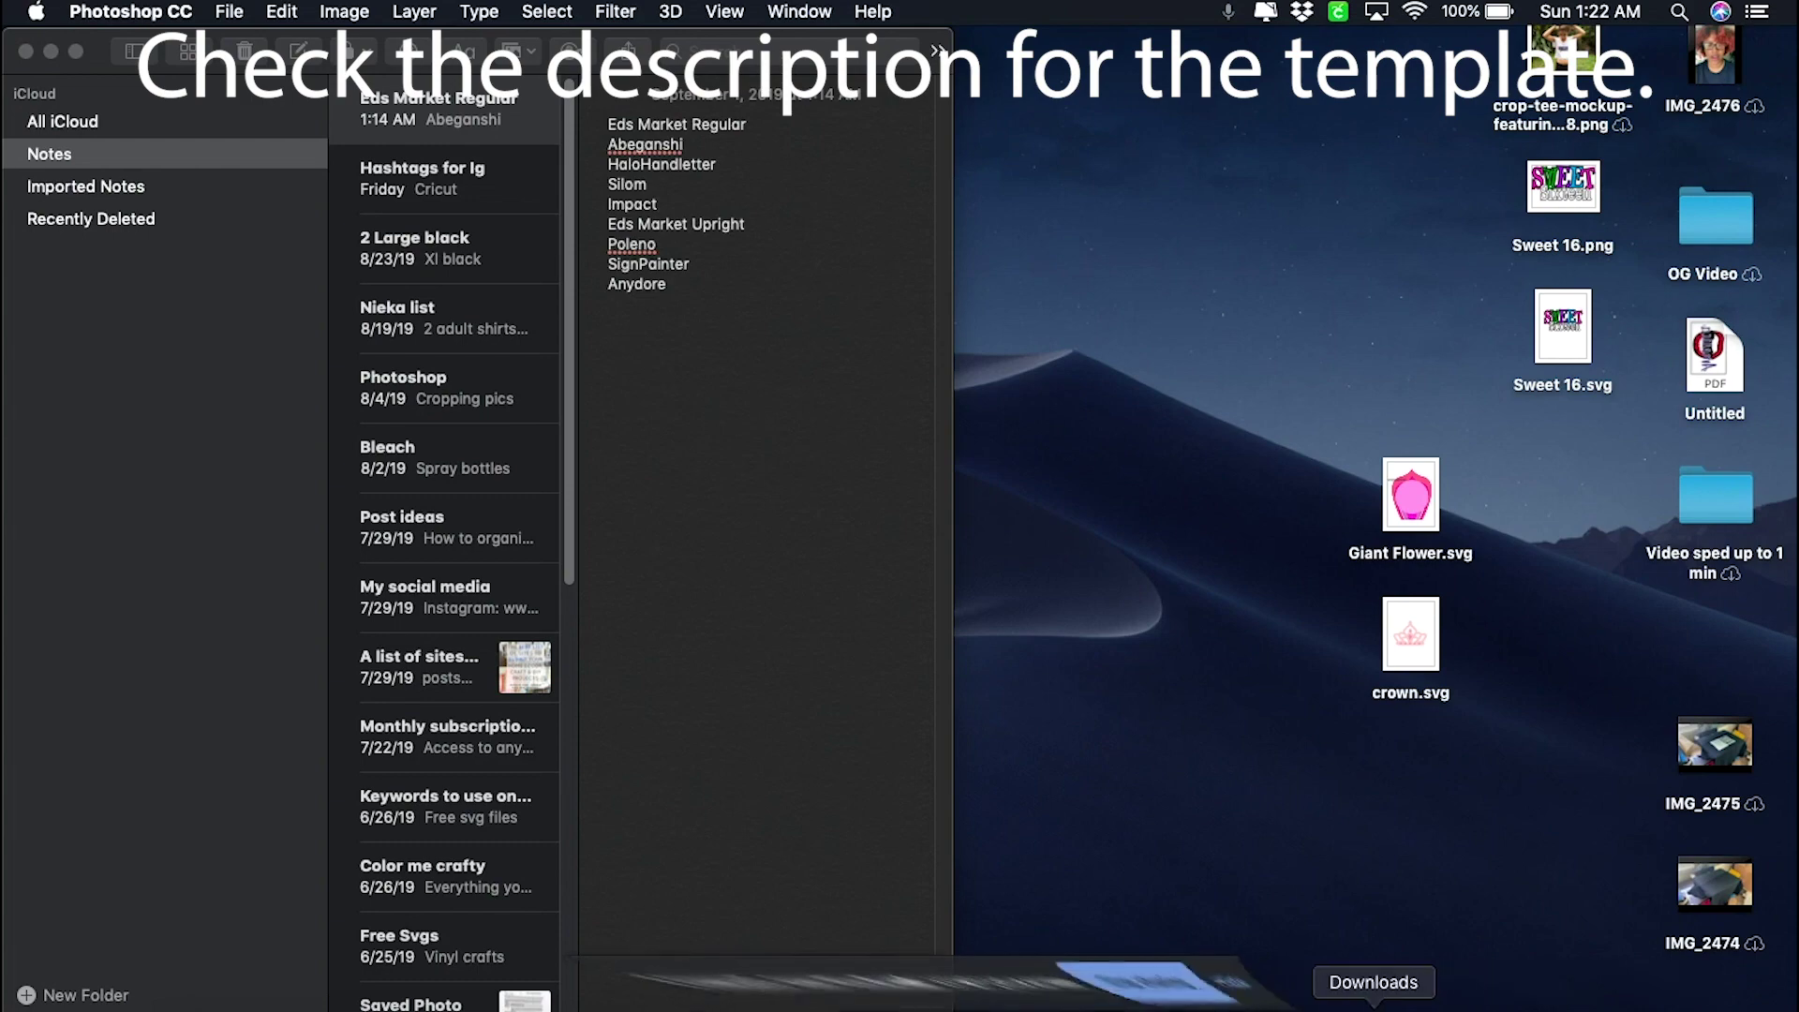
{"action": "left_click", "coordinate": [1207, 981]}
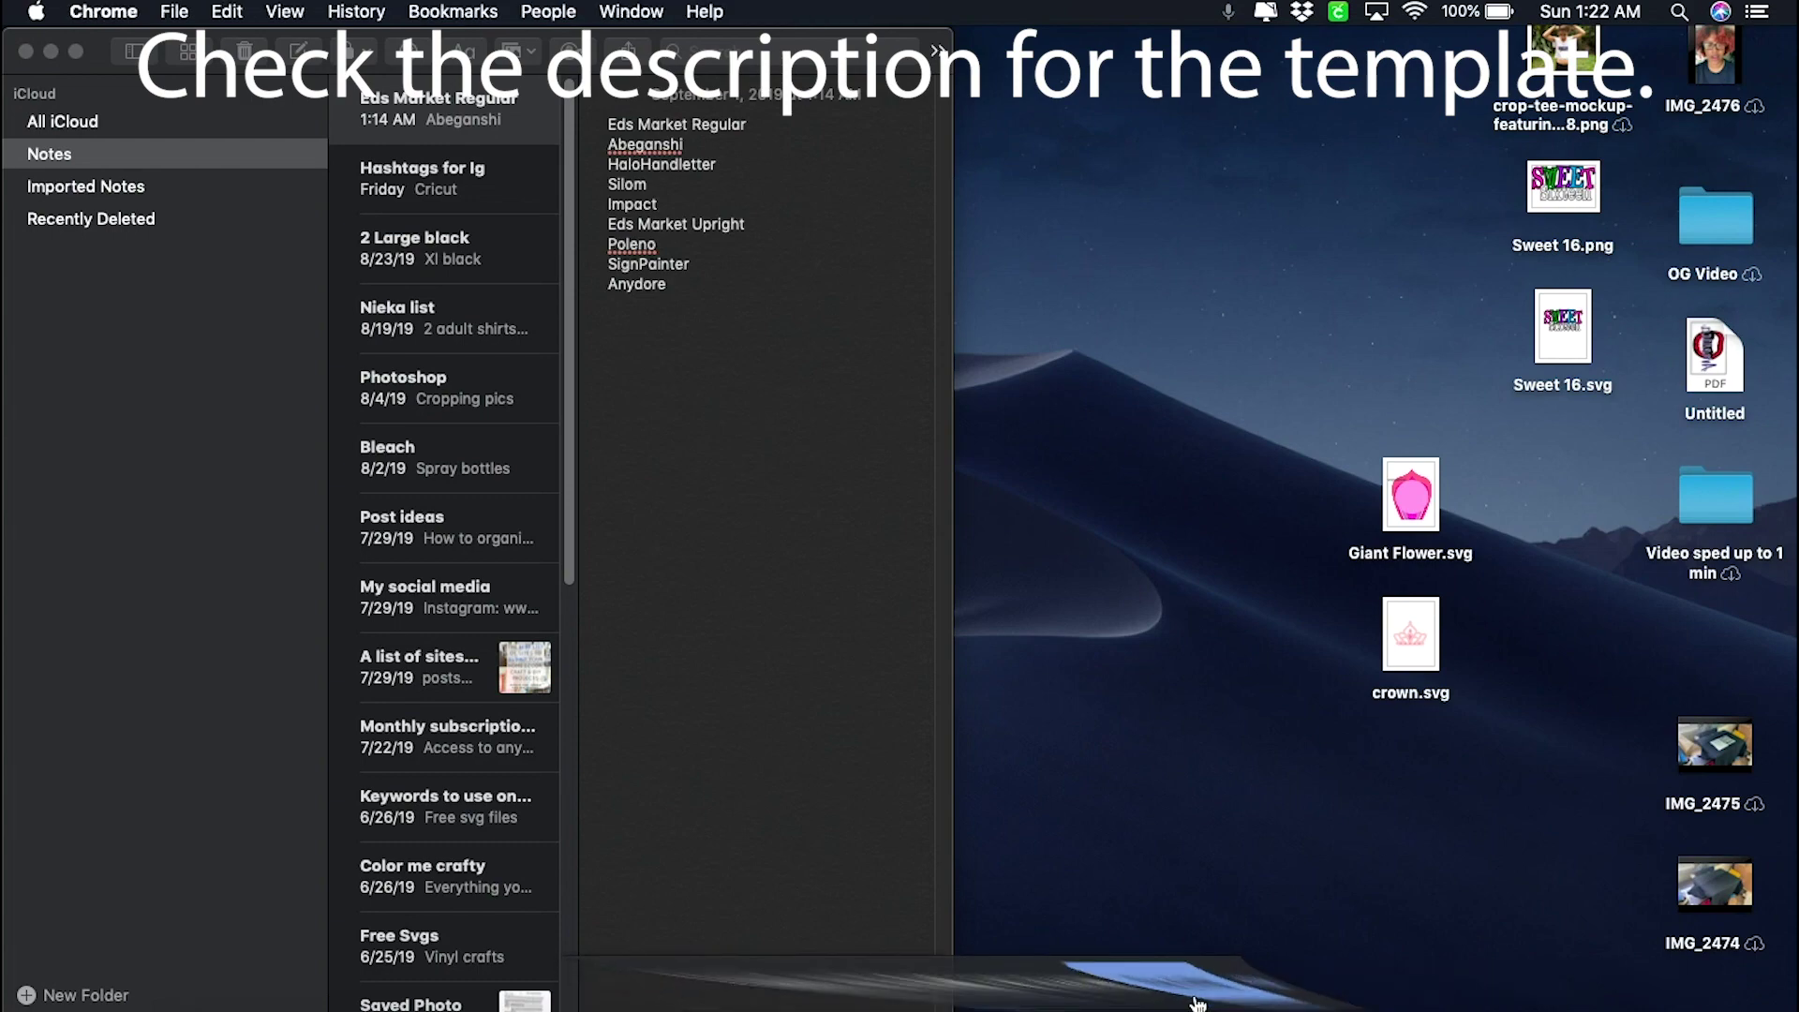
{"action": "left_click", "coordinate": [541, 1005]}
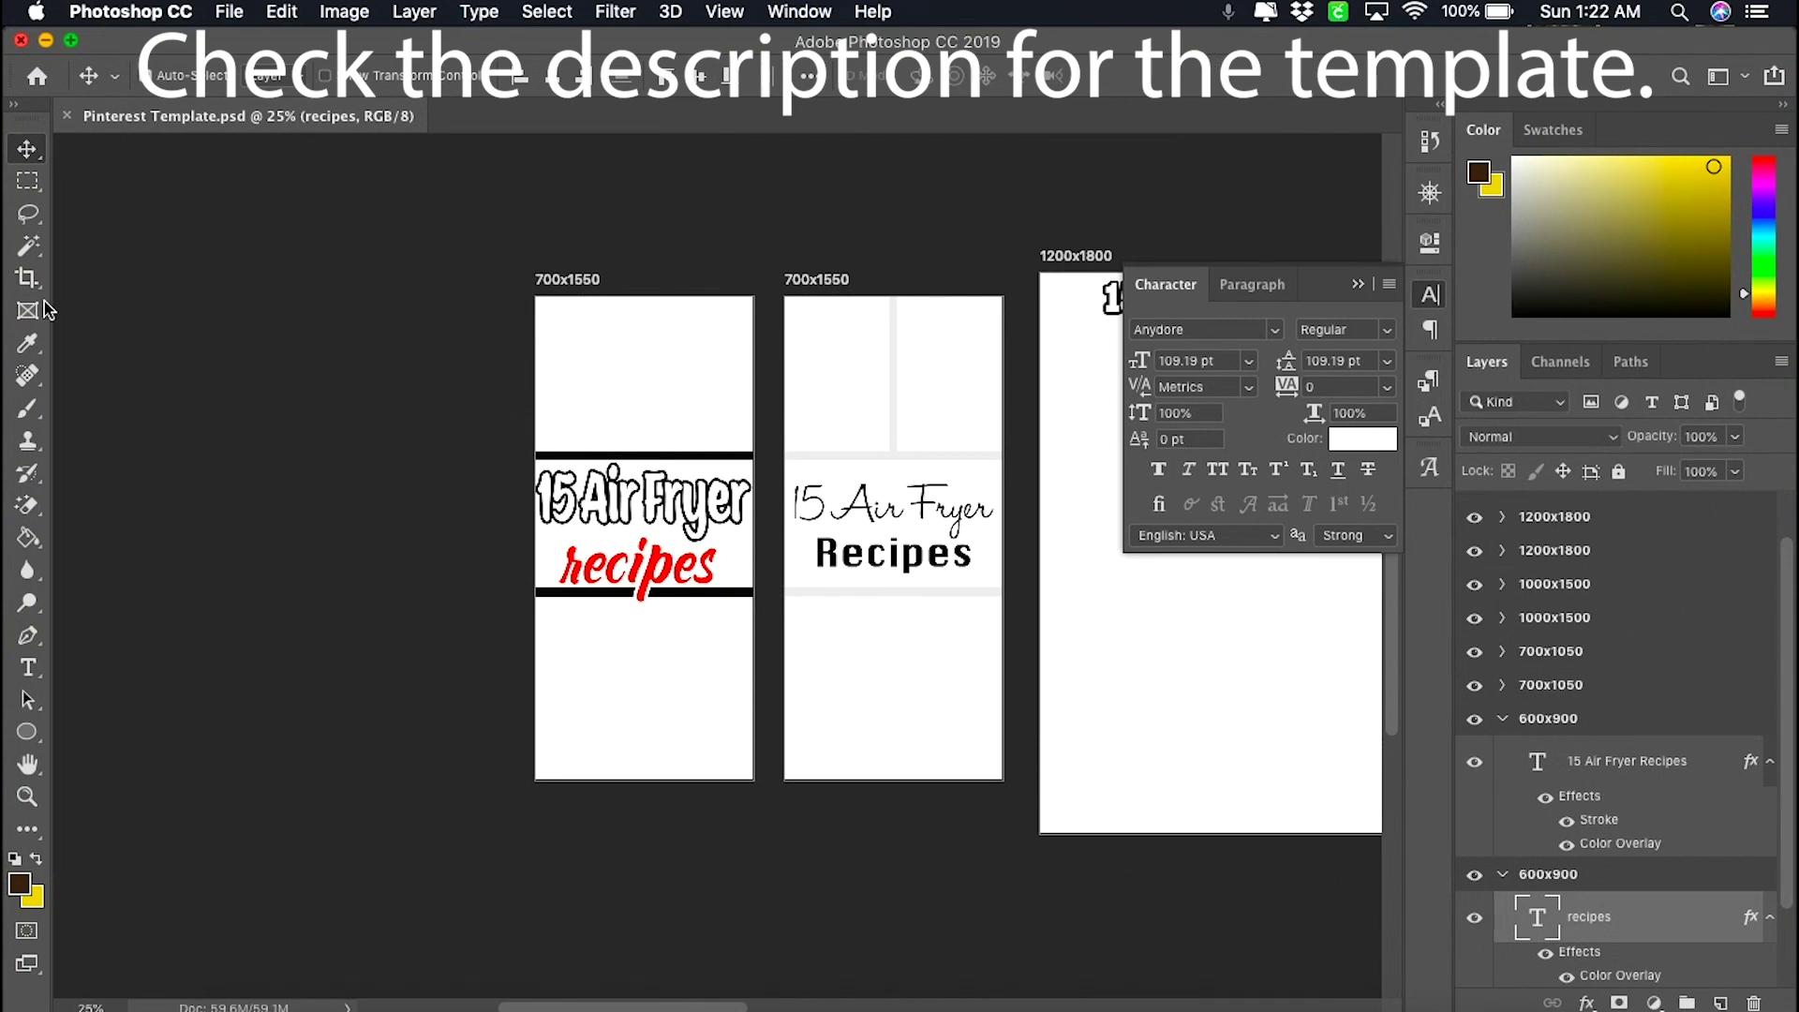
- Shrink the Photoshop window to about half the screen width and collapse the floating Character panel
{"action": "left_click", "coordinate": [73, 44]}
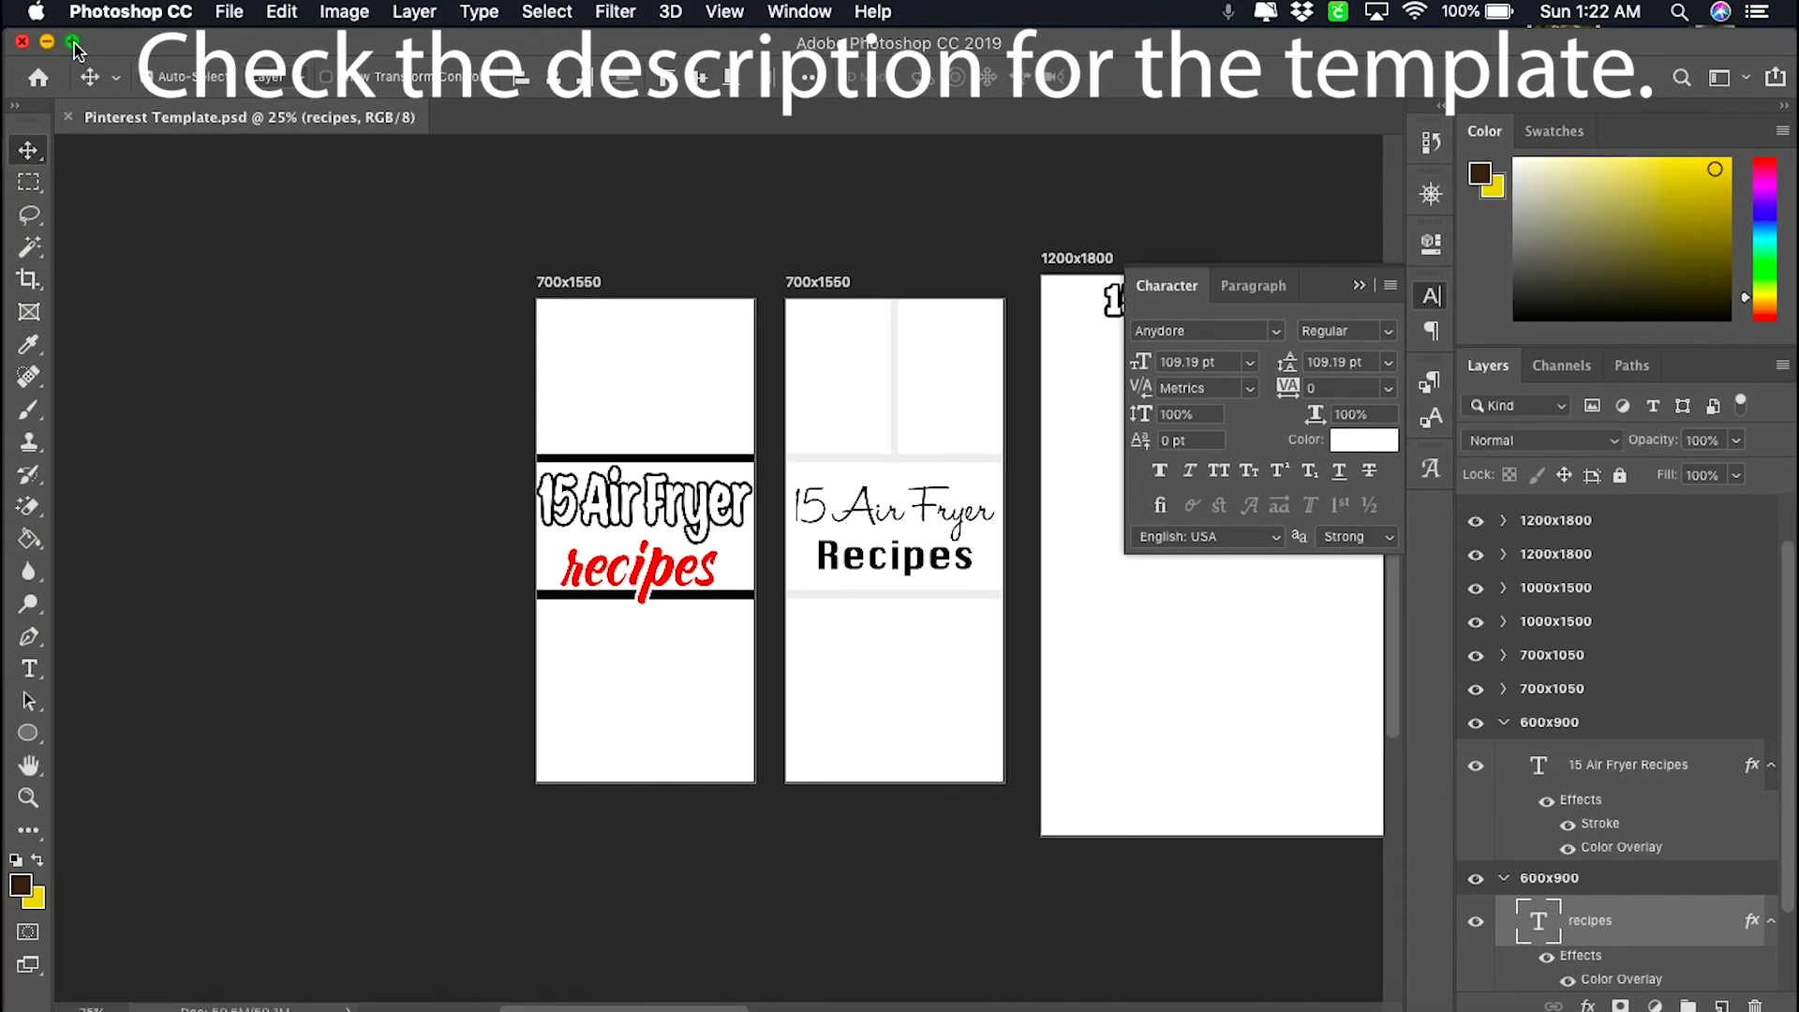
{"action": "left_click_drag", "start_coordinate": [1151, 60], "coordinate": [754, 60]}
{"action": "left_click_drag", "start_coordinate": [1399, 428], "coordinate": [391, 427]}
{"action": "left_click_drag", "start_coordinate": [135, 45], "coordinate": [698, 43]}
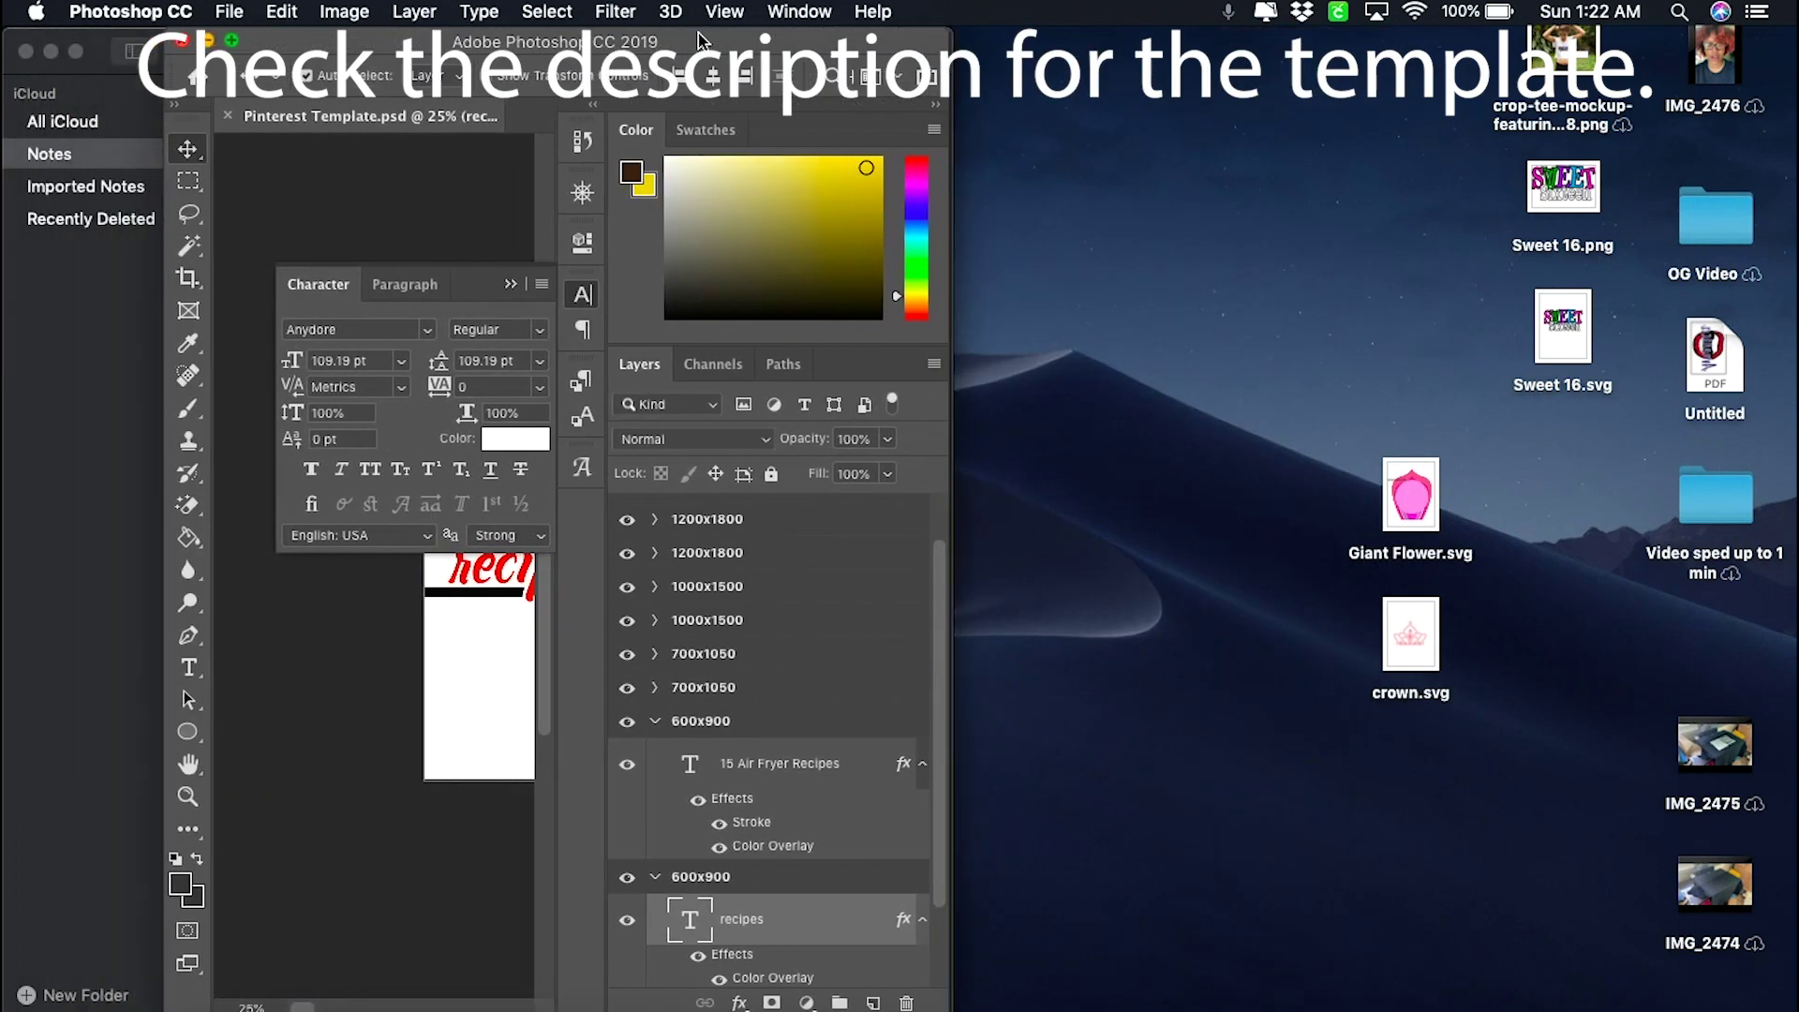
{"action": "left_click", "coordinate": [511, 284]}
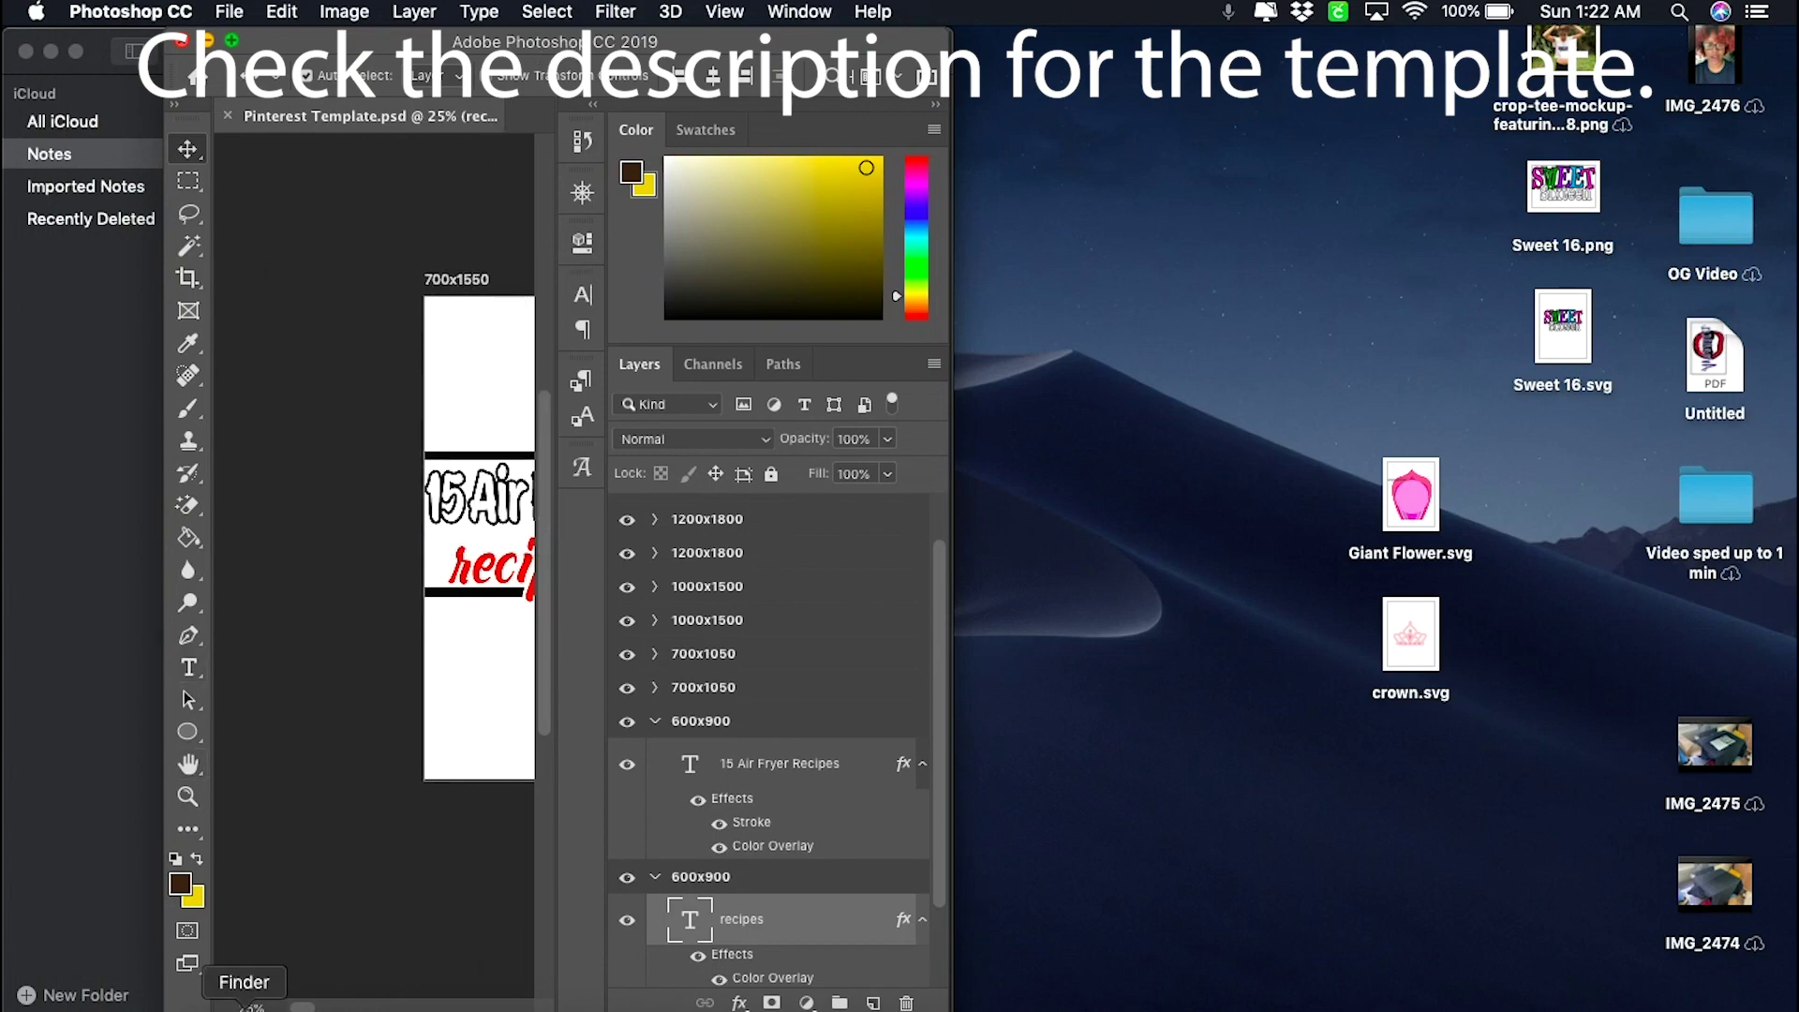
- Switch to Finder's baby milestones by month folder, exit full screen, and fit its window into the free desktop space beside Photoshop
{"action": "left_click", "coordinate": [243, 1003]}
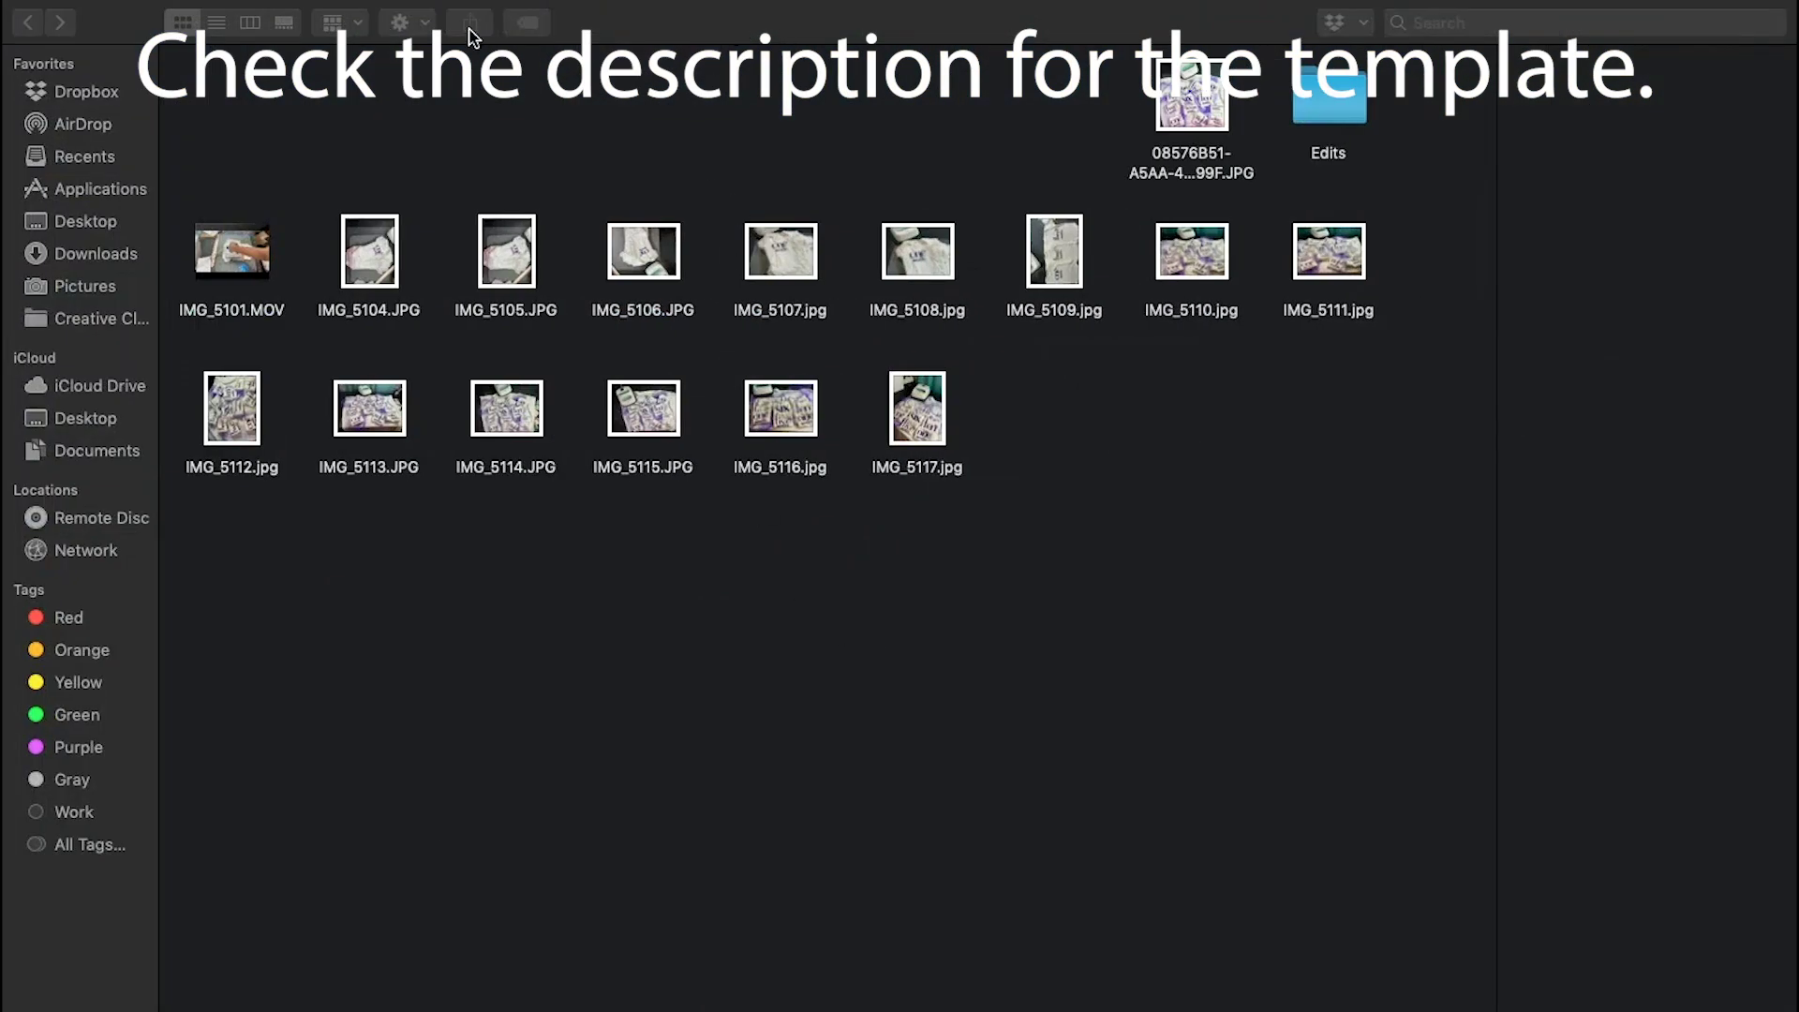
{"action": "mouse_move", "coordinate": [362, 12]}
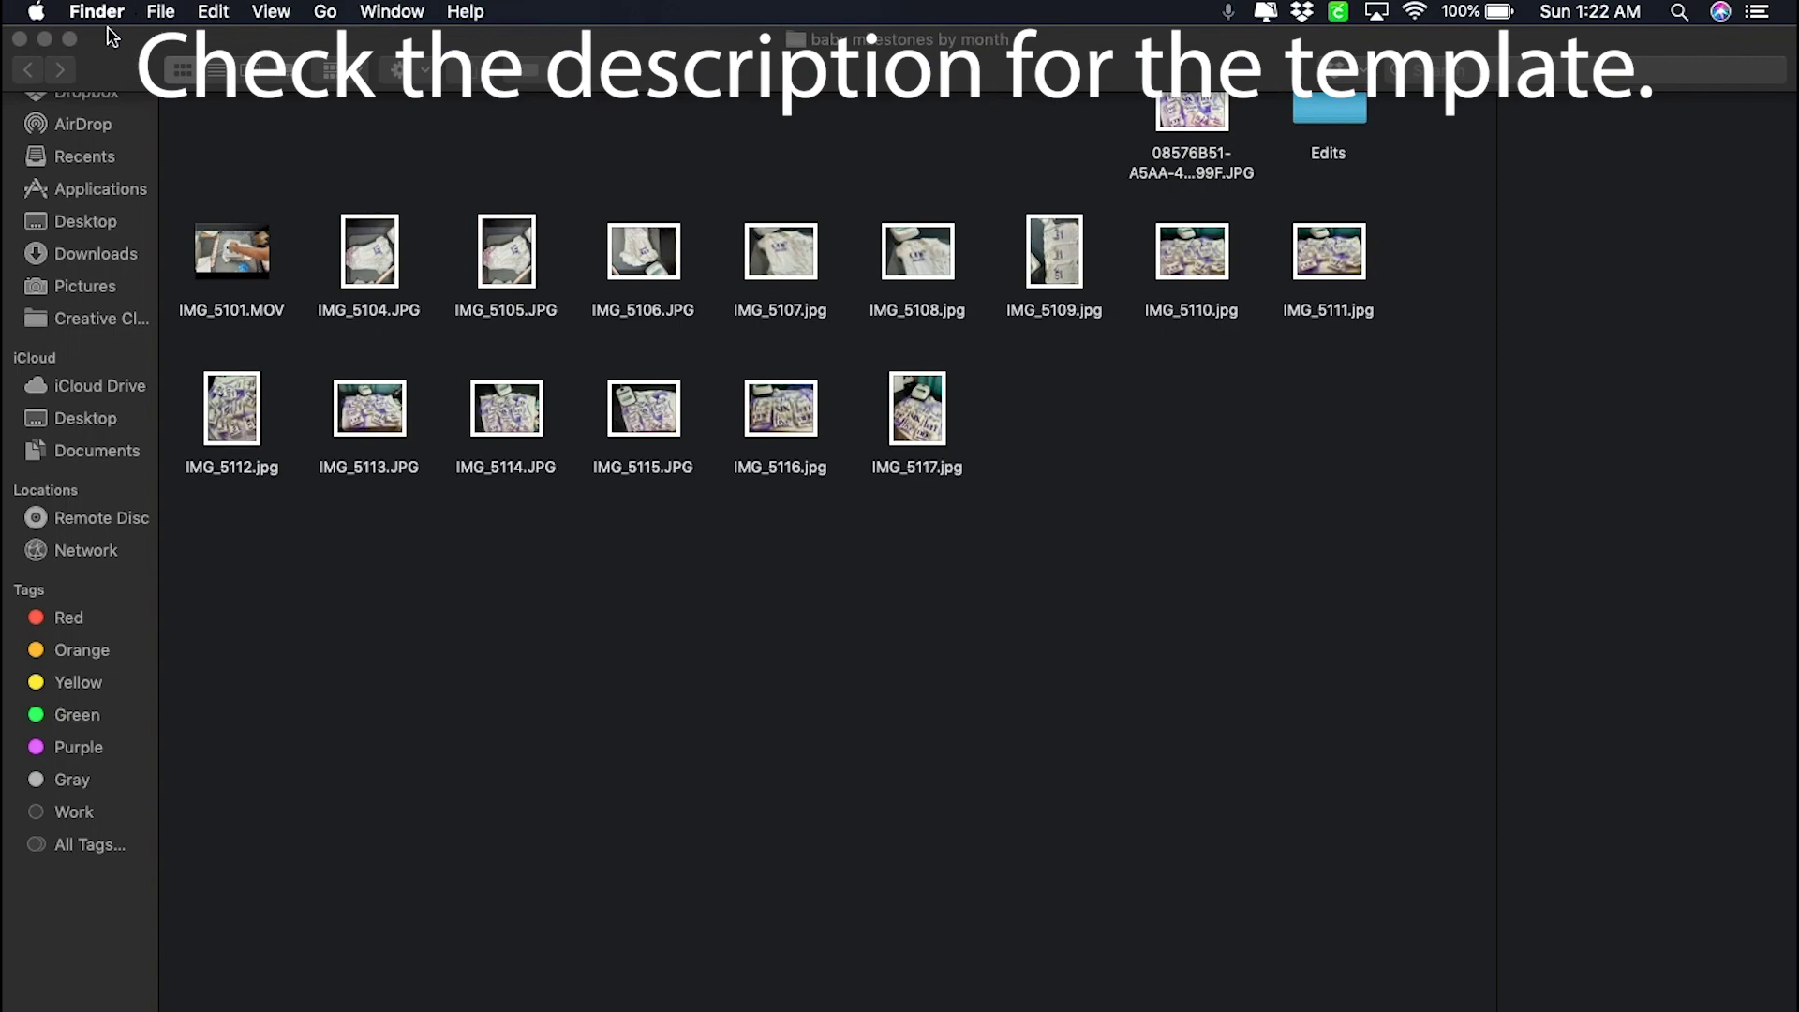
{"action": "left_click", "coordinate": [70, 41]}
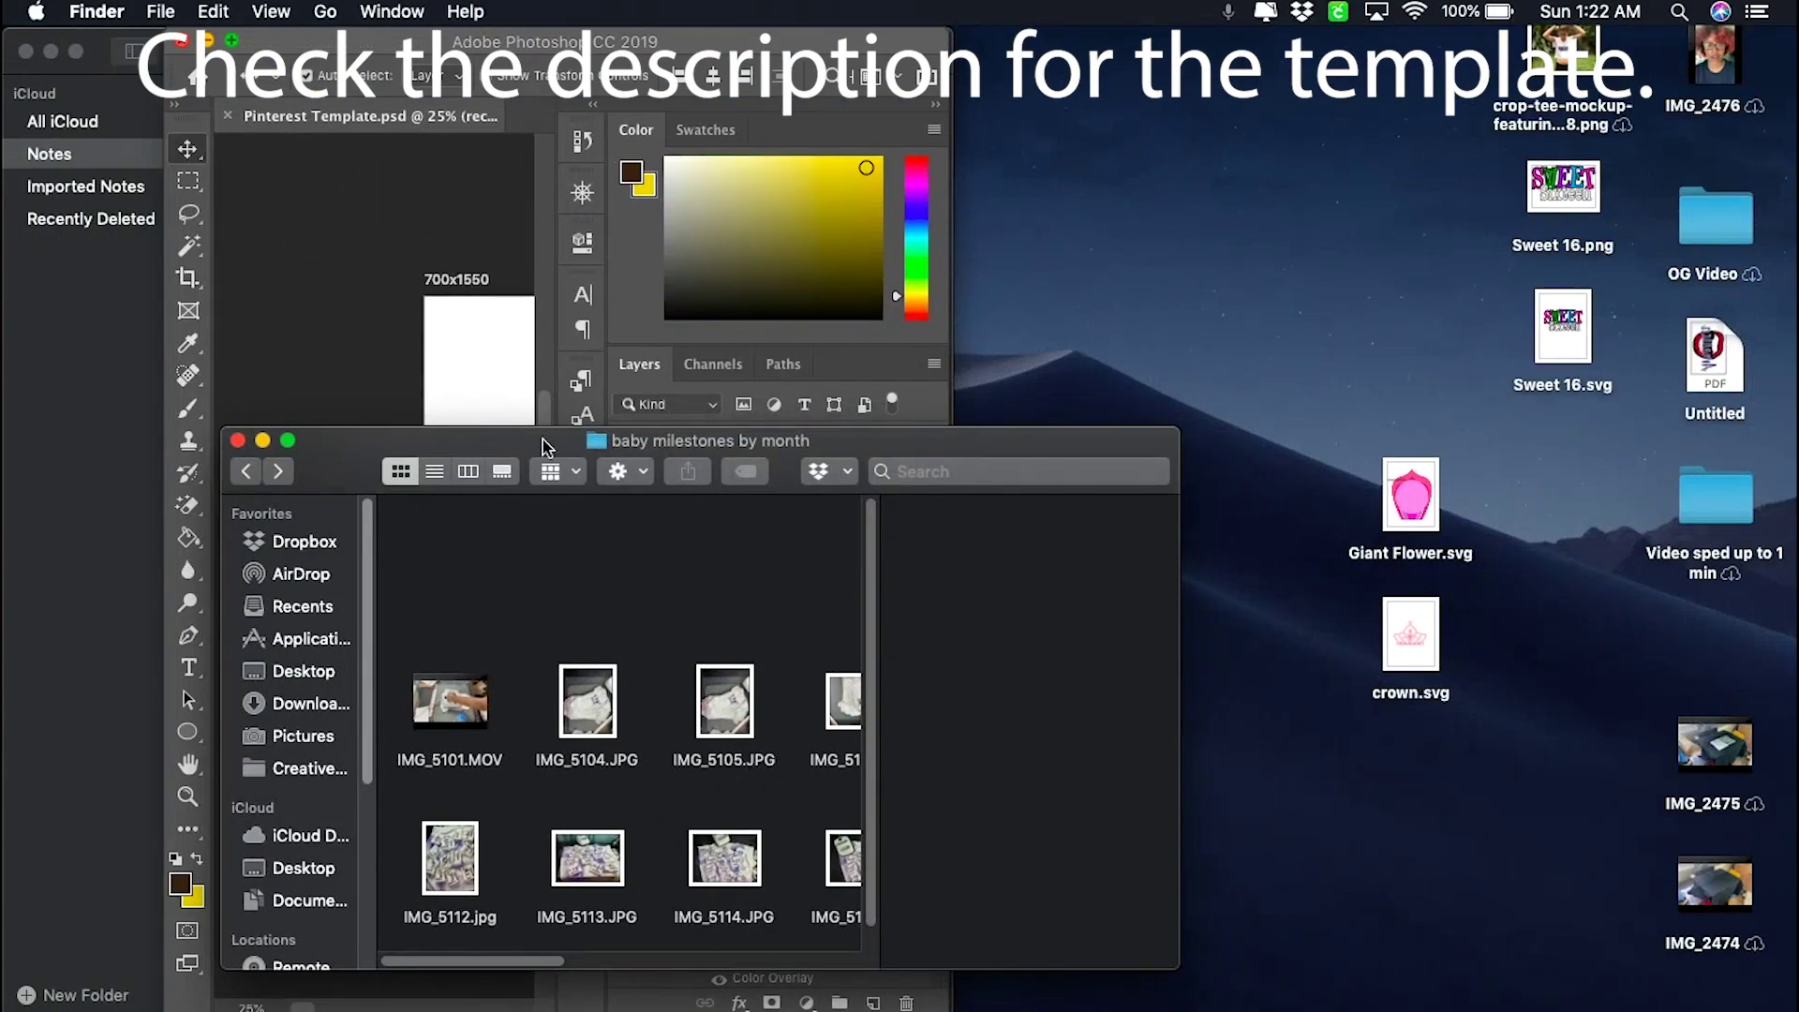
{"action": "left_click_drag", "start_coordinate": [506, 447], "coordinate": [1134, 8]}
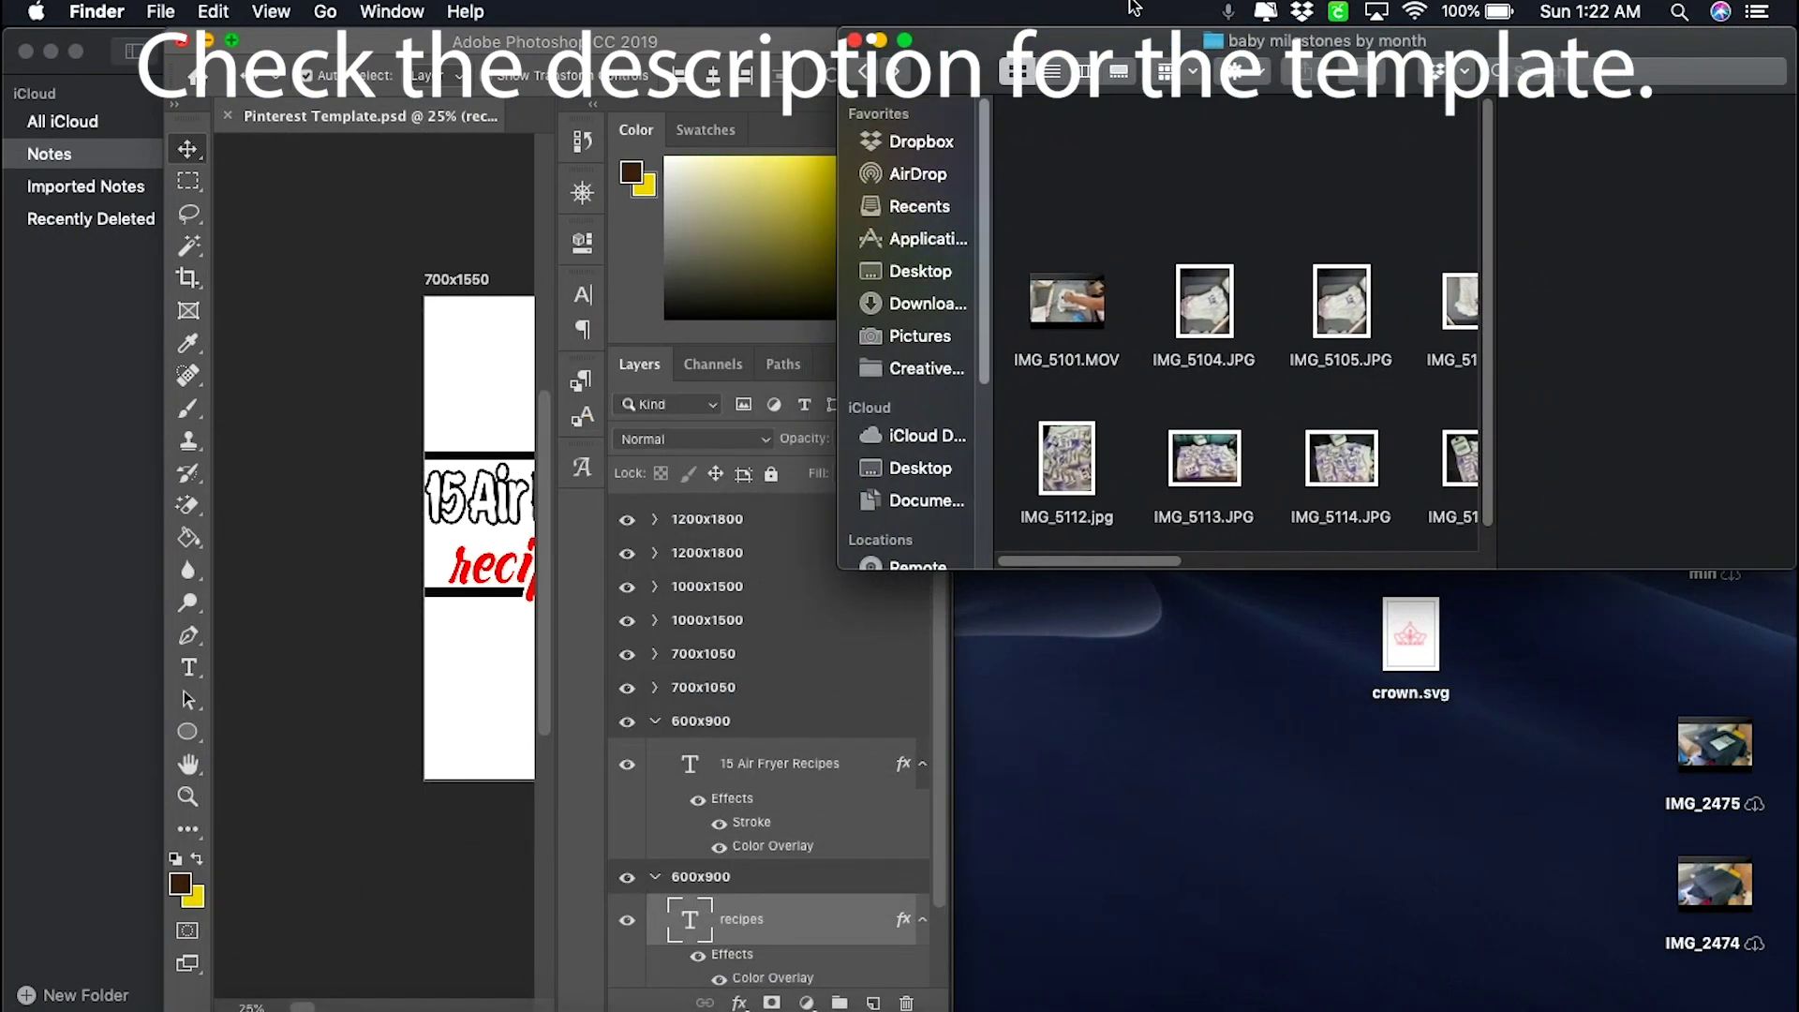
{"action": "left_click_drag", "start_coordinate": [840, 340], "coordinate": [1131, 317]}
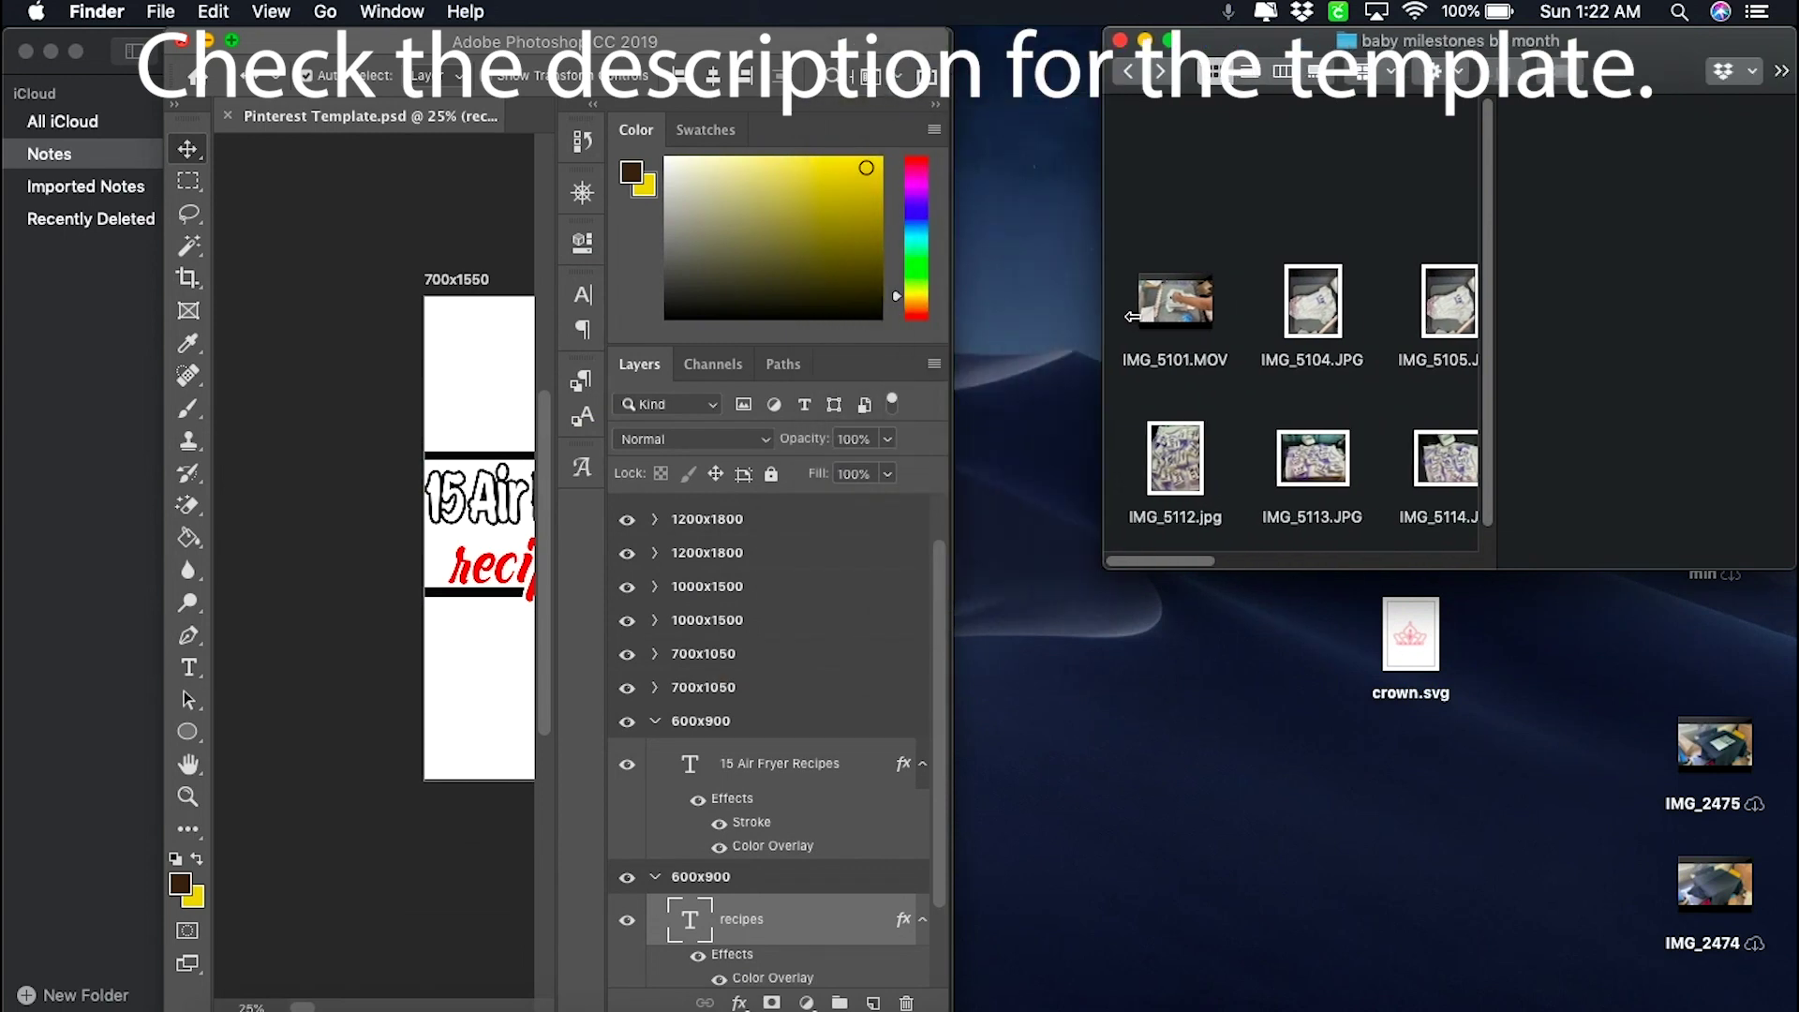
{"action": "left_click_drag", "start_coordinate": [1448, 573], "coordinate": [1476, 974]}
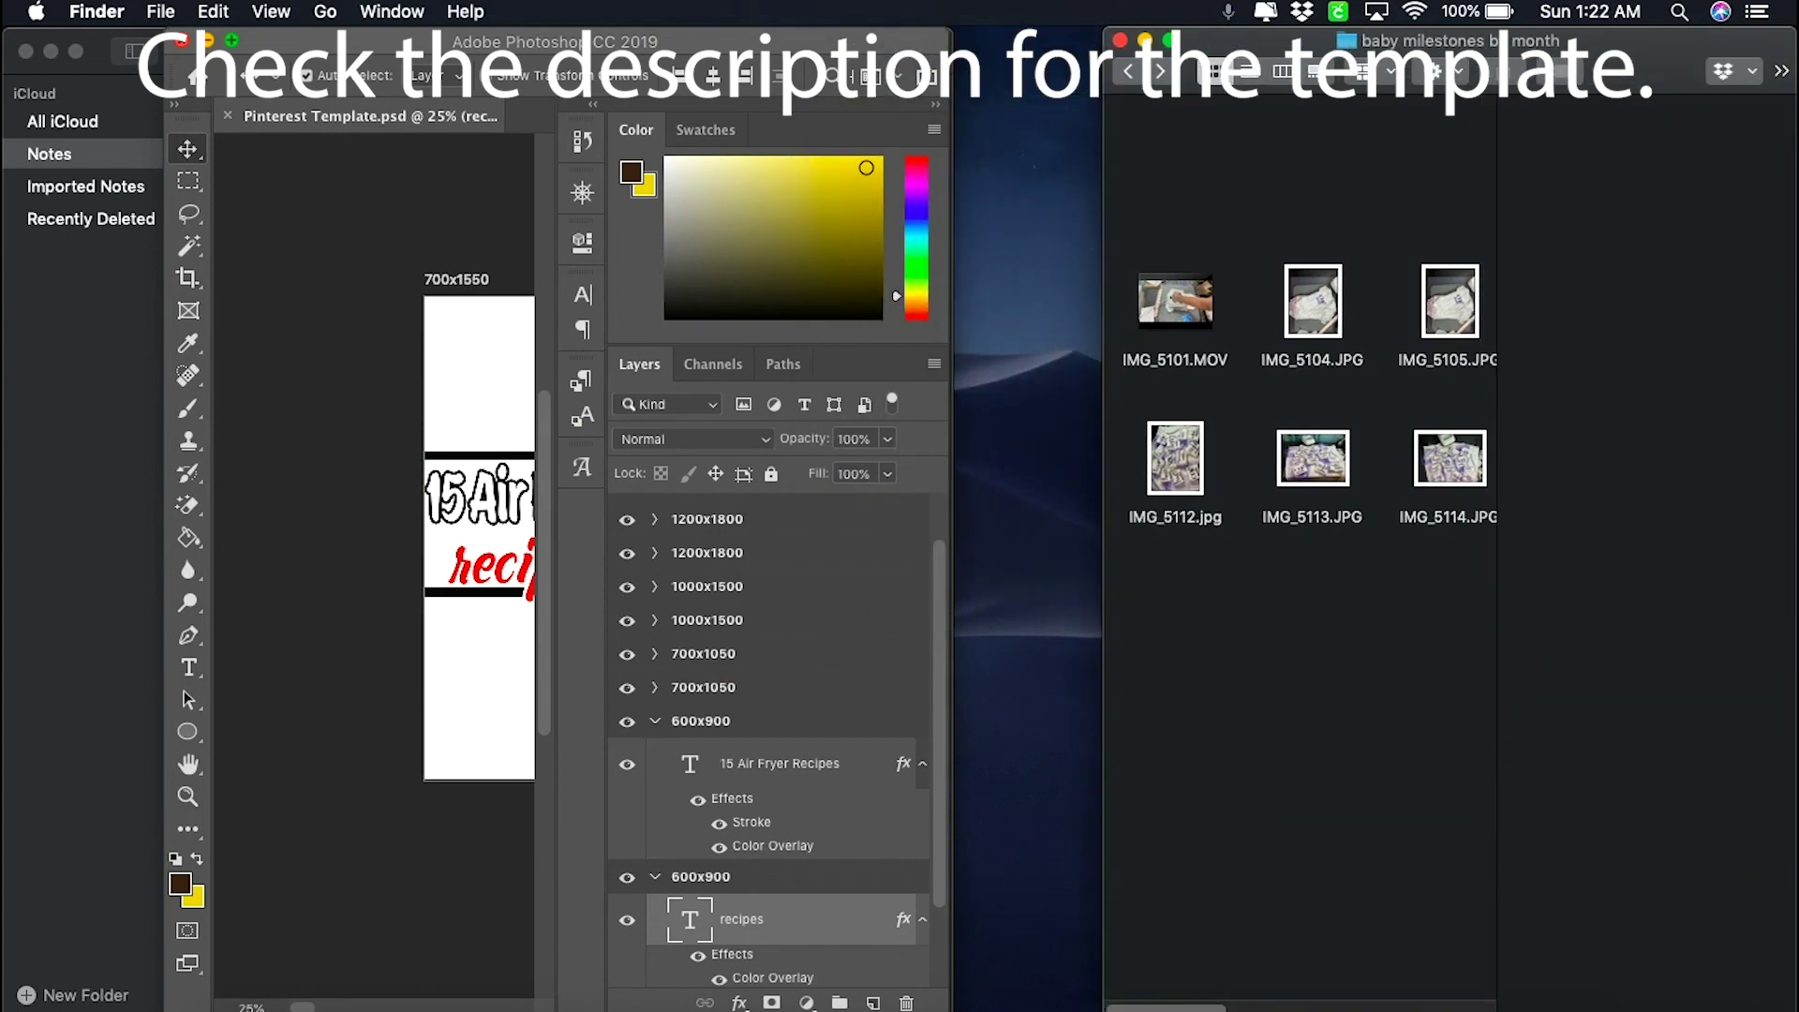
{"action": "left_click_drag", "start_coordinate": [1498, 872], "coordinate": [1790, 858]}
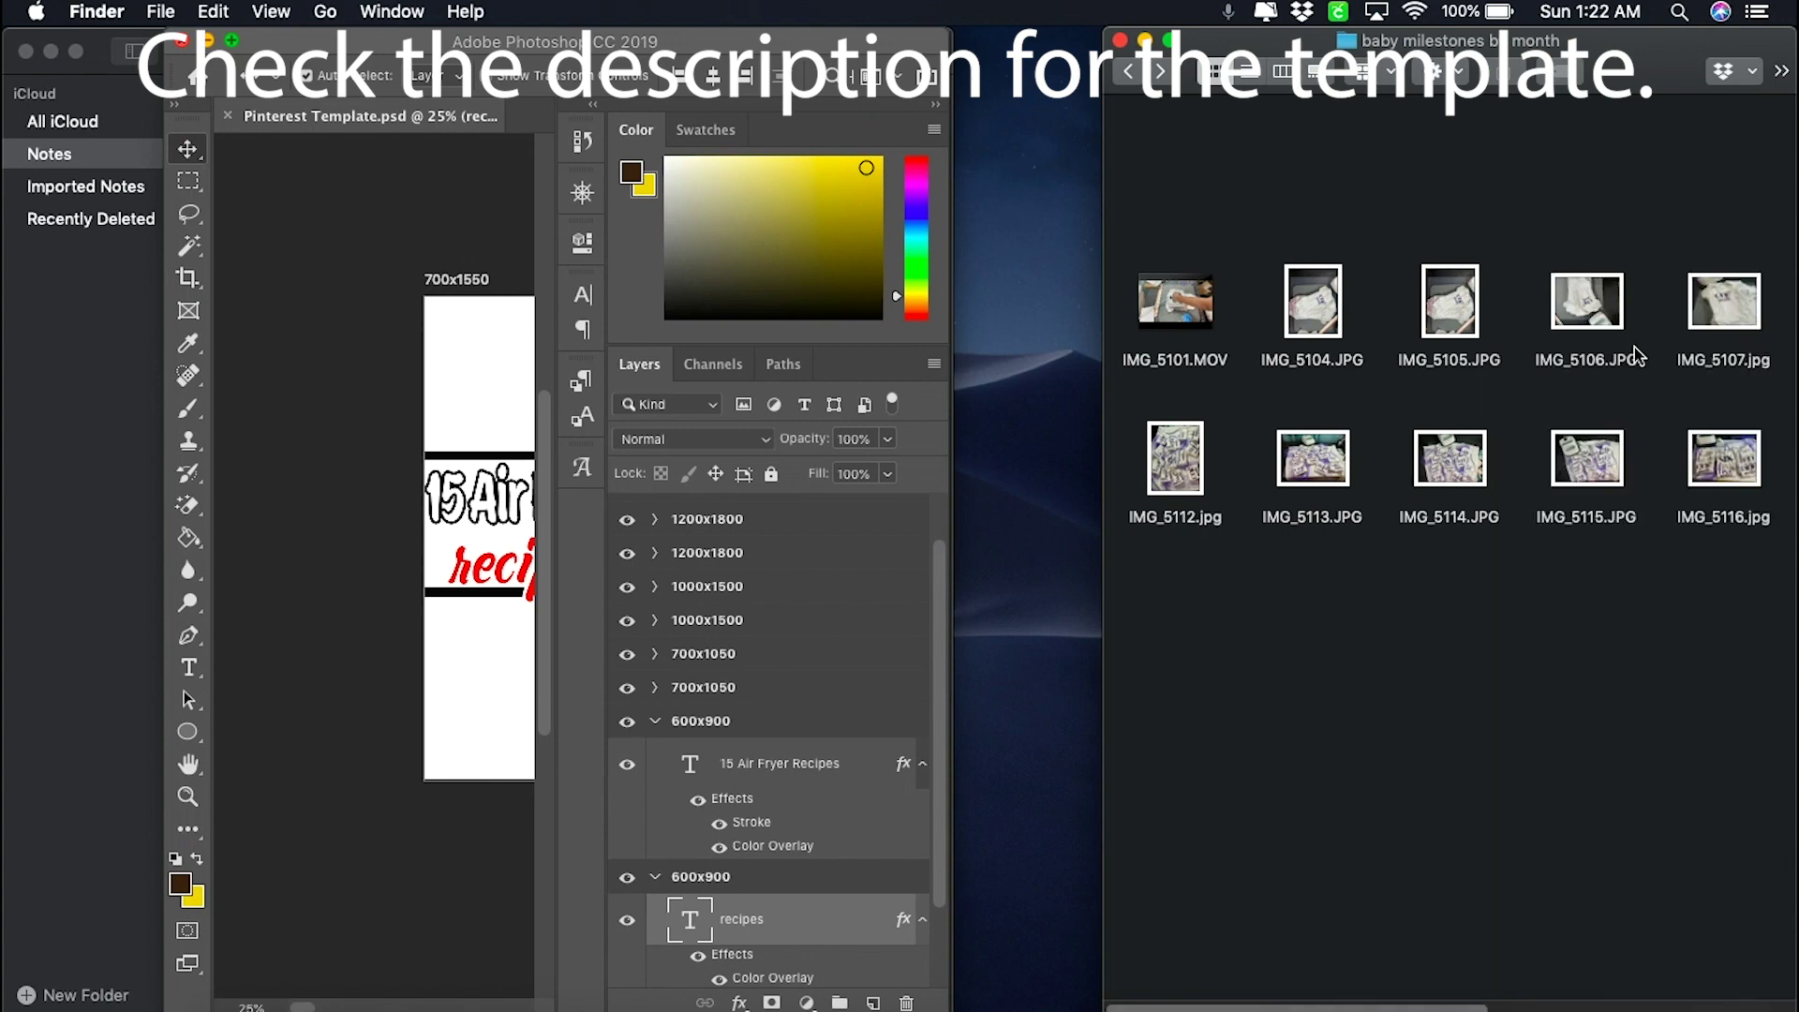
- Open the Edits subfolder inside the baby milestones by month folder
{"action": "scroll", "coordinate": [1462, 622], "scroll_direction": "right", "scroll_amount": 5}
{"action": "scroll", "coordinate": [1466, 625], "scroll_direction": "right", "scroll_amount": 3}
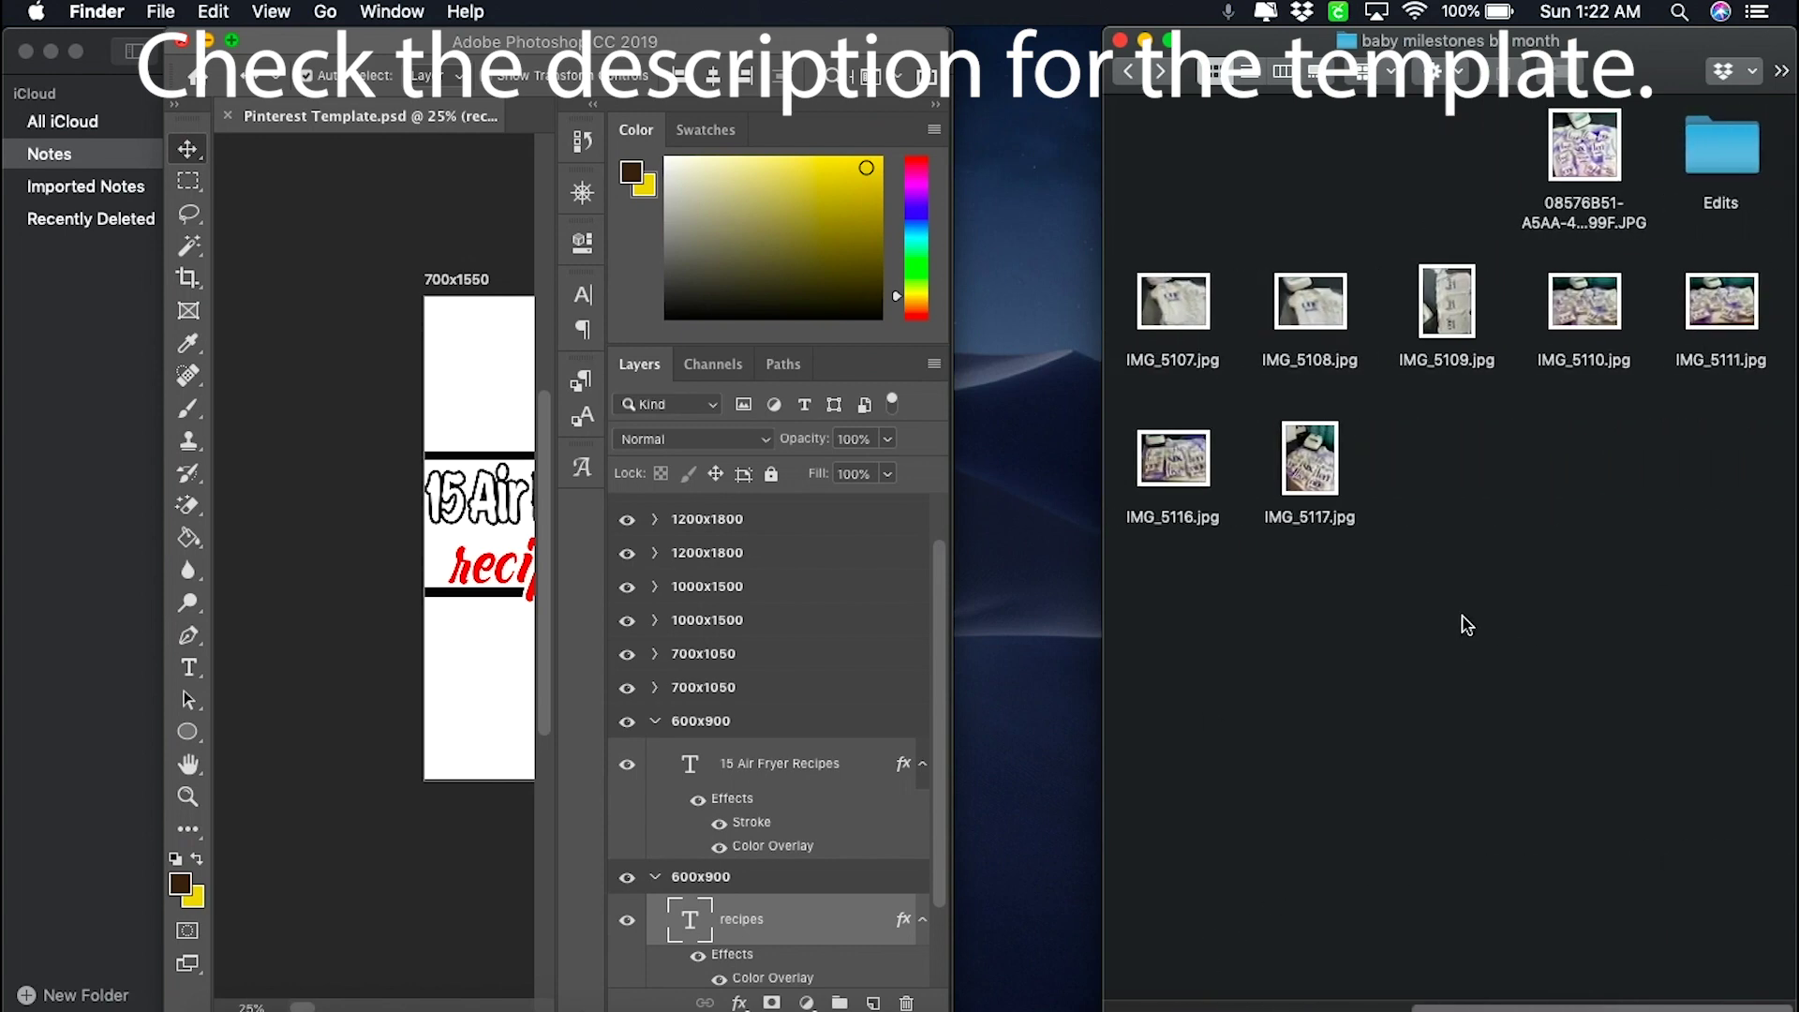
{"action": "double_click", "coordinate": [1729, 142]}
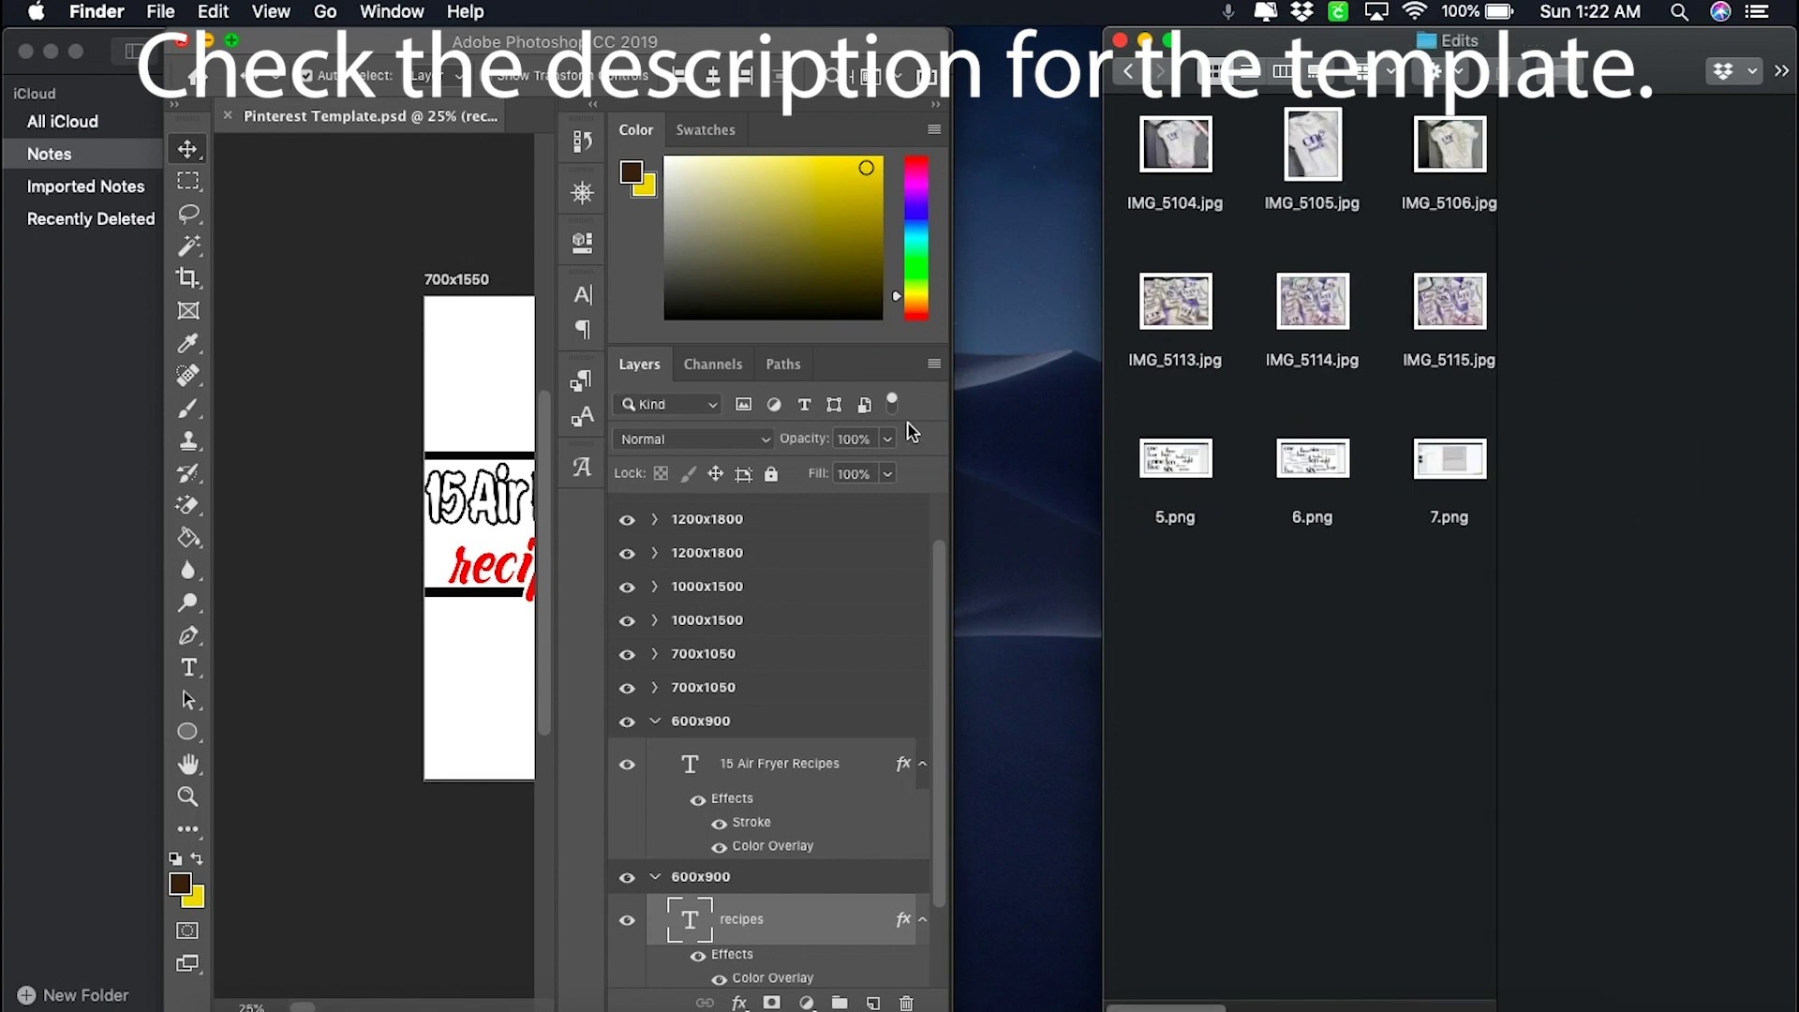
- Resize the Photoshop and Finder windows so they fill the screen side by side, and widen the Edits folder's file area
{"action": "left_click", "coordinate": [347, 54]}
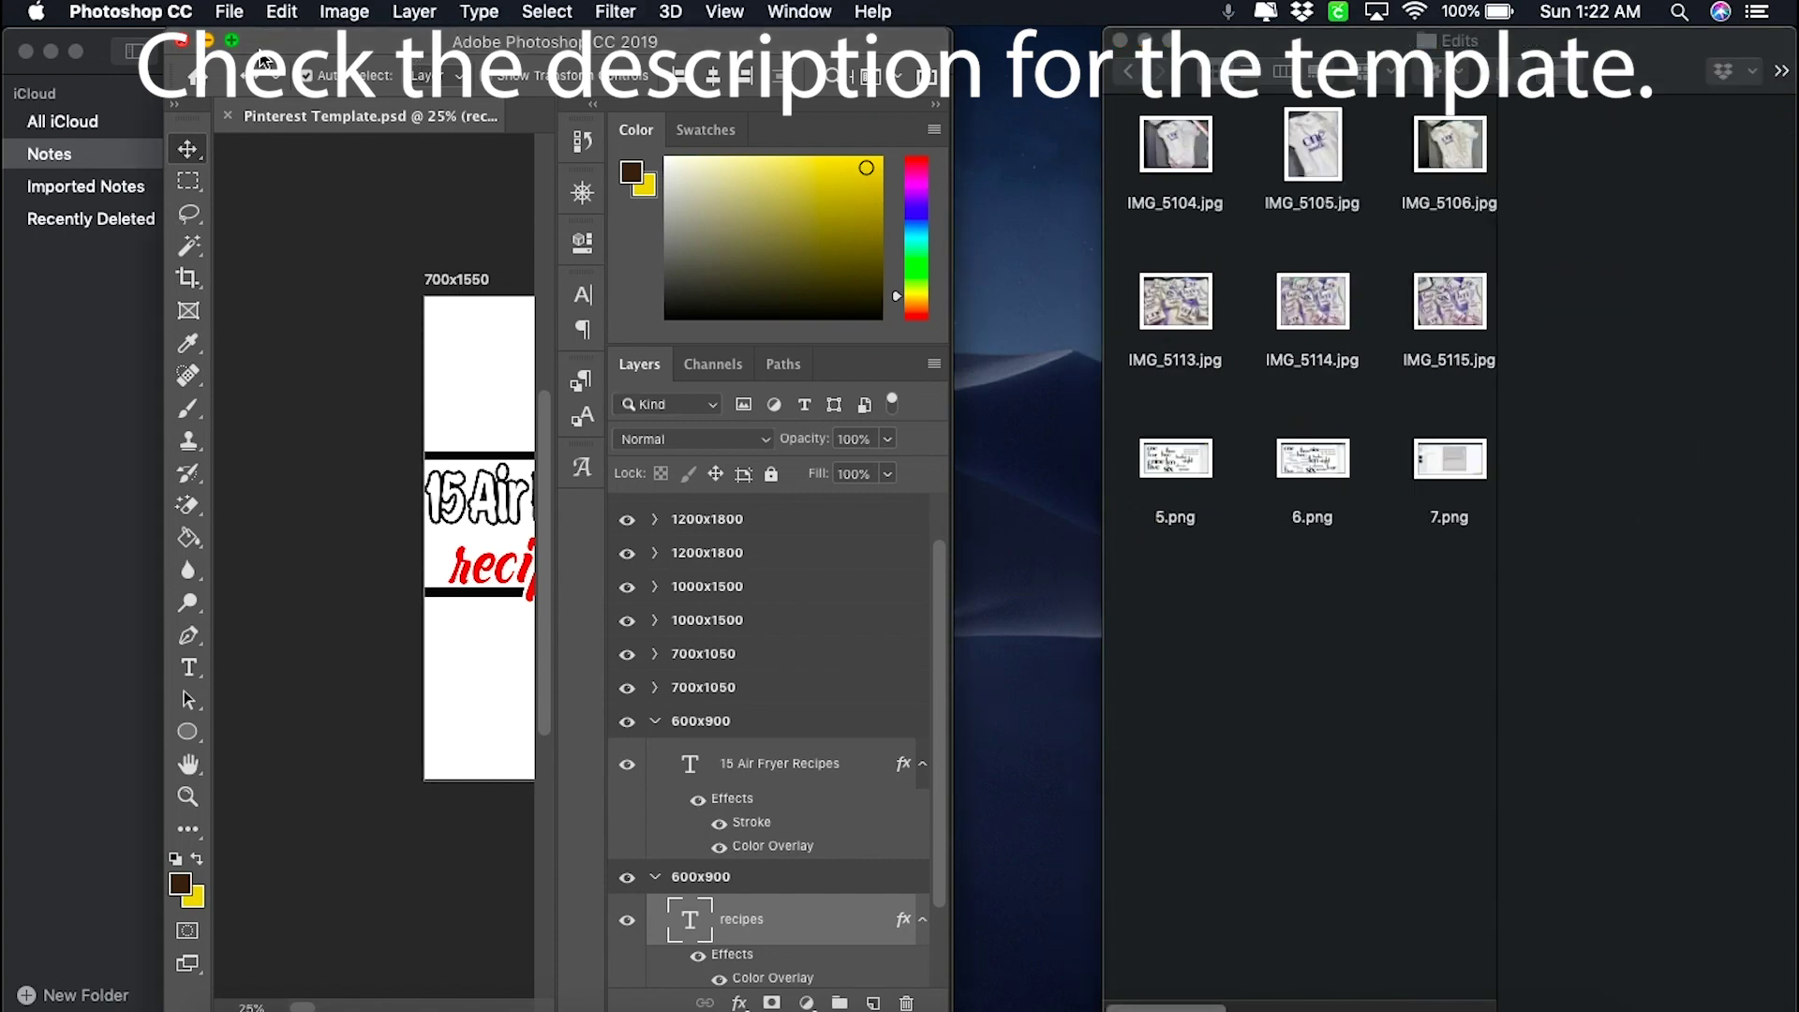
{"action": "left_click_drag", "start_coordinate": [314, 62], "coordinate": [153, 61]}
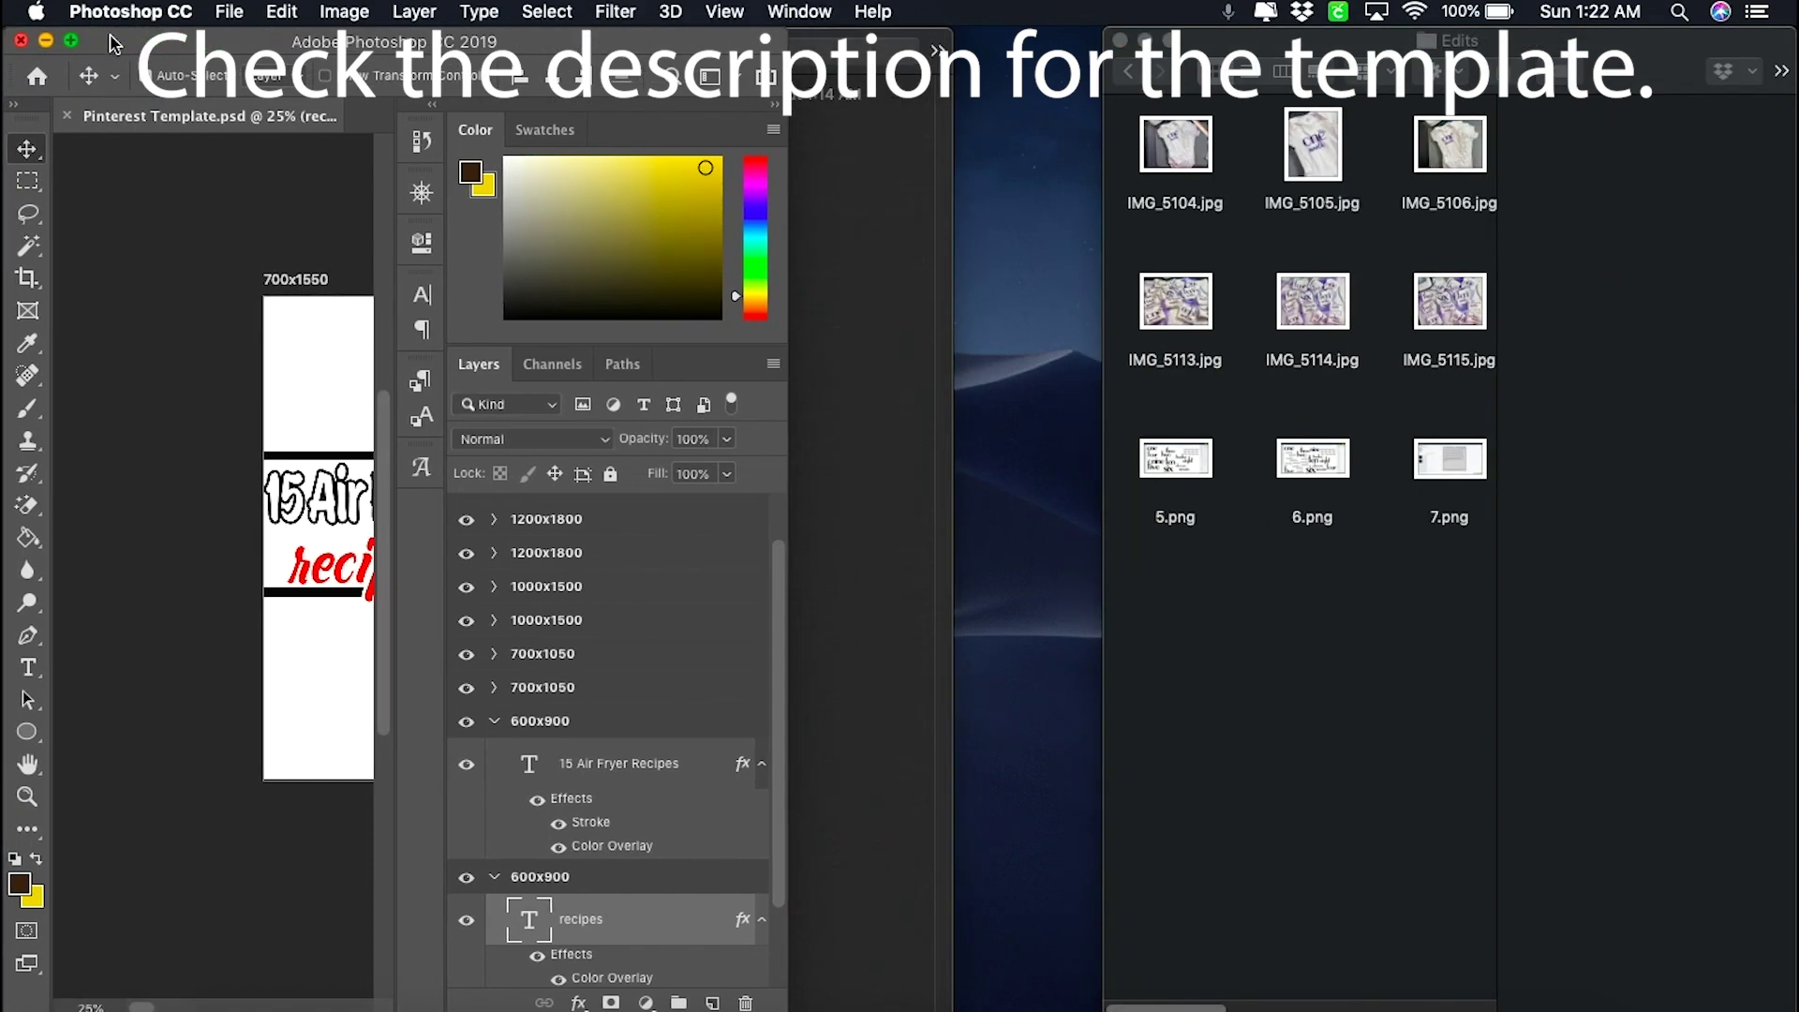
{"action": "left_click_drag", "start_coordinate": [787, 555], "coordinate": [1028, 591]}
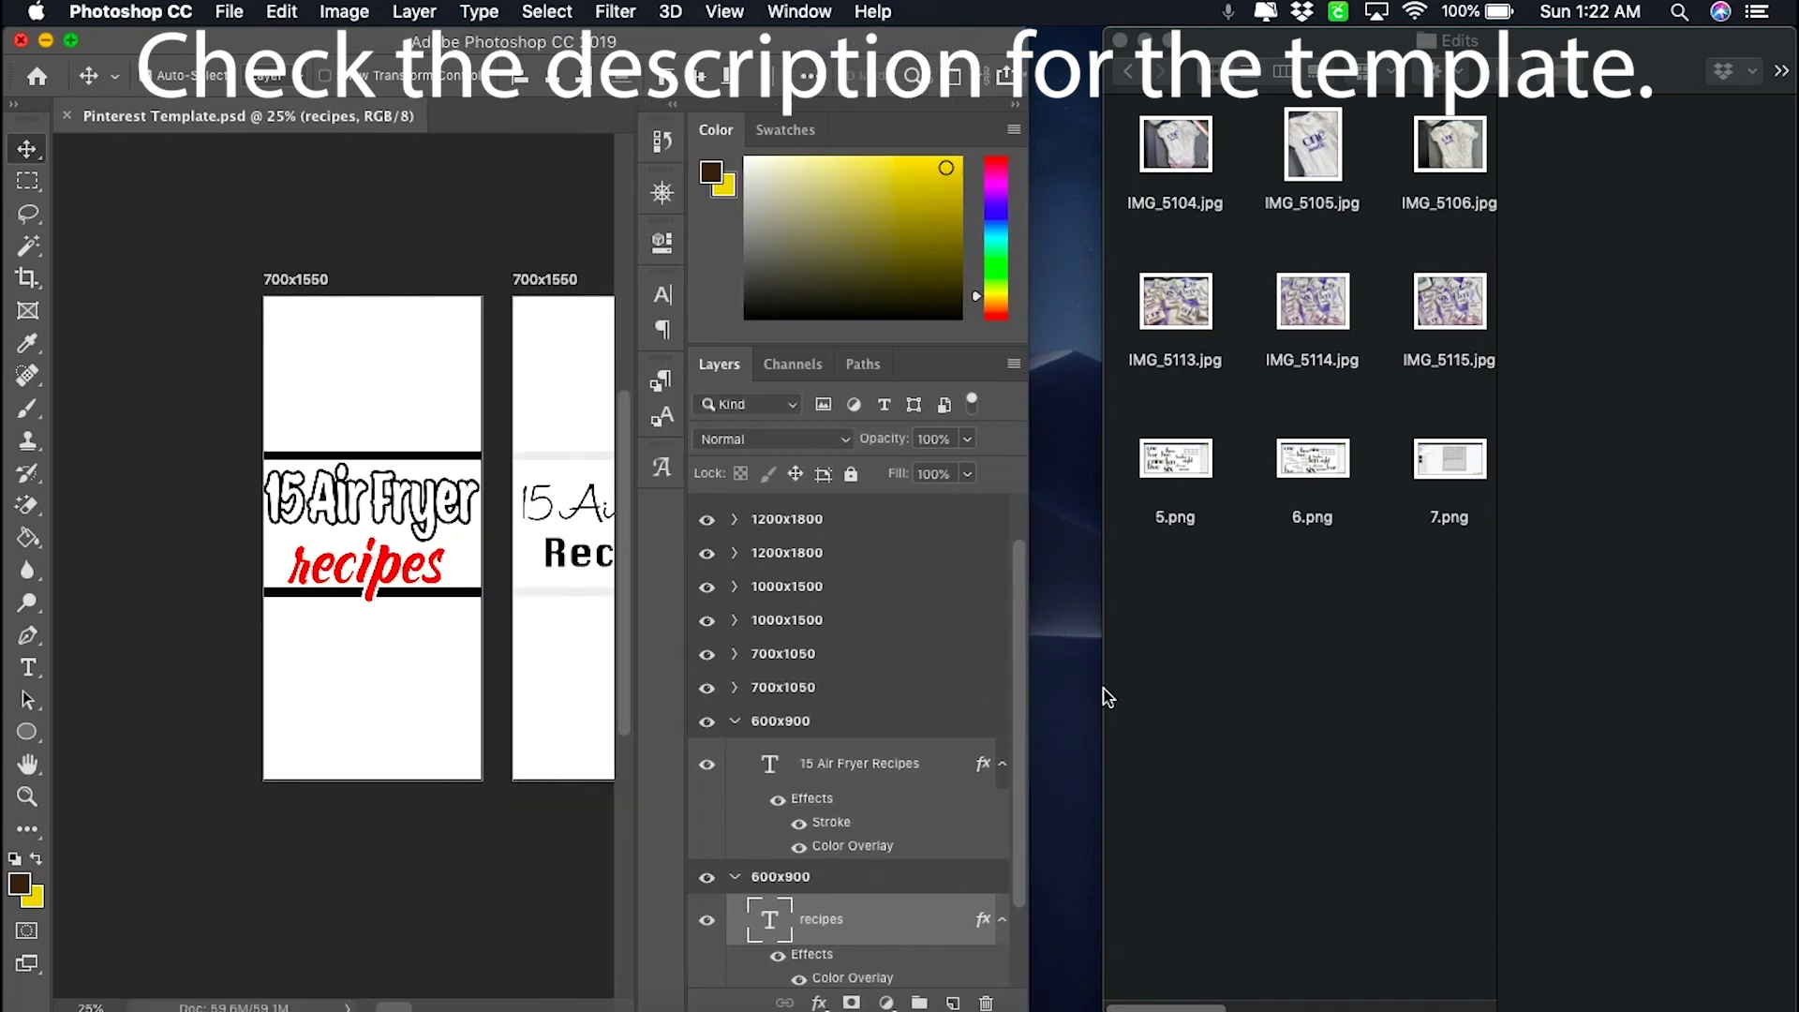
{"action": "left_click", "coordinate": [1105, 696]}
{"action": "left_click_drag", "start_coordinate": [1102, 695], "coordinate": [1024, 697]}
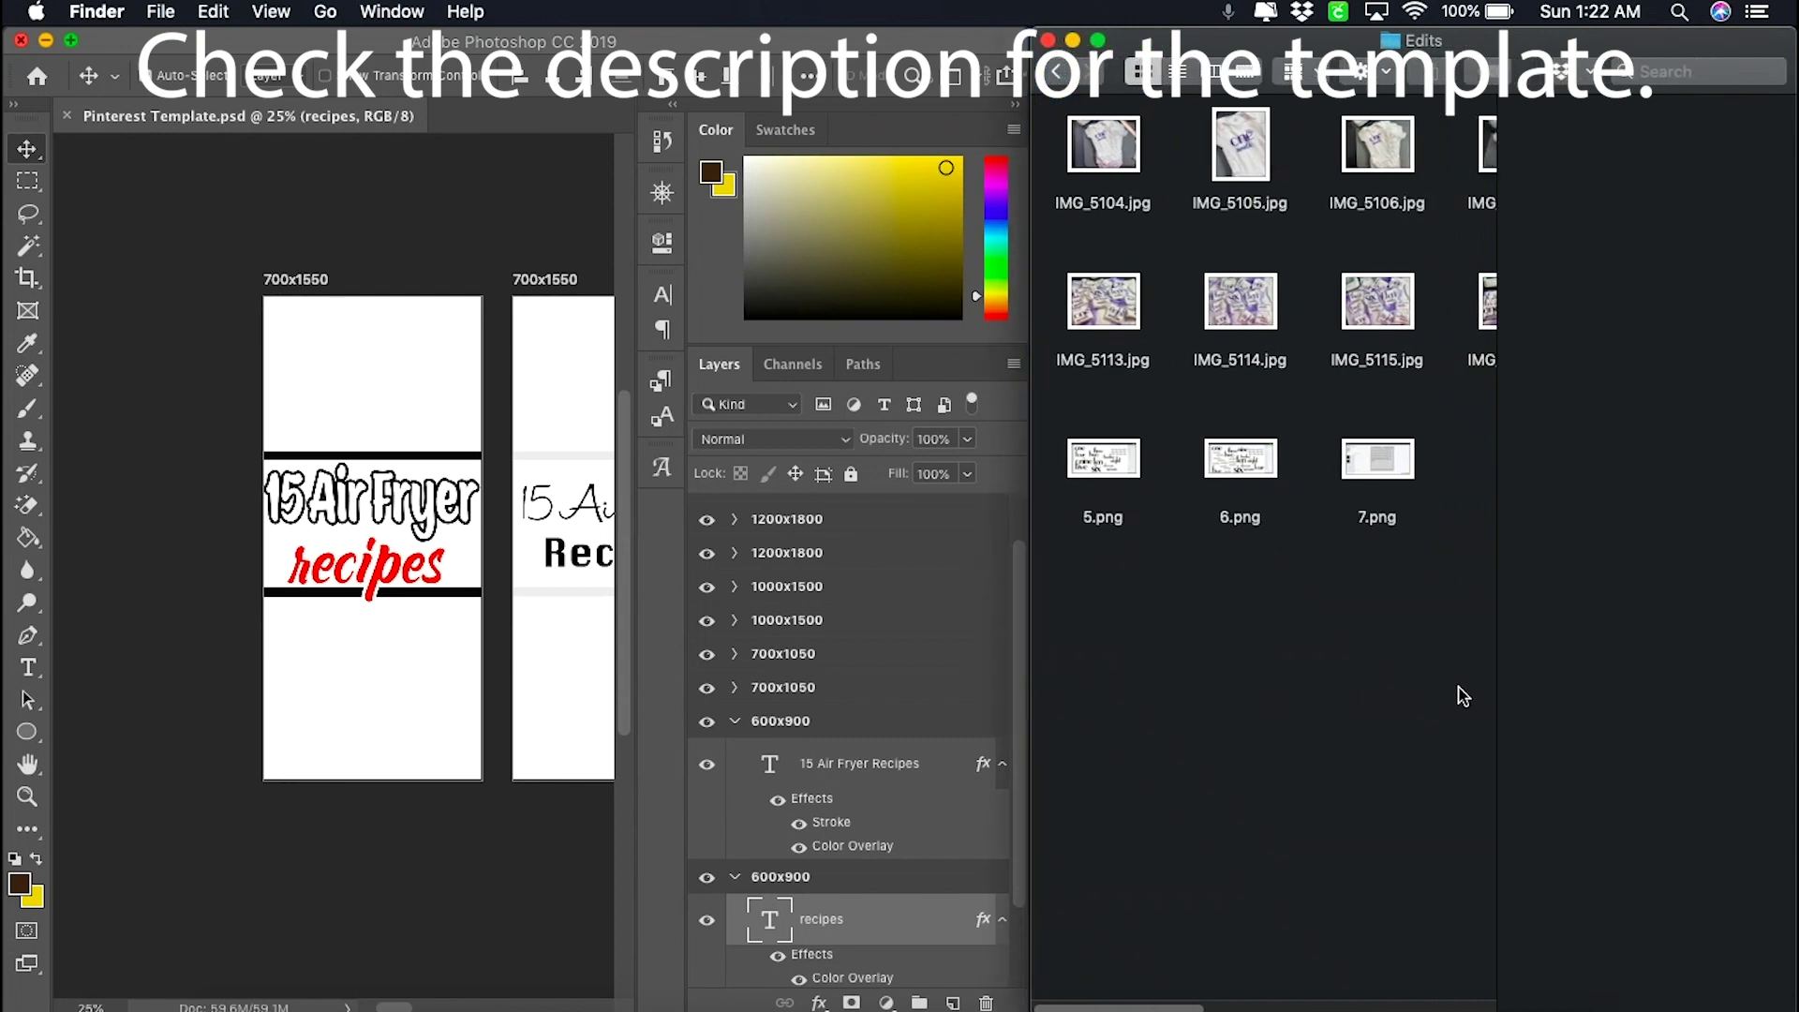
{"action": "left_click_drag", "start_coordinate": [1500, 713], "coordinate": [1788, 740]}
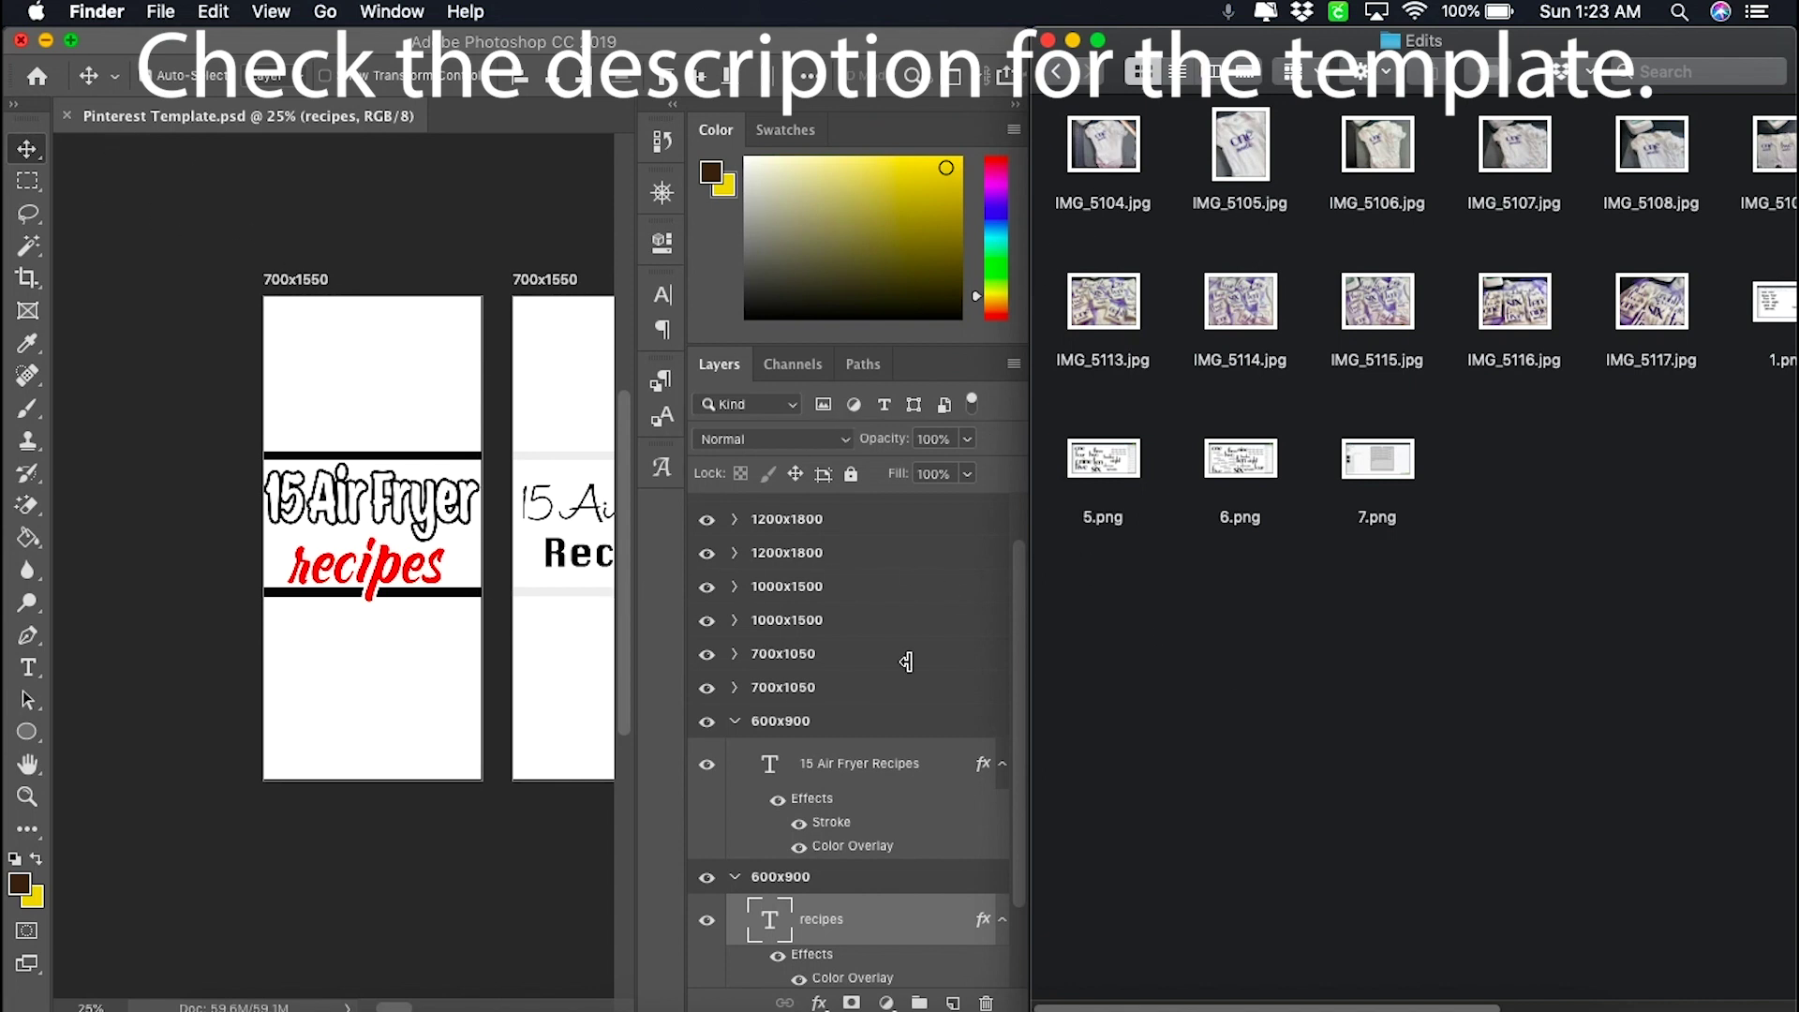
- Place IMG_5104.jpg from the Edits folder into the Pinterest template and commit the placement
{"action": "left_click", "coordinate": [391, 721]}
{"action": "left_click_drag", "start_coordinate": [1129, 159], "coordinate": [412, 372]}
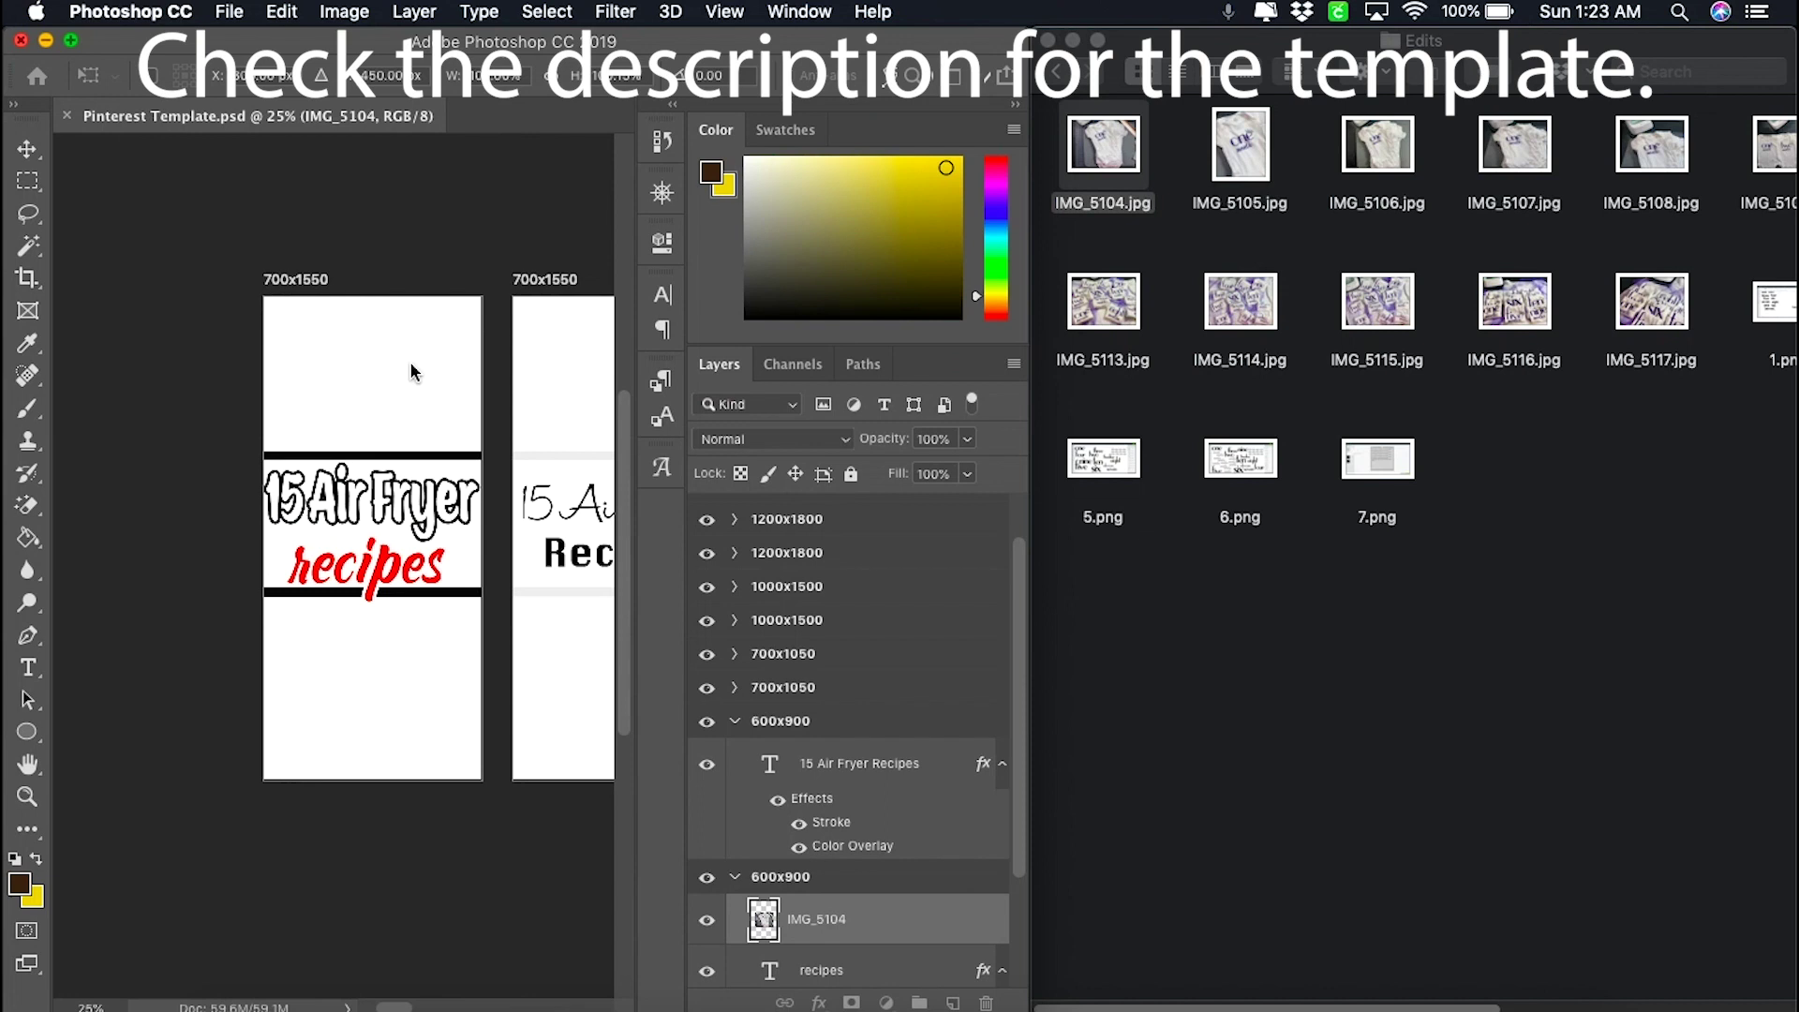
{"action": "key", "text": "Return"}
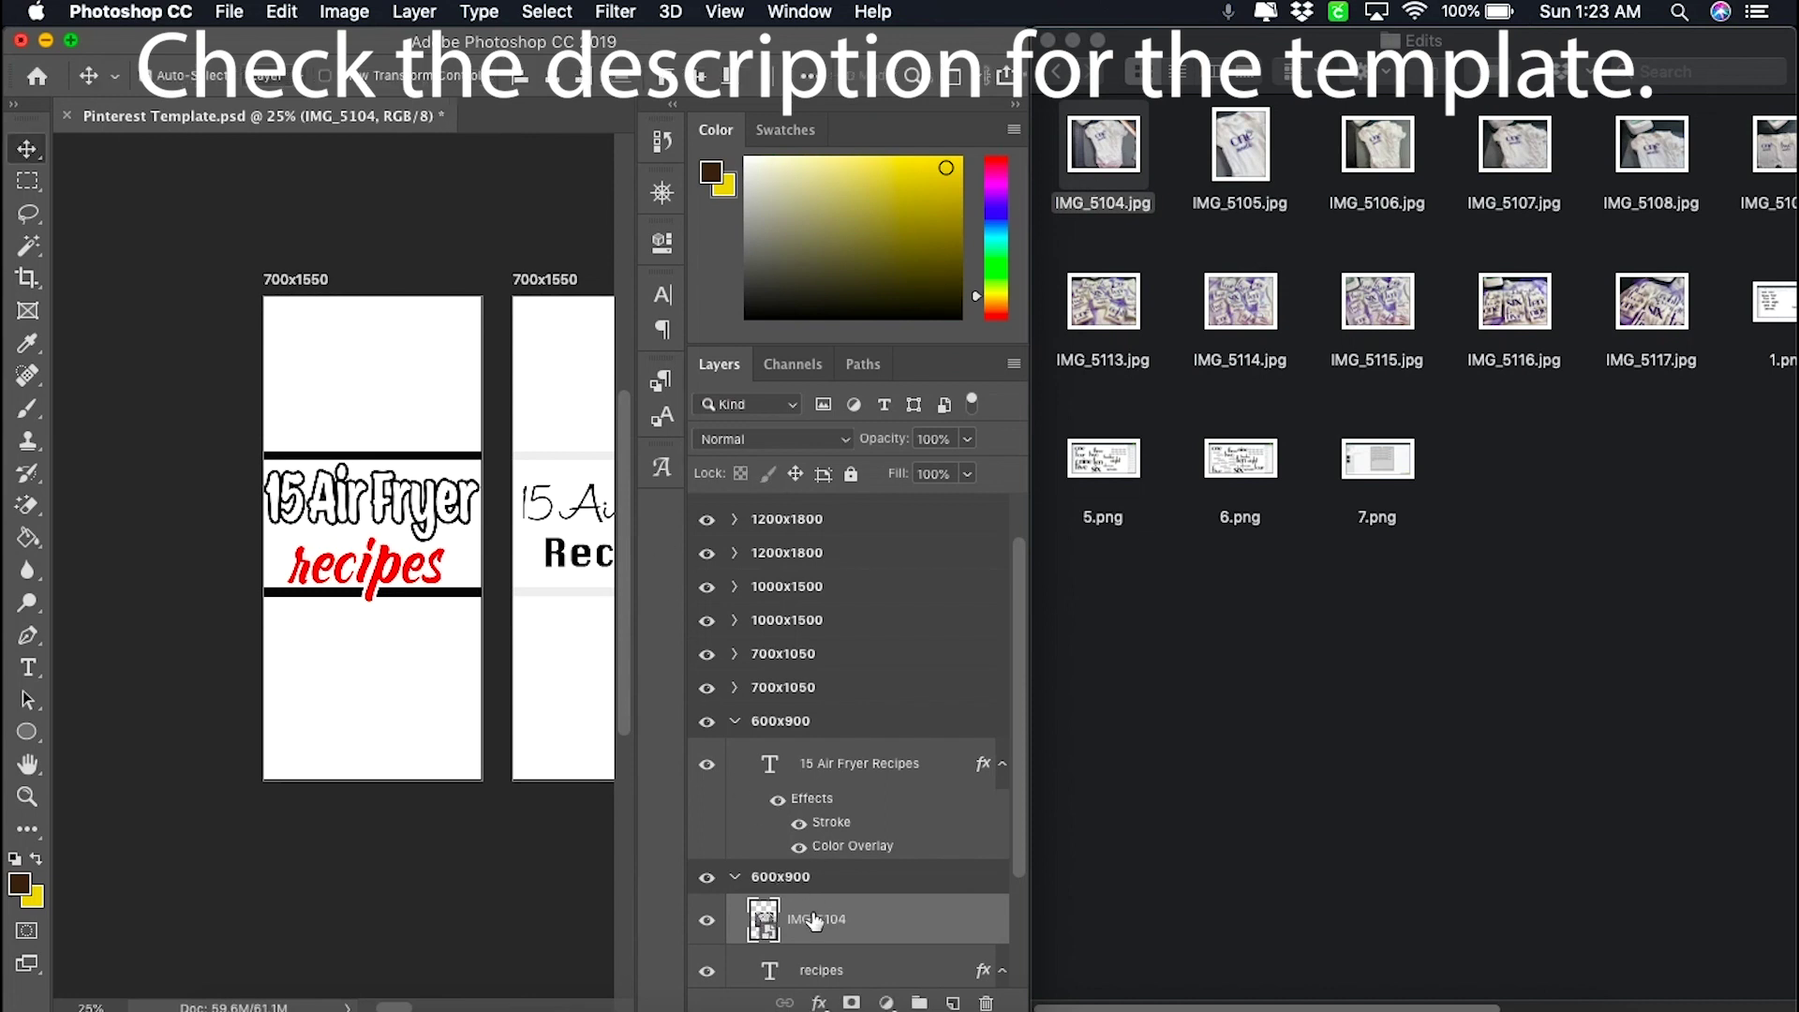
- Move the IMG_5104 layer out of the 600x900 artboard into the first 700x1550 artboard in the layer stack
{"action": "left_click_drag", "start_coordinate": [813, 921], "coordinate": [820, 529]}
{"action": "left_click", "coordinate": [737, 523]}
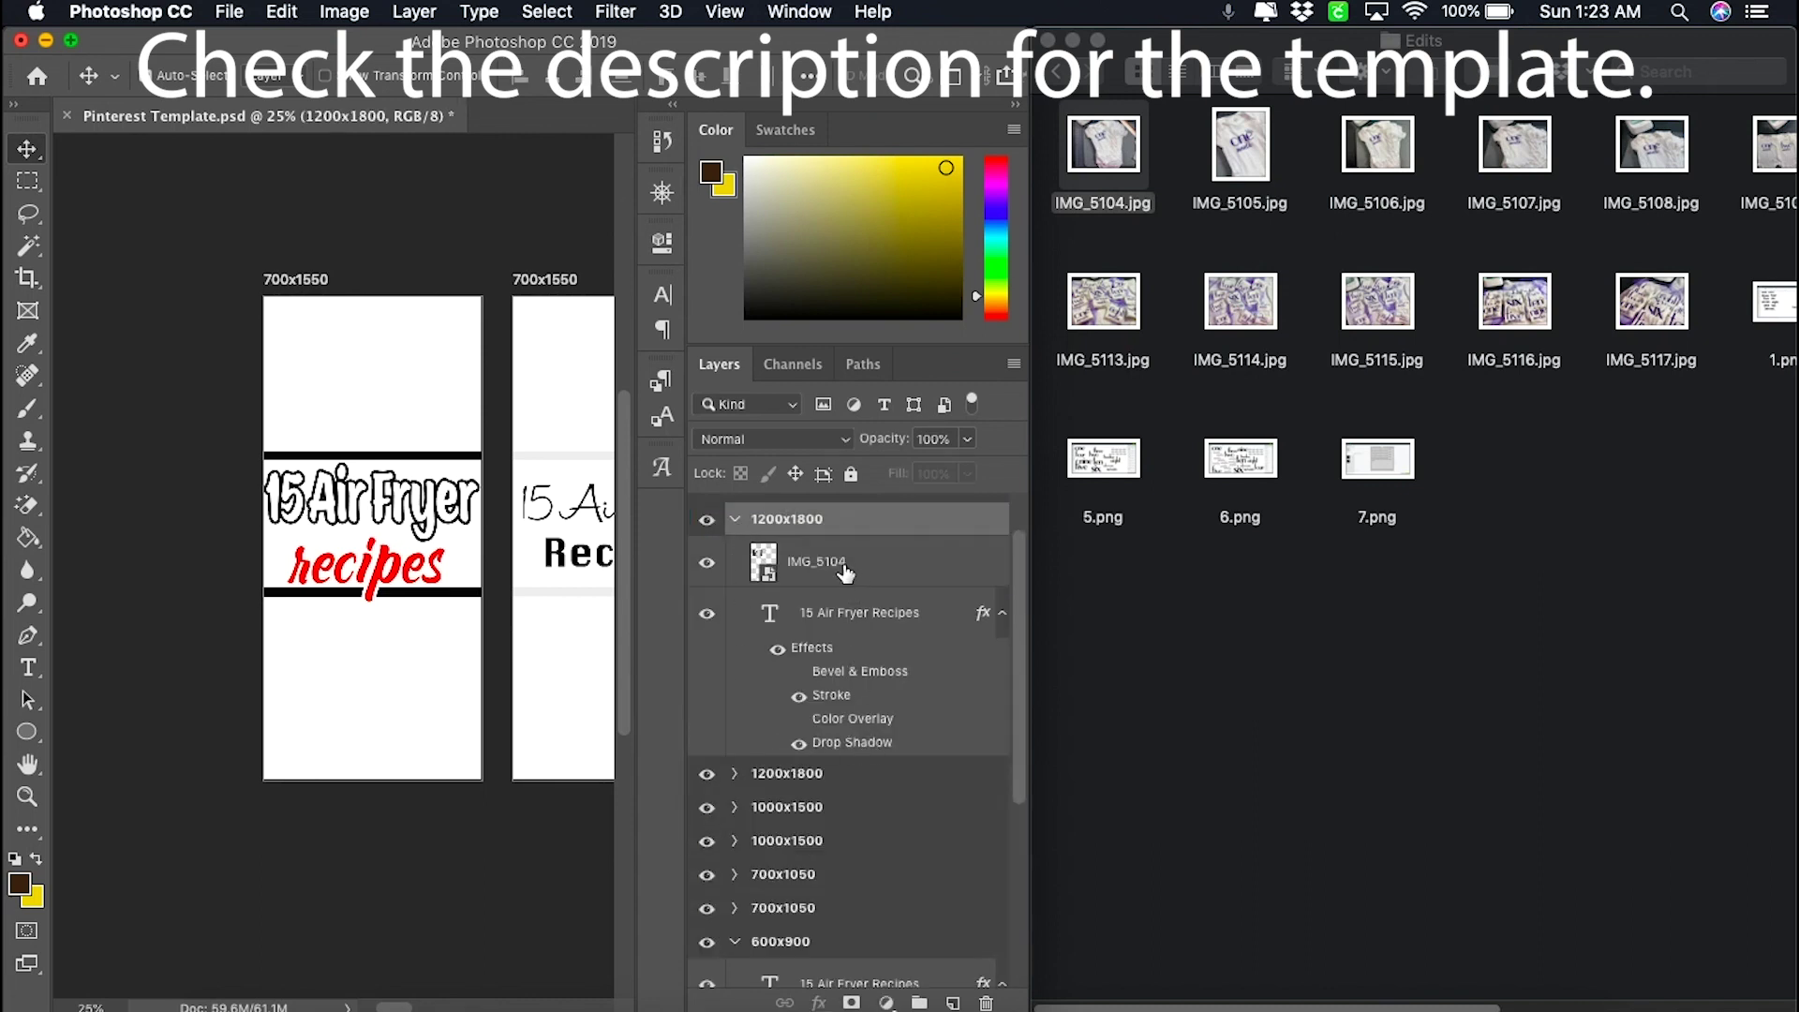
{"action": "scroll", "coordinate": [840, 568], "scroll_direction": "up", "scroll_amount": 2}
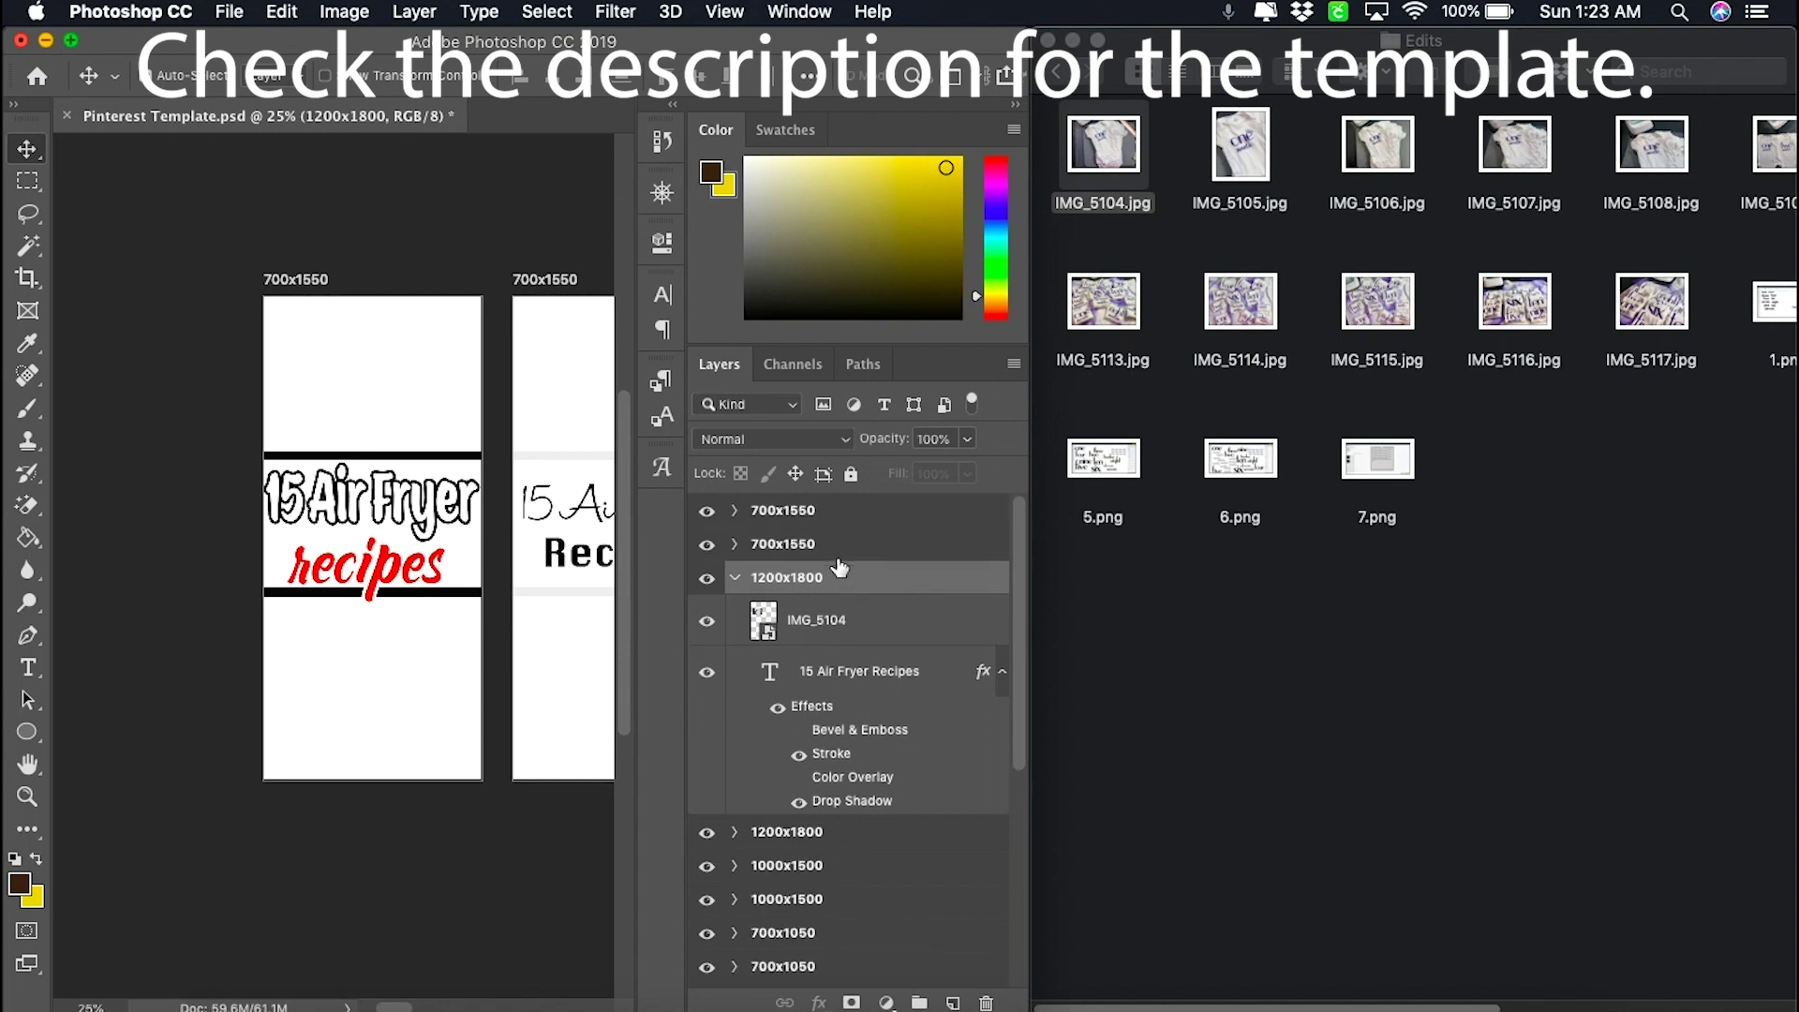
{"action": "left_click_drag", "start_coordinate": [838, 620], "coordinate": [839, 514]}
{"action": "left_click", "coordinate": [736, 511]}
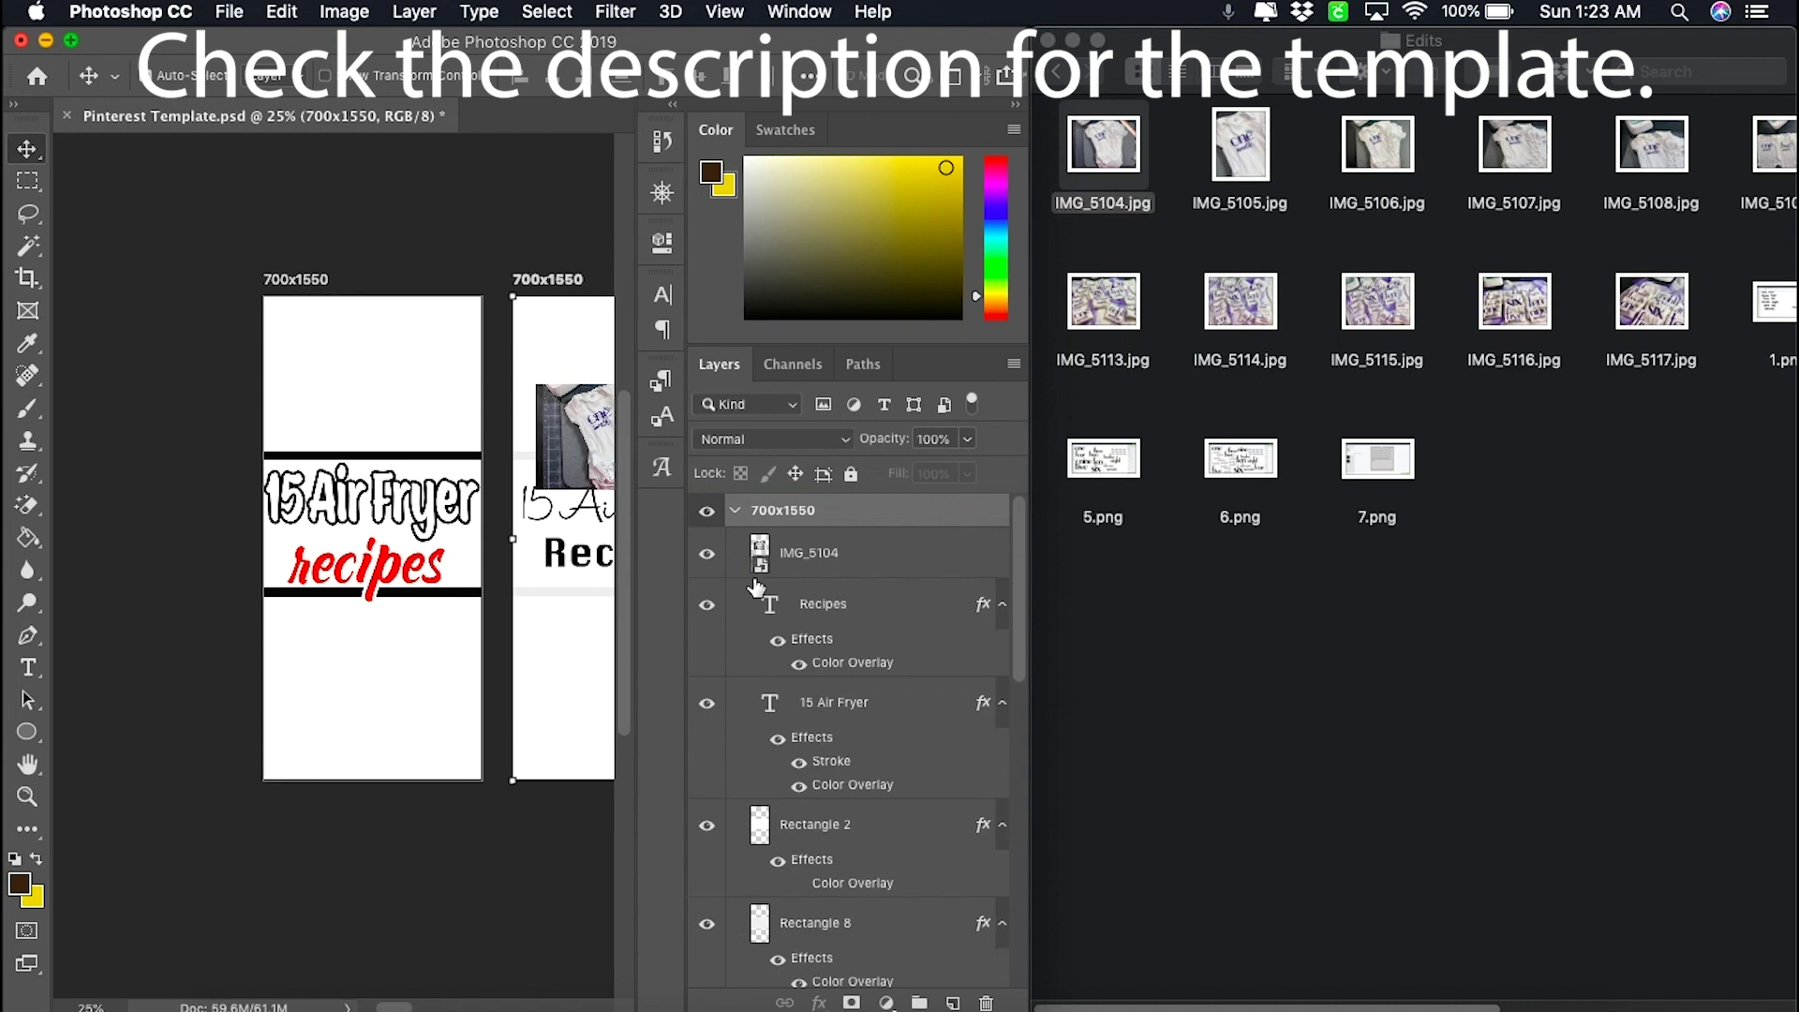
- Move the IMG_5104 photo onto the other 700x1550 artboard, in the blank area above its title with the red recipes text
{"action": "left_click", "coordinate": [736, 513]}
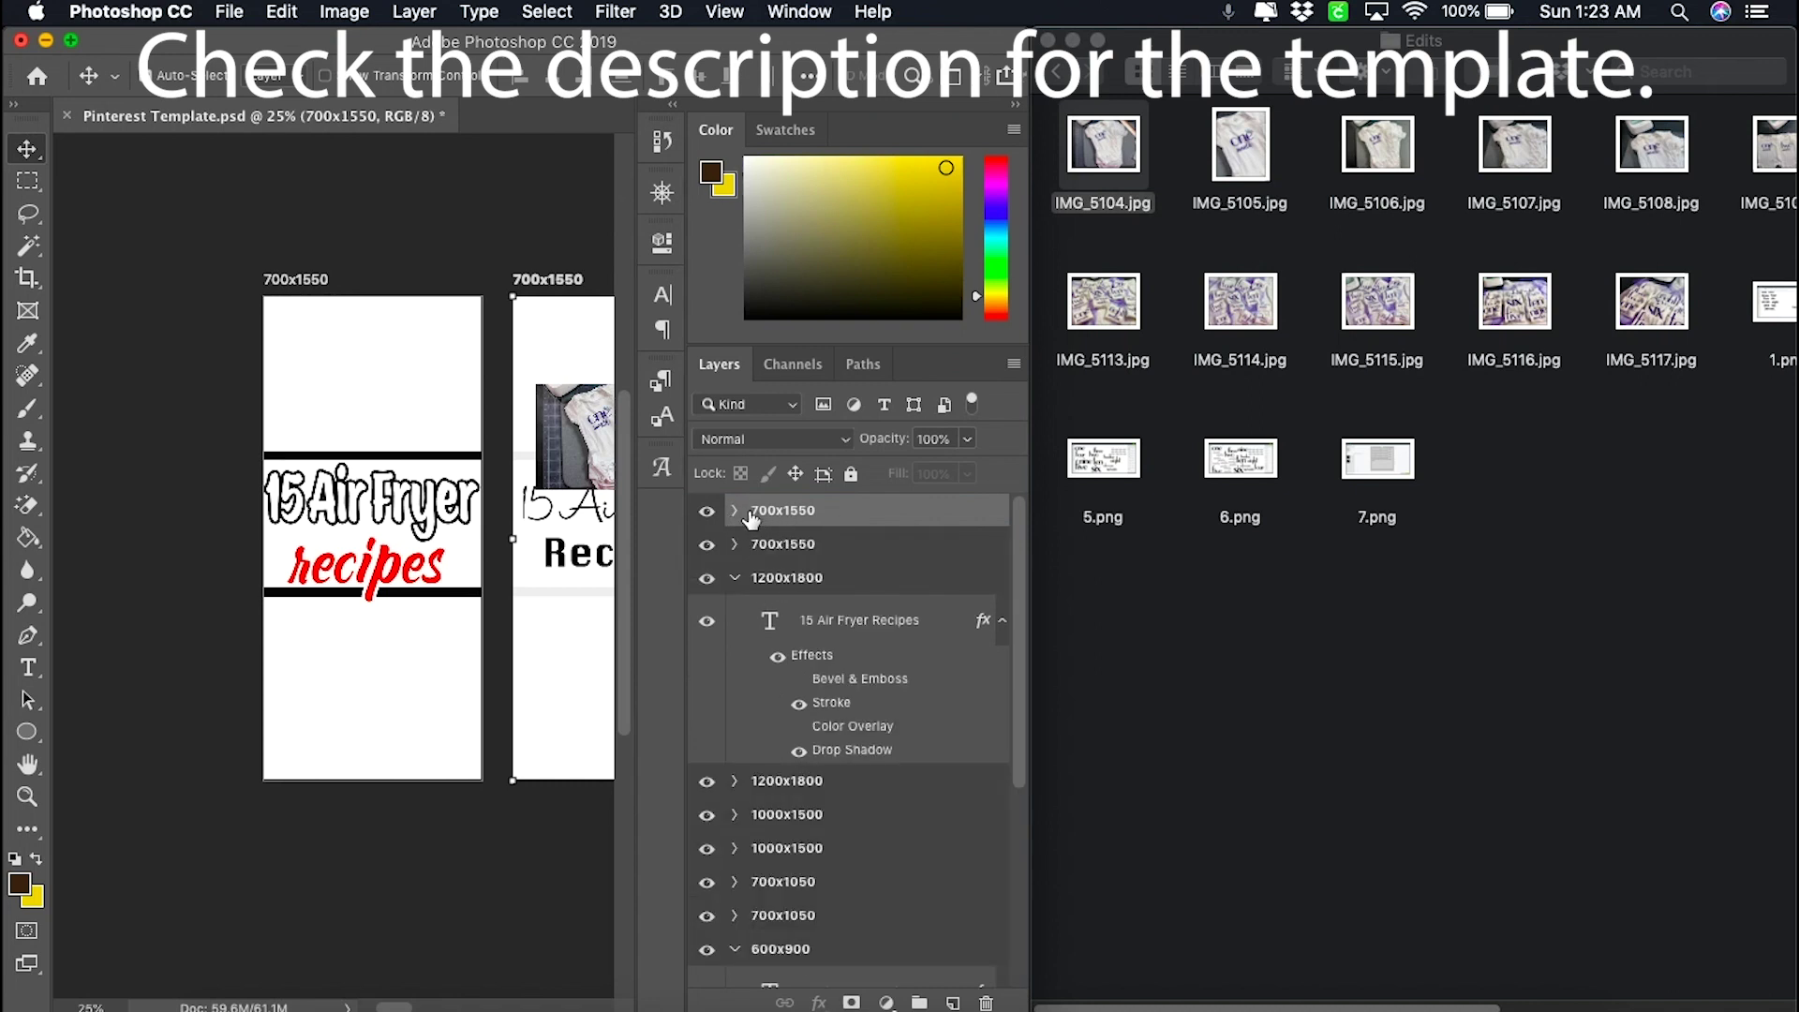
{"action": "left_click", "coordinate": [838, 561]}
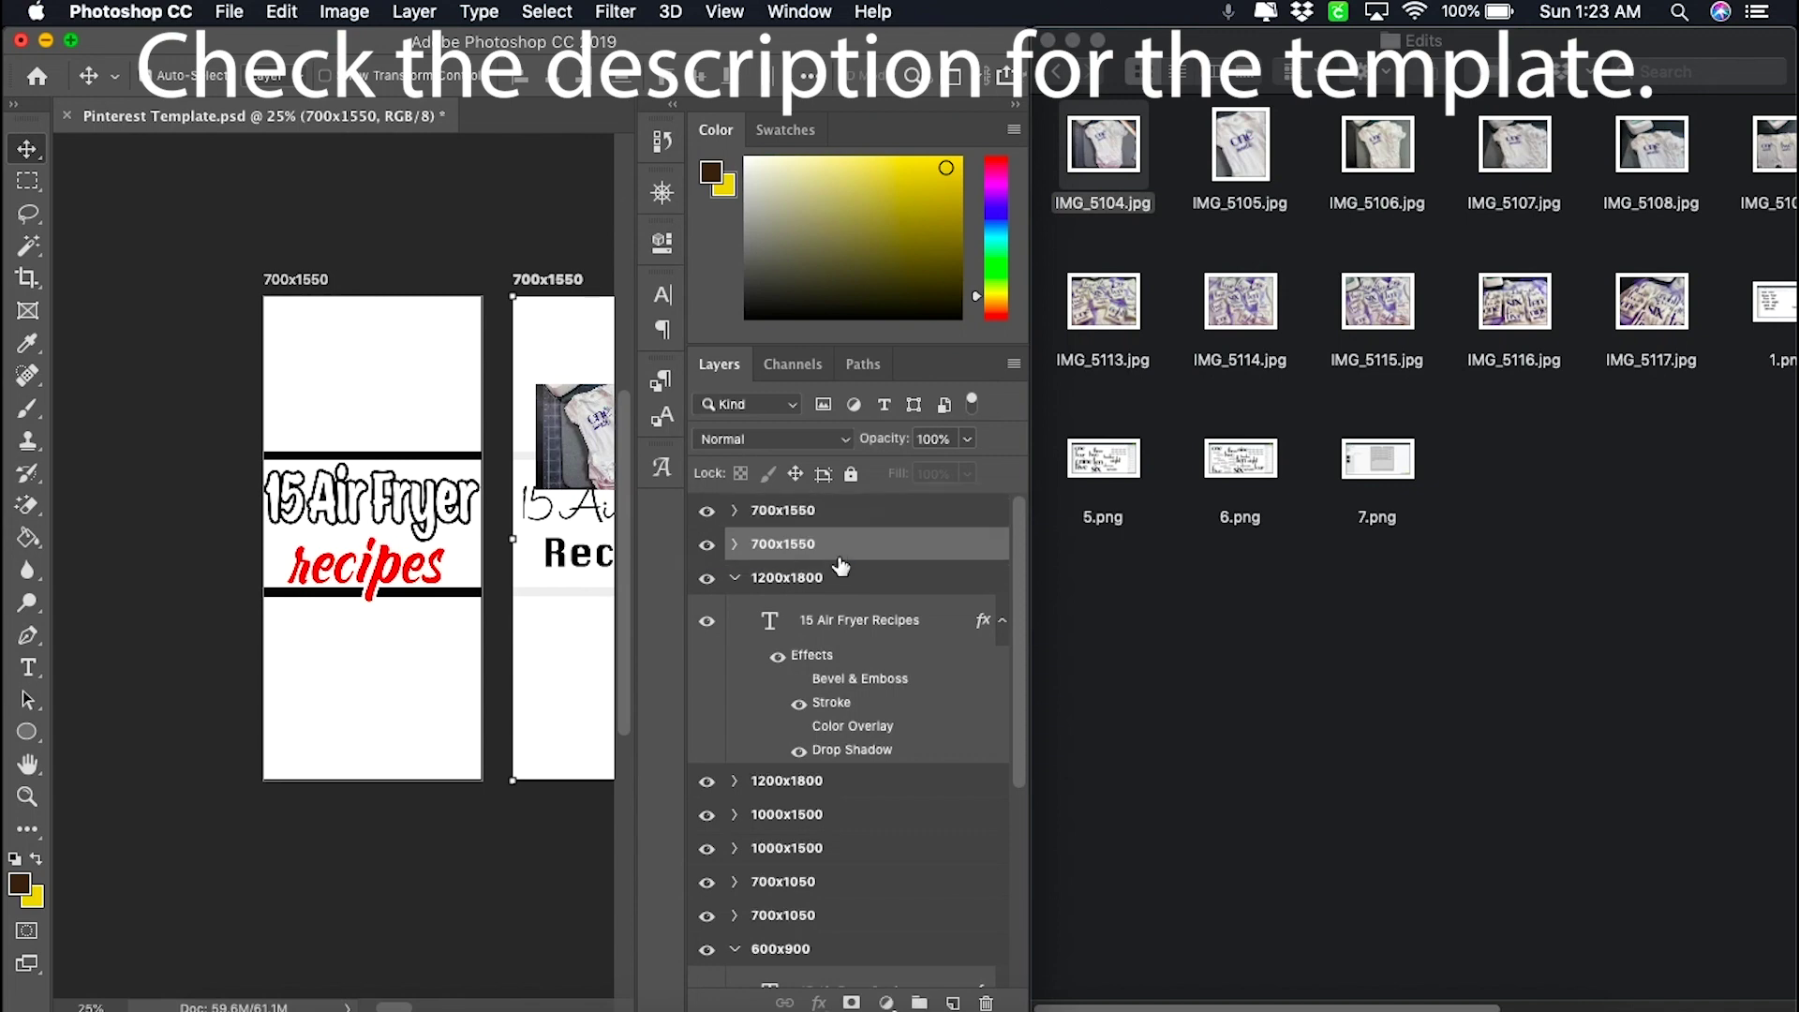
{"action": "left_click", "coordinate": [736, 513]}
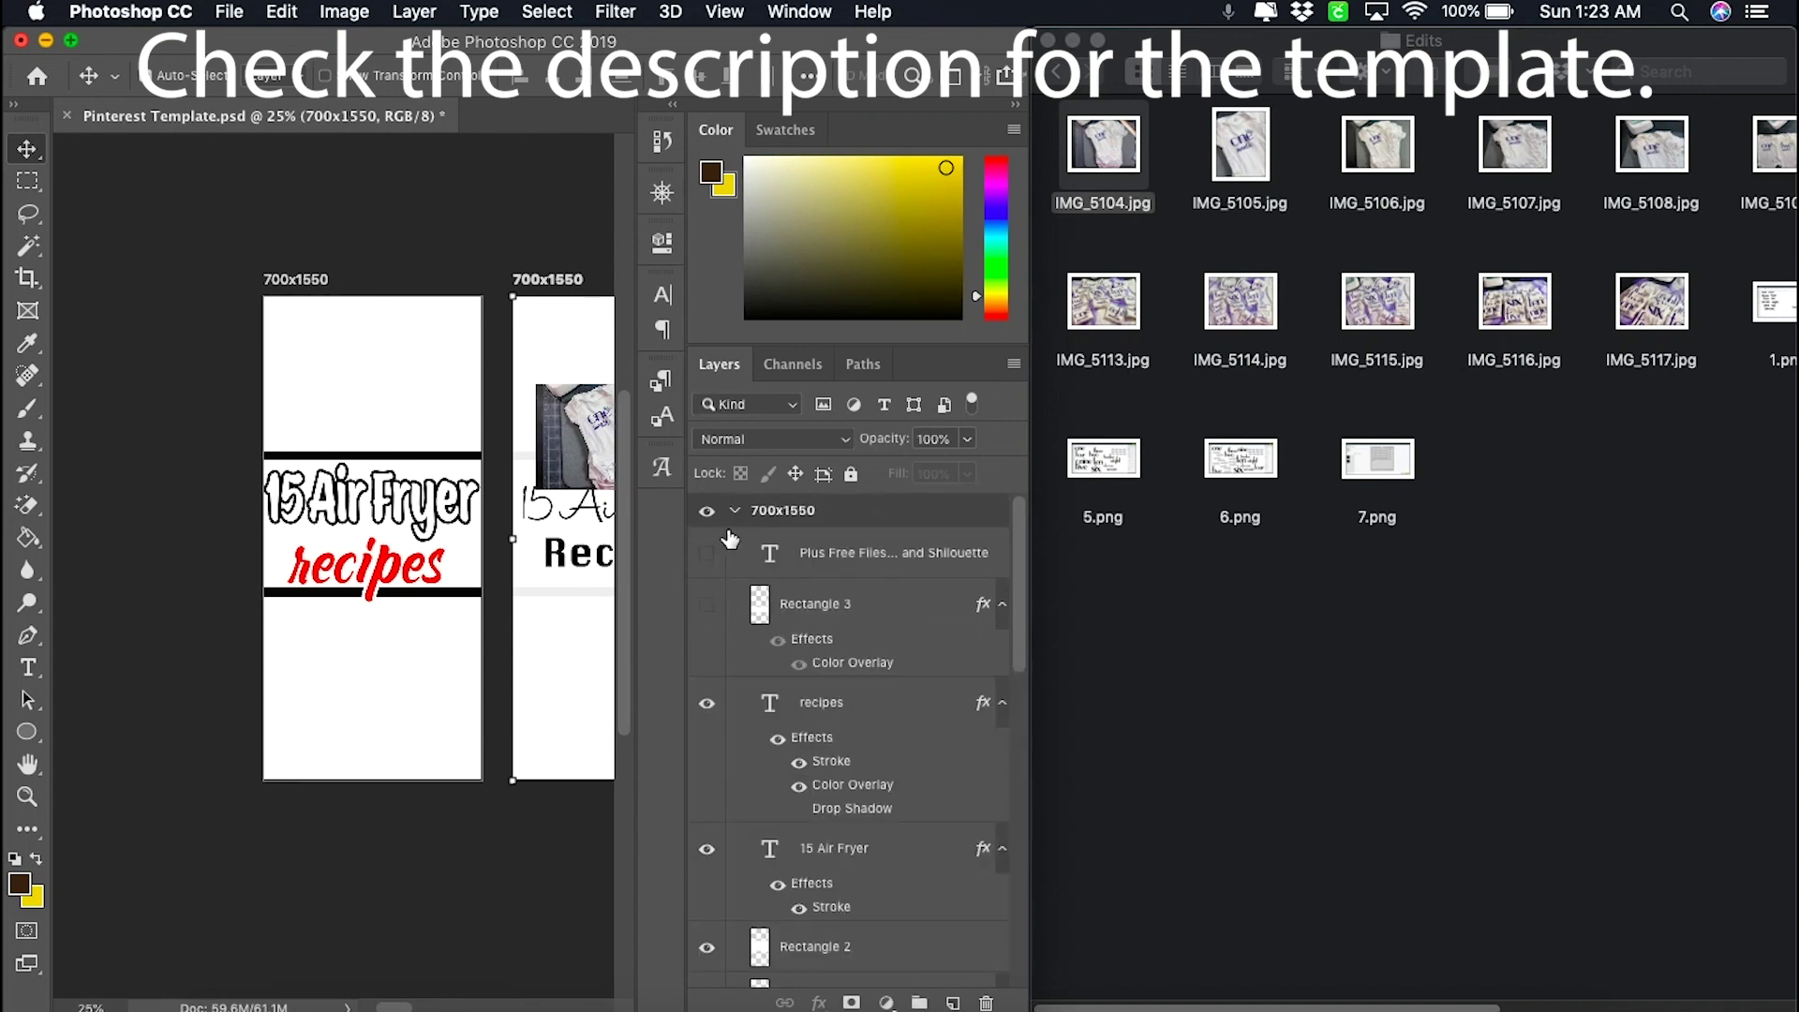
{"action": "left_click_drag", "start_coordinate": [567, 421], "coordinate": [355, 380]}
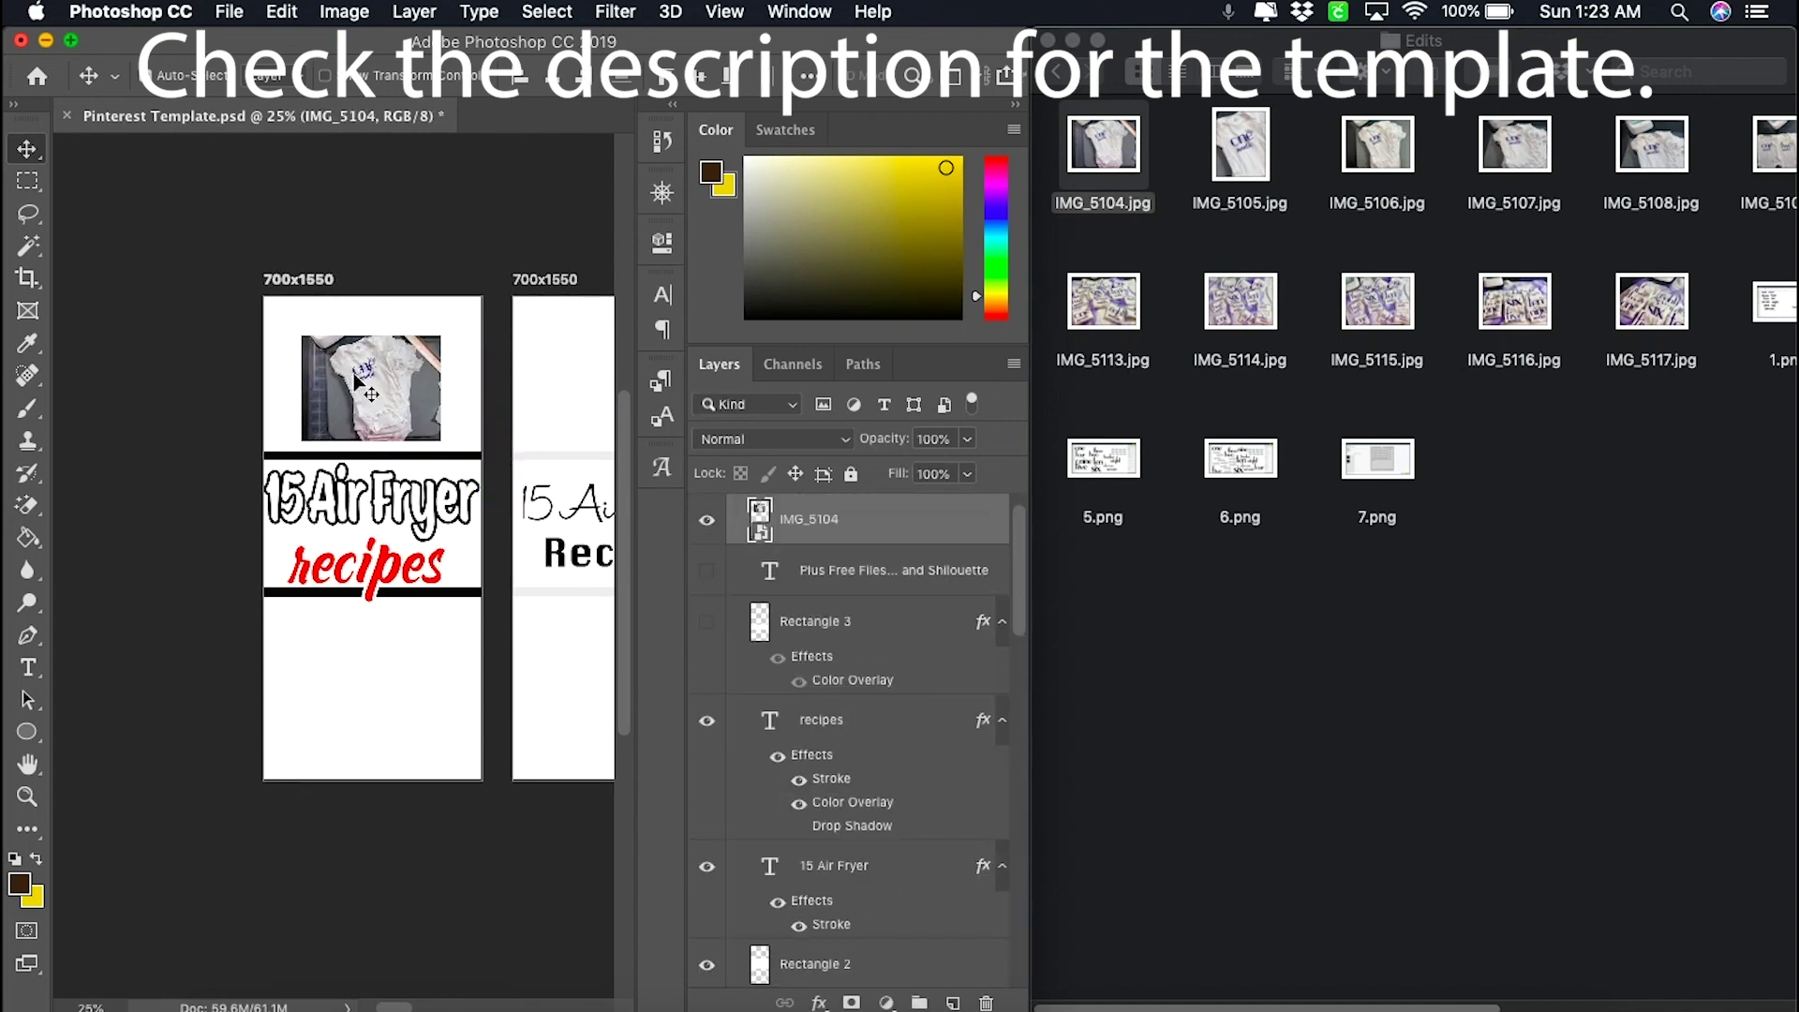
- Place IMG_5115.jpg from the Edits folder into the artboard with the red recipes text, in the blank area below the title
{"action": "scroll", "coordinate": [885, 539], "scroll_direction": "down", "scroll_amount": 1}
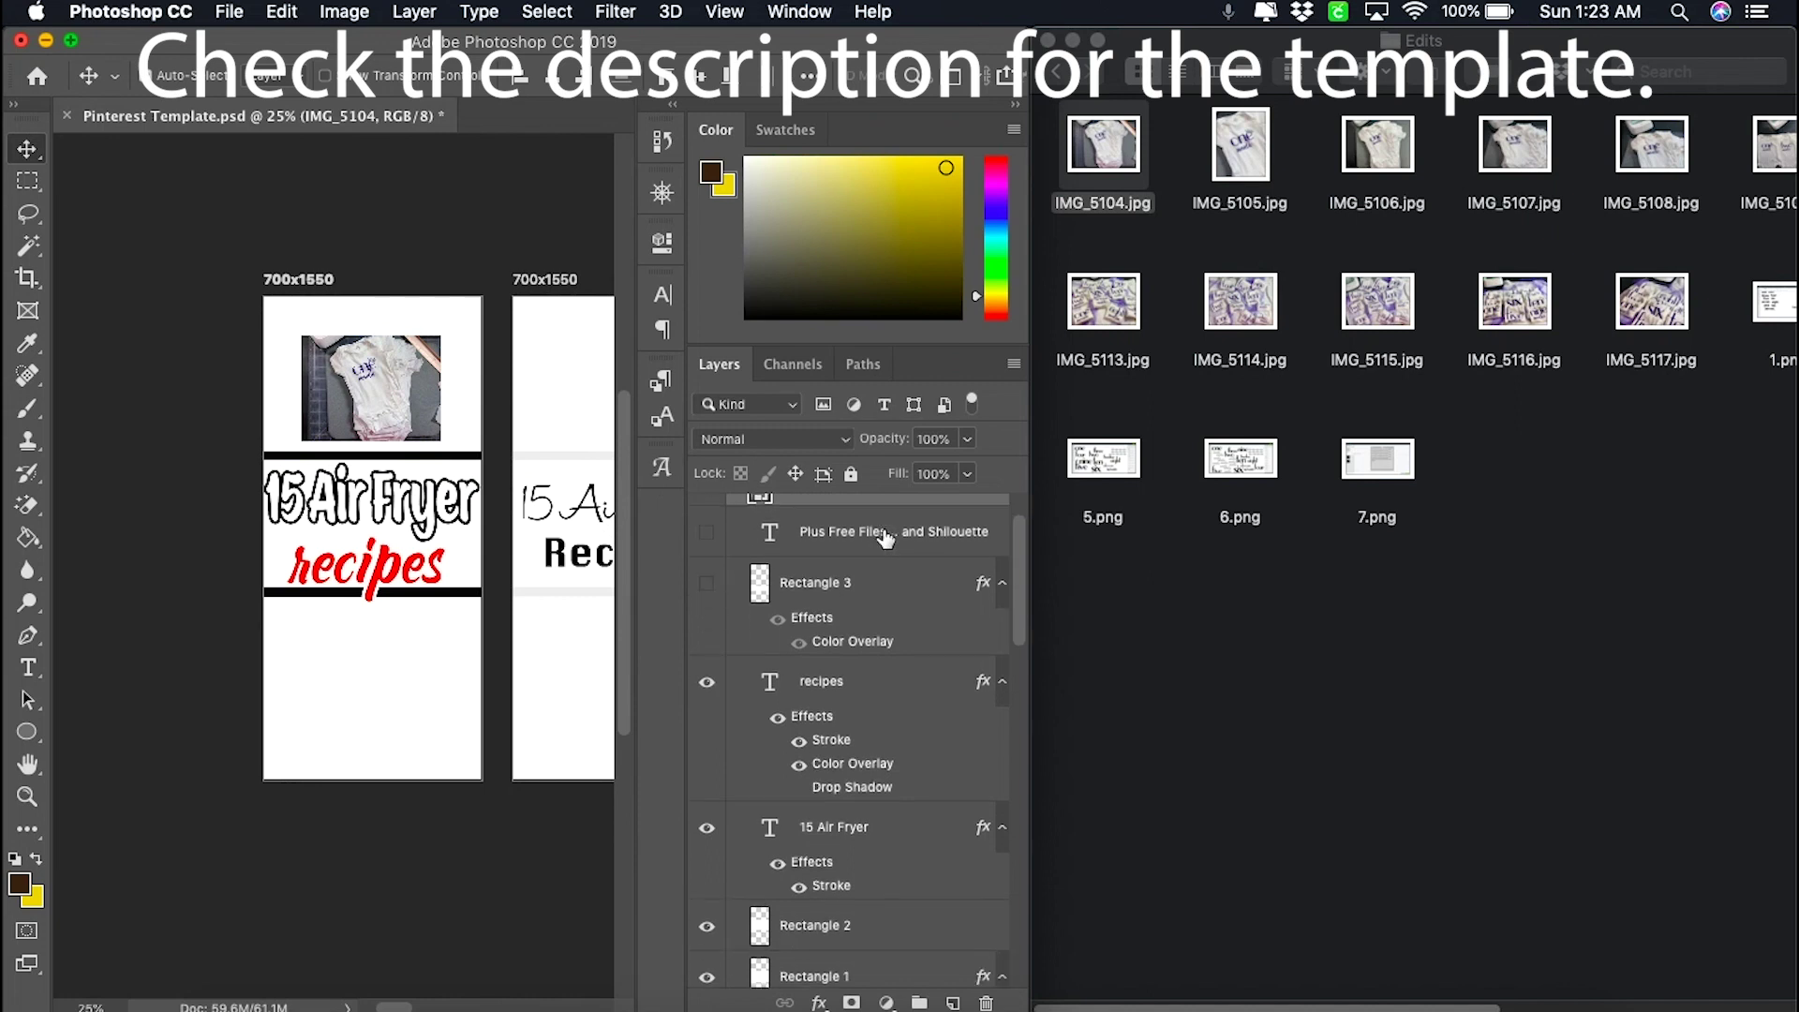
{"action": "scroll", "coordinate": [886, 539], "scroll_direction": "up", "scroll_amount": 2}
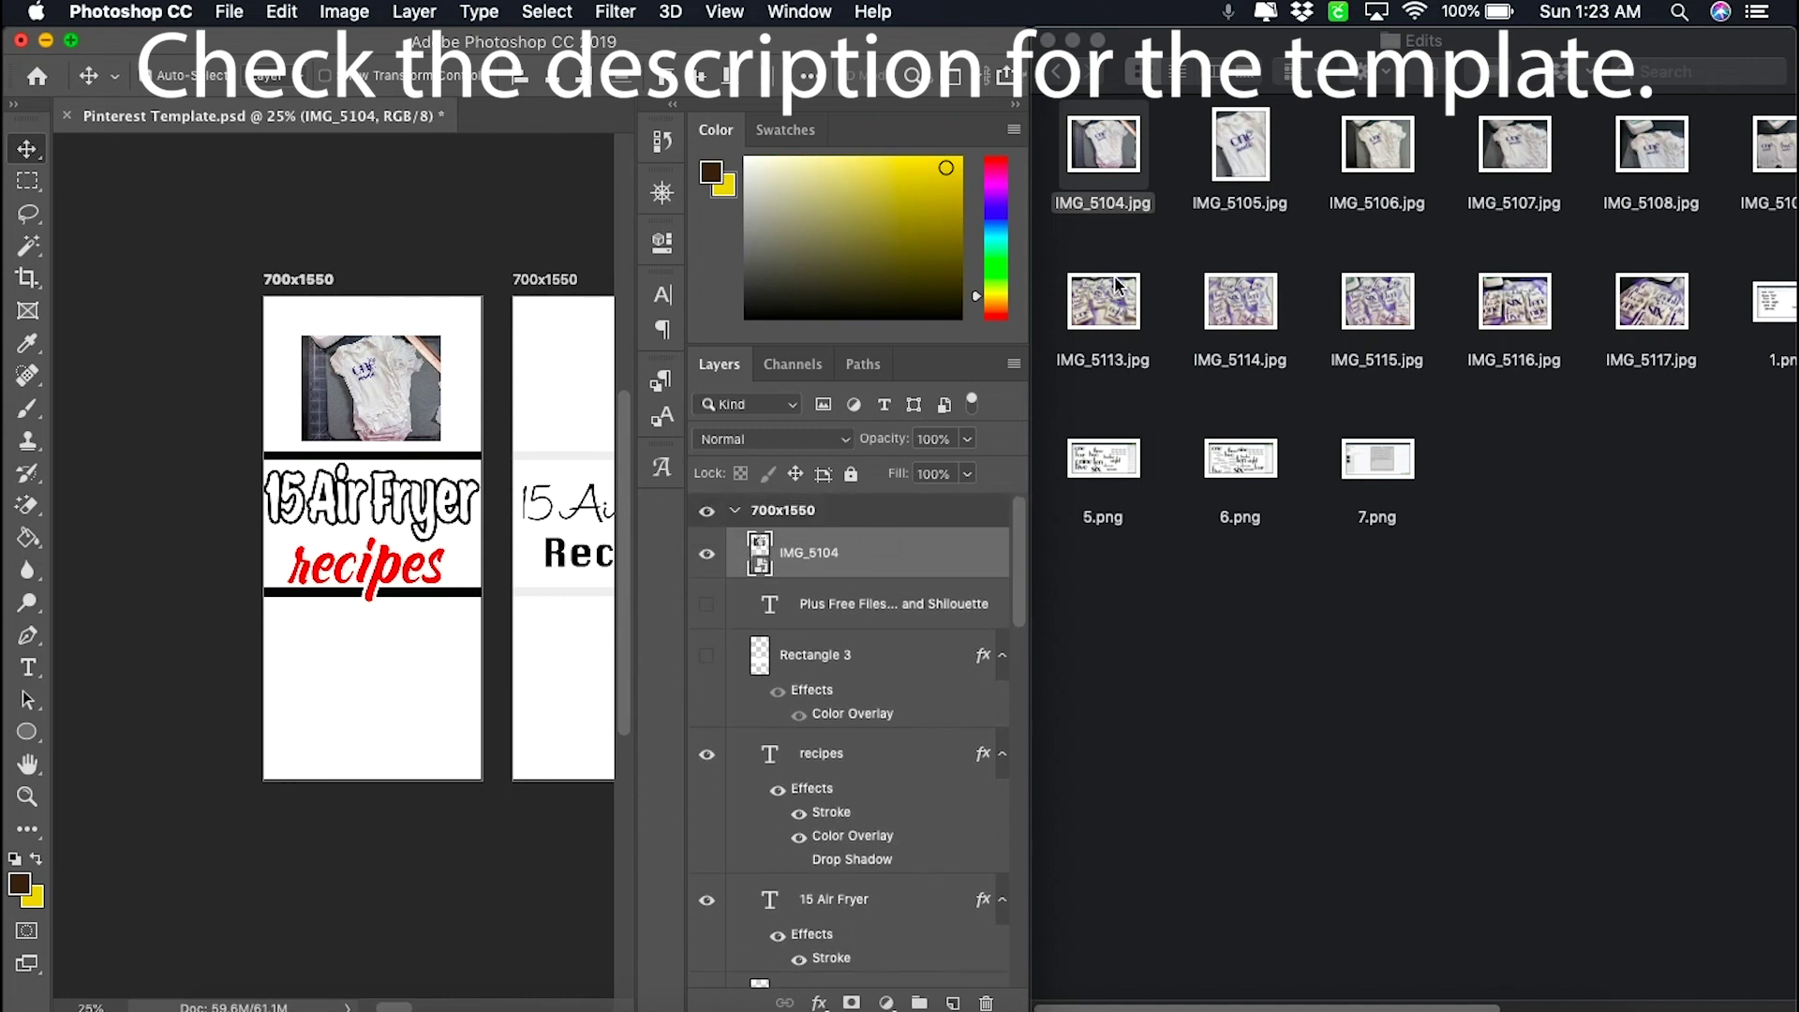
{"action": "left_click_drag", "start_coordinate": [1398, 305], "coordinate": [386, 666]}
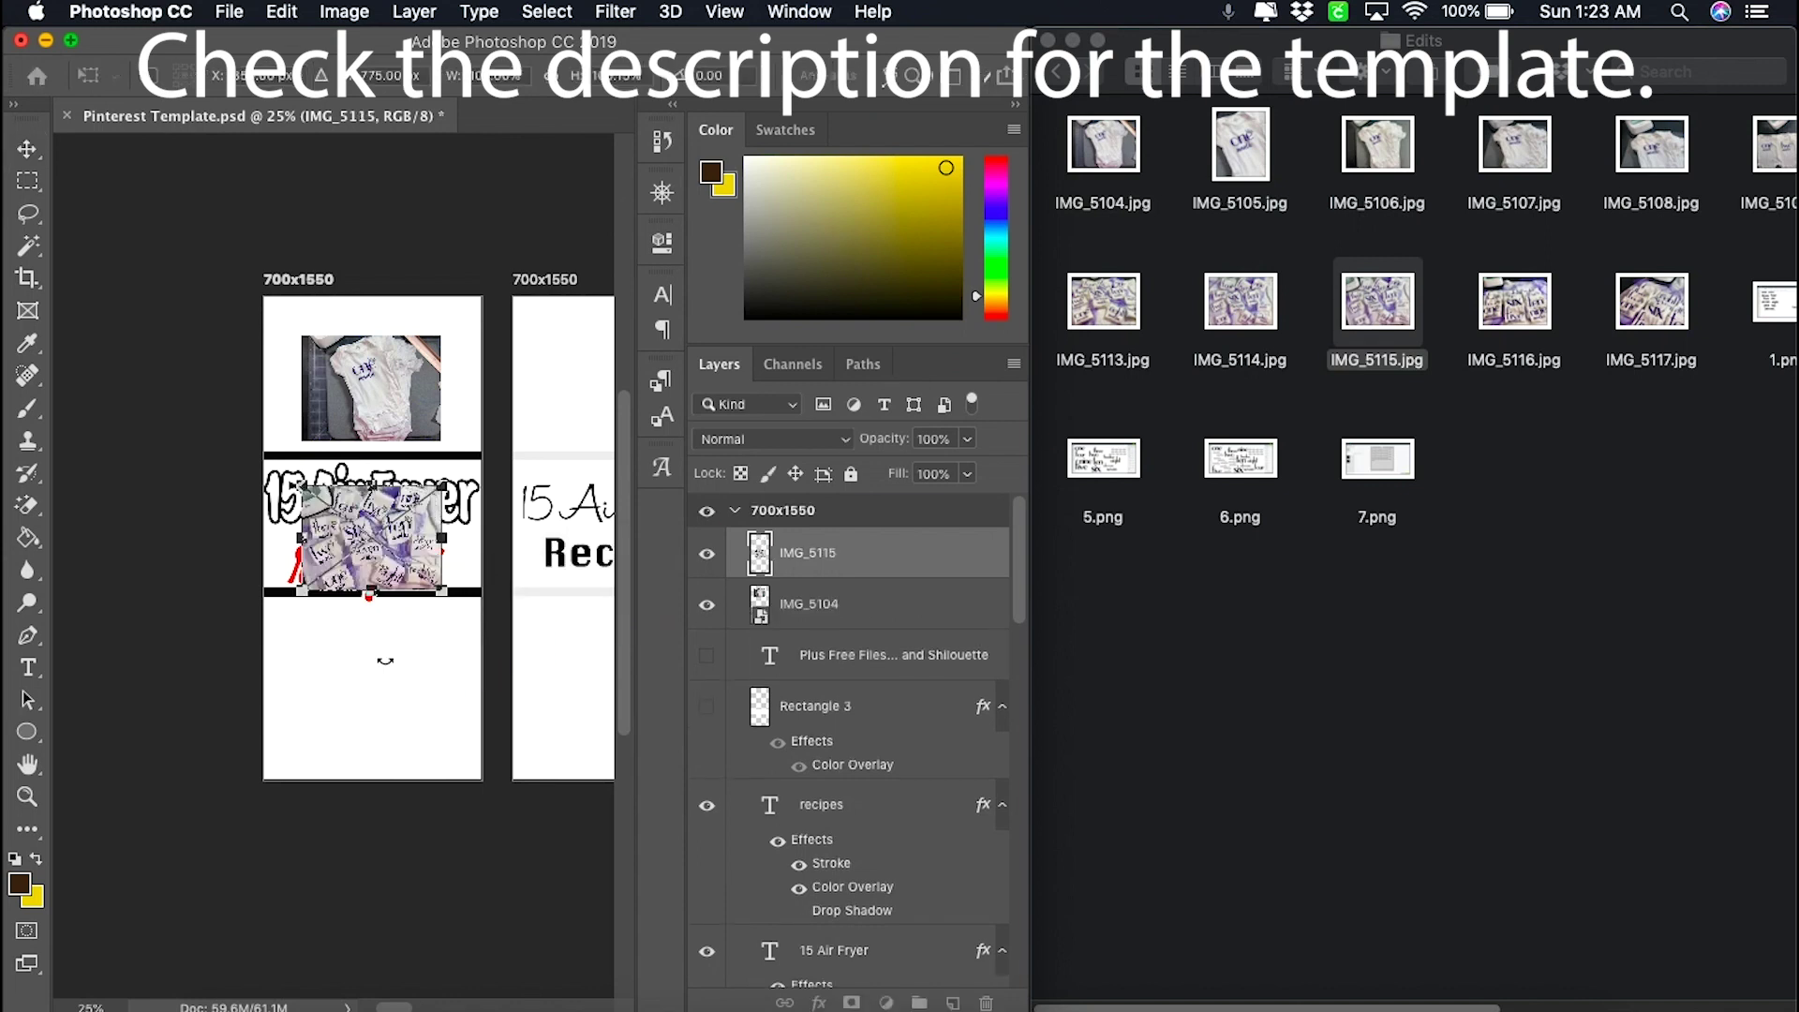
{"action": "left_click_drag", "start_coordinate": [412, 536], "coordinate": [408, 684]}
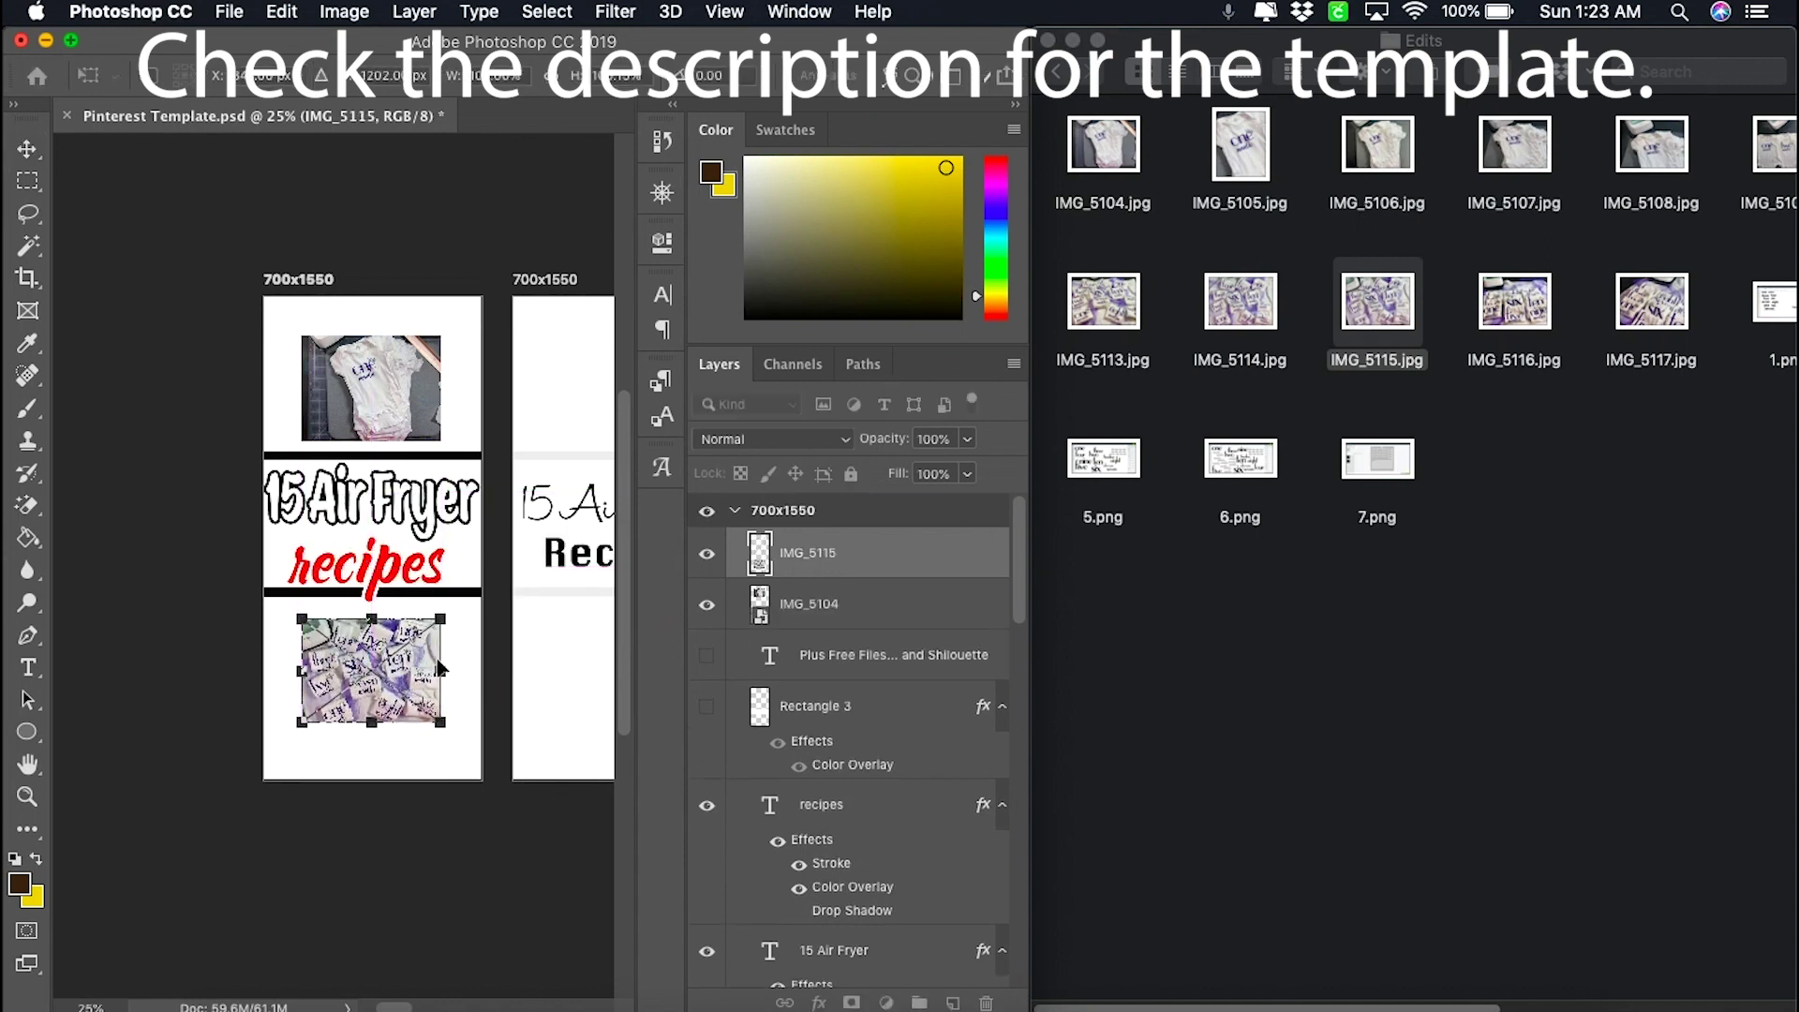
- Move the IMG_5115 and IMG_5104 layers together beneath Rectangle 1 in the same 700x1550 artboard
{"action": "left_click", "coordinate": [855, 595], "text": "shift"}
{"action": "left_click_drag", "start_coordinate": [864, 590], "coordinate": [846, 867]}
{"action": "scroll", "coordinate": [864, 745], "scroll_direction": "down", "scroll_amount": 5}
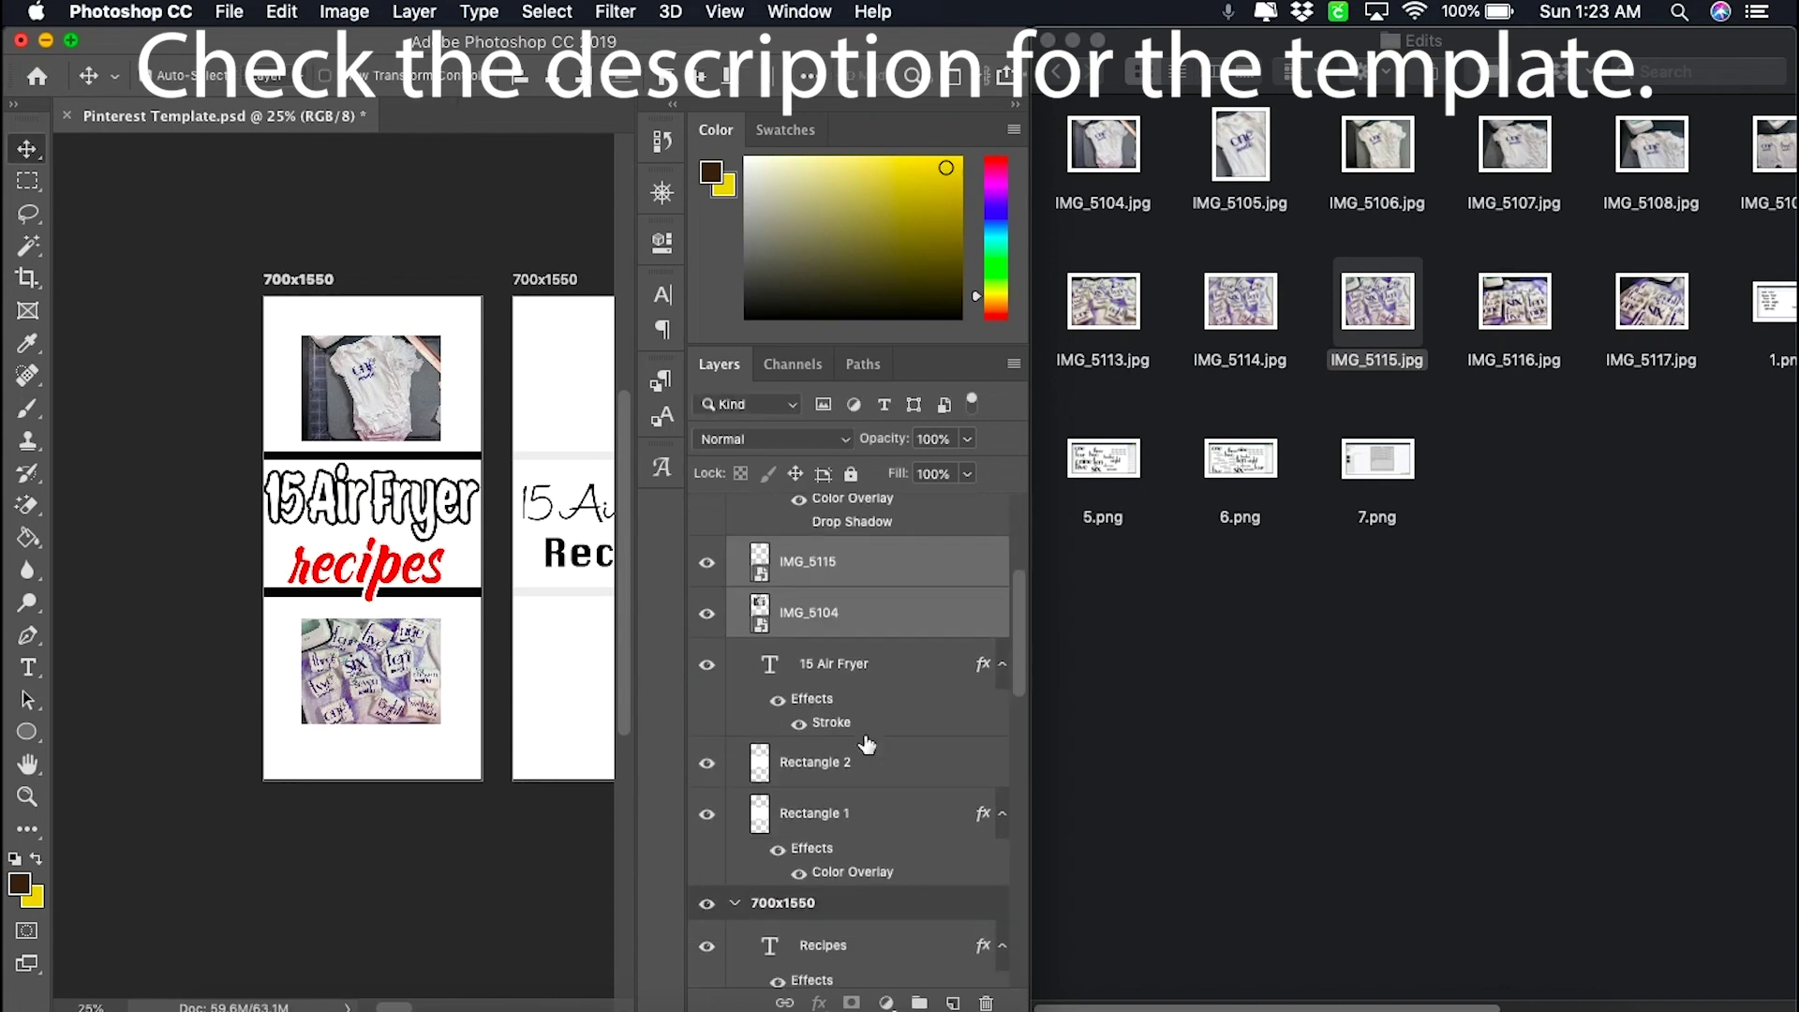
{"action": "left_click_drag", "start_coordinate": [881, 611], "coordinate": [877, 852]}
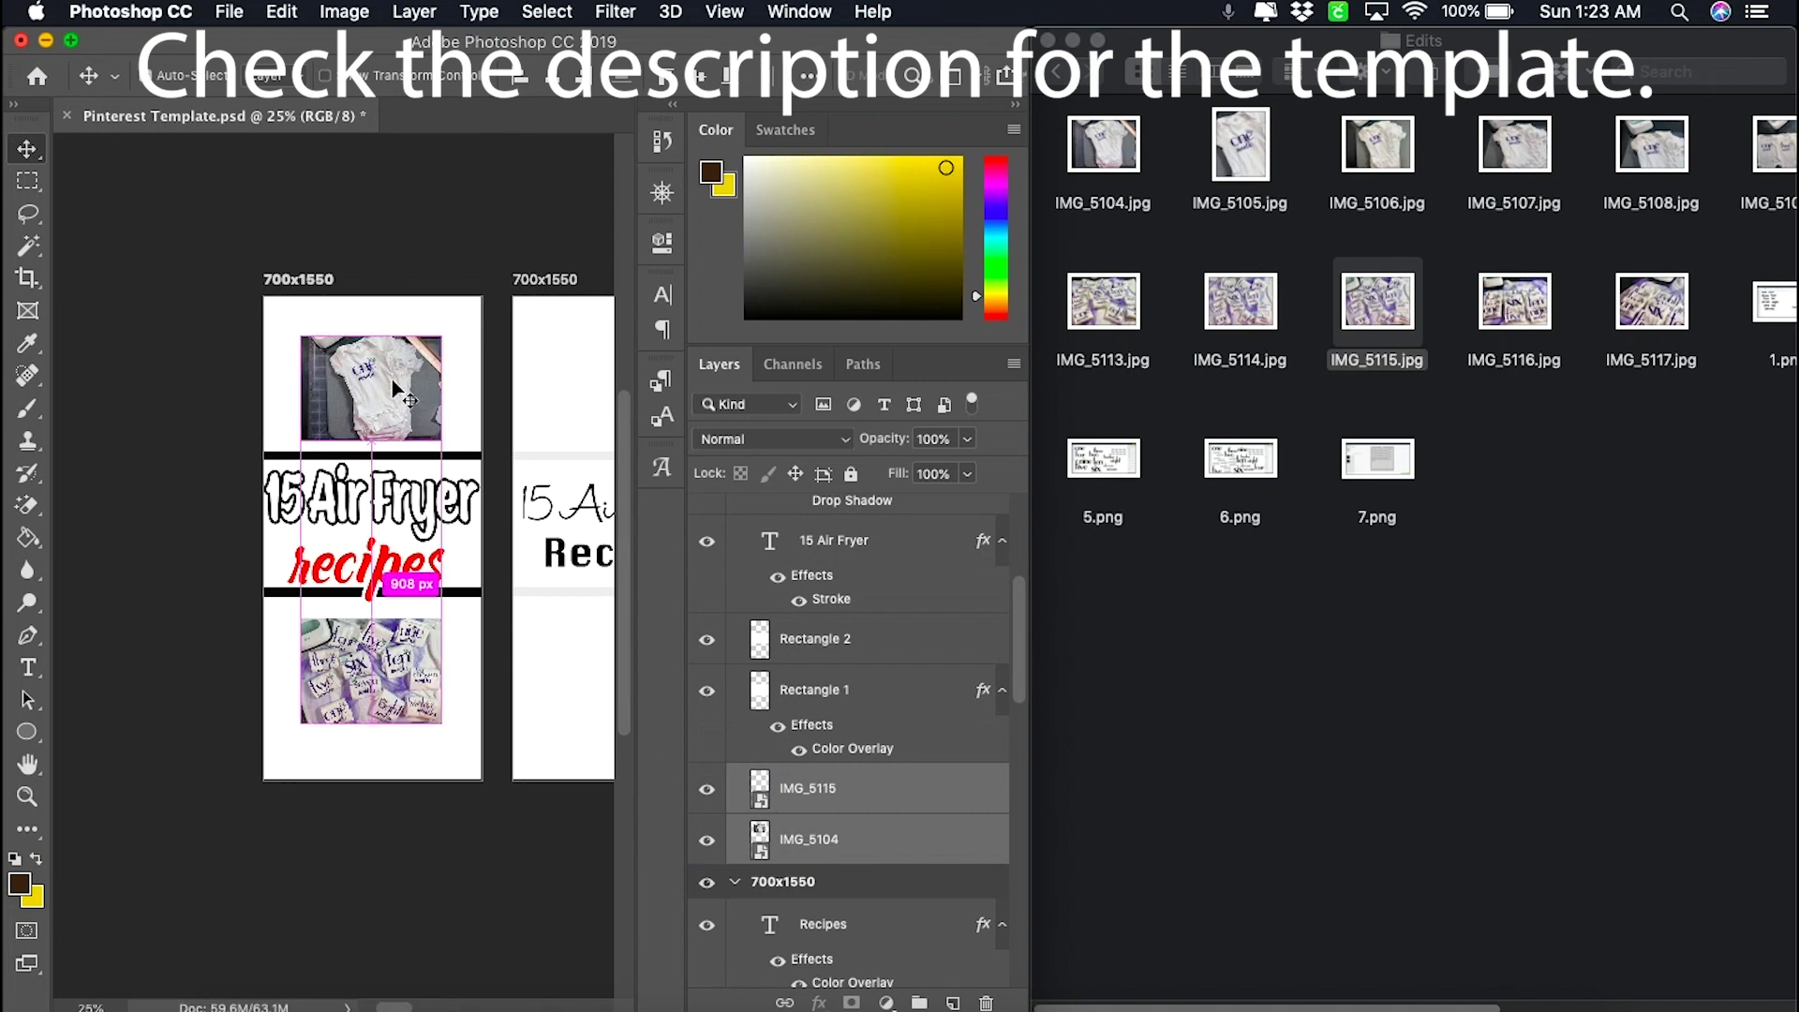
- Enlarge and reposition the IMG_5104 photo so it fills the area above the title with the red recipes text
{"action": "key", "text": "super+t"}
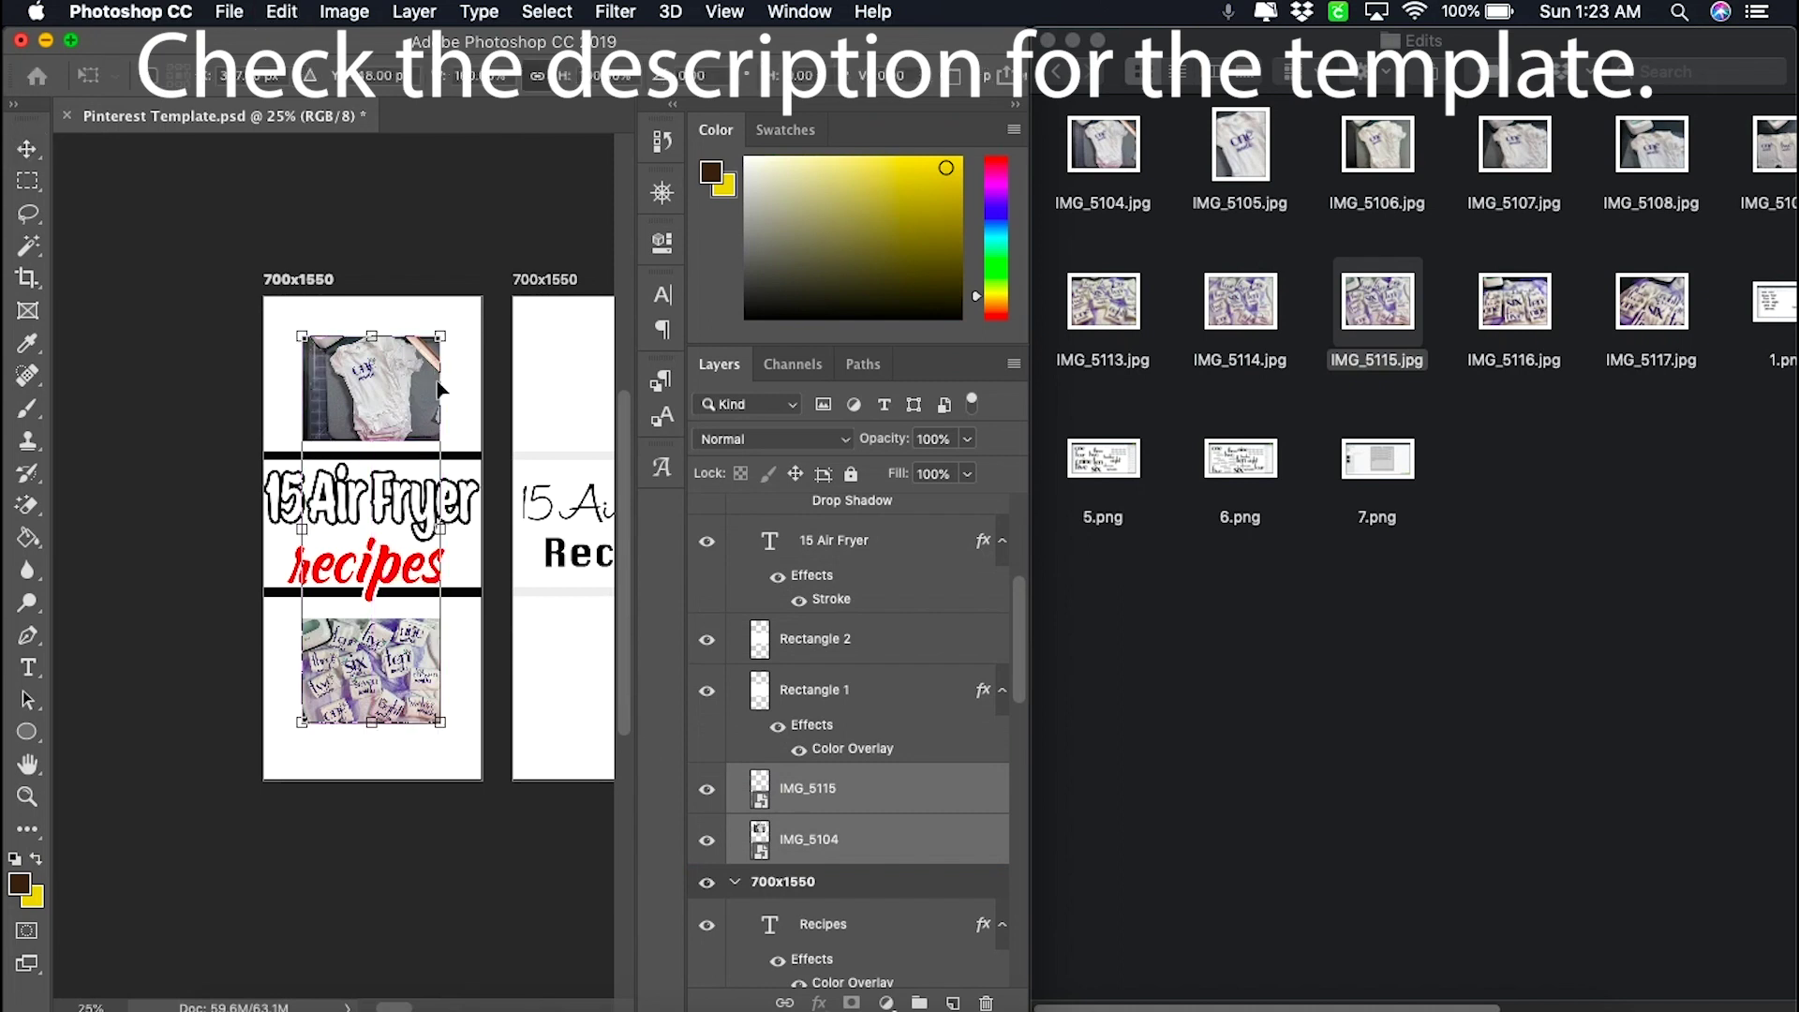
{"action": "key", "text": "Return"}
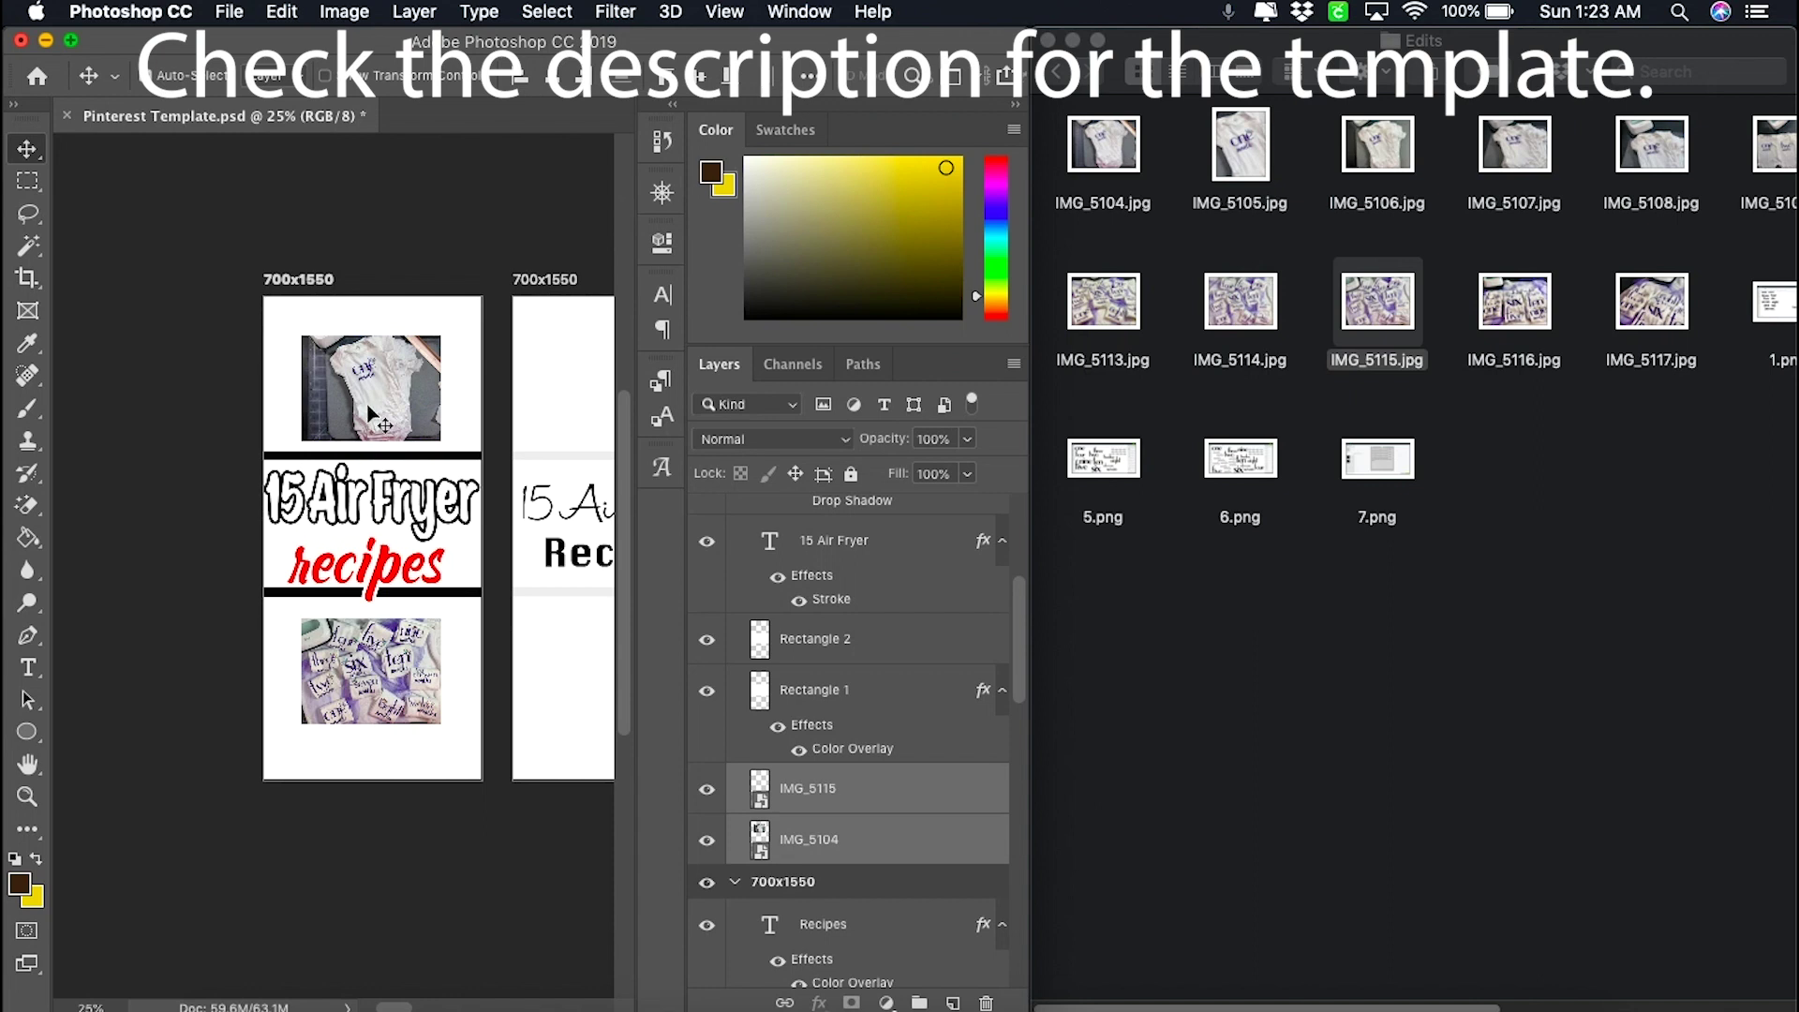
{"action": "left_click", "coordinate": [150, 433]}
{"action": "left_click", "coordinate": [360, 405]}
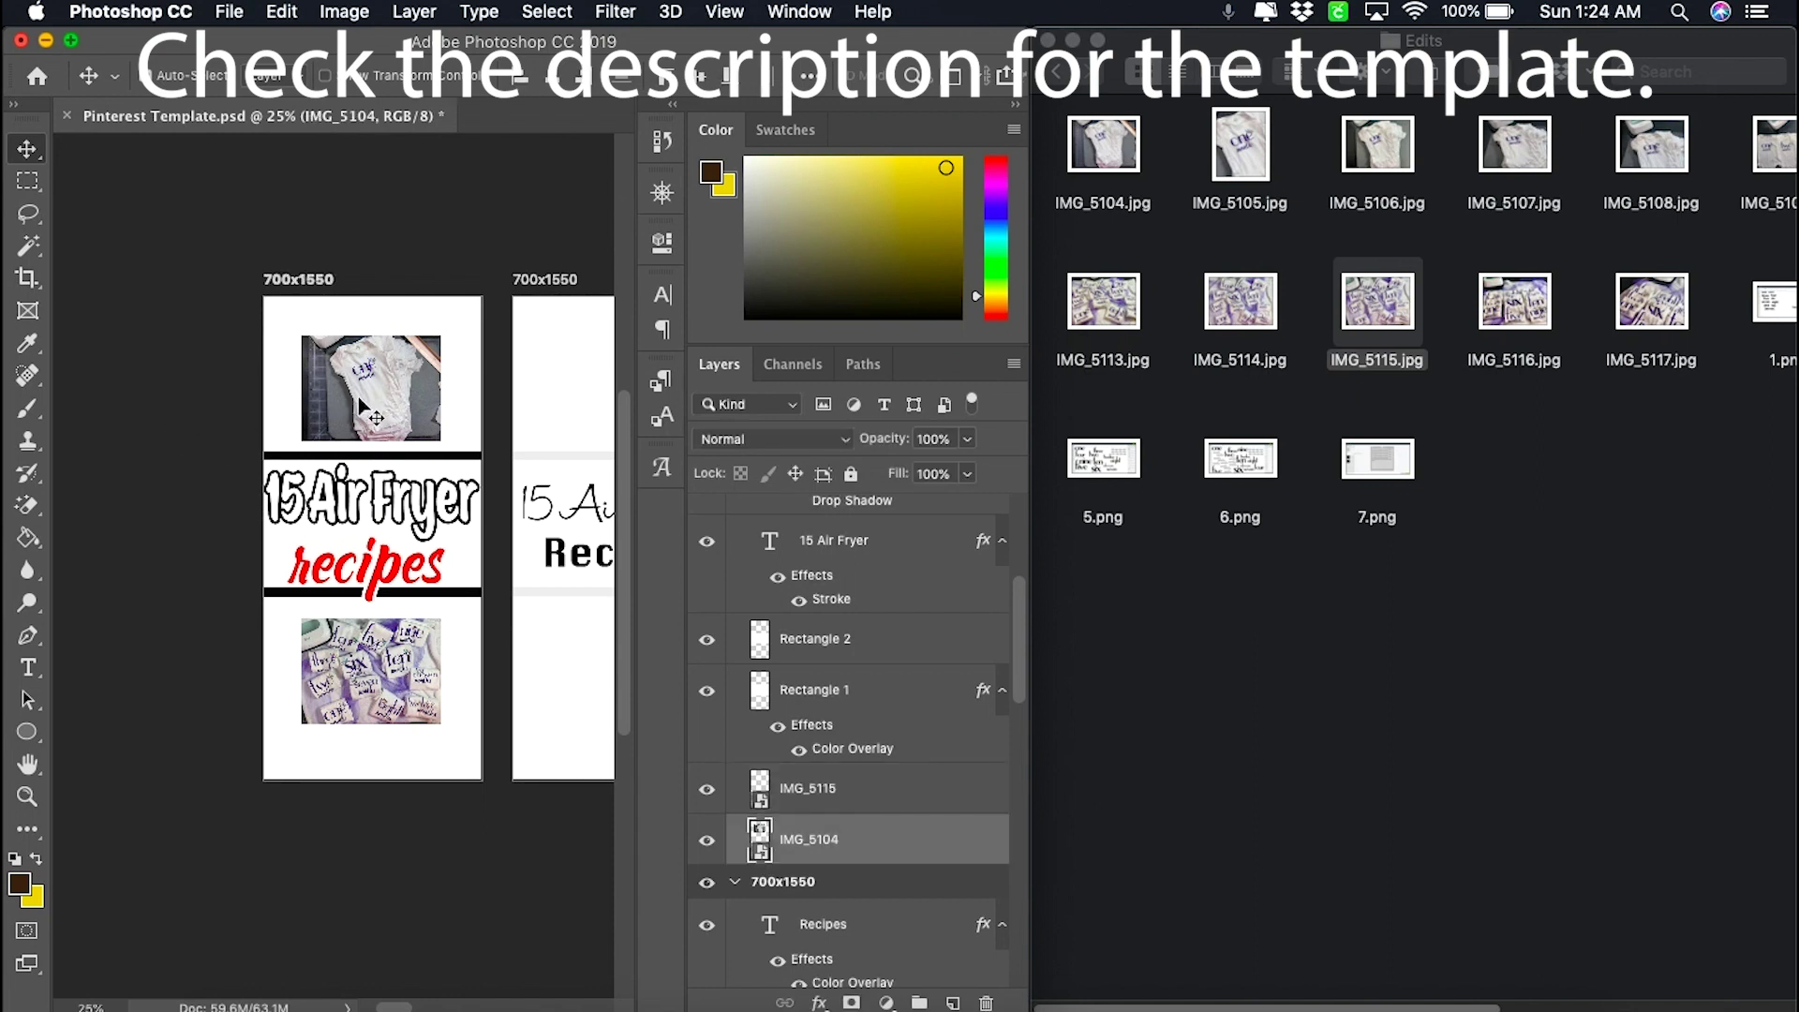
{"action": "key", "text": "super+t"}
{"action": "left_click_drag", "start_coordinate": [308, 326], "coordinate": [169, 235]}
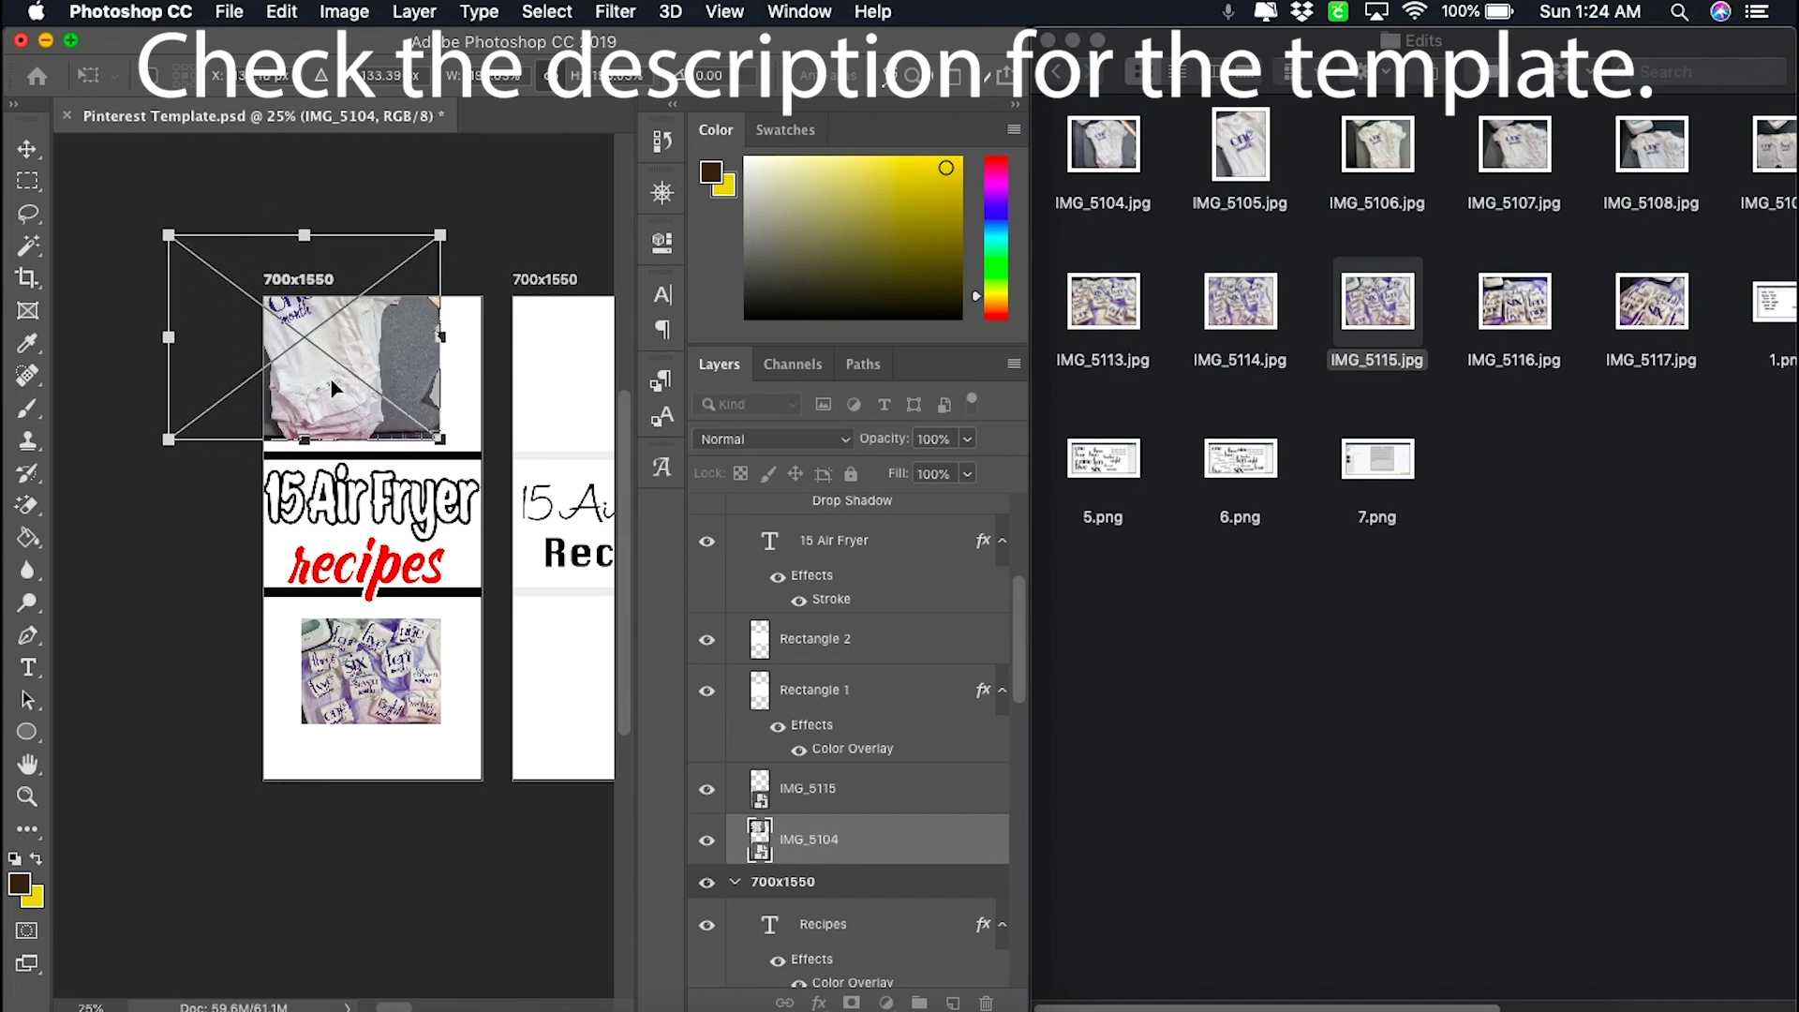
{"action": "left_click_drag", "start_coordinate": [333, 386], "coordinate": [395, 459]}
{"action": "left_click_drag", "start_coordinate": [505, 510], "coordinate": [539, 535]}
{"action": "left_click_drag", "start_coordinate": [401, 403], "coordinate": [397, 403]}
{"action": "key", "text": "Return"}
- Enlarge and reposition the IMG_5115 photo so it fills the area below the title with the red recipes text
{"action": "left_click_drag", "start_coordinate": [401, 709], "coordinate": [397, 697]}
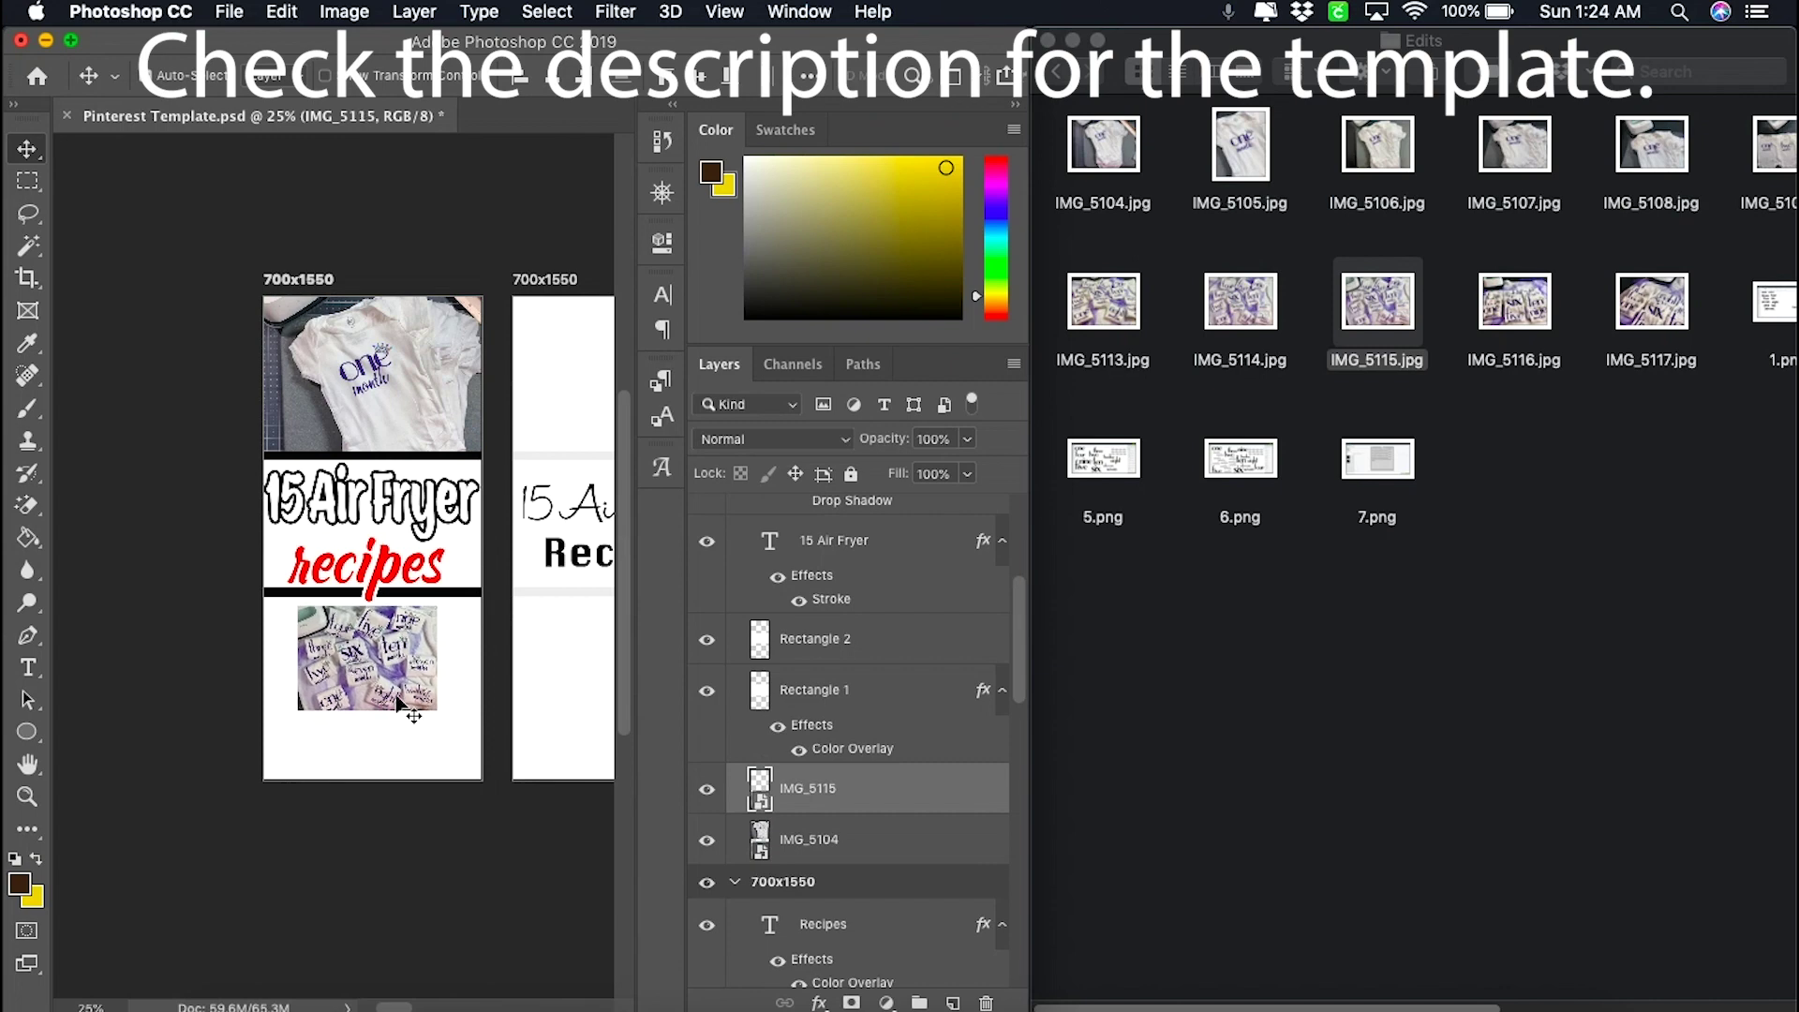
{"action": "key", "text": "super+t"}
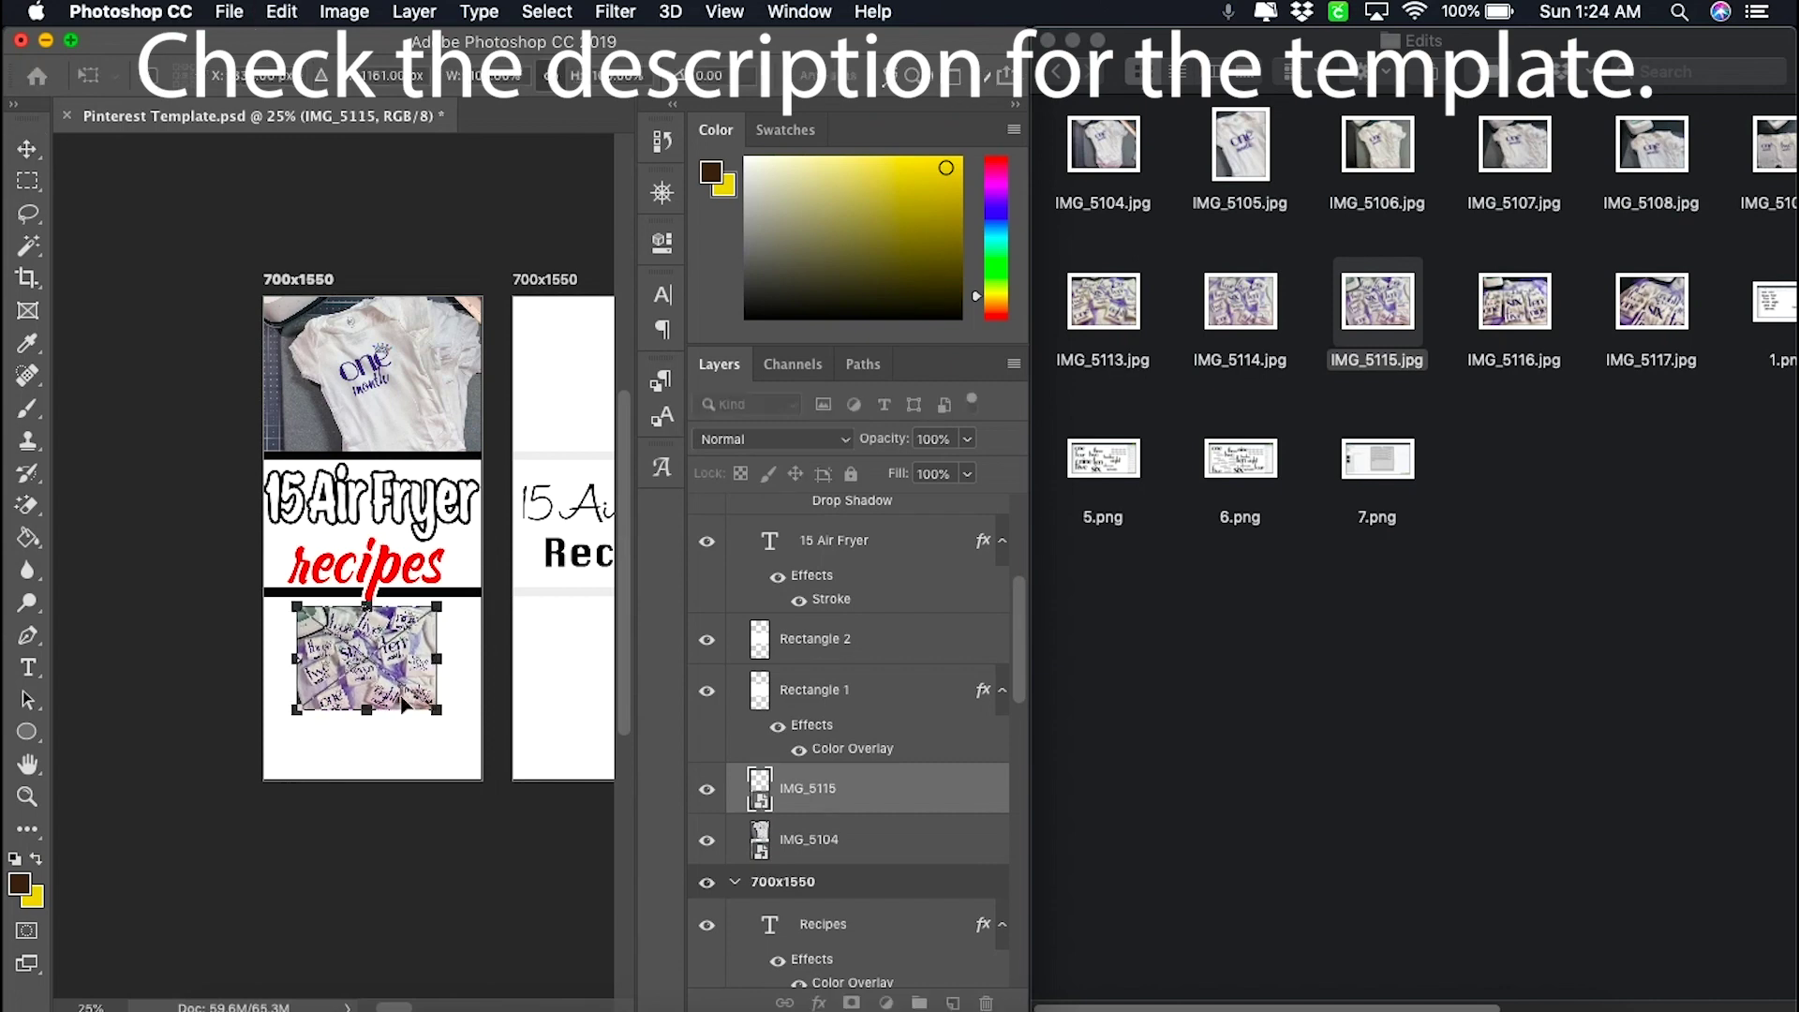
{"action": "left_click_drag", "start_coordinate": [436, 709], "coordinate": [548, 798]}
{"action": "left_click_drag", "start_coordinate": [407, 769], "coordinate": [489, 785]}
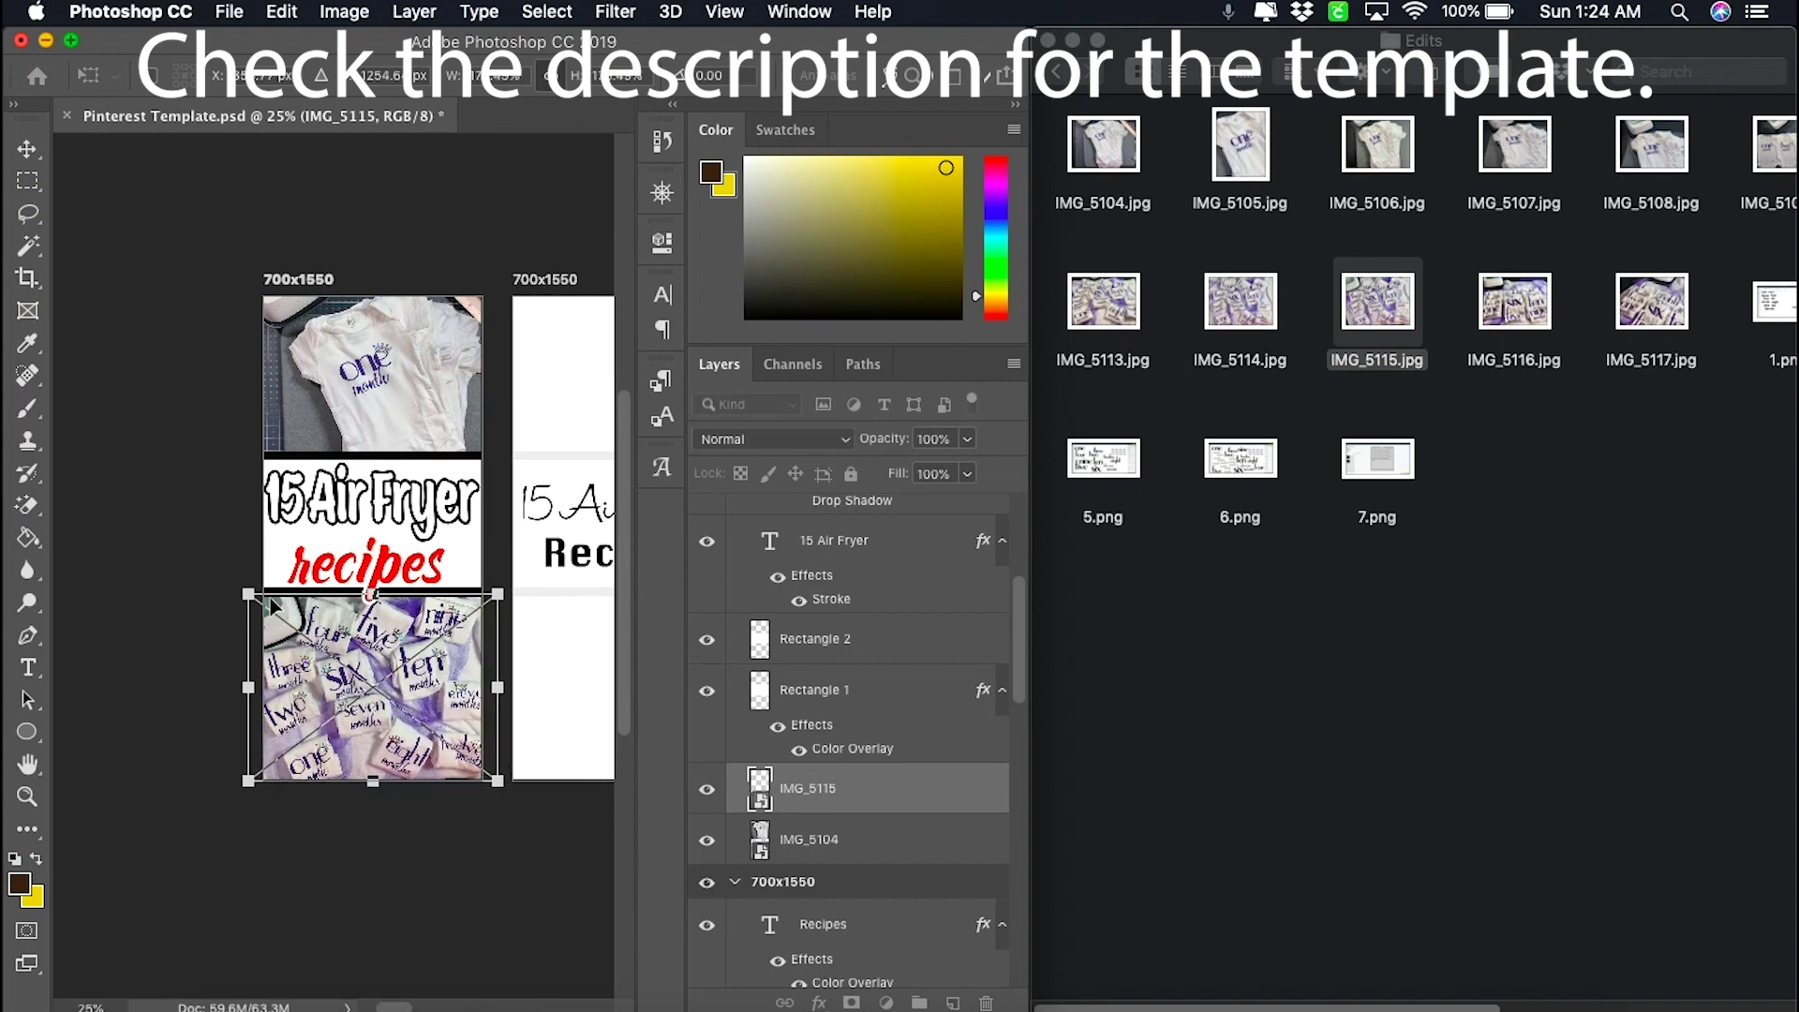
{"action": "left_click_drag", "start_coordinate": [248, 591], "coordinate": [249, 591]}
{"action": "key", "text": "Return"}
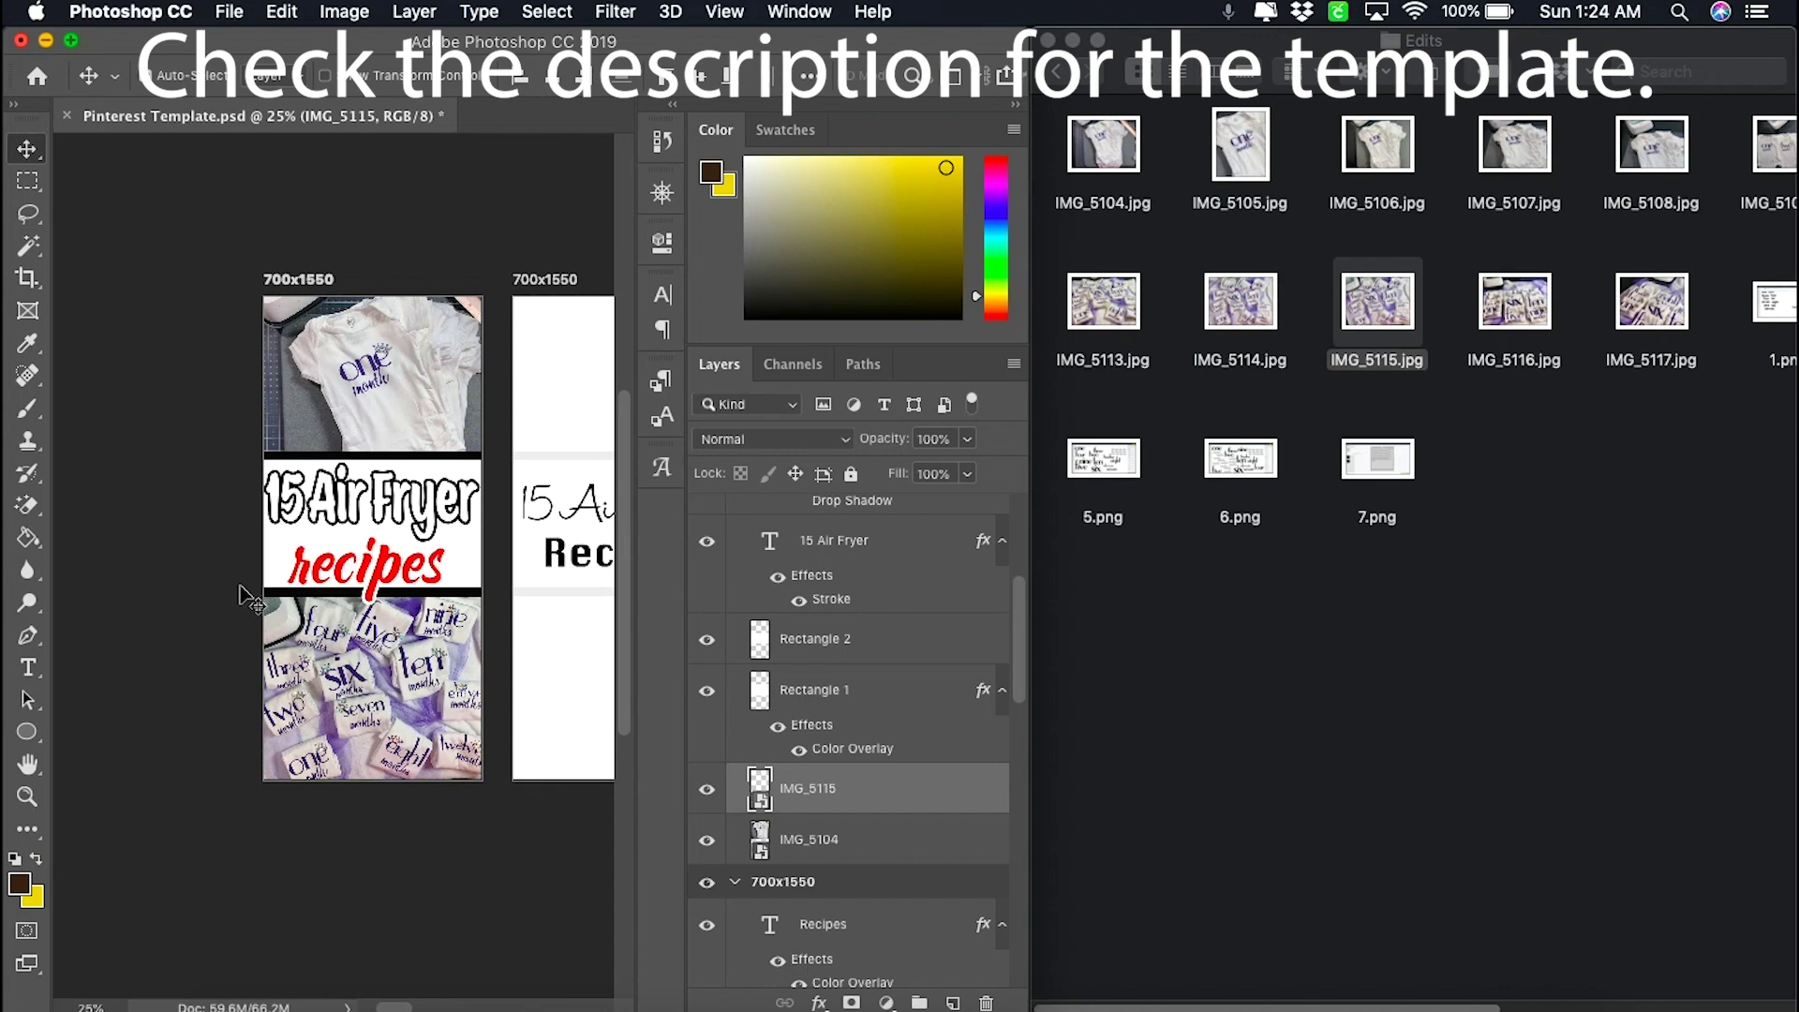
- Place IMG_5117.jpg, move its layer into the second 700x1550 artboard, and position the photo in that artboard's upper-left corner
{"action": "scroll", "coordinate": [248, 594], "scroll_direction": "right", "scroll_amount": 5}
{"action": "scroll", "coordinate": [234, 595], "scroll_direction": "right", "scroll_amount": 1}
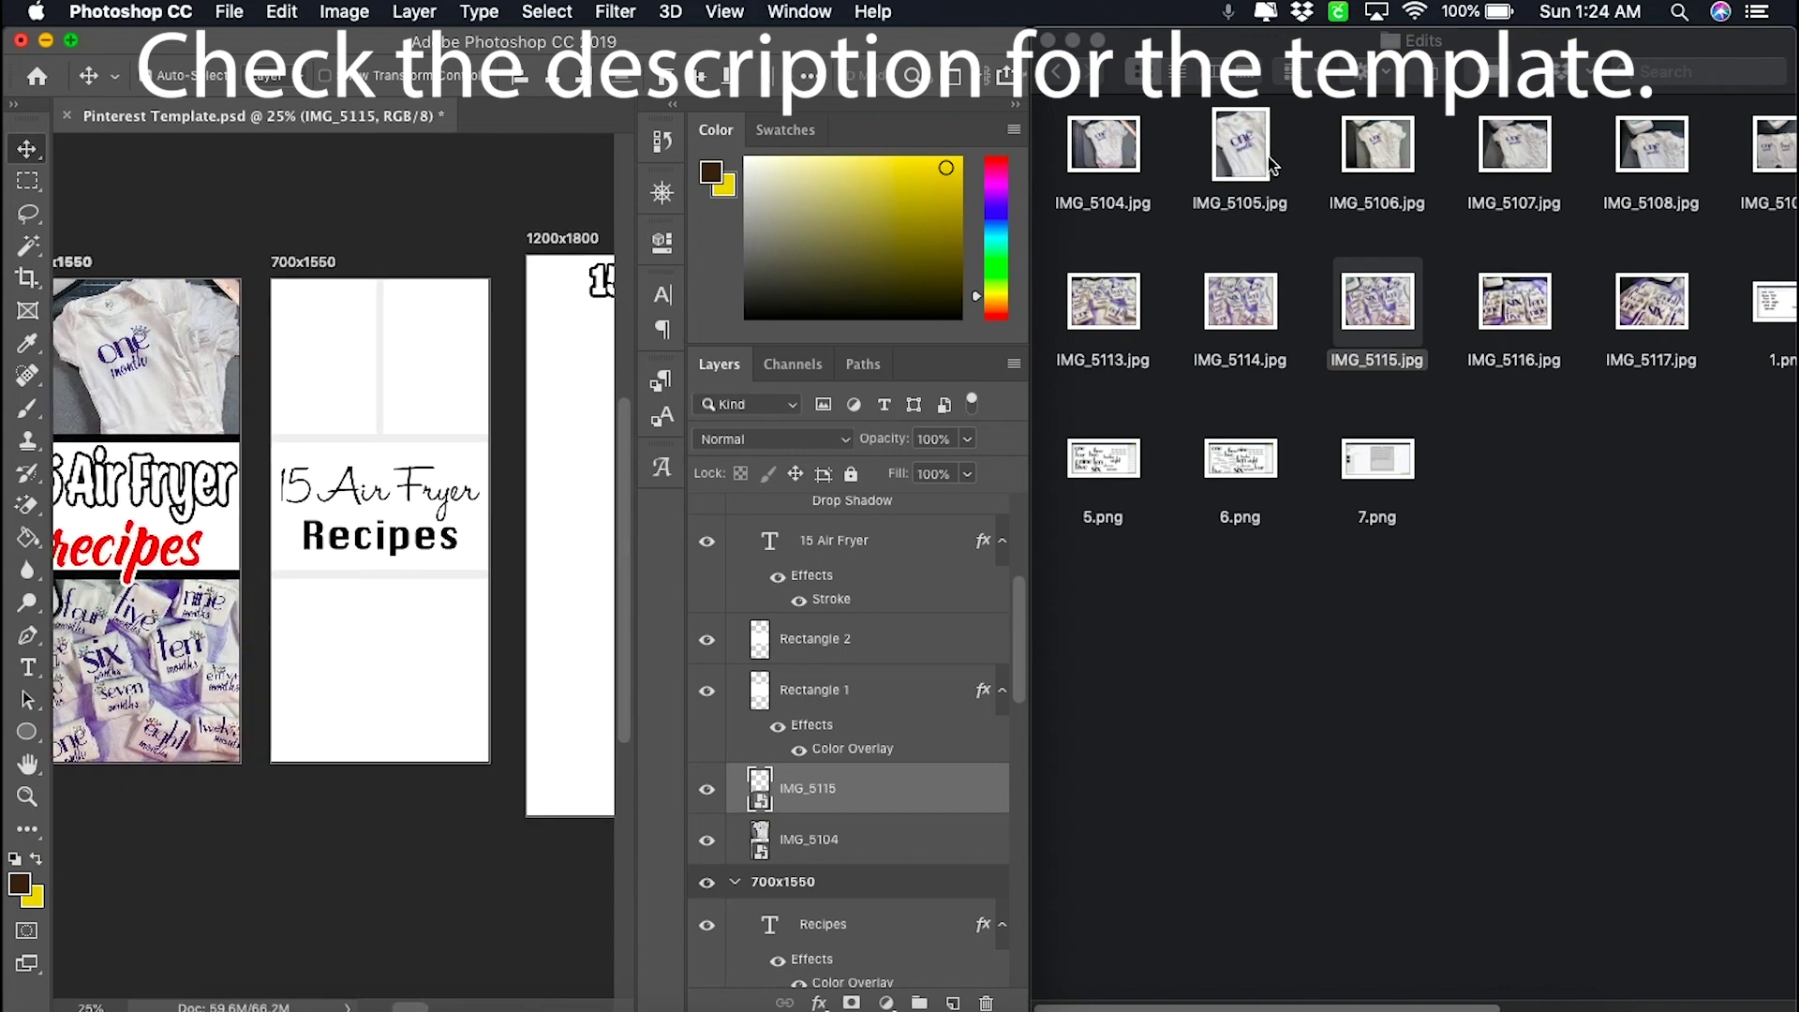
{"action": "scroll", "coordinate": [1409, 156], "scroll_direction": "right", "scroll_amount": 3}
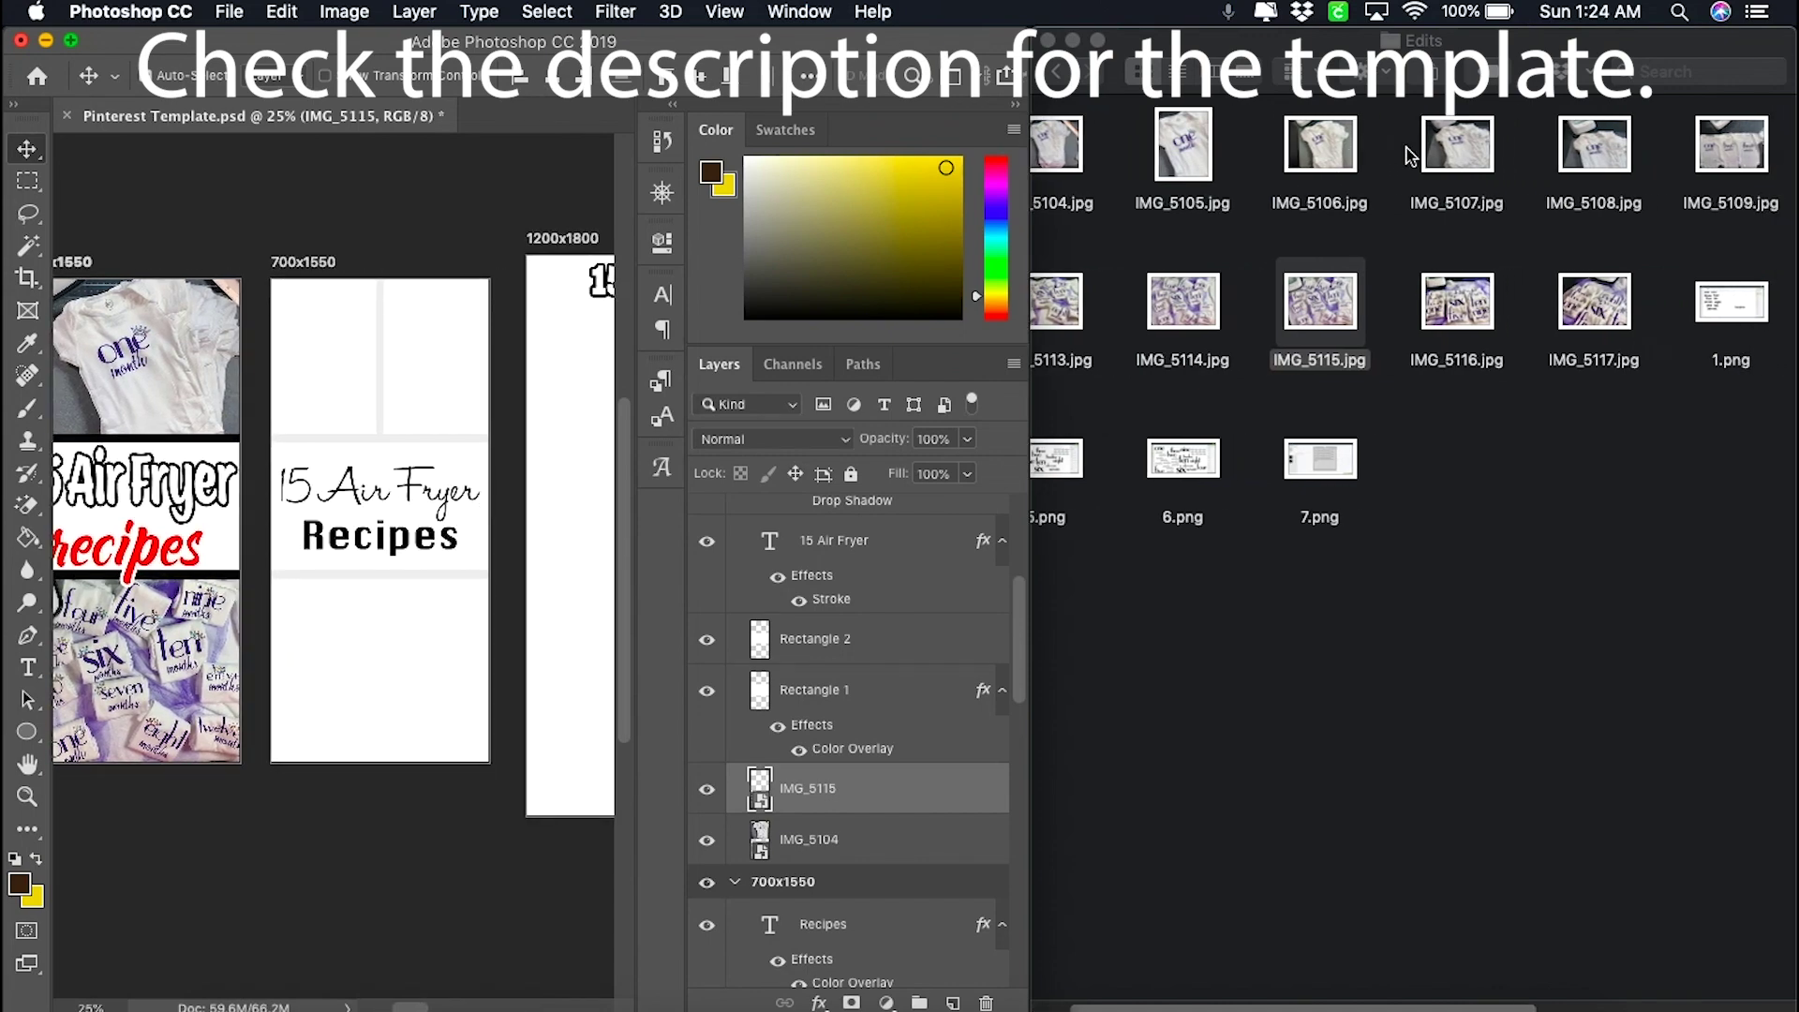
{"action": "left_click_drag", "start_coordinate": [1593, 309], "coordinate": [319, 311]}
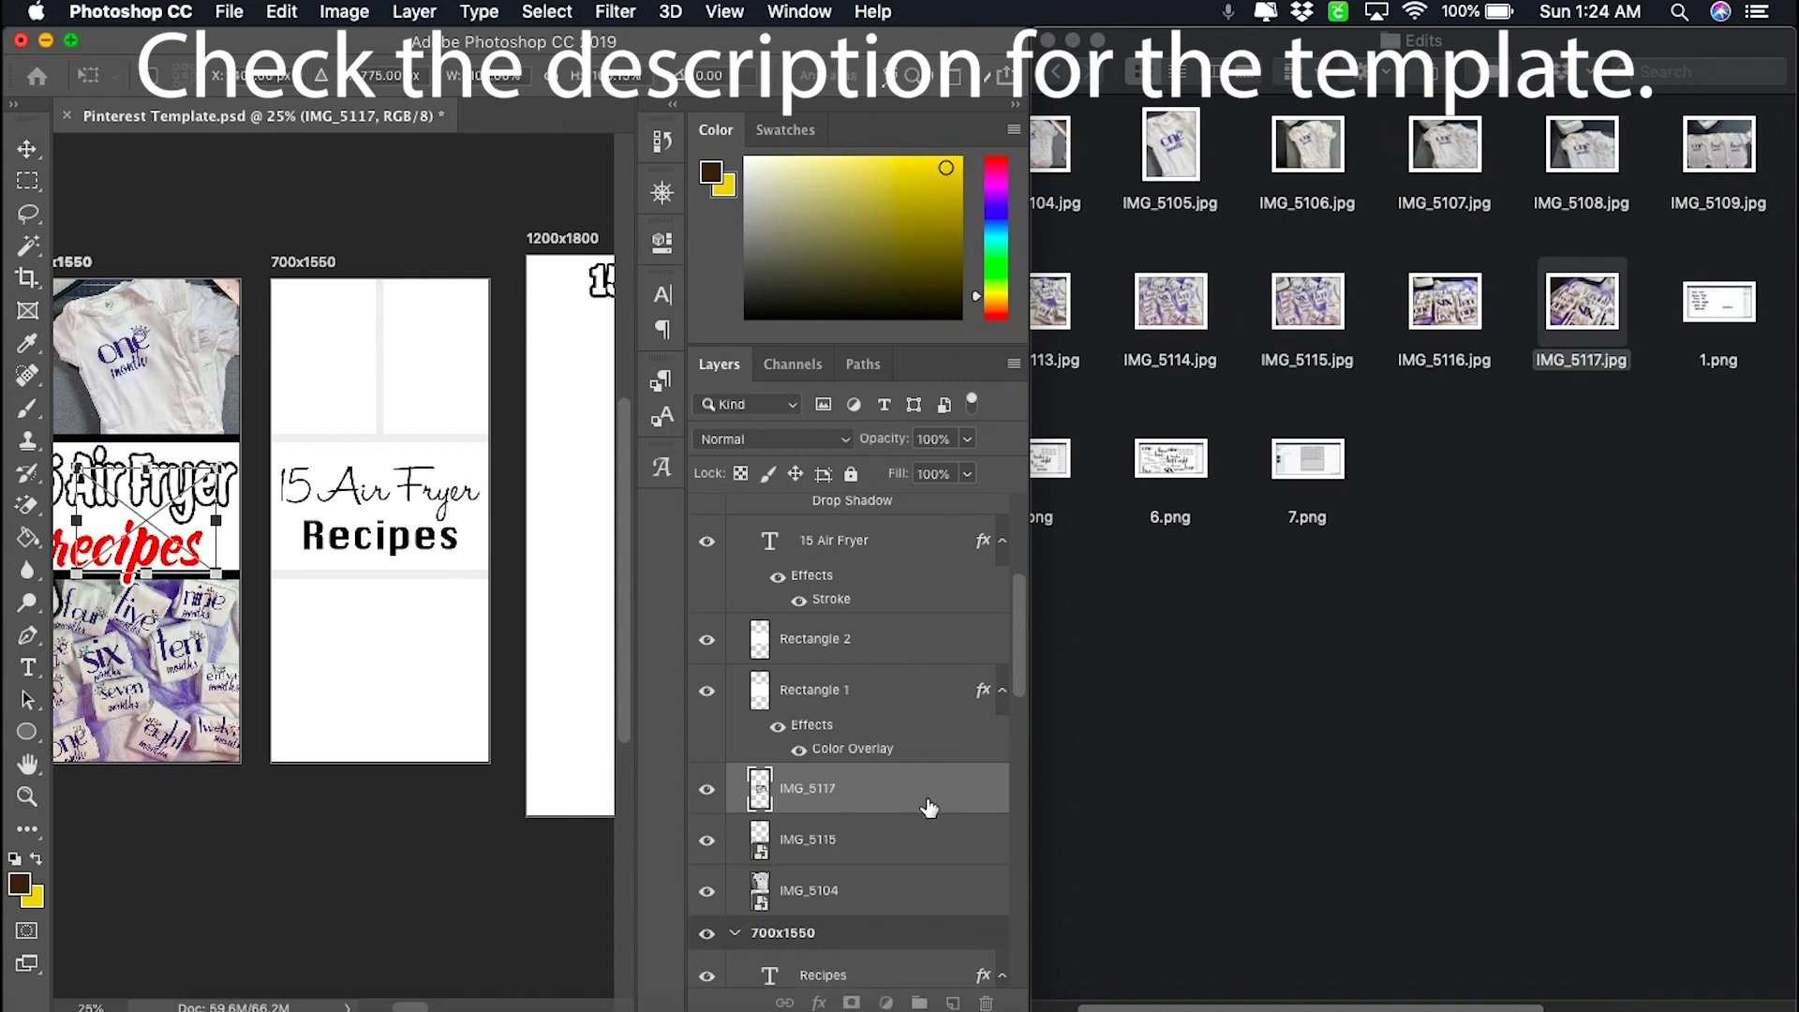
{"action": "left_click_drag", "start_coordinate": [929, 808], "coordinate": [904, 961]}
{"action": "left_click_drag", "start_coordinate": [444, 559], "coordinate": [392, 363]}
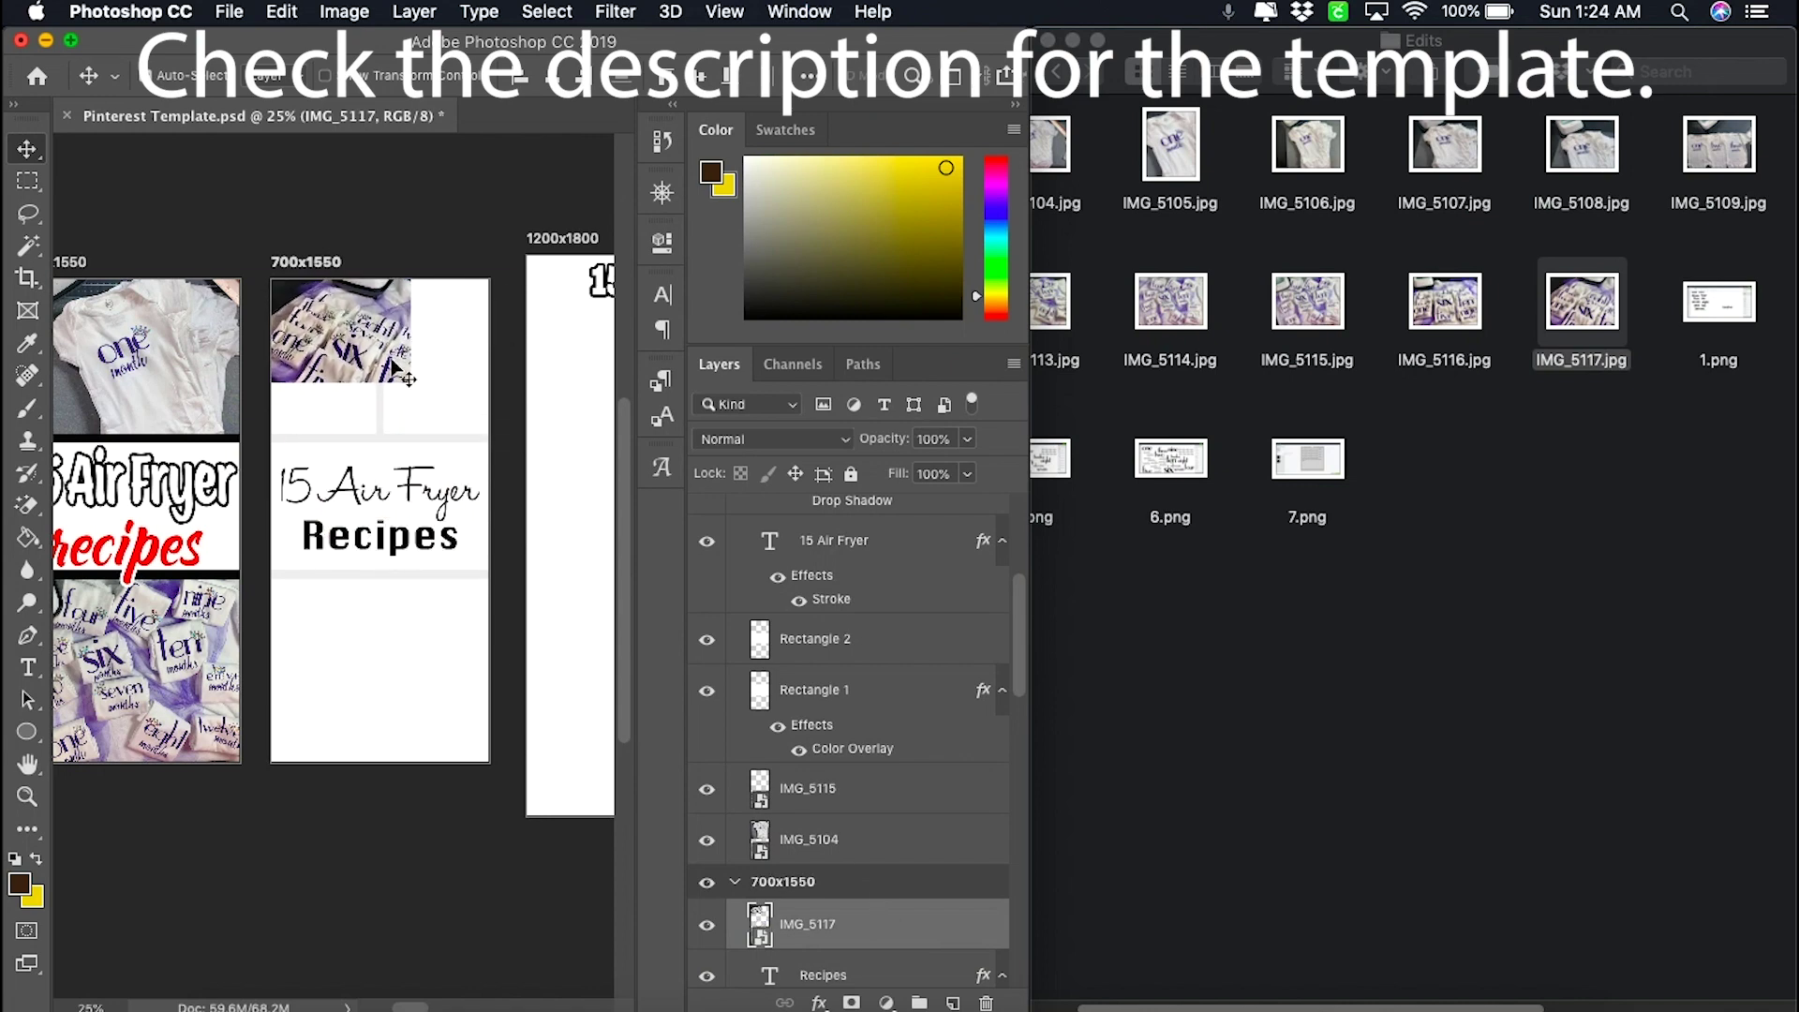
- Enlarge the IMG_5117 photo to the height of the area above the title and shift it over the left photo slot
{"action": "key", "text": "super+t"}
{"action": "left_click_drag", "start_coordinate": [429, 405], "coordinate": [486, 454]}
{"action": "key", "text": "Return"}
{"action": "left_click_drag", "start_coordinate": [413, 380], "coordinate": [366, 380]}
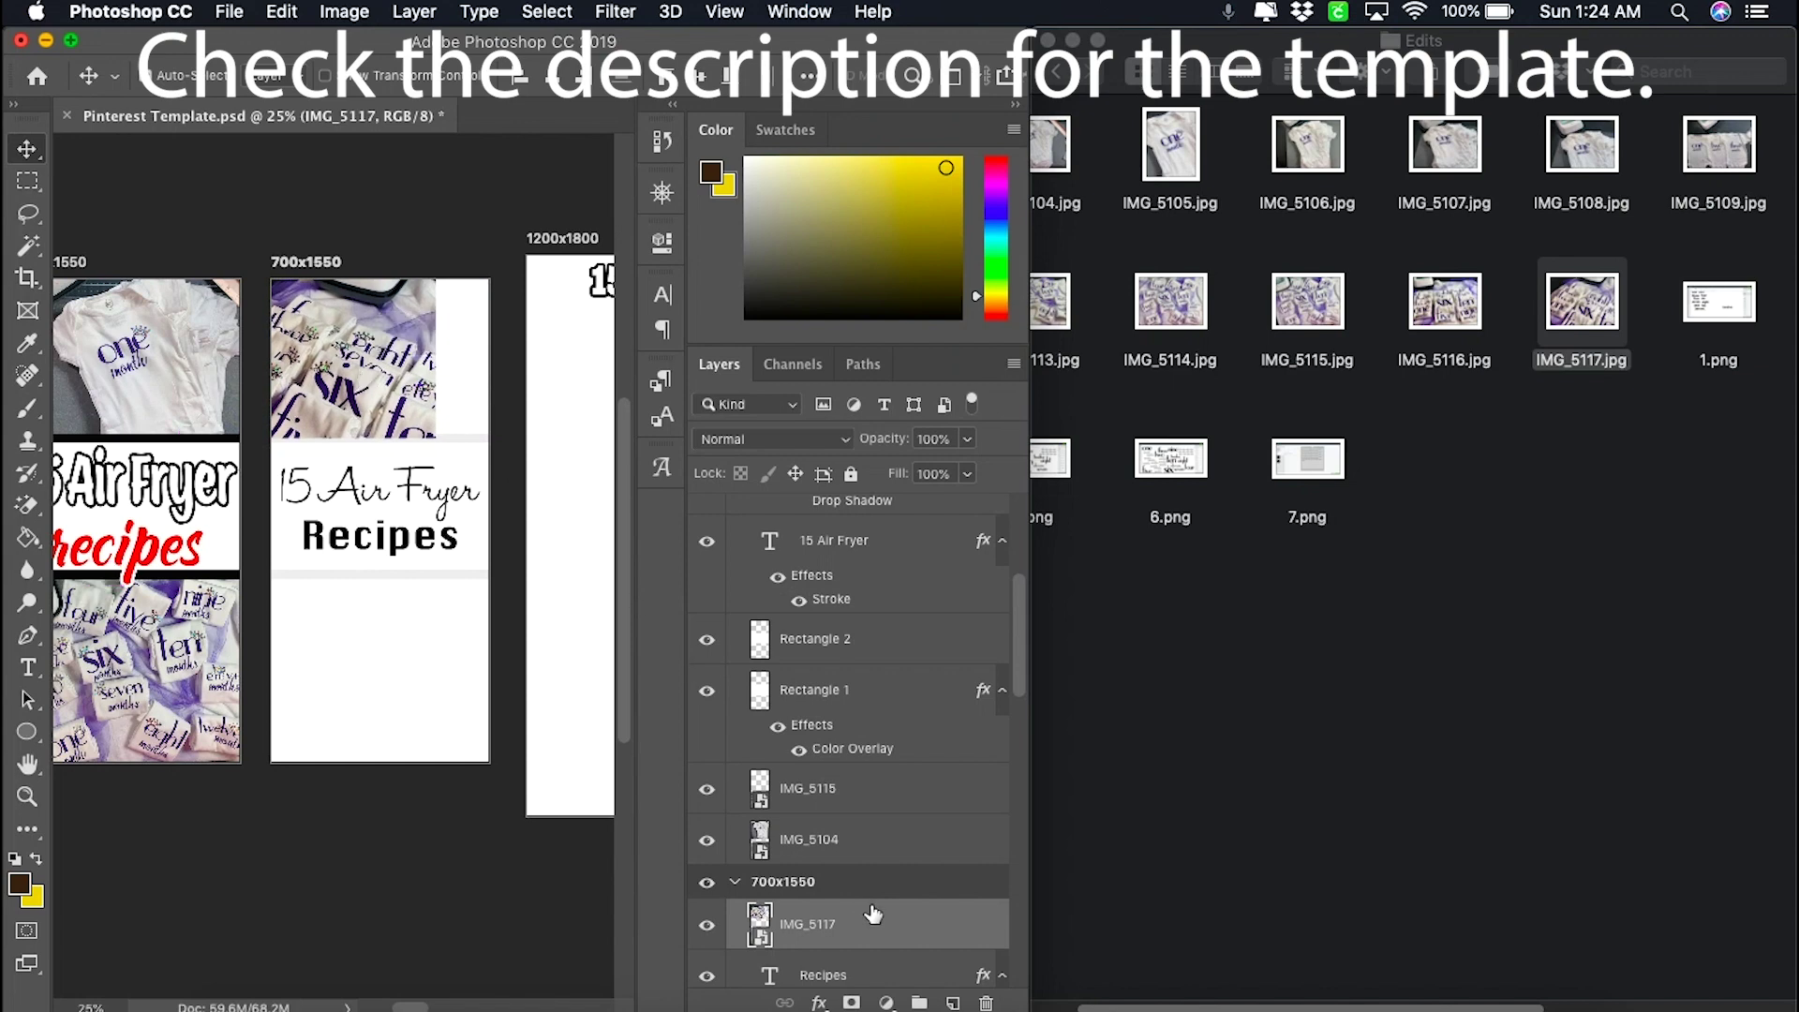
- Move the IMG_5117 layer beneath Rectangle 8, at the bottom of the second 700x1550 artboard's layers
{"action": "scroll", "coordinate": [891, 935], "scroll_direction": "down", "scroll_amount": 5}
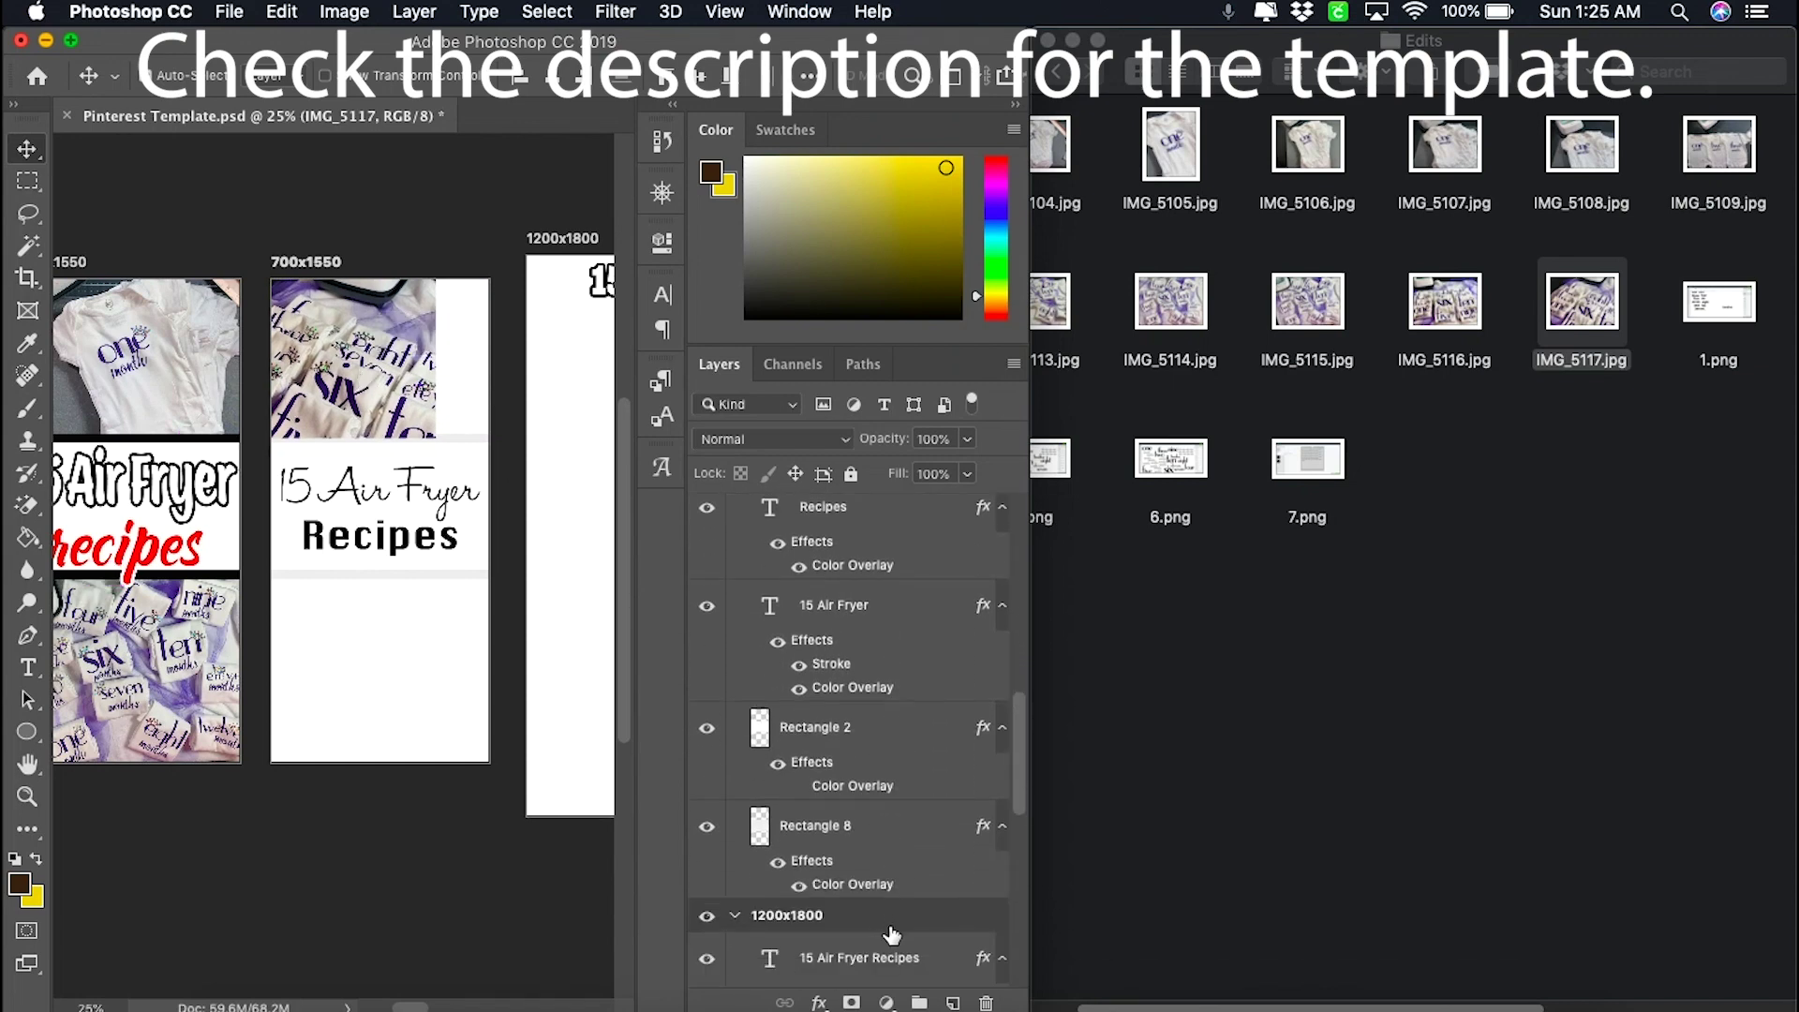
{"action": "scroll", "coordinate": [892, 934], "scroll_direction": "down", "scroll_amount": 2}
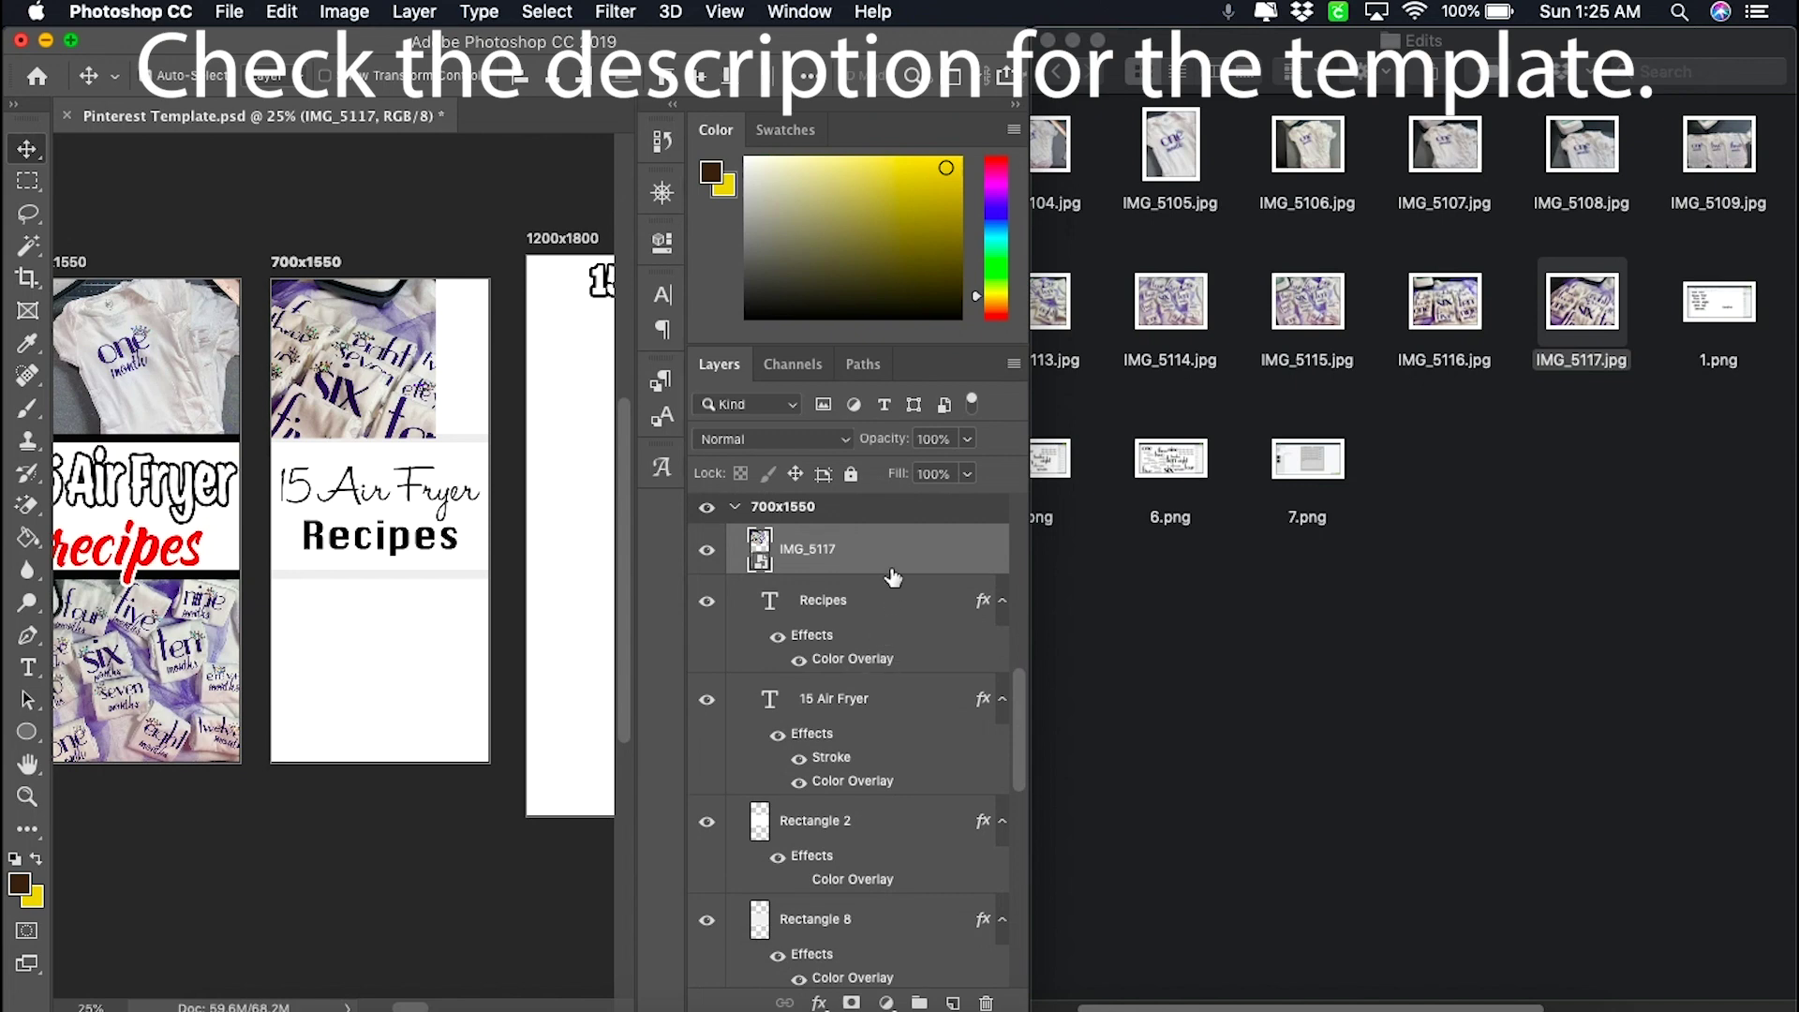
{"action": "left_click_drag", "start_coordinate": [893, 536], "coordinate": [887, 918]}
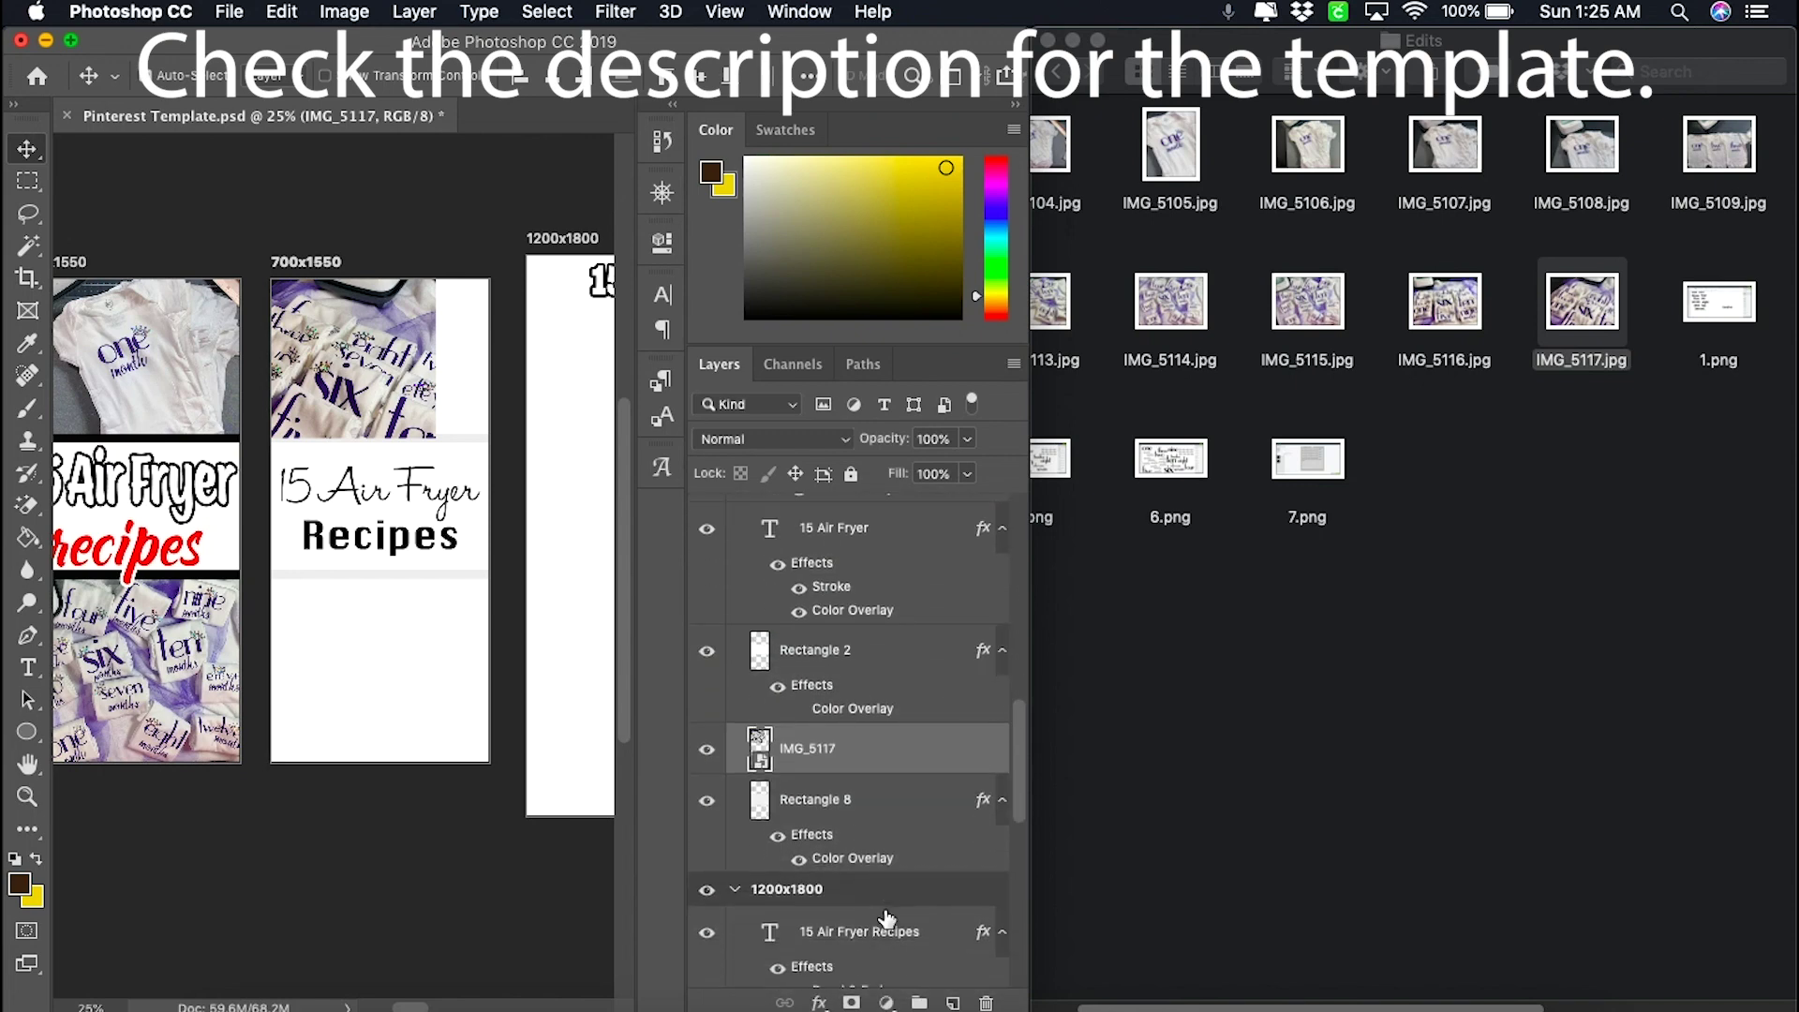
{"action": "left_click_drag", "start_coordinate": [878, 770], "coordinate": [878, 864]}
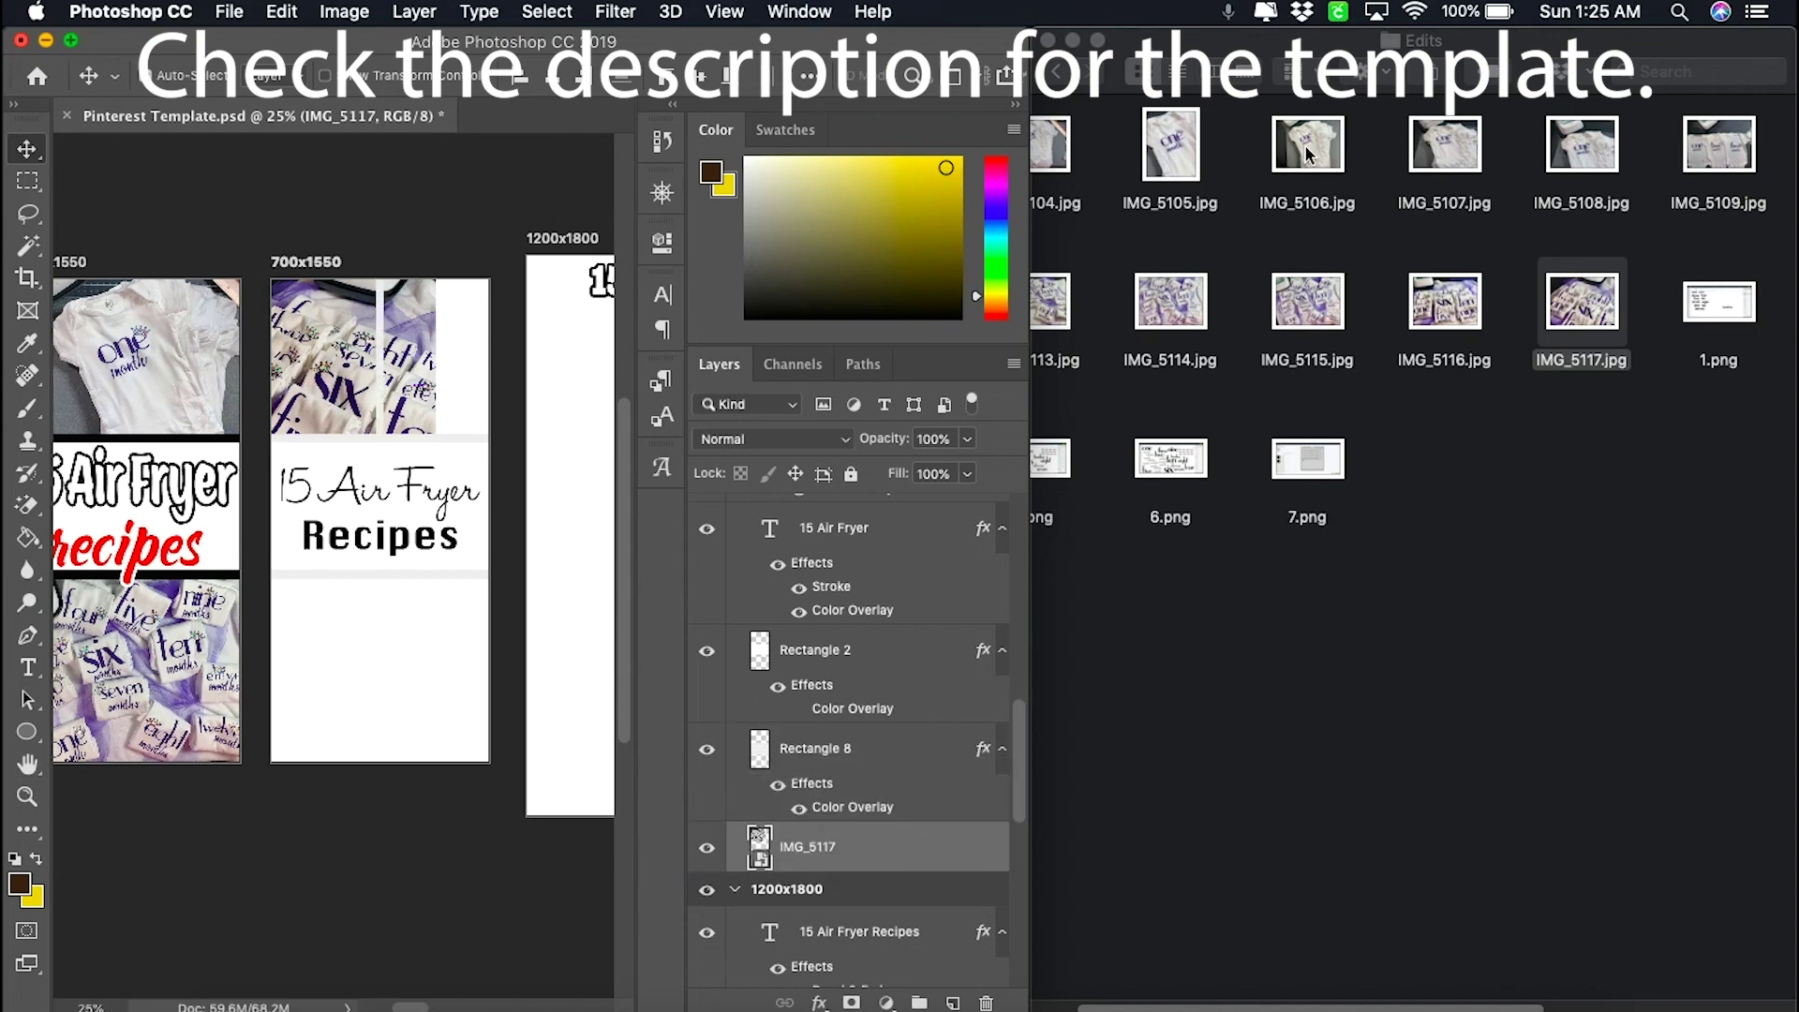
- Place IMG_5107.jpg in the second 700x1550 artboard, scaled and positioned to fill the upper-right photo slot
{"action": "left_click_drag", "start_coordinate": [1449, 154], "coordinate": [419, 377]}
{"action": "left_click_drag", "start_coordinate": [432, 540], "coordinate": [573, 461]}
{"action": "left_click_drag", "start_coordinate": [437, 401], "coordinate": [408, 391]}
{"action": "key", "text": "Return"}
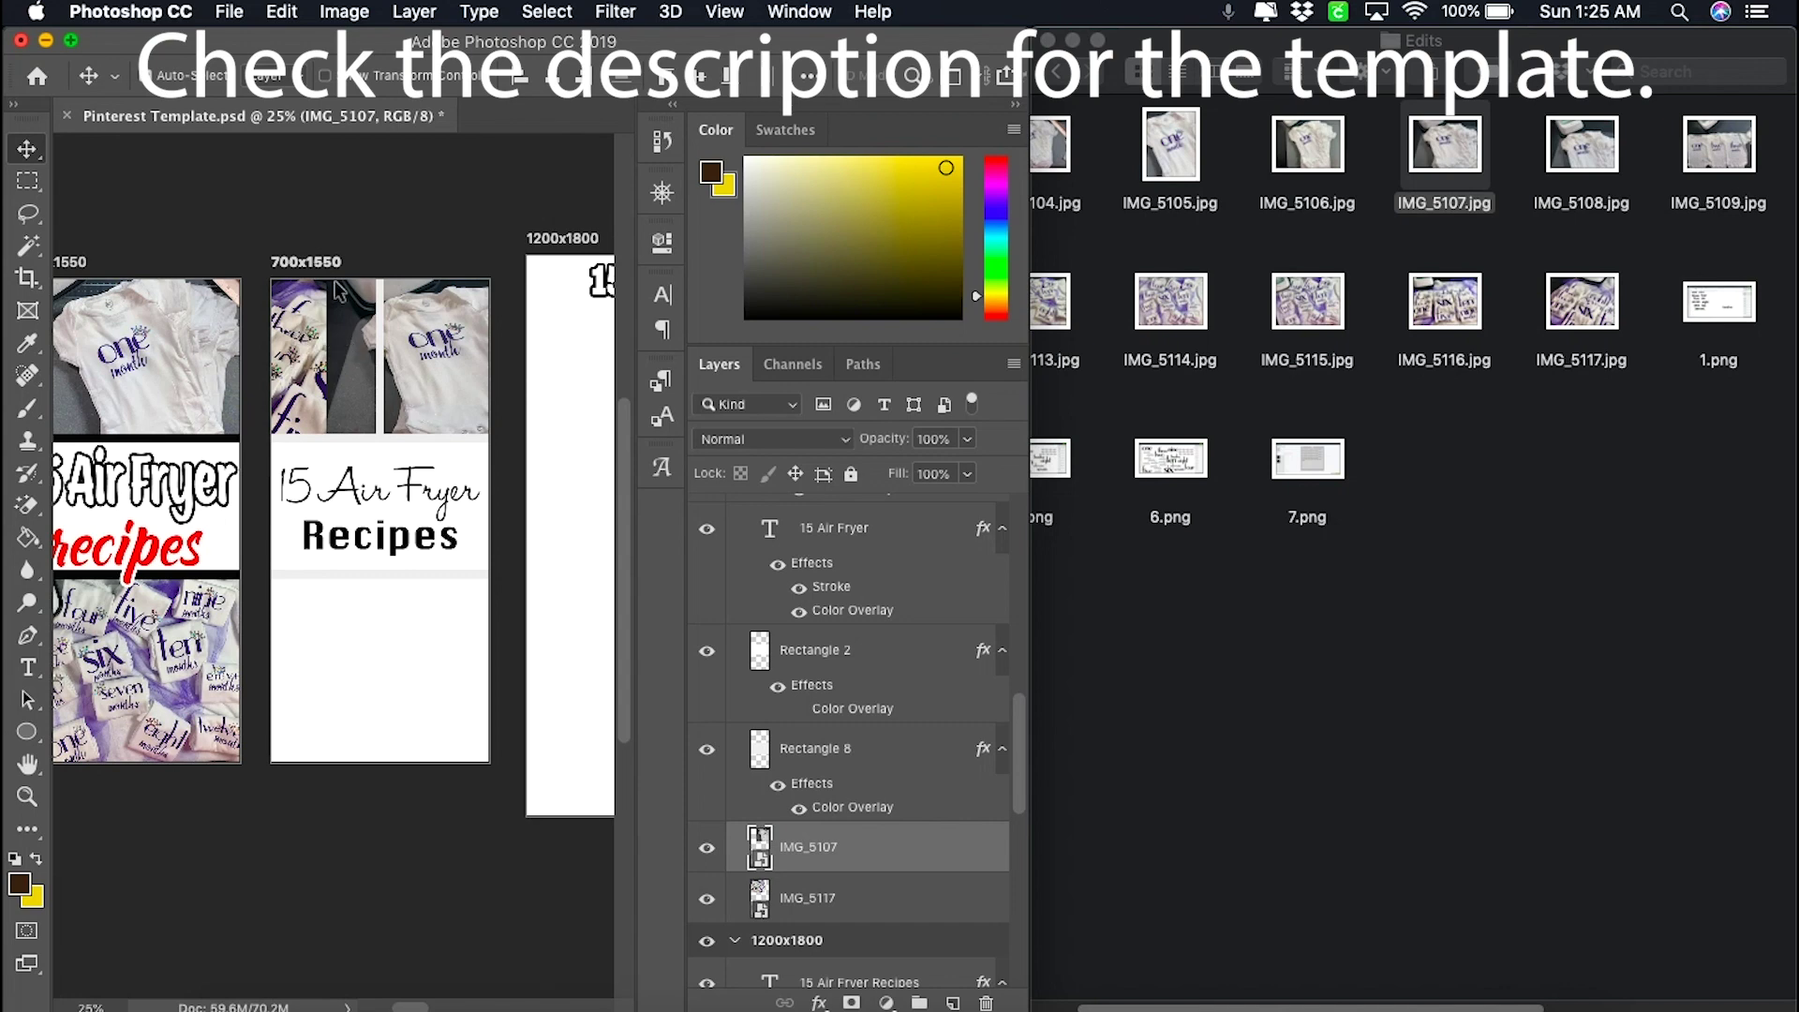
- Rasterize the IMG_5107 layer, delete its part left of the vertical divider using a marquee about 205 x 639 px, and deselect
{"action": "left_click", "coordinate": [34, 187]}
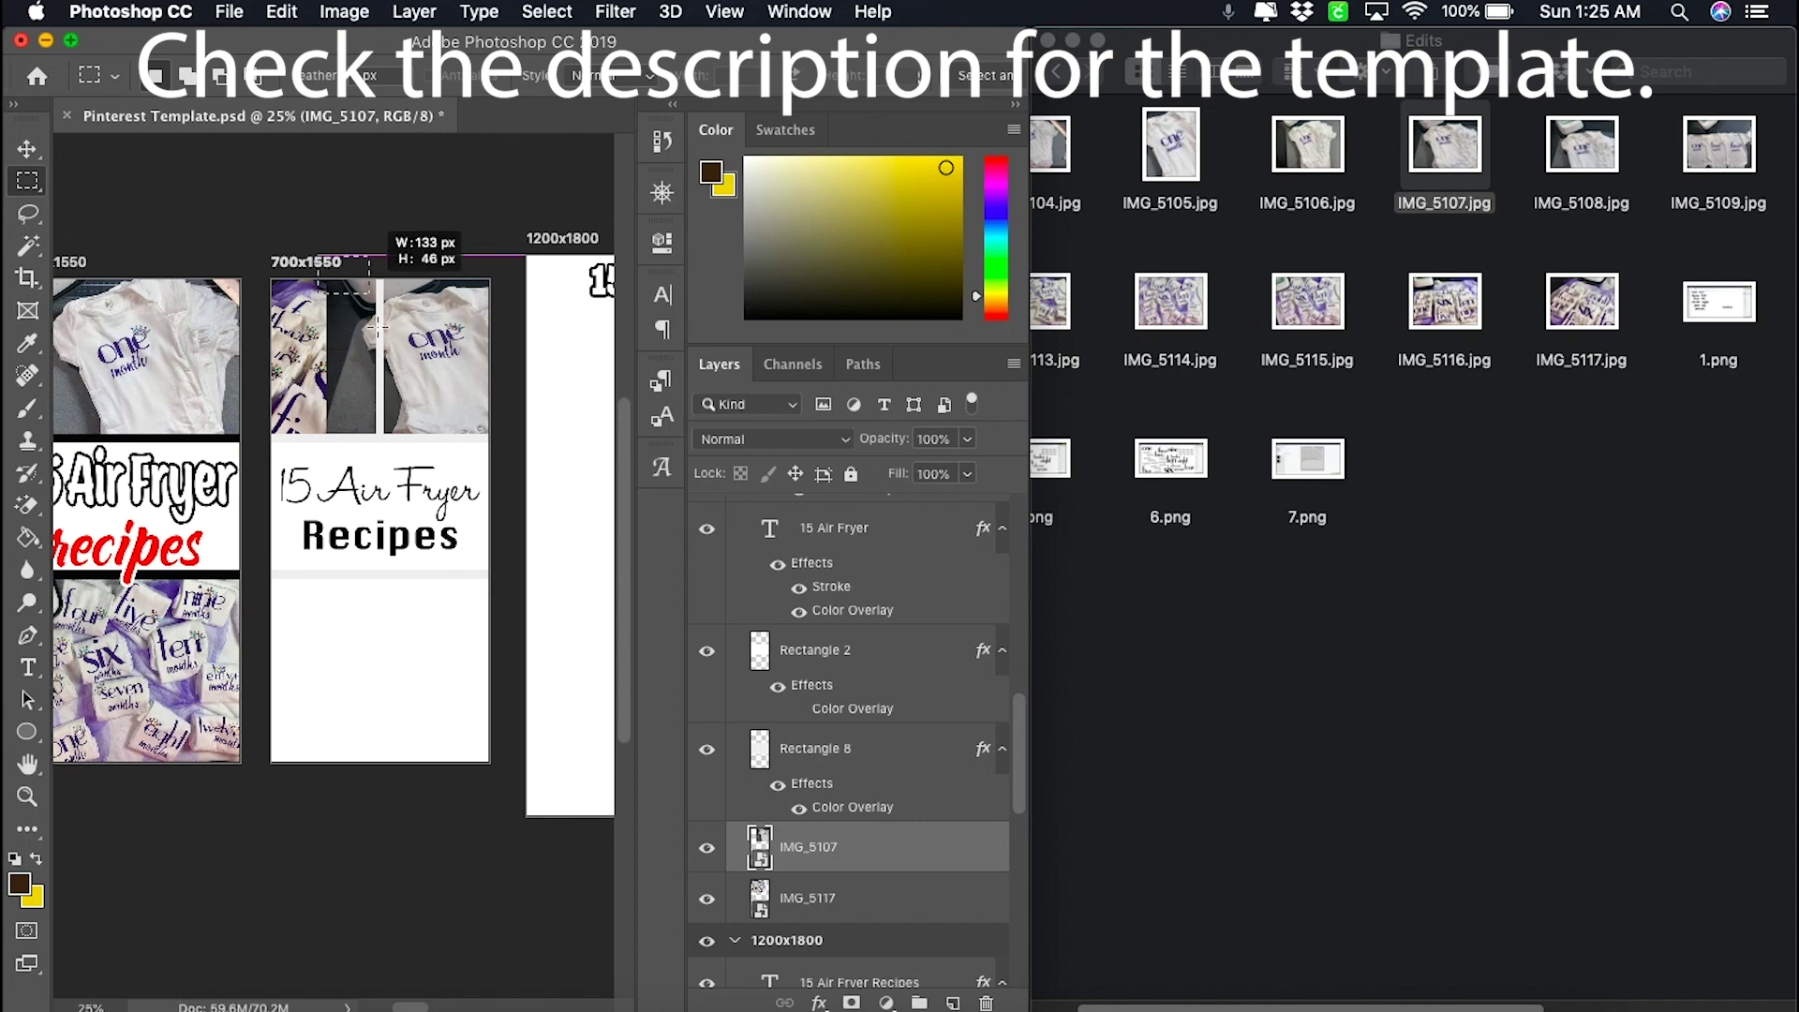
{"action": "left_click_drag", "start_coordinate": [369, 416], "coordinate": [376, 460]}
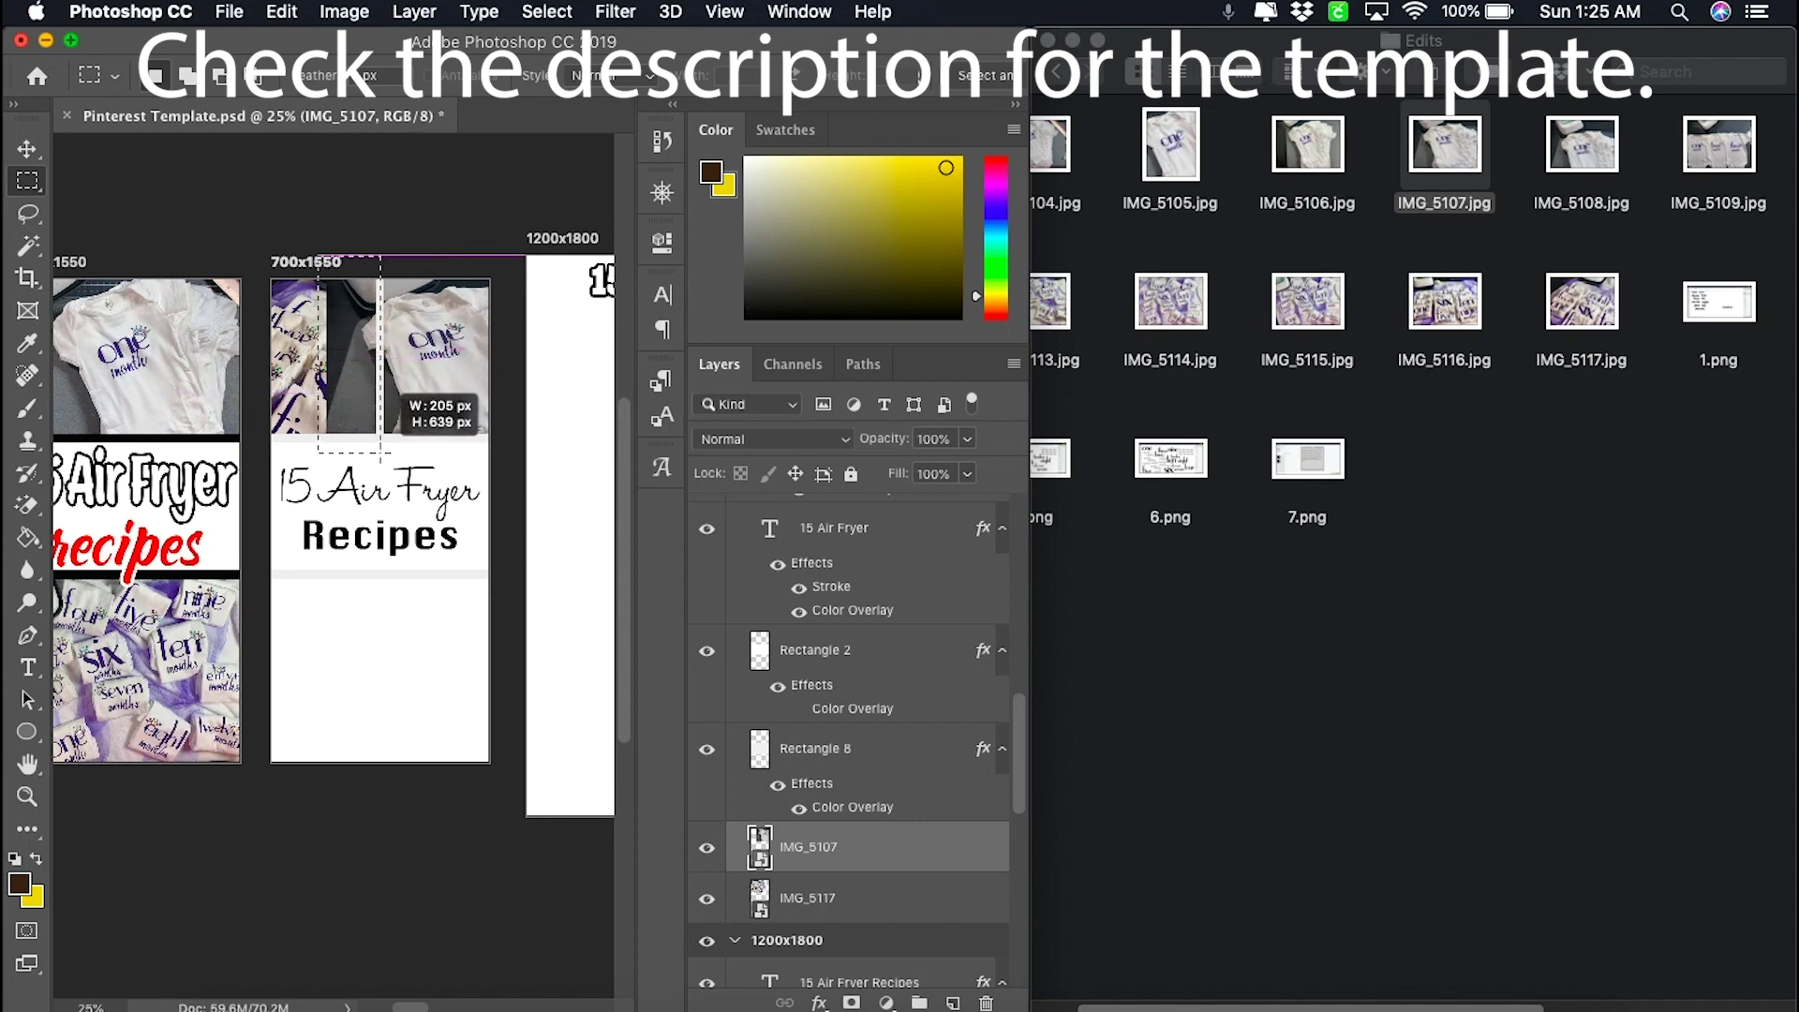
{"action": "right_click", "coordinate": [879, 860]}
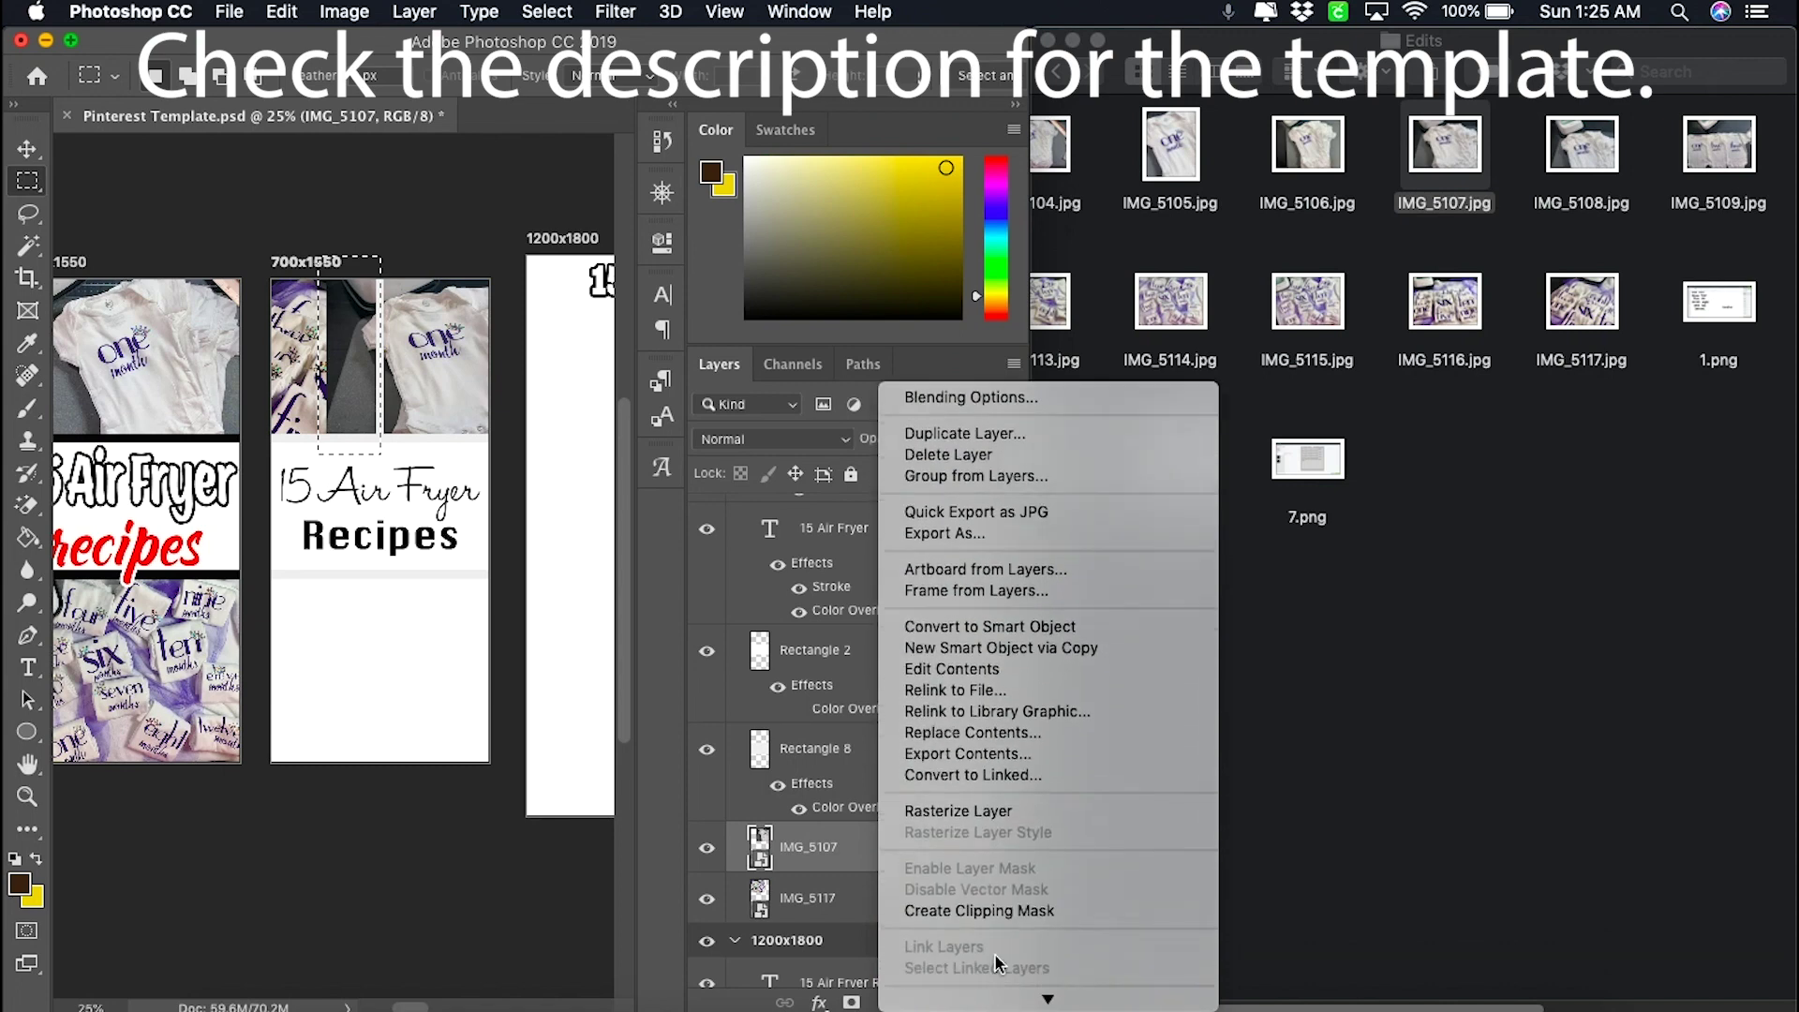
{"action": "left_click", "coordinate": [996, 822]}
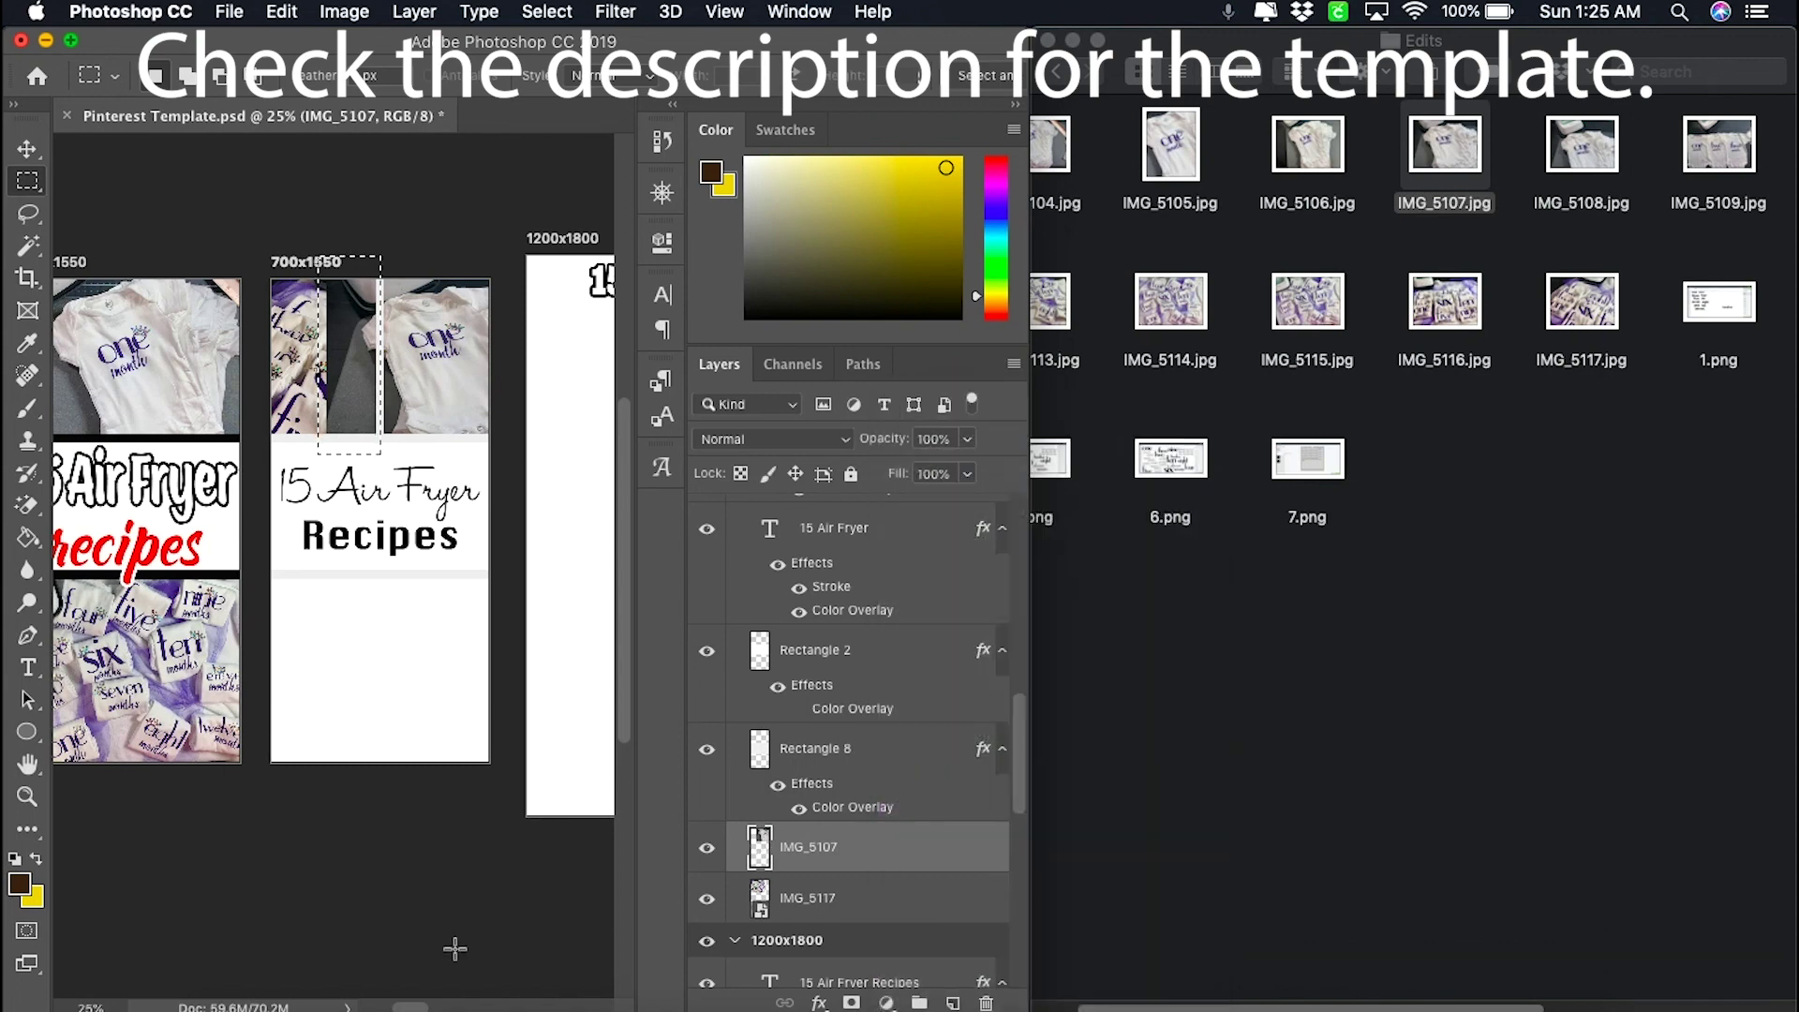
{"action": "key", "text": "BackSpace"}
{"action": "key", "text": "super+d"}
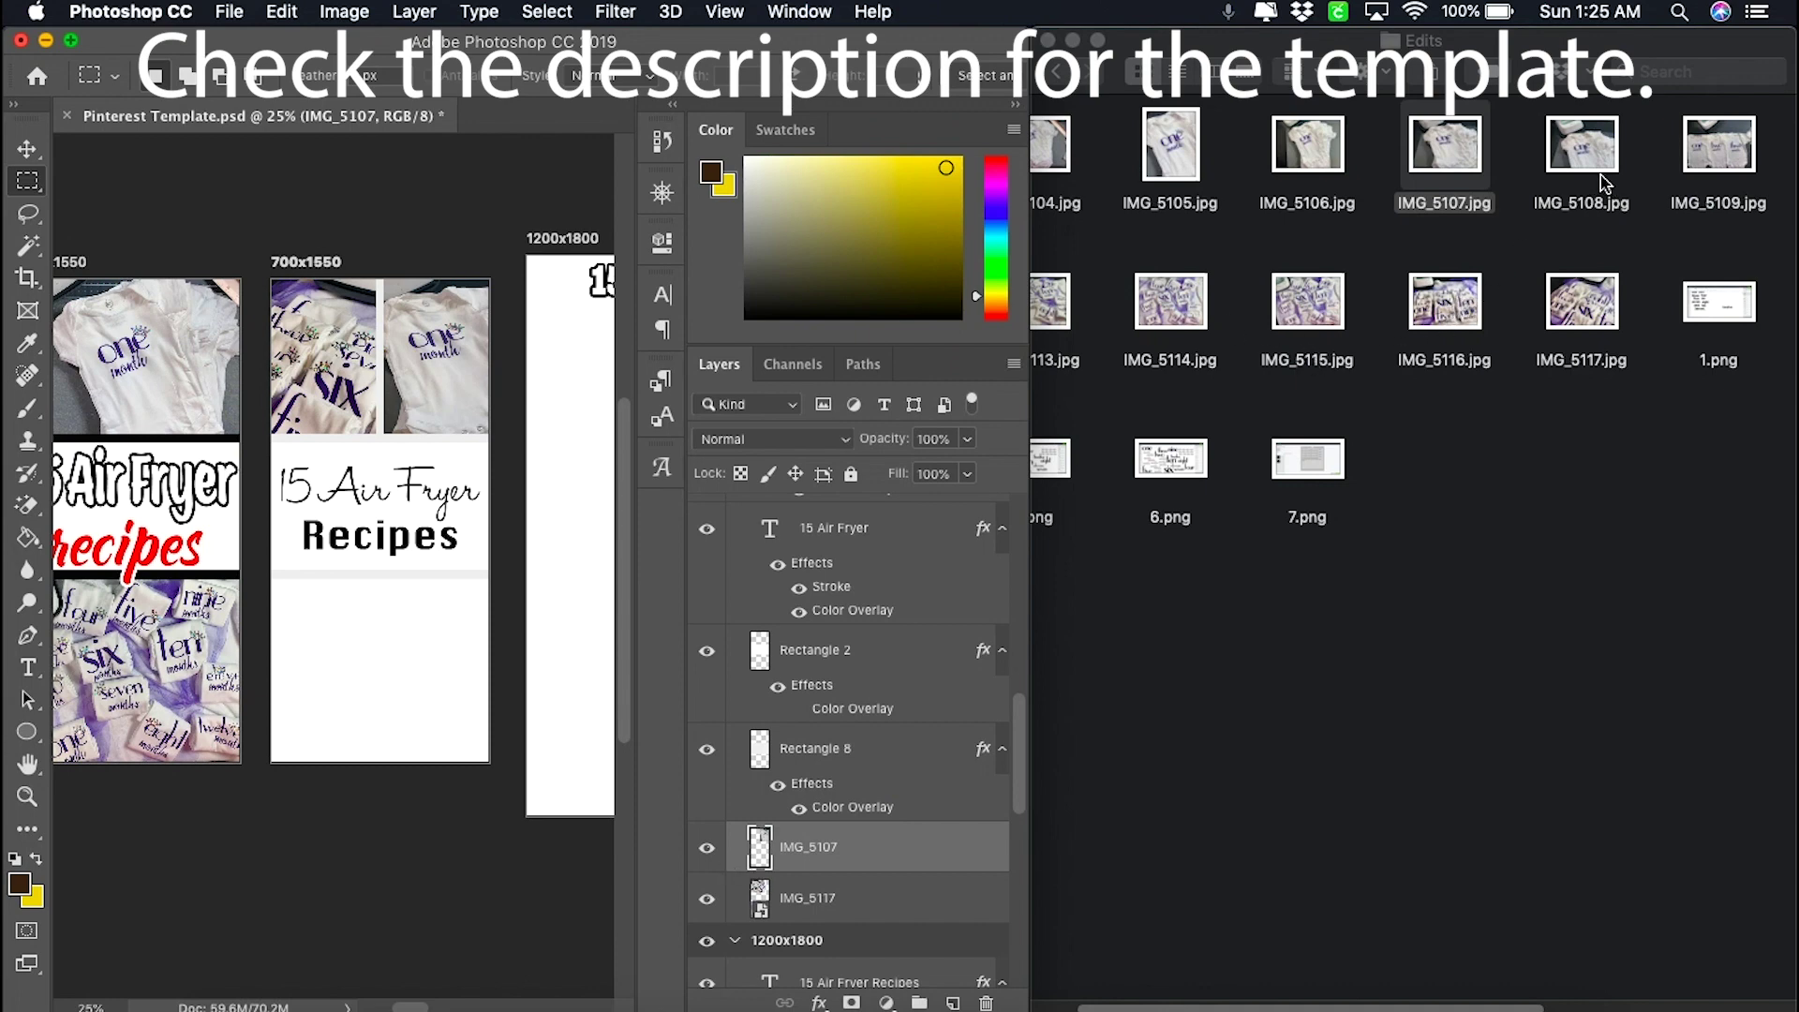
- Place IMG_5109.jpg in the second 700x1550 artboard, enlarged to fill the area below the title
{"action": "left_click_drag", "start_coordinate": [1727, 147], "coordinate": [256, 640]}
{"action": "left_click_drag", "start_coordinate": [453, 622], "coordinate": [520, 595]}
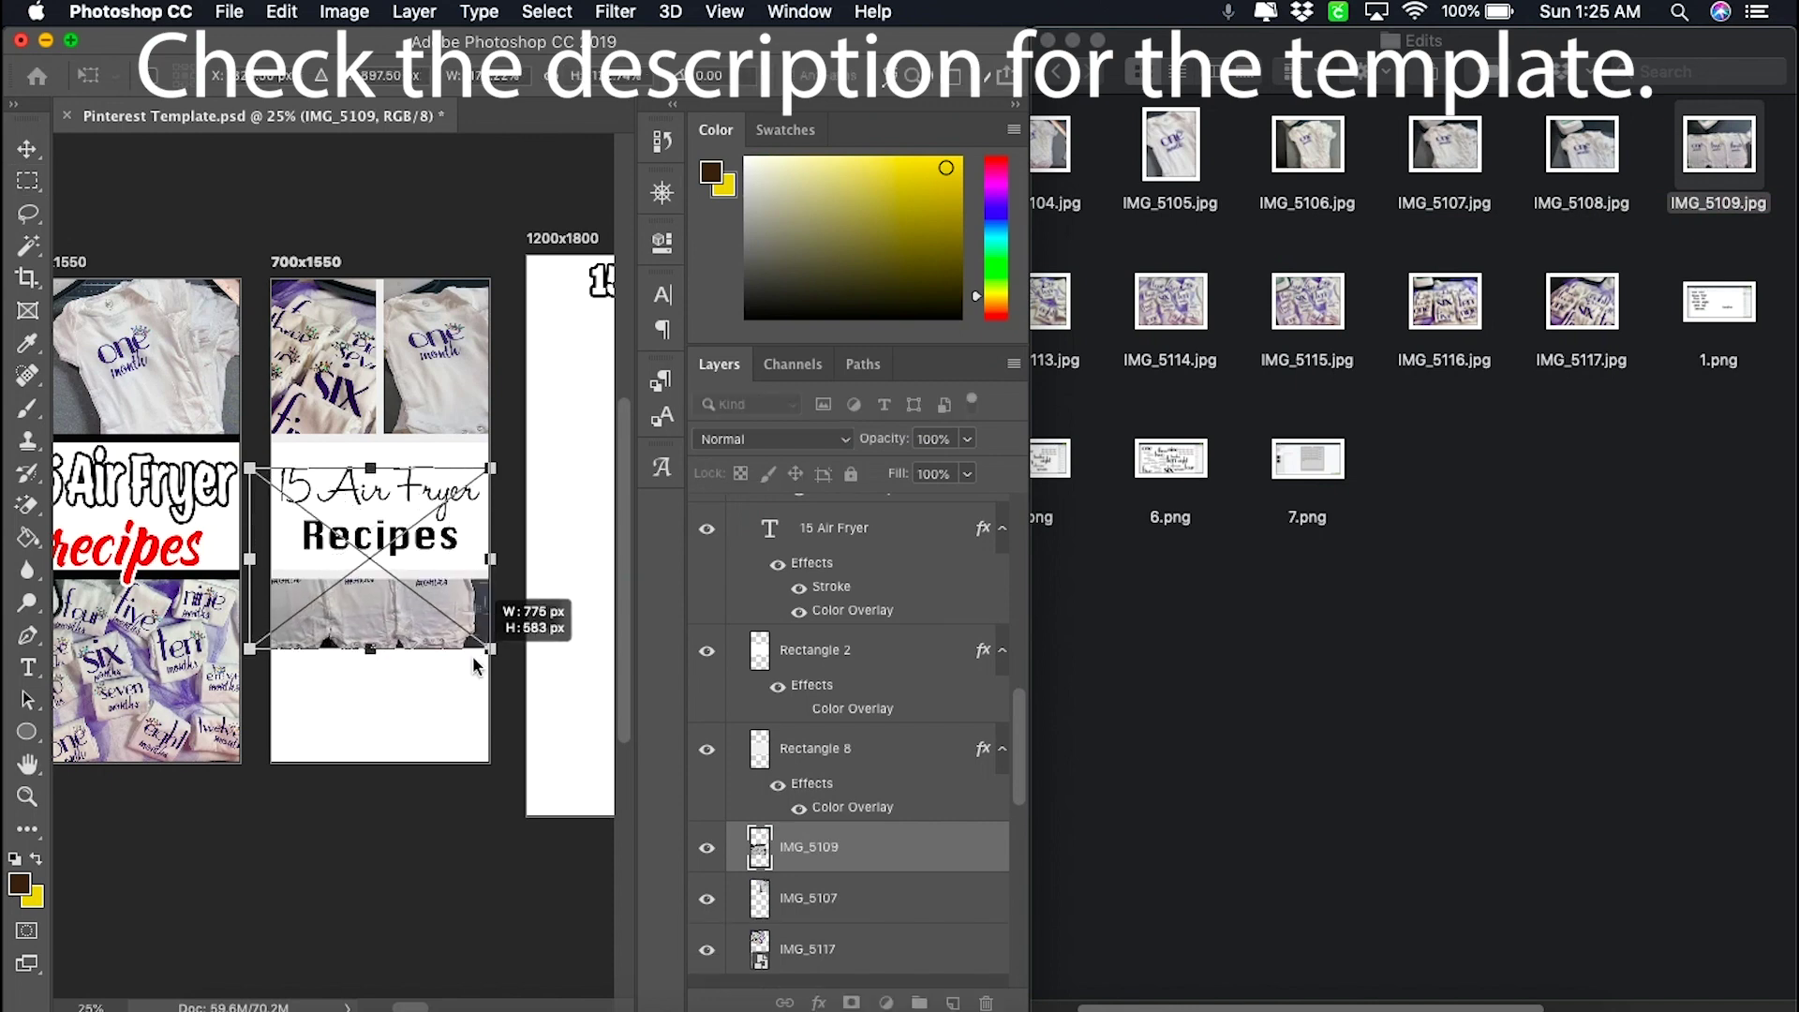
{"action": "left_click_drag", "start_coordinate": [394, 675], "coordinate": [405, 739]}
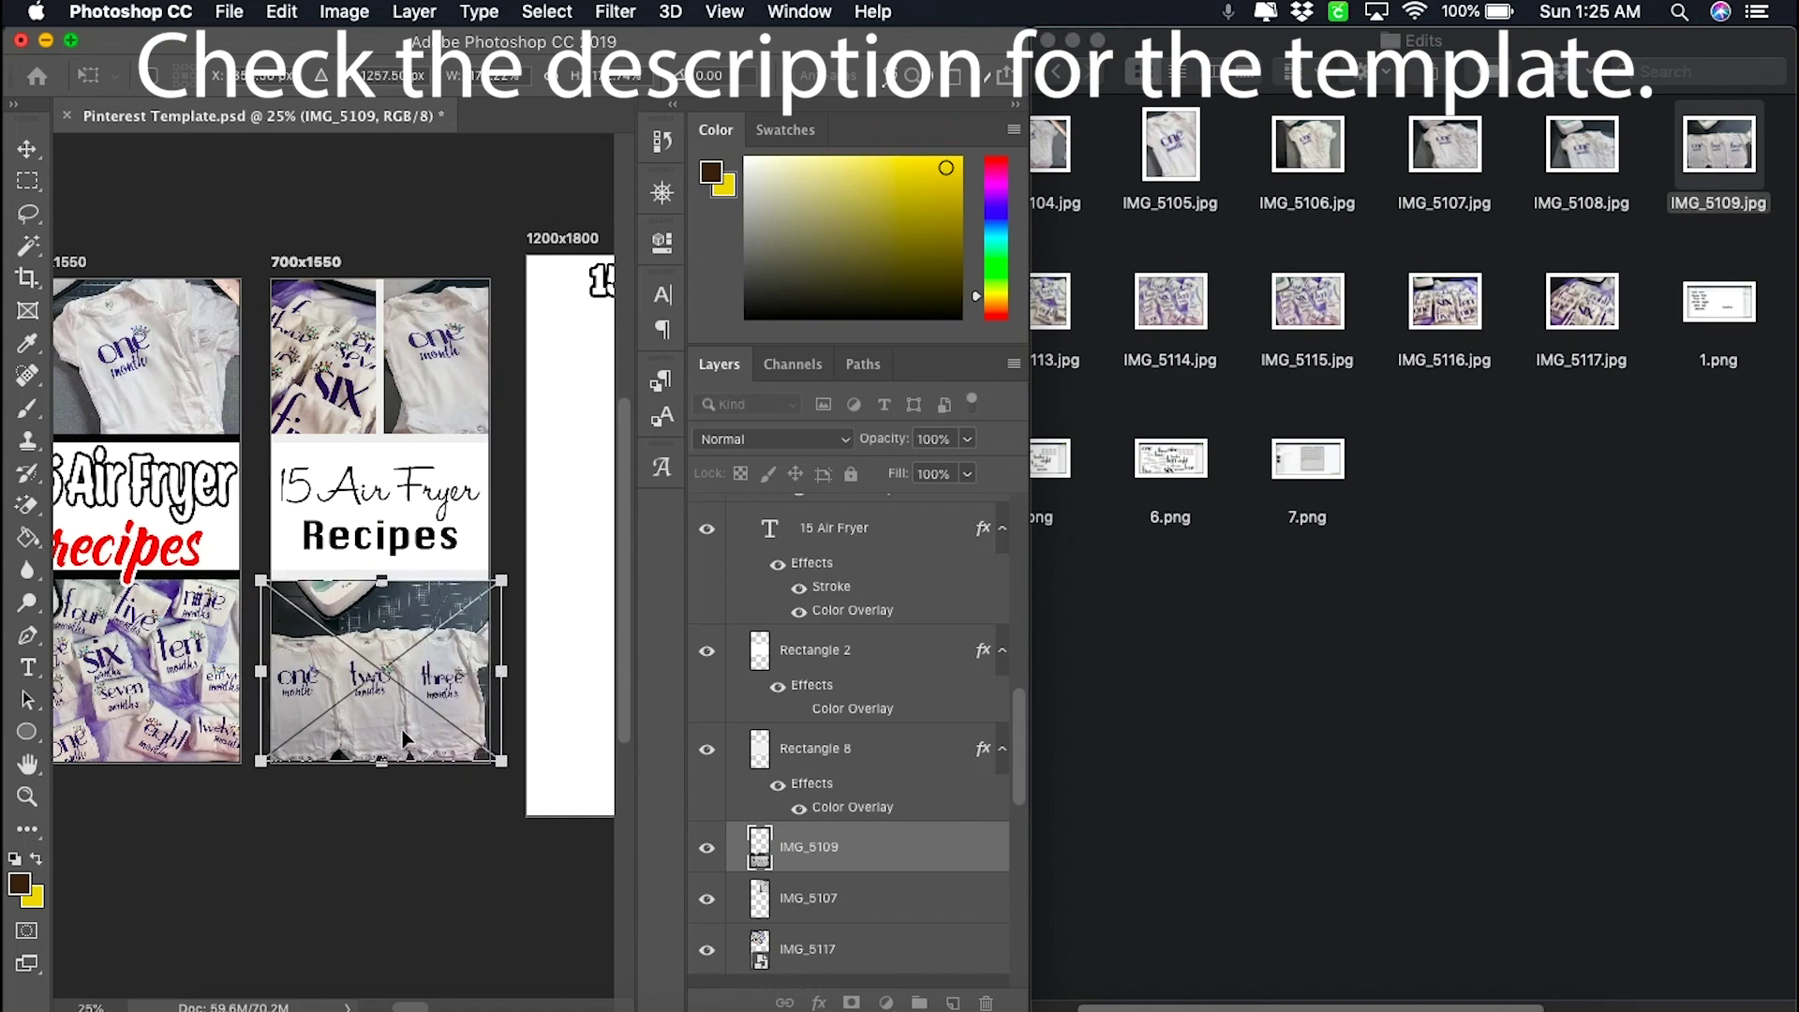
{"action": "key", "text": "Return"}
{"action": "key", "text": "m"}
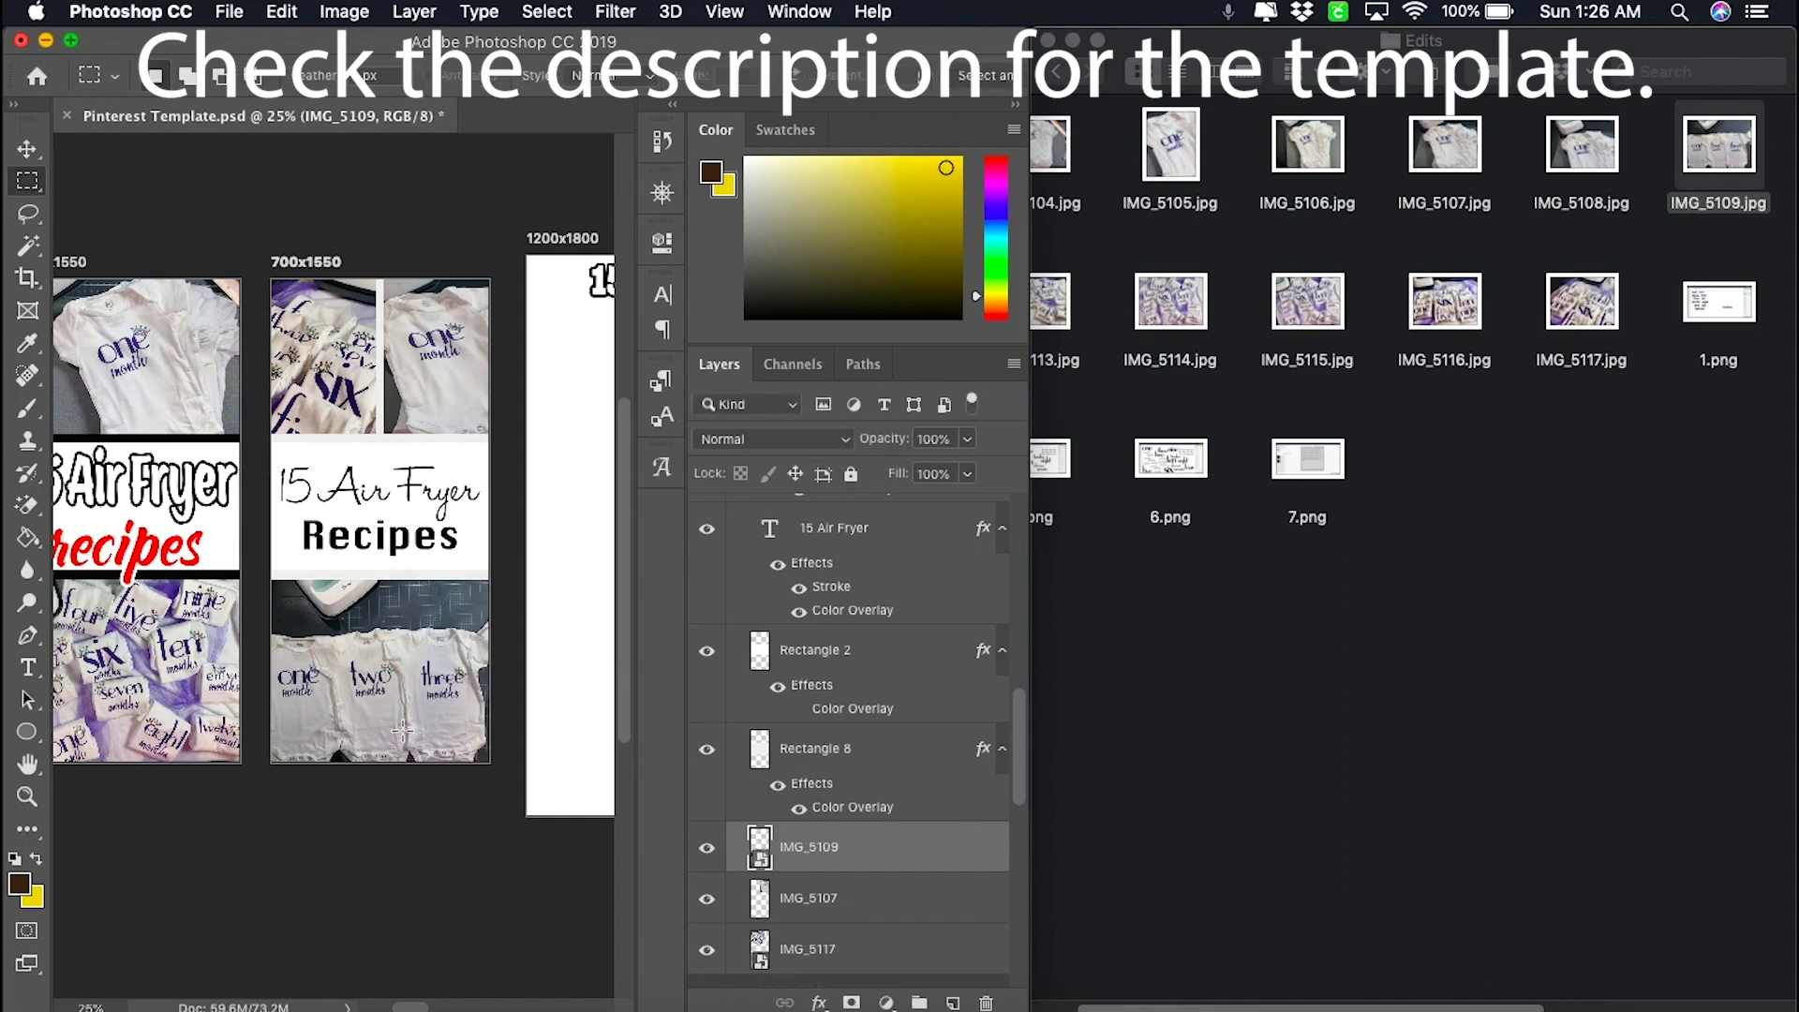
- Place IMG_5111.jpg in the first 1200x1800 artboard, enlarged to fill it, and move its layer beneath the title text
{"action": "scroll", "coordinate": [403, 730], "scroll_direction": "right", "scroll_amount": 8}
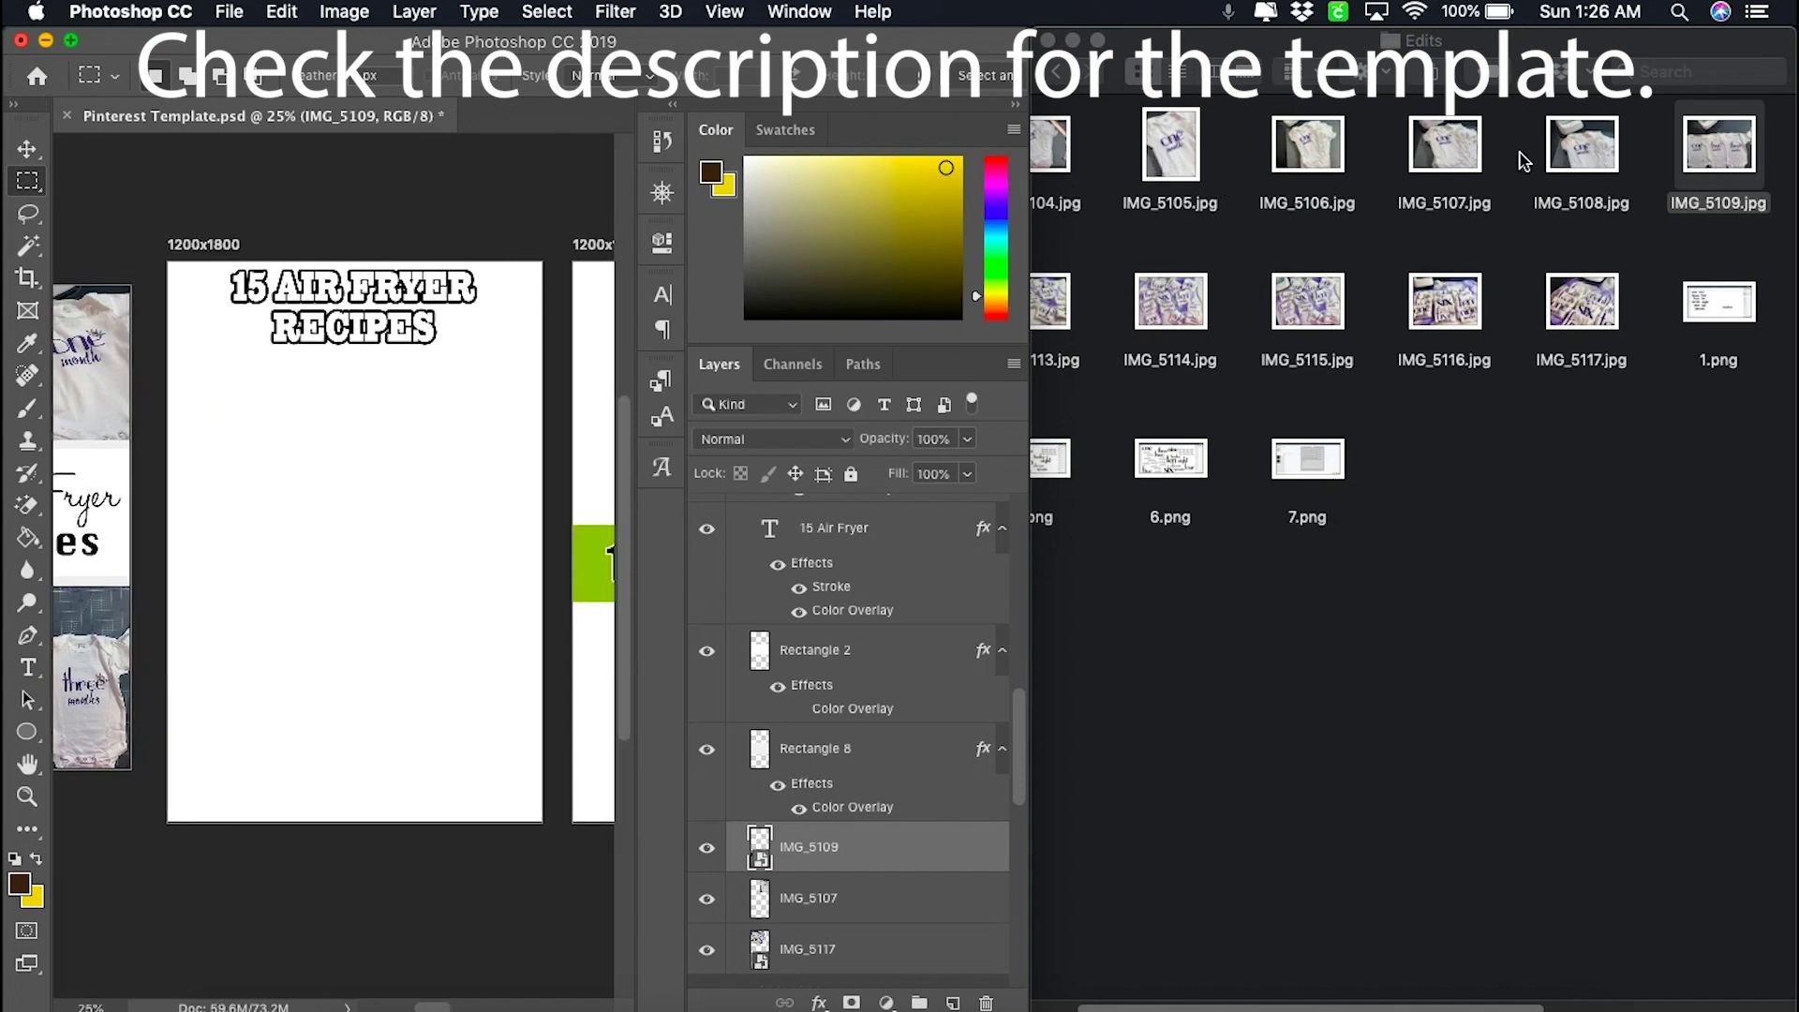
{"action": "scroll", "coordinate": [1325, 194], "scroll_direction": "right", "scroll_amount": 6}
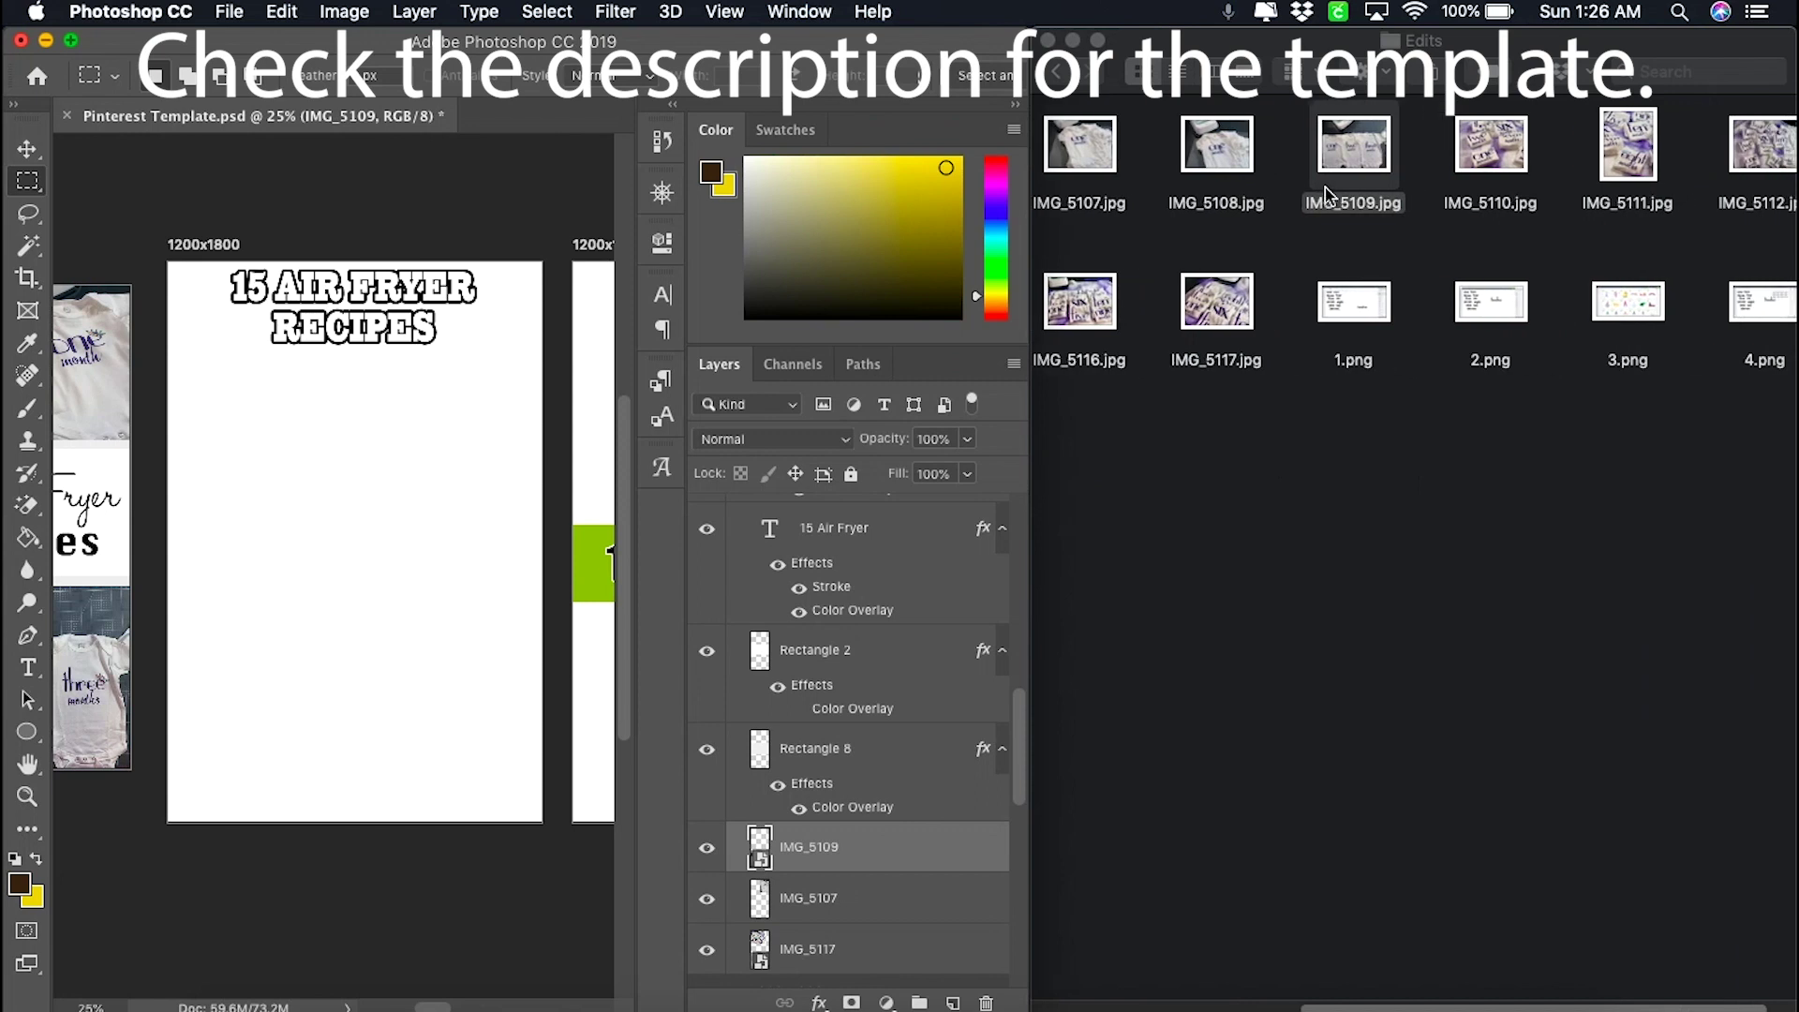
{"action": "left_click_drag", "start_coordinate": [1579, 150], "coordinate": [279, 476]}
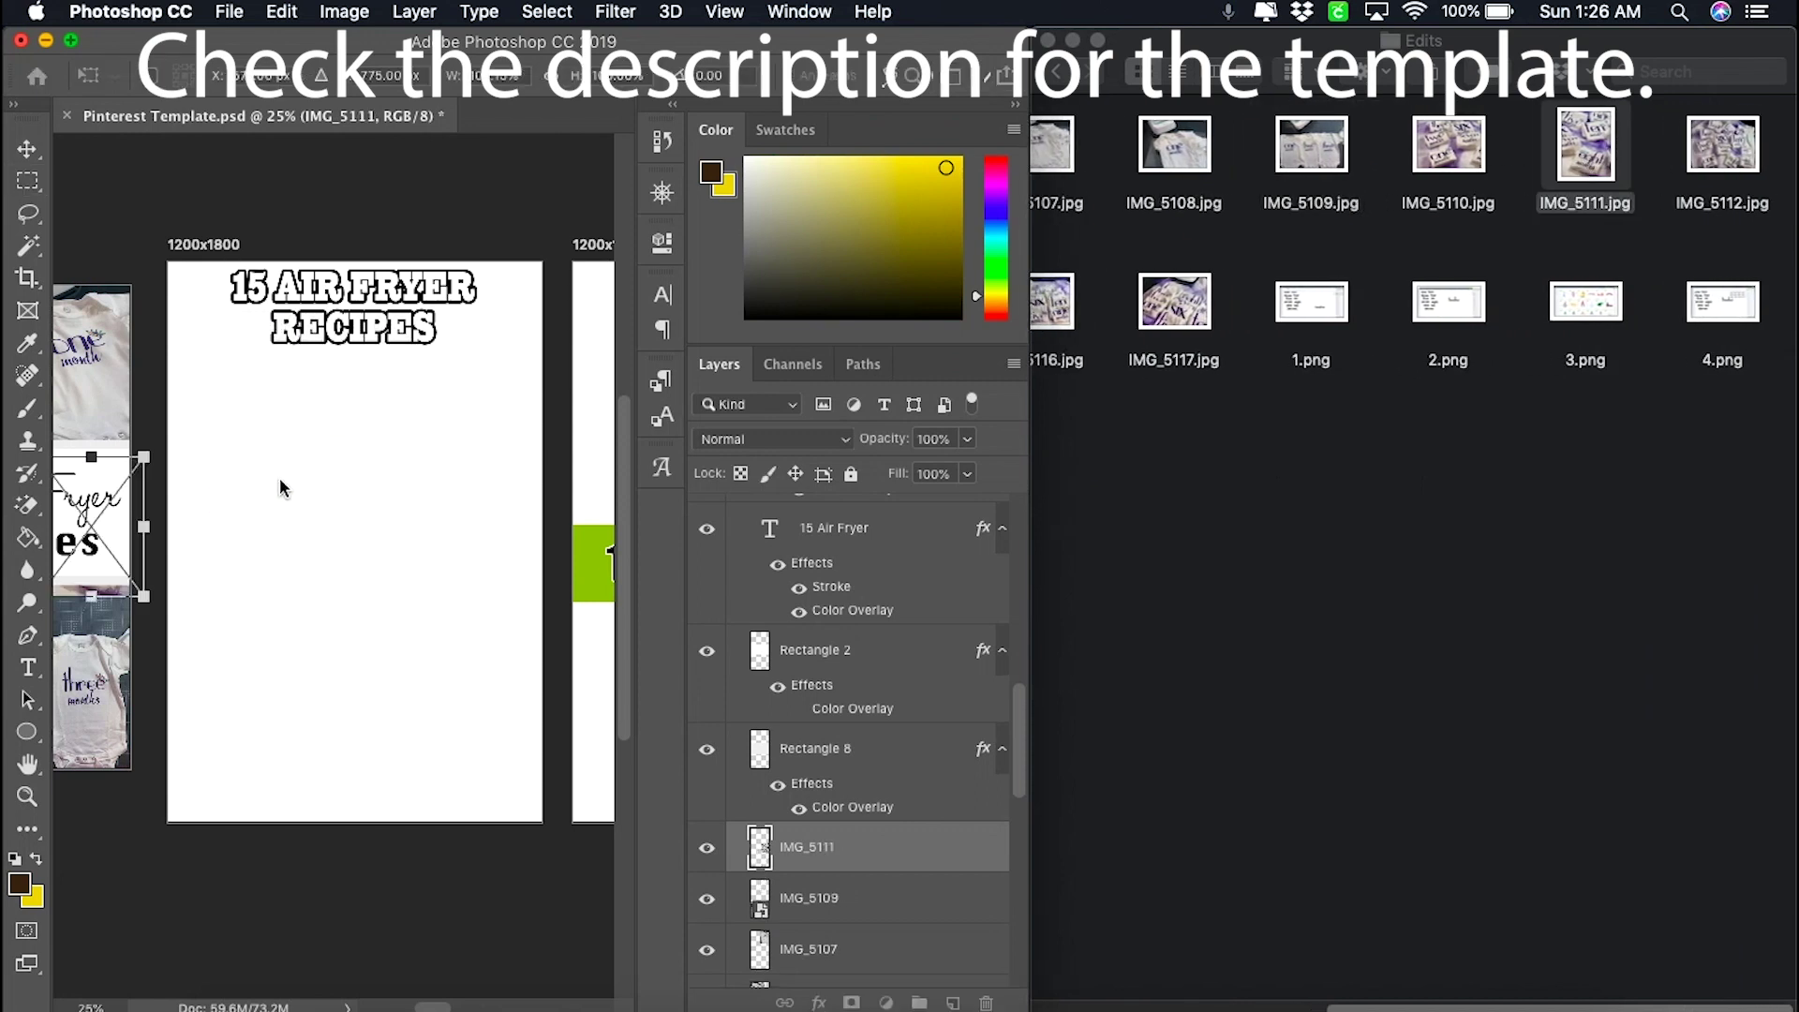
{"action": "left_click_drag", "start_coordinate": [136, 513], "coordinate": [269, 310]}
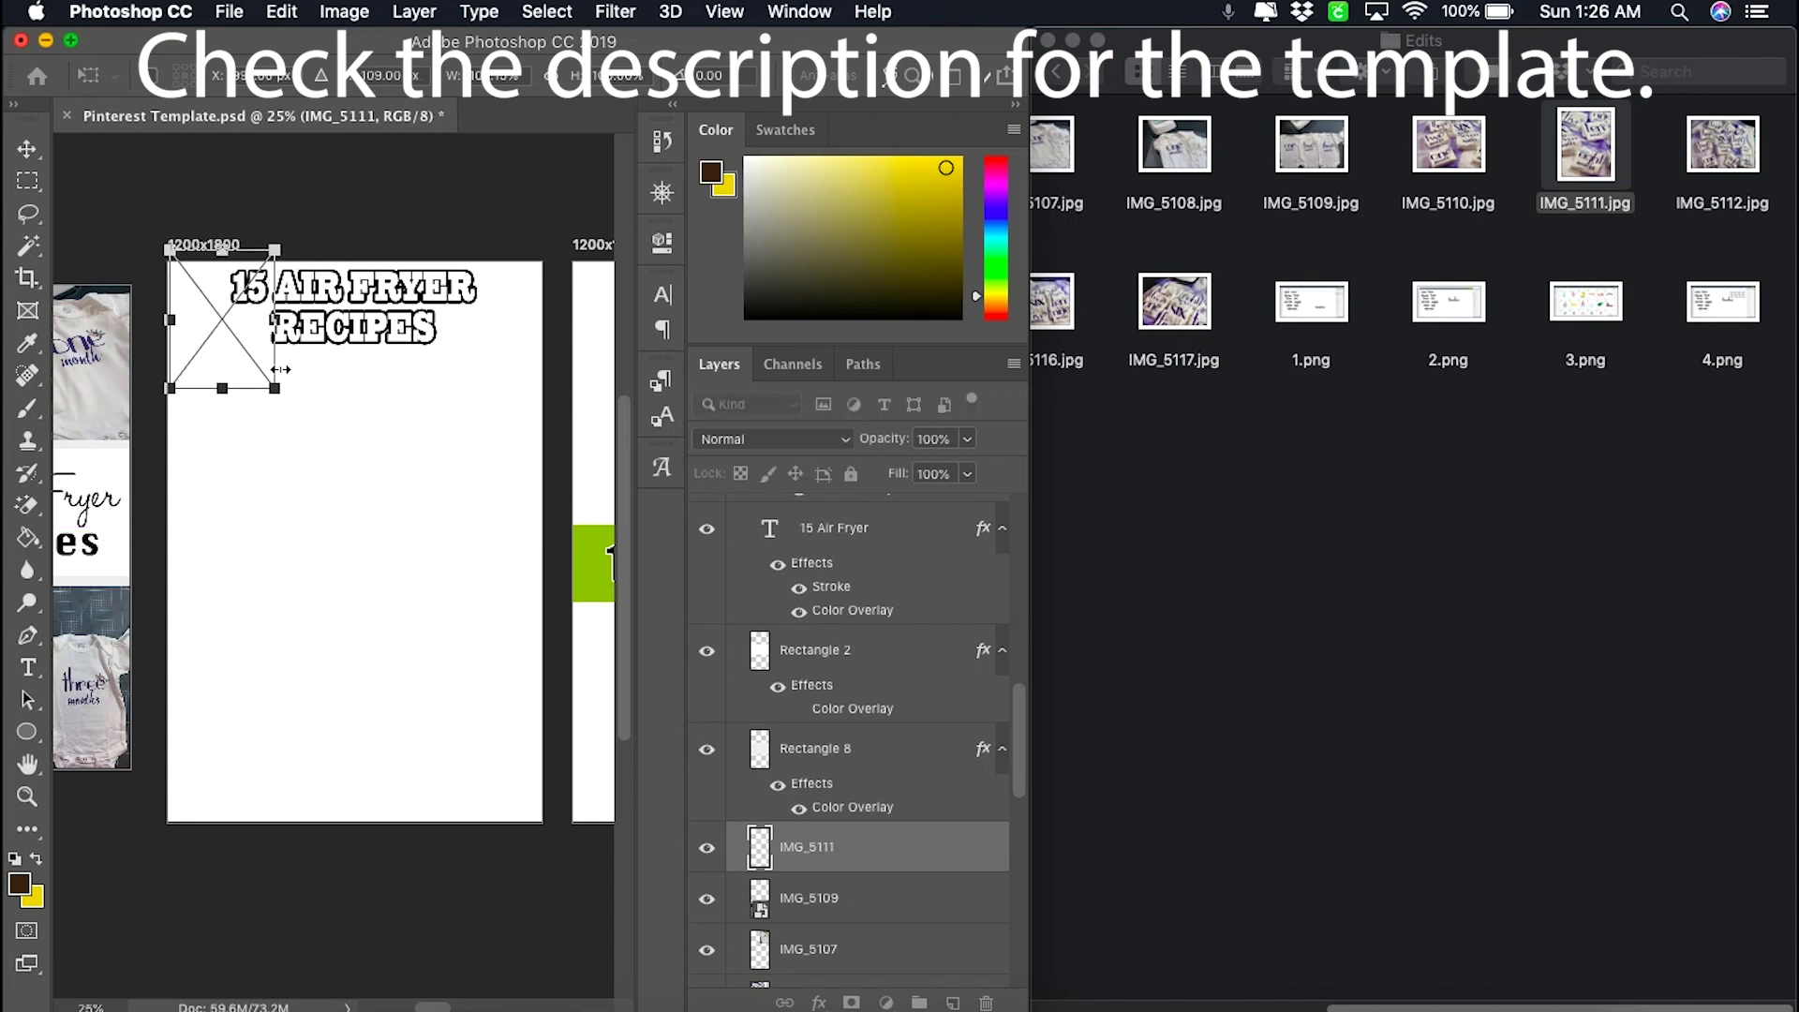
{"action": "left_click_drag", "start_coordinate": [281, 394], "coordinate": [506, 890]}
{"action": "left_click_drag", "start_coordinate": [401, 735], "coordinate": [365, 722]}
{"action": "key", "text": "Return"}
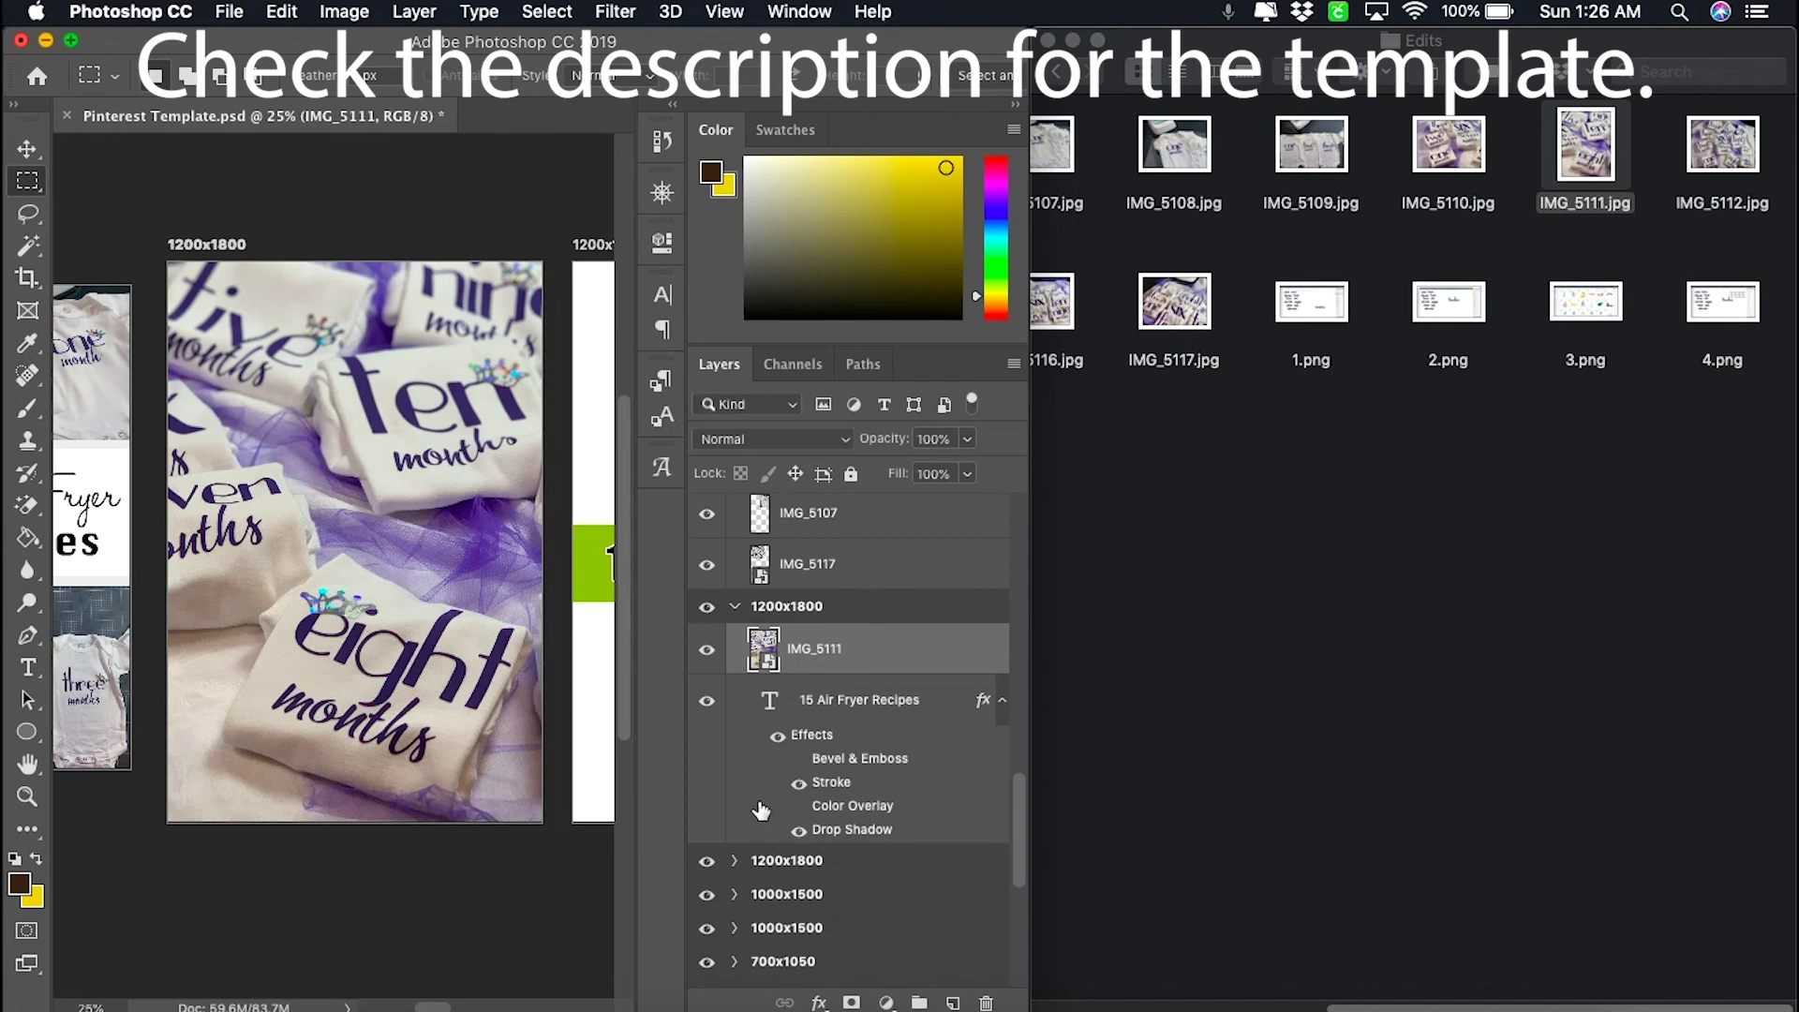
{"action": "left_click_drag", "start_coordinate": [845, 682], "coordinate": [844, 834]}
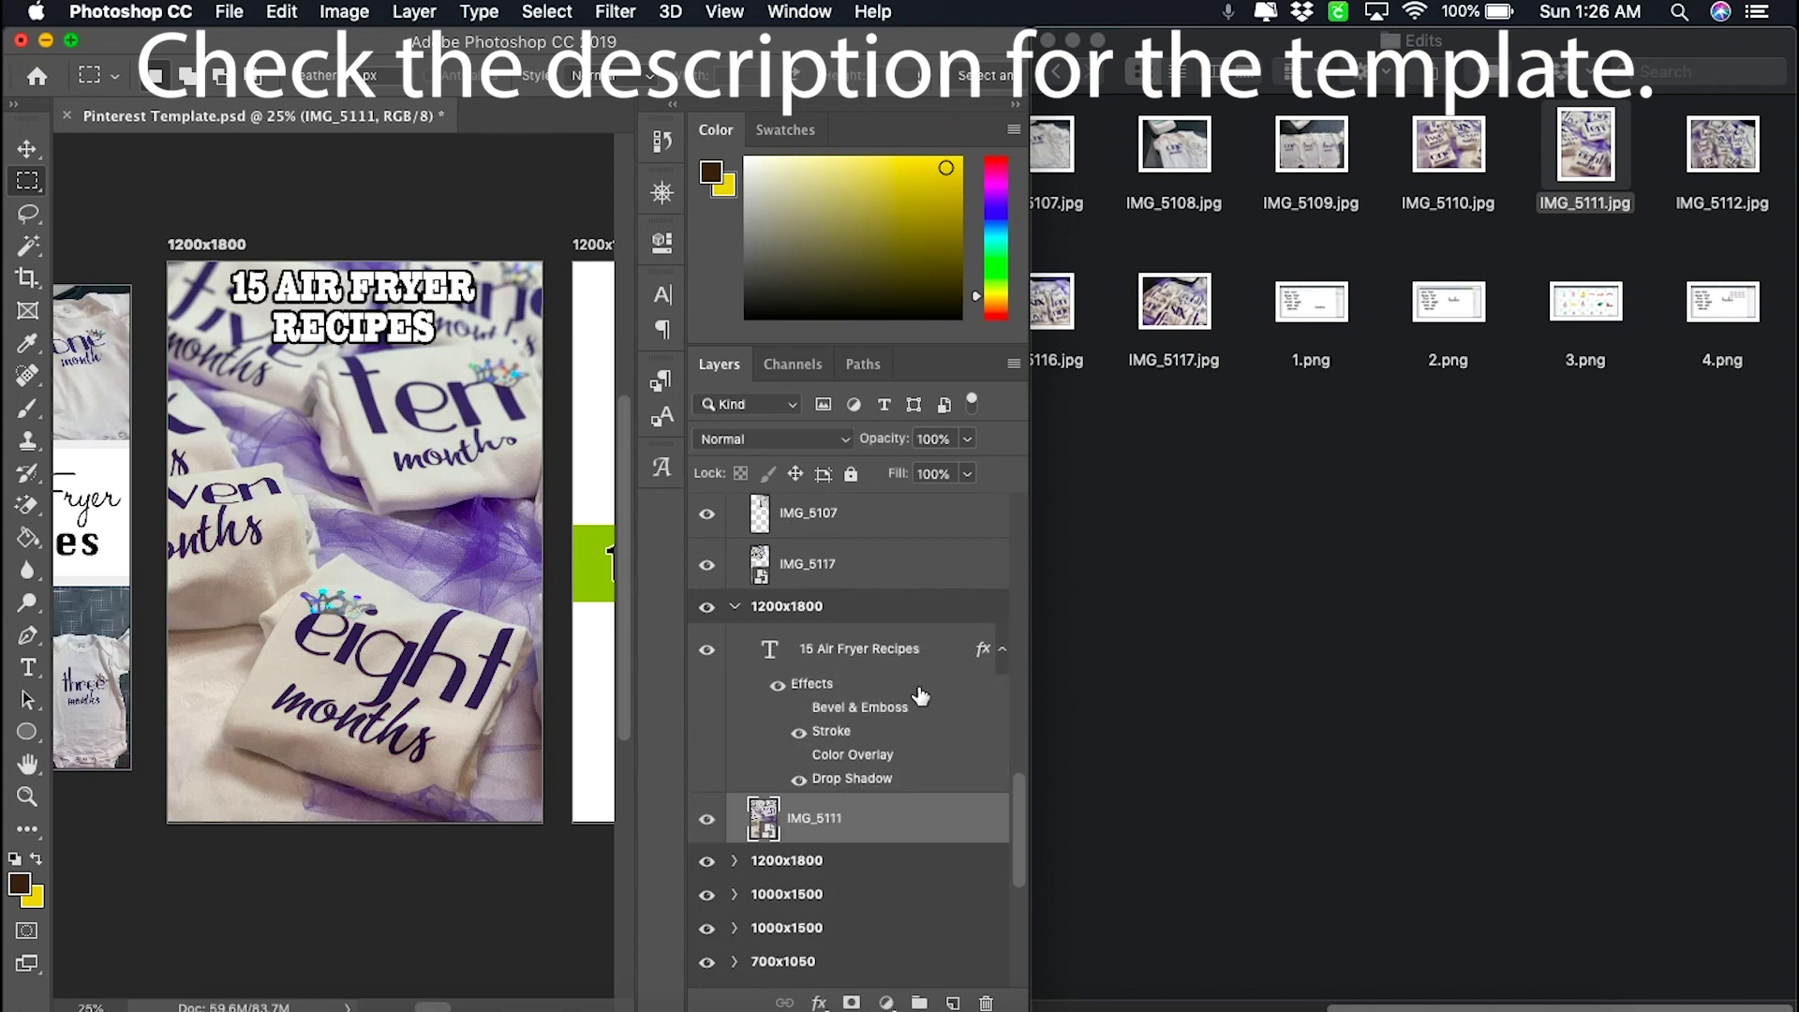
- Place IMG_5111.jpg in the second 1200x1800 artboard's lower-left photo slot and move its layer beneath Rectangle 9
{"action": "scroll", "coordinate": [443, 648], "scroll_direction": "right", "scroll_amount": 10}
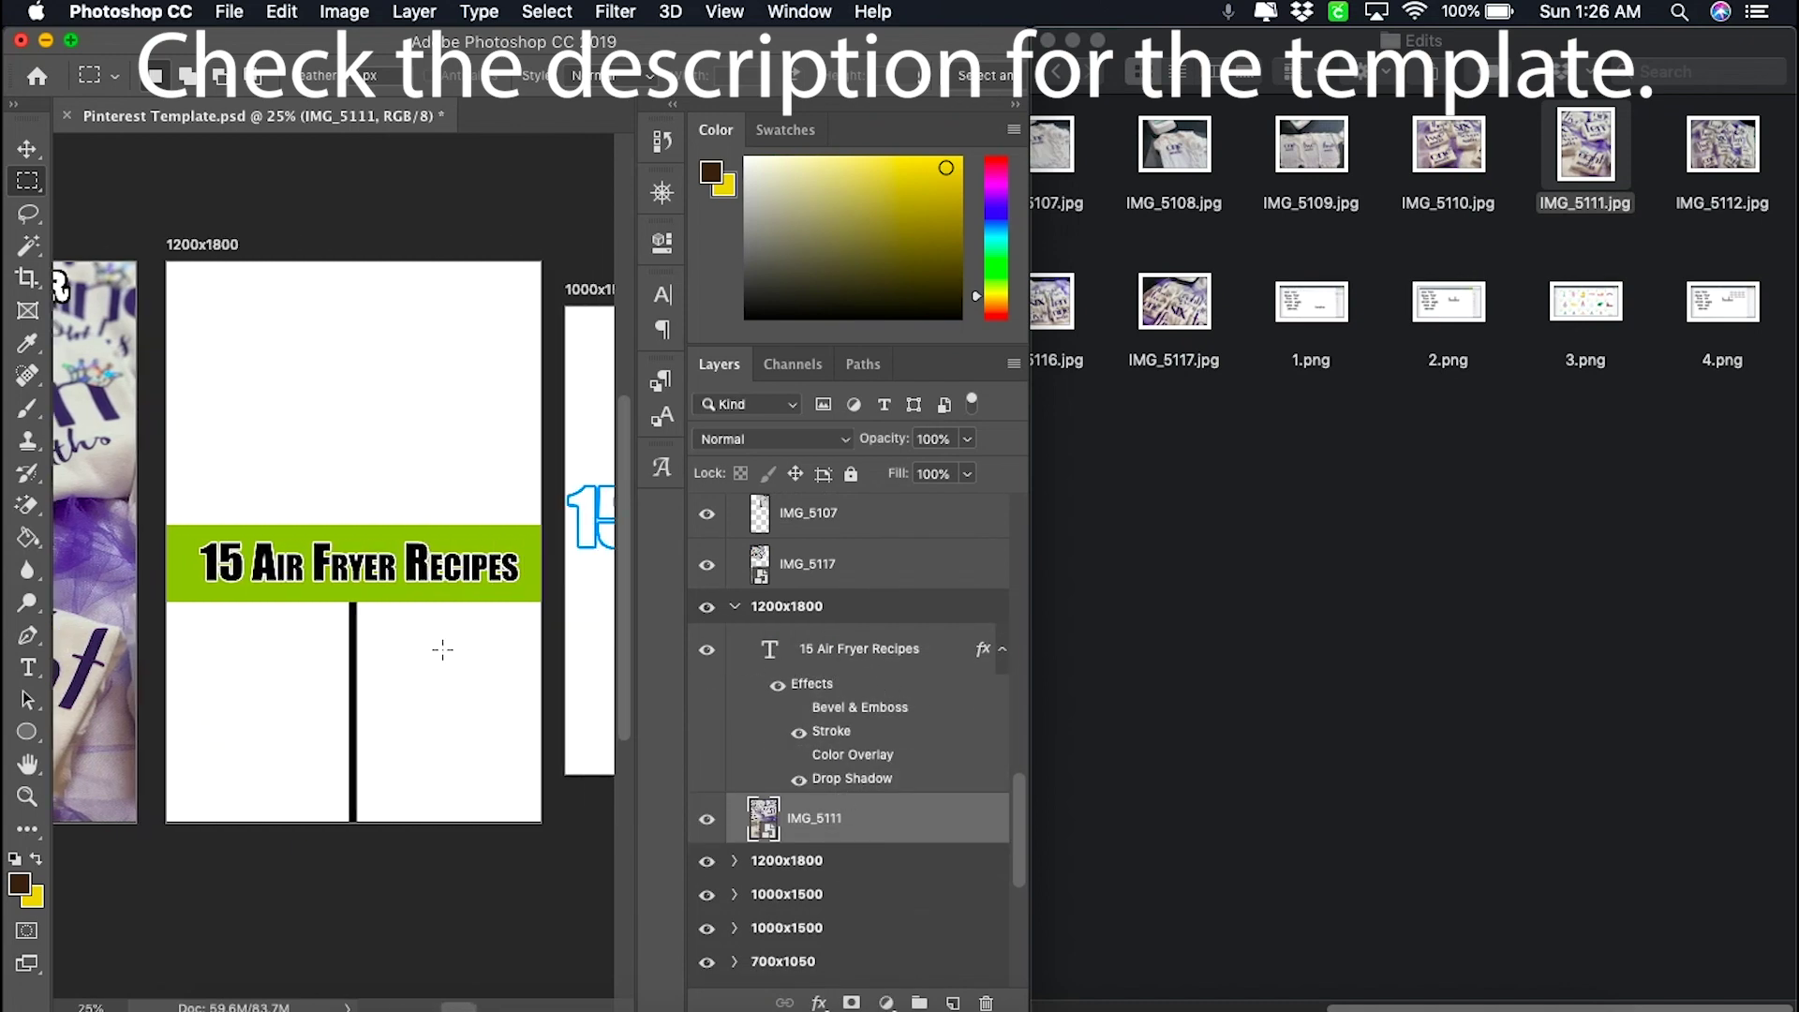
{"action": "left_click_drag", "start_coordinate": [1604, 180], "coordinate": [463, 707]}
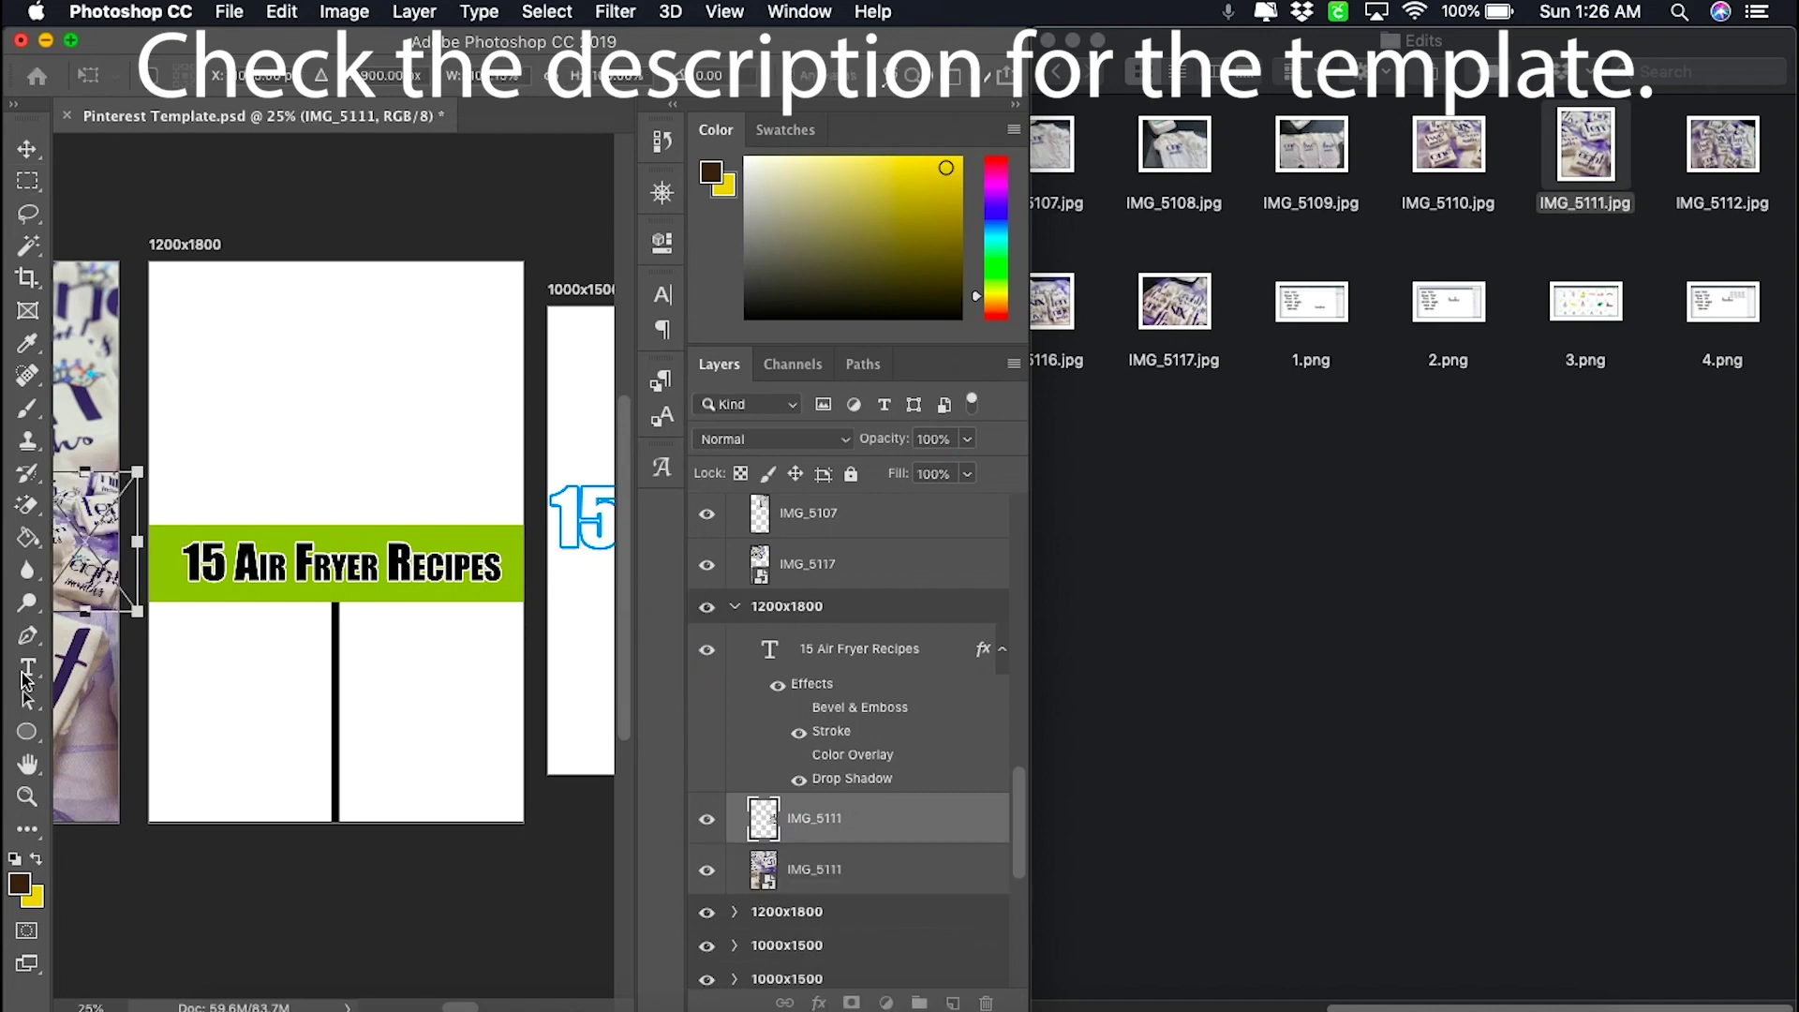
{"action": "left_click_drag", "start_coordinate": [126, 588], "coordinate": [284, 724]}
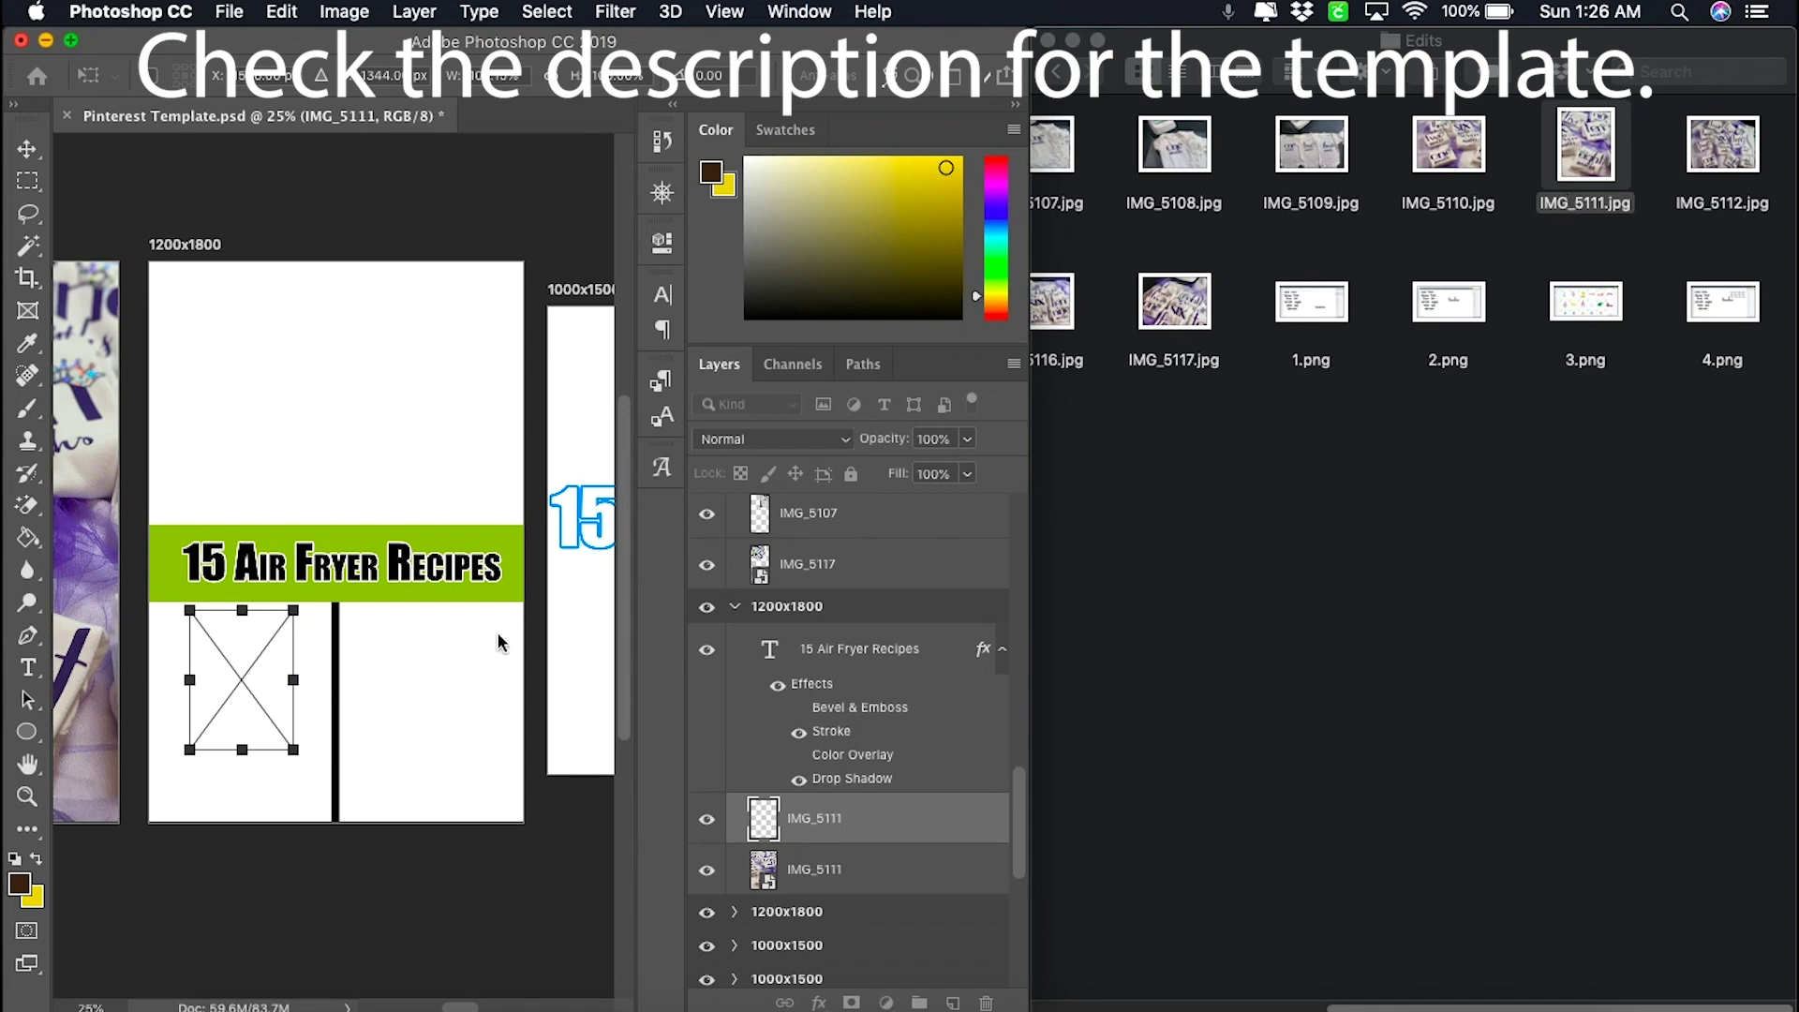
{"action": "left_click_drag", "start_coordinate": [293, 750], "coordinate": [337, 821]}
{"action": "key", "text": "Return"}
{"action": "left_click_drag", "start_coordinate": [778, 818], "coordinate": [897, 714]}
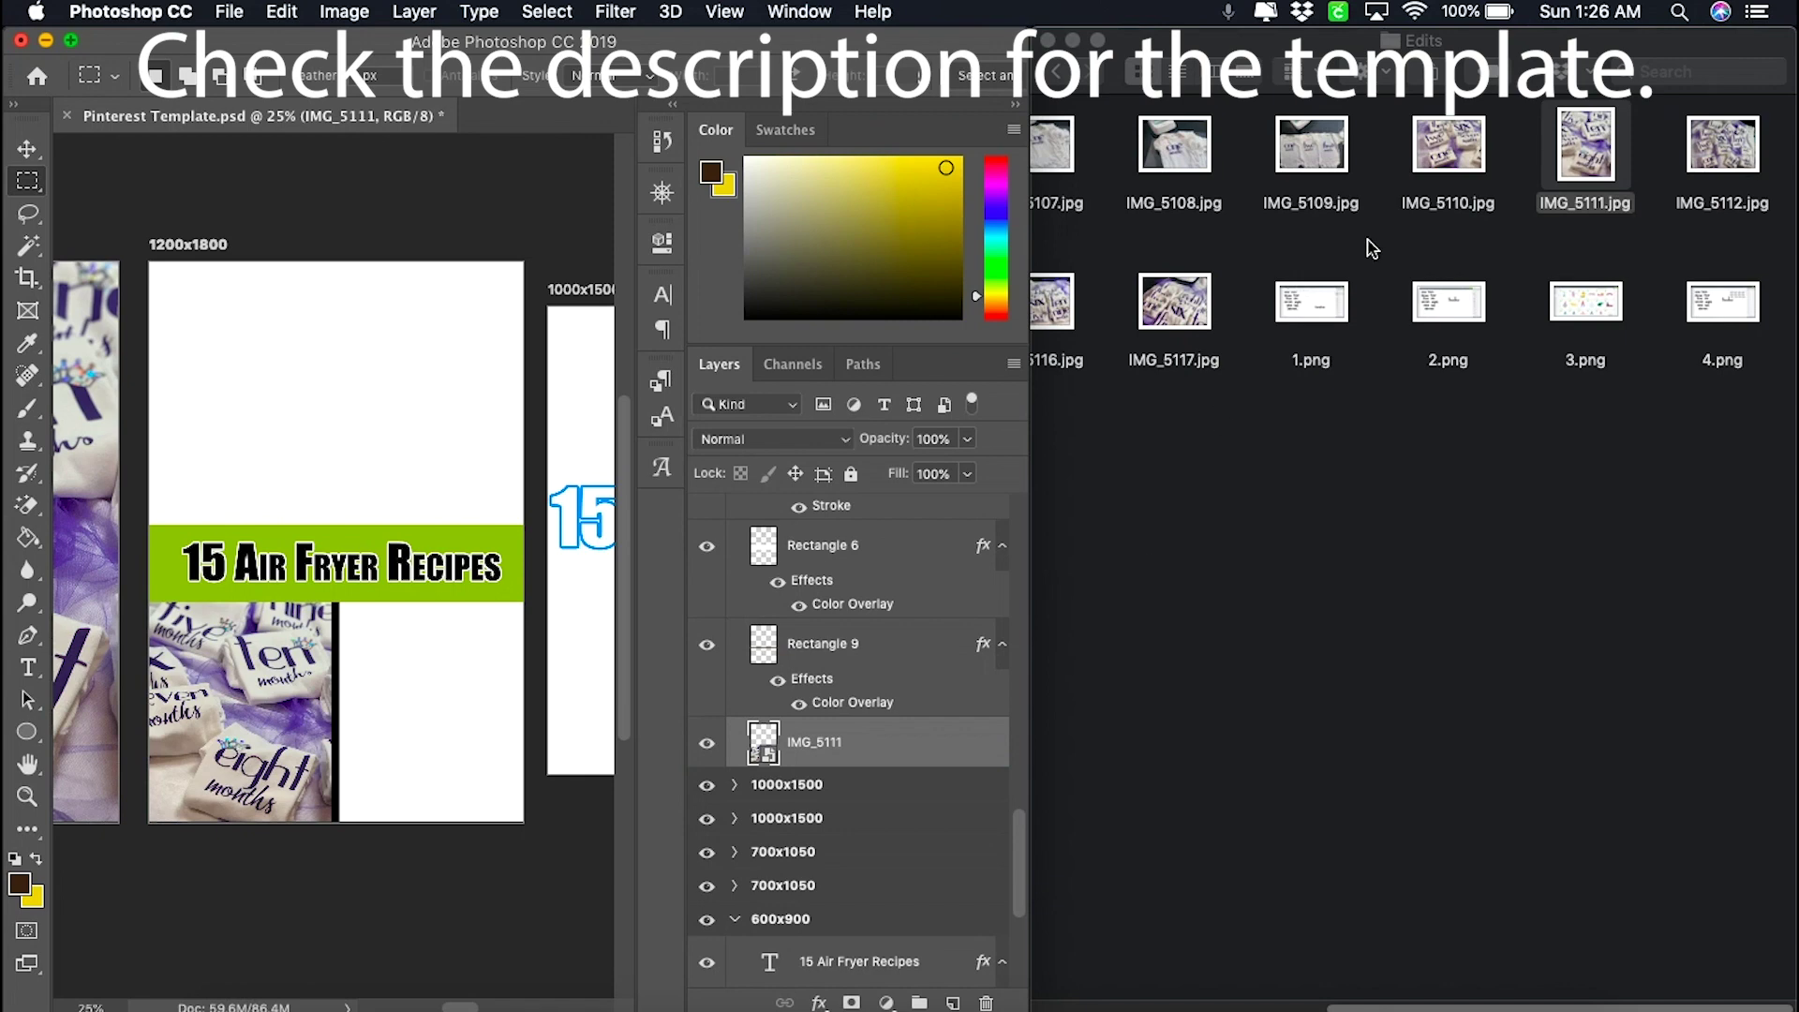
- Place IMG_5108.jpg in the second 1200x1800 artboard's lower-right photo slot and move its layer beneath IMG_5111
{"action": "left_click_drag", "start_coordinate": [1161, 148], "coordinate": [393, 675]}
{"action": "left_click_drag", "start_coordinate": [524, 656], "coordinate": [522, 743]}
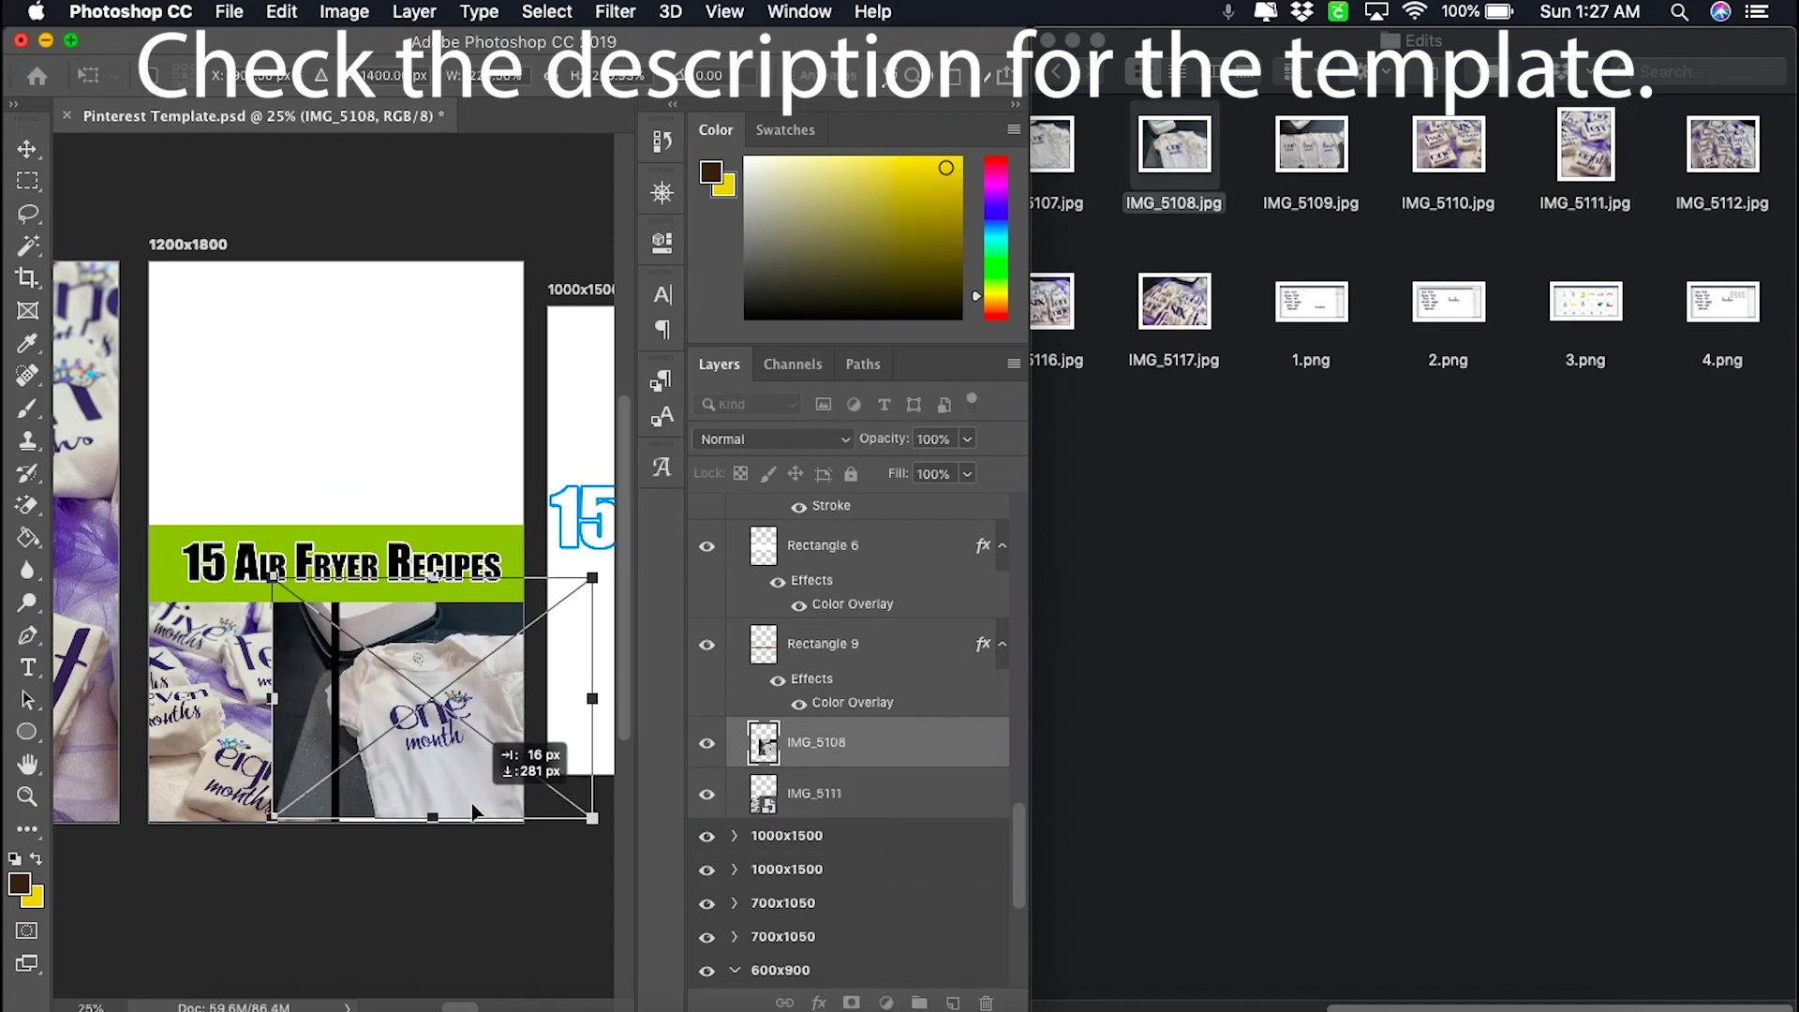
{"action": "key", "text": "Return"}
{"action": "left_click_drag", "start_coordinate": [858, 750], "coordinate": [857, 812]}
- Place IMG_5112.jpg in the second 1200x1800 artboard, enlarged to fill the area above the green title band
{"action": "left_click_drag", "start_coordinate": [1722, 147], "coordinate": [337, 524]}
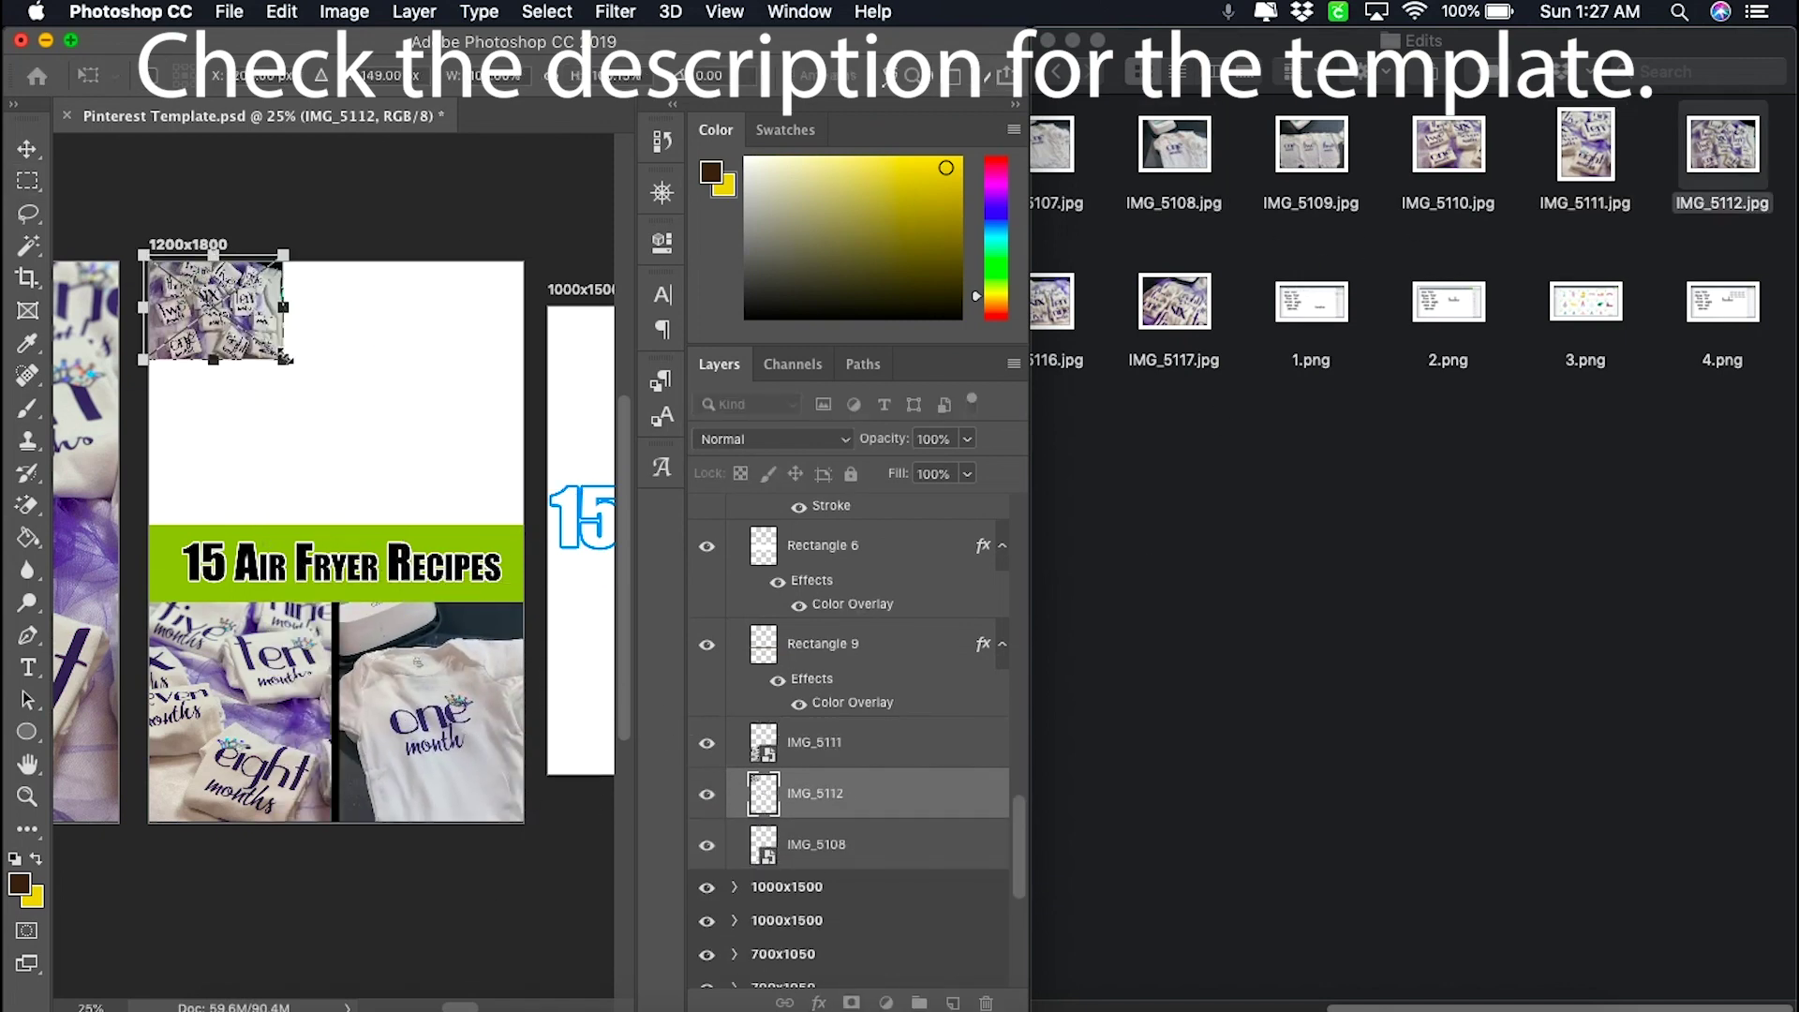
{"action": "left_click_drag", "start_coordinate": [281, 360], "coordinate": [520, 538]}
{"action": "key", "text": "Return"}
- Place IMG_5109.jpg across the upper half of the first 1000x1500 artboard
{"action": "scroll", "coordinate": [333, 524], "scroll_direction": "right", "scroll_amount": 5}
{"action": "left_click_drag", "start_coordinate": [1311, 147], "coordinate": [422, 553]}
{"action": "key", "text": "Return"}
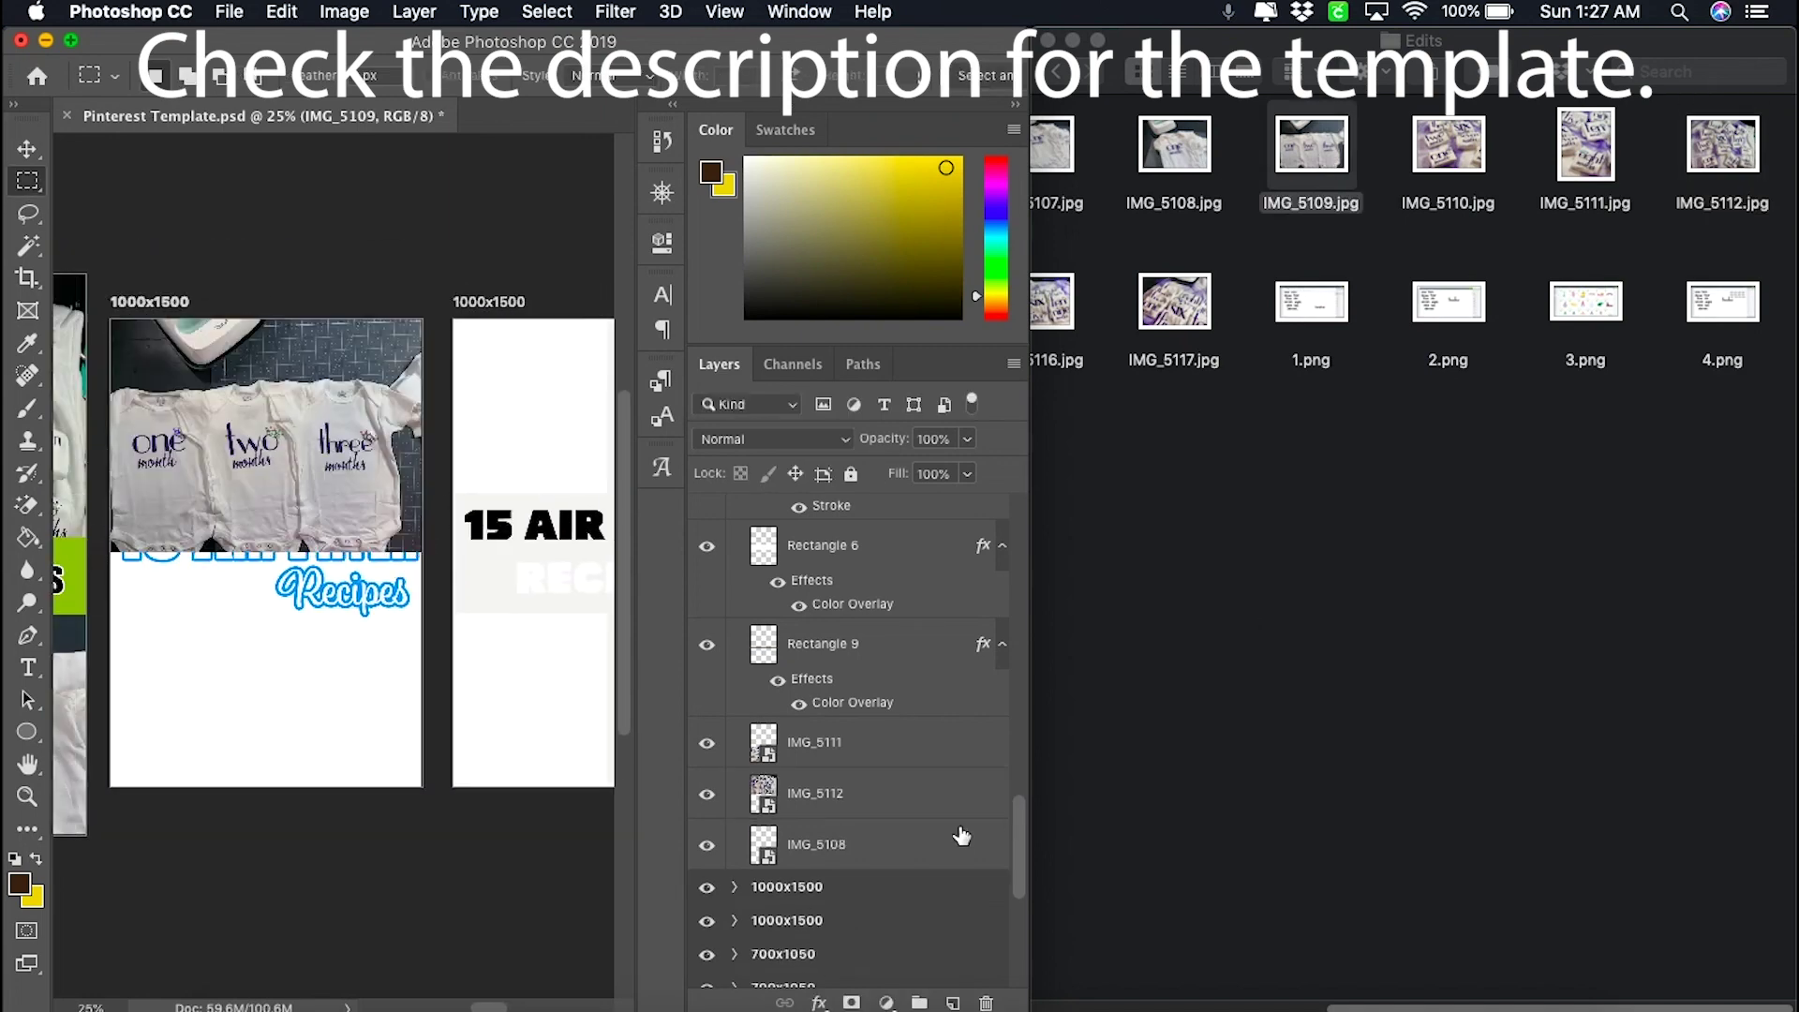
- Collapse the 1200x1800 artboards in the layer list and move the IMG_5109 layer beneath the first 1000x1500 artboard's title texts
{"action": "key", "text": "v"}
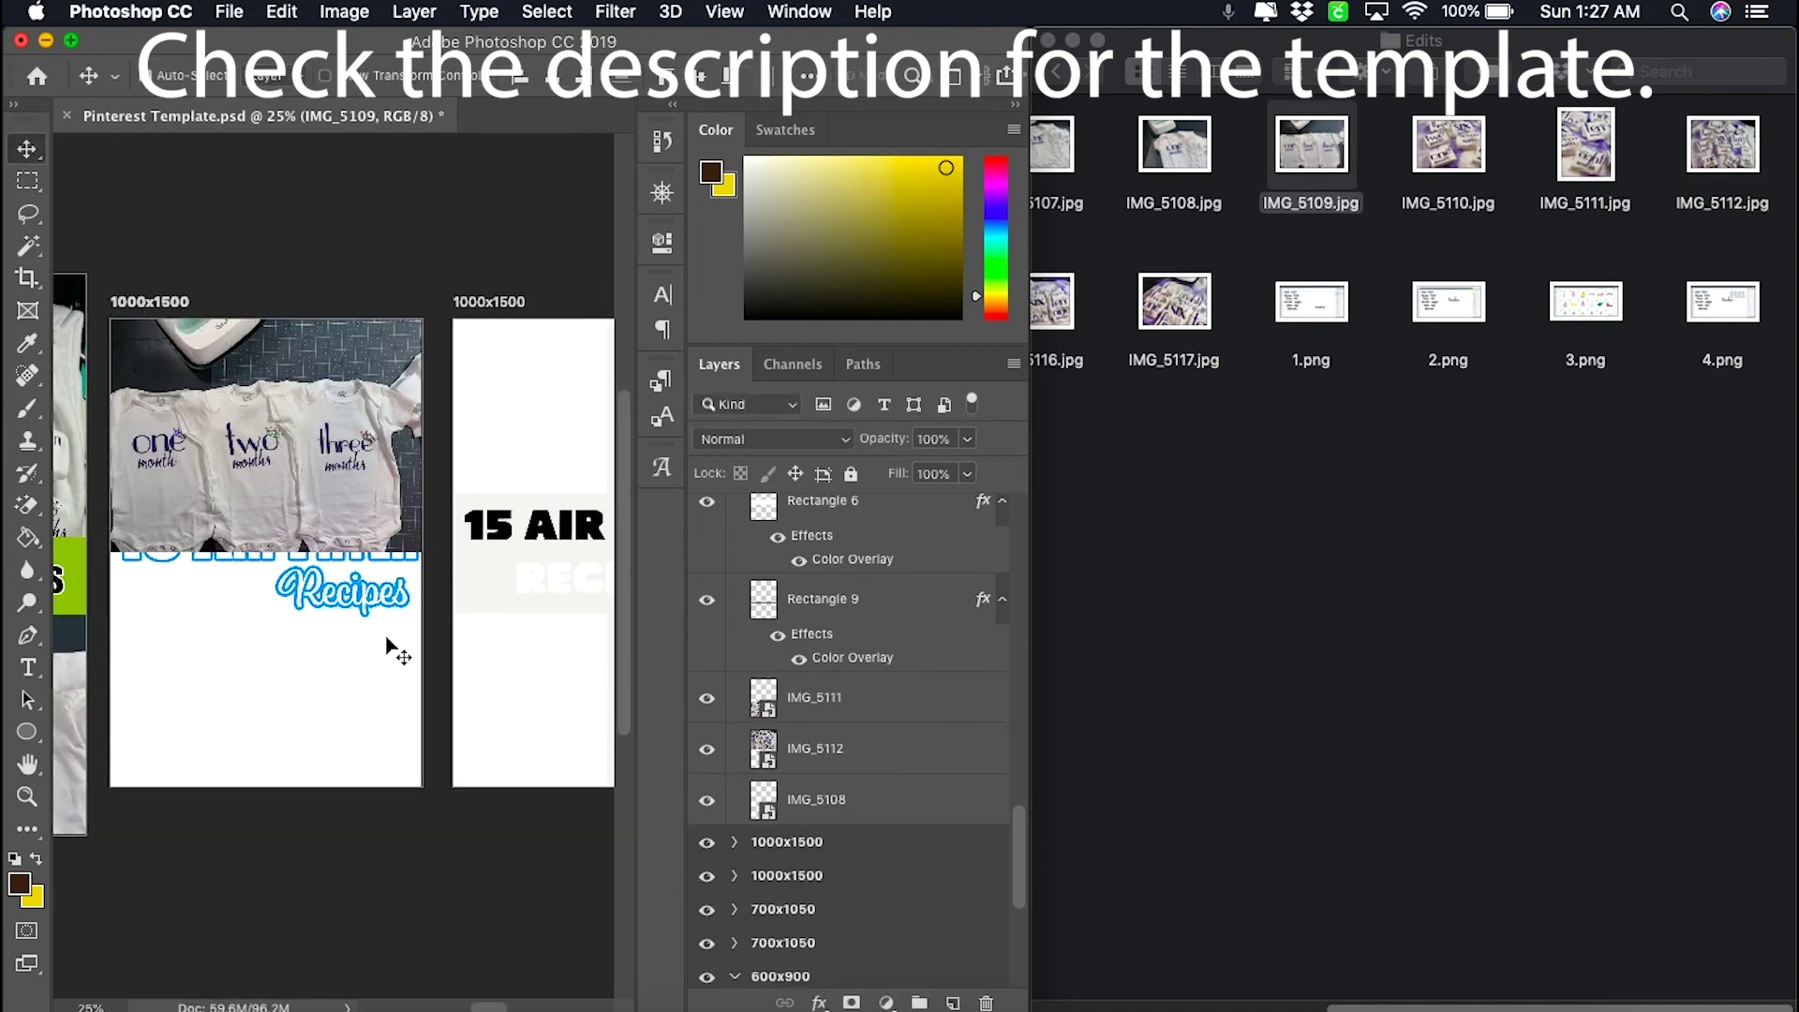
{"action": "left_click", "coordinate": [743, 843]}
{"action": "left_click", "coordinate": [736, 842]}
{"action": "scroll", "coordinate": [740, 750], "scroll_direction": "down", "scroll_amount": 3}
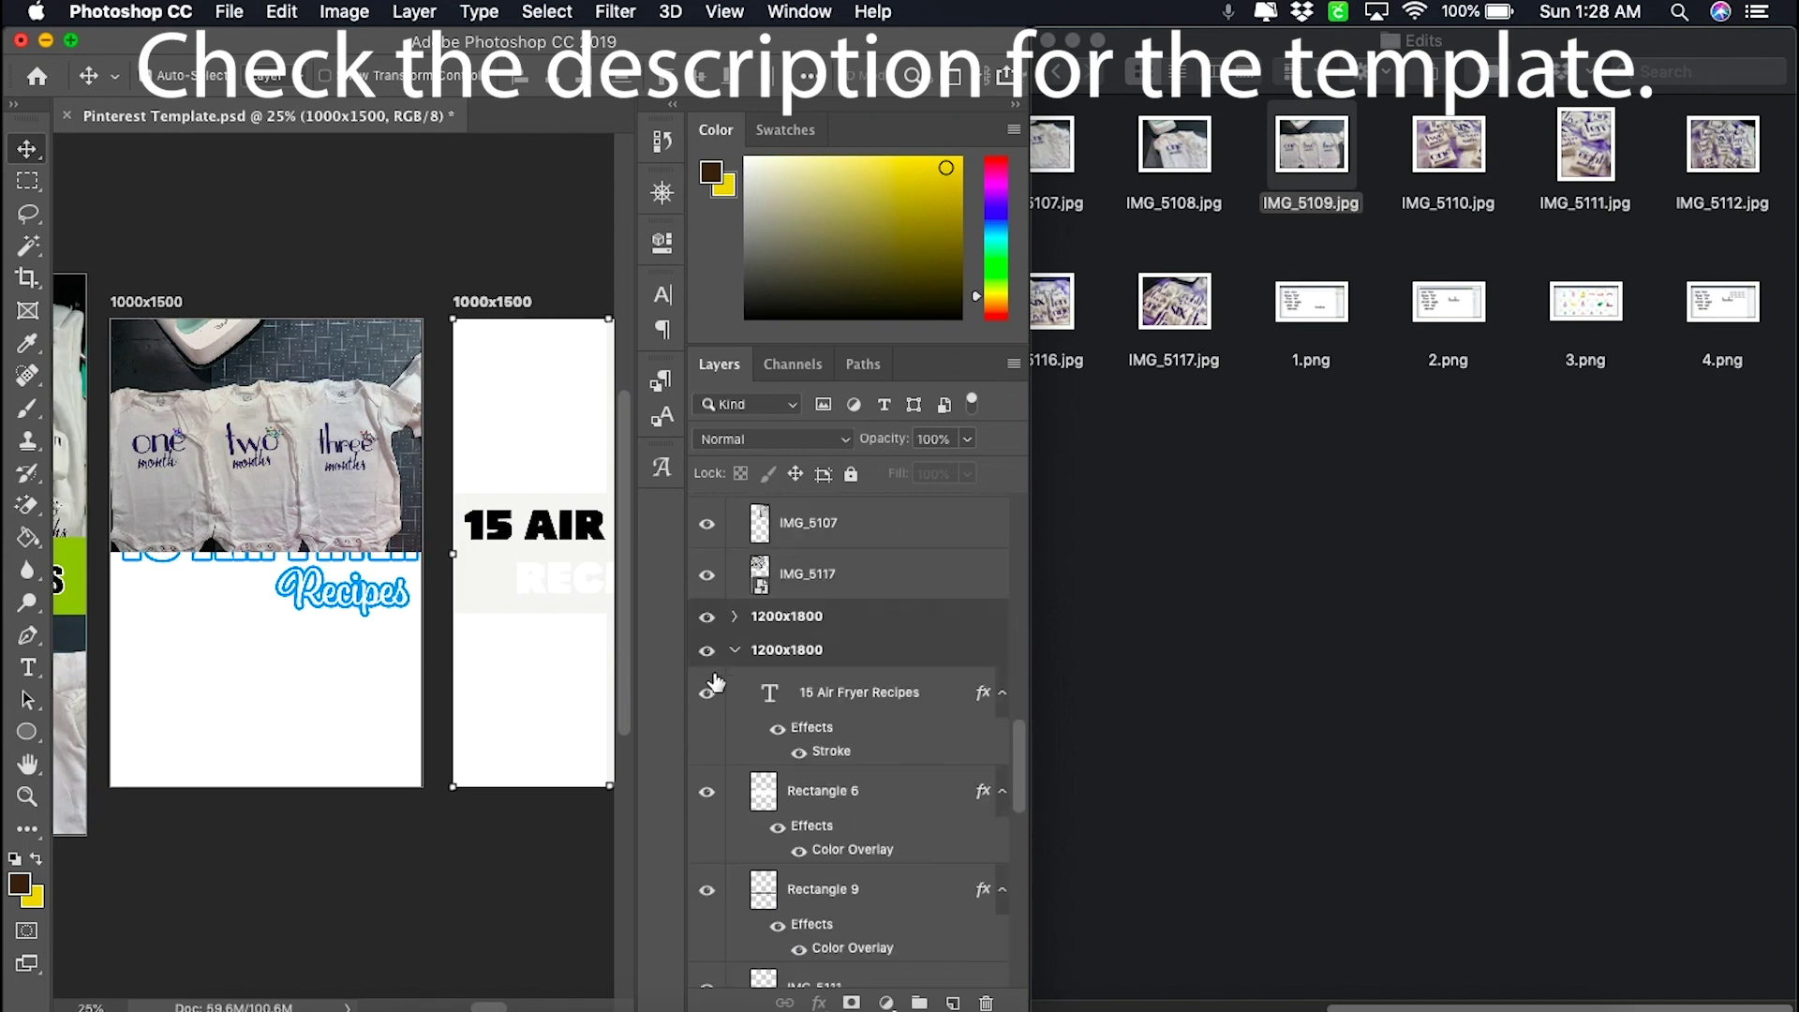
{"action": "left_click", "coordinate": [736, 723]}
{"action": "scroll", "coordinate": [737, 723], "scroll_direction": "down", "scroll_amount": 3}
{"action": "left_click", "coordinate": [734, 637]}
- Place IMG_5110.jpg across the lower half of the first 1000x1500 artboard and move its layer beneath the Recipes text
{"action": "left_click_drag", "start_coordinate": [1449, 145], "coordinate": [143, 602]}
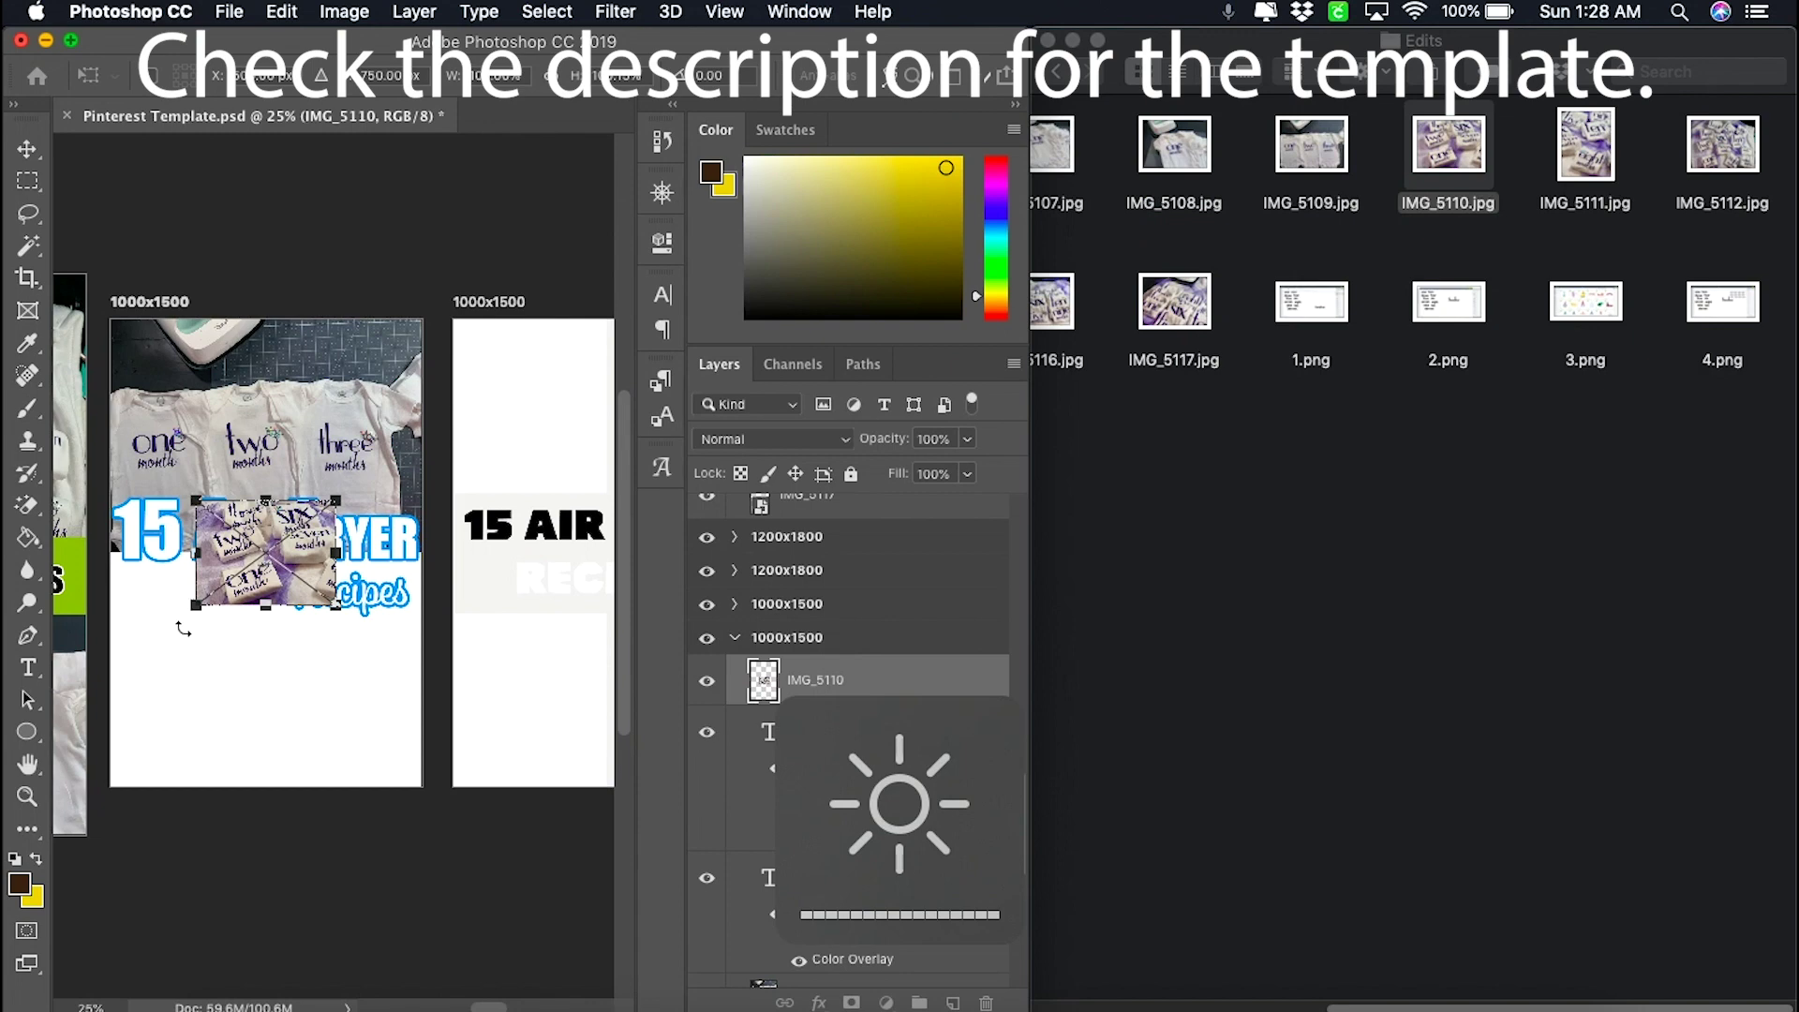
{"action": "left_click_drag", "start_coordinate": [372, 605], "coordinate": [459, 786]}
{"action": "key", "text": "Return"}
{"action": "left_click_drag", "start_coordinate": [815, 679], "coordinate": [852, 974]}
- Place IMG_5111.jpg in the second 1000x1500 artboard's lower-left photo slot and move its layer beneath Rectangle 7
{"action": "scroll", "coordinate": [394, 783], "scroll_direction": "right", "scroll_amount": 3}
{"action": "scroll", "coordinate": [387, 778], "scroll_direction": "right", "scroll_amount": 2}
{"action": "left_click_drag", "start_coordinate": [1586, 145], "coordinate": [206, 609]}
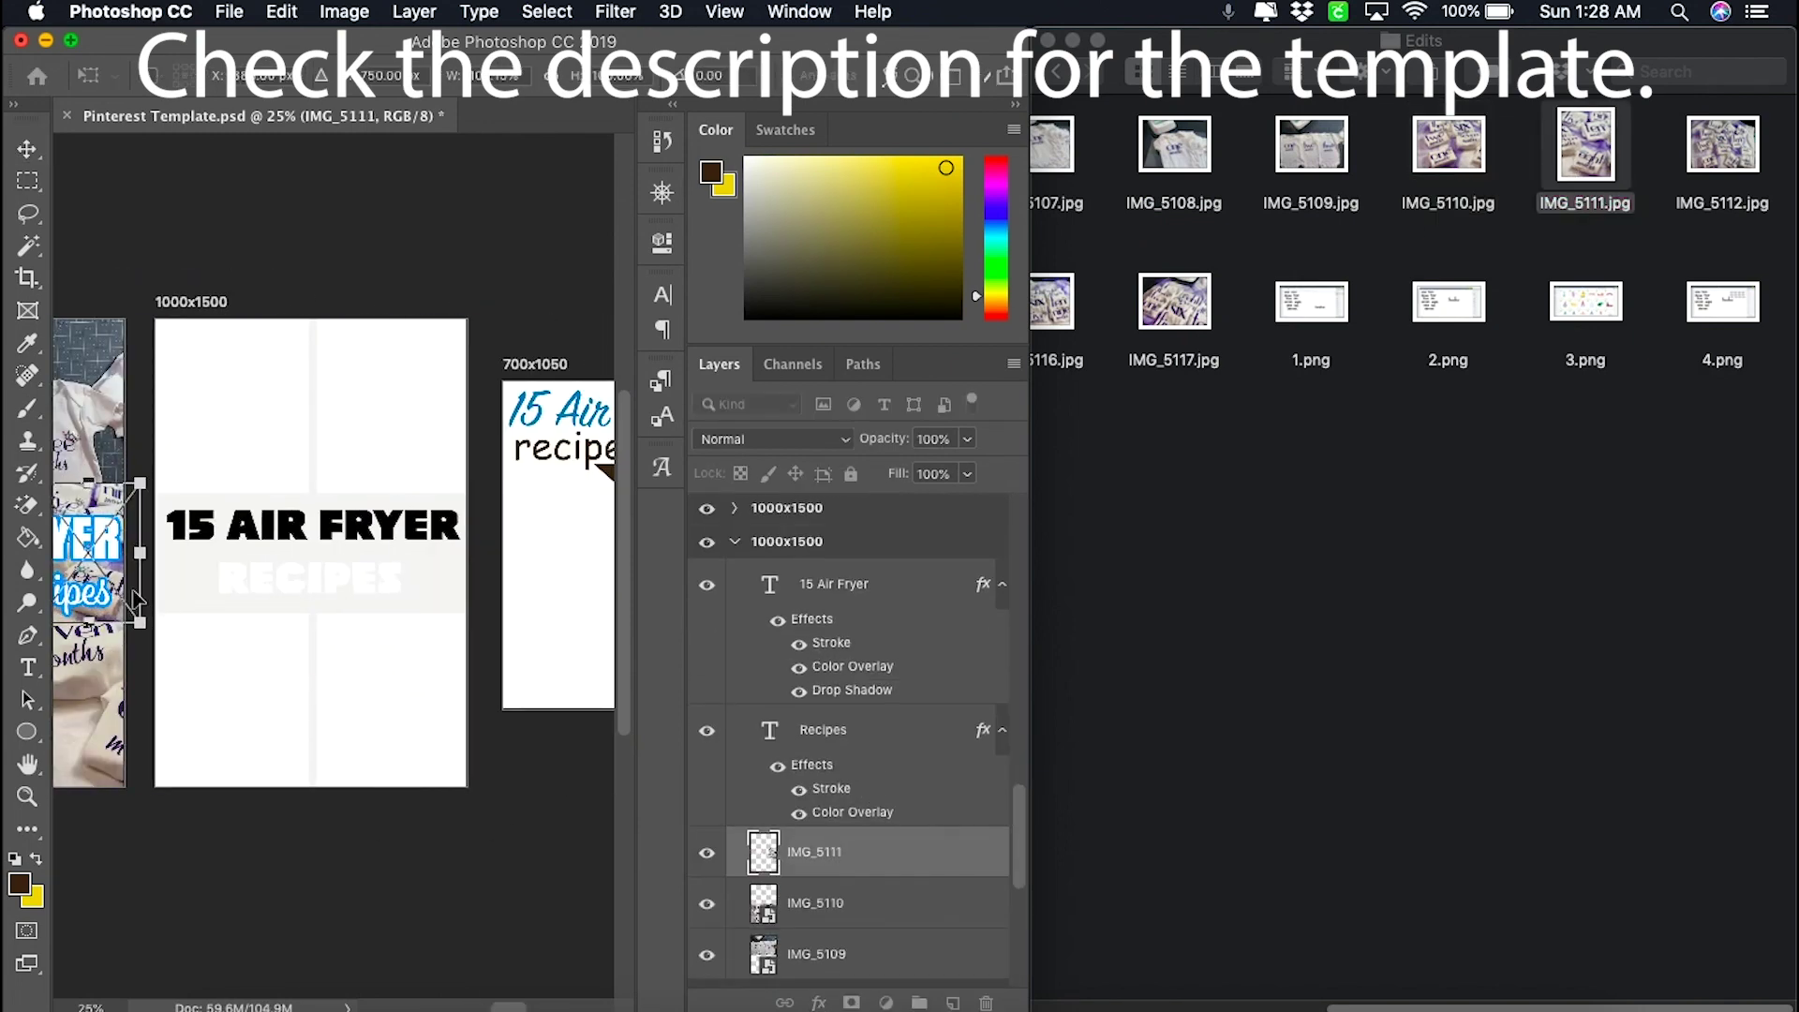
{"action": "left_click_drag", "start_coordinate": [262, 690], "coordinate": [291, 727]}
{"action": "key", "text": "Return"}
{"action": "left_click_drag", "start_coordinate": [814, 591], "coordinate": [824, 854]}
{"action": "left_click_drag", "start_coordinate": [291, 656], "coordinate": [291, 689]}
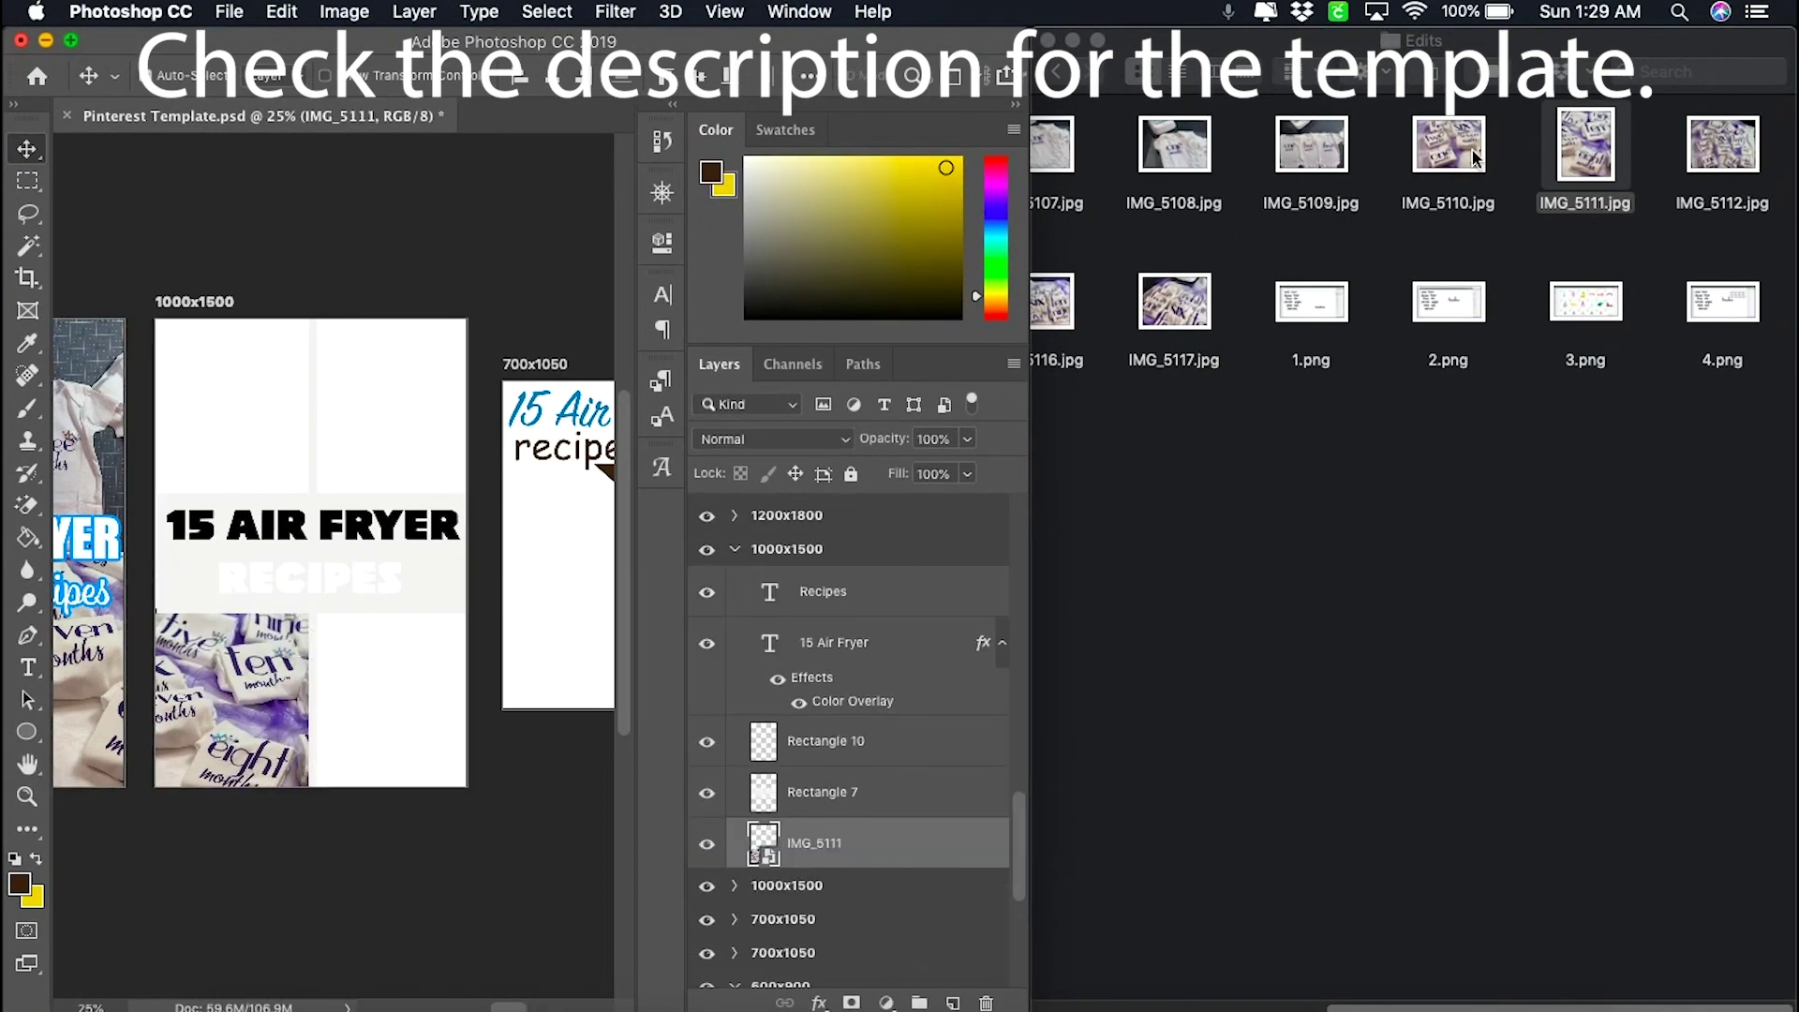
- Place IMG_5111.jpg again in the second 1000x1500 artboard, scaled and positioned to fill the upper-right photo slot
{"action": "left_click_drag", "start_coordinate": [1571, 156], "coordinate": [322, 586]}
{"action": "left_click_drag", "start_coordinate": [332, 520], "coordinate": [377, 328]}
{"action": "left_click_drag", "start_coordinate": [421, 465], "coordinate": [480, 525]}
{"action": "key", "text": "Return"}
- Place IMG_5105.jpg in the second 1000x1500 artboard, scaled to fill the upper-left photo slot
{"action": "scroll", "coordinate": [1241, 436], "scroll_direction": "left", "scroll_amount": 10}
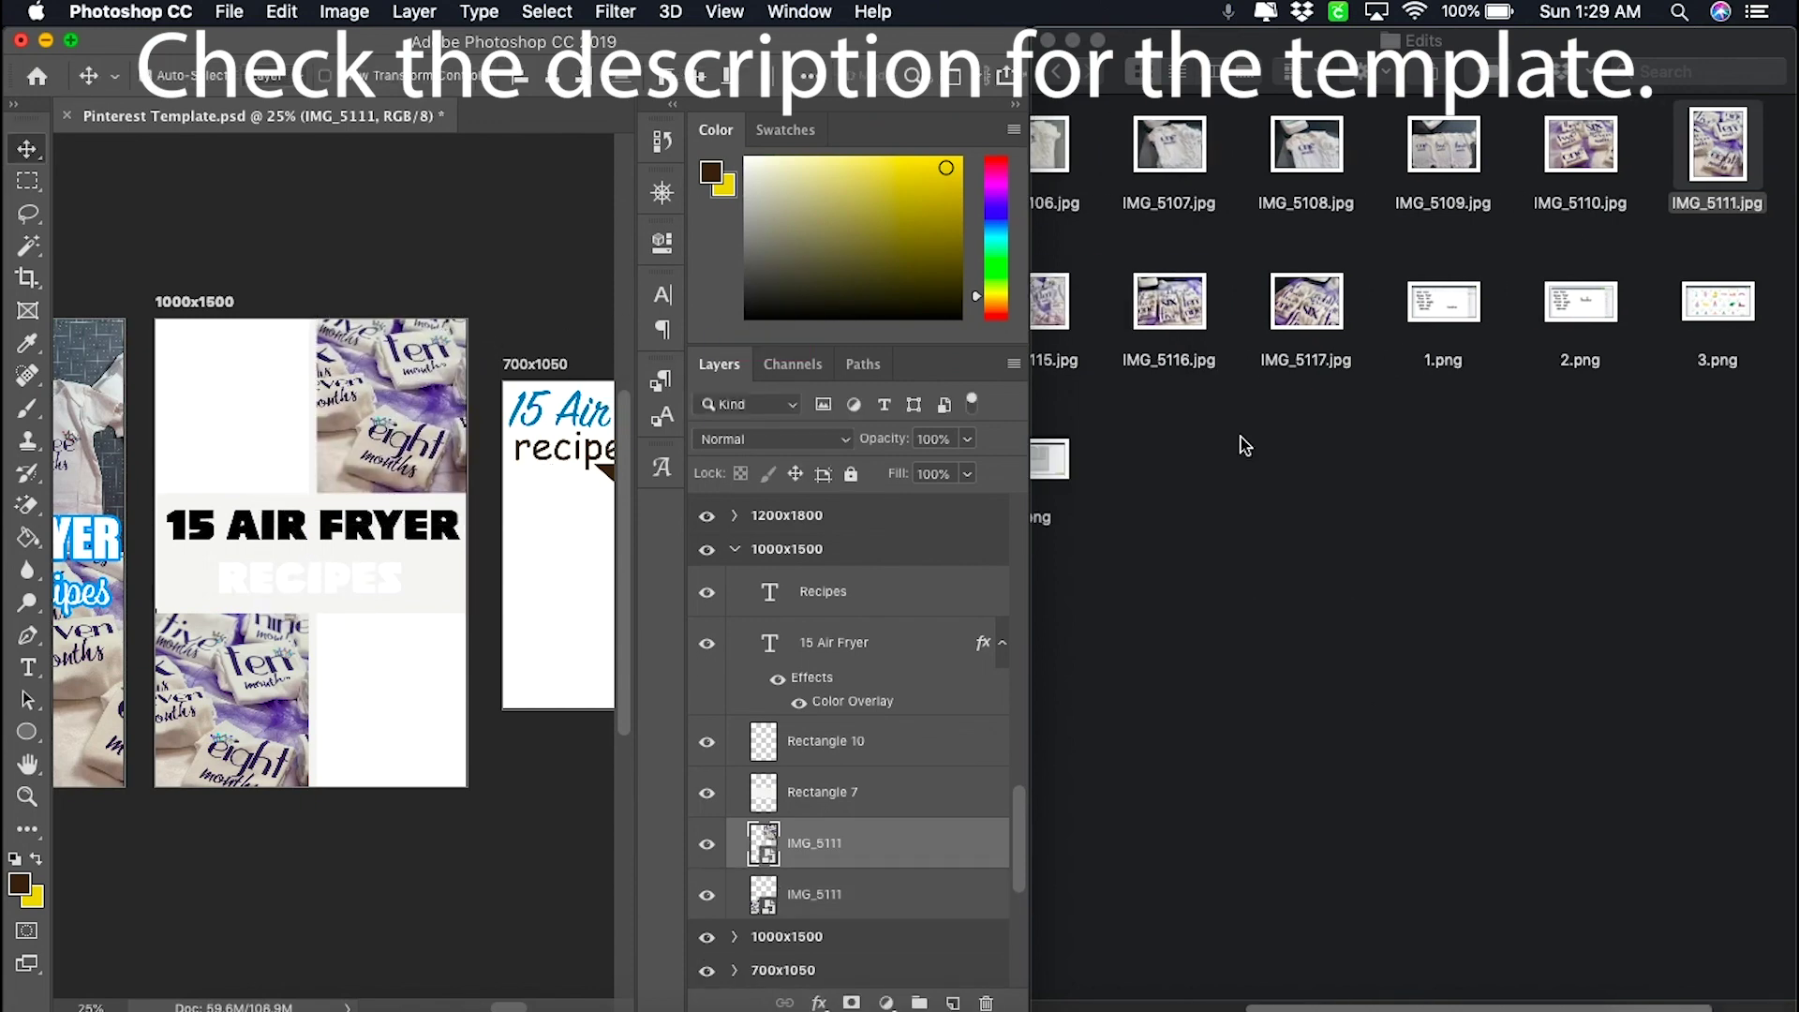
{"action": "left_click_drag", "start_coordinate": [1240, 146], "coordinate": [201, 385]}
{"action": "left_click_drag", "start_coordinate": [263, 464], "coordinate": [309, 492]}
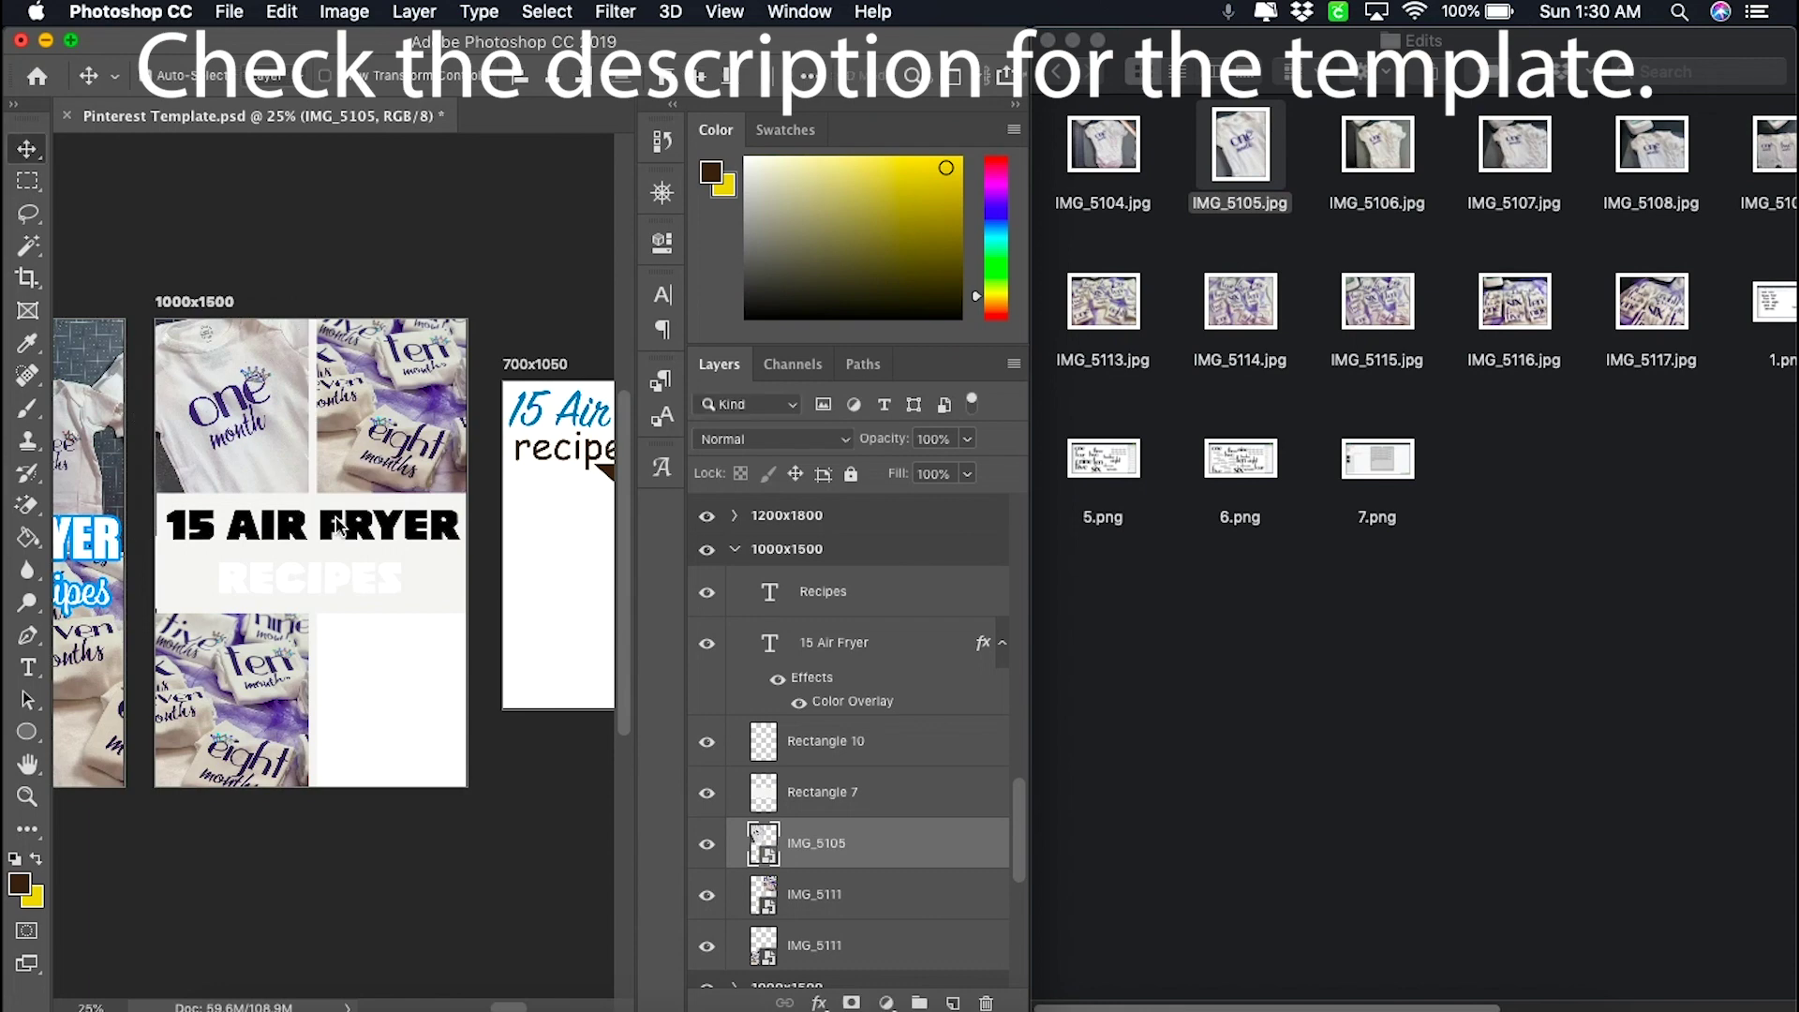
{"action": "key", "text": "Return"}
- Place IMG_5109.jpg in the second 1000x1500 artboard's lower-right photo slot and move its layer to the bottom of the artboard
{"action": "scroll", "coordinate": [1444, 229], "scroll_direction": "right", "scroll_amount": 5}
{"action": "left_click_drag", "start_coordinate": [1451, 150], "coordinate": [347, 712]}
{"action": "left_click_drag", "start_coordinate": [172, 562], "coordinate": [122, 554]}
{"action": "key", "text": "Return"}
{"action": "mouse_move", "coordinate": [815, 843]}
{"action": "left_mouse_down"}
{"action": "mouse_move", "coordinate": [816, 937]}
{"action": "mouse_move", "coordinate": [815, 820]}
{"action": "left_mouse_up"}
- Place IMG_5115.jpg in the first 700x1050 artboard, enlarged to fill it, and move its layer beneath Rectangle 11
{"action": "scroll", "coordinate": [375, 562], "scroll_direction": "right", "scroll_amount": 5}
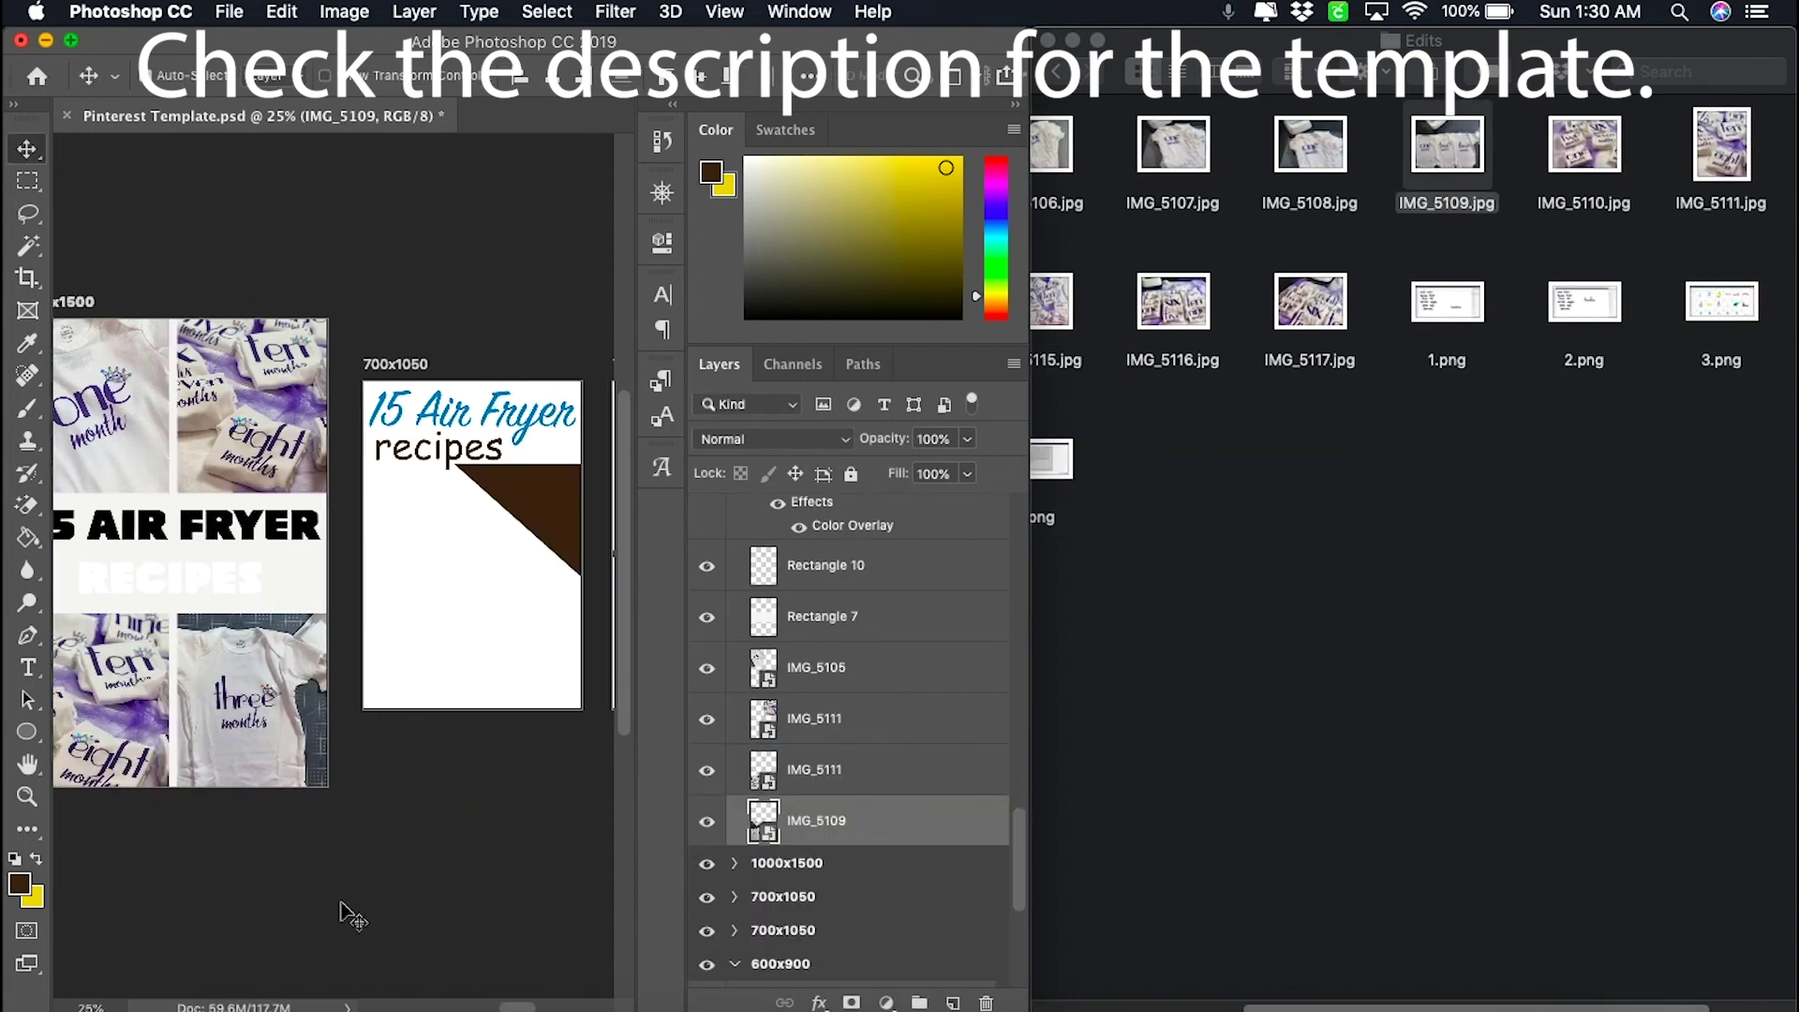
{"action": "scroll", "coordinate": [1706, 167], "scroll_direction": "left", "scroll_amount": 3}
{"action": "left_click_drag", "start_coordinate": [1377, 300], "coordinate": [522, 783]}
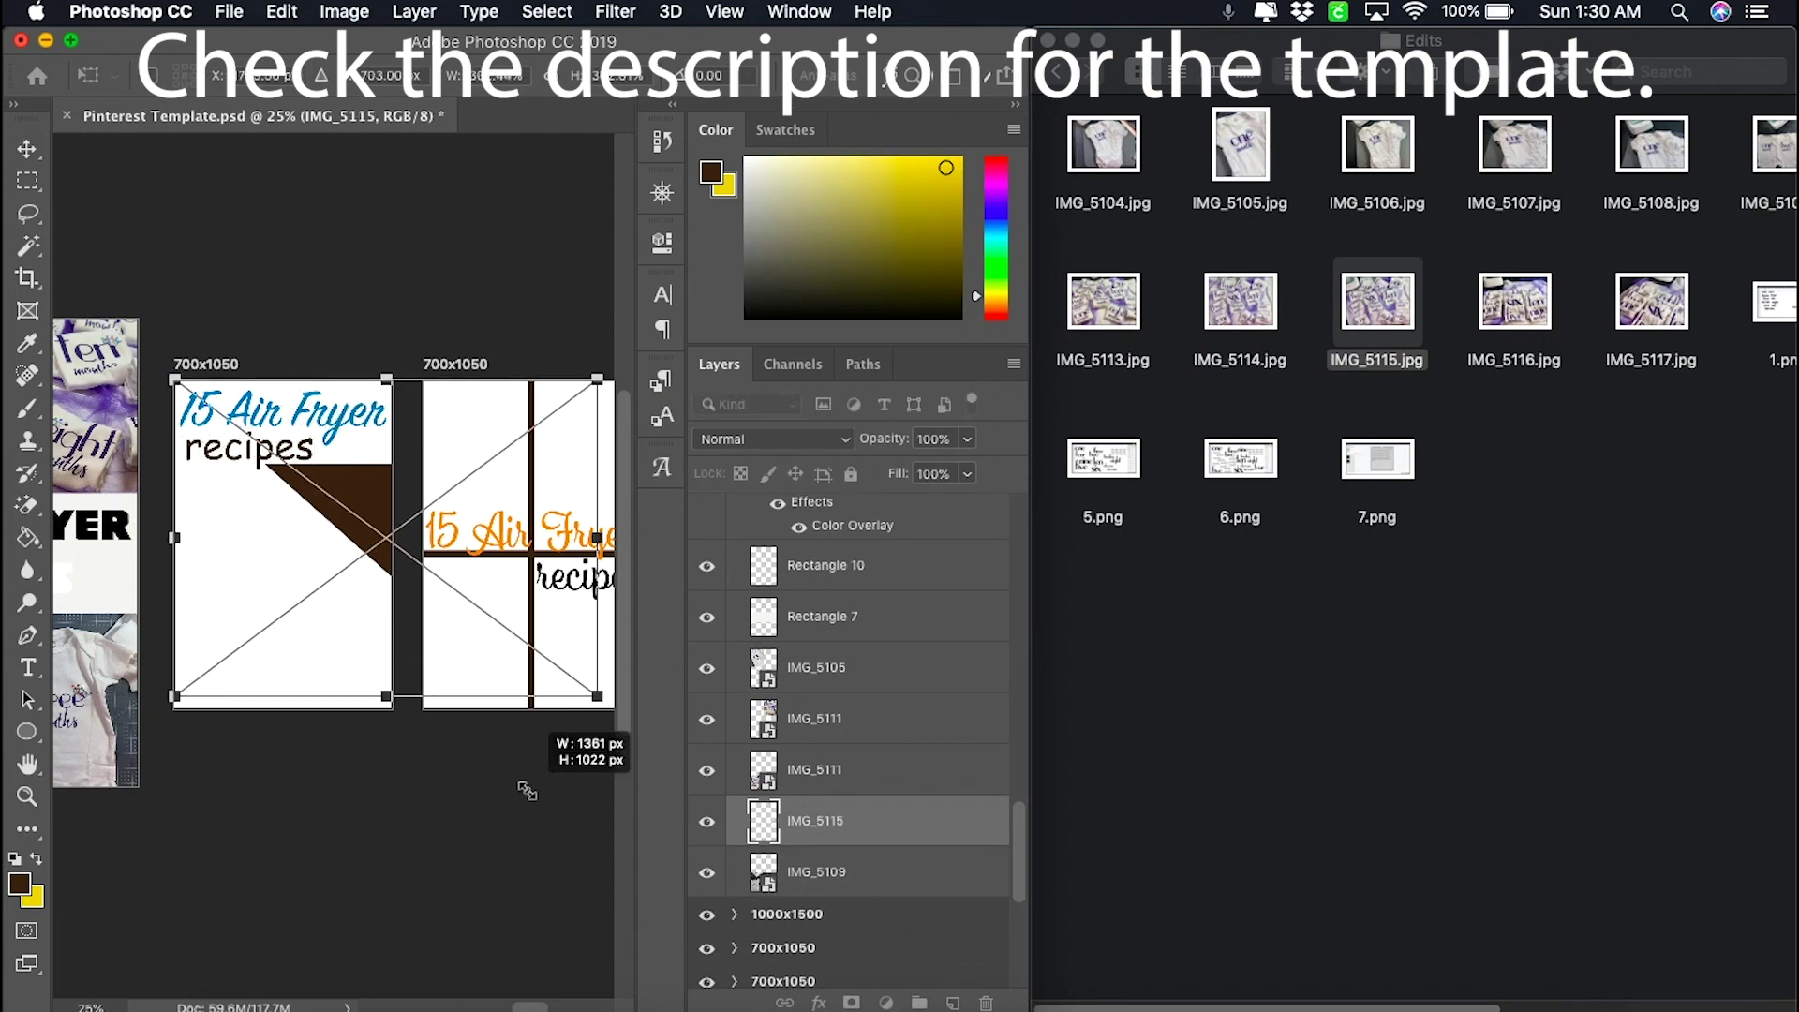
{"action": "key", "text": "Return"}
{"action": "scroll", "coordinate": [739, 844], "scroll_direction": "down", "scroll_amount": 5}
{"action": "left_click_drag", "start_coordinate": [816, 638], "coordinate": [872, 712]}
- Place IMG_5105.jpg in the lower-right slot and IMG_5106.jpg in the upper-left slot of the second 700x1050 artboard
{"action": "scroll", "coordinate": [573, 757], "scroll_direction": "right", "scroll_amount": 3}
{"action": "left_click_drag", "start_coordinate": [1240, 145], "coordinate": [388, 647]}
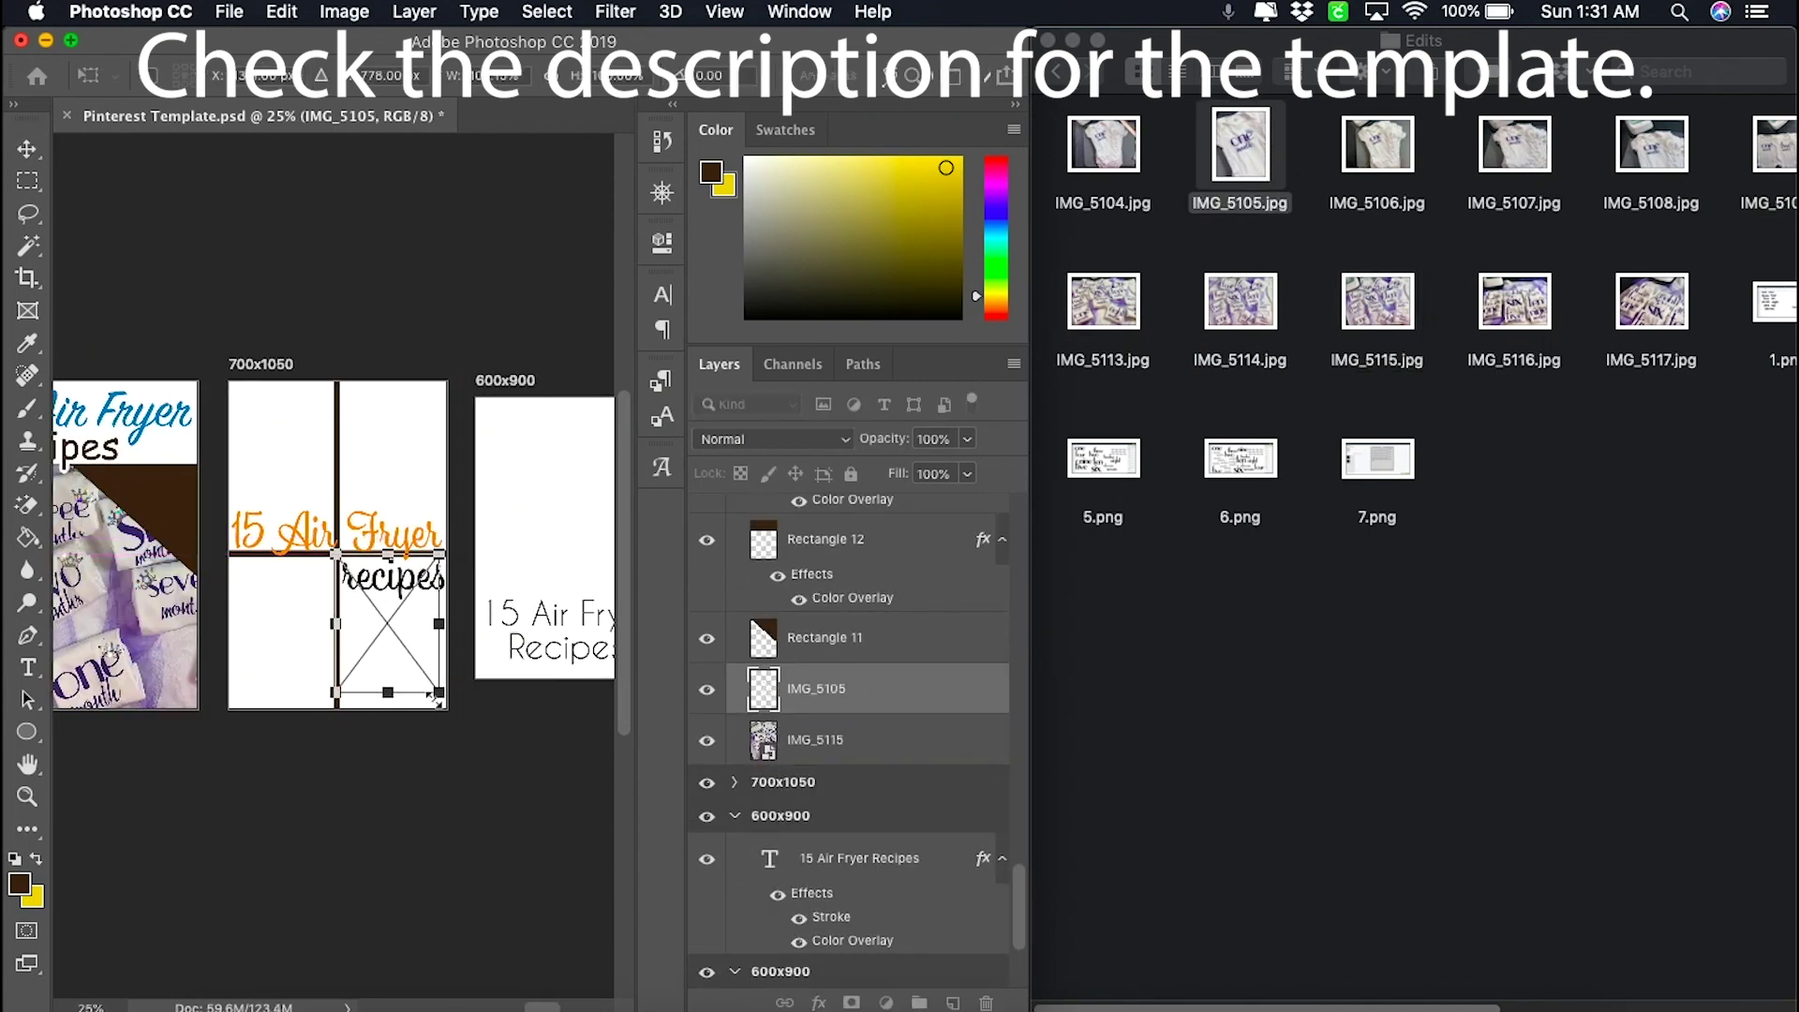
{"action": "key", "text": "Return"}
{"action": "left_click_drag", "start_coordinate": [1377, 145], "coordinate": [300, 464]}
{"action": "left_click_drag", "start_coordinate": [425, 553], "coordinate": [382, 602]}
{"action": "key", "text": "Return"}
- Move the IMG_5105 and IMG_5106 layers beneath Rectangle 13 in the second 700x1050 artboard
{"action": "left_click", "coordinate": [734, 731]}
{"action": "double_click", "coordinate": [928, 614]}
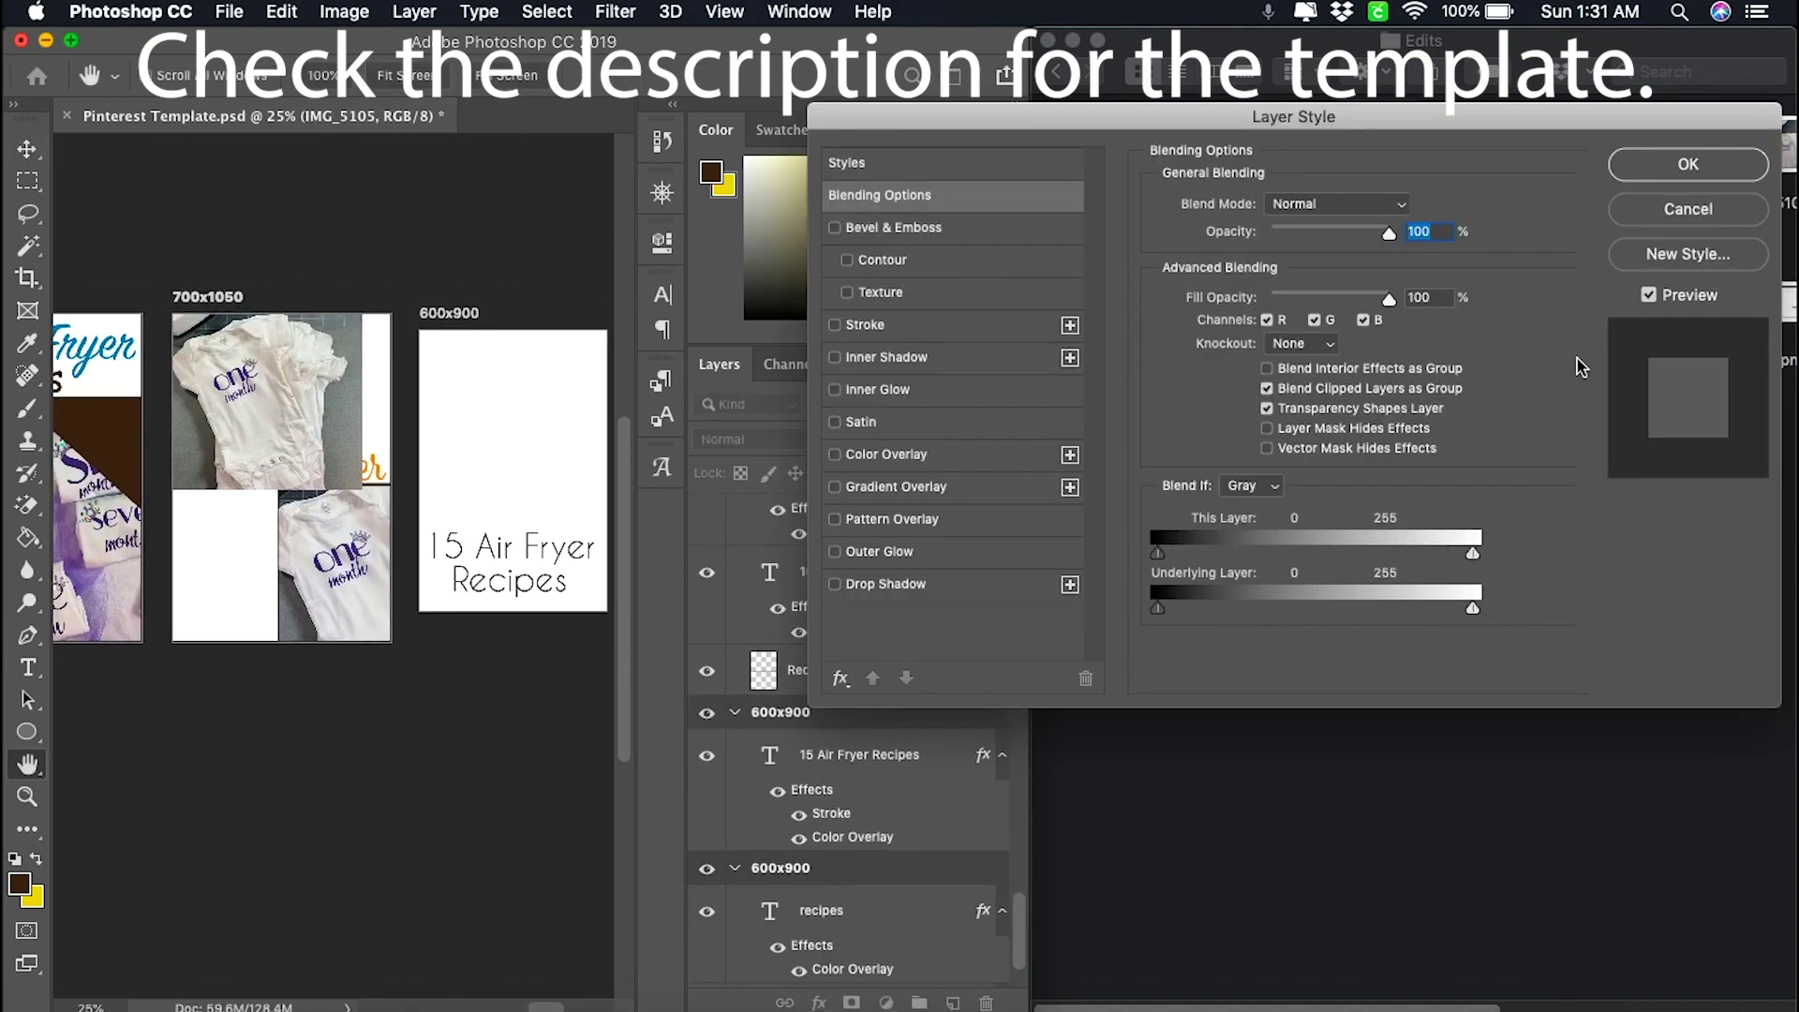
{"action": "key", "text": "Escape"}
{"action": "scroll", "coordinate": [309, 665], "scroll_direction": "left", "scroll_amount": 2}
{"action": "scroll", "coordinate": [843, 563], "scroll_direction": "up", "scroll_amount": 3}
{"action": "left_click", "coordinate": [815, 515], "text": "shift"}
{"action": "left_click_drag", "start_coordinate": [815, 515], "coordinate": [796, 843]}
- Place IMG_5110.jpg in the second 700x1050 artboard, positioned over the upper-right photo slot
{"action": "scroll", "coordinate": [1338, 325], "scroll_direction": "right", "scroll_amount": 2}
{"action": "left_click_drag", "start_coordinate": [1631, 146], "coordinate": [450, 520]}
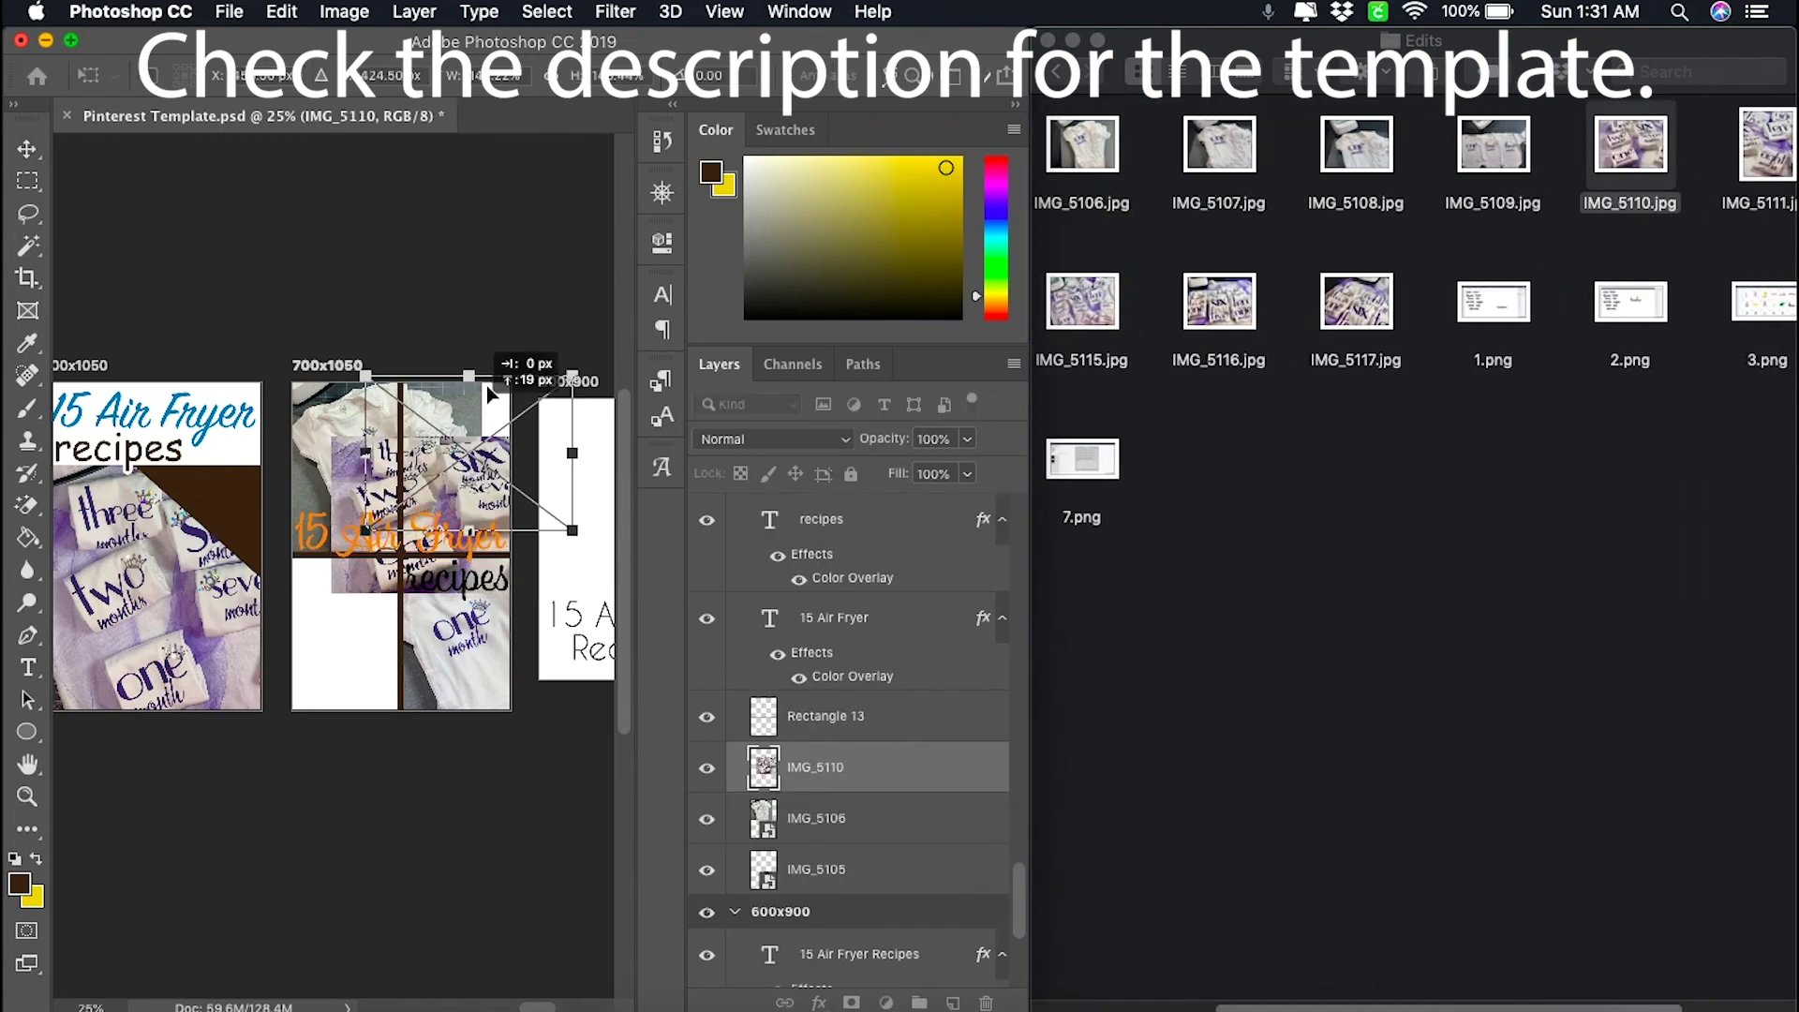
{"action": "left_click_drag", "start_coordinate": [504, 395], "coordinate": [514, 414]}
{"action": "key", "text": "Return"}
- Place and position IMG_5109.jpg in the second 700x1050 artboard and move its layer lower in the stack
{"action": "left_click_drag", "start_coordinate": [1494, 146], "coordinate": [366, 459]}
{"action": "left_click_drag", "start_coordinate": [478, 450], "coordinate": [300, 337]}
{"action": "key", "text": "Return"}
{"action": "left_click_drag", "start_coordinate": [873, 785], "coordinate": [863, 843]}
- Place IMG_5108.jpg in the first 600x900 artboard, enlarged to fill it behind the title text
{"action": "left_click_drag", "start_coordinate": [1767, 145], "coordinate": [339, 618]}
{"action": "scroll", "coordinate": [375, 562], "scroll_direction": "right", "scroll_amount": 5}
{"action": "left_click_drag", "start_coordinate": [1354, 160], "coordinate": [242, 583]}
- Place IMG_5111.jpg in the second 600x900 artboard, filling it, and move its layer beneath the 15 Air Fryer text
{"action": "left_click_drag", "start_coordinate": [1767, 145], "coordinate": [497, 469]}
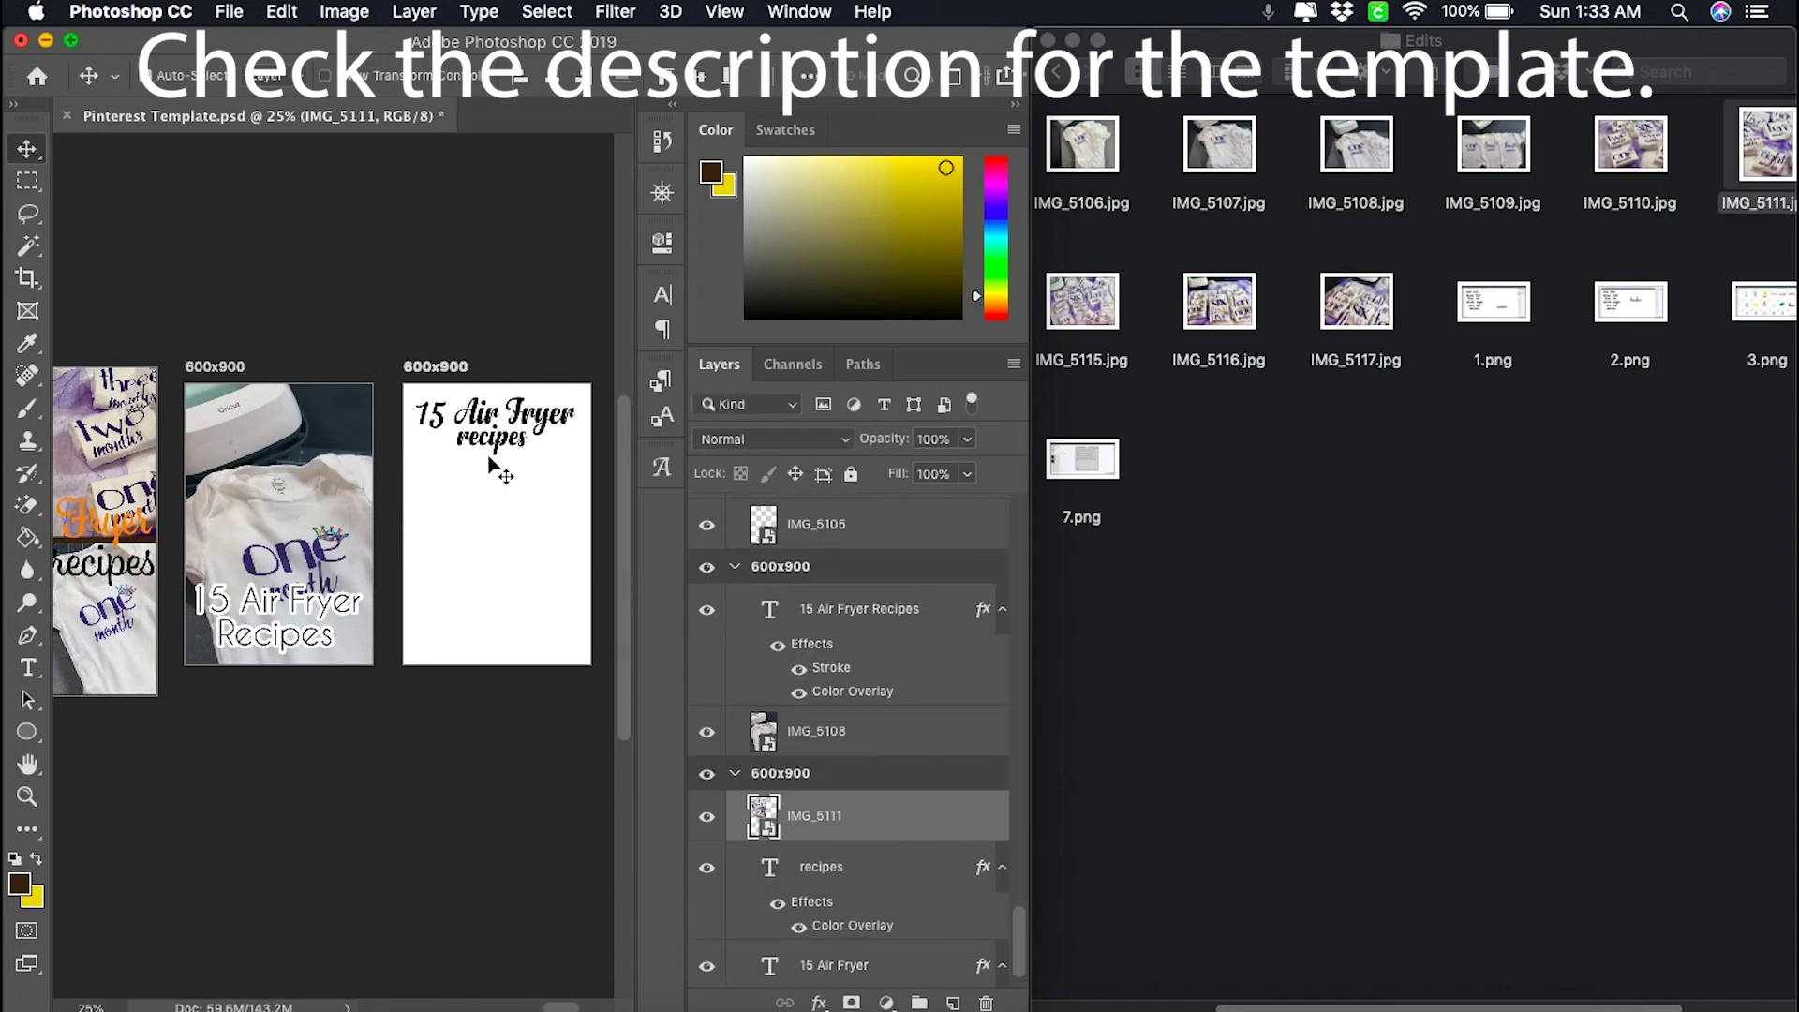
{"action": "left_click_drag", "start_coordinate": [763, 815], "coordinate": [811, 979]}
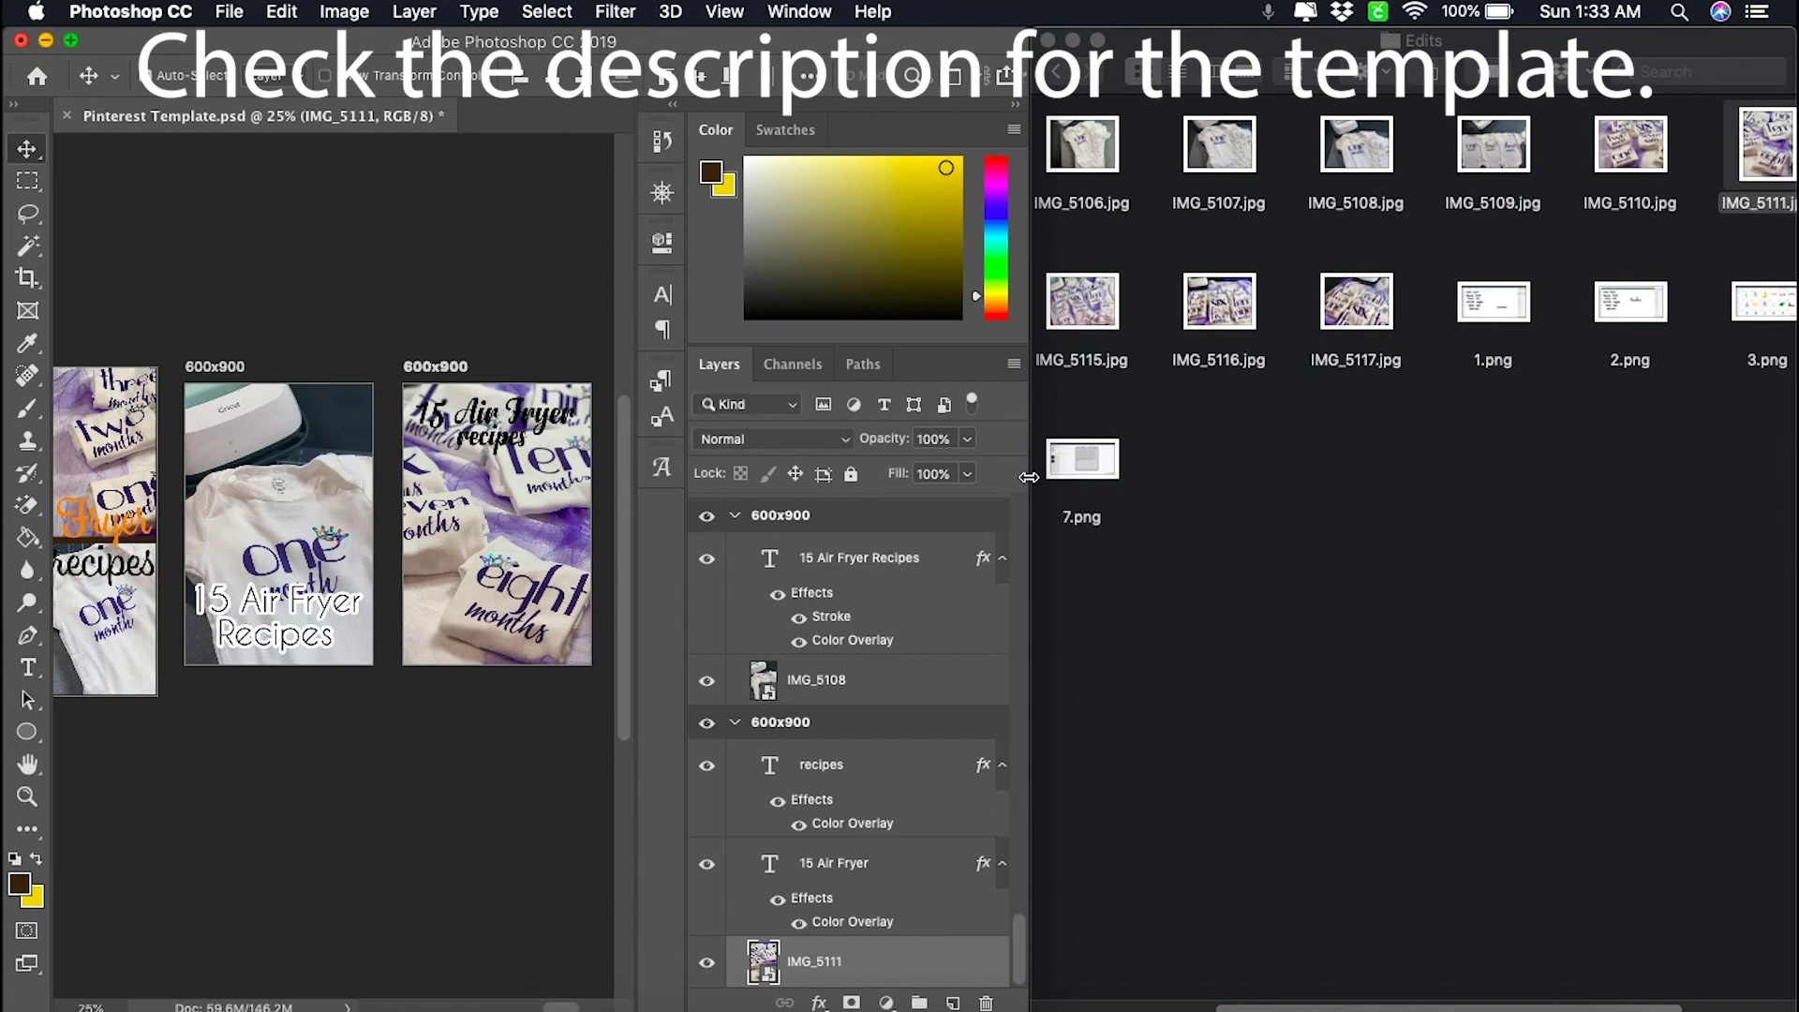
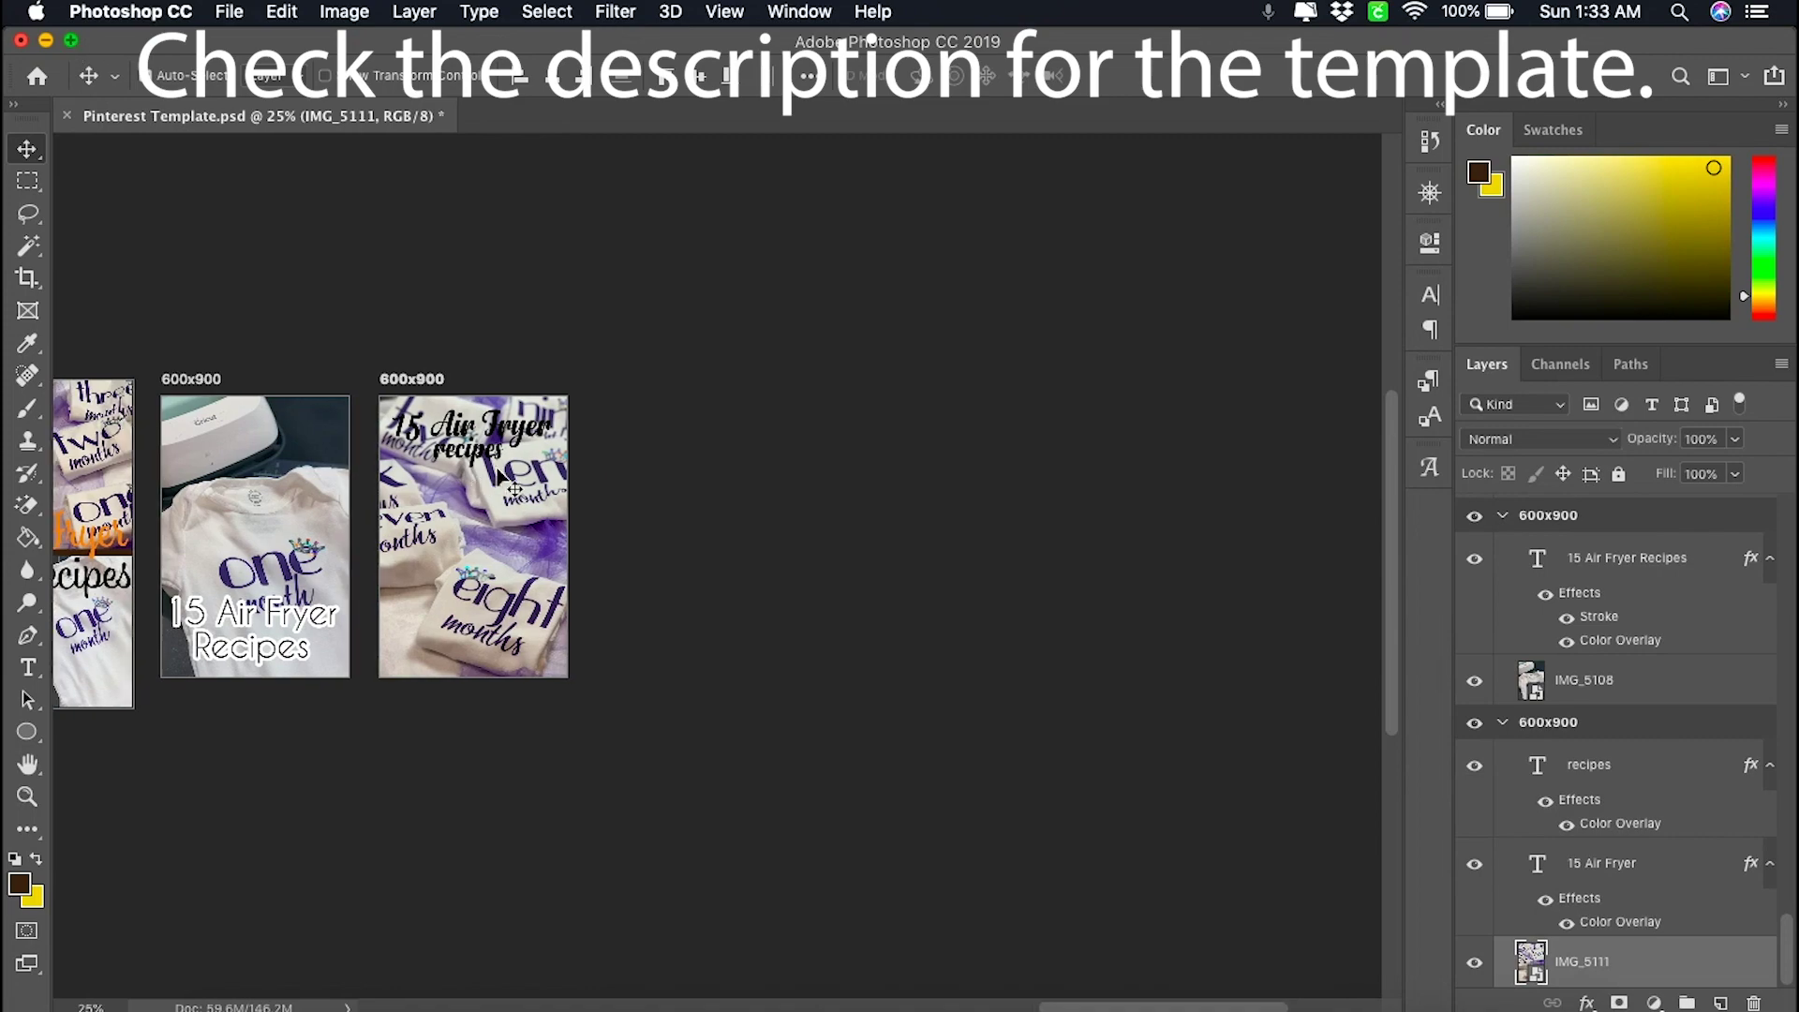
- Find and replace every "15 Air Fryer" with "Cricut Baba" across all text layers of the template
{"action": "scroll", "coordinate": [506, 483], "scroll_direction": "left", "scroll_amount": 15}
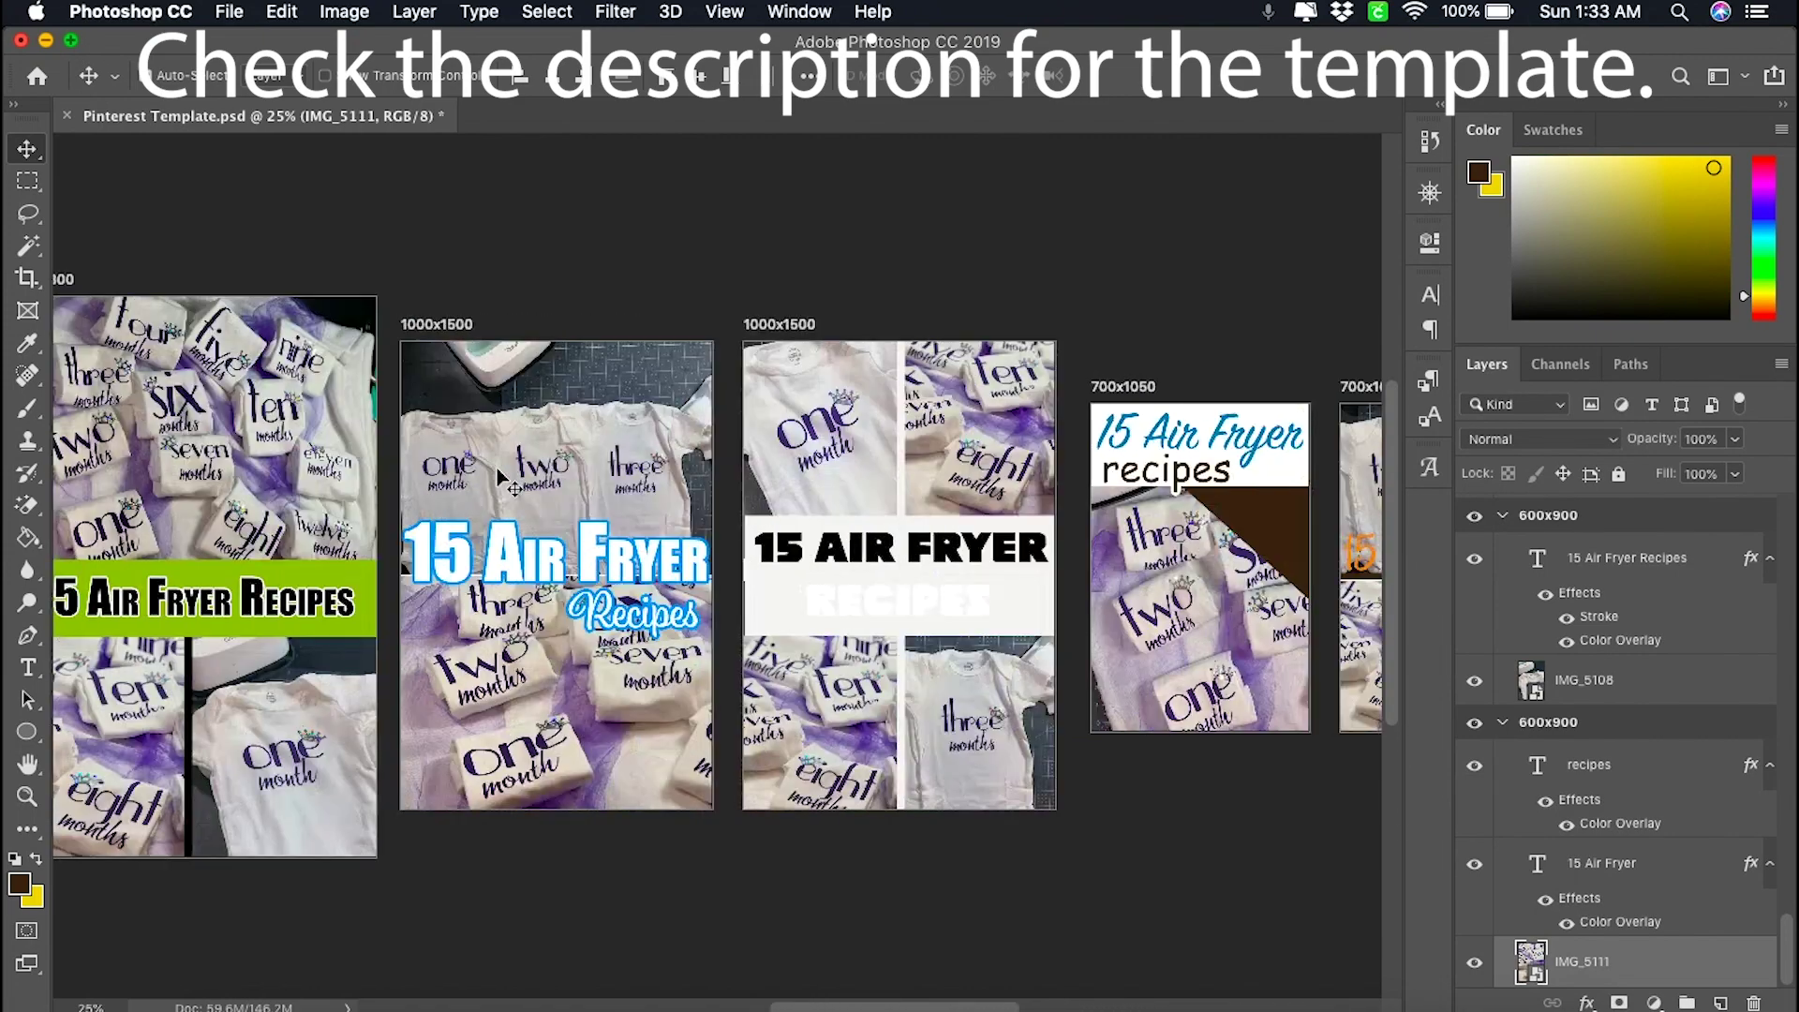
{"action": "scroll", "coordinate": [506, 481], "scroll_direction": "left", "scroll_amount": 20}
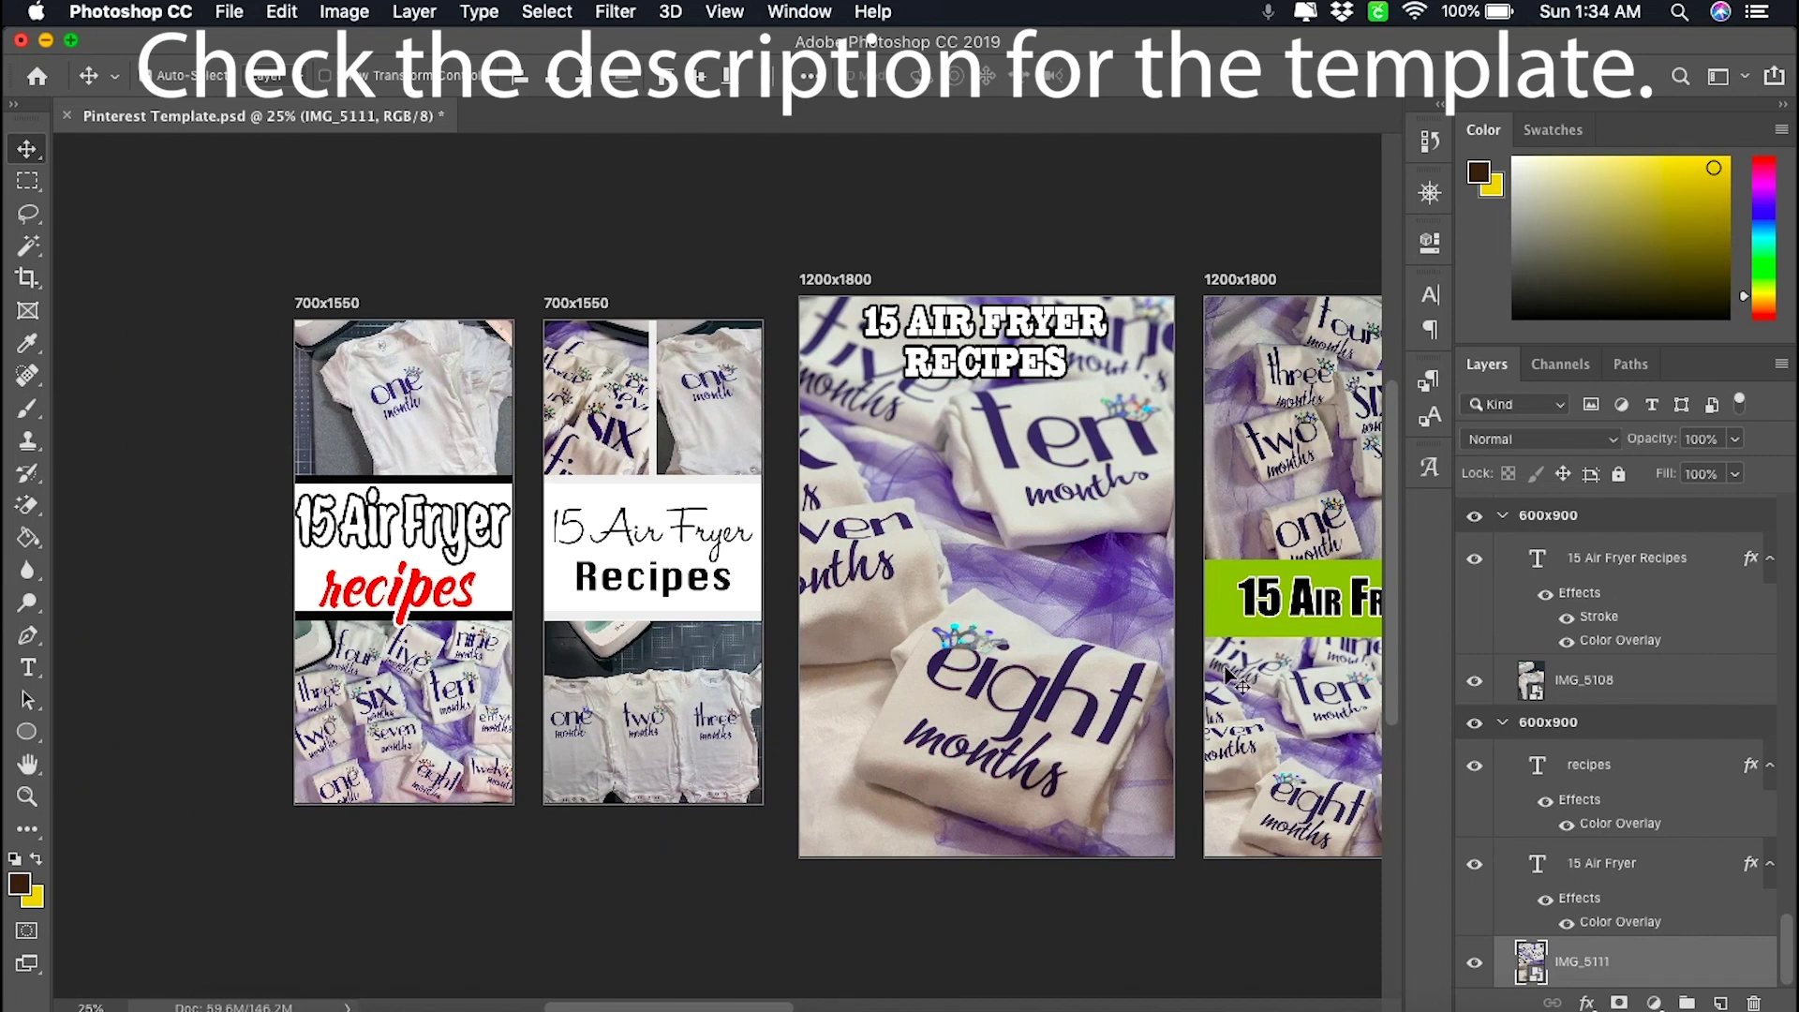
{"action": "left_click", "coordinate": [383, 542]}
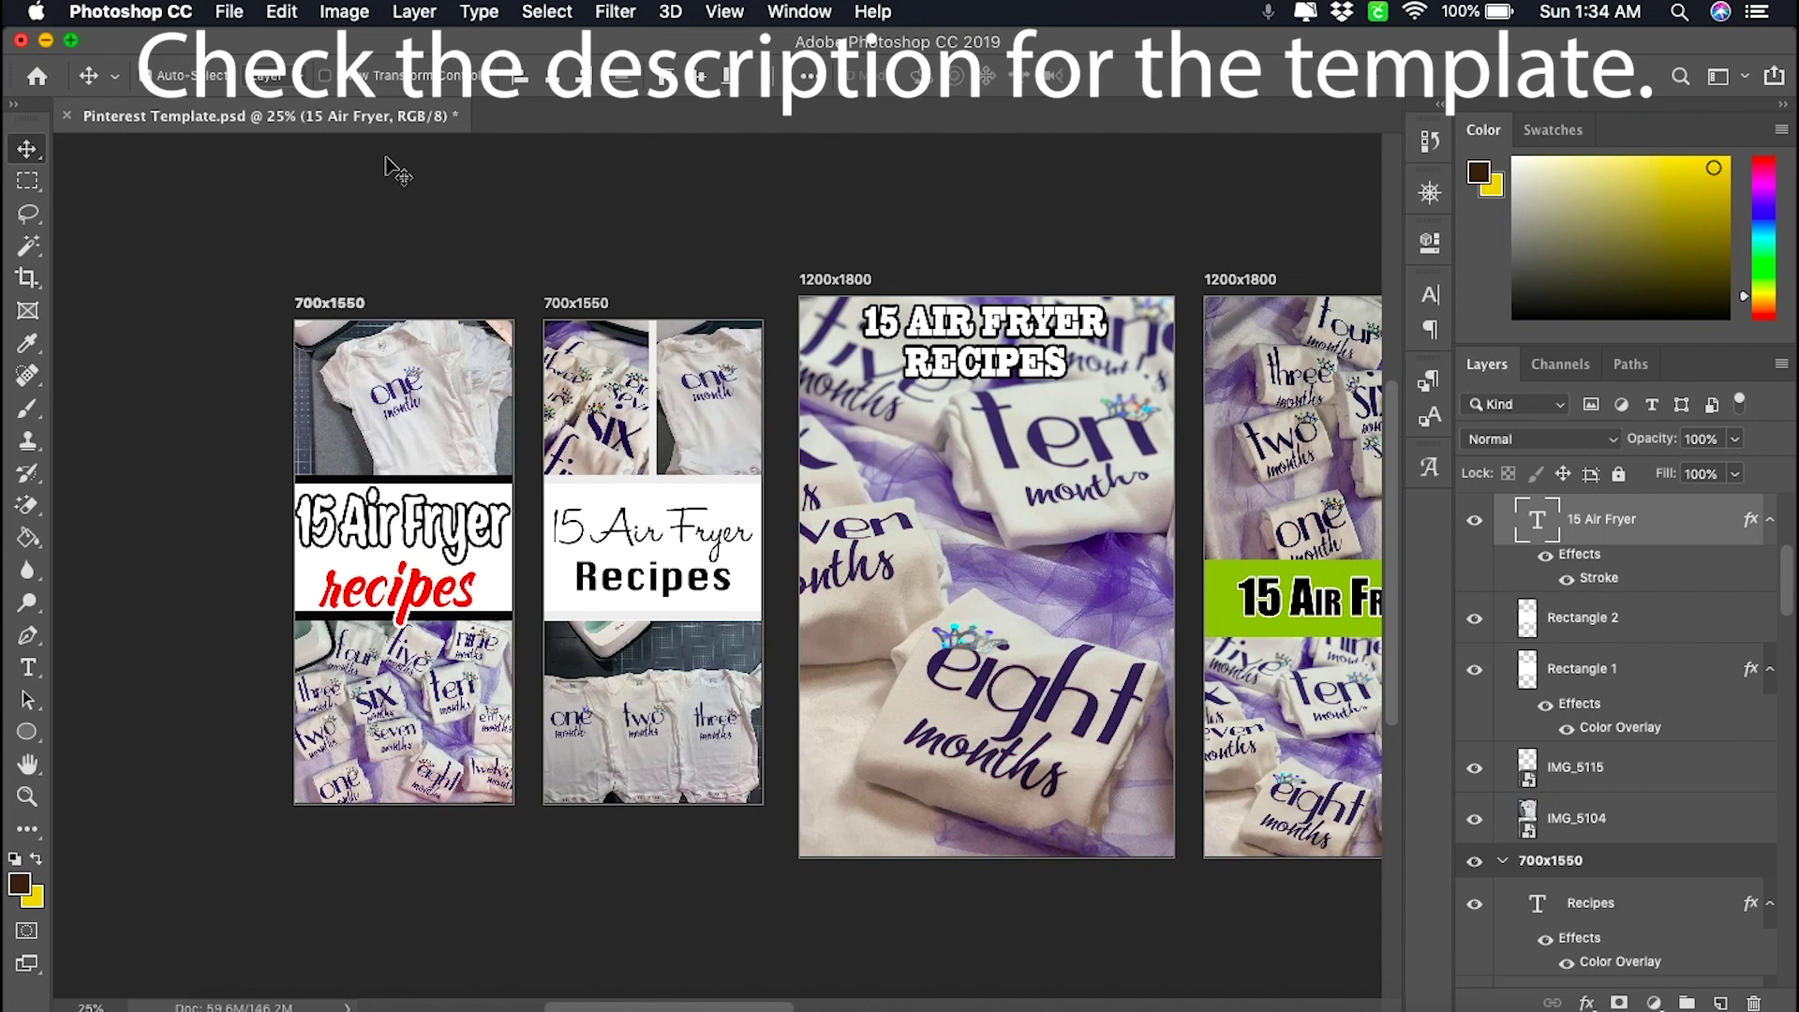
{"action": "left_click", "coordinate": [283, 13]}
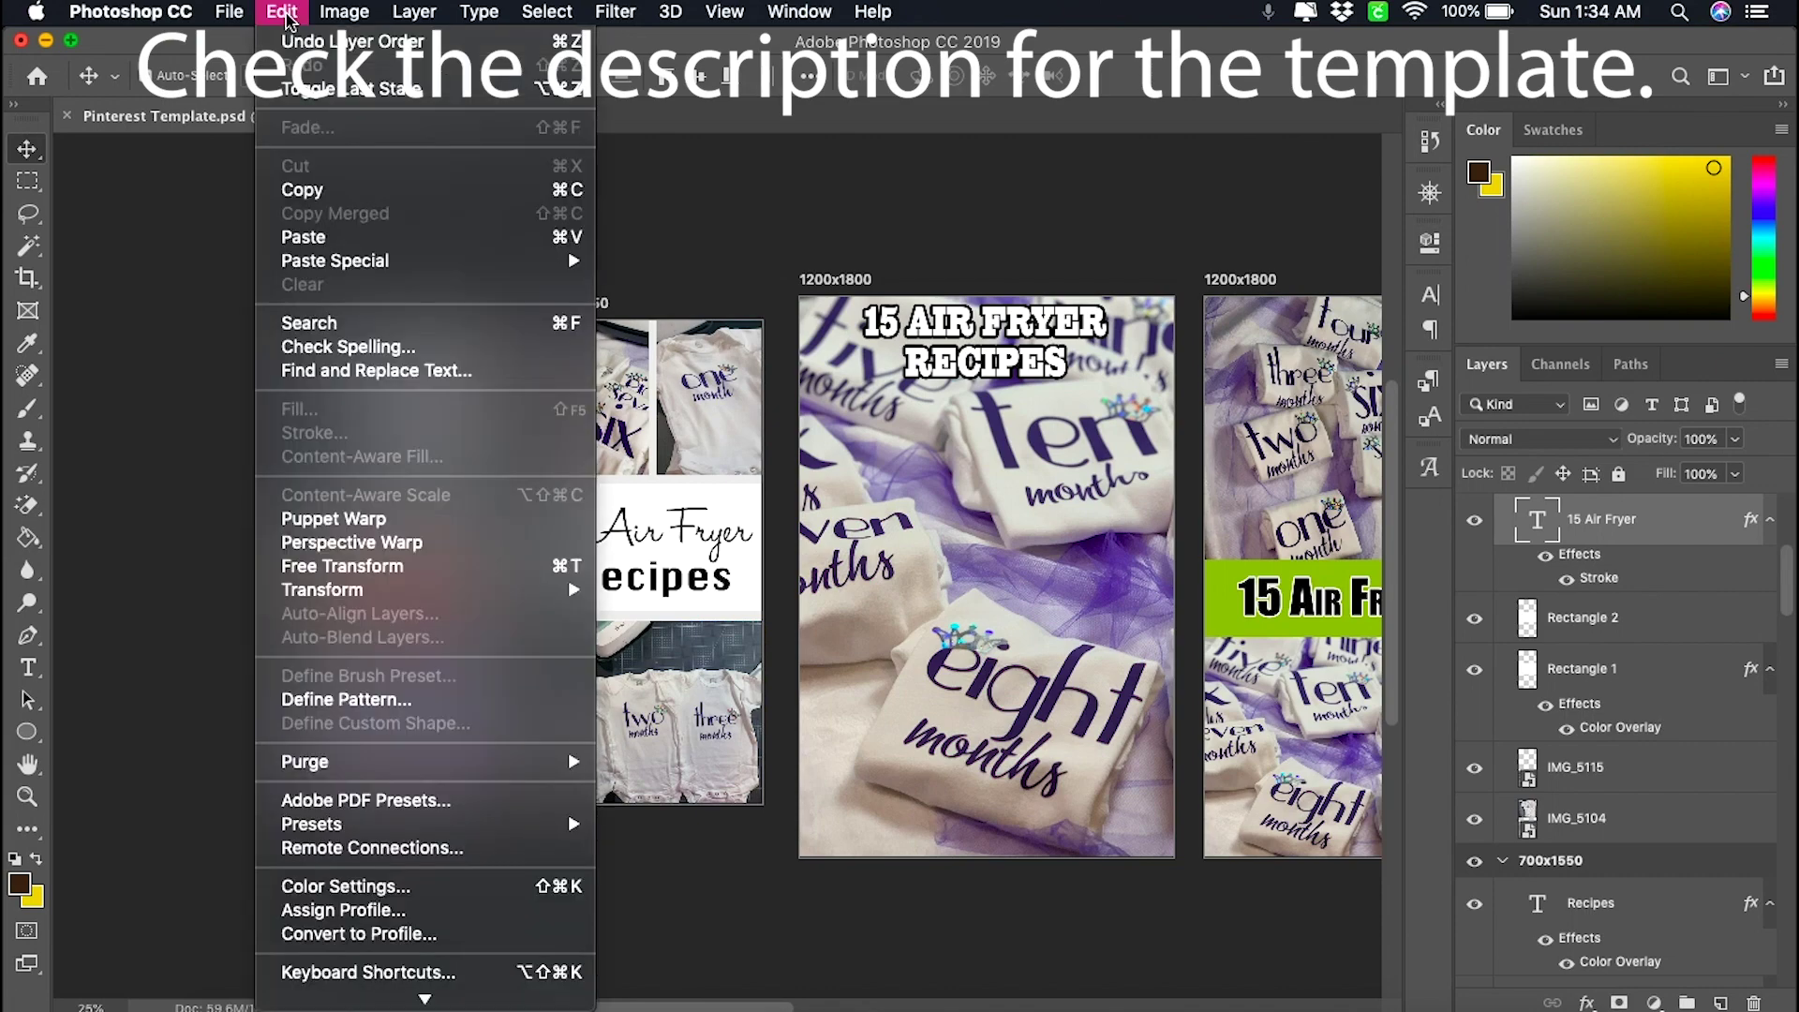
{"action": "left_click", "coordinate": [283, 13]}
{"action": "left_click", "coordinate": [289, 13]}
{"action": "left_click", "coordinate": [681, 480]}
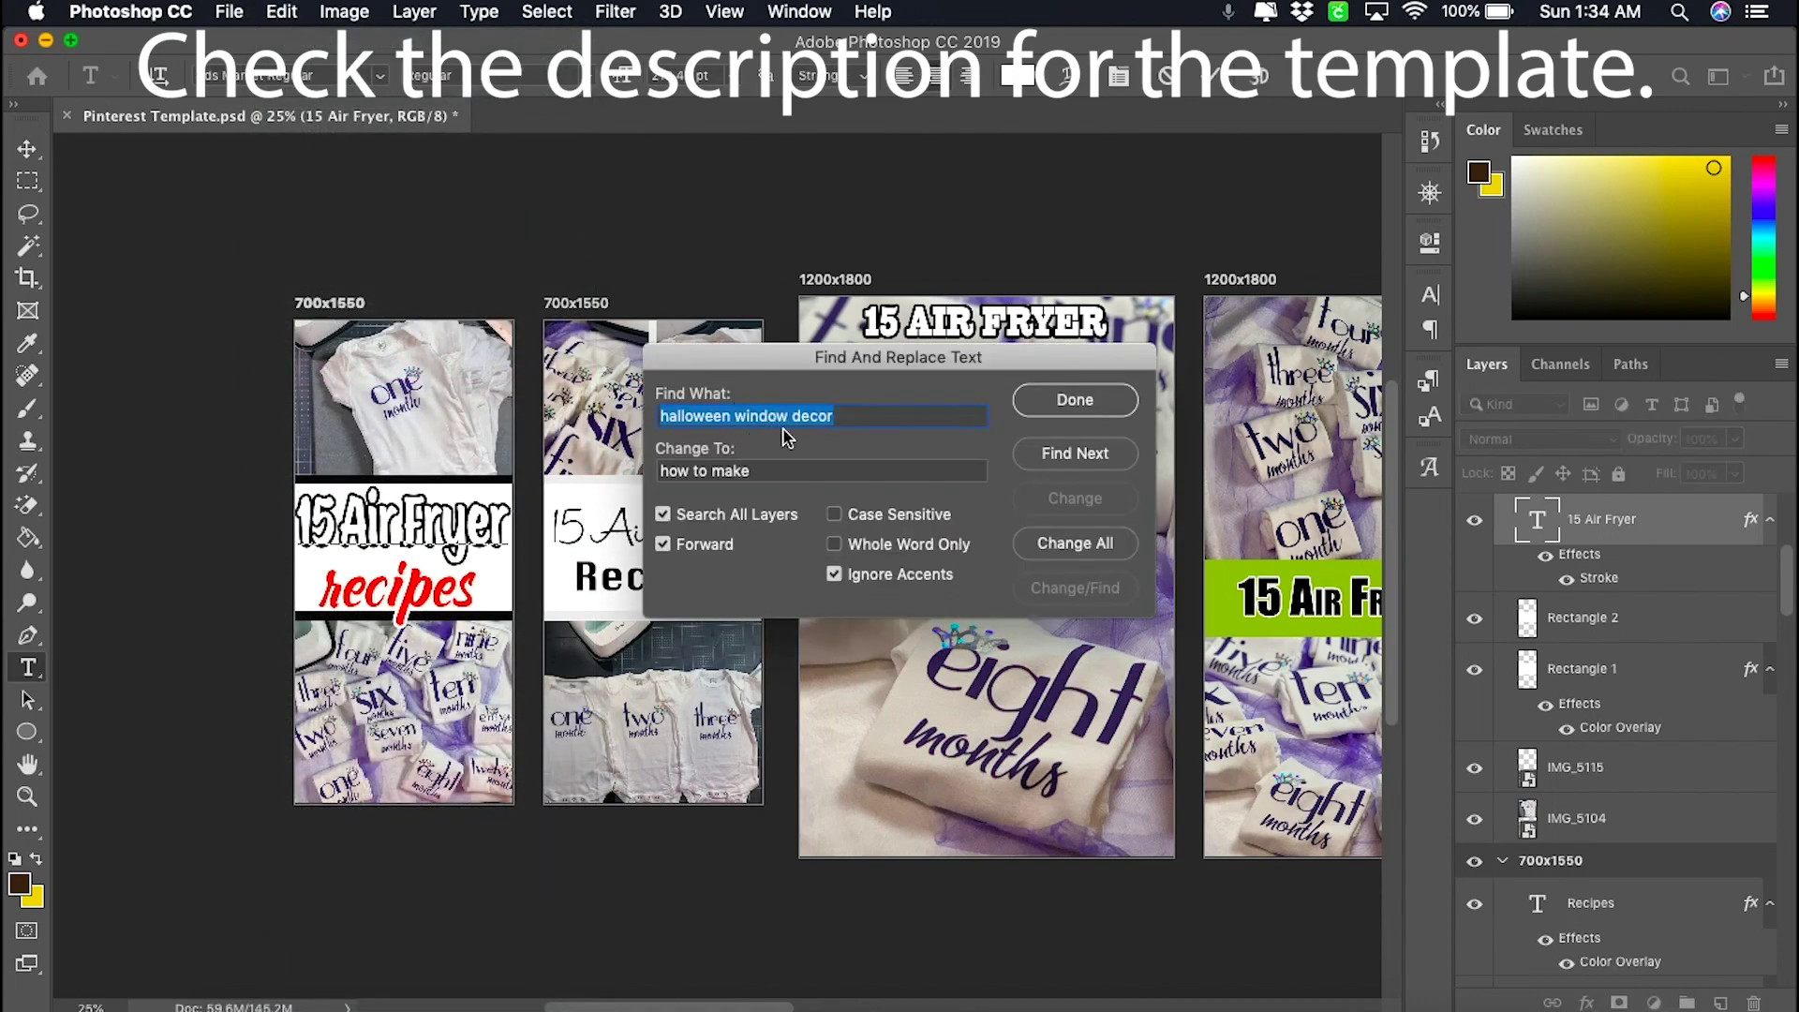
{"action": "type", "text": "15 Air Fryer"}
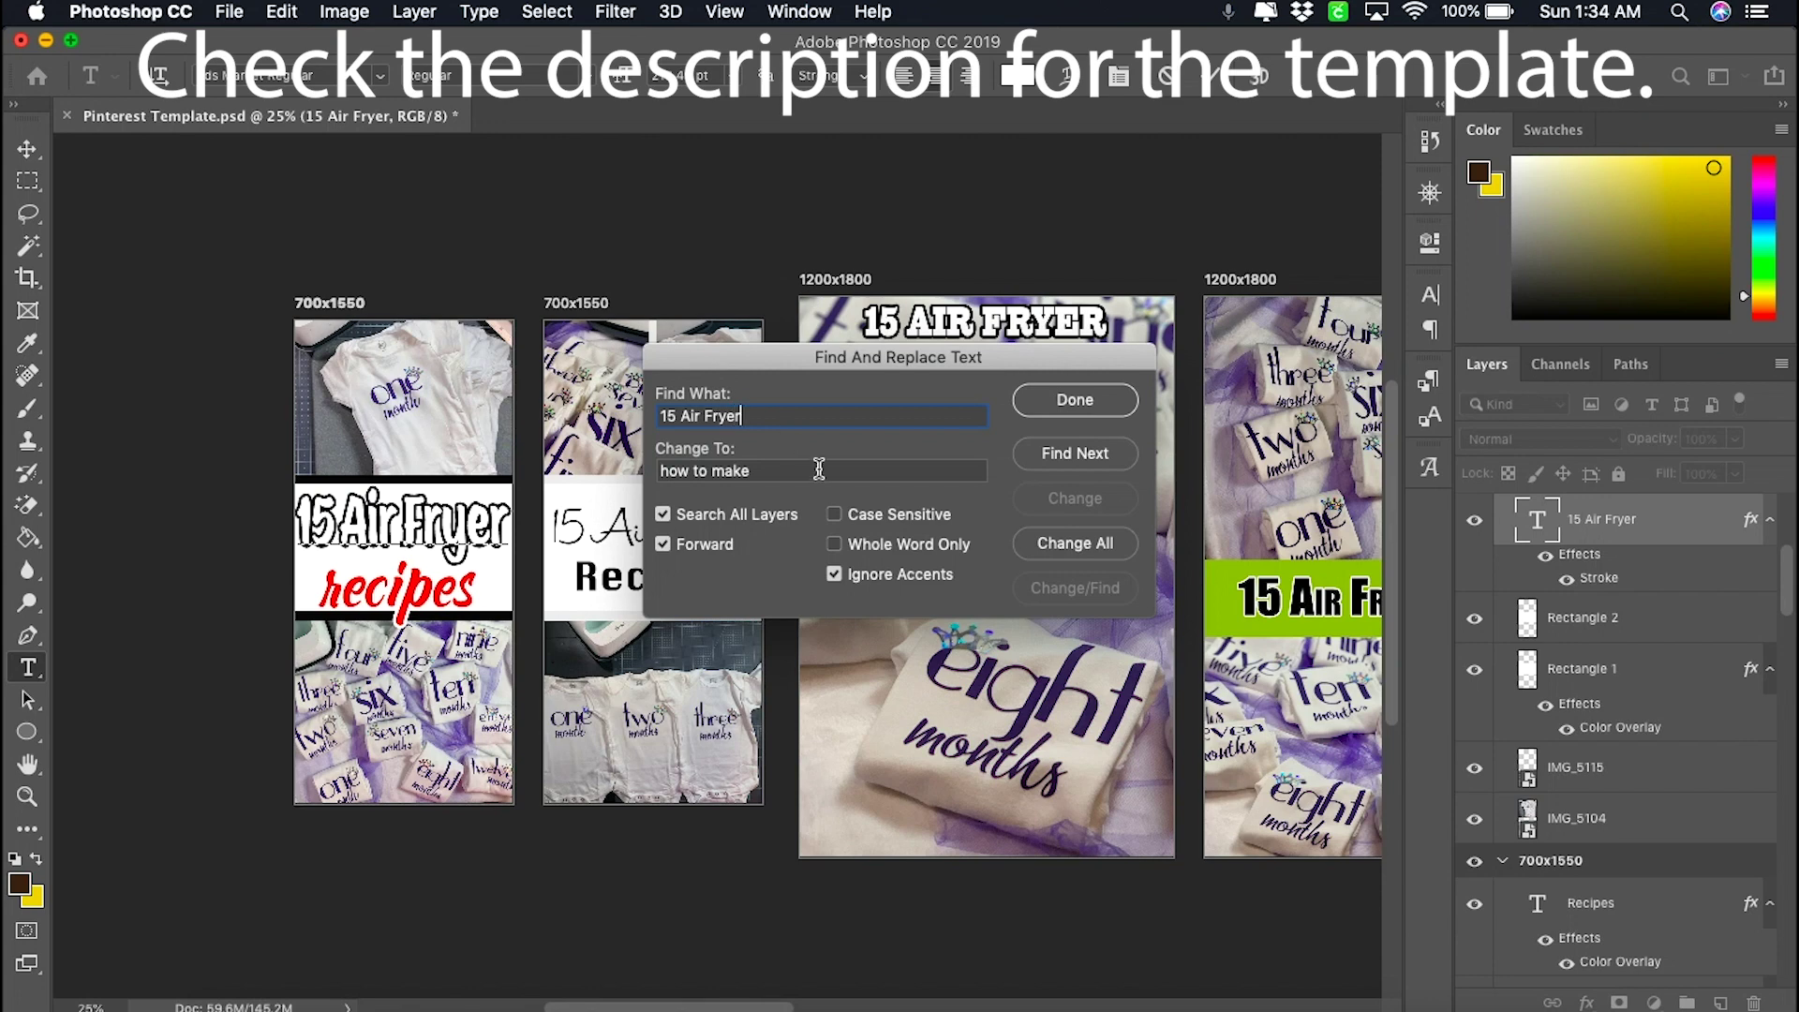
{"action": "left_click", "coordinate": [818, 469]}
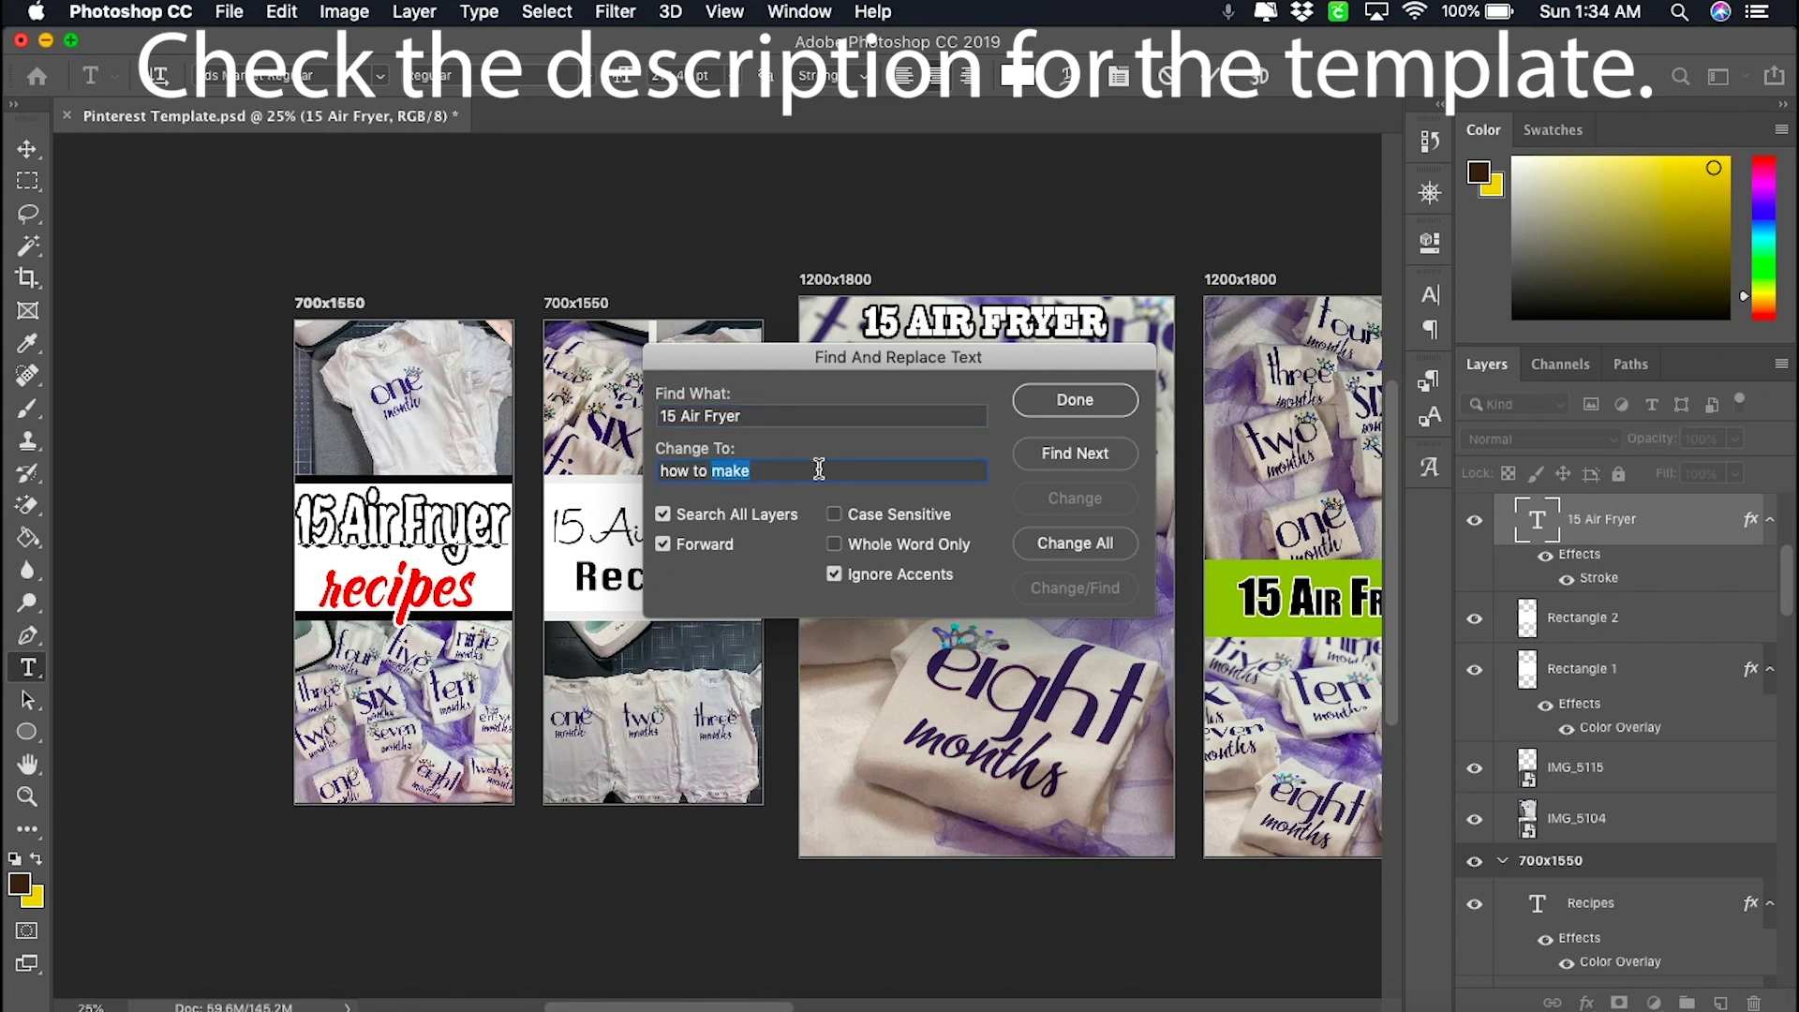
{"action": "triple_click", "coordinate": [818, 469]}
{"action": "type", "text": "Cricut Ba"}
{"action": "left_click", "coordinate": [1108, 551]}
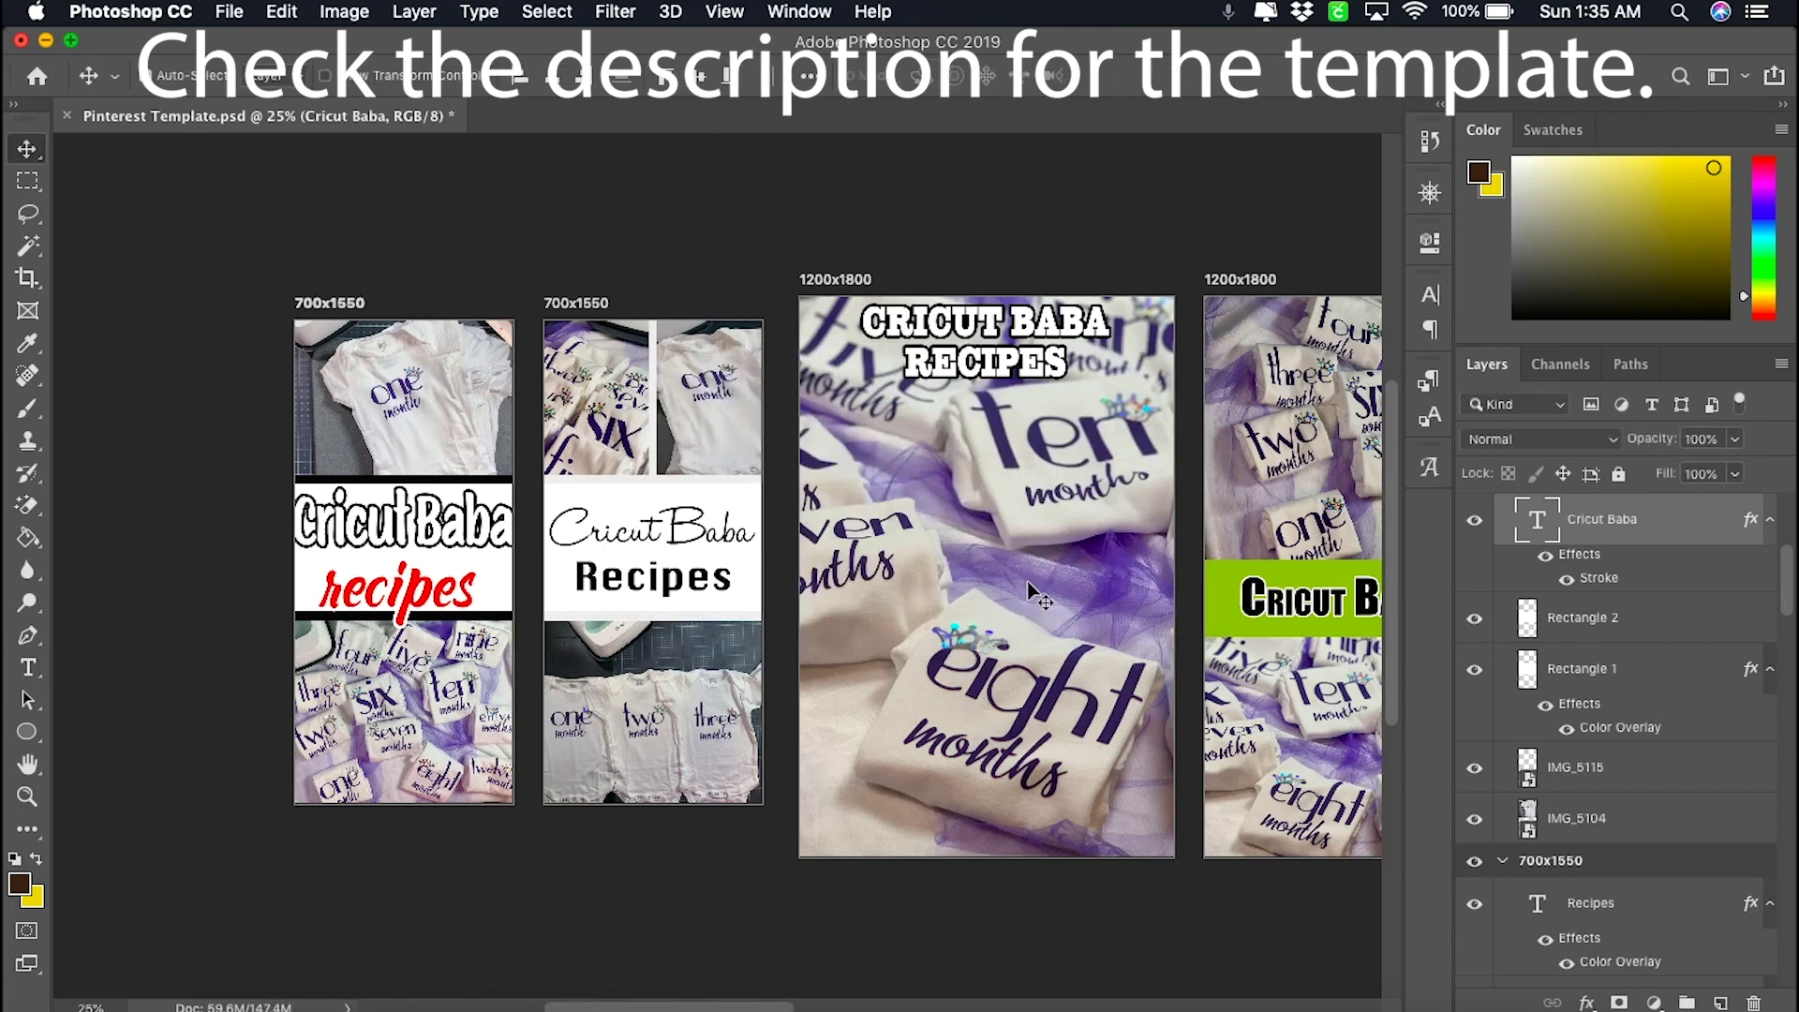
- Try to replace all occurrences of "15 Air Fryer" with "Cricut Baby" across all layers
{"action": "scroll", "coordinate": [1027, 581], "scroll_direction": "right", "scroll_amount": 10}
{"action": "scroll", "coordinate": [1028, 581], "scroll_direction": "left", "scroll_amount": 7}
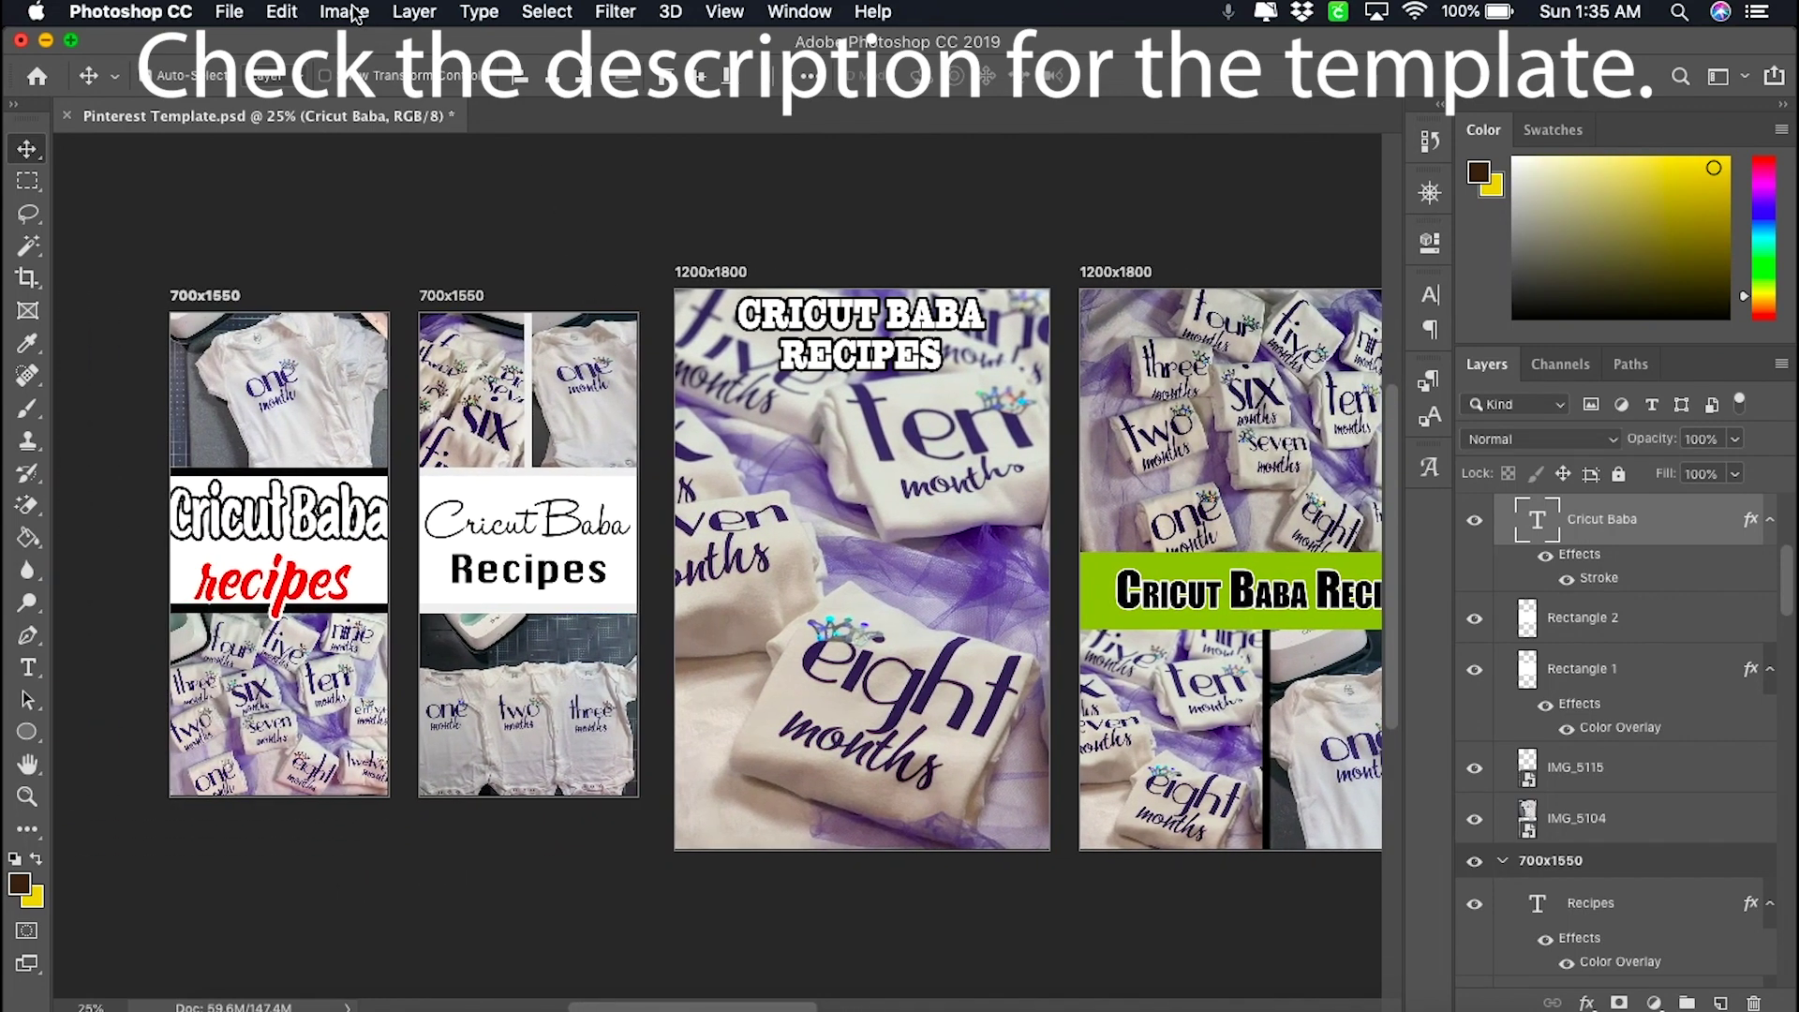
{"action": "left_click", "coordinate": [294, 14]}
{"action": "left_click", "coordinate": [456, 372]}
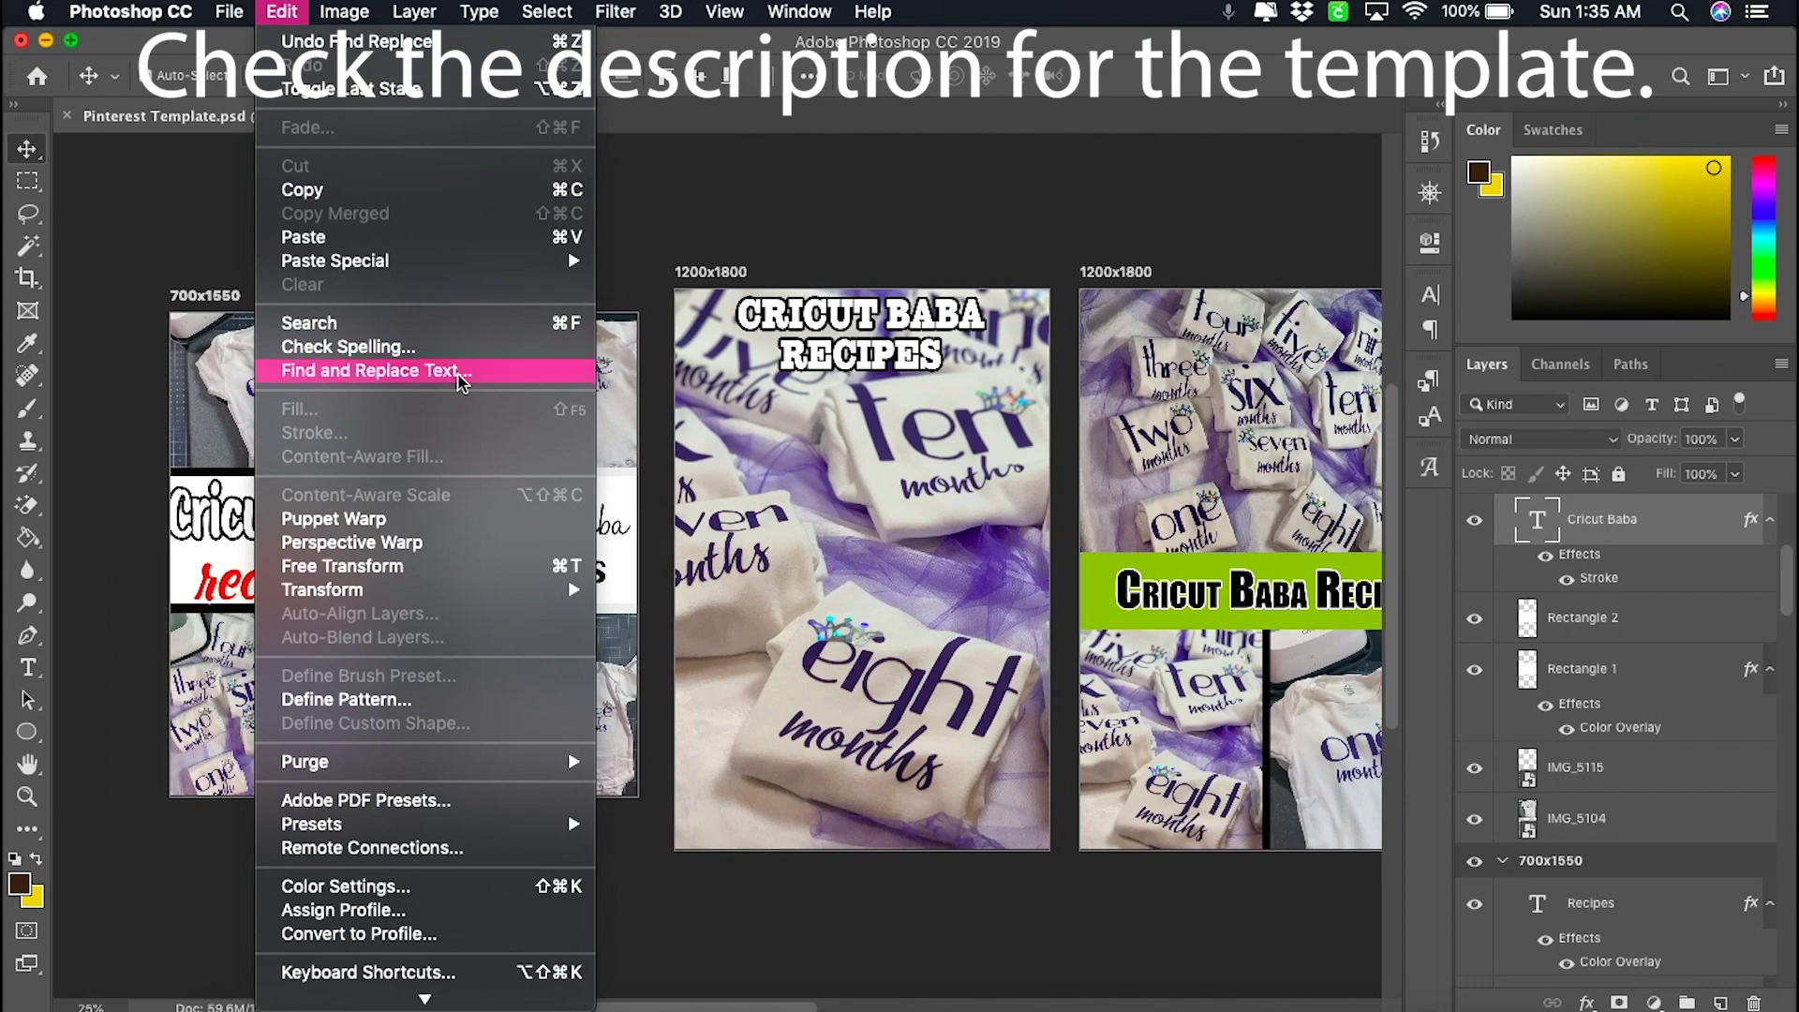
{"action": "left_click", "coordinate": [769, 468]}
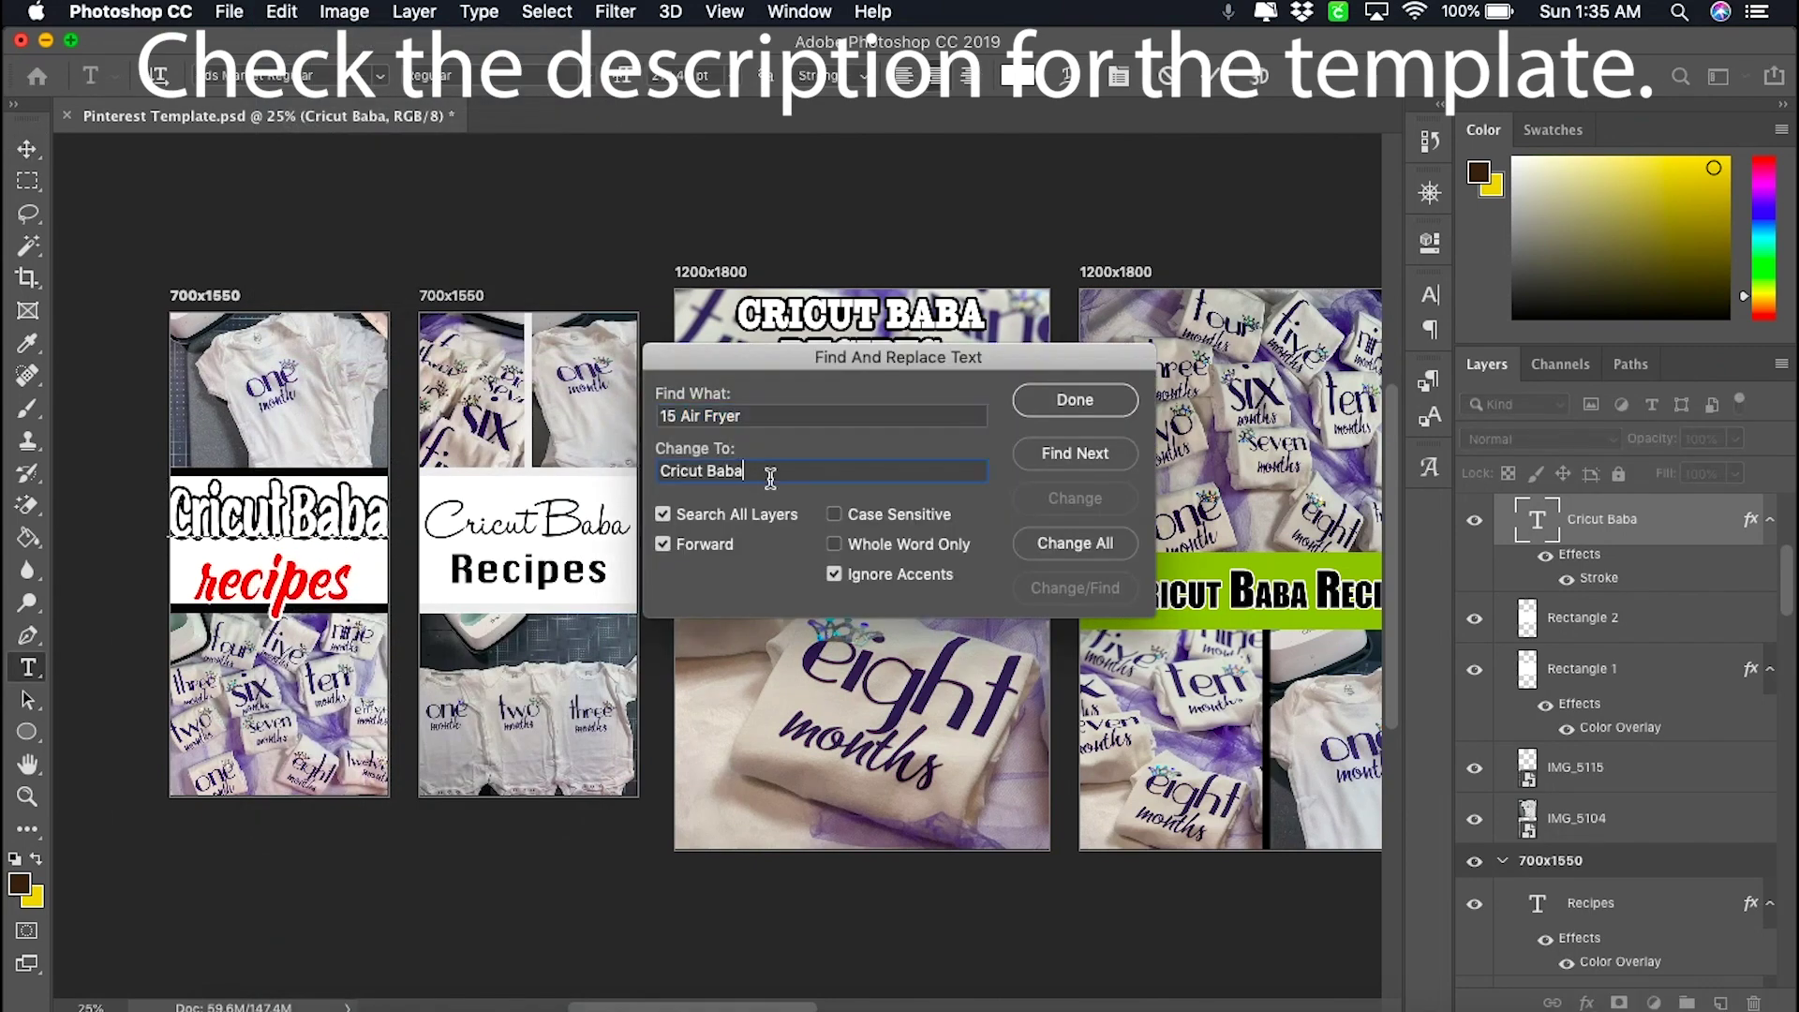
{"action": "left_click", "coordinate": [771, 473]}
{"action": "left_click", "coordinate": [1094, 549]}
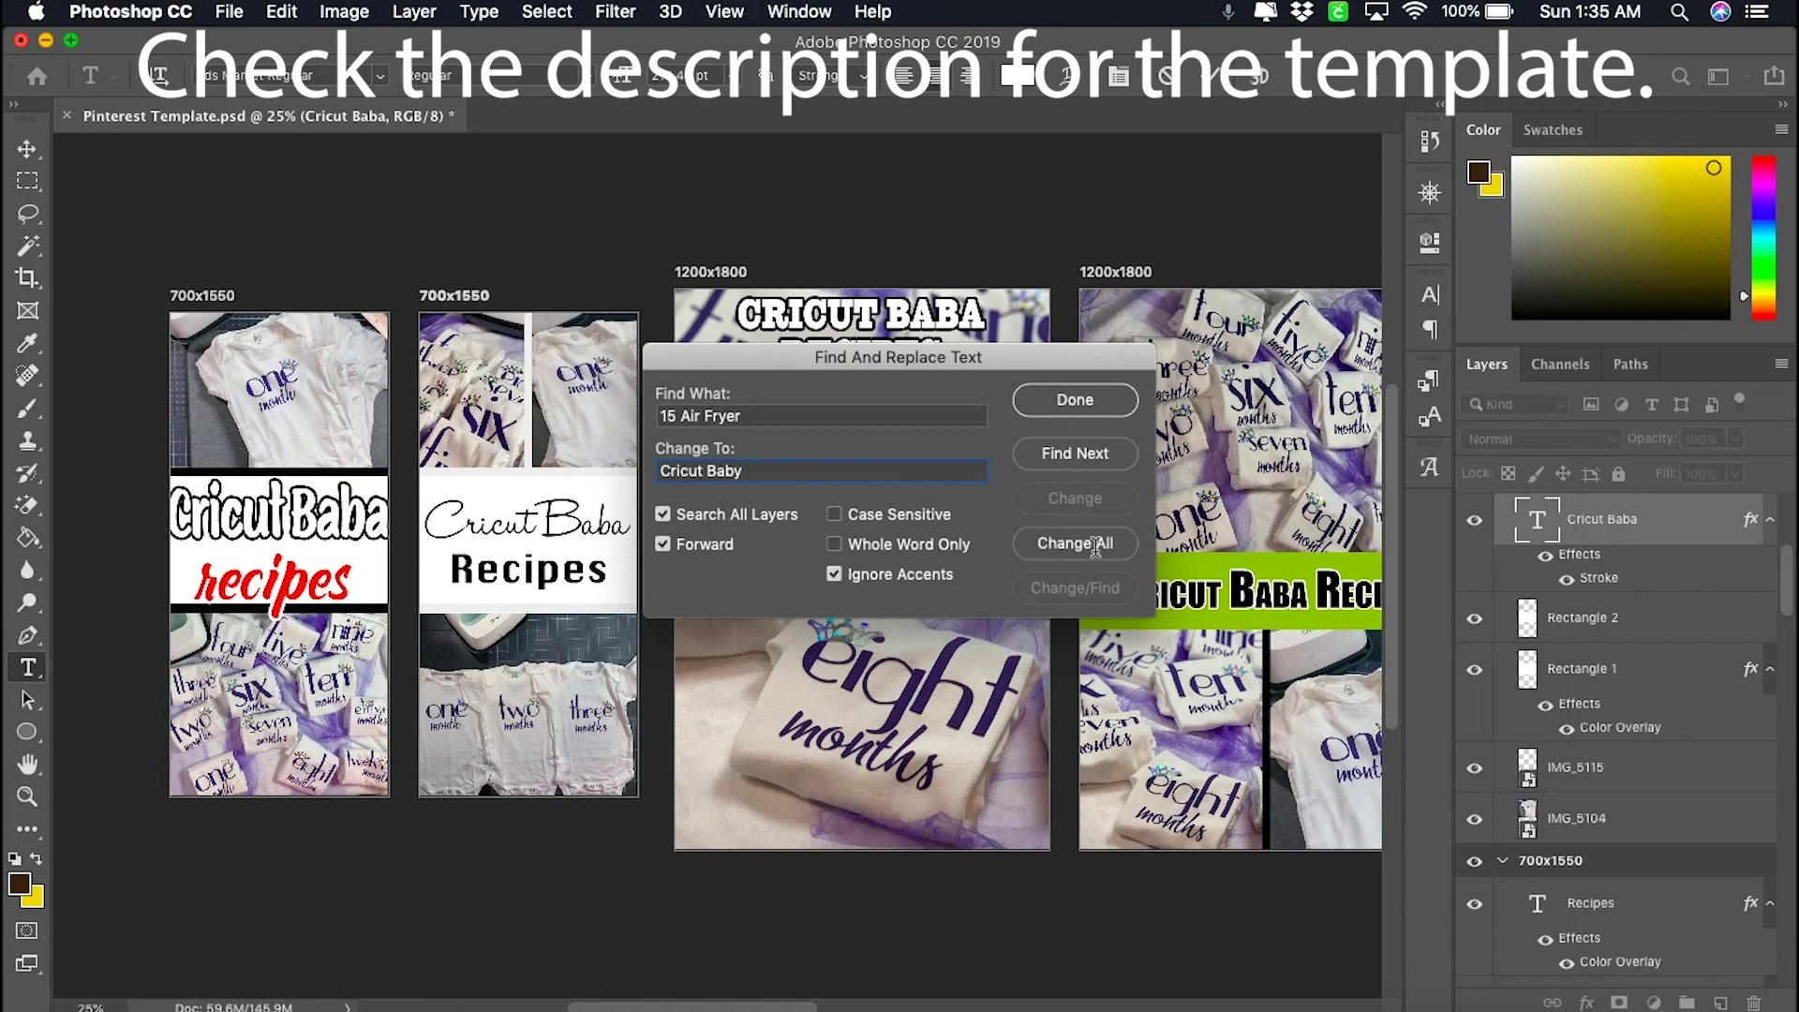
- Check the titles across the artboards and replace every "cricut baba" with "Cricut Baby" in all layers
{"action": "scroll", "coordinate": [1094, 549], "scroll_direction": "right", "scroll_amount": 15}
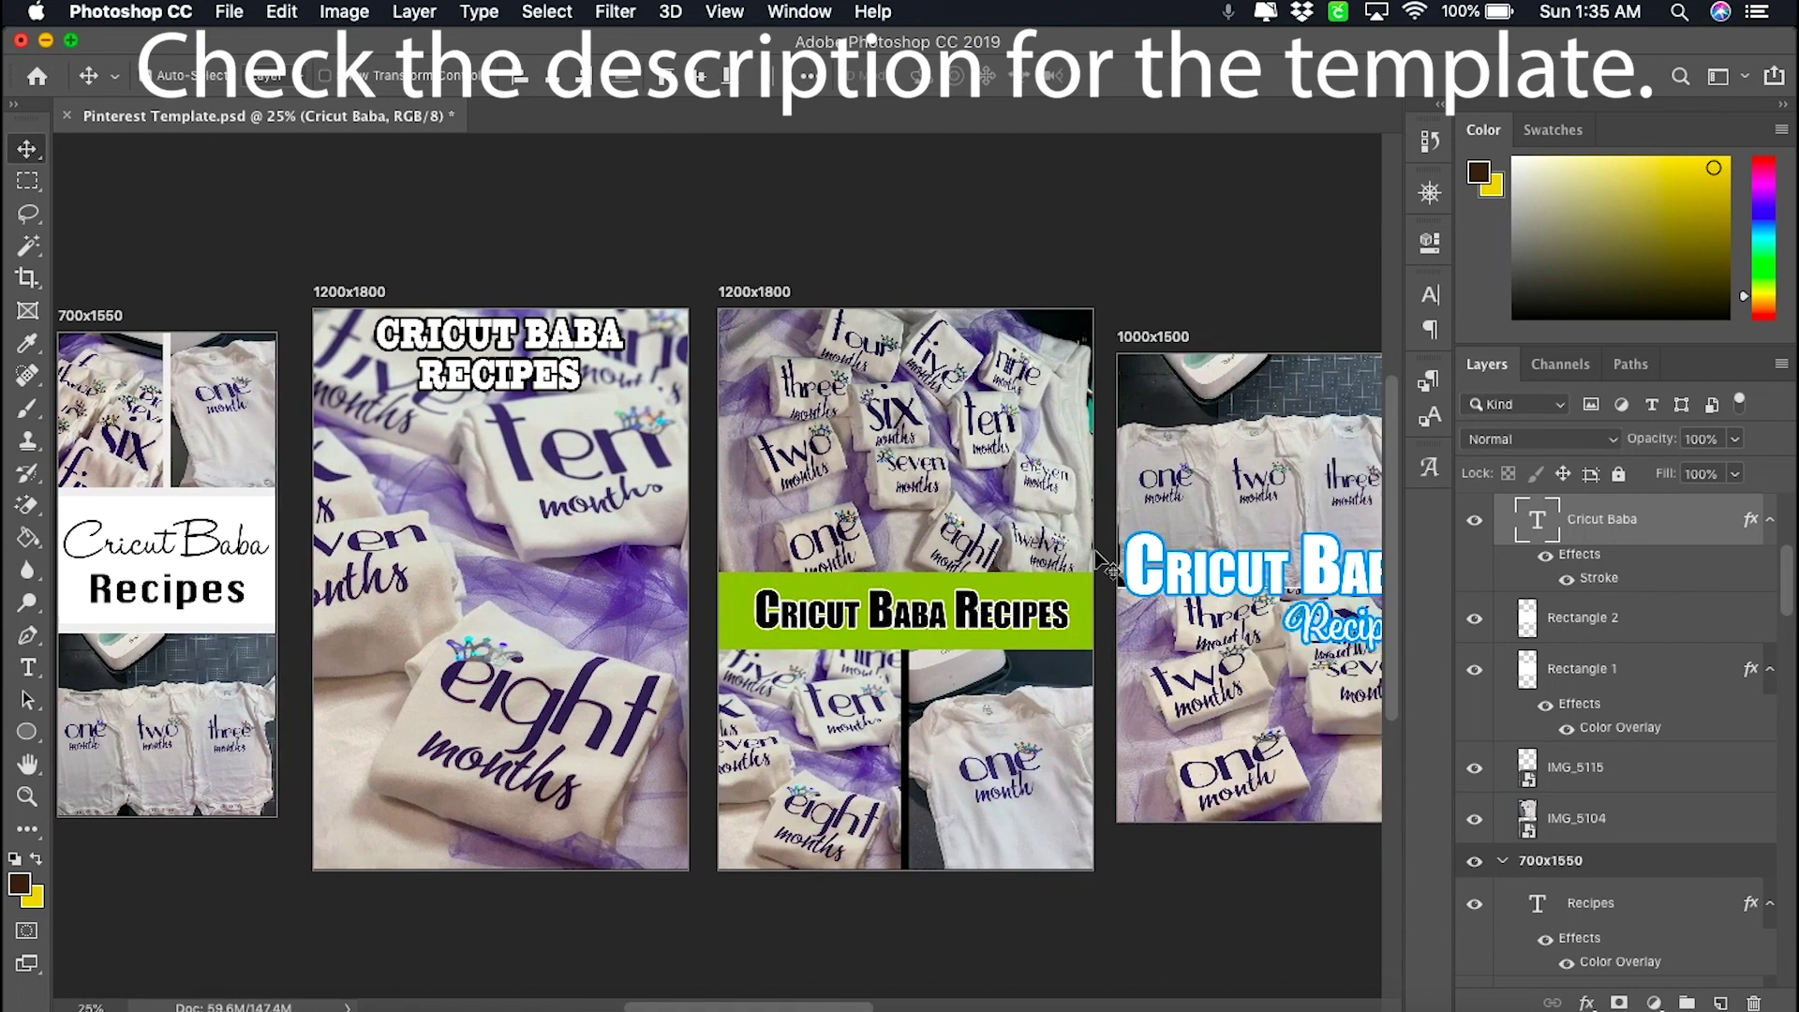
{"action": "scroll", "coordinate": [1092, 557], "scroll_direction": "right", "scroll_amount": 8}
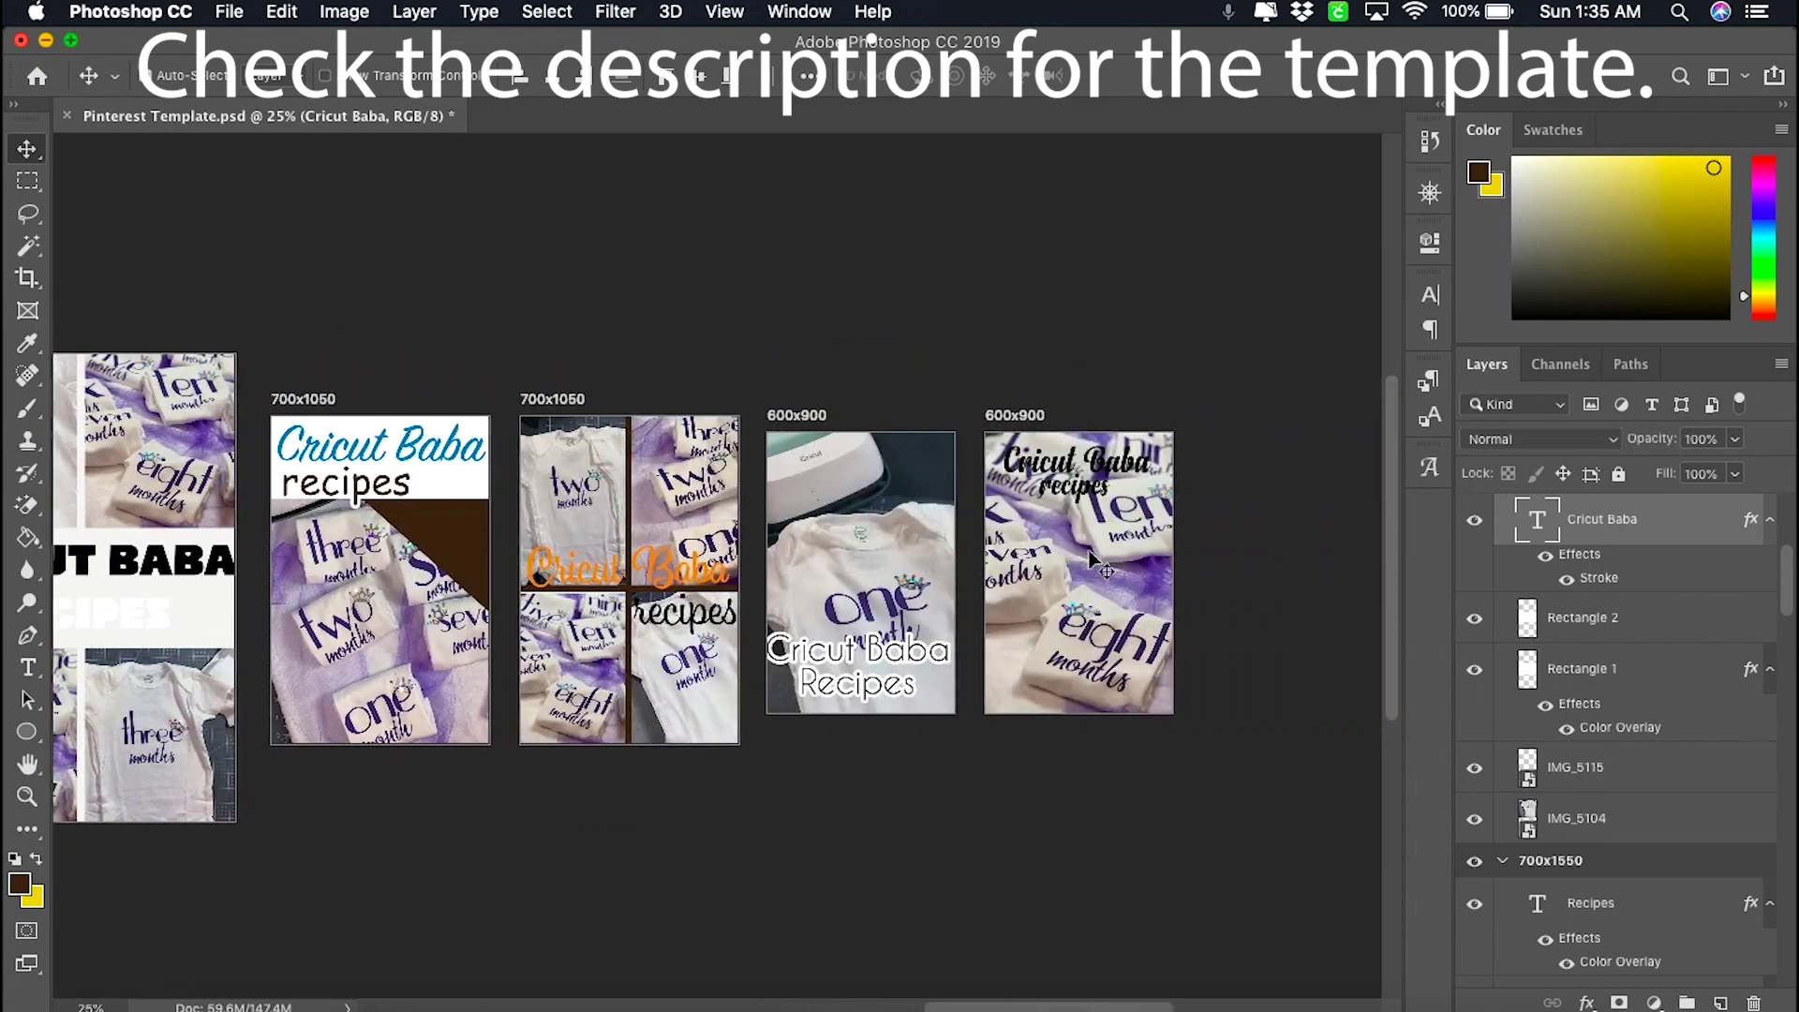
{"action": "scroll", "coordinate": [1096, 562], "scroll_direction": "left", "scroll_amount": 15}
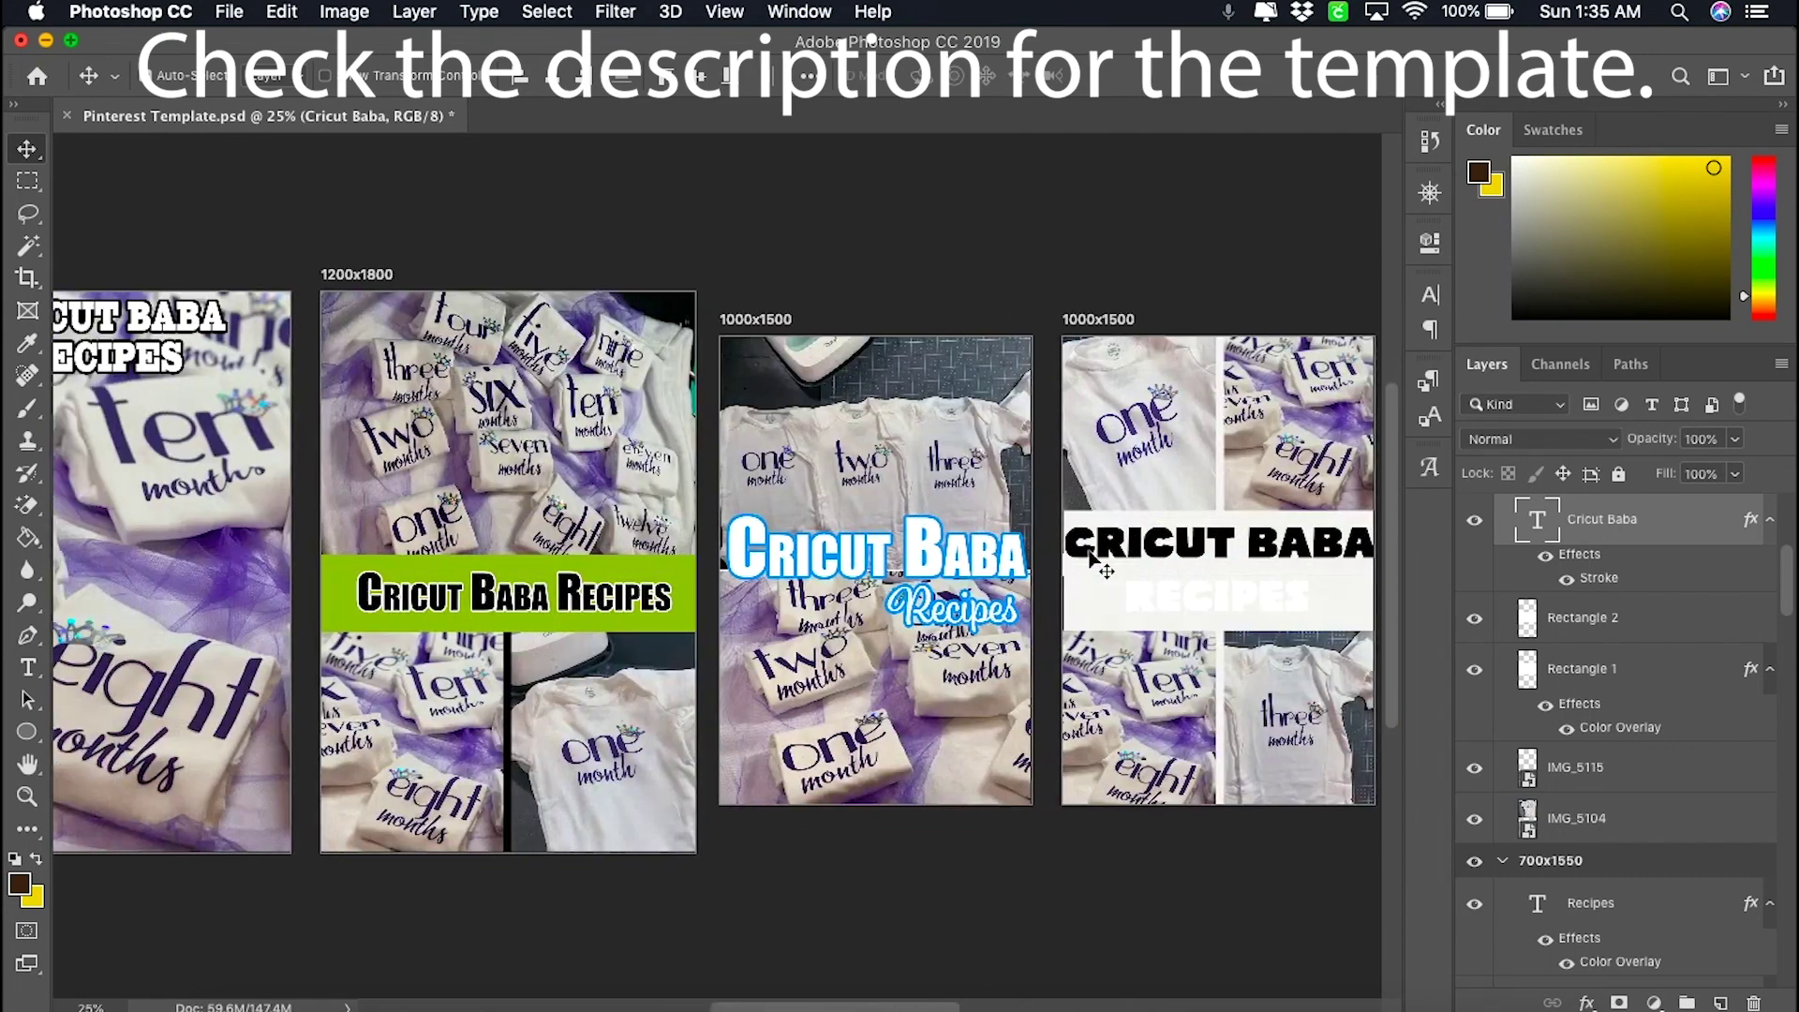
{"action": "scroll", "coordinate": [1097, 563], "scroll_direction": "left", "scroll_amount": 10}
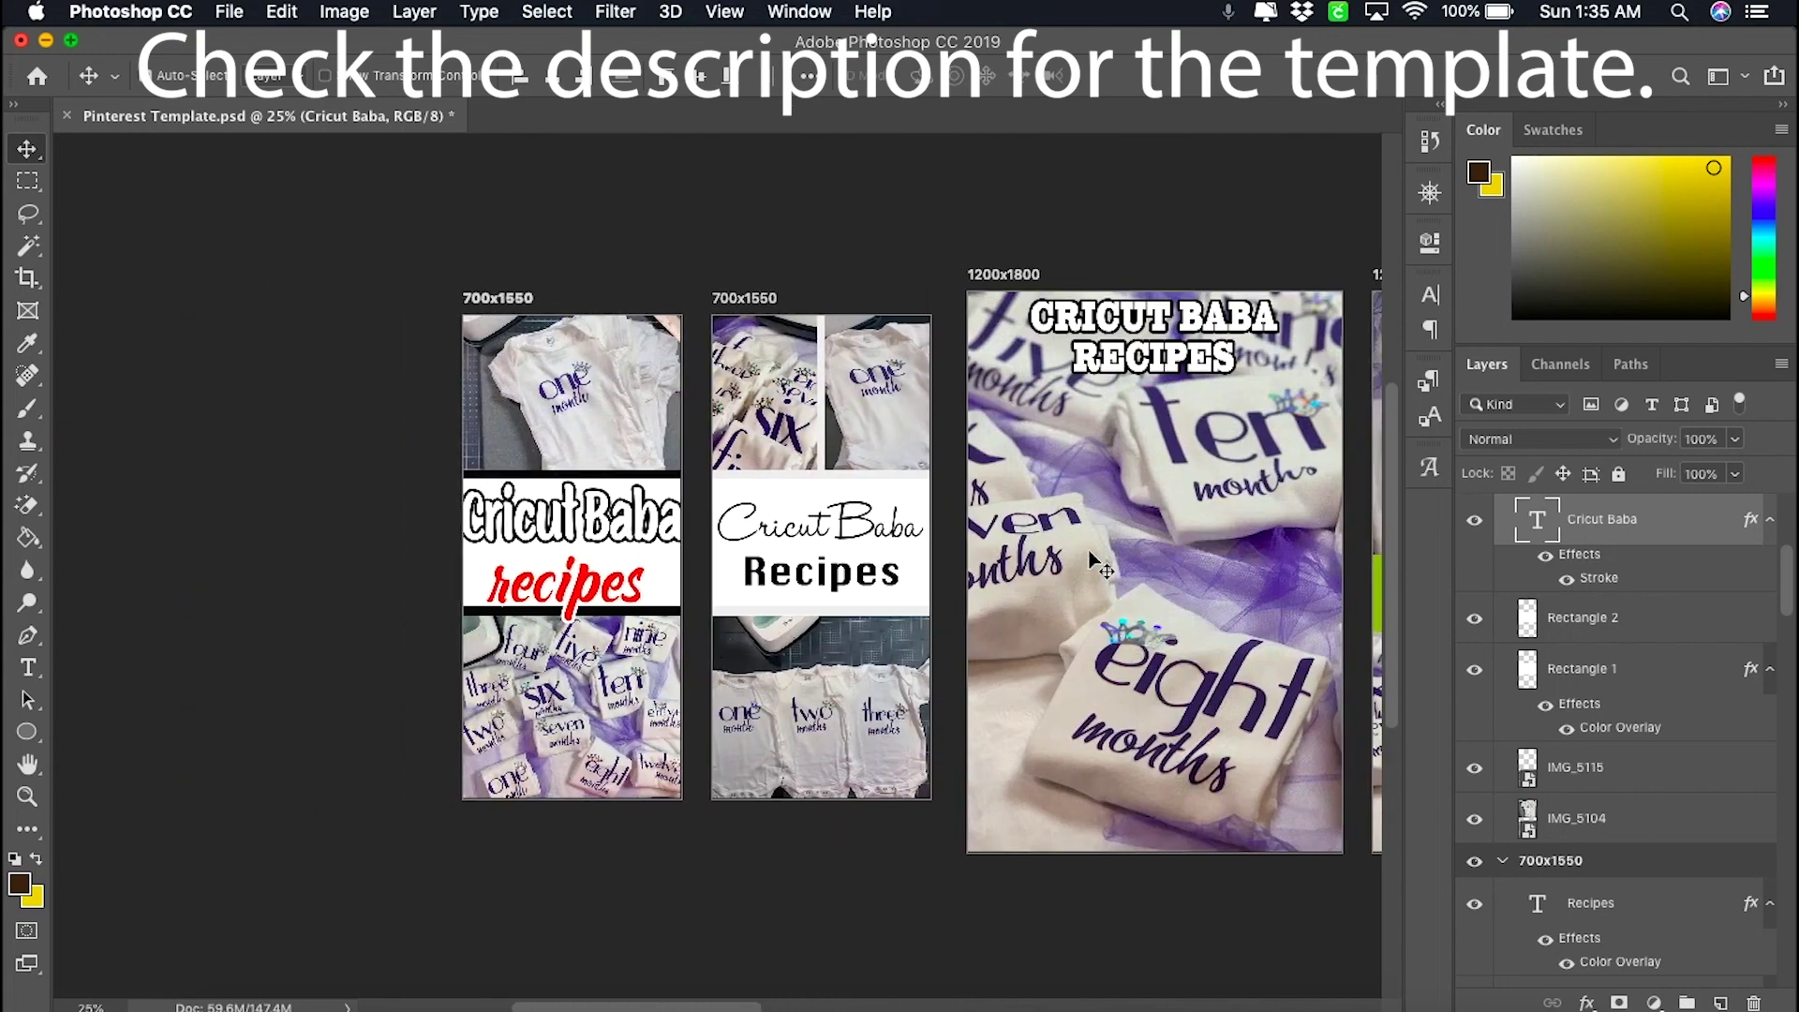
{"action": "left_click", "coordinate": [283, 11]}
{"action": "left_click", "coordinate": [429, 373]}
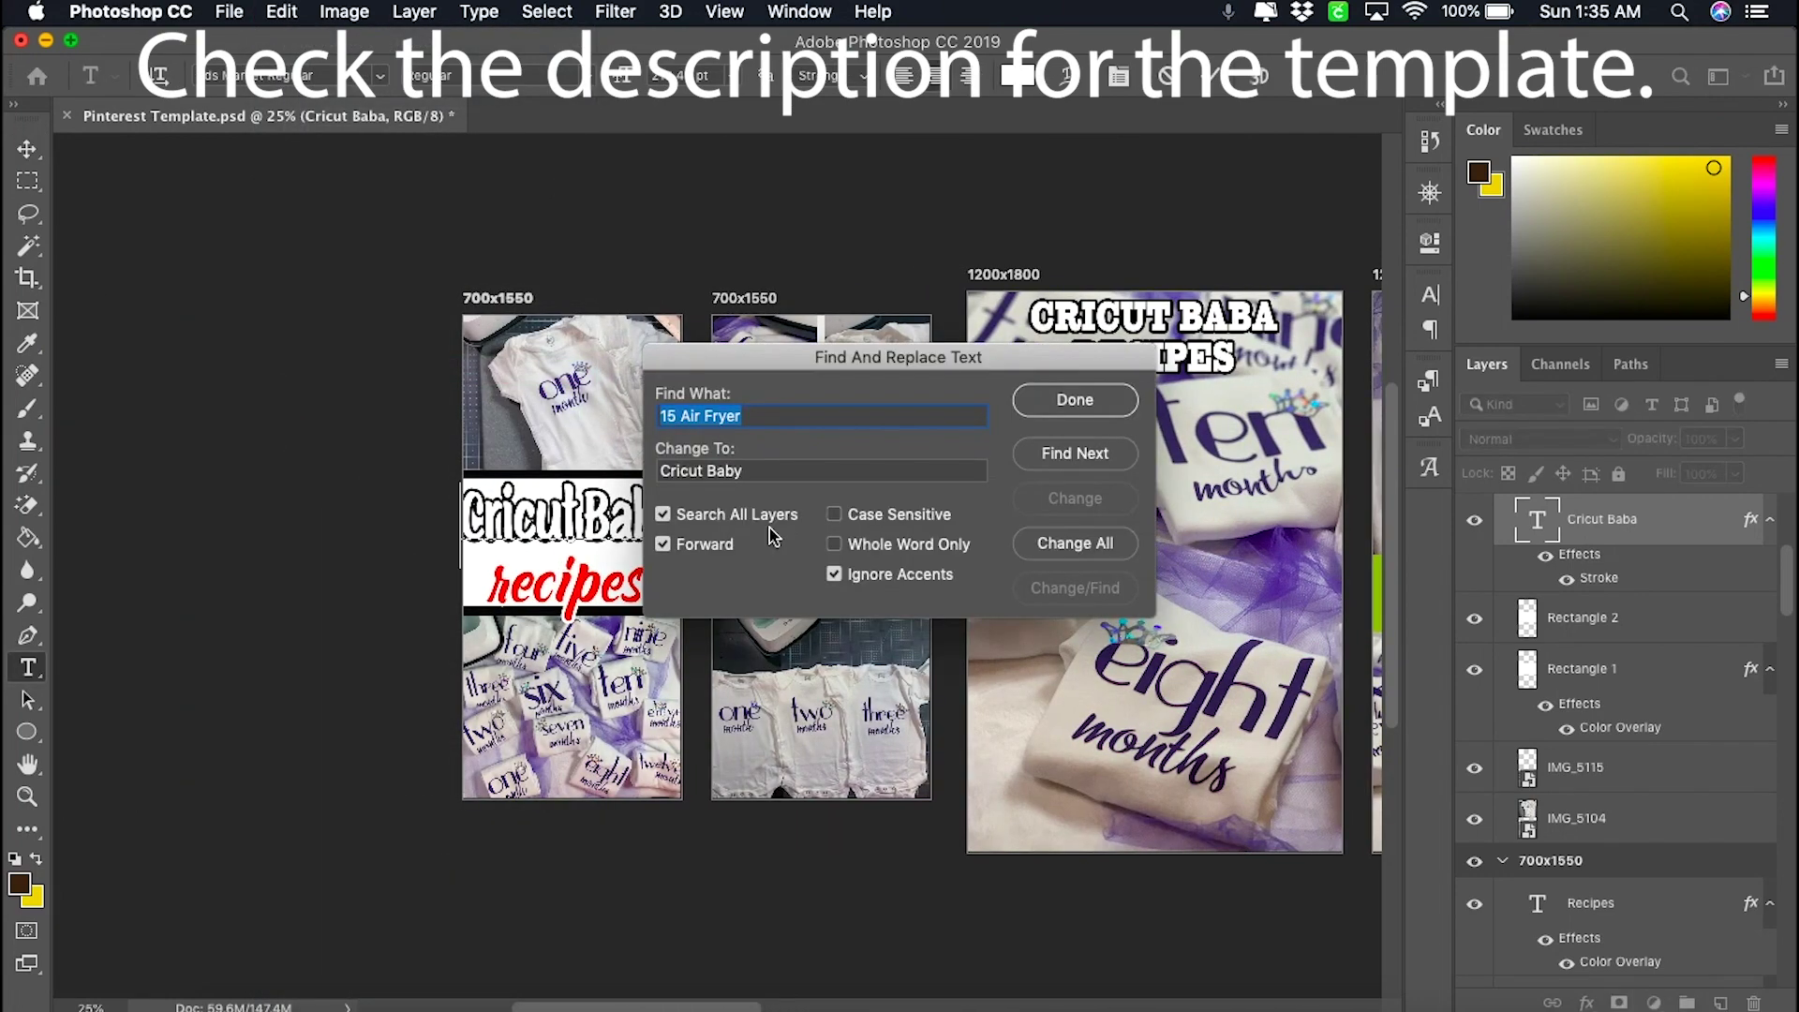
{"action": "triple_click", "coordinate": [797, 413]}
{"action": "type", "text": "cr"}
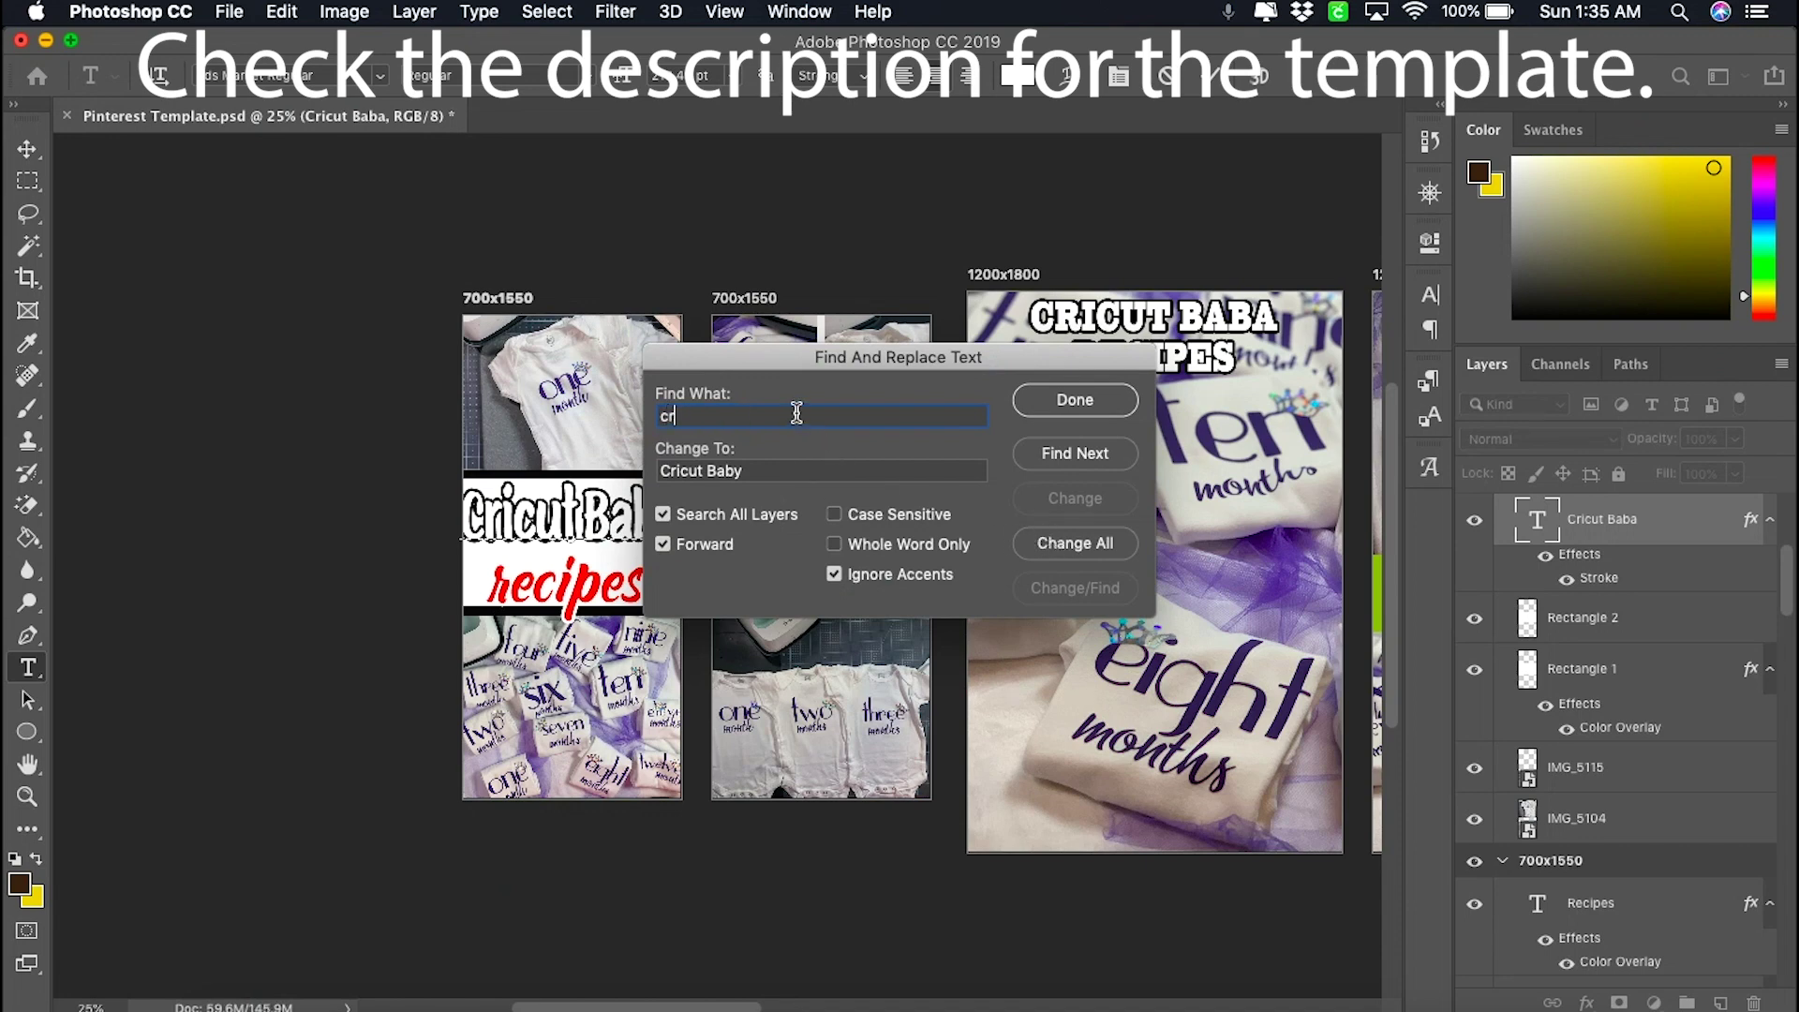
{"action": "type", "text": "icut baba"}
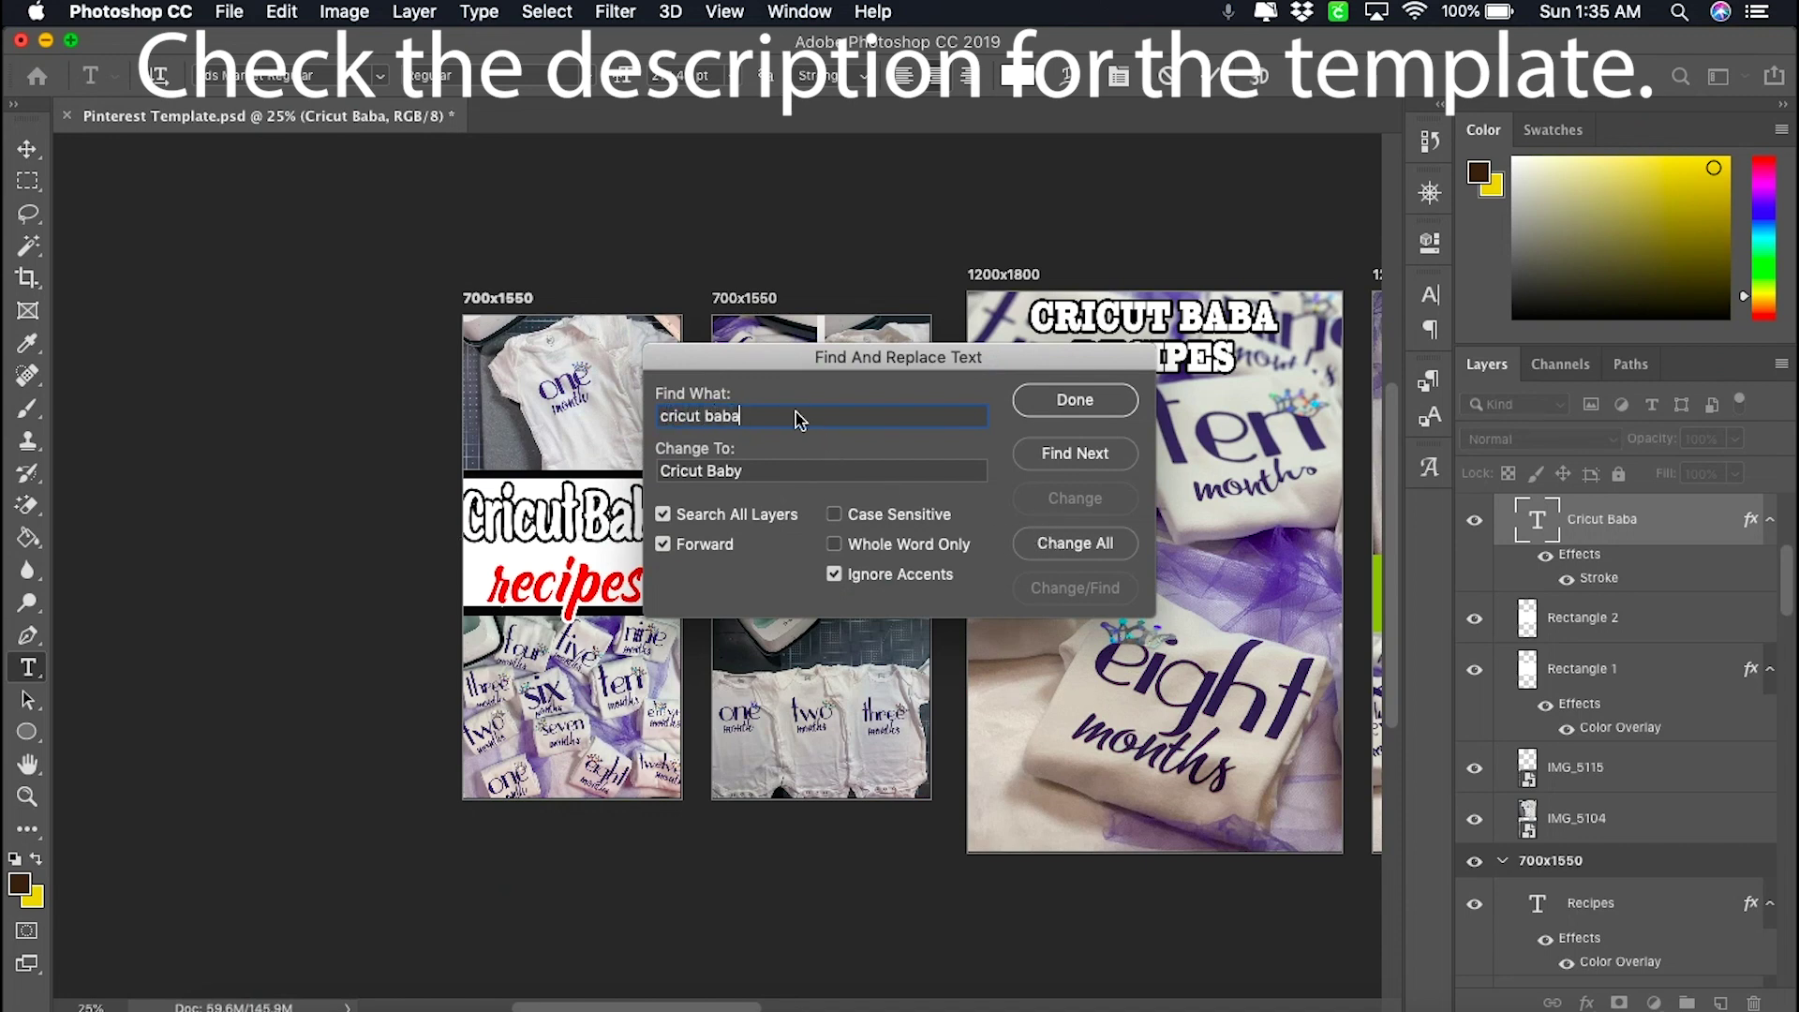
{"action": "key", "text": "Escape"}
{"action": "key", "text": "v"}
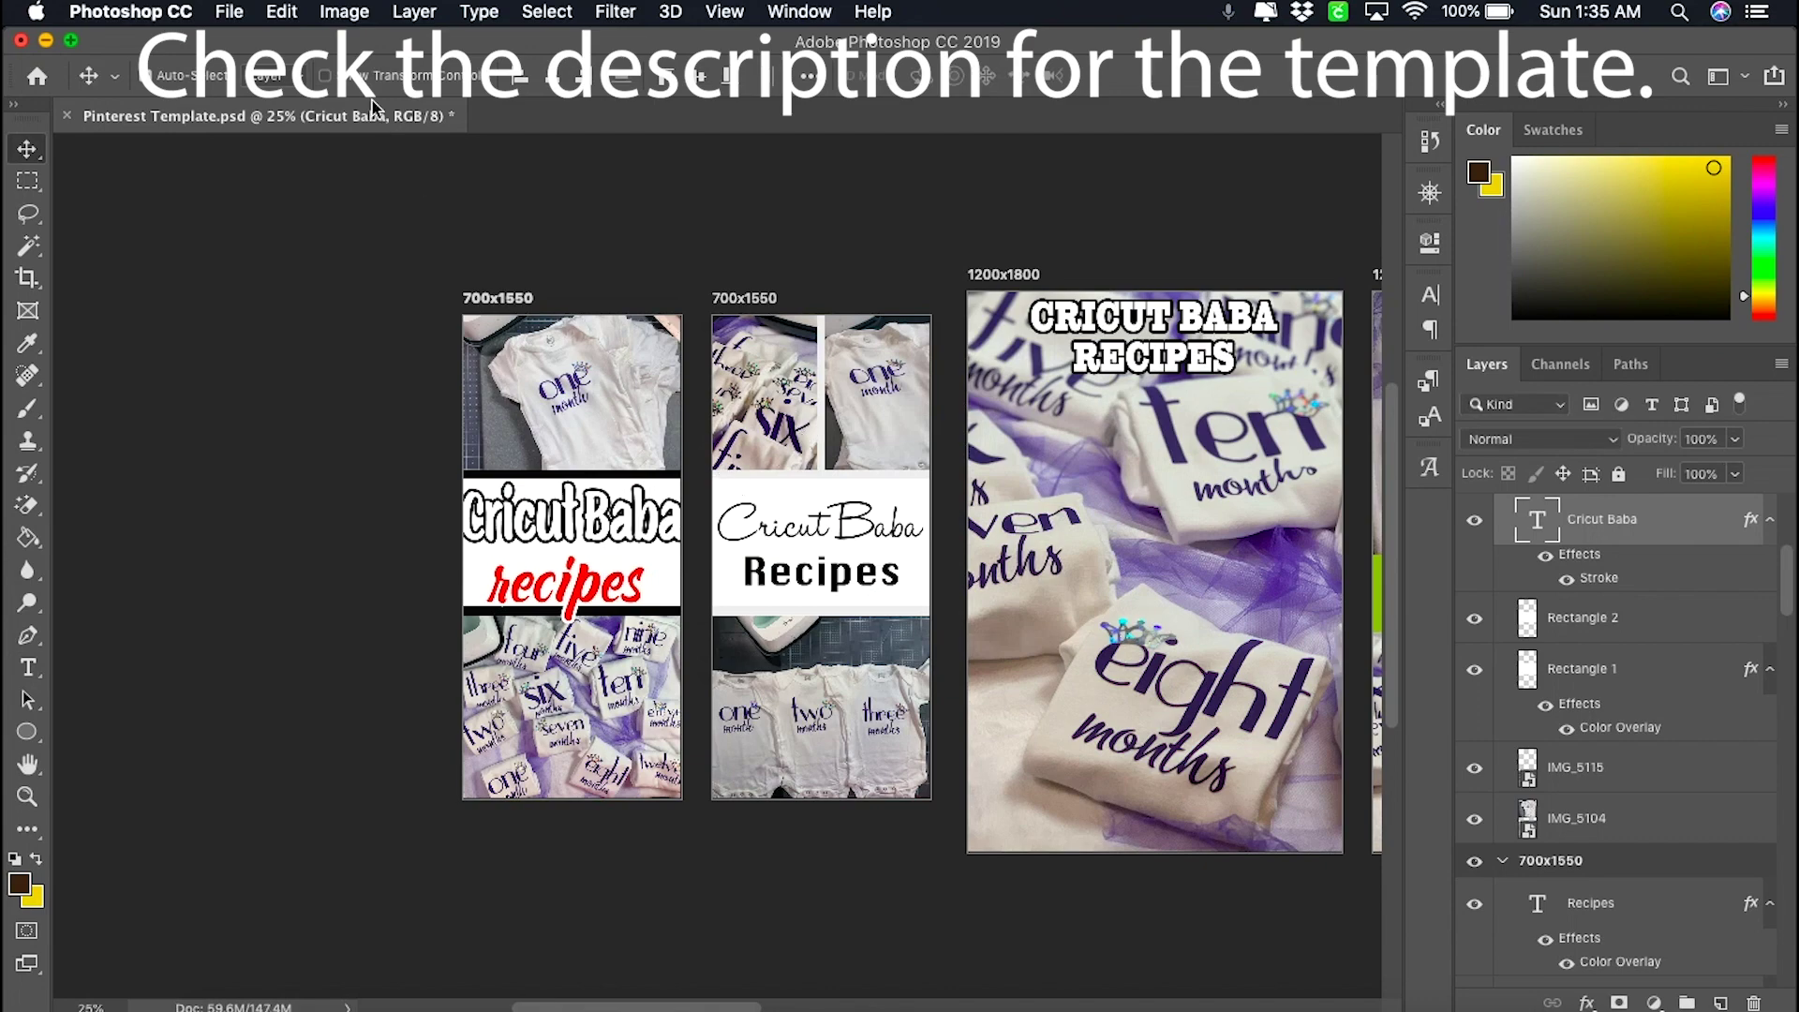
{"action": "left_click", "coordinate": [282, 11]}
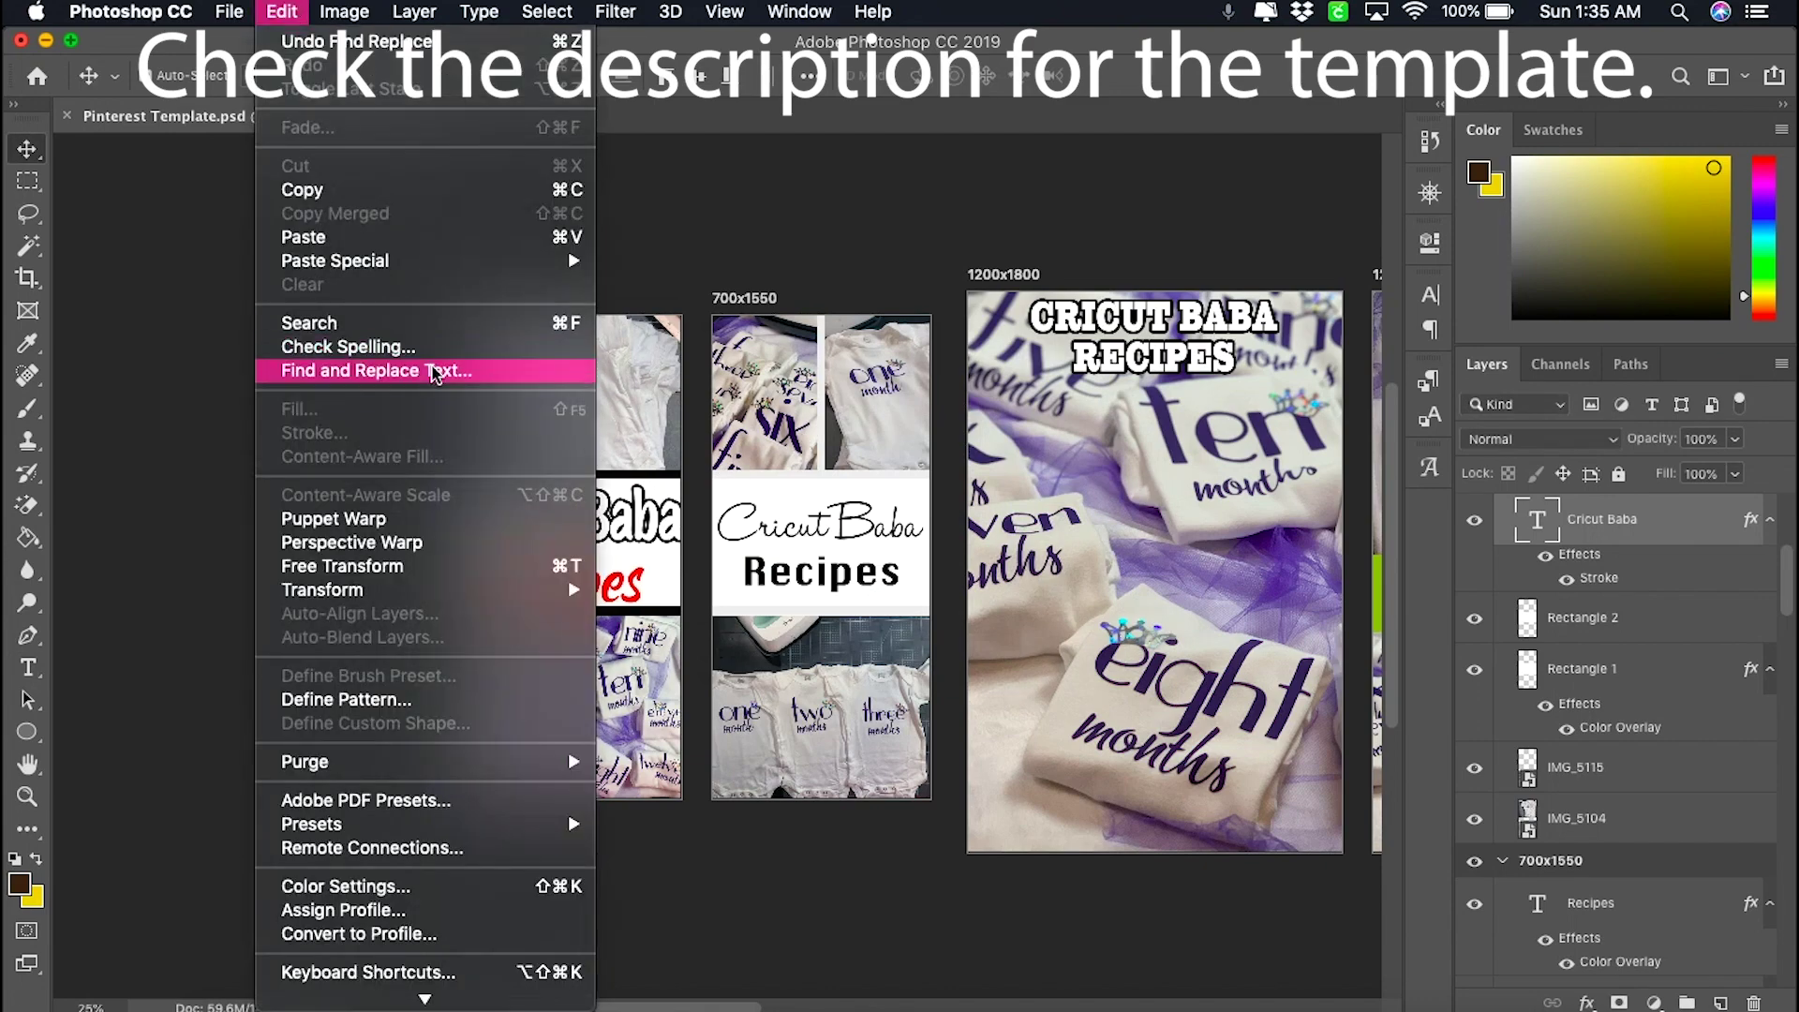
{"action": "left_click", "coordinate": [436, 373]}
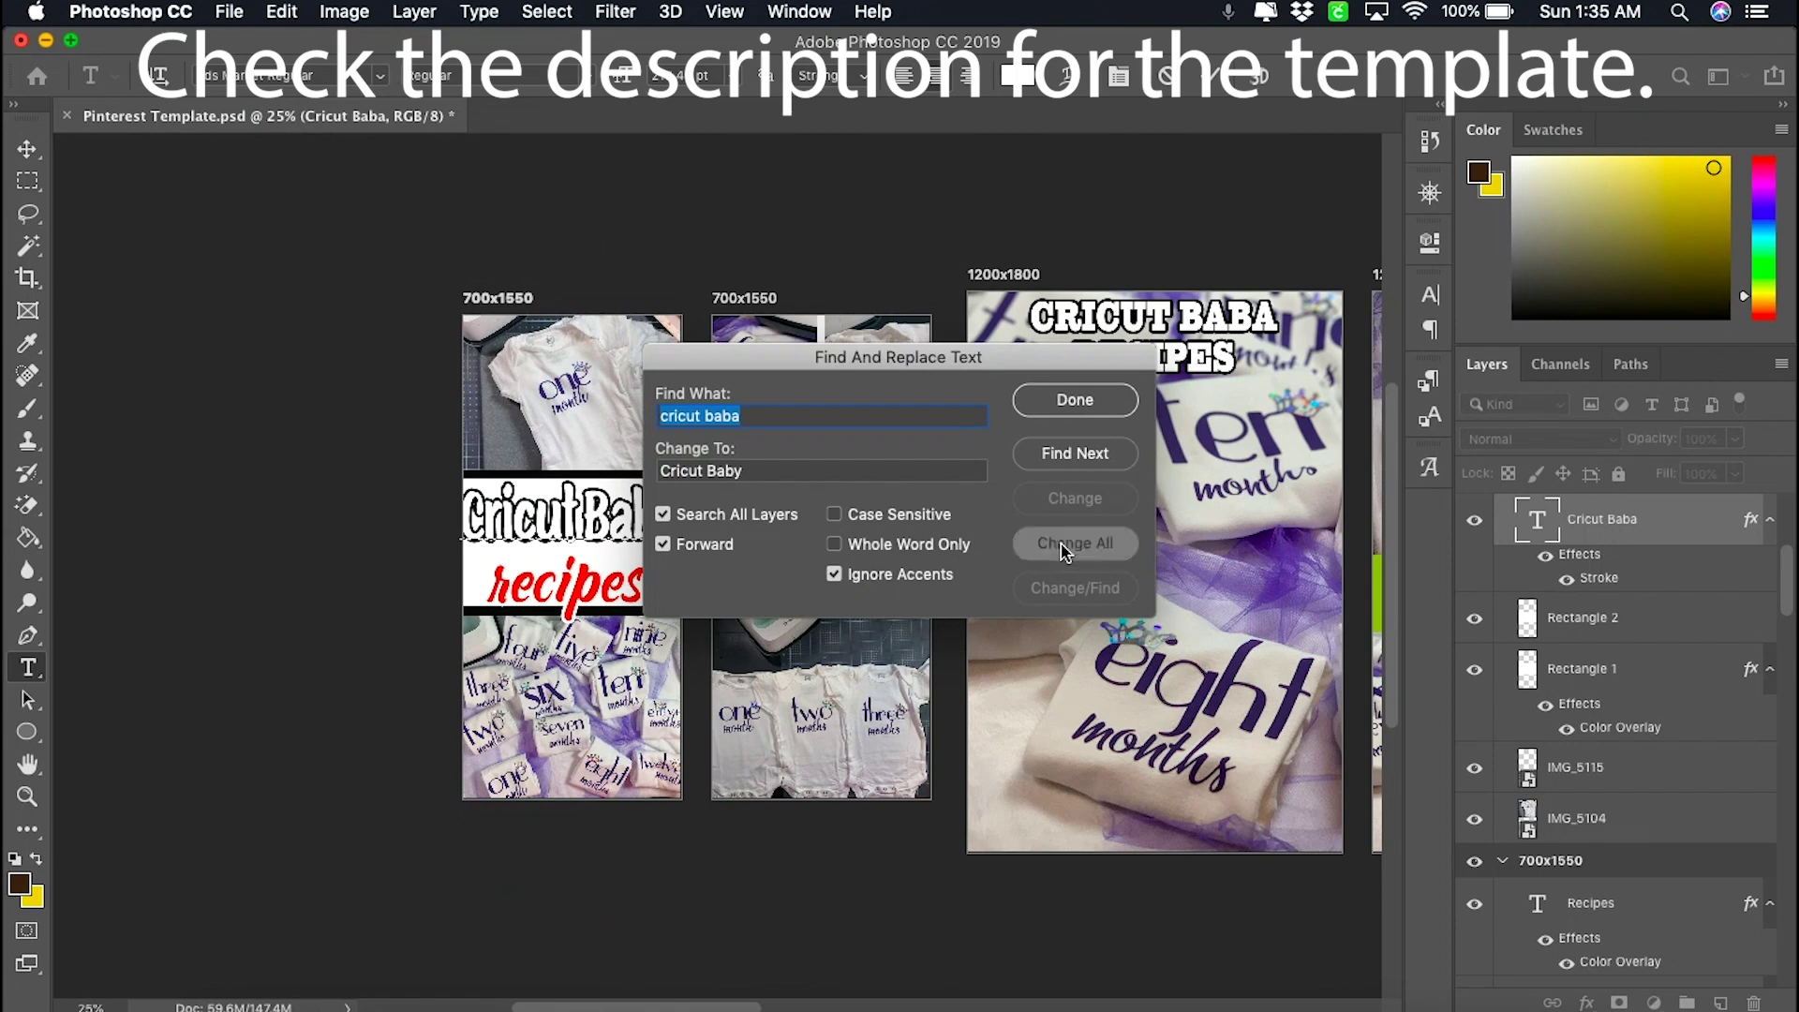
{"action": "left_click", "coordinate": [1061, 541]}
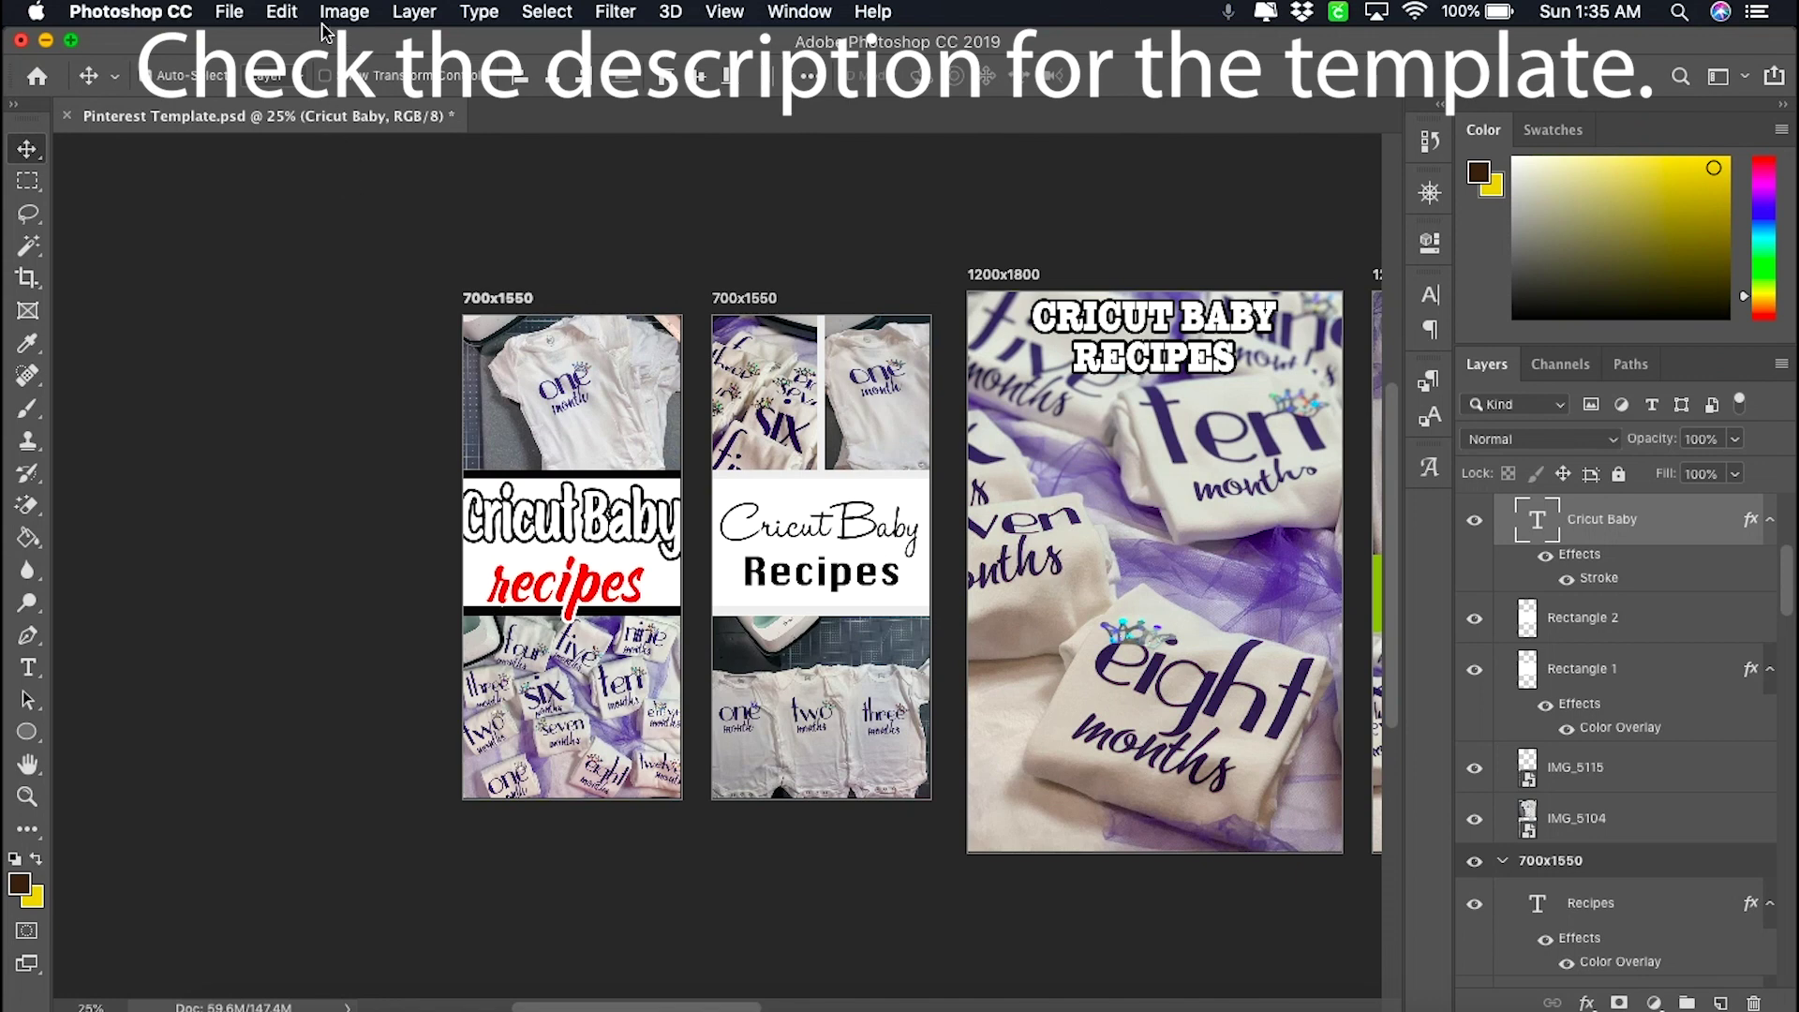
- Find and replace every "recipes" with "Milestone Onesie" across all text layers
{"action": "left_click", "coordinate": [282, 12]}
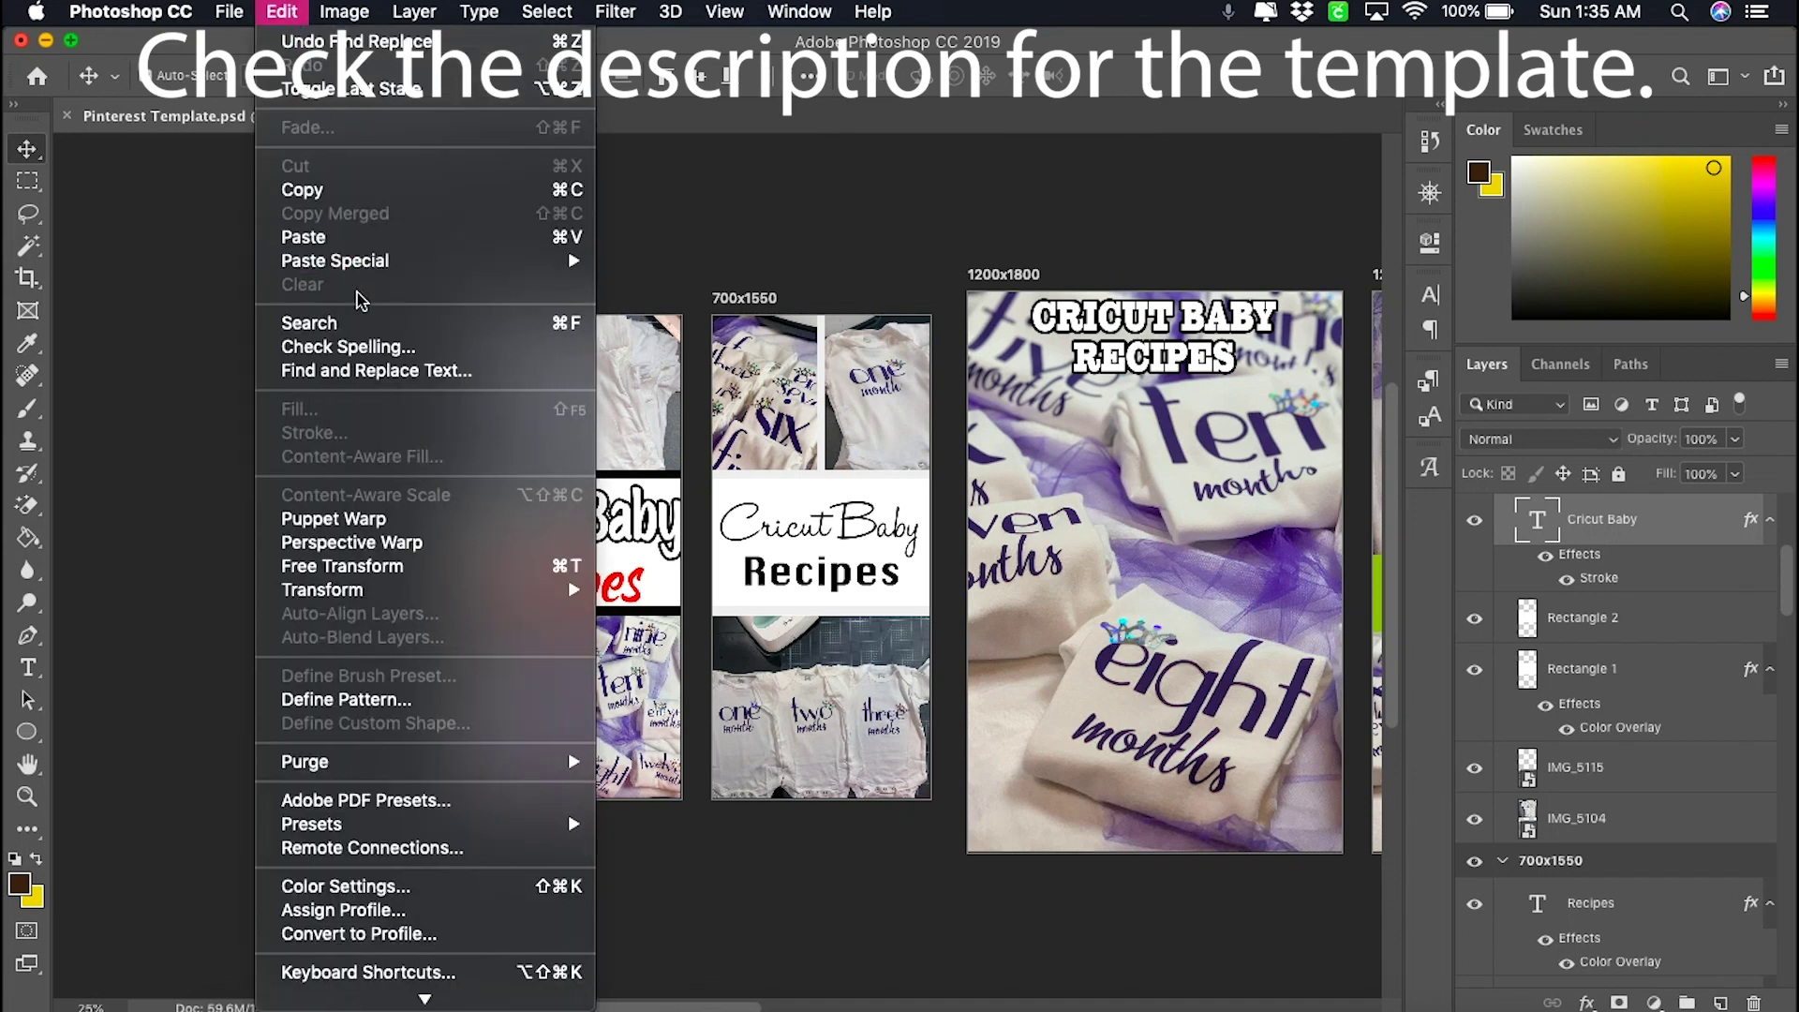
{"action": "left_click", "coordinate": [379, 370]}
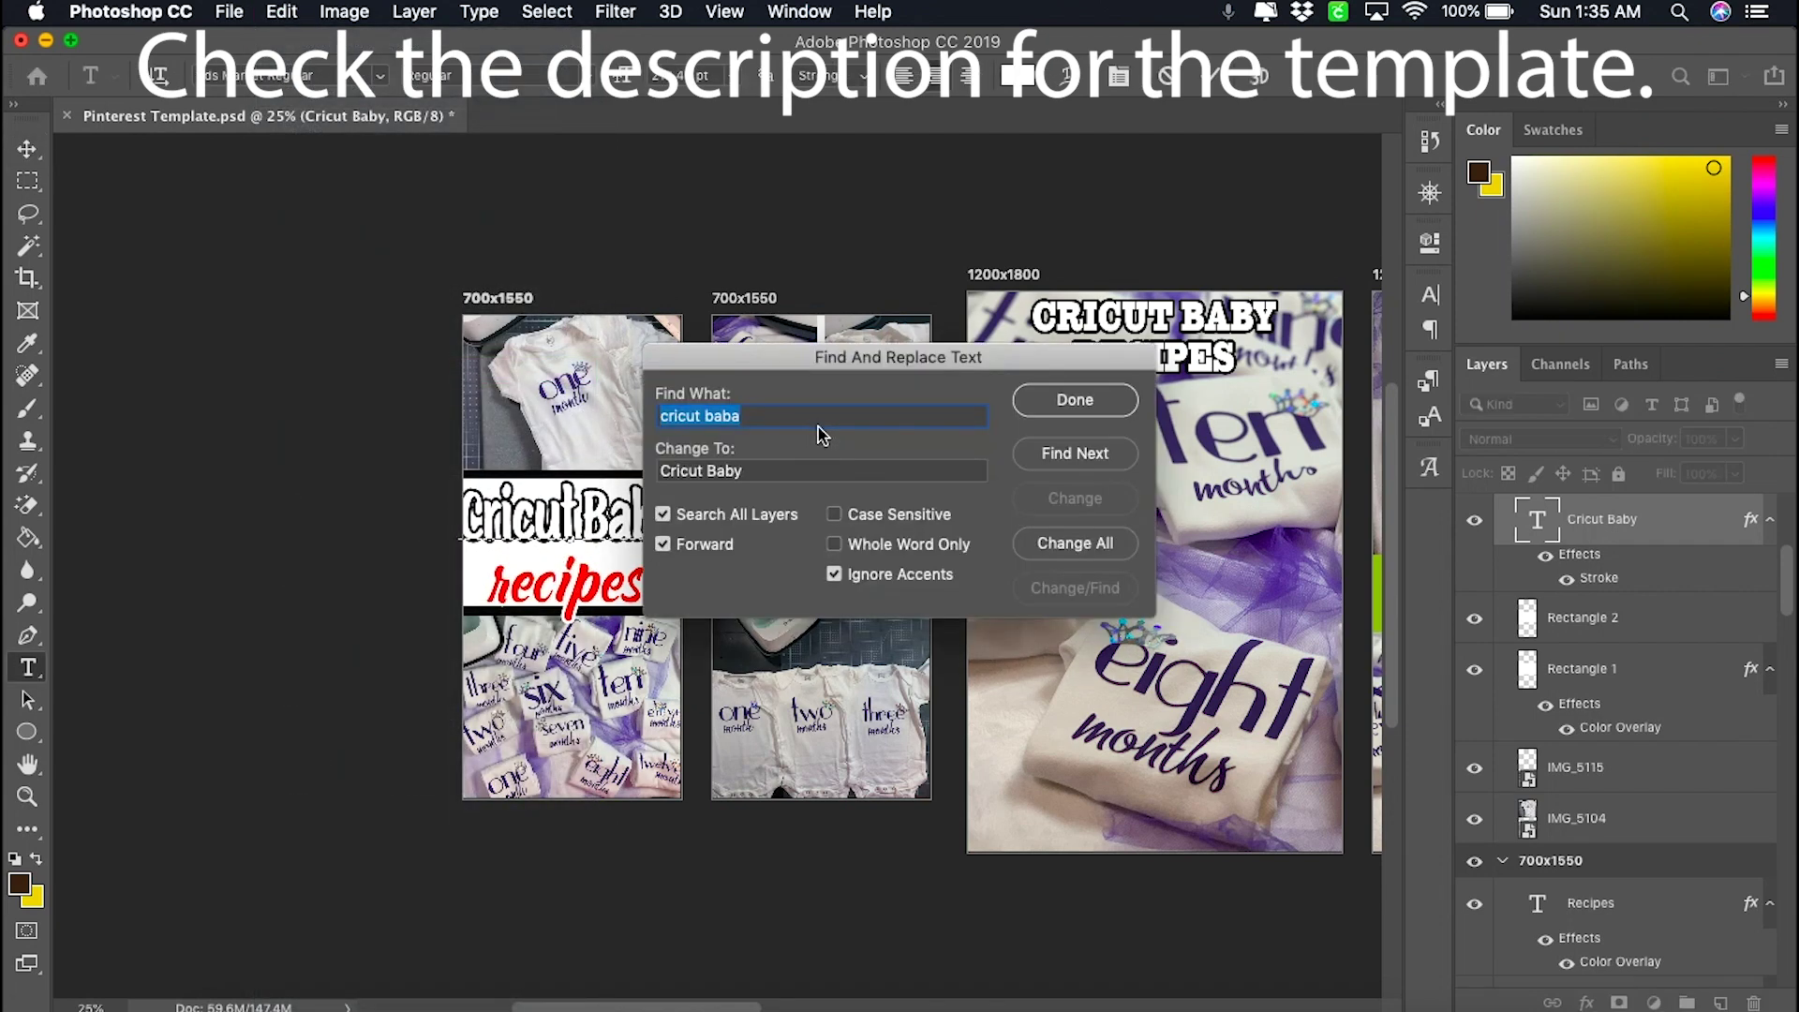
{"action": "type", "text": "recipes"}
{"action": "left_click", "coordinate": [862, 477]}
{"action": "key", "text": "shift+alt+Left"}
{"action": "key", "text": "shift+alt+Left"}
{"action": "type", "text": "Milestone"}
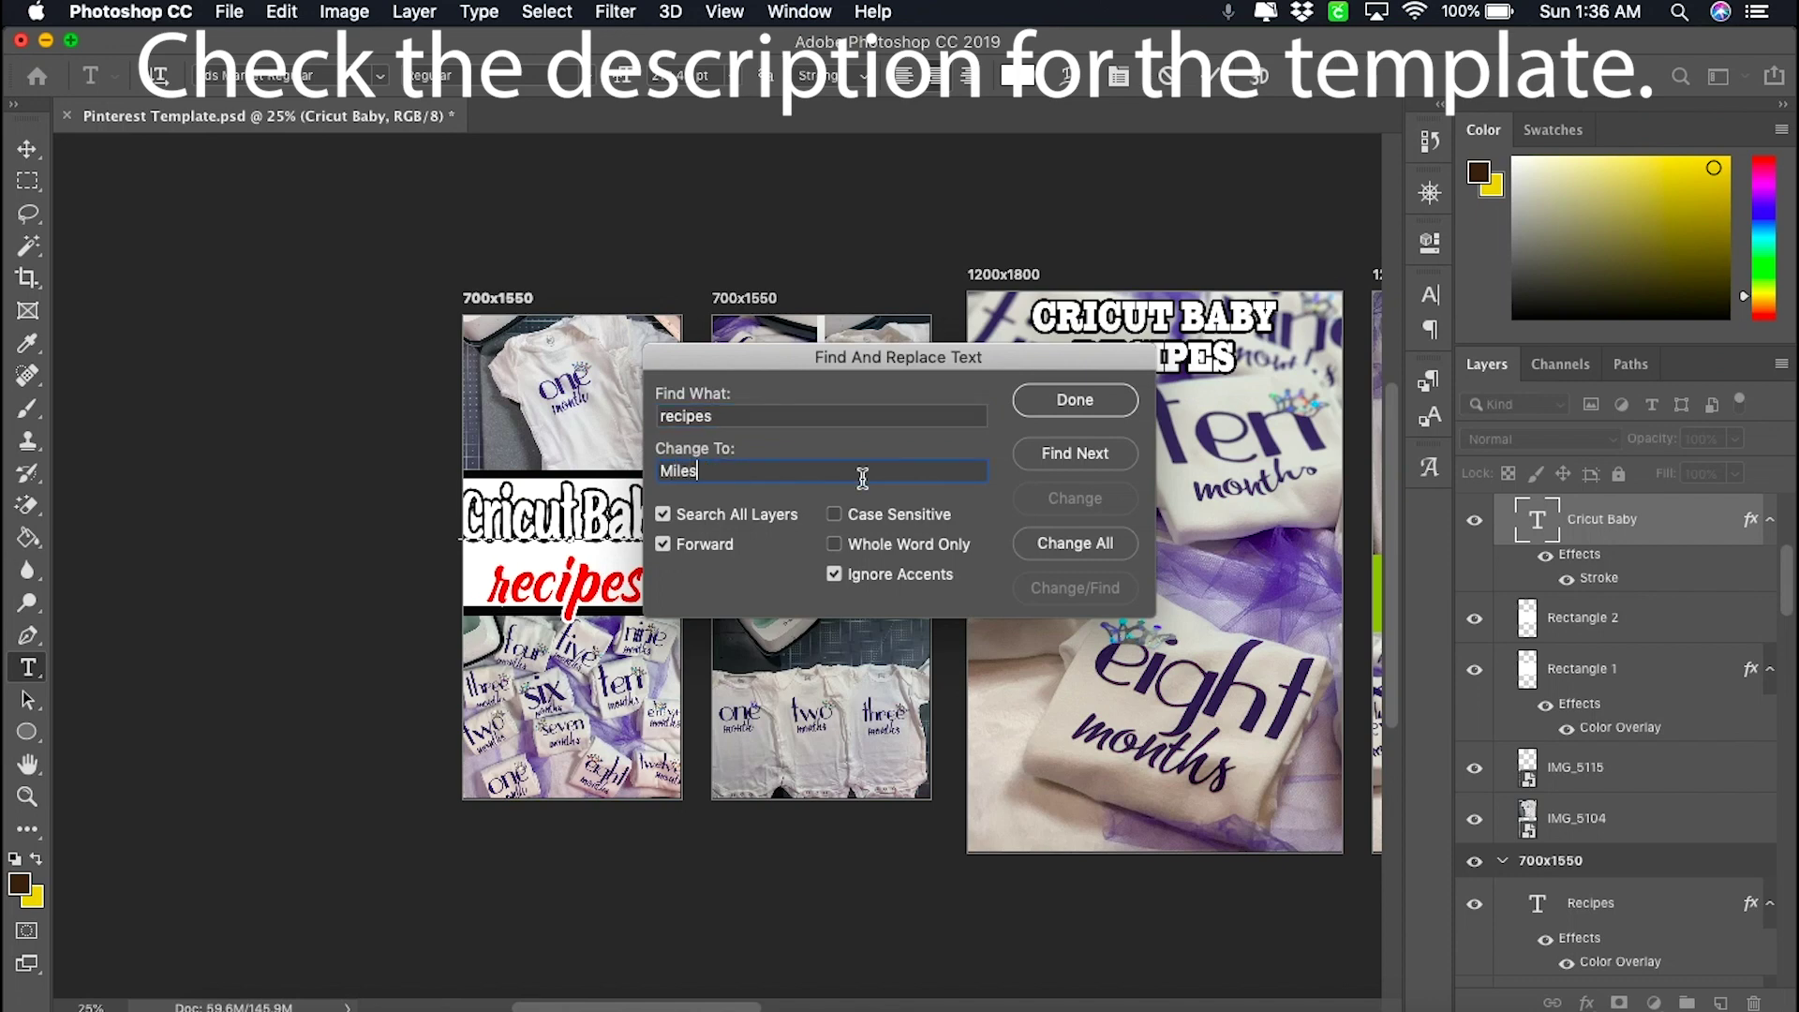
{"action": "type", "text": " Onesie"}
{"action": "left_click", "coordinate": [1123, 538]}
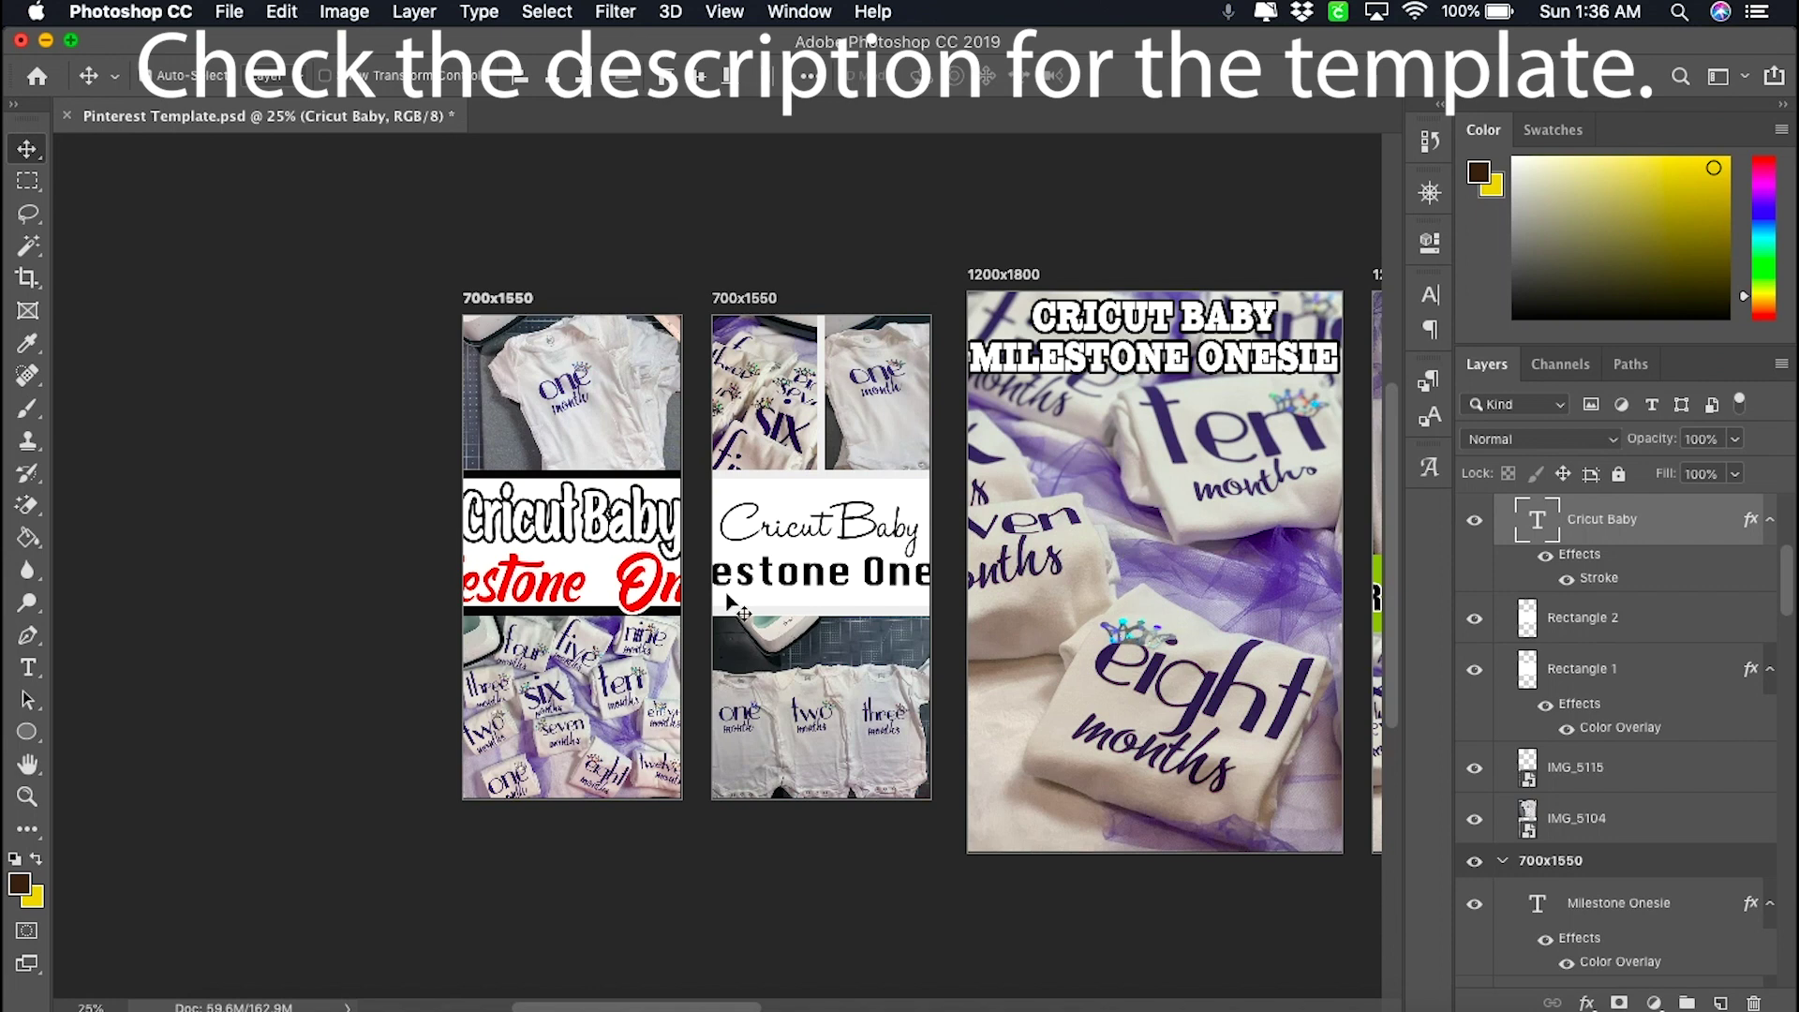
- Scale down the Cricut Baby title in the first 700x1550 artboard and reposition it within the white band
{"action": "key", "text": "super+t"}
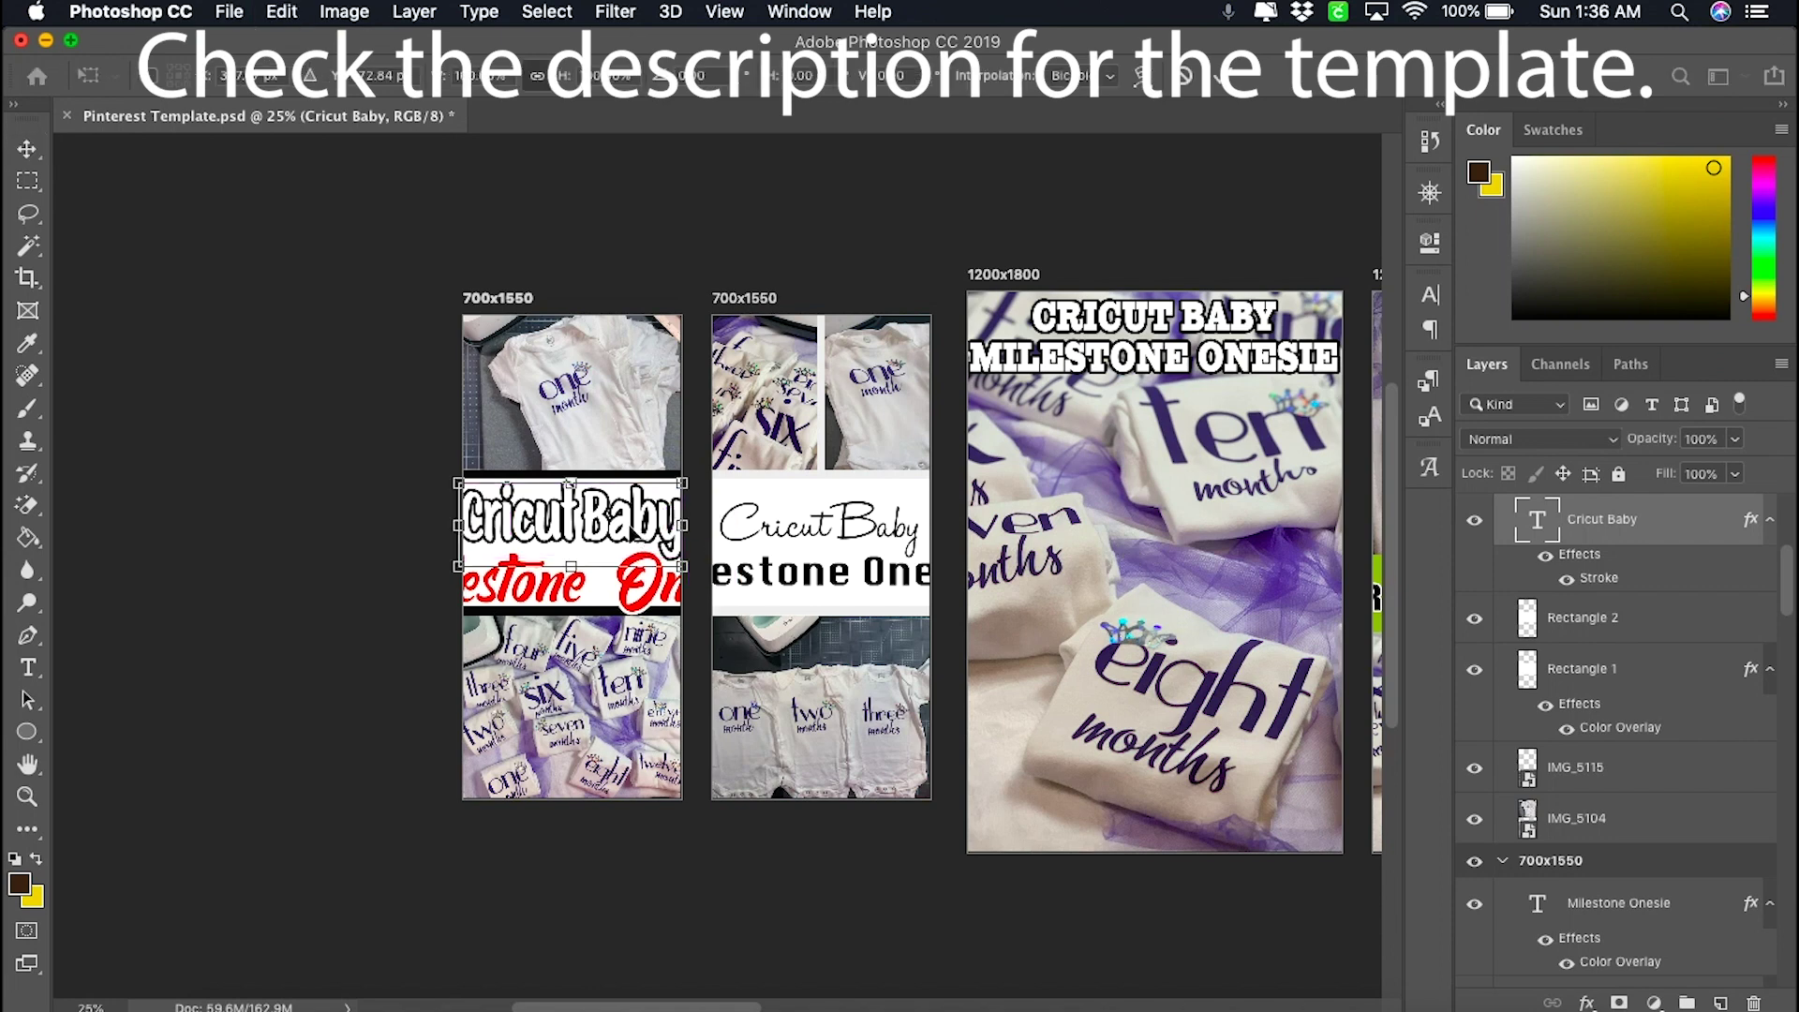
{"action": "left_click_drag", "start_coordinate": [463, 485], "coordinate": [475, 490]}
{"action": "left_click_drag", "start_coordinate": [585, 531], "coordinate": [579, 523]}
{"action": "key", "text": "Return"}
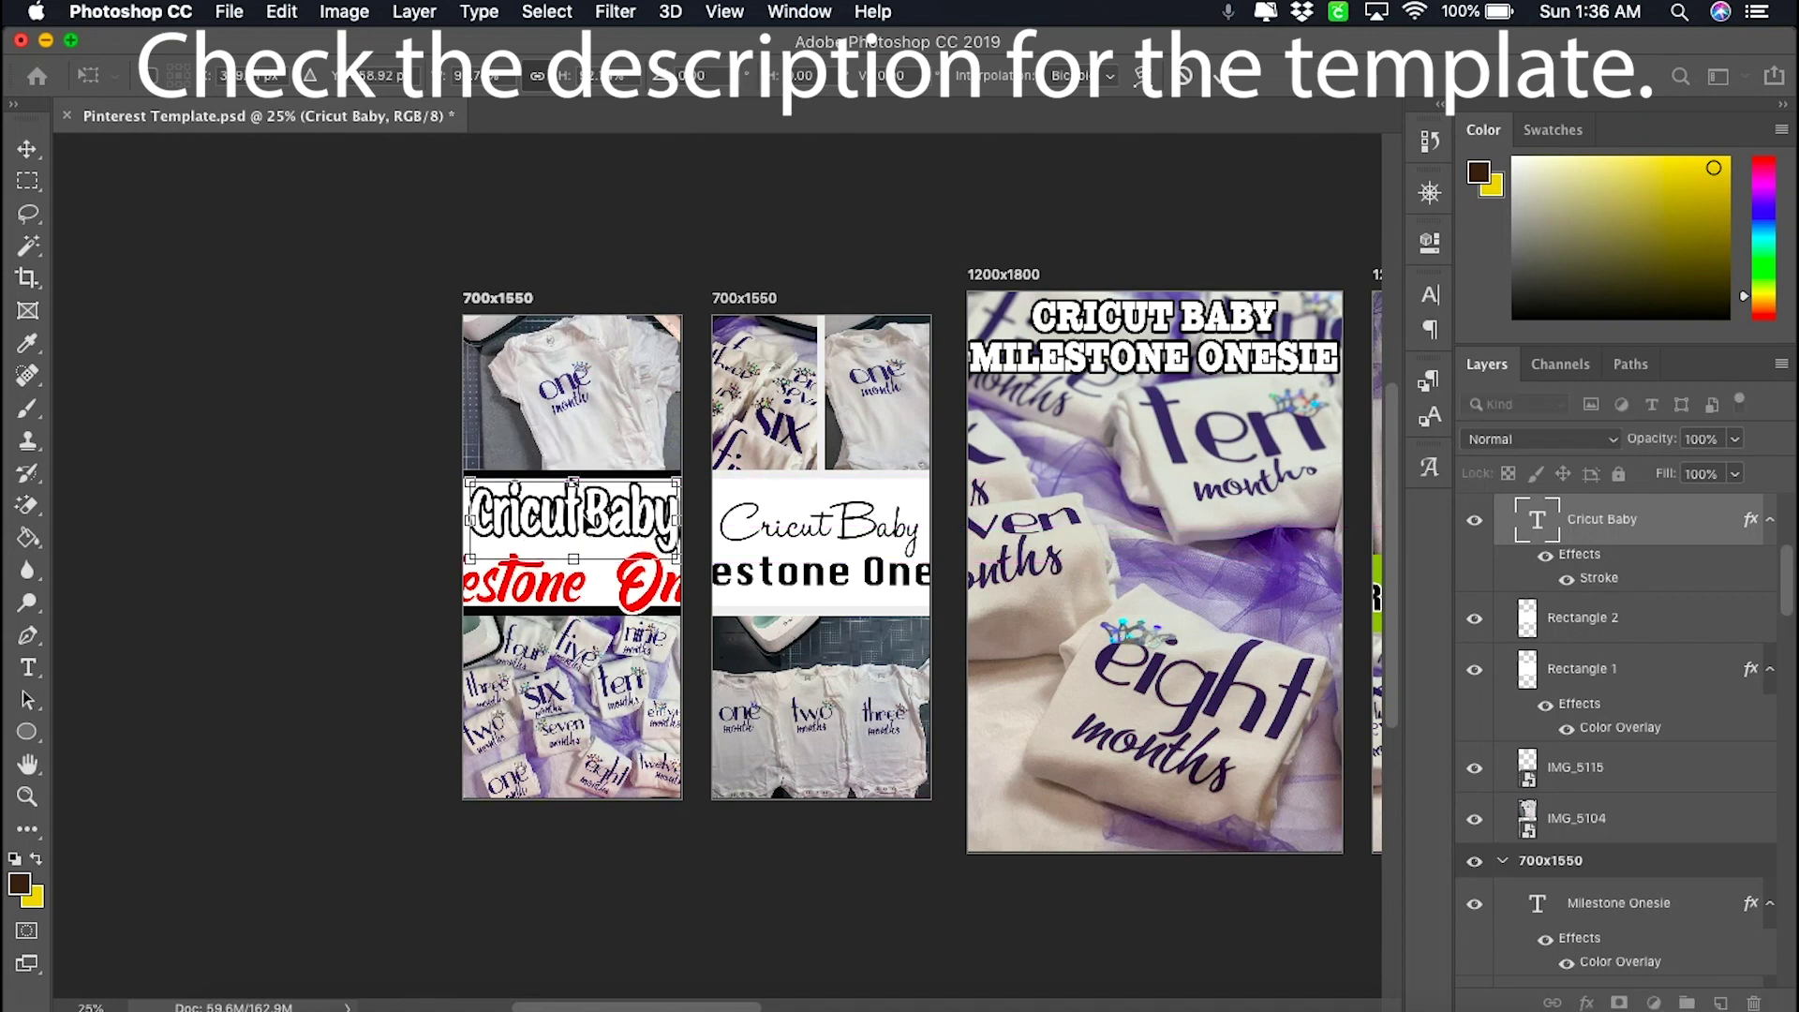
- Shrink the red Milestone Onesie text in the first 700x1550 artboard to fit the band beneath Cricut Baby
{"action": "left_click", "coordinate": [553, 590]}
{"action": "key", "text": "super+t"}
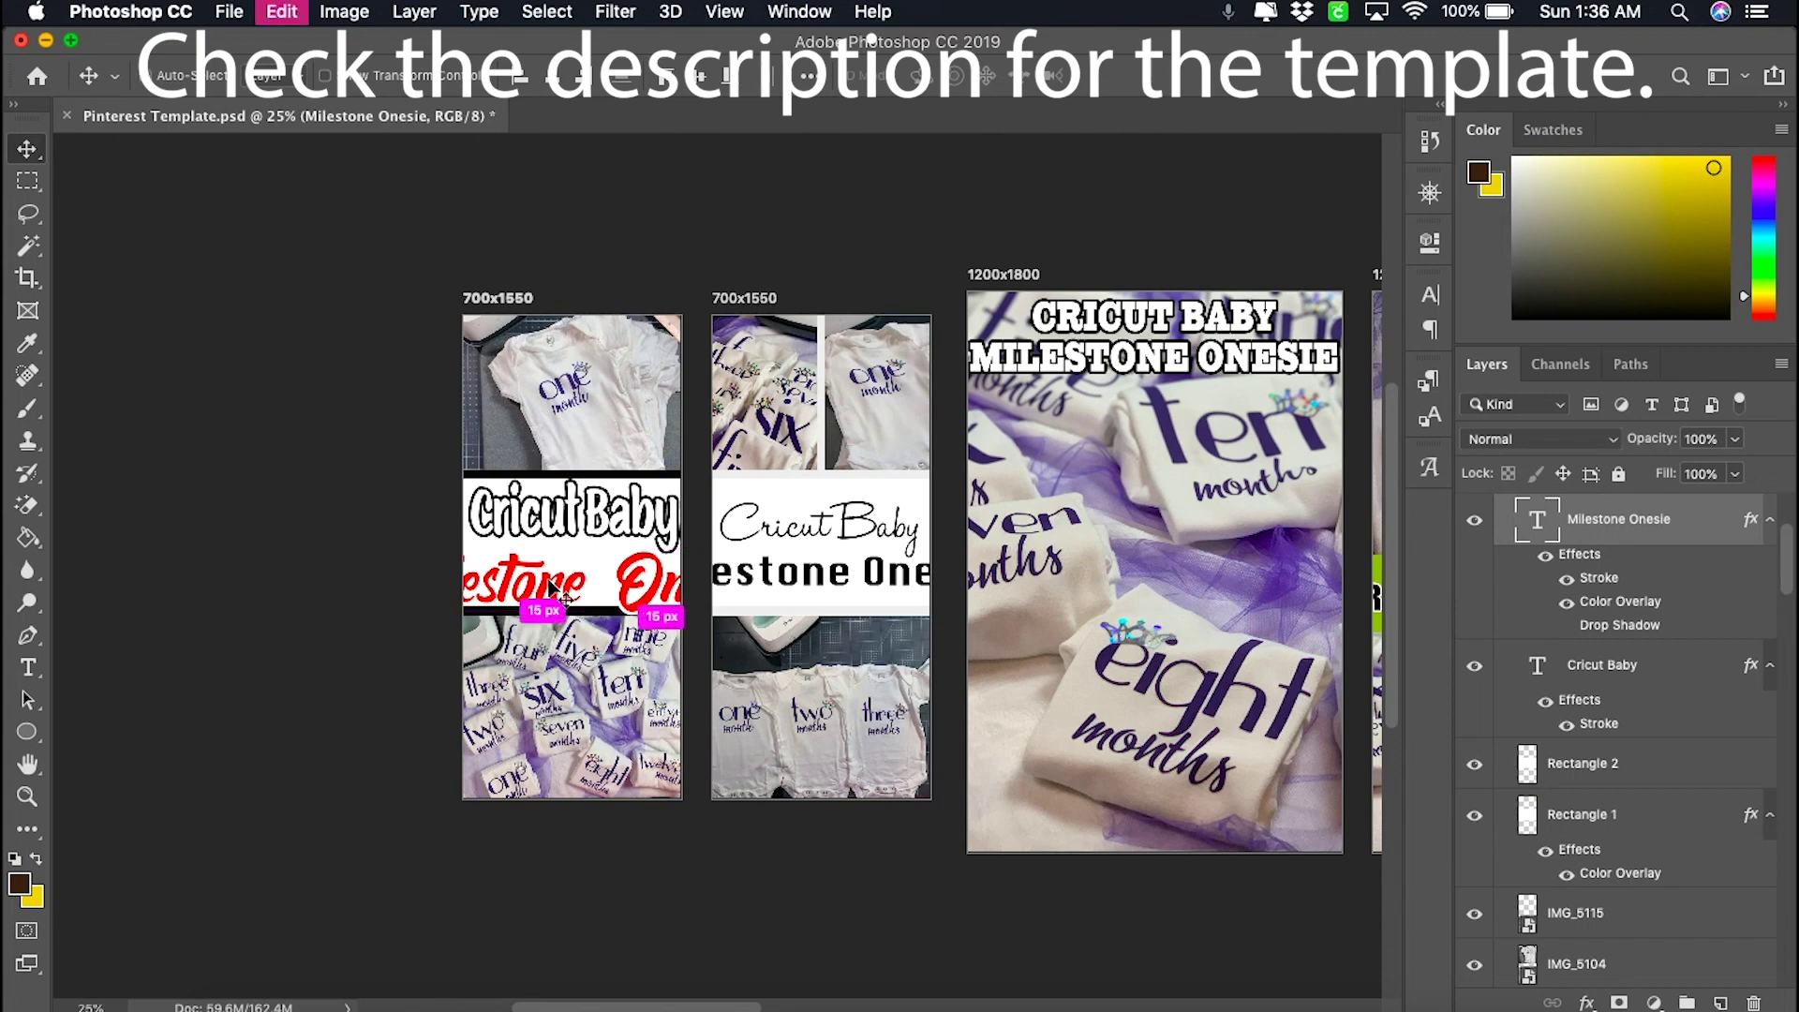
{"action": "left_click_drag", "start_coordinate": [405, 555], "coordinate": [503, 576]}
{"action": "left_click_drag", "start_coordinate": [766, 628], "coordinate": [601, 568]}
{"action": "key", "text": "Return"}
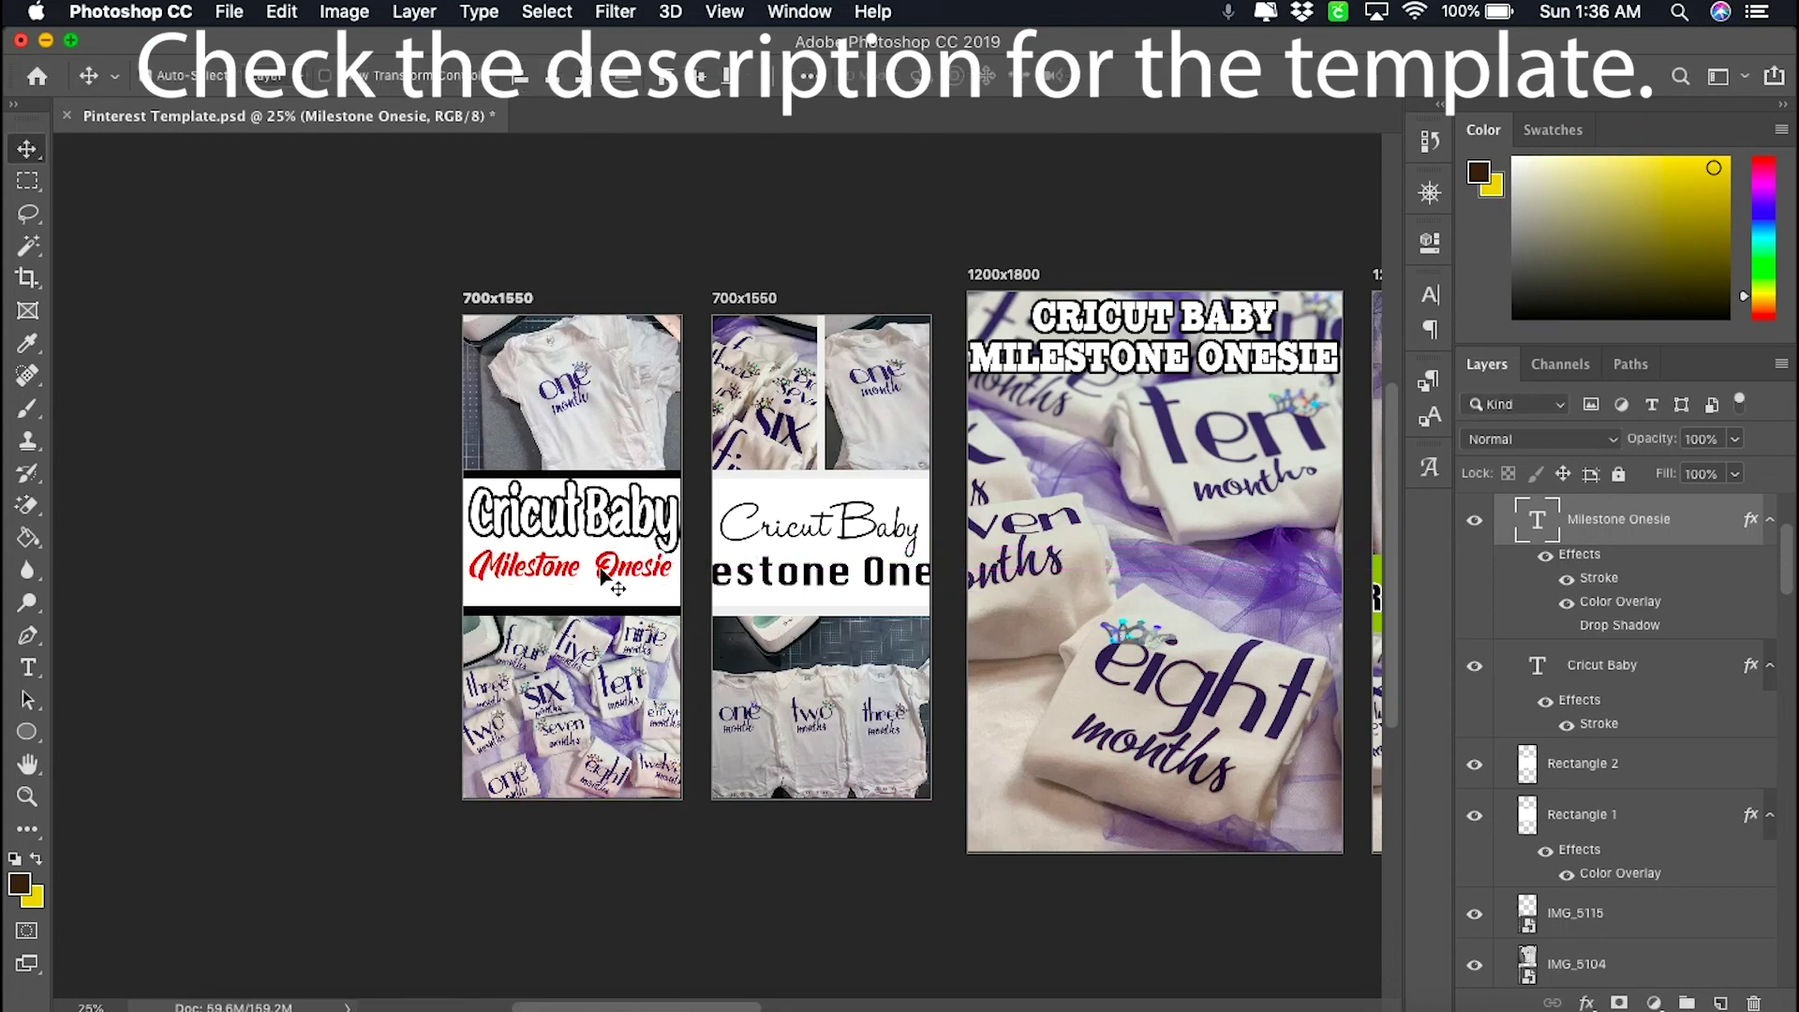
- Change the red text in the first 700x1550 artboard to lowercase "milestone onesie" and break it onto two lines
{"action": "double_click", "coordinate": [600, 570]}
{"action": "left_click_drag", "start_coordinate": [501, 570], "coordinate": [469, 569]}
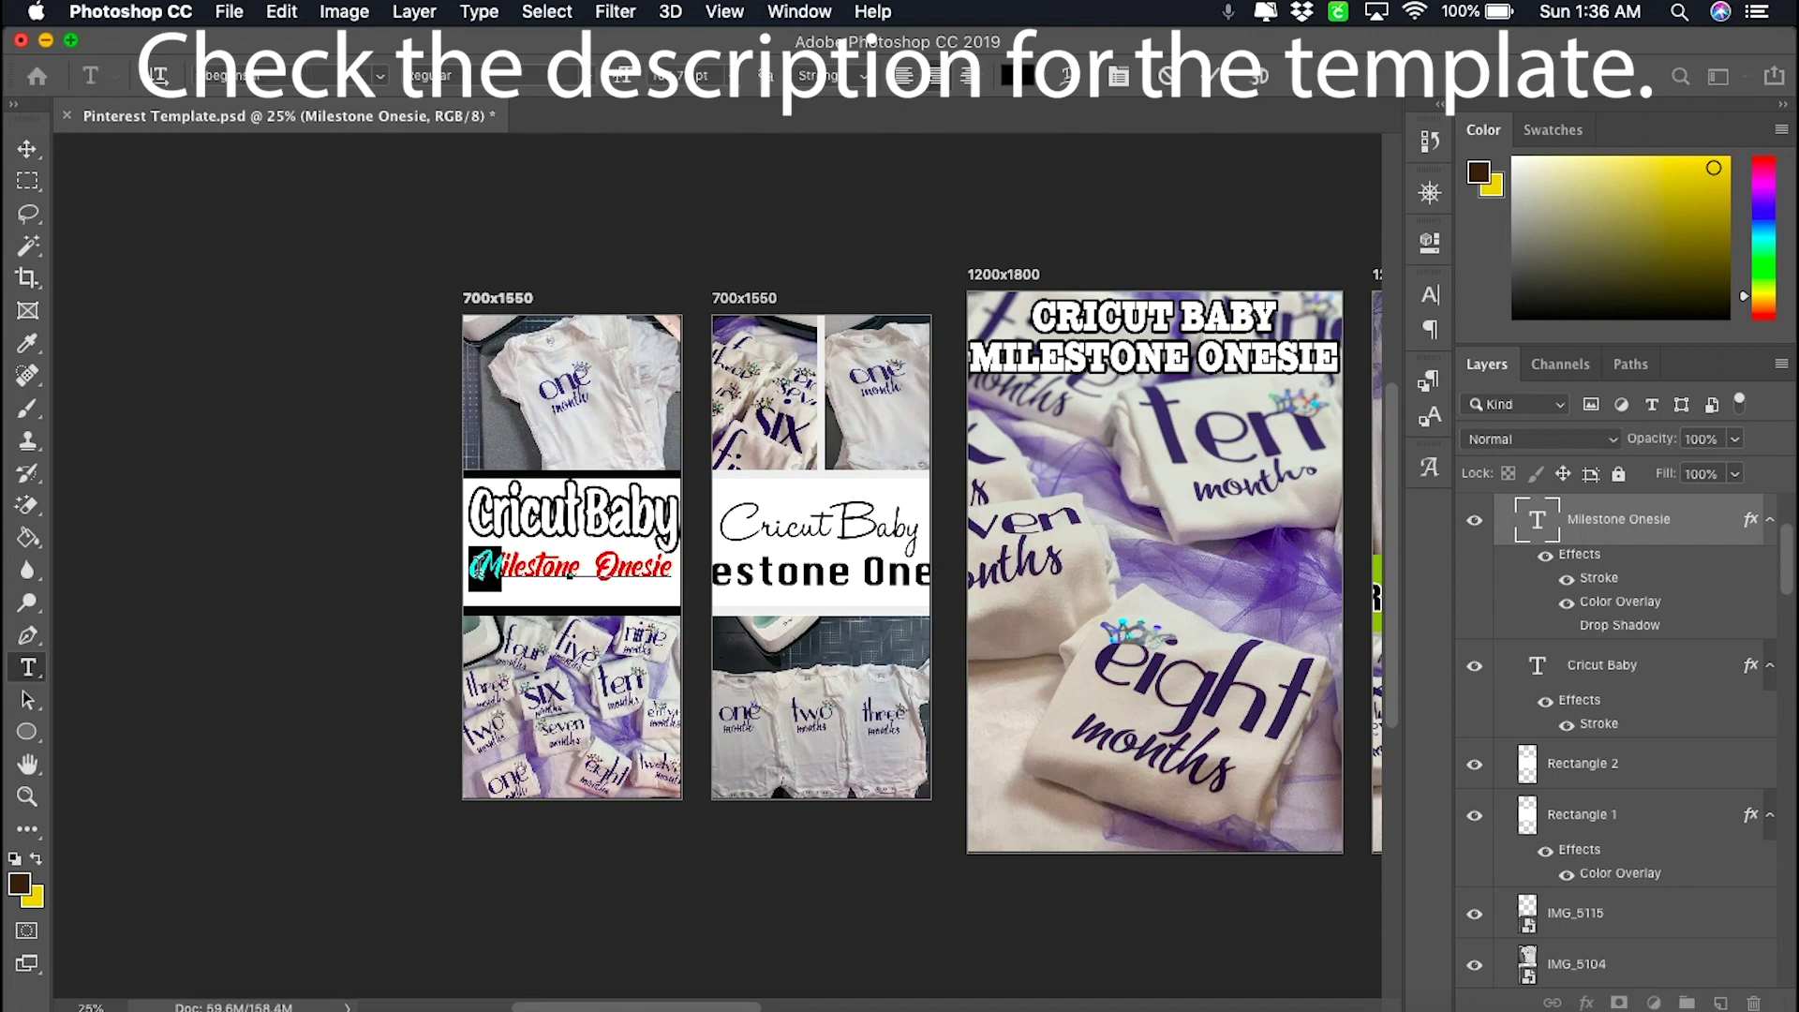
{"action": "type", "text": "m"}
{"action": "left_click_drag", "start_coordinate": [611, 570], "coordinate": [590, 573]}
{"action": "type", "text": "o"}
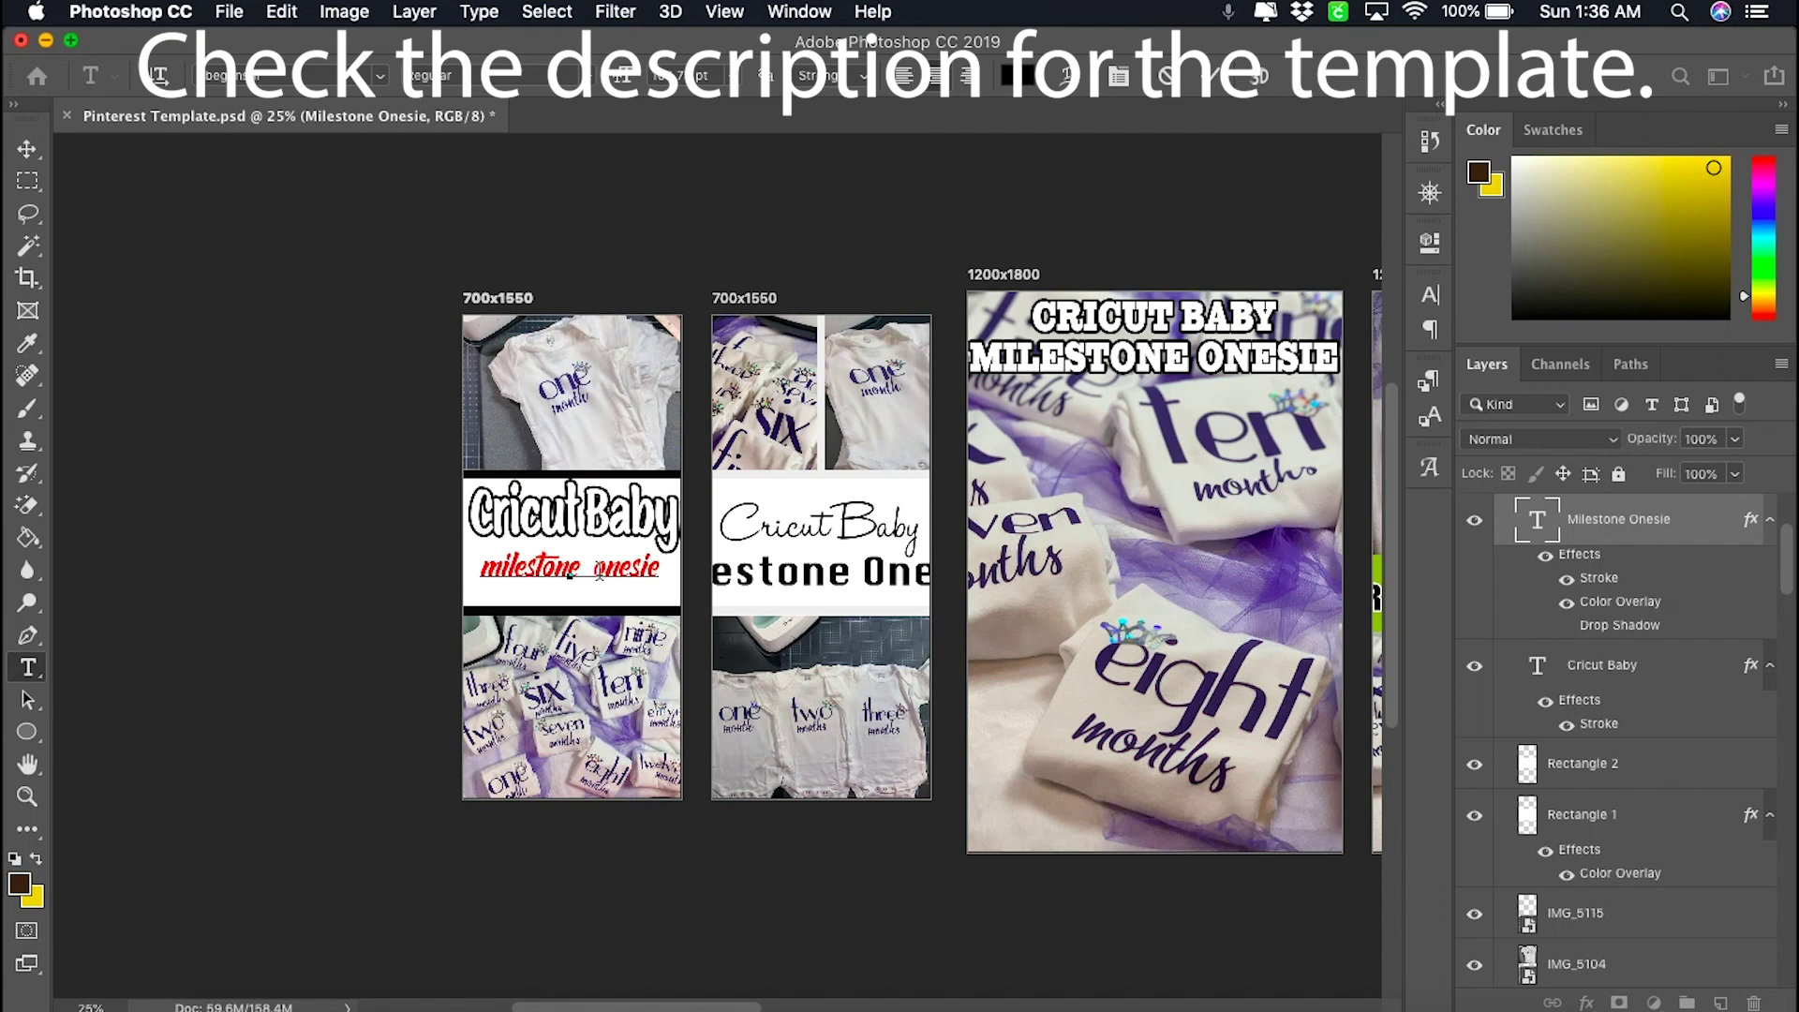
{"action": "left_click", "coordinate": [593, 570]}
{"action": "key", "text": "Return"}
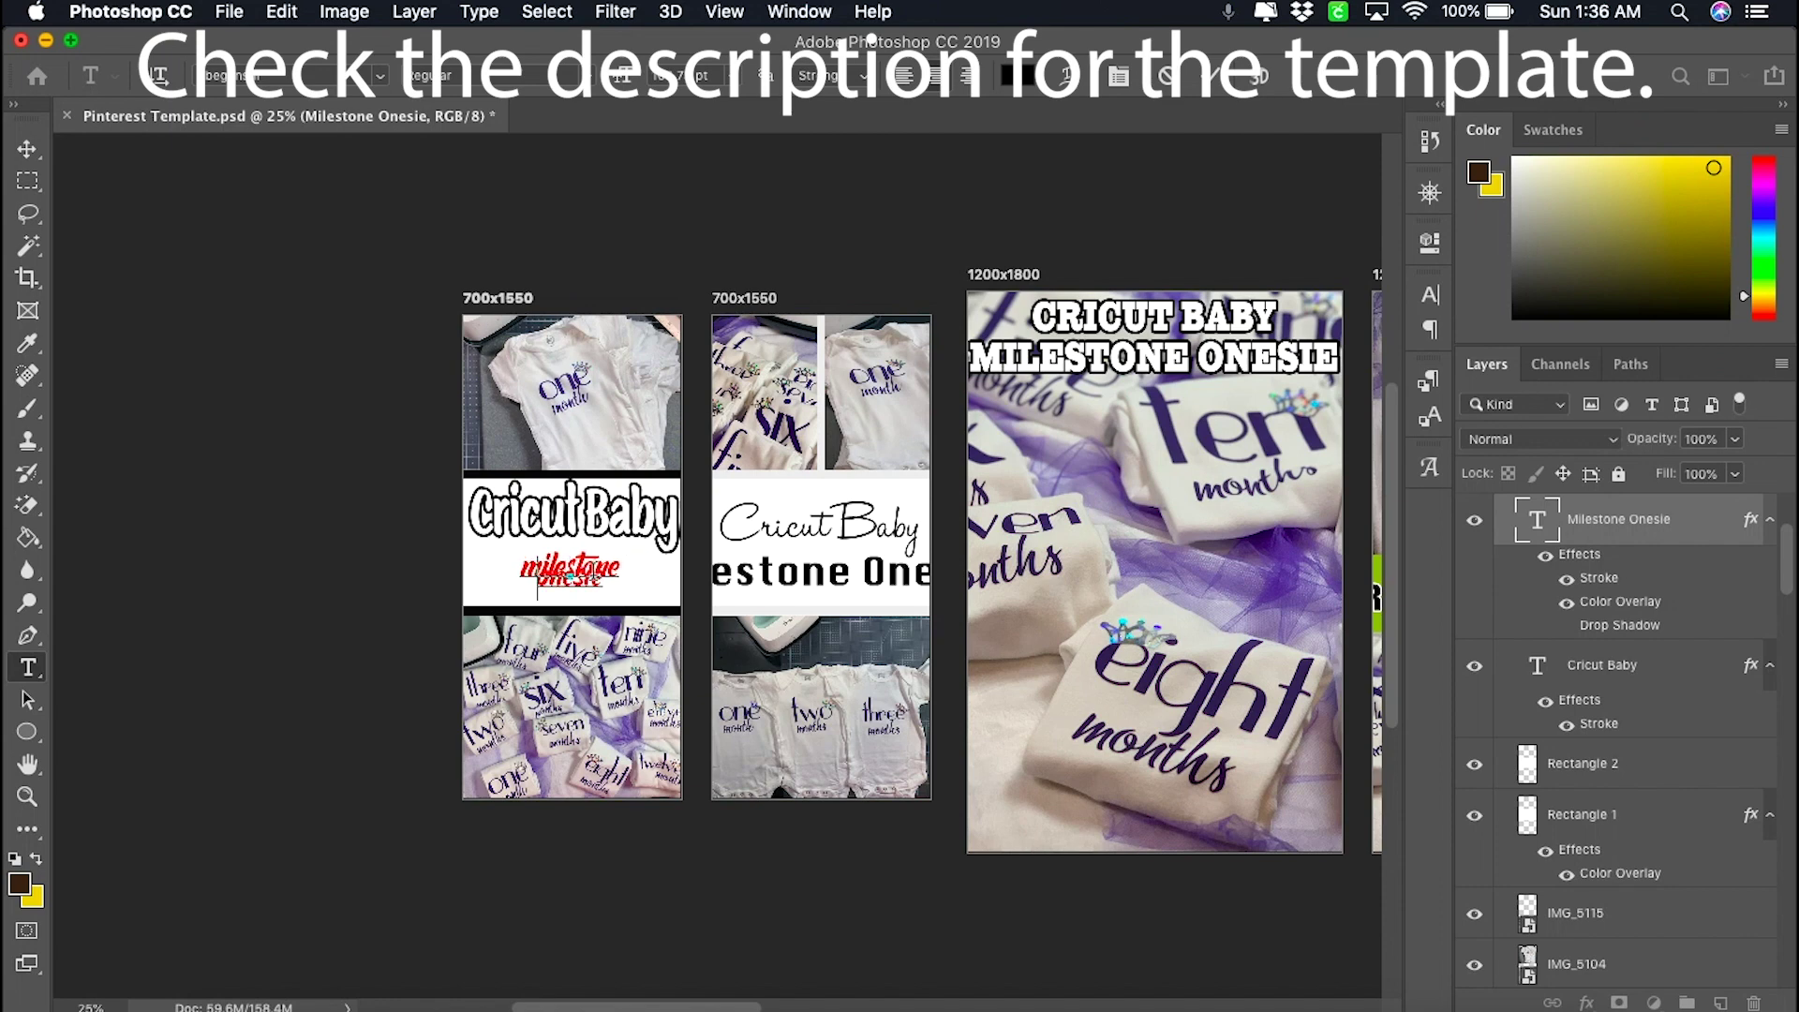
{"action": "left_click", "coordinate": [27, 149]}
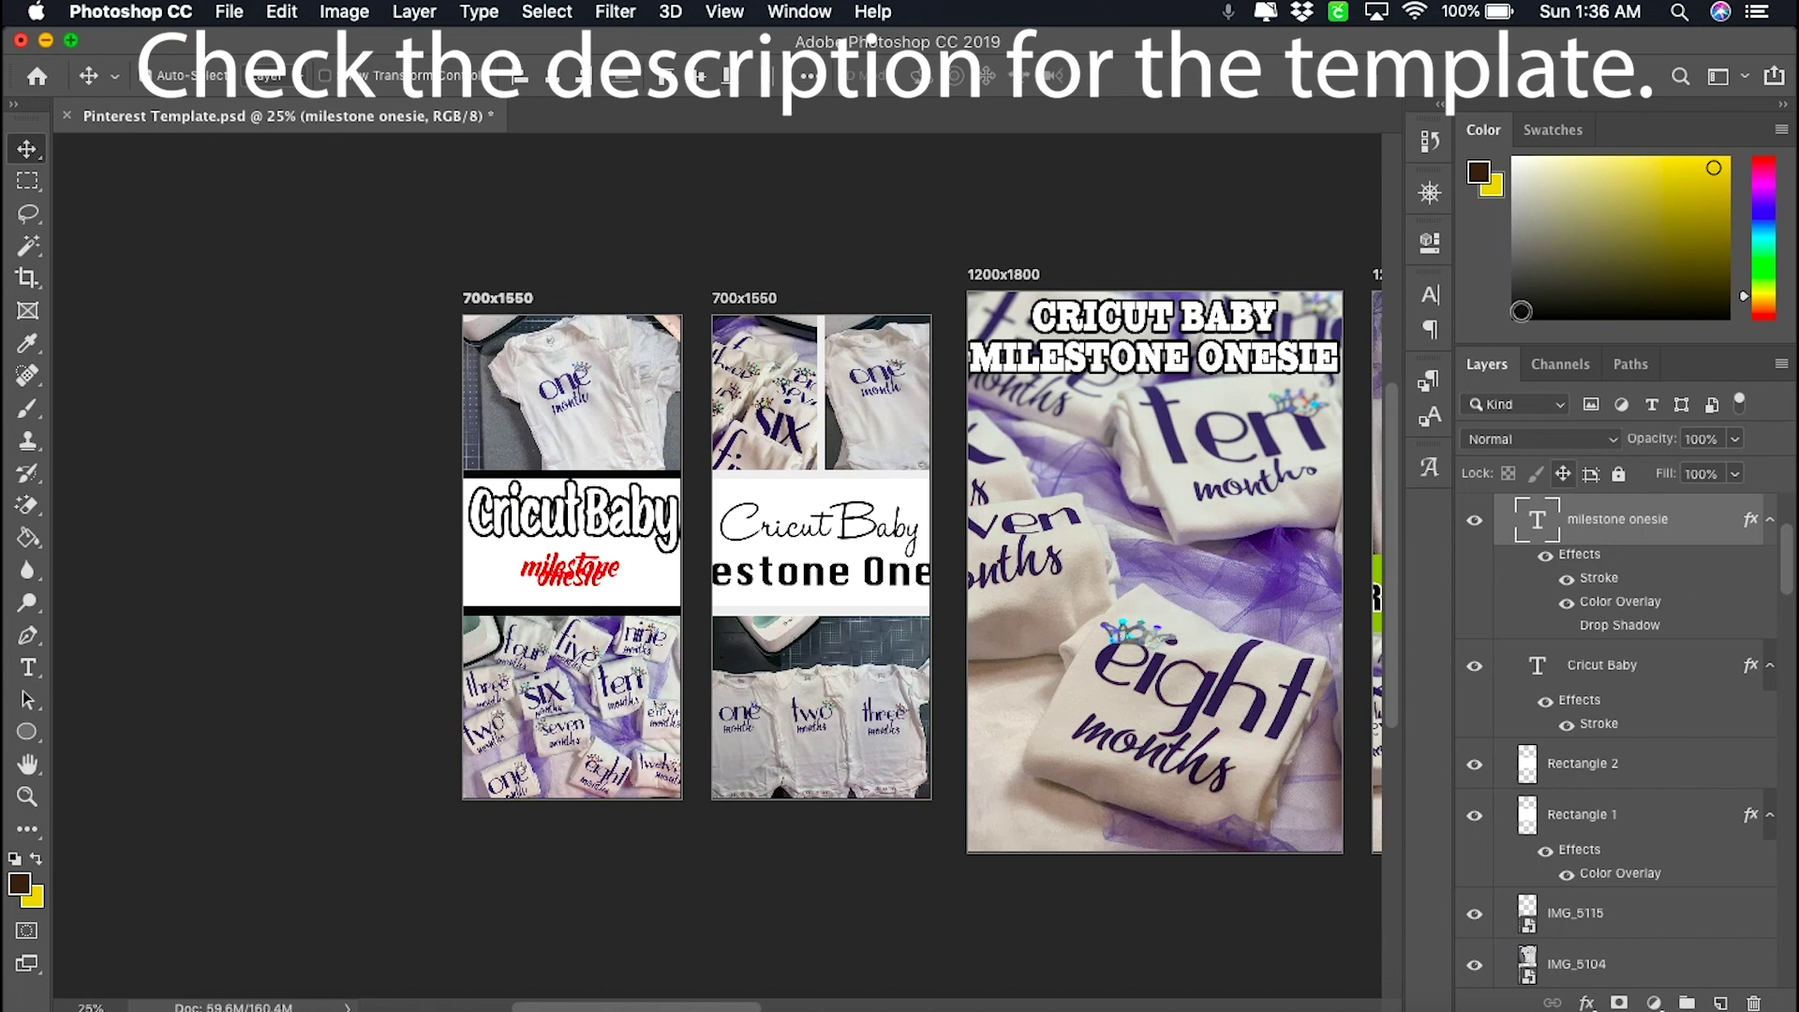
- Set the leading of the two-line milestone onesie text in the first 700x1550 artboard to 103 pt
{"action": "left_click", "coordinate": [1434, 298]}
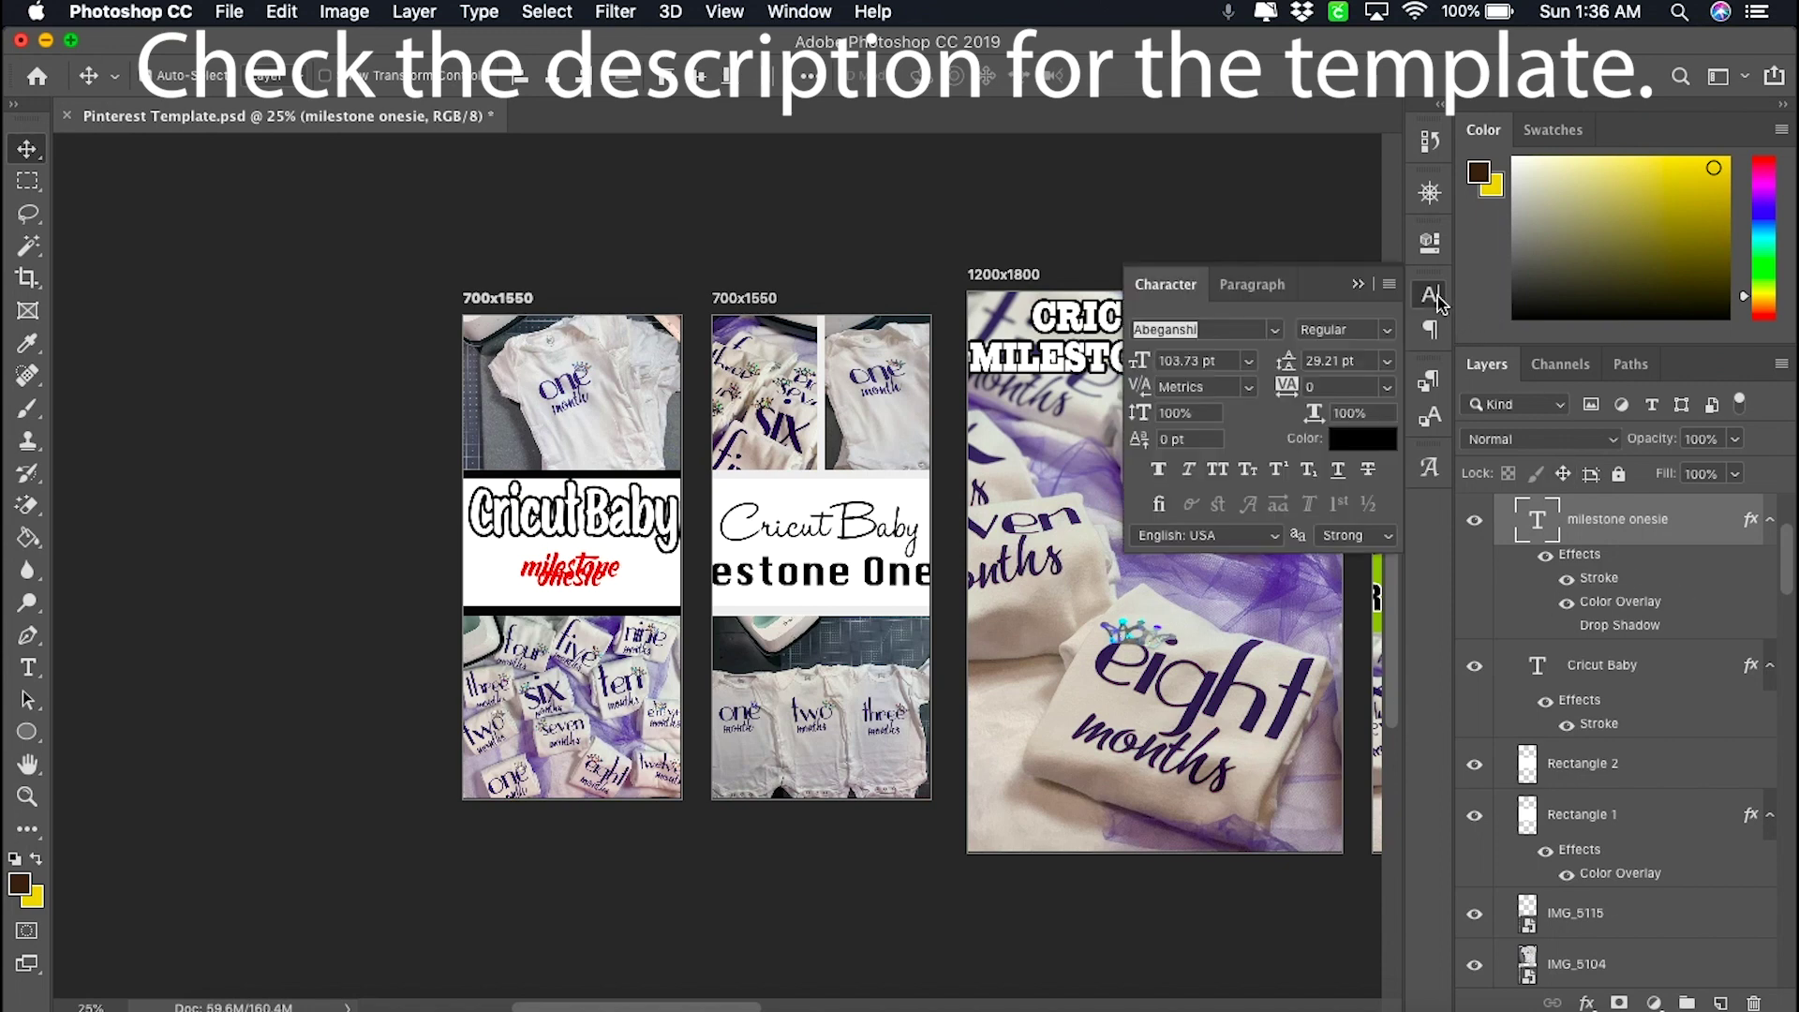
{"action": "left_click", "coordinate": [1342, 360]}
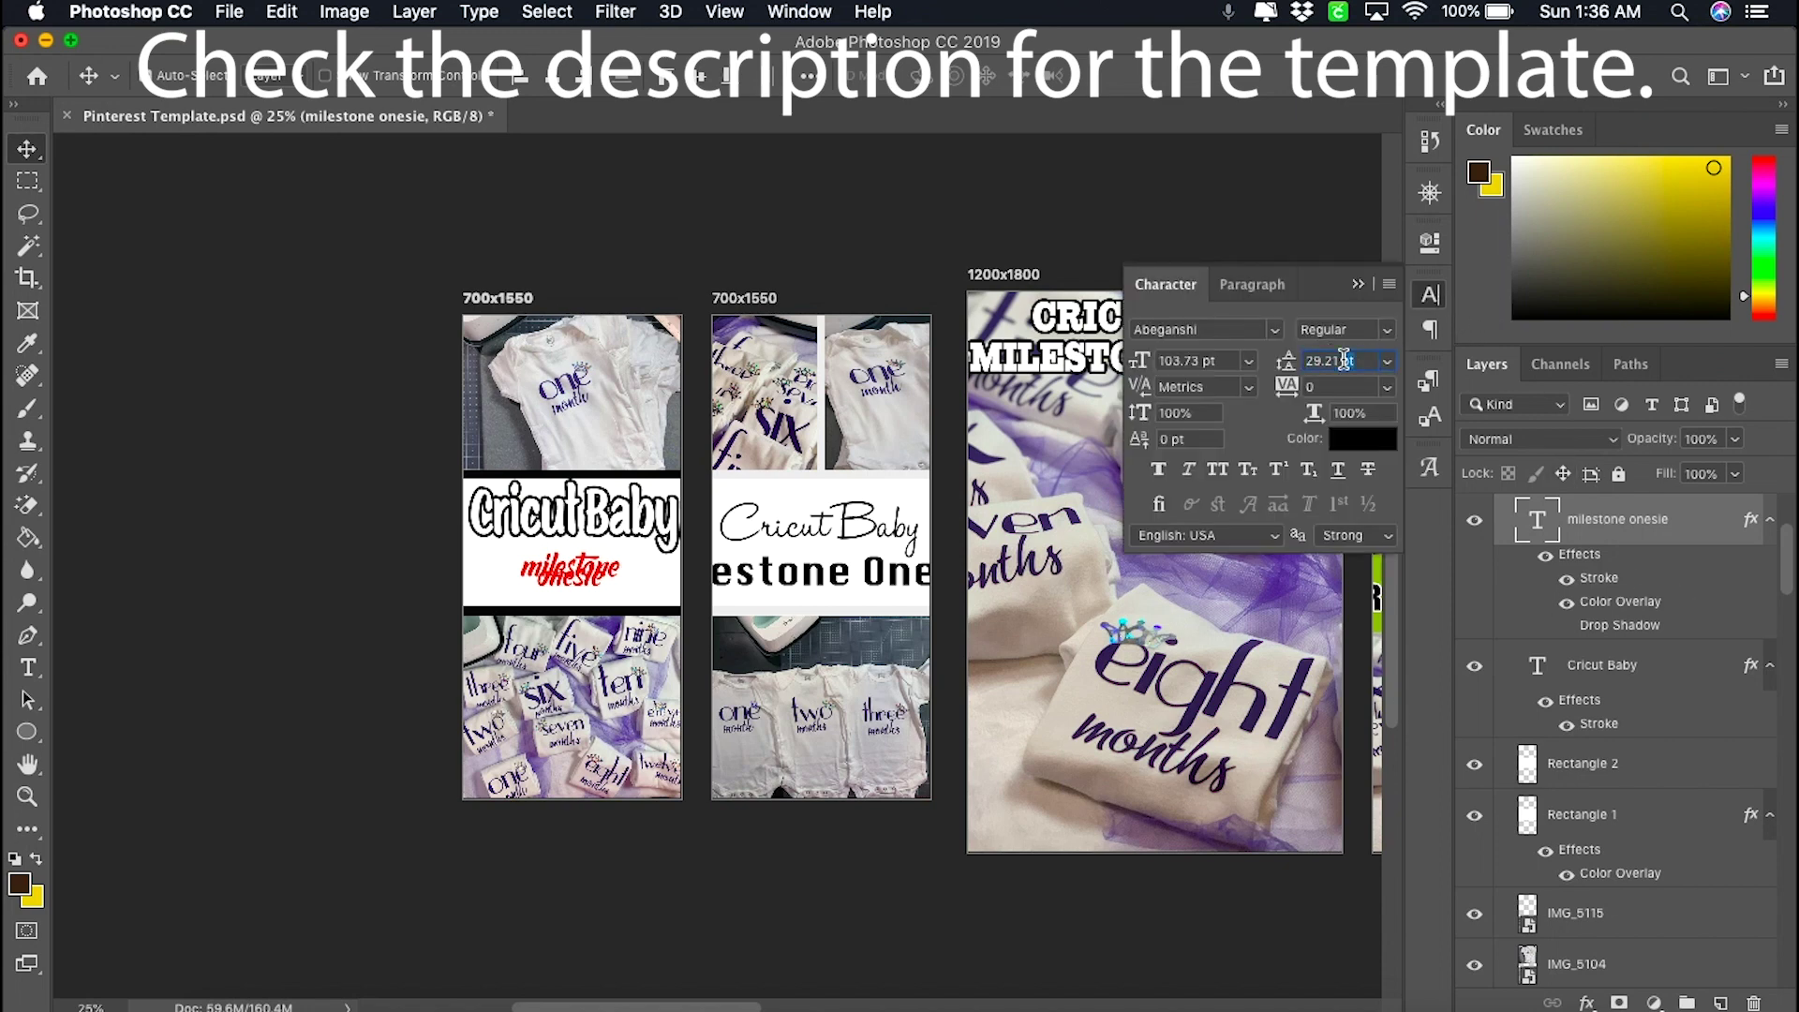
{"action": "type", "text": "10"}
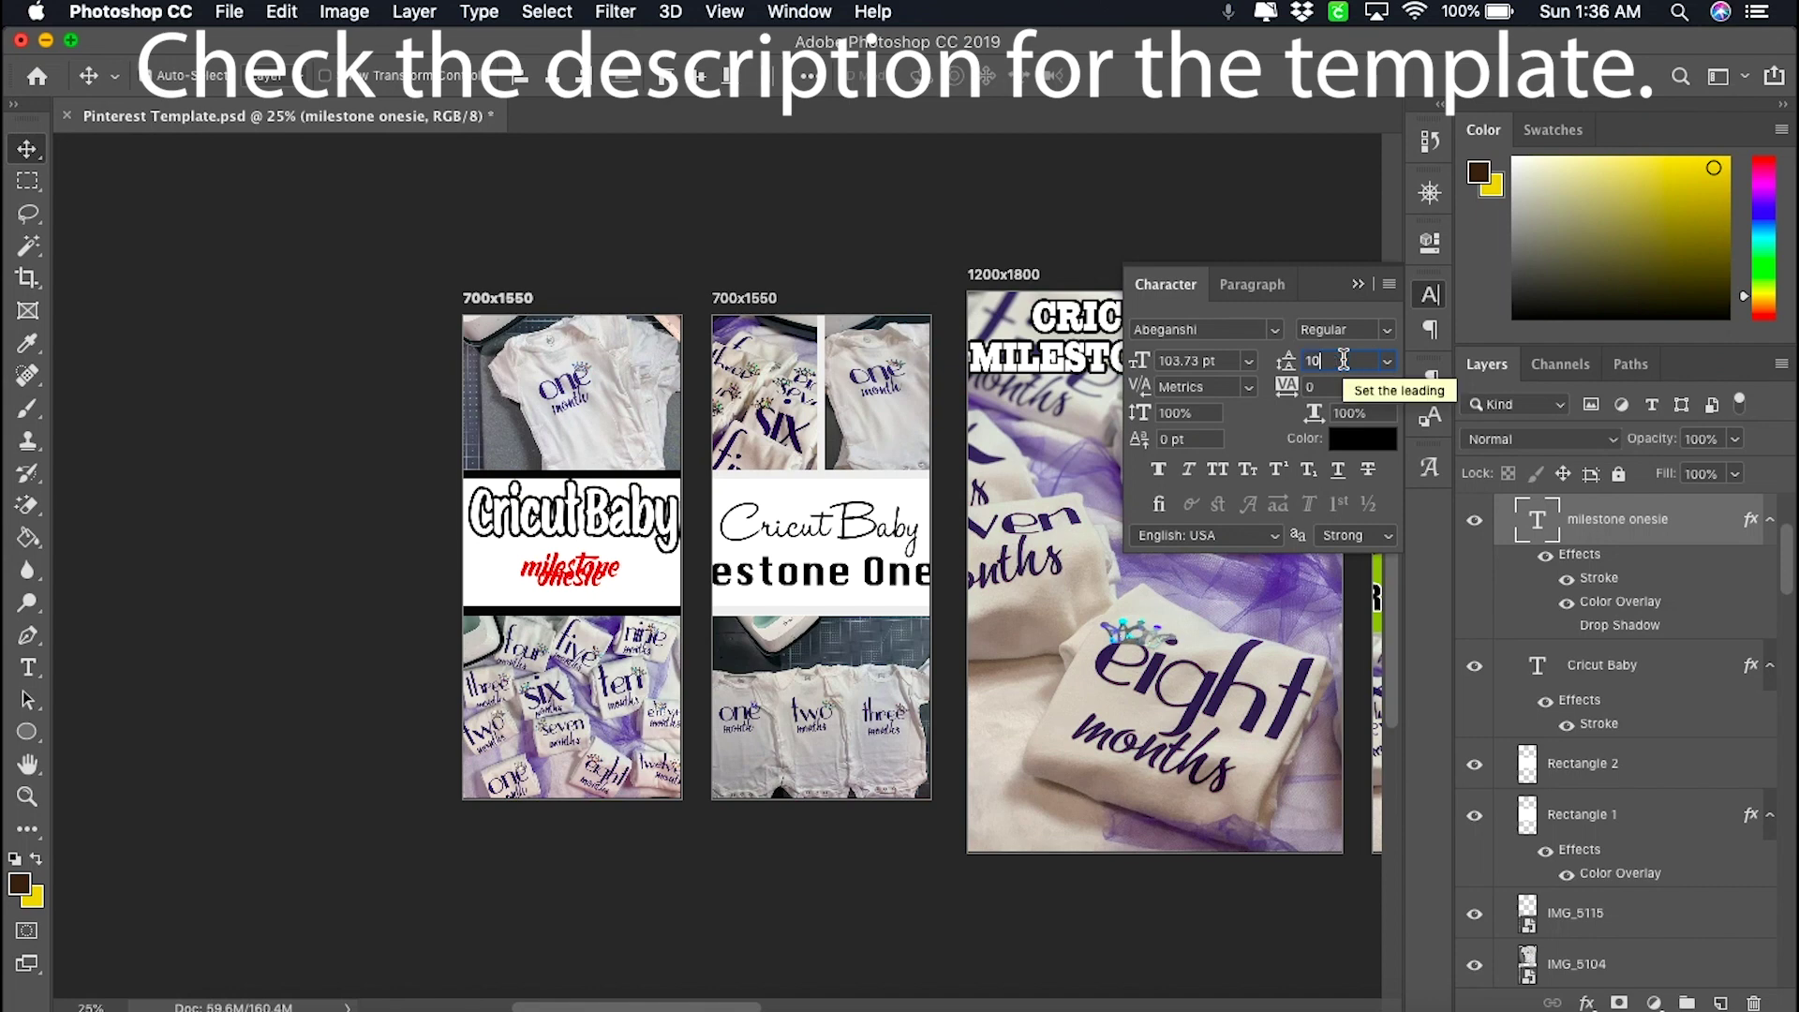
{"action": "type", "text": "3"}
{"action": "key", "text": "Return"}
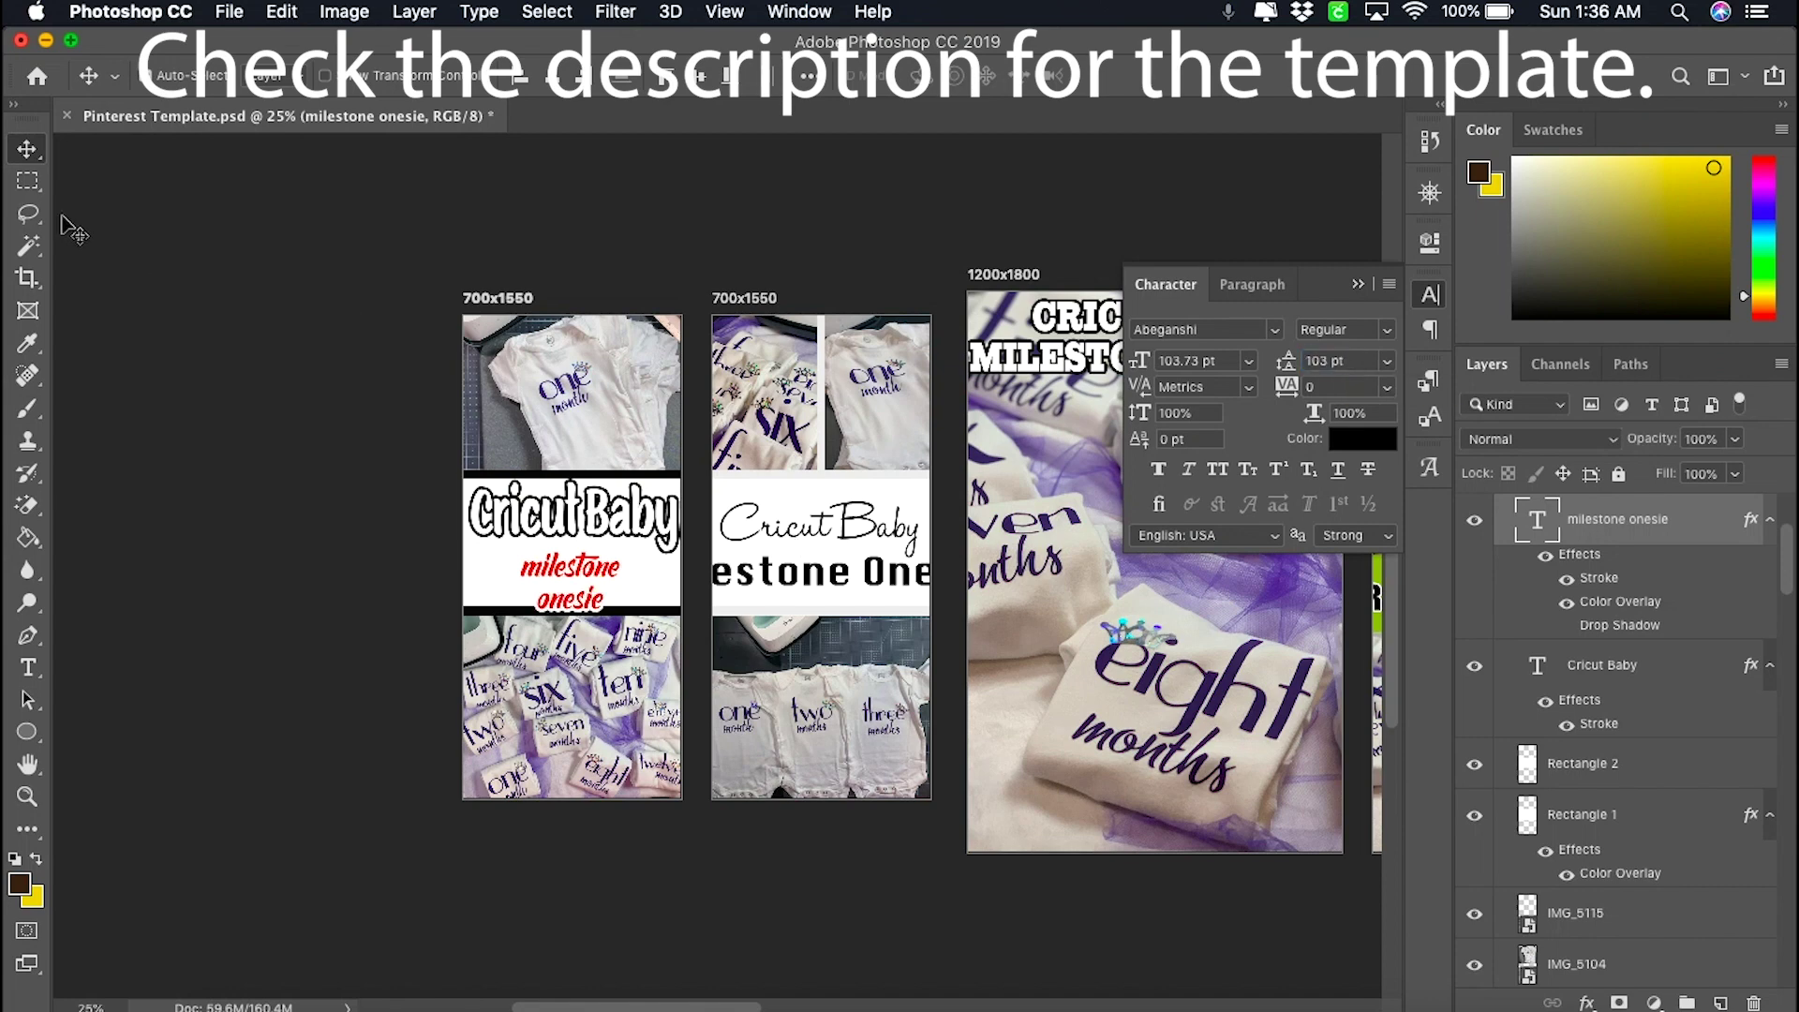
{"action": "left_click_drag", "start_coordinate": [612, 579], "coordinate": [609, 582]}
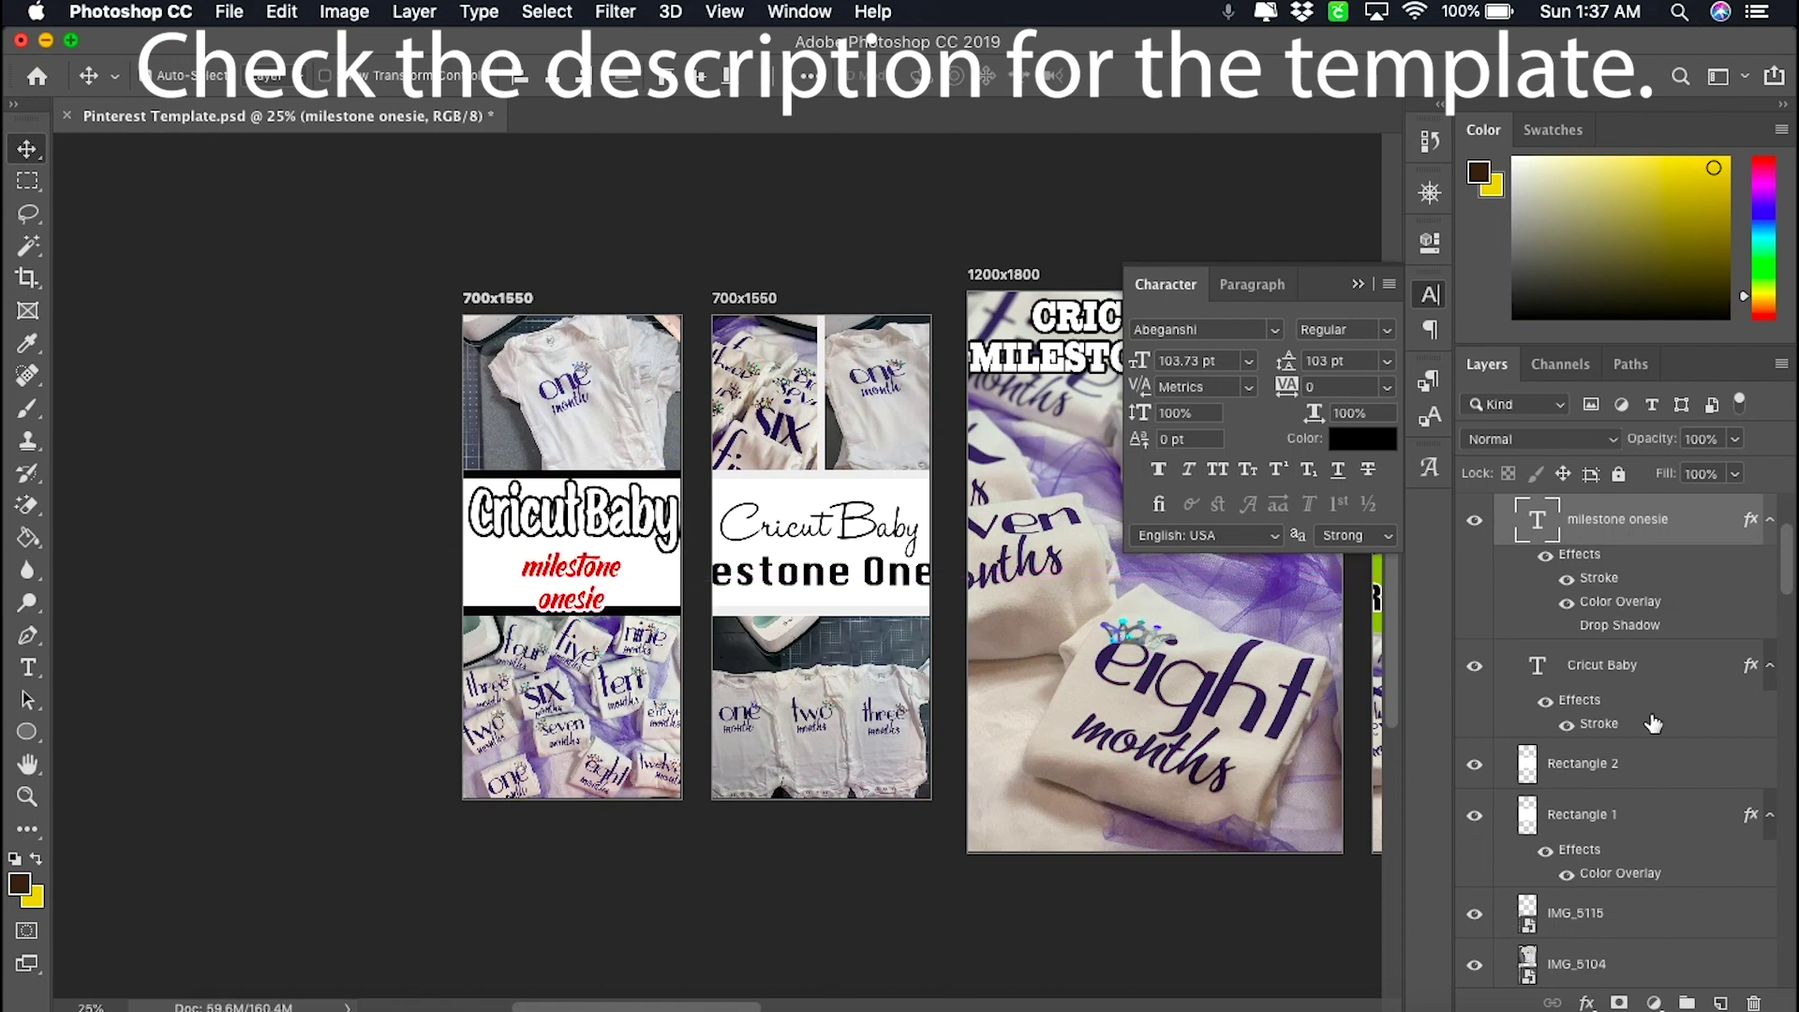
{"action": "left_click", "coordinate": [309, 517]}
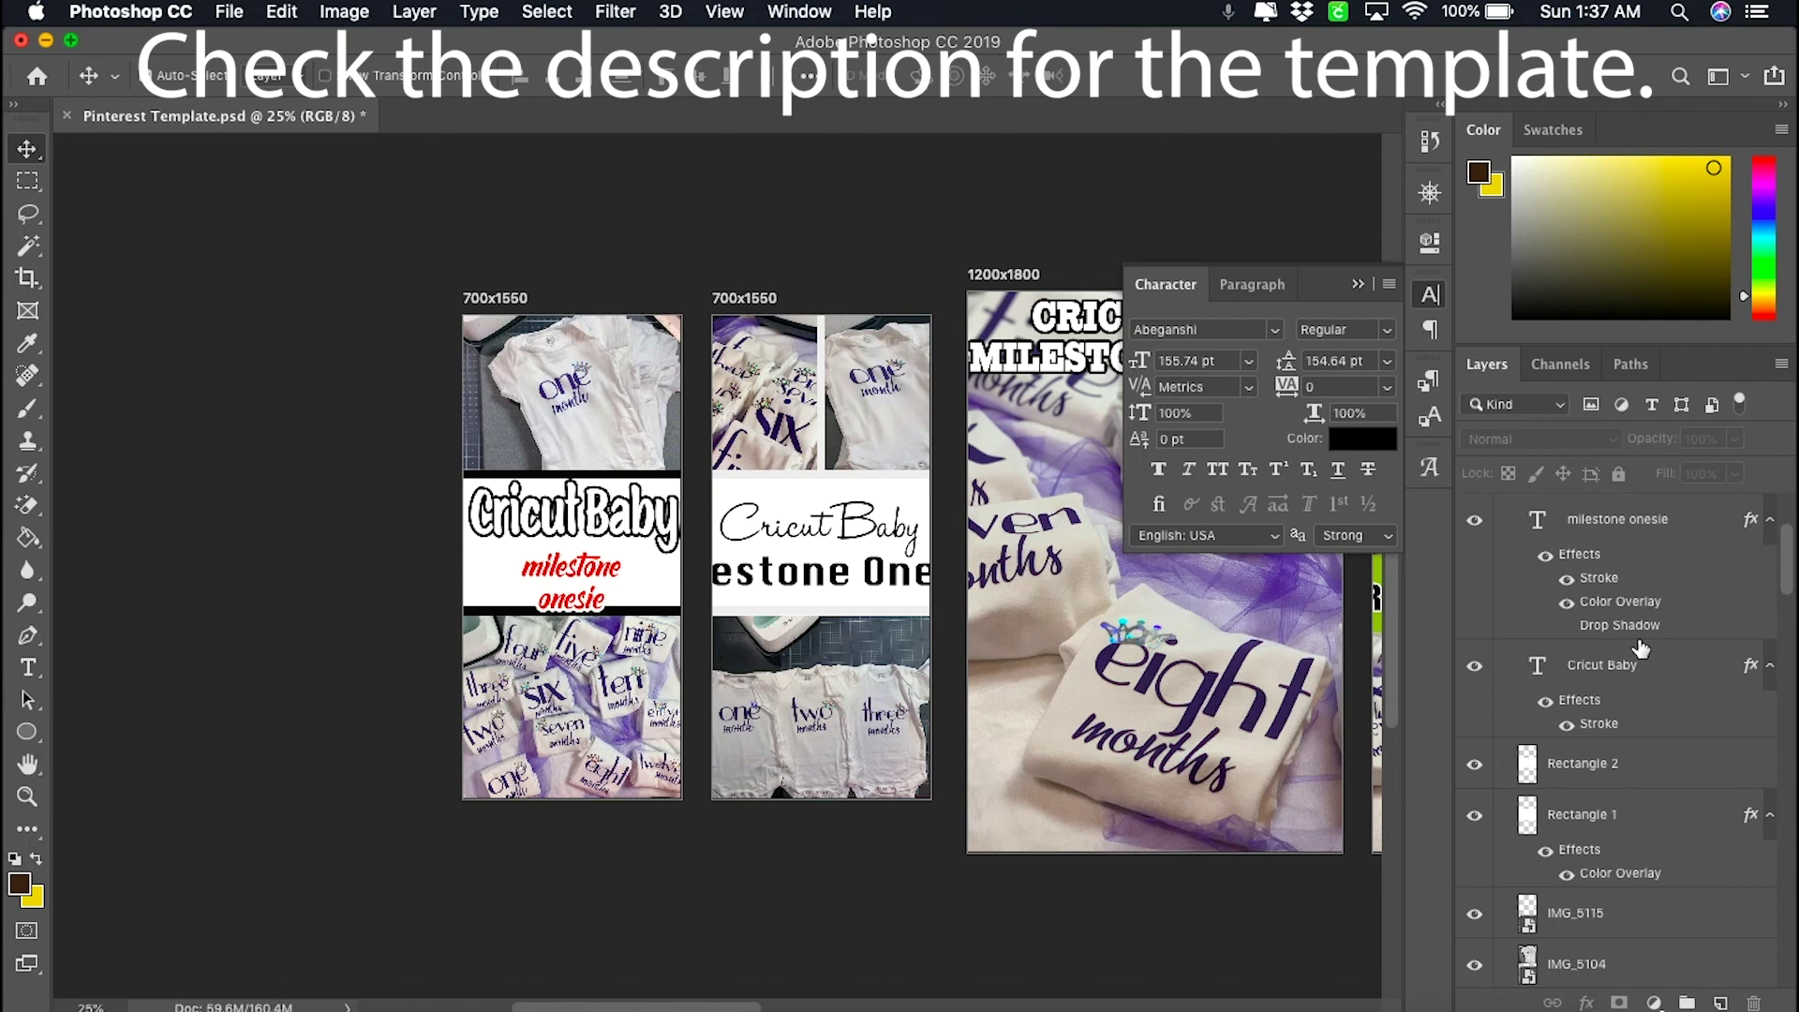
- Change the color overlay of the milestone onesie text in the first 700x1550 artboard to purple 5806a4
{"action": "double_click", "coordinate": [1634, 601]}
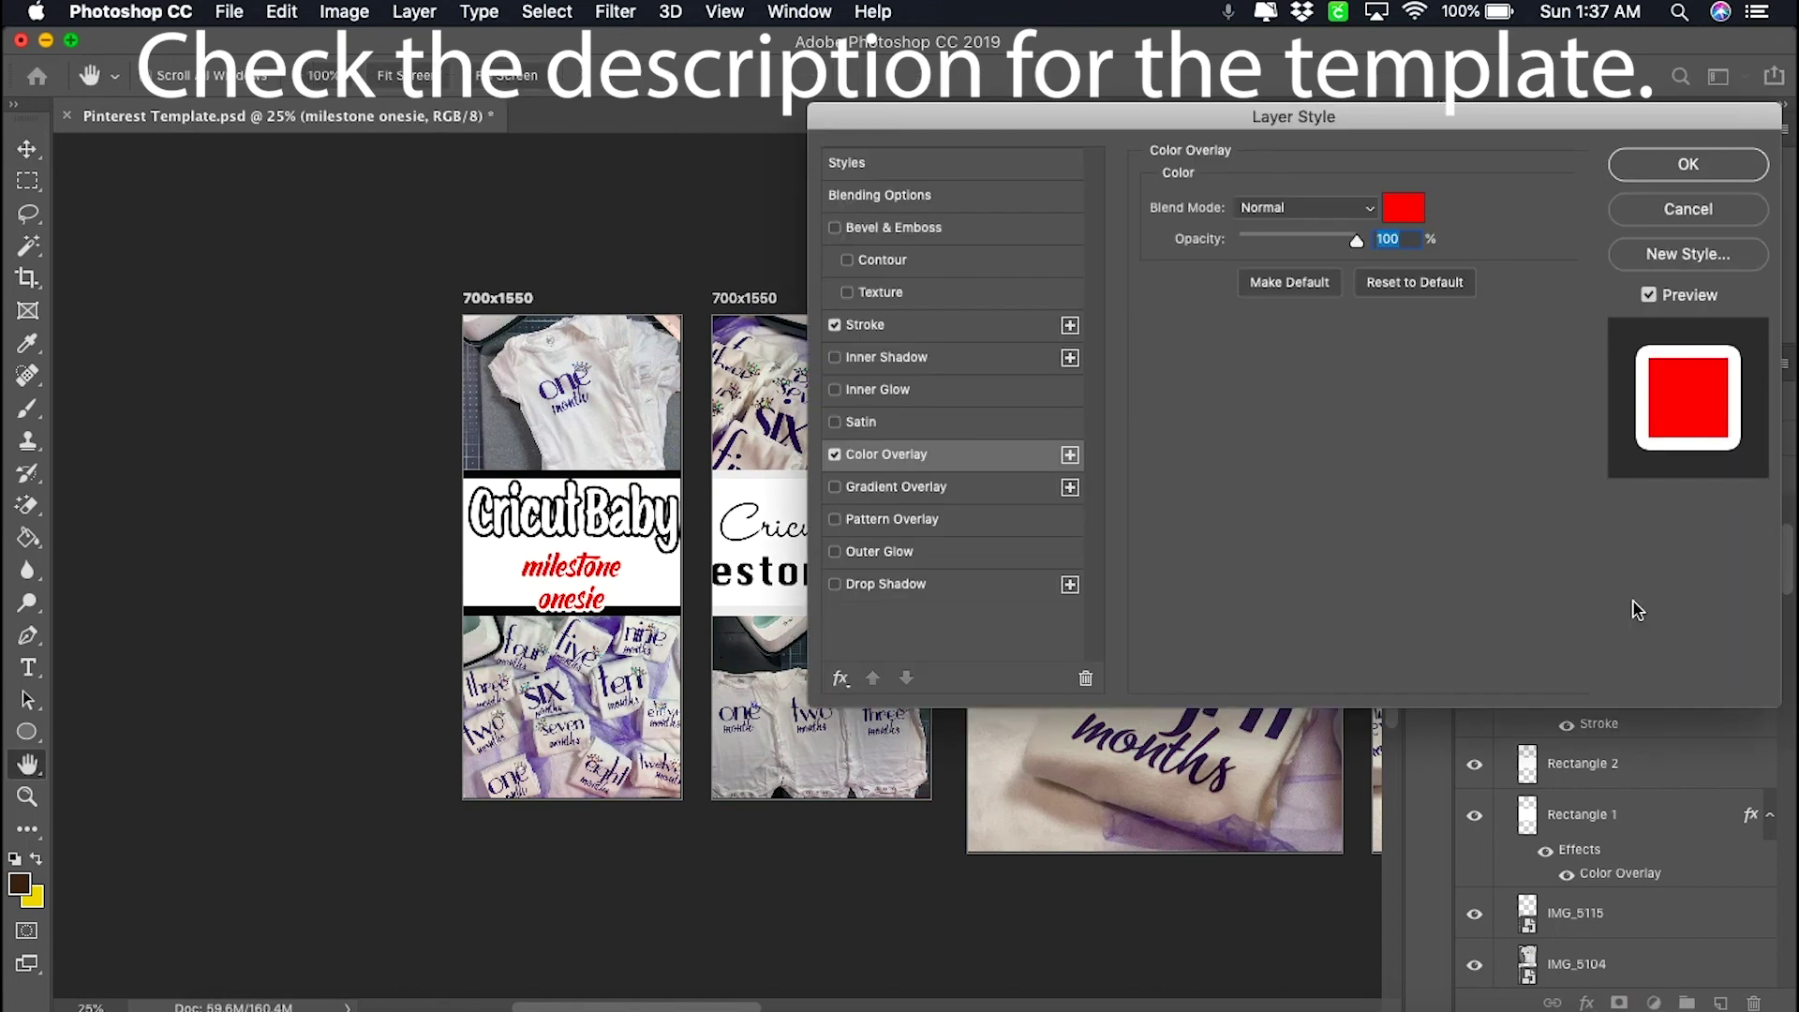
{"action": "left_click", "coordinate": [1405, 208]}
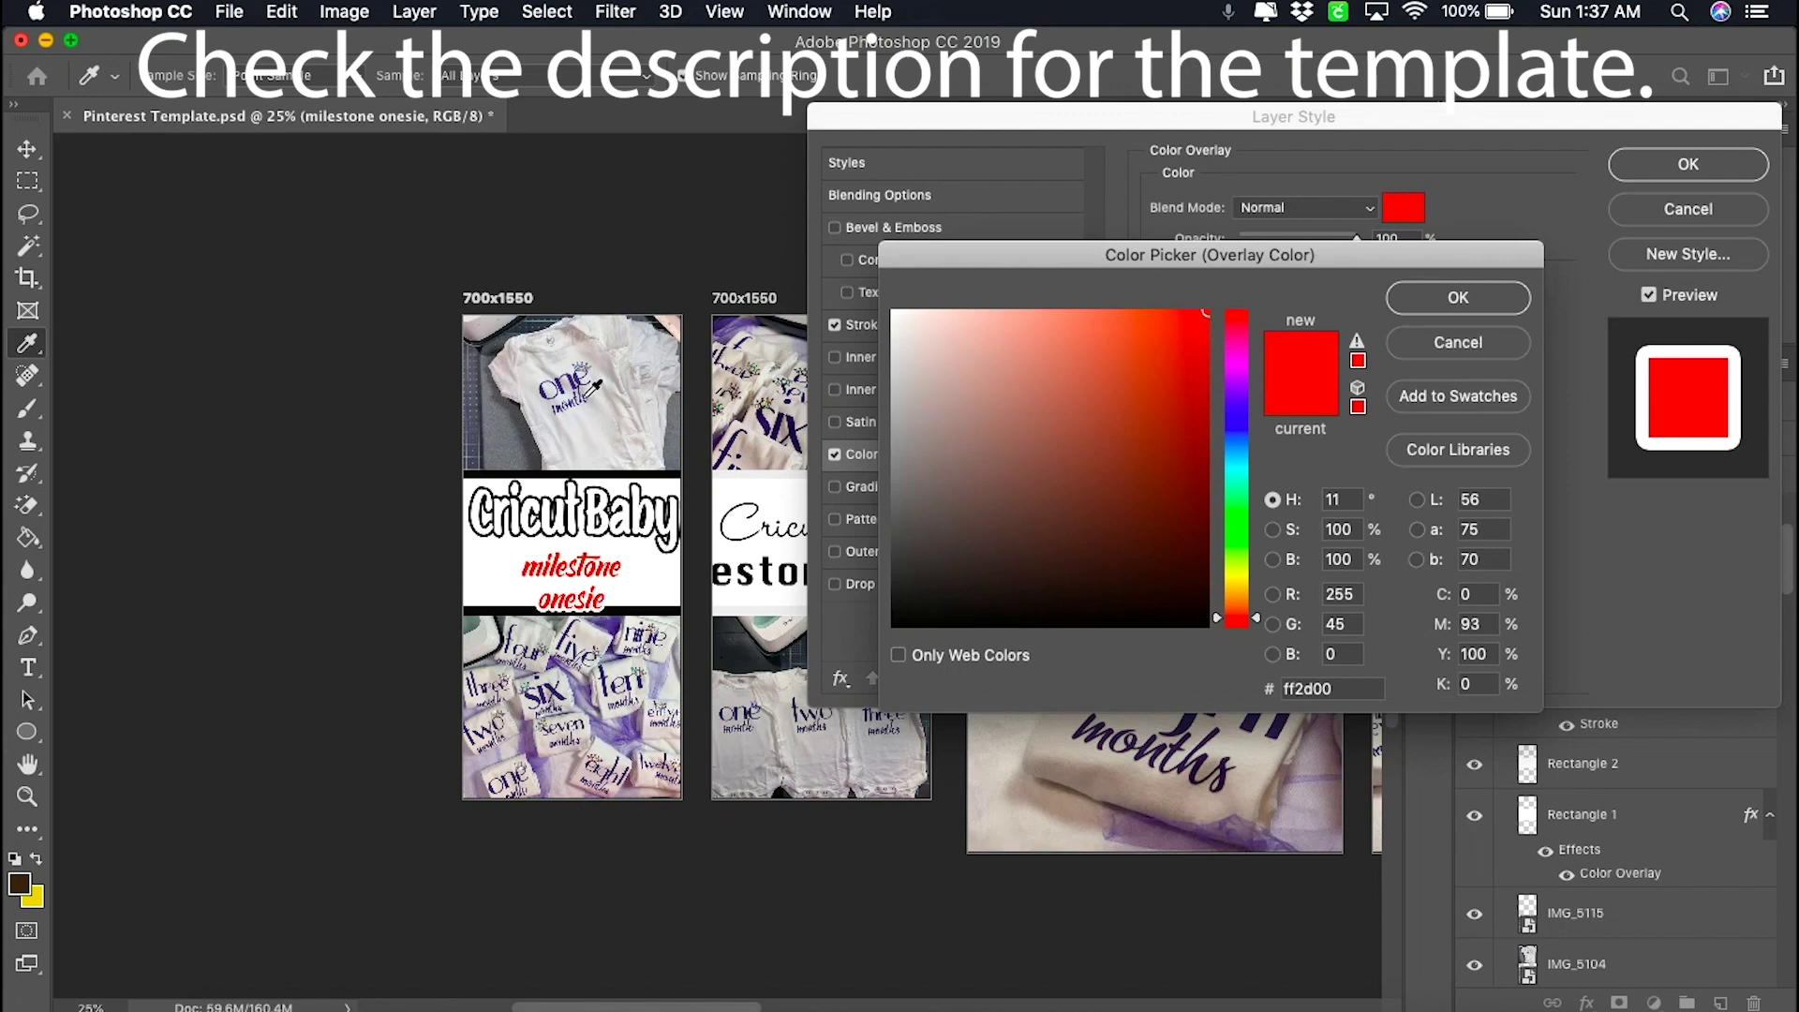
{"action": "left_click", "coordinate": [579, 378]}
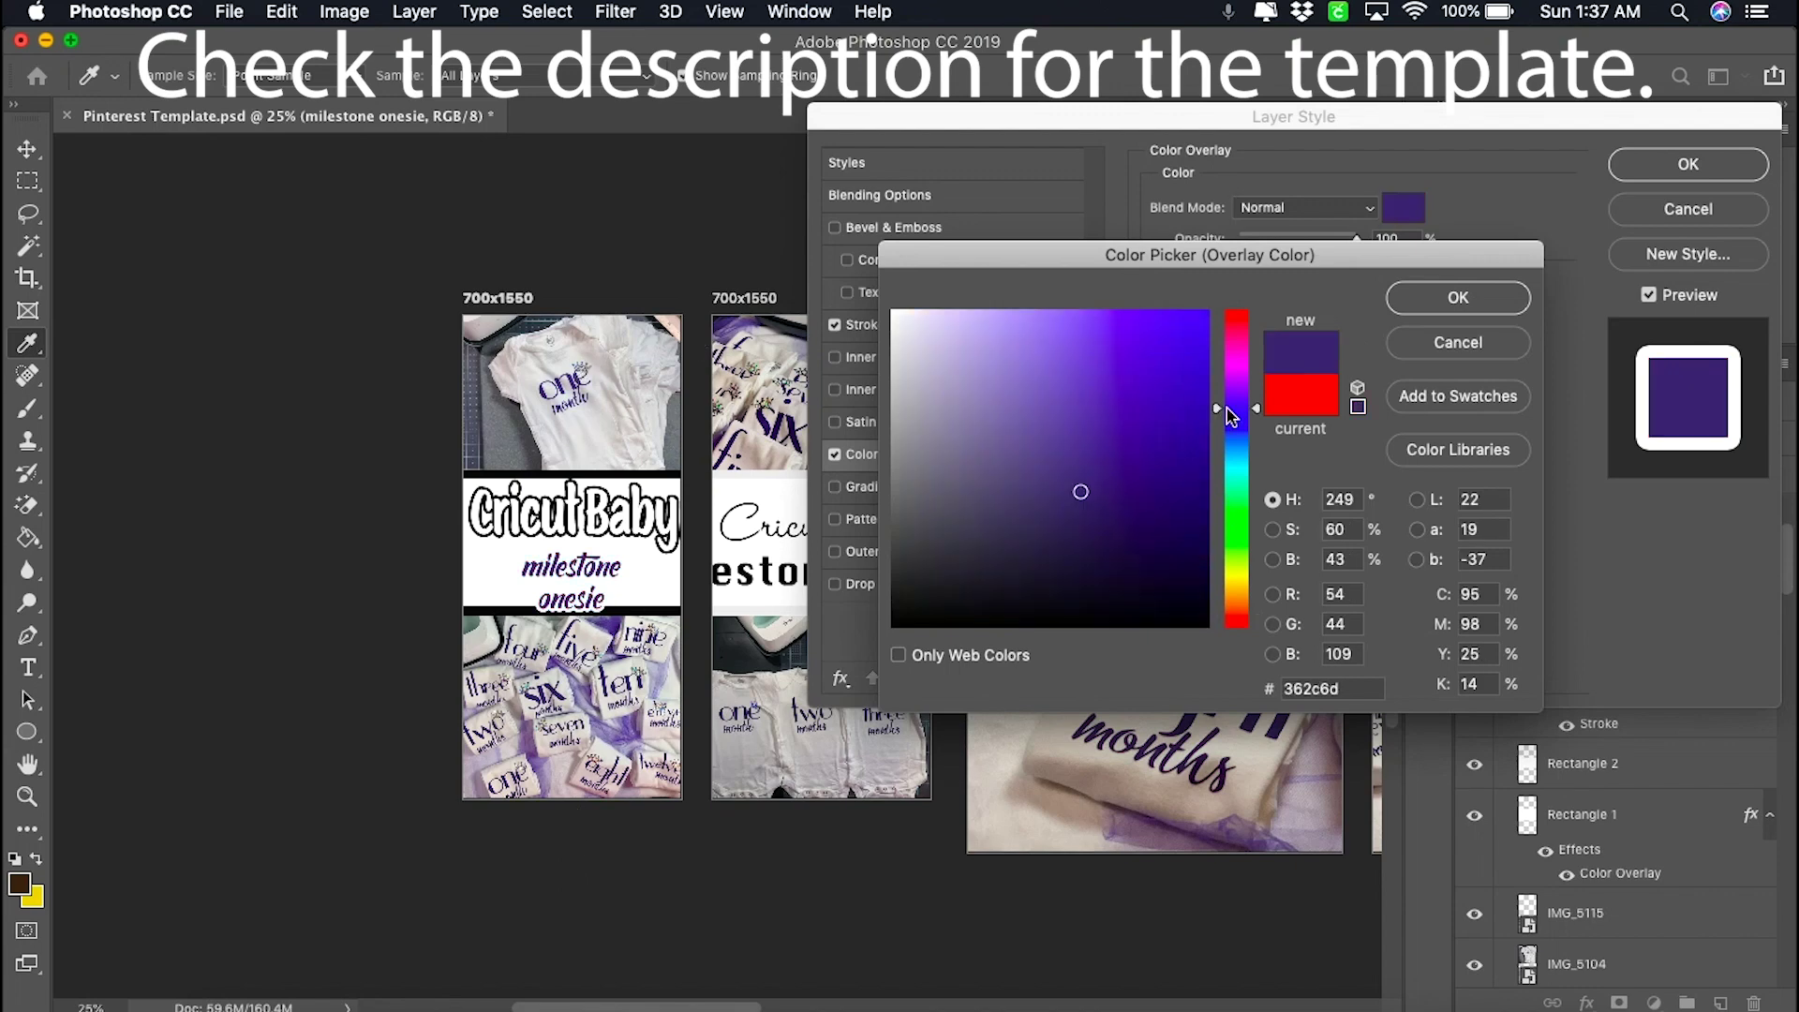
{"action": "mouse_move", "coordinate": [1256, 414]}
{"action": "left_mouse_down"}
{"action": "mouse_move", "coordinate": [1257, 392]}
{"action": "mouse_move", "coordinate": [1204, 386]}
{"action": "mouse_move", "coordinate": [1199, 422]}
{"action": "left_mouse_up"}
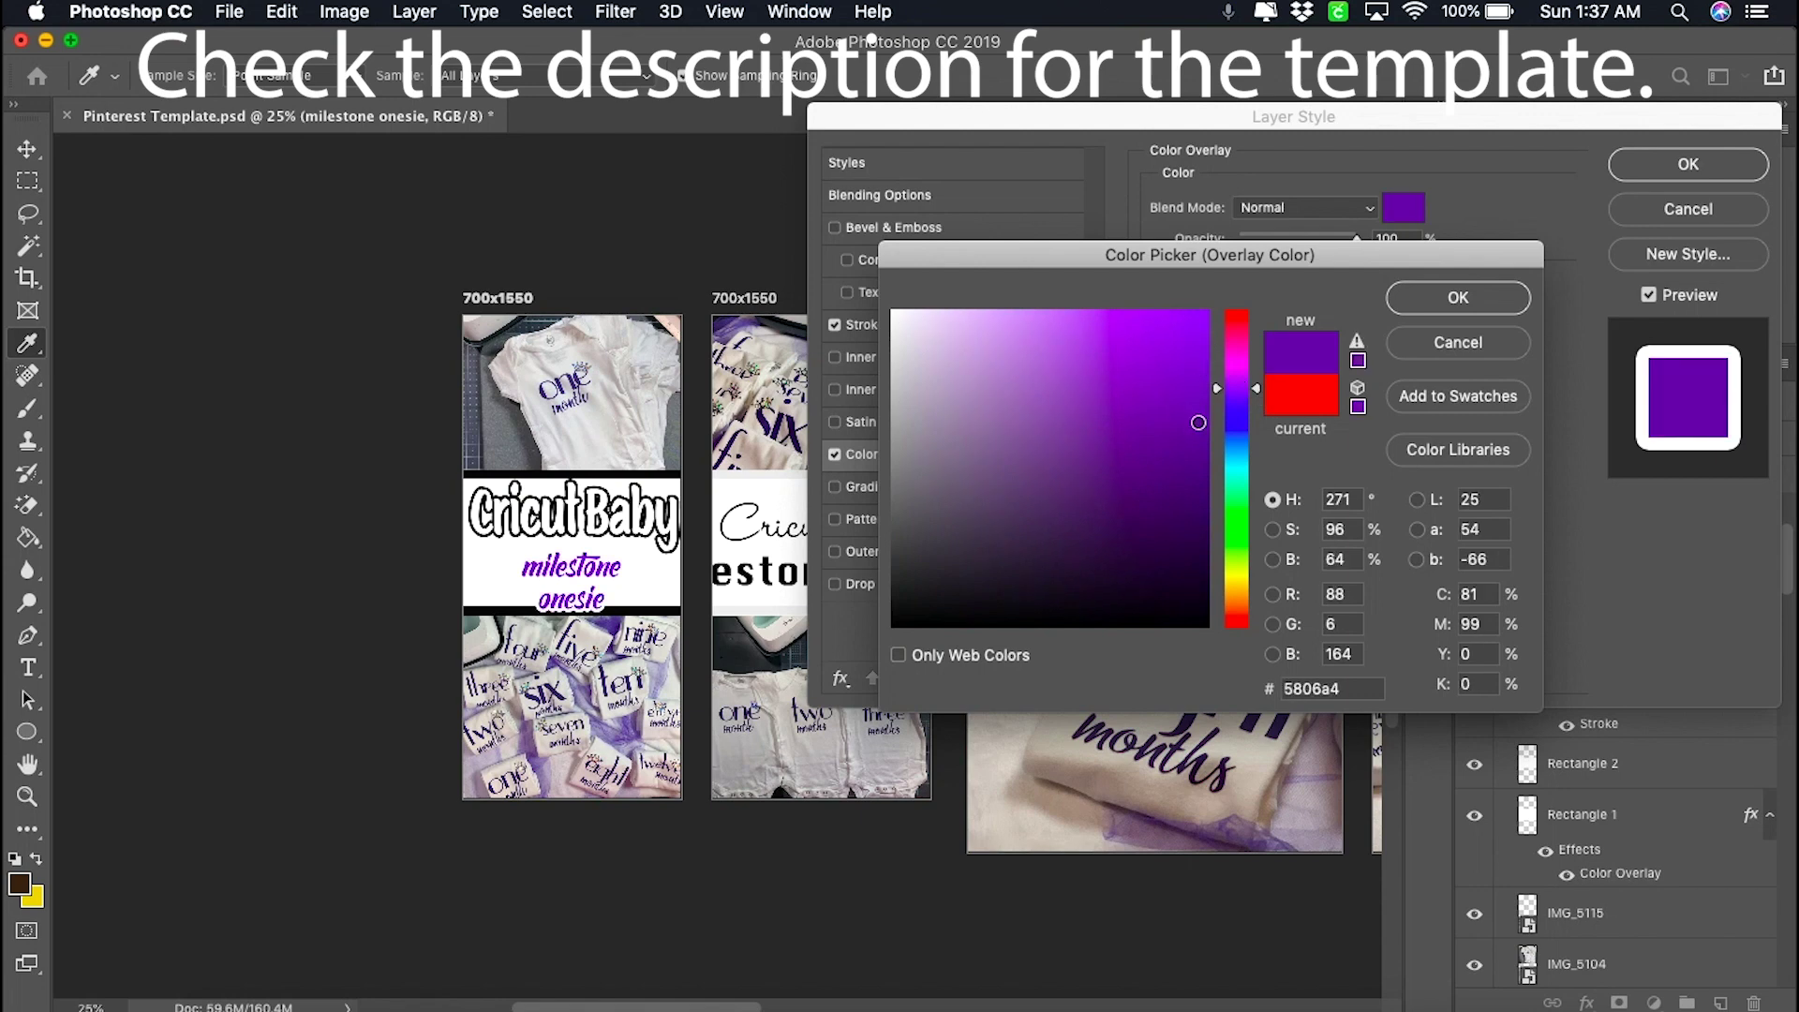
{"action": "left_click", "coordinate": [1468, 302]}
{"action": "left_click", "coordinate": [1658, 178]}
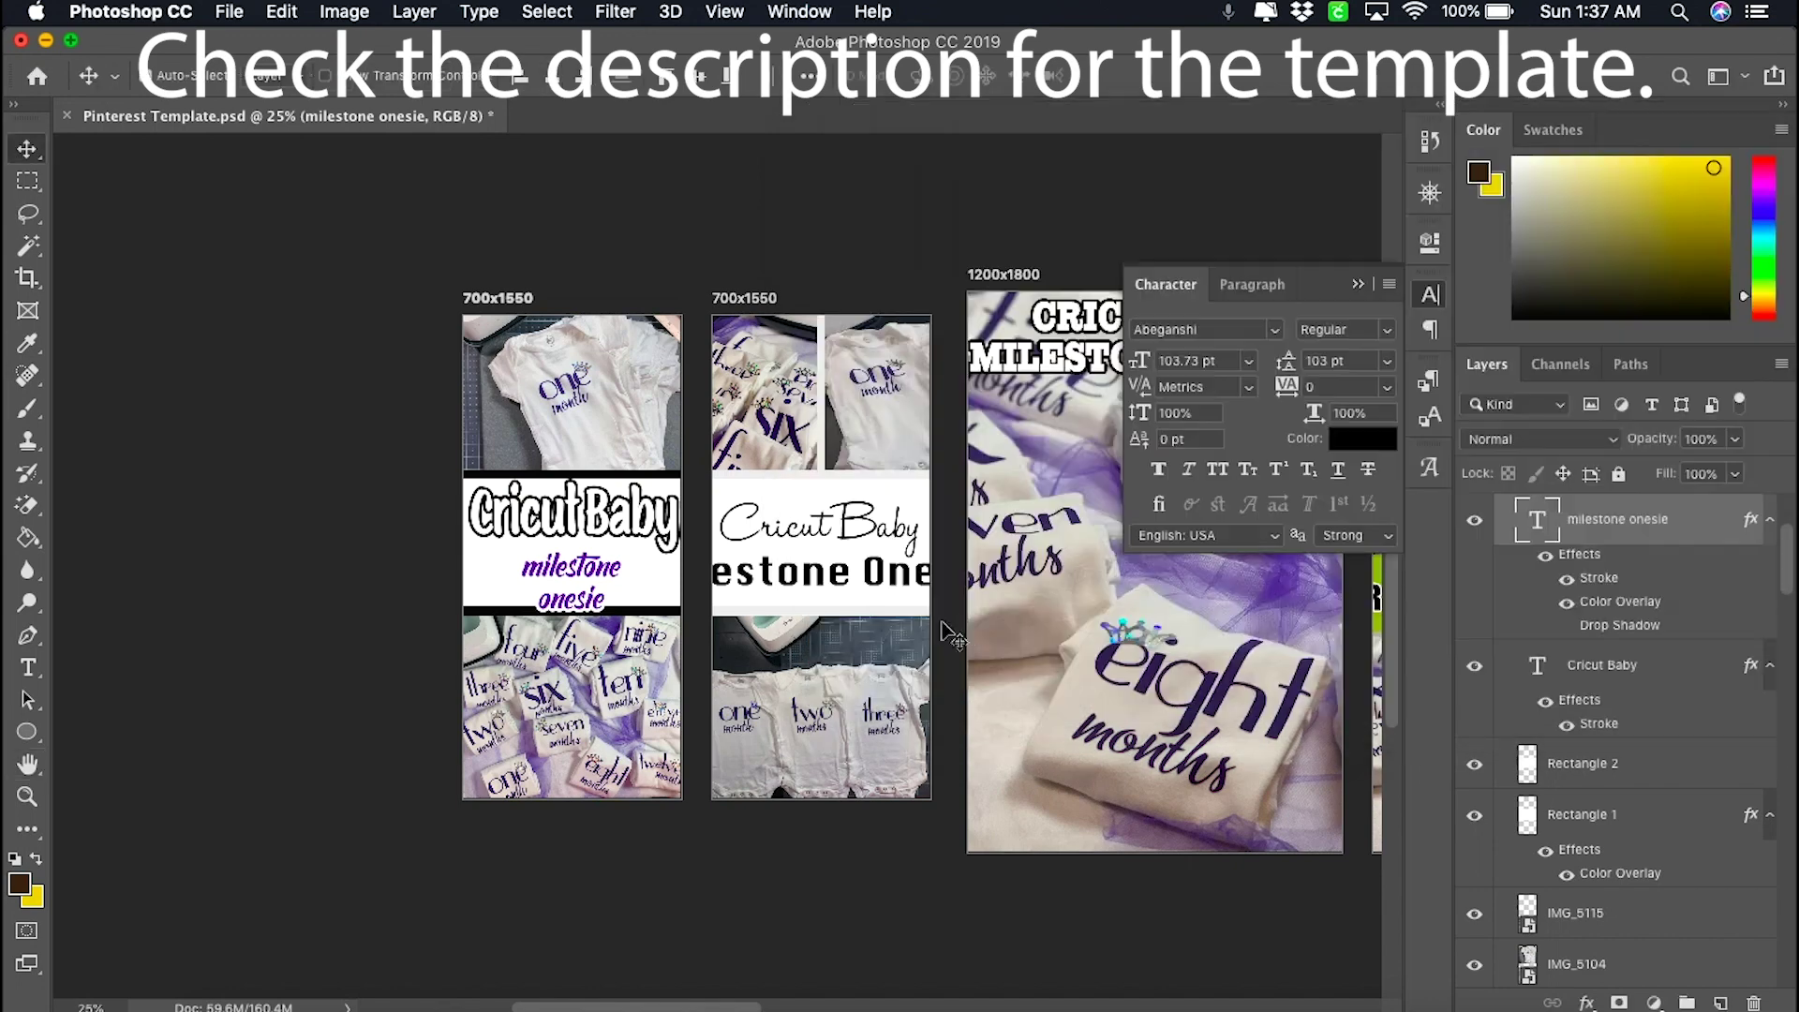
- Break the Milestone Onesie title in the second 700x1550 artboard onto two lines
{"action": "double_click", "coordinate": [870, 579]}
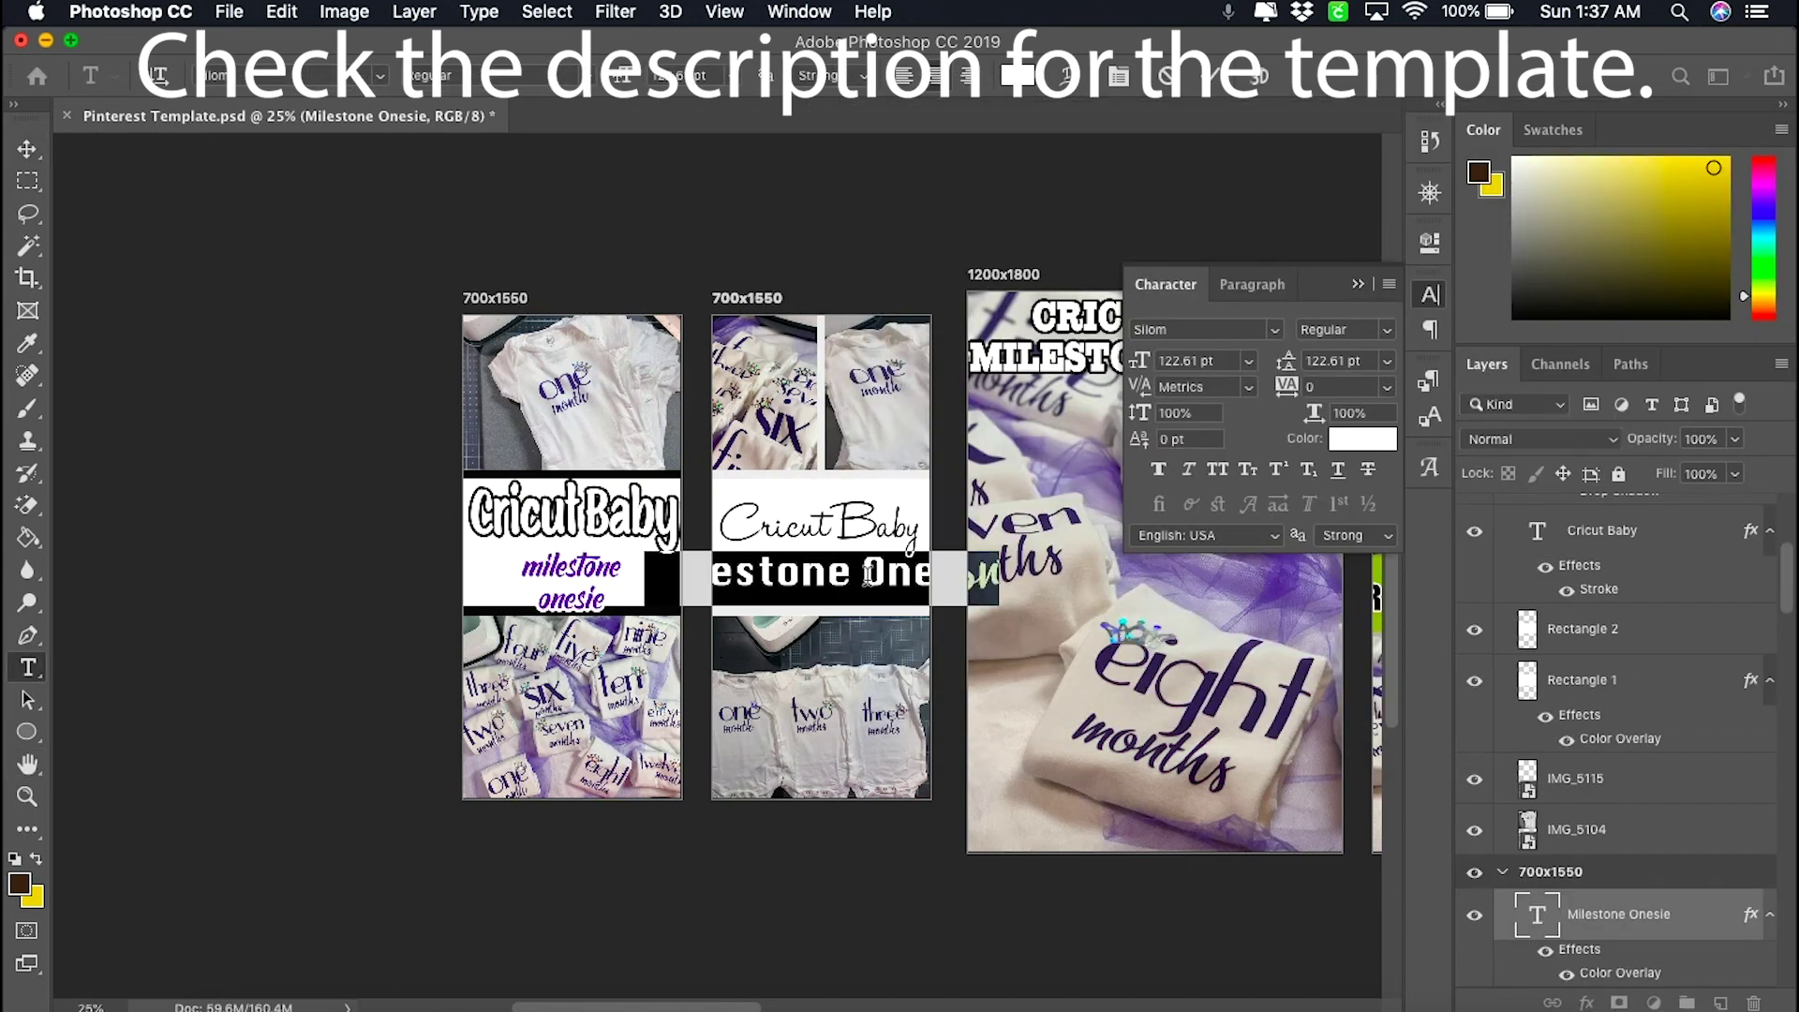
{"action": "left_click", "coordinate": [867, 576]}
{"action": "key", "text": "BackSpace"}
{"action": "key", "text": "Return"}
{"action": "left_click", "coordinate": [27, 149]}
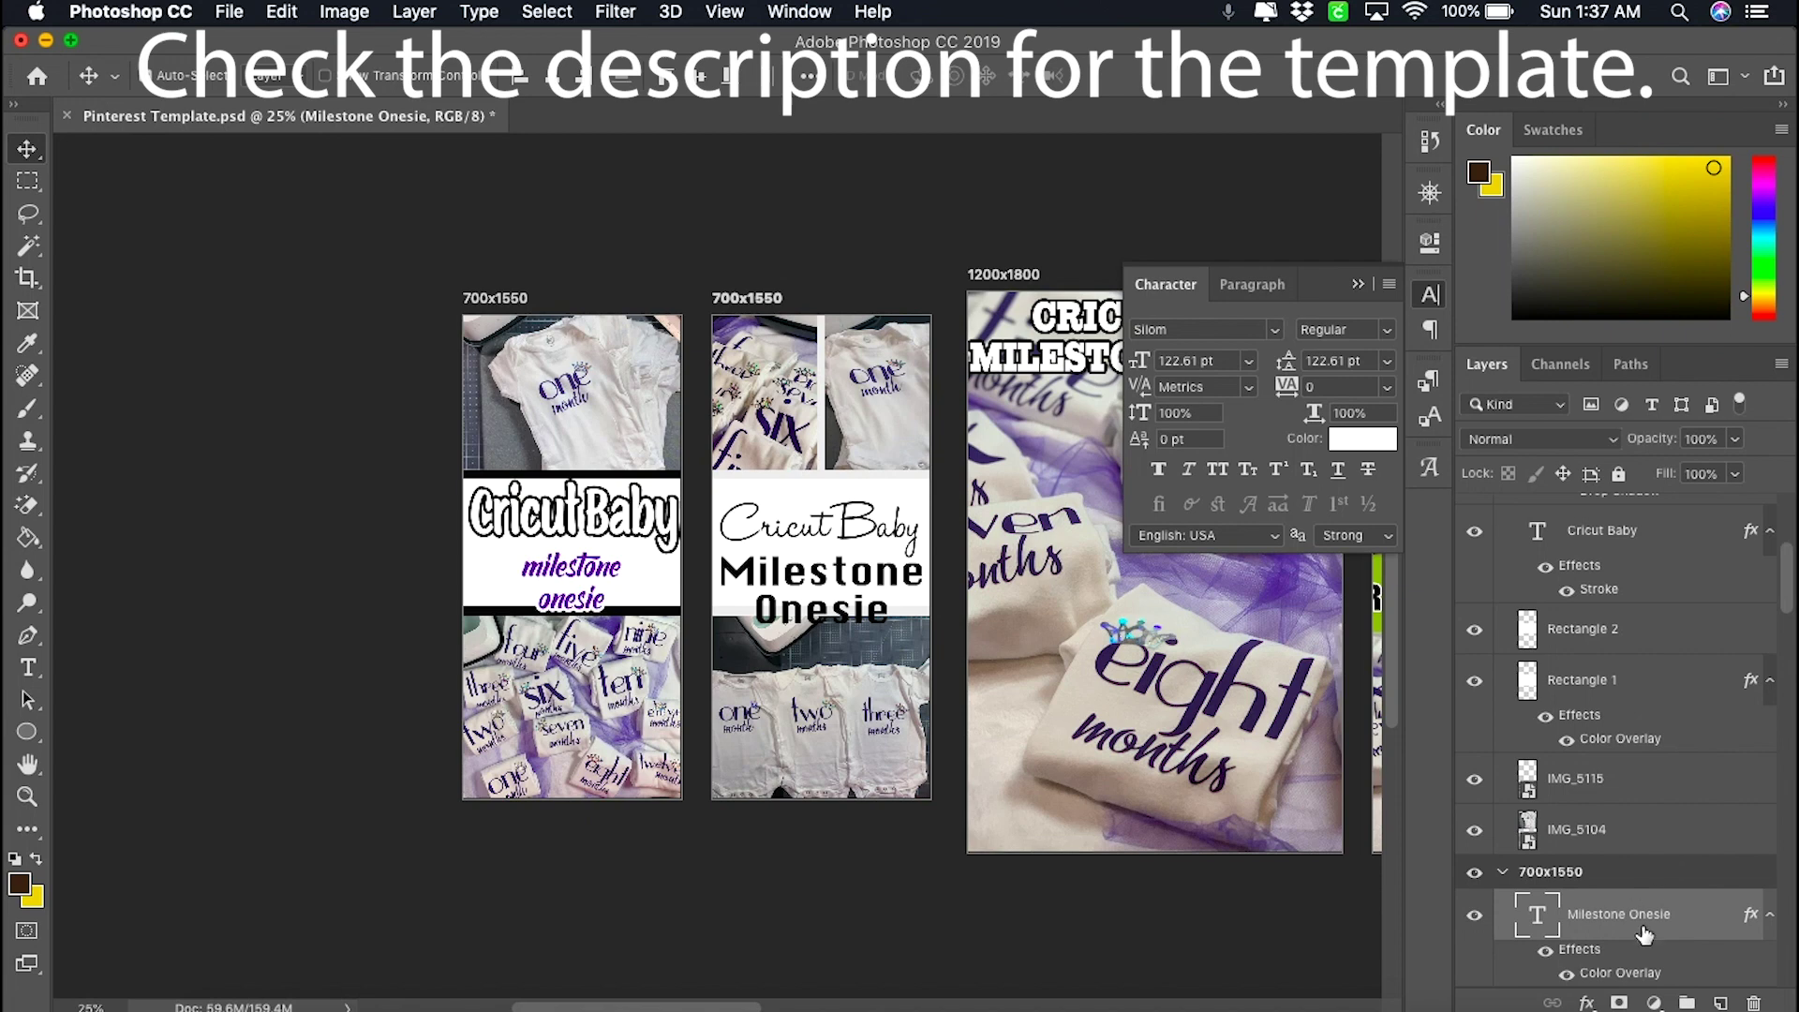
- Add a white stroke effect to the Milestone Onesie title in the second 700x1550 artboard
{"action": "scroll", "coordinate": [1646, 934], "scroll_direction": "down", "scroll_amount": 1}
{"action": "double_click", "coordinate": [1682, 913]}
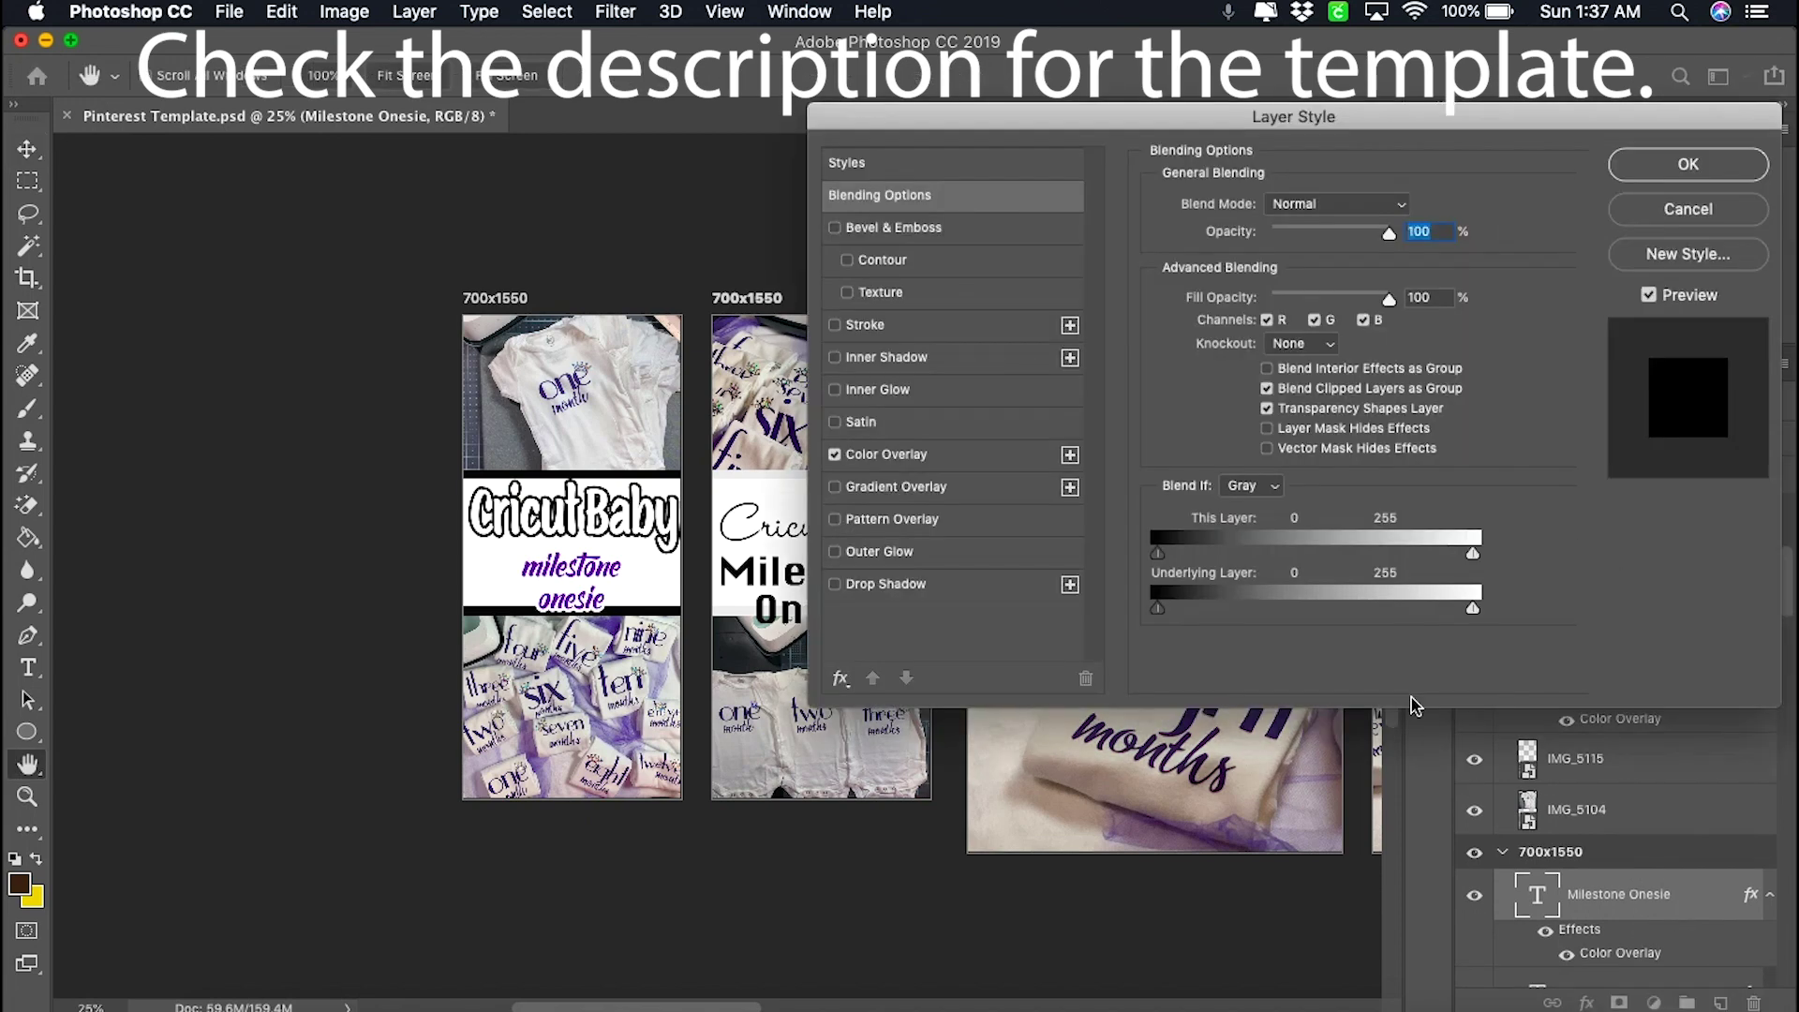
{"action": "left_click", "coordinate": [835, 326]}
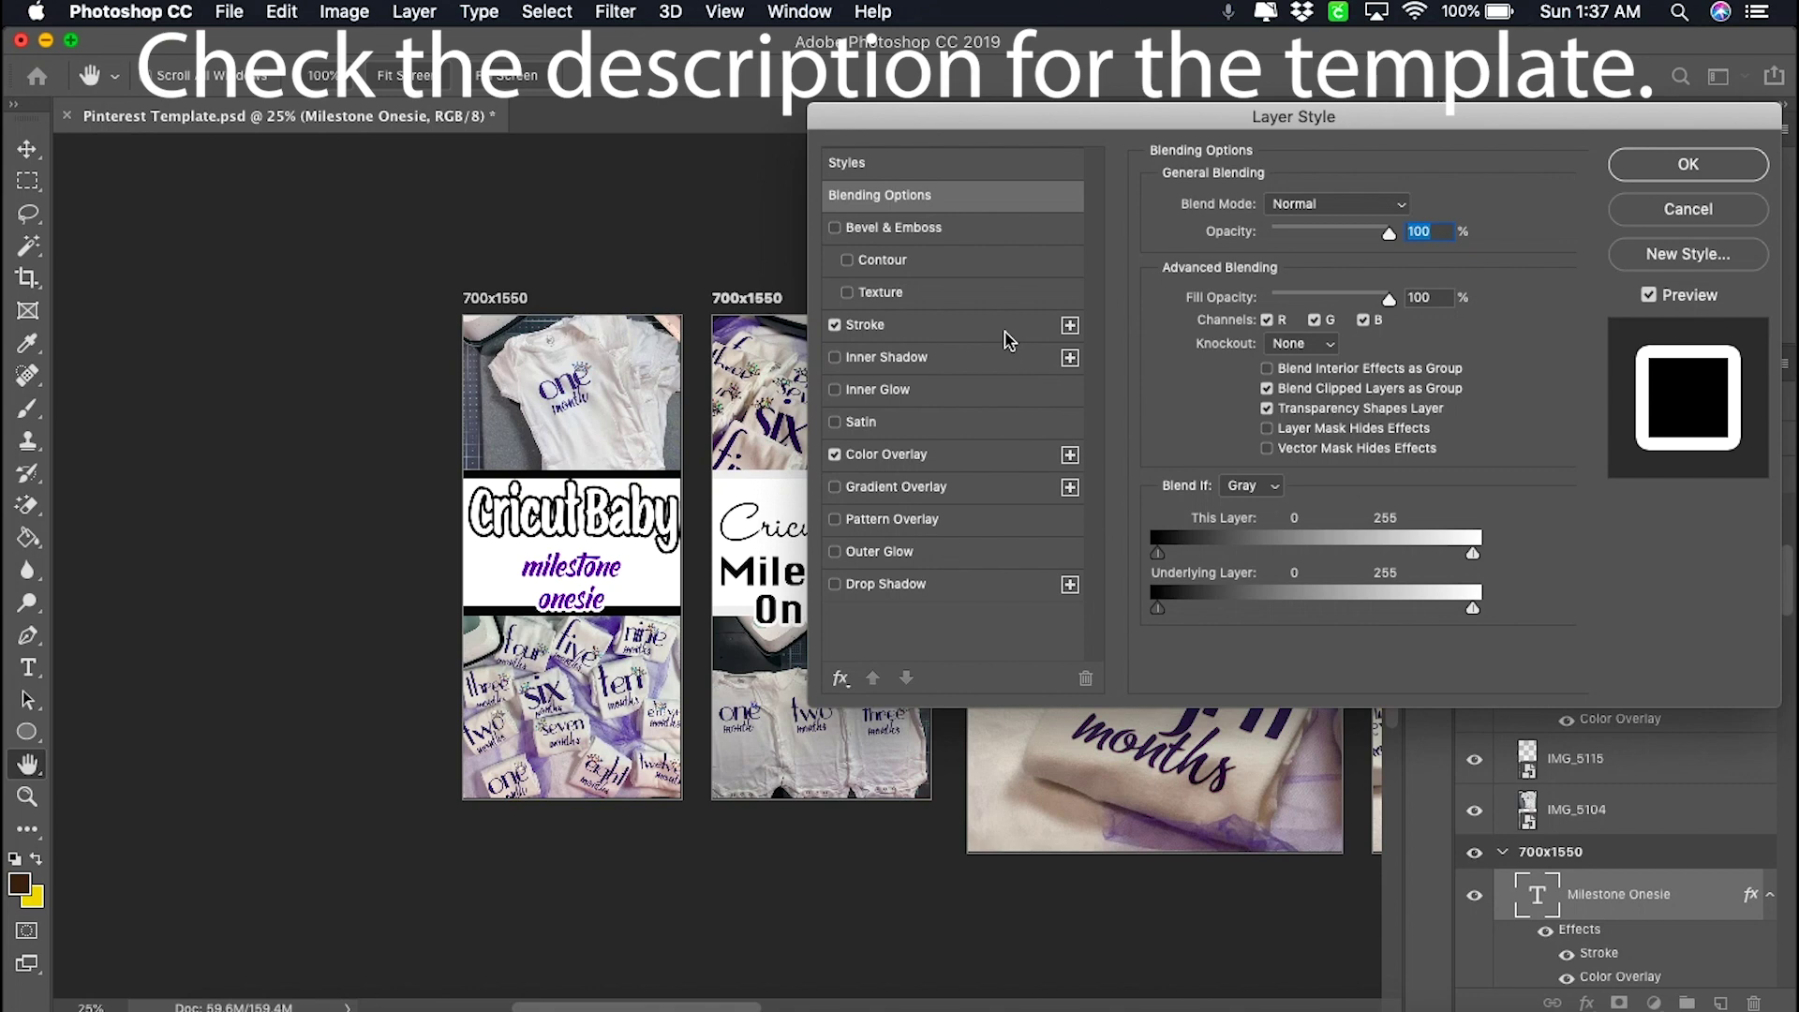
{"action": "left_click", "coordinate": [1685, 174]}
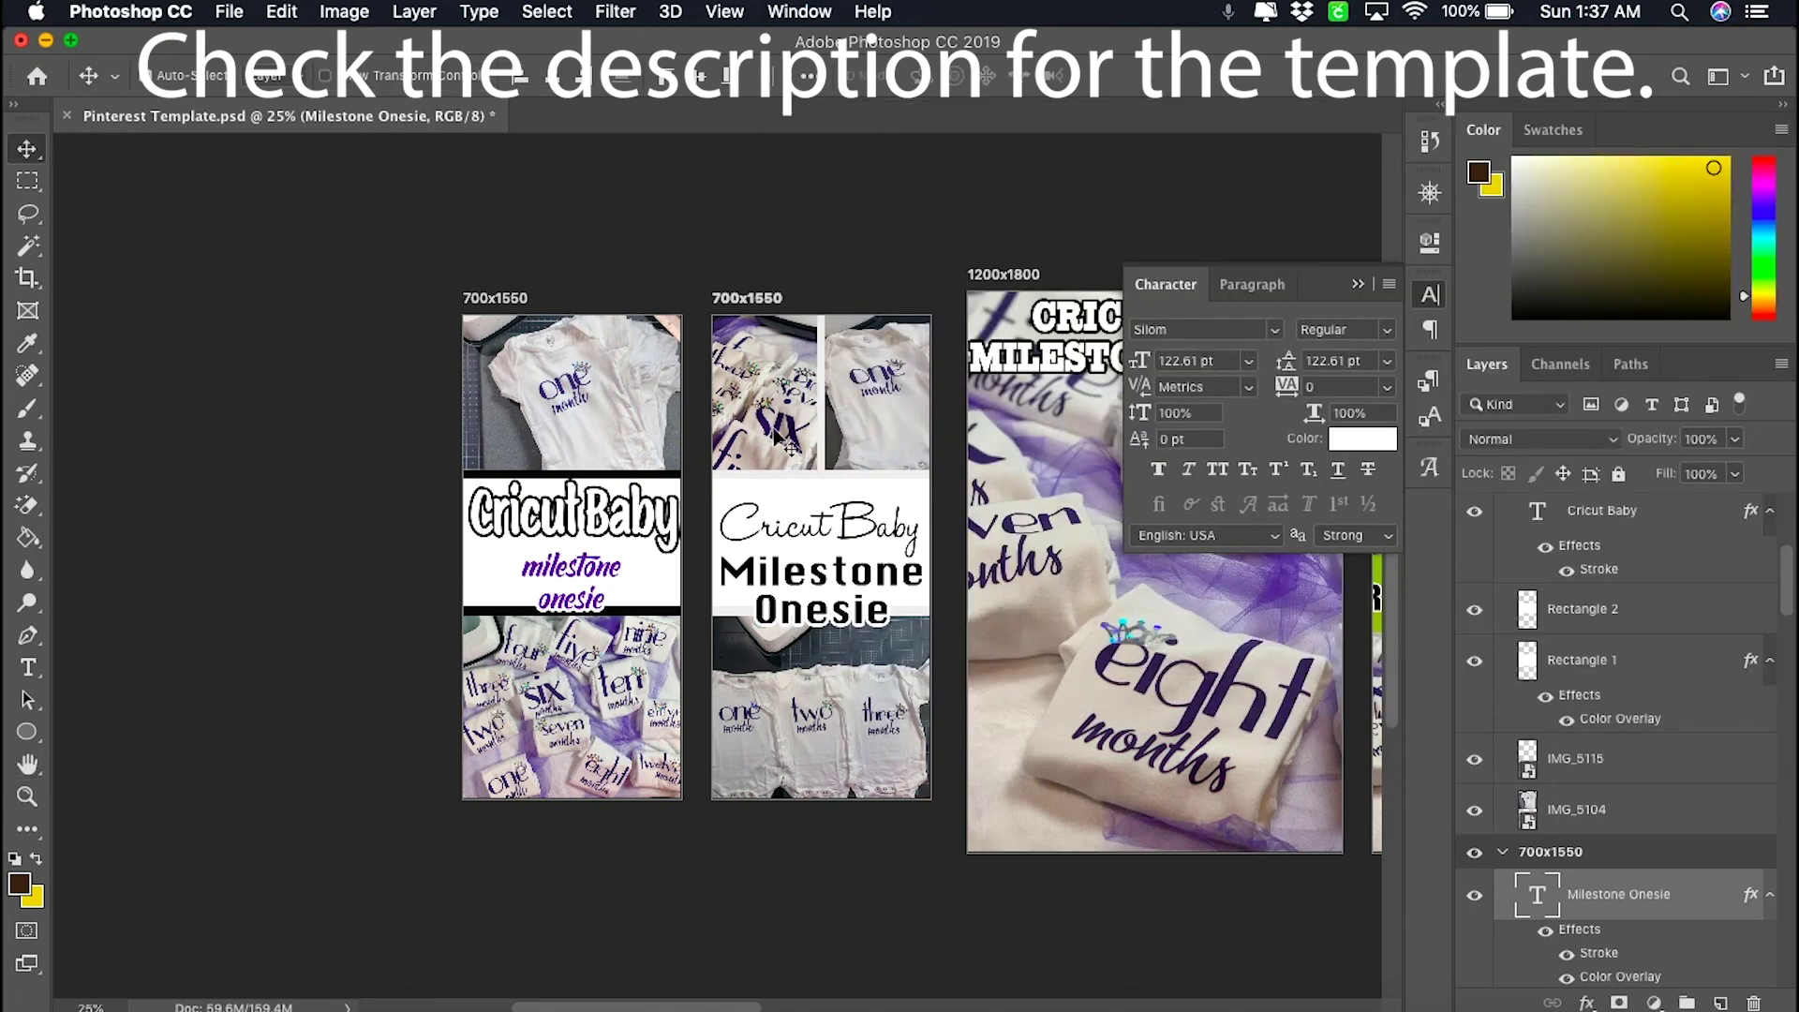
- Recolor the Rectangle 8 overlay in the second 700x1550 artboard with purple 5806a4, sampled from the neighbouring artboard's milestone onesie text
{"action": "left_click", "coordinate": [821, 456]}
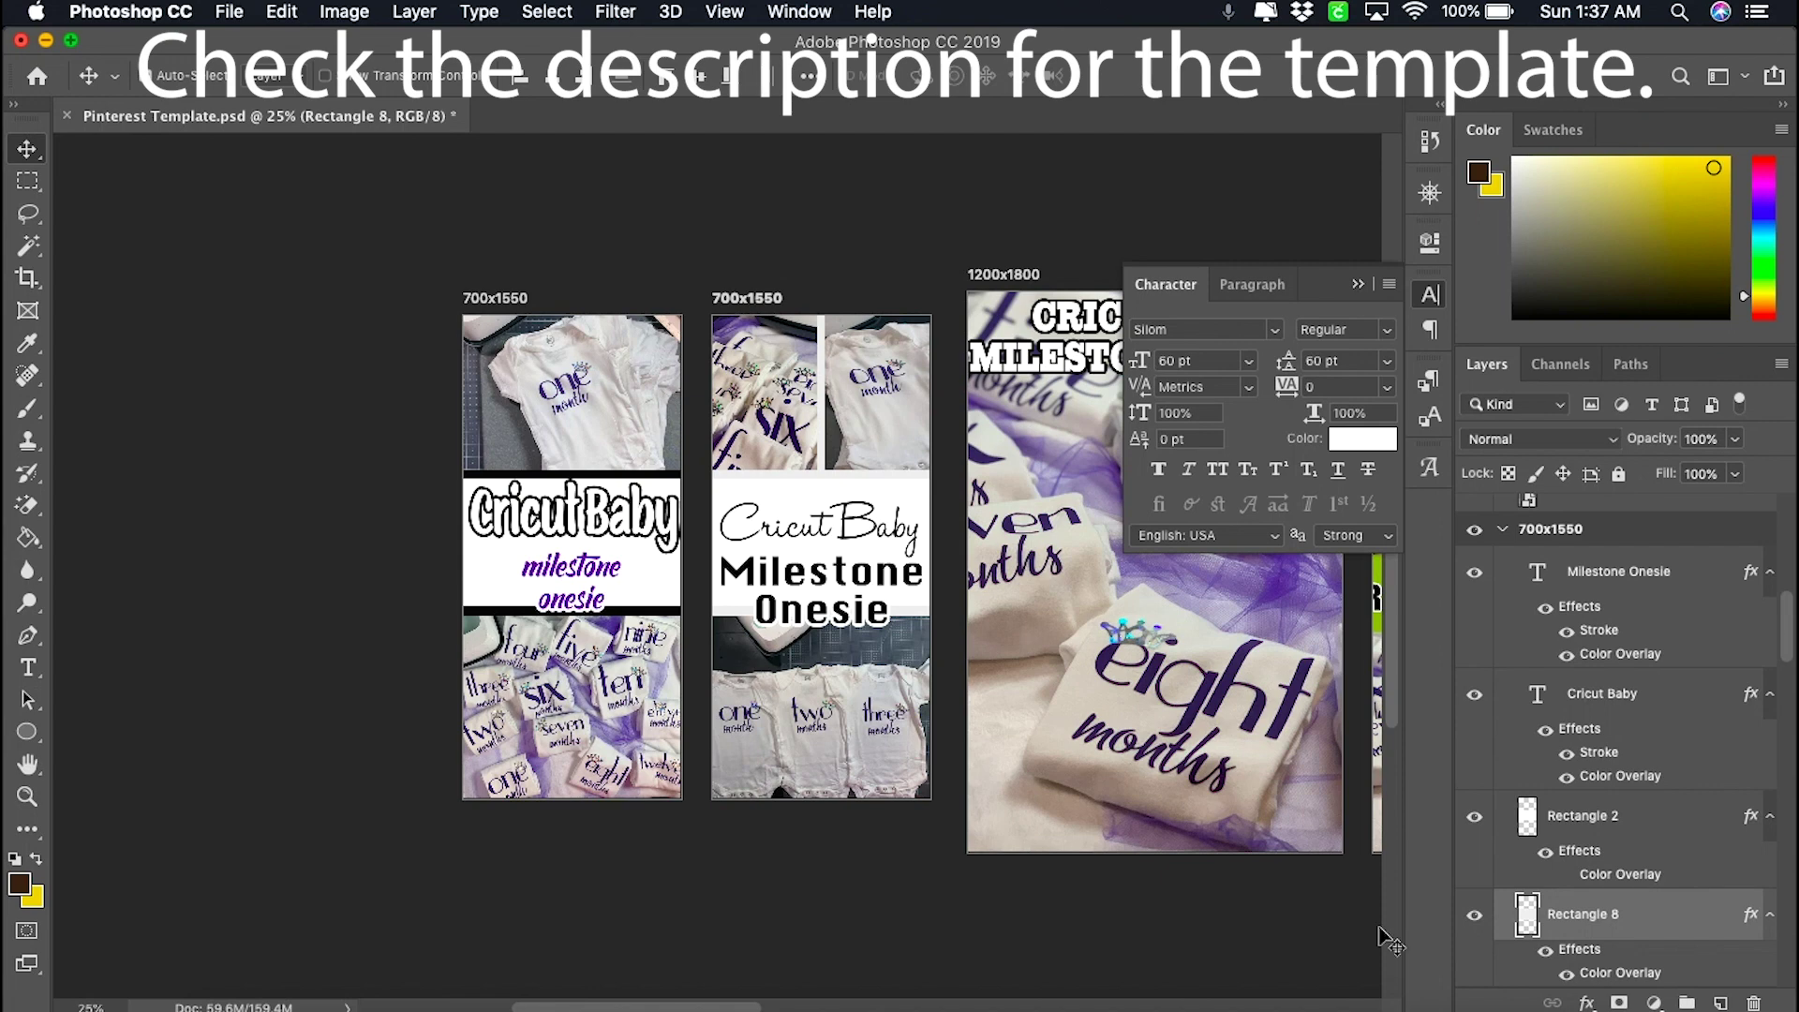
{"action": "double_click", "coordinate": [1636, 975]}
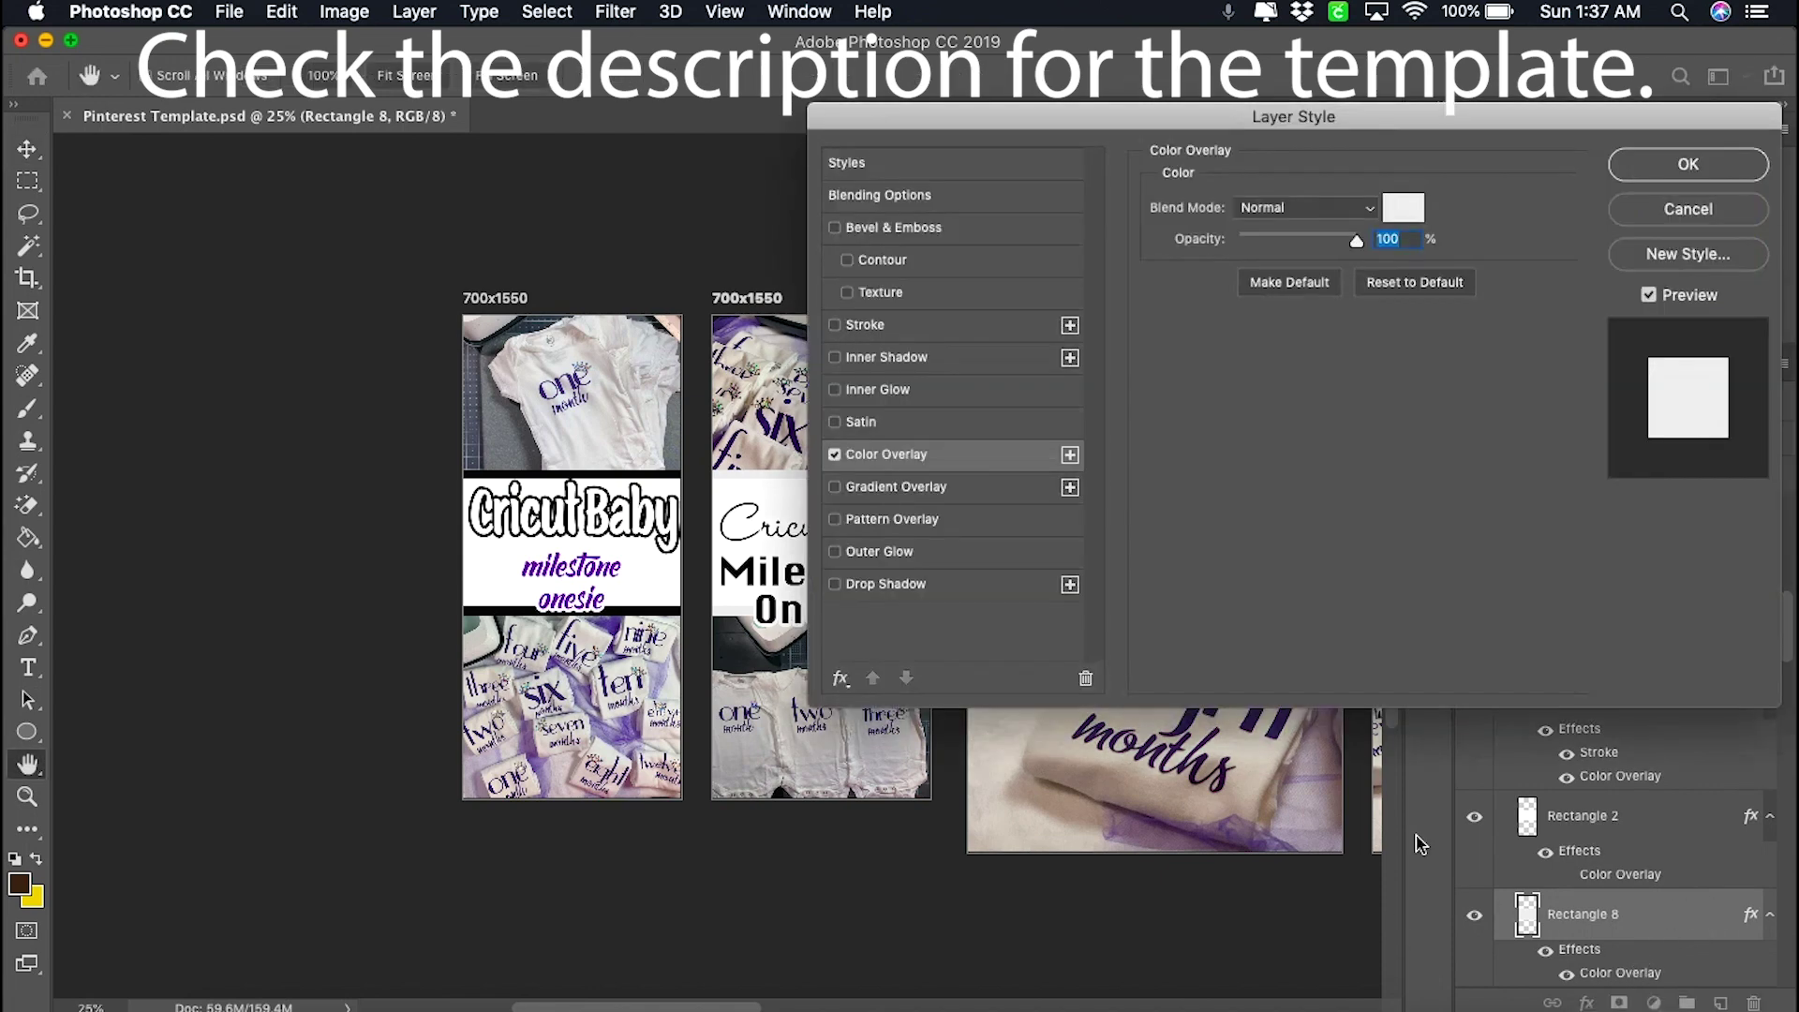
{"action": "left_click", "coordinate": [1404, 210]}
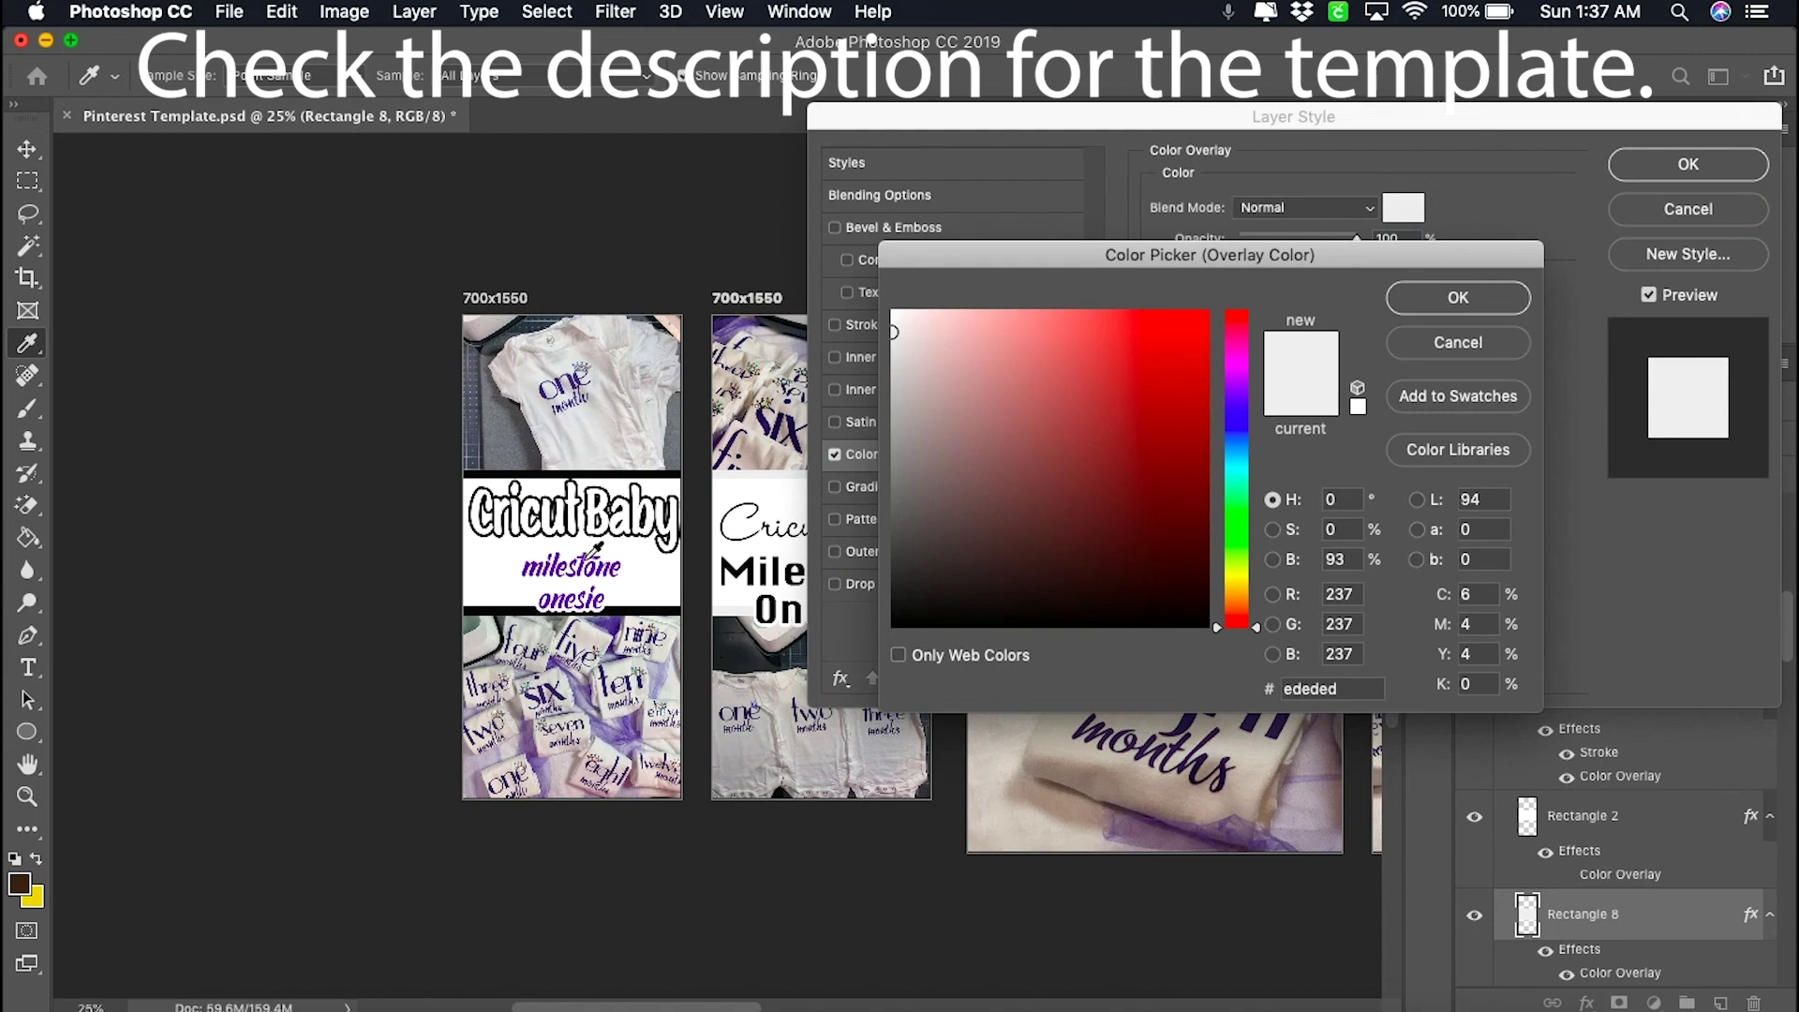
{"action": "left_click", "coordinate": [590, 555]}
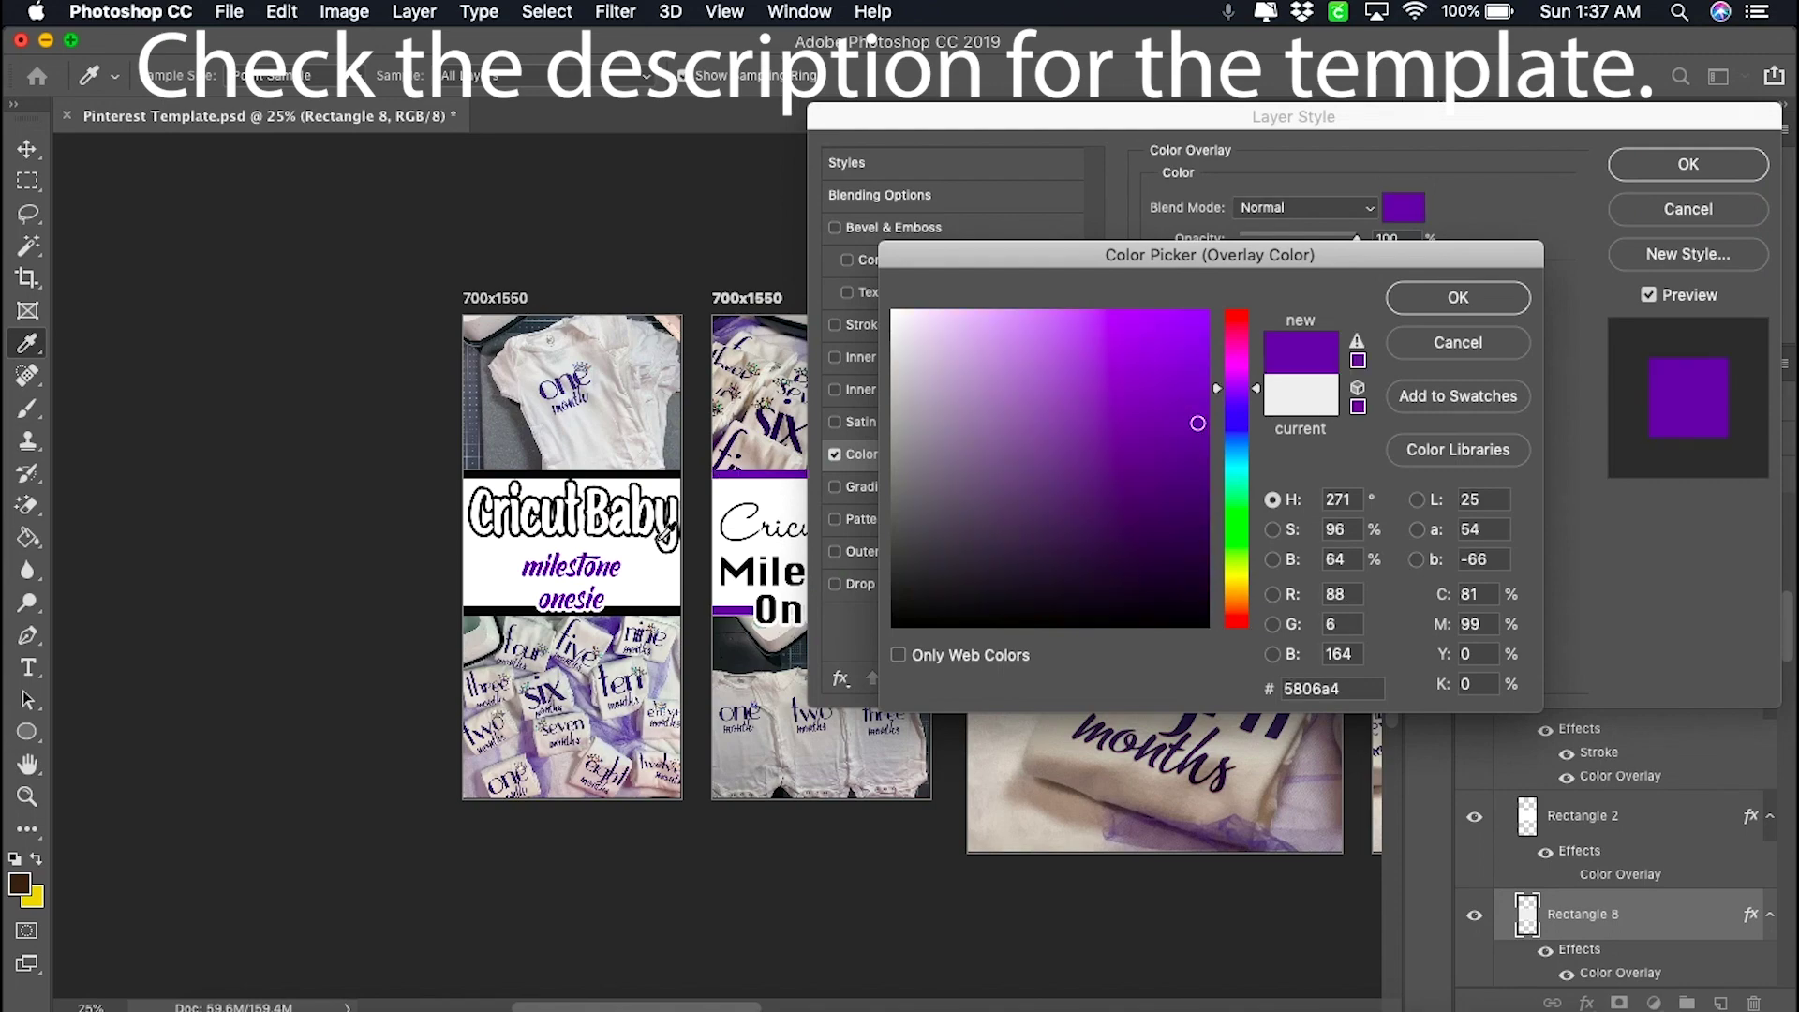
{"action": "left_click", "coordinate": [1423, 309]}
{"action": "left_click", "coordinate": [1688, 164]}
- Raise the brightness of the IMG_5111 photo in the first 1200x1800 artboard to 55
{"action": "scroll", "coordinate": [886, 439], "scroll_direction": "right", "scroll_amount": 5}
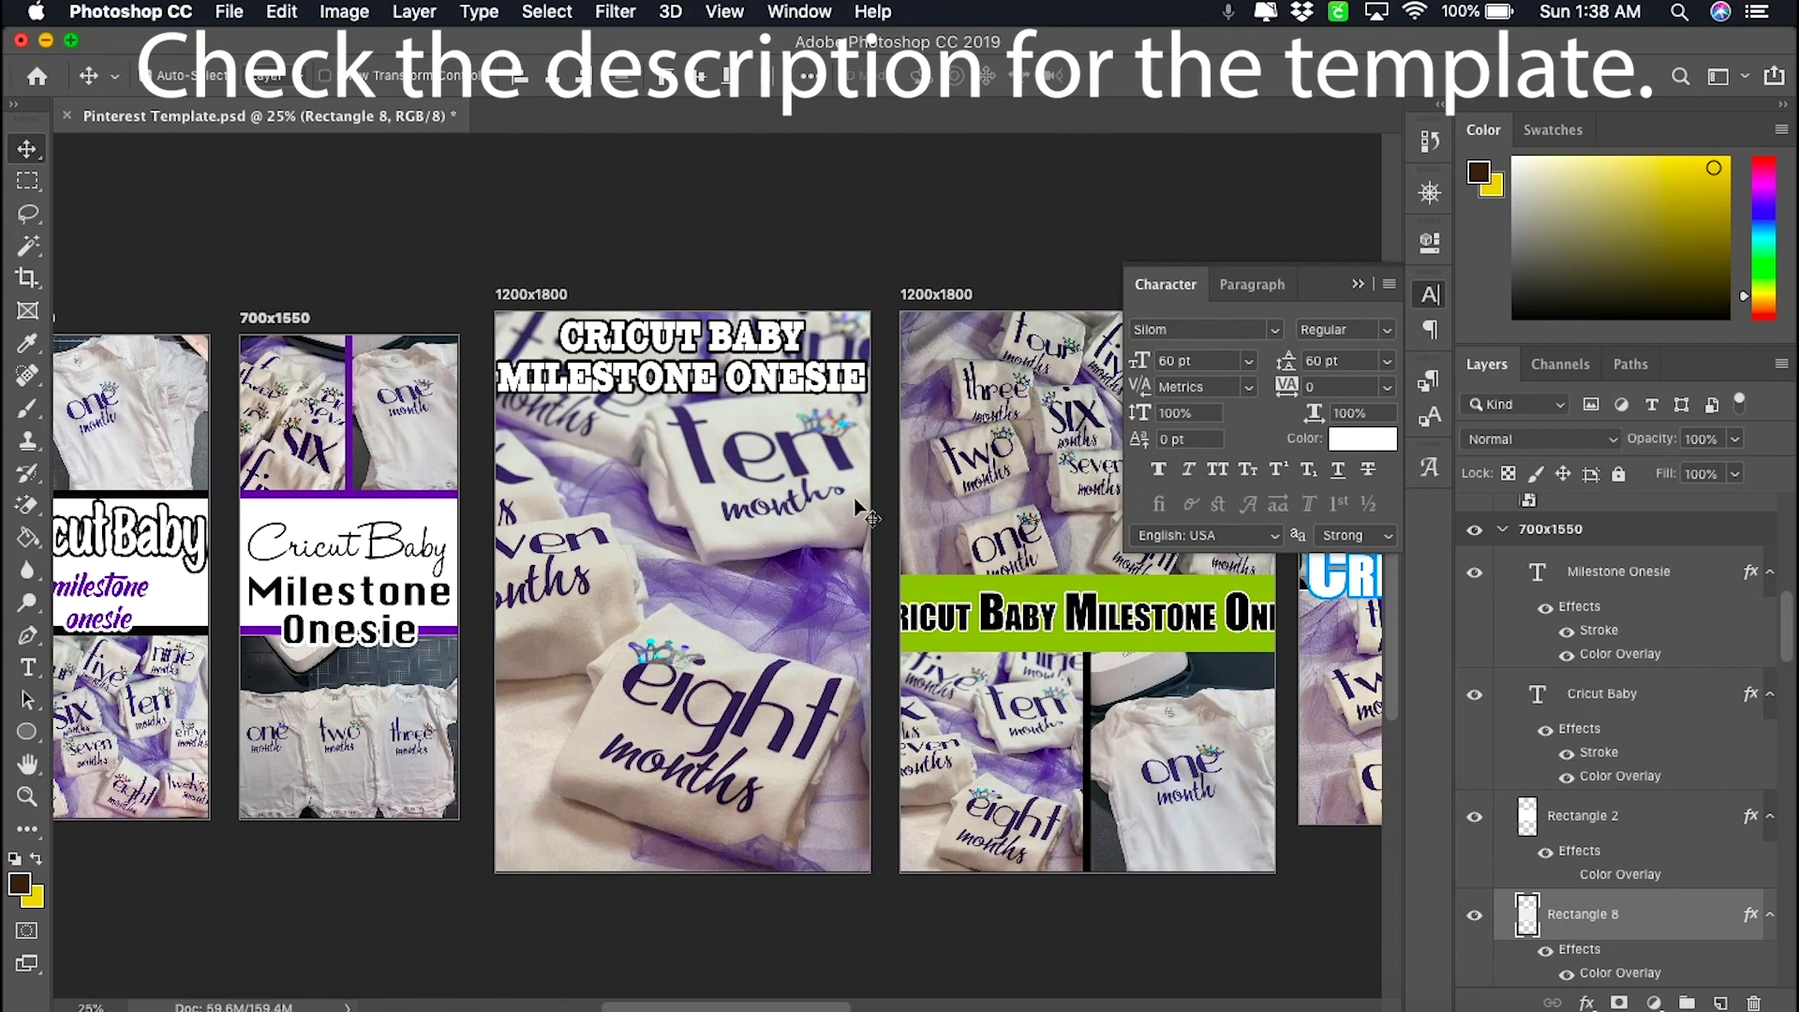
{"action": "scroll", "coordinate": [867, 510], "scroll_direction": "right", "scroll_amount": 2}
{"action": "scroll", "coordinate": [860, 511], "scroll_direction": "right", "scroll_amount": 1}
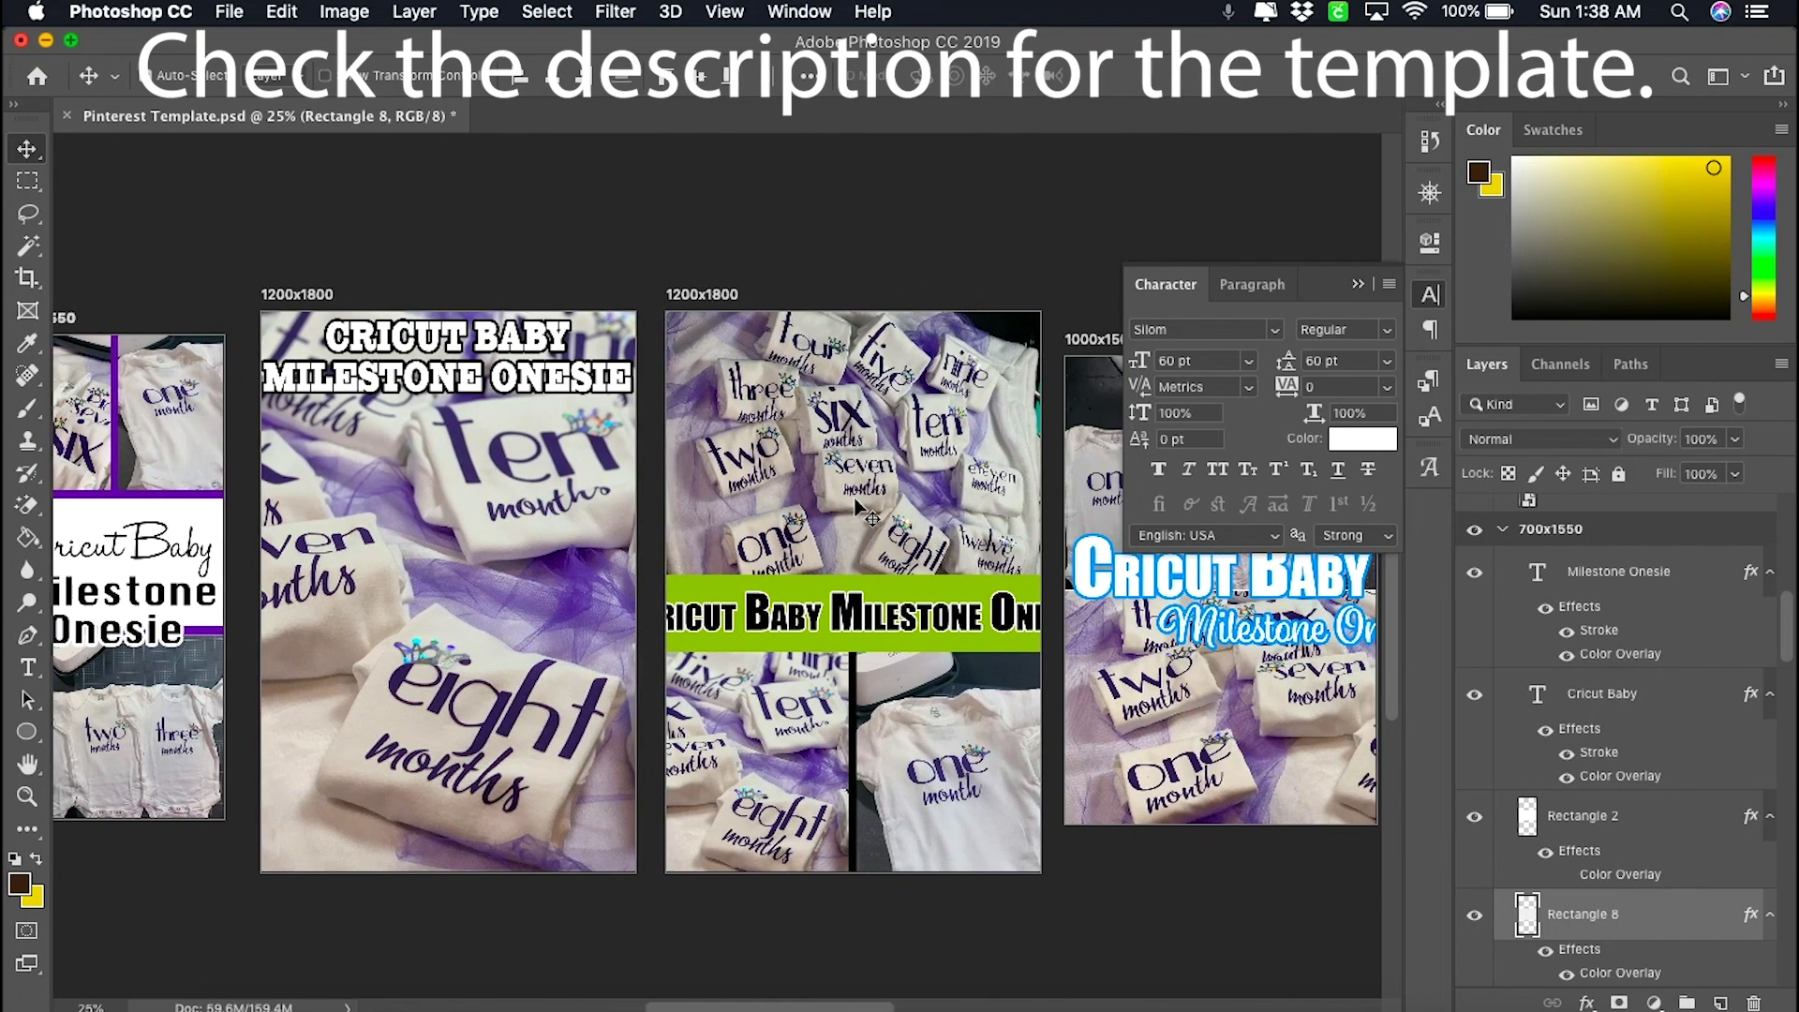
{"action": "scroll", "coordinate": [860, 511], "scroll_direction": "left", "scroll_amount": 3}
{"action": "left_click", "coordinate": [746, 528]}
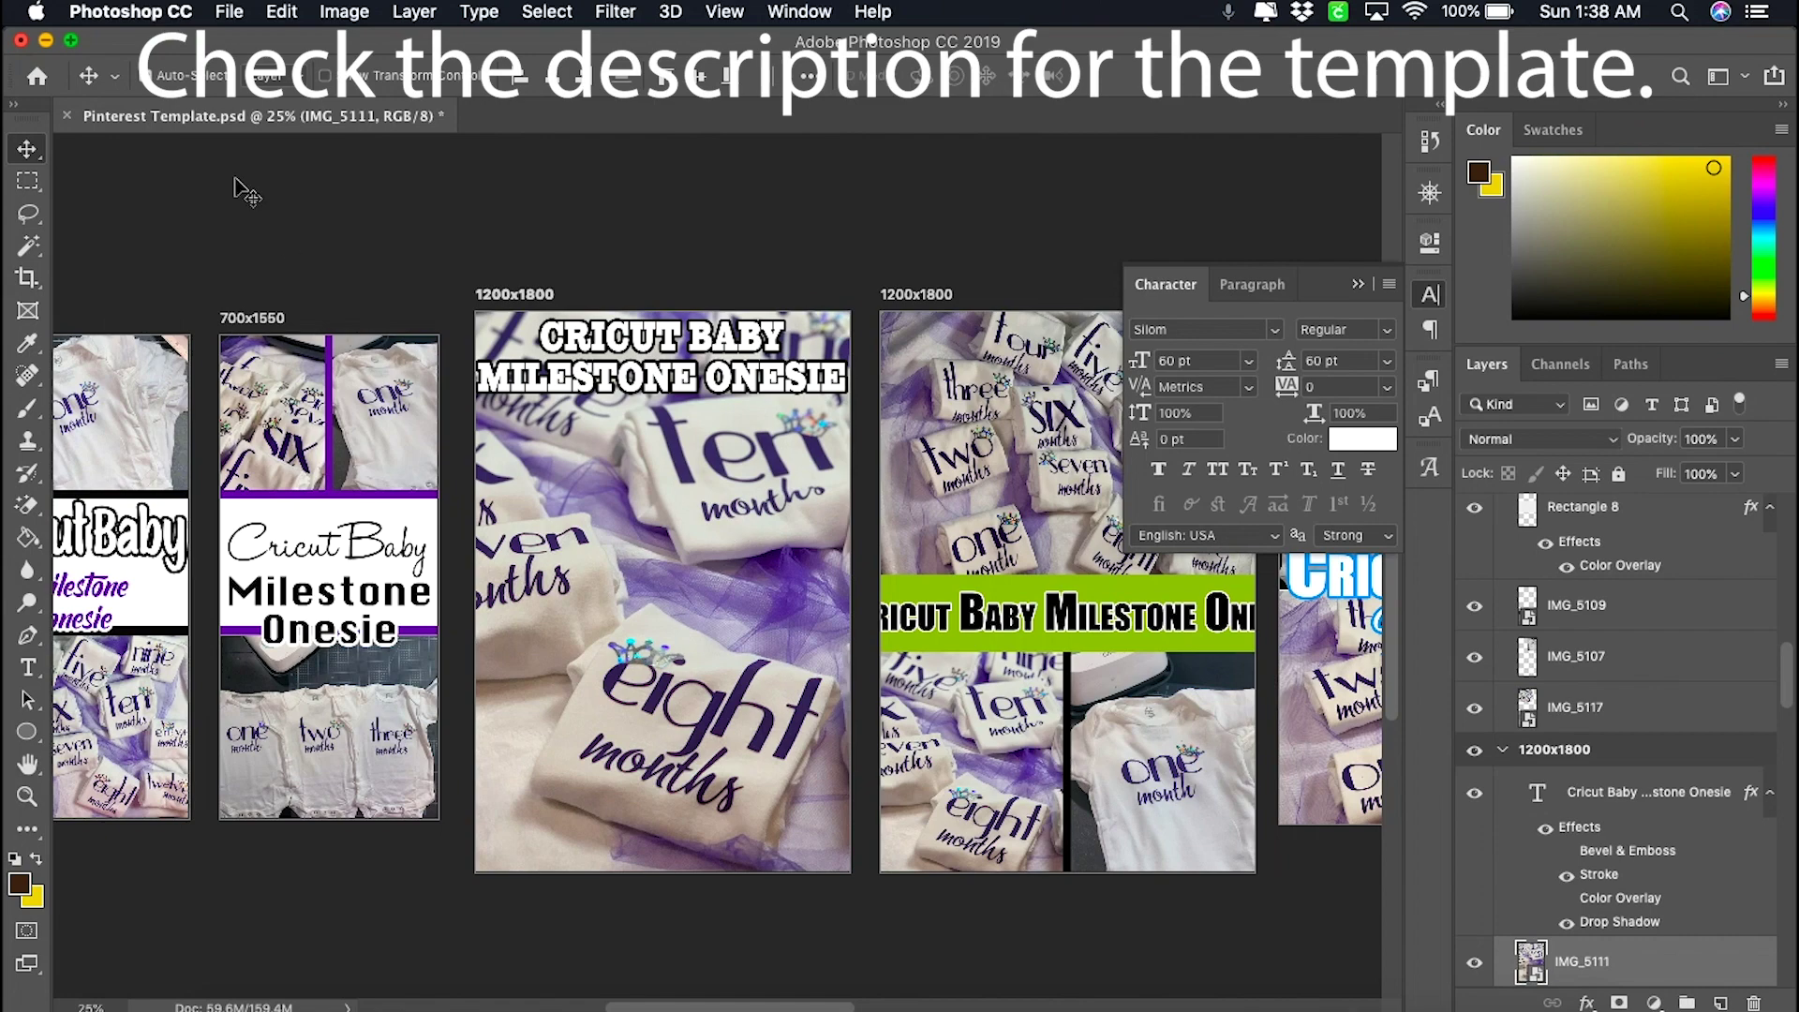
{"action": "left_click", "coordinate": [343, 11]}
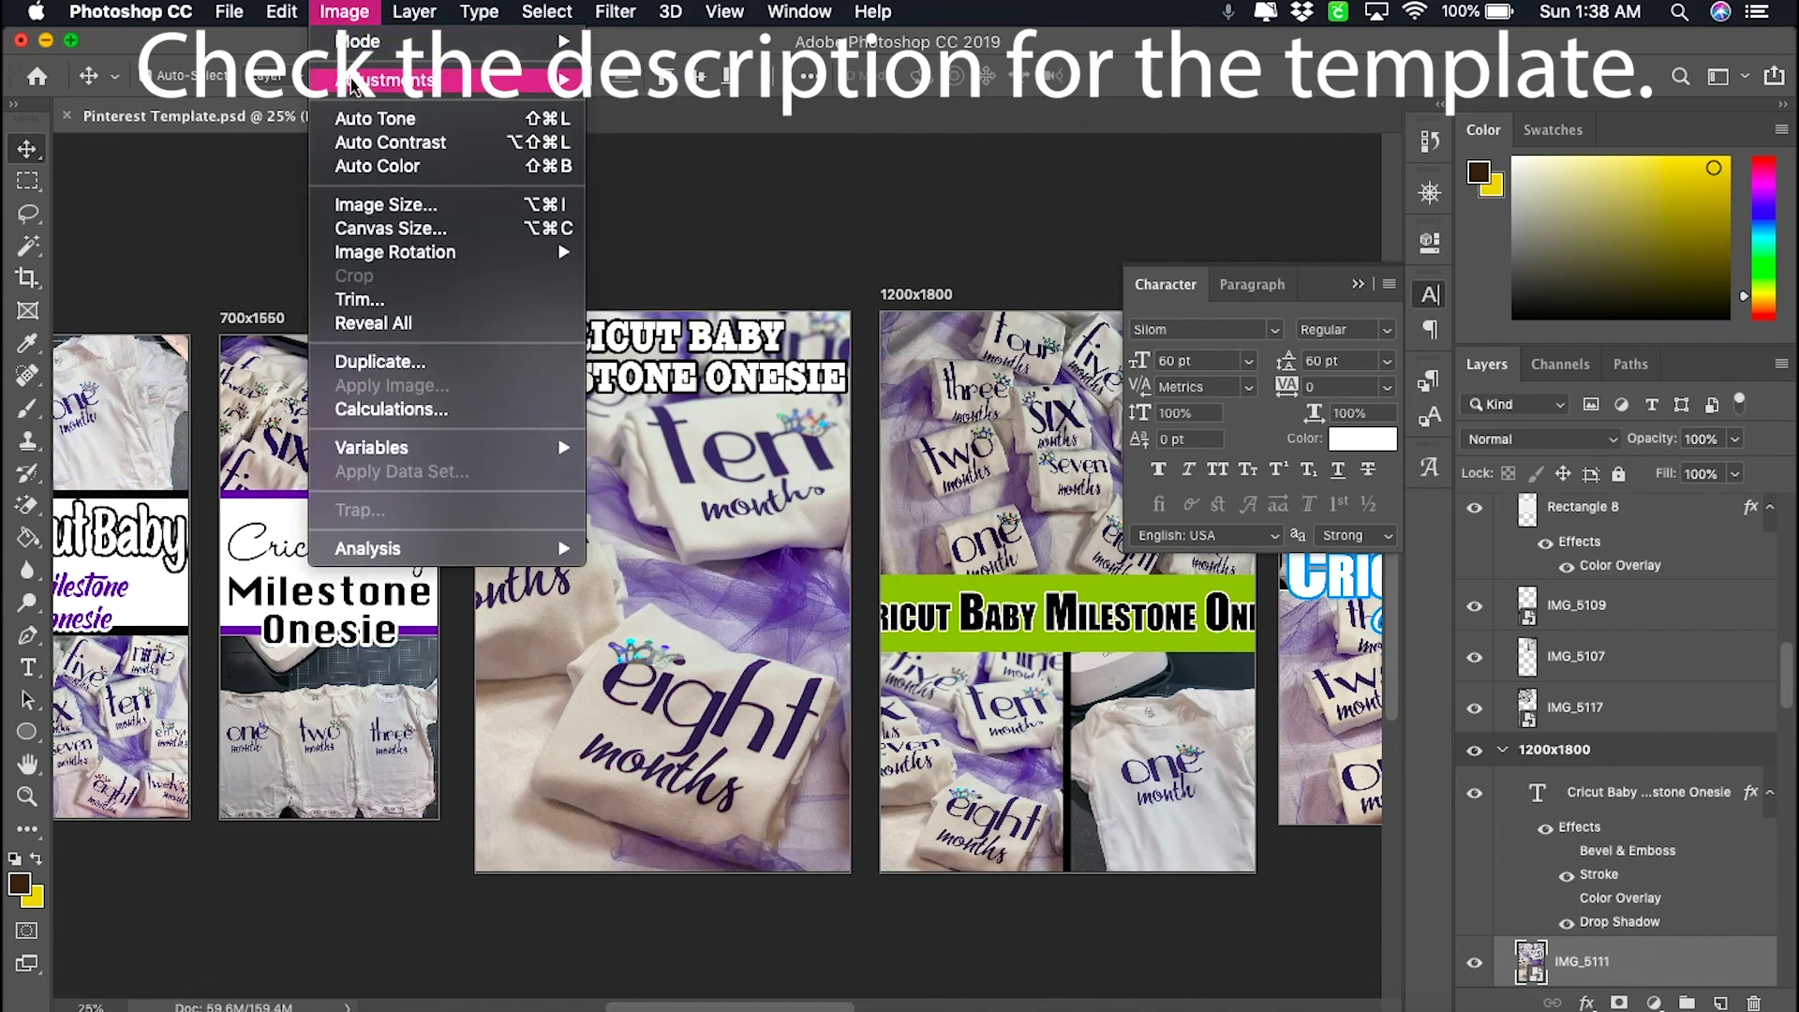
{"action": "mouse_move", "coordinate": [375, 80]}
{"action": "left_click", "coordinate": [778, 166]}
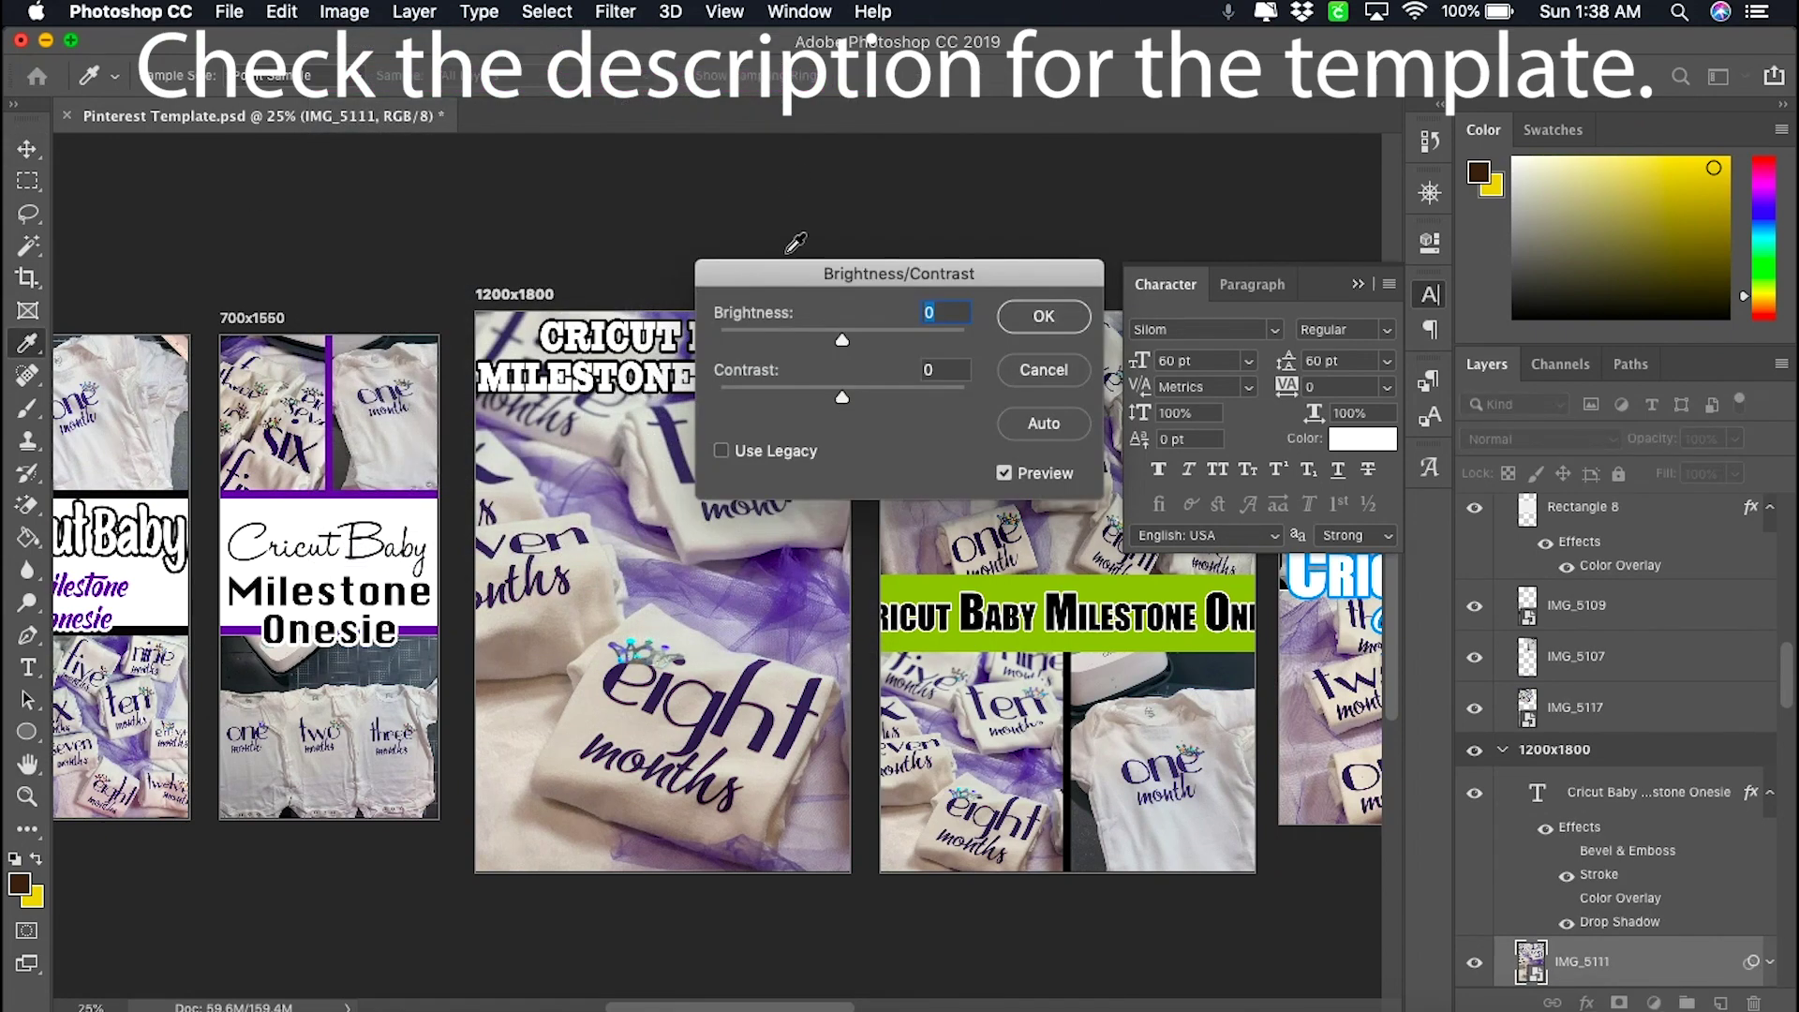
{"action": "left_click_drag", "start_coordinate": [847, 339], "coordinate": [888, 343]}
{"action": "left_click", "coordinate": [1043, 318]}
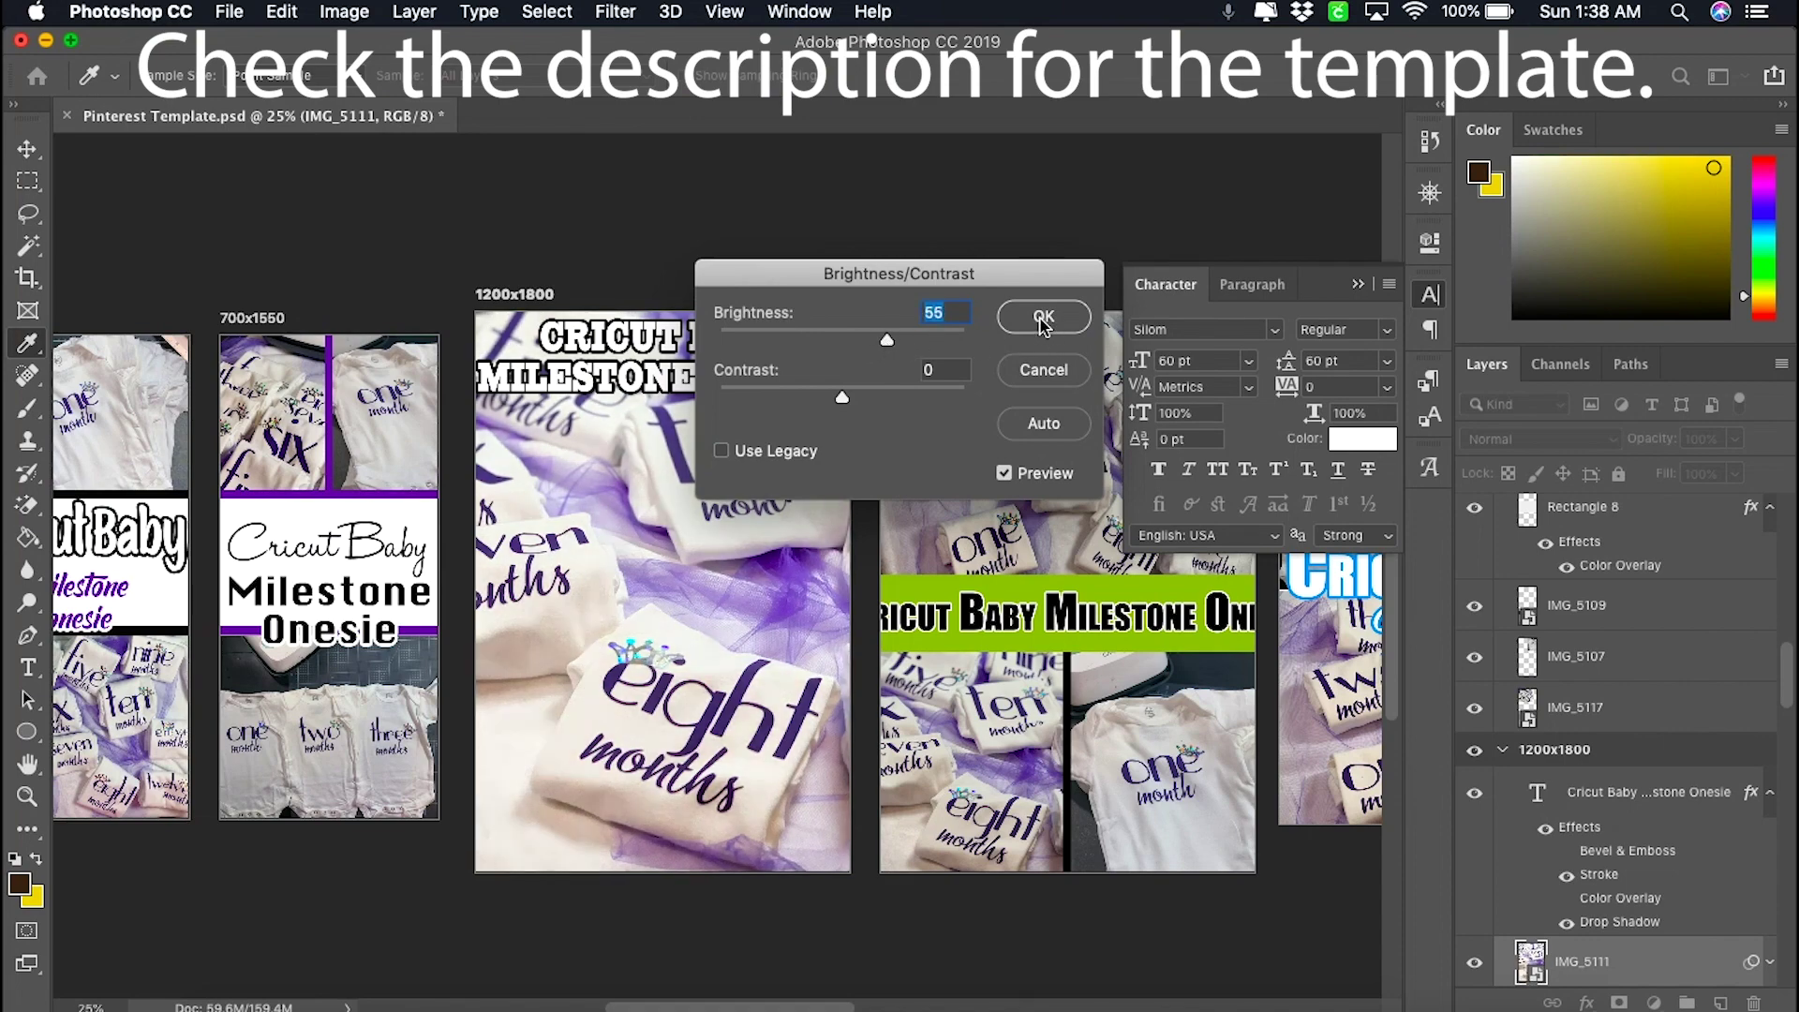
- Scale down the Cricut Baby Milestone Onesie title in the second 1200x1800 artboard to fit the green band
{"action": "scroll", "coordinate": [409, 478], "scroll_direction": "left", "scroll_amount": 5}
{"action": "scroll", "coordinate": [409, 478], "scroll_direction": "right", "scroll_amount": 7}
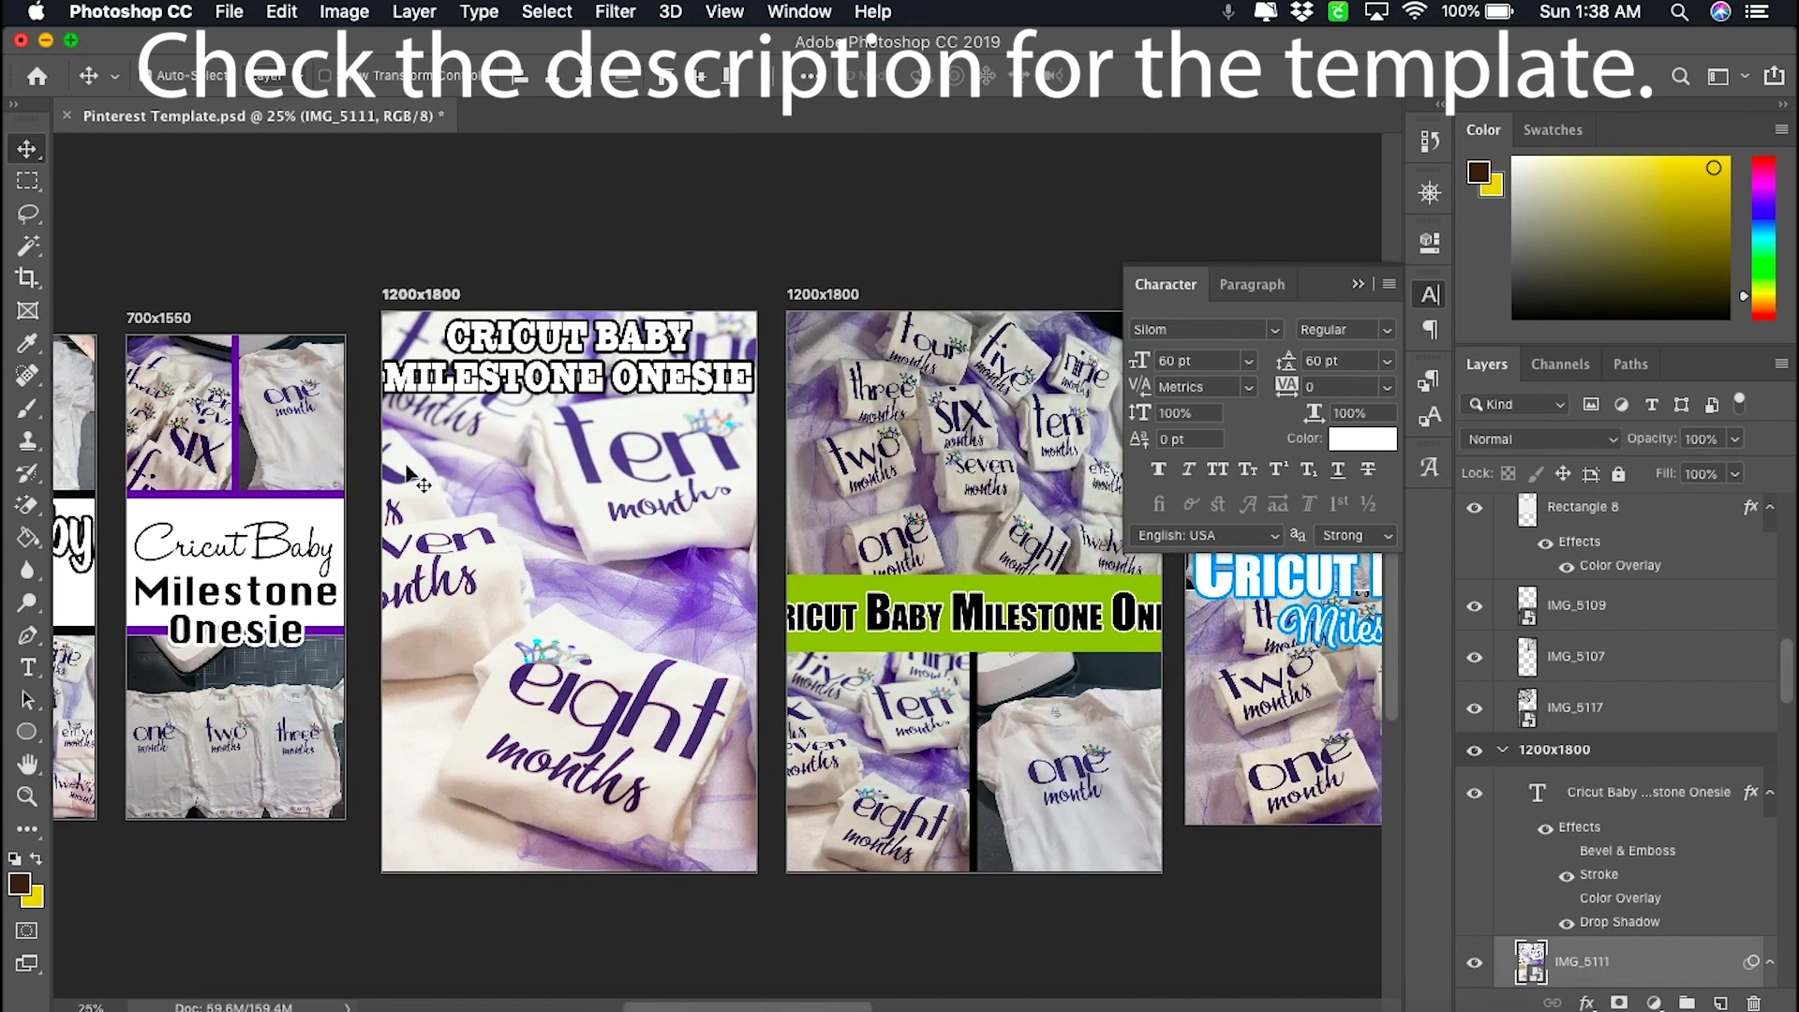
{"action": "scroll", "coordinate": [409, 478], "scroll_direction": "left", "scroll_amount": 4}
{"action": "scroll", "coordinate": [409, 478], "scroll_direction": "right", "scroll_amount": 10}
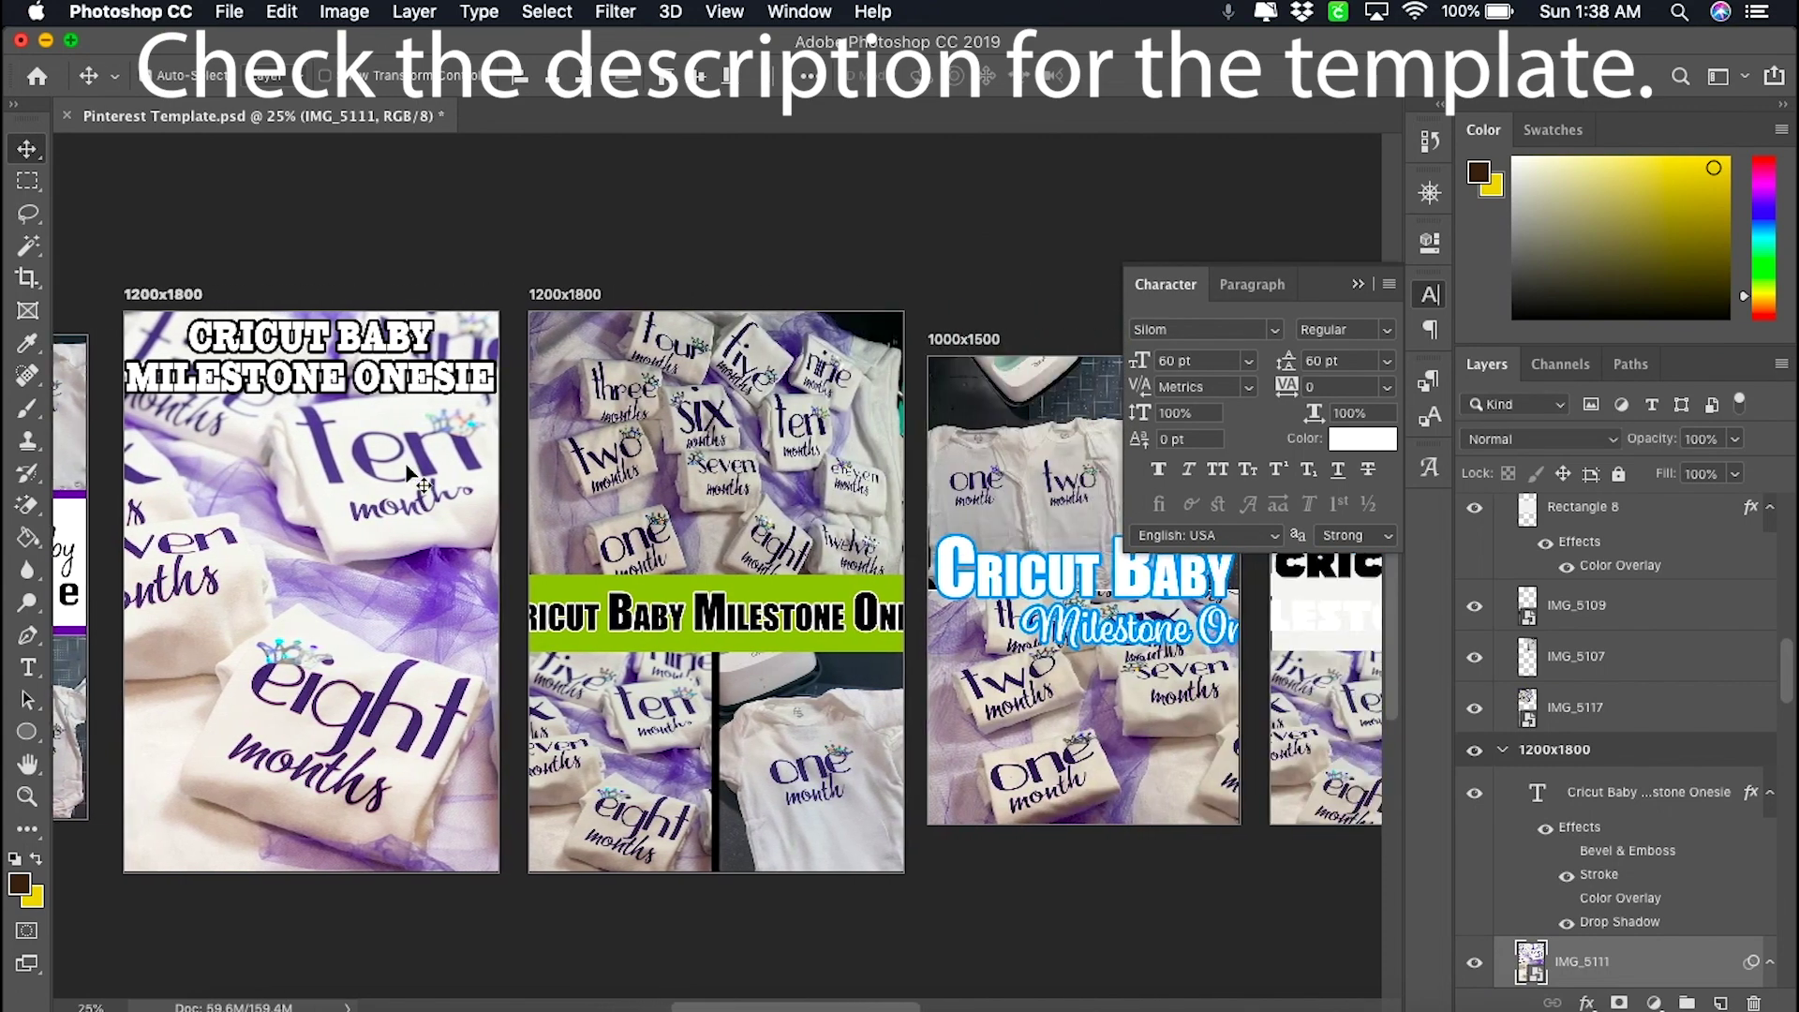
{"action": "double_click", "coordinate": [610, 618]}
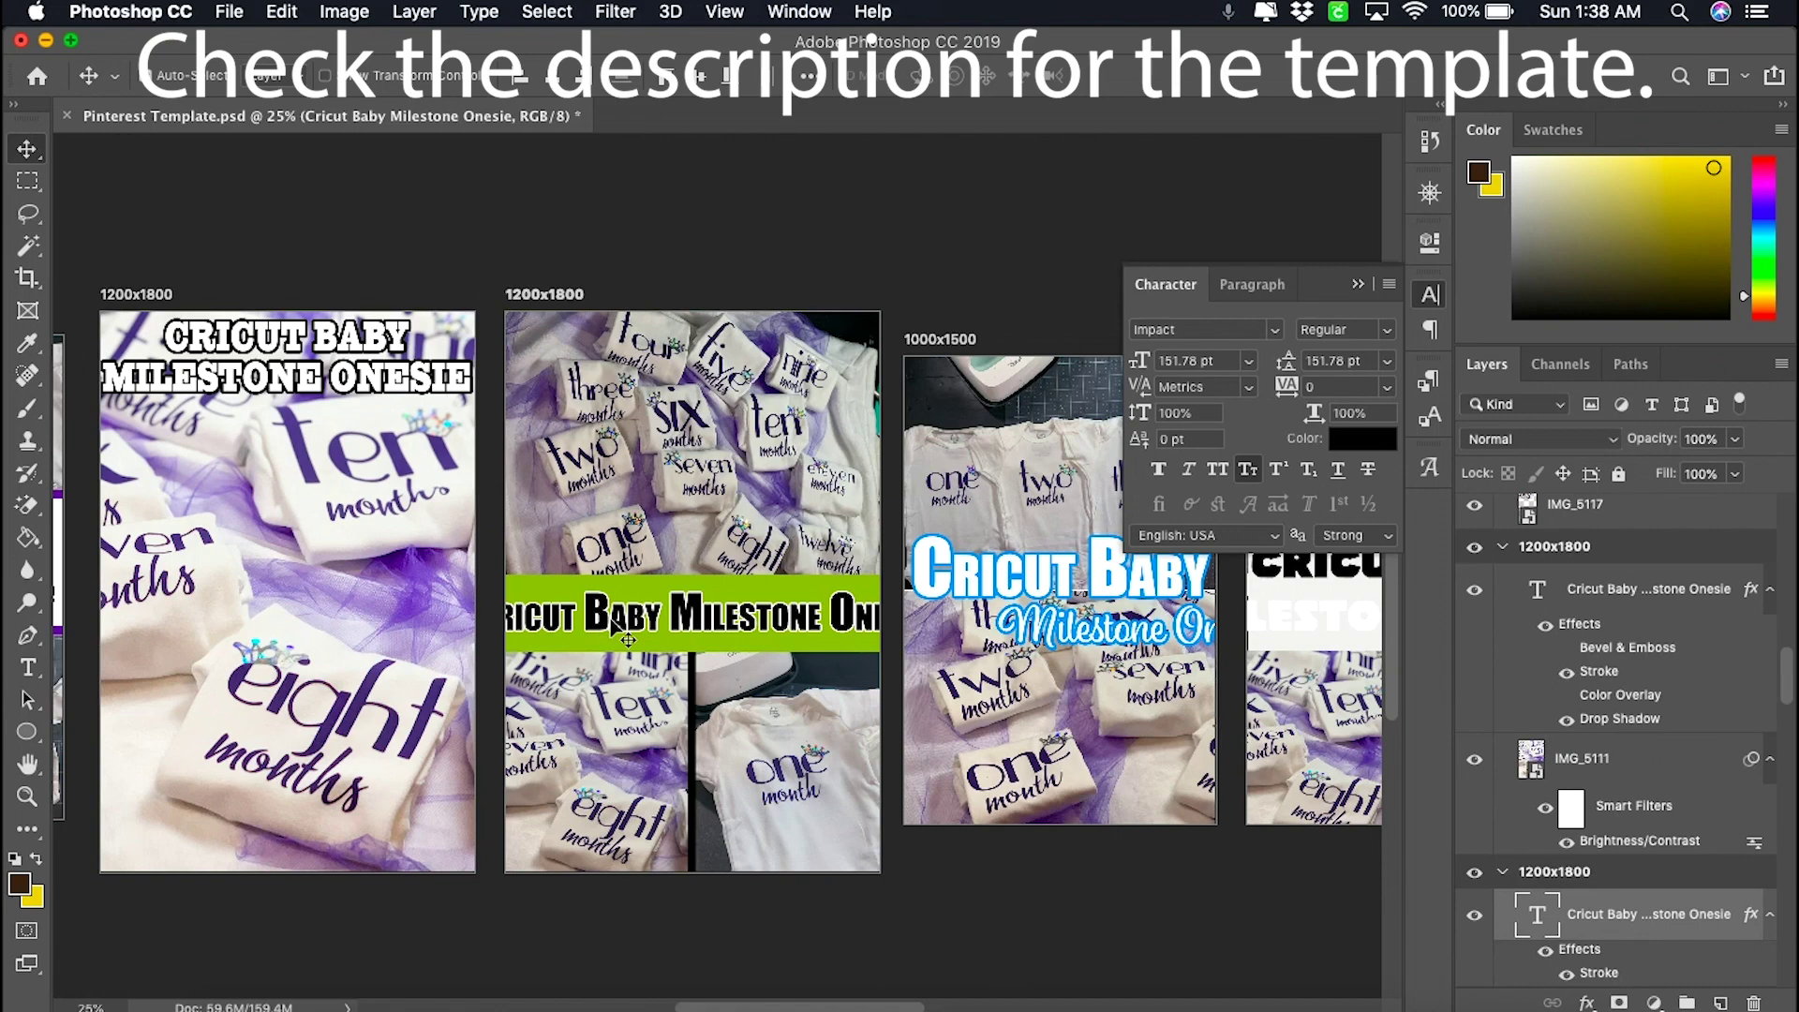
{"action": "double_click", "coordinate": [610, 619]}
{"action": "left_click", "coordinate": [610, 618]}
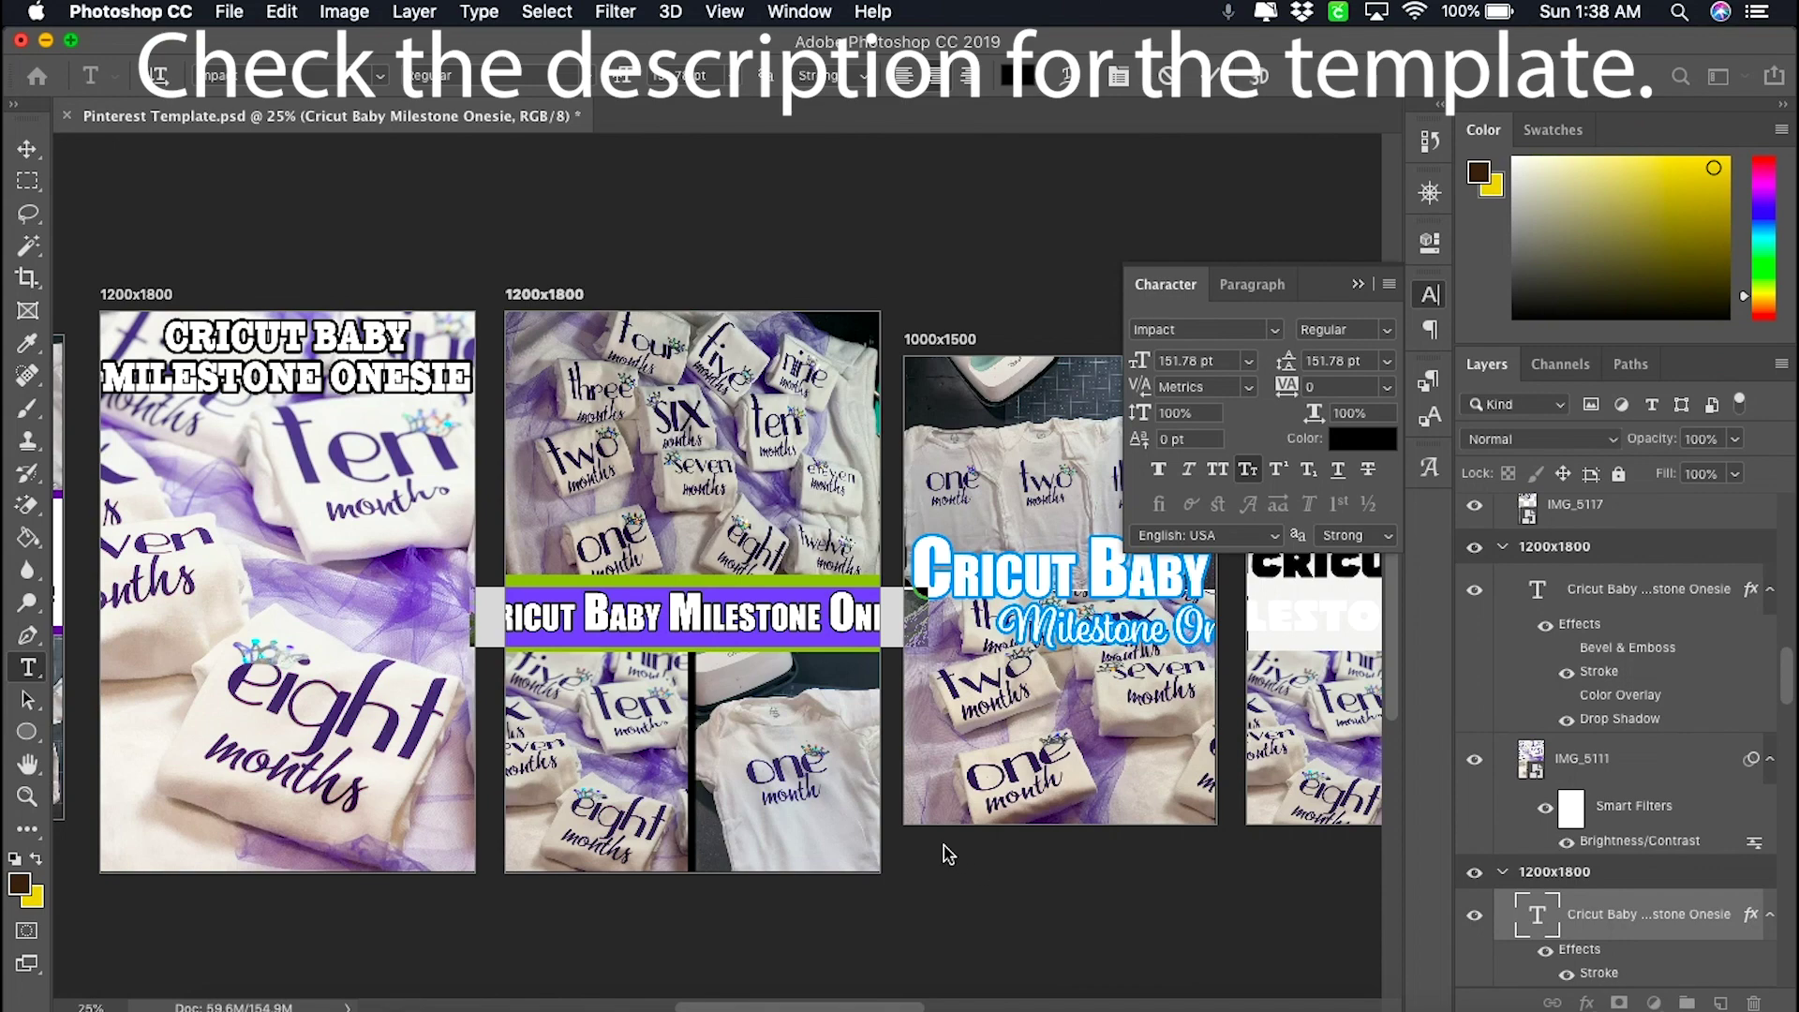
{"action": "key", "text": "super+t"}
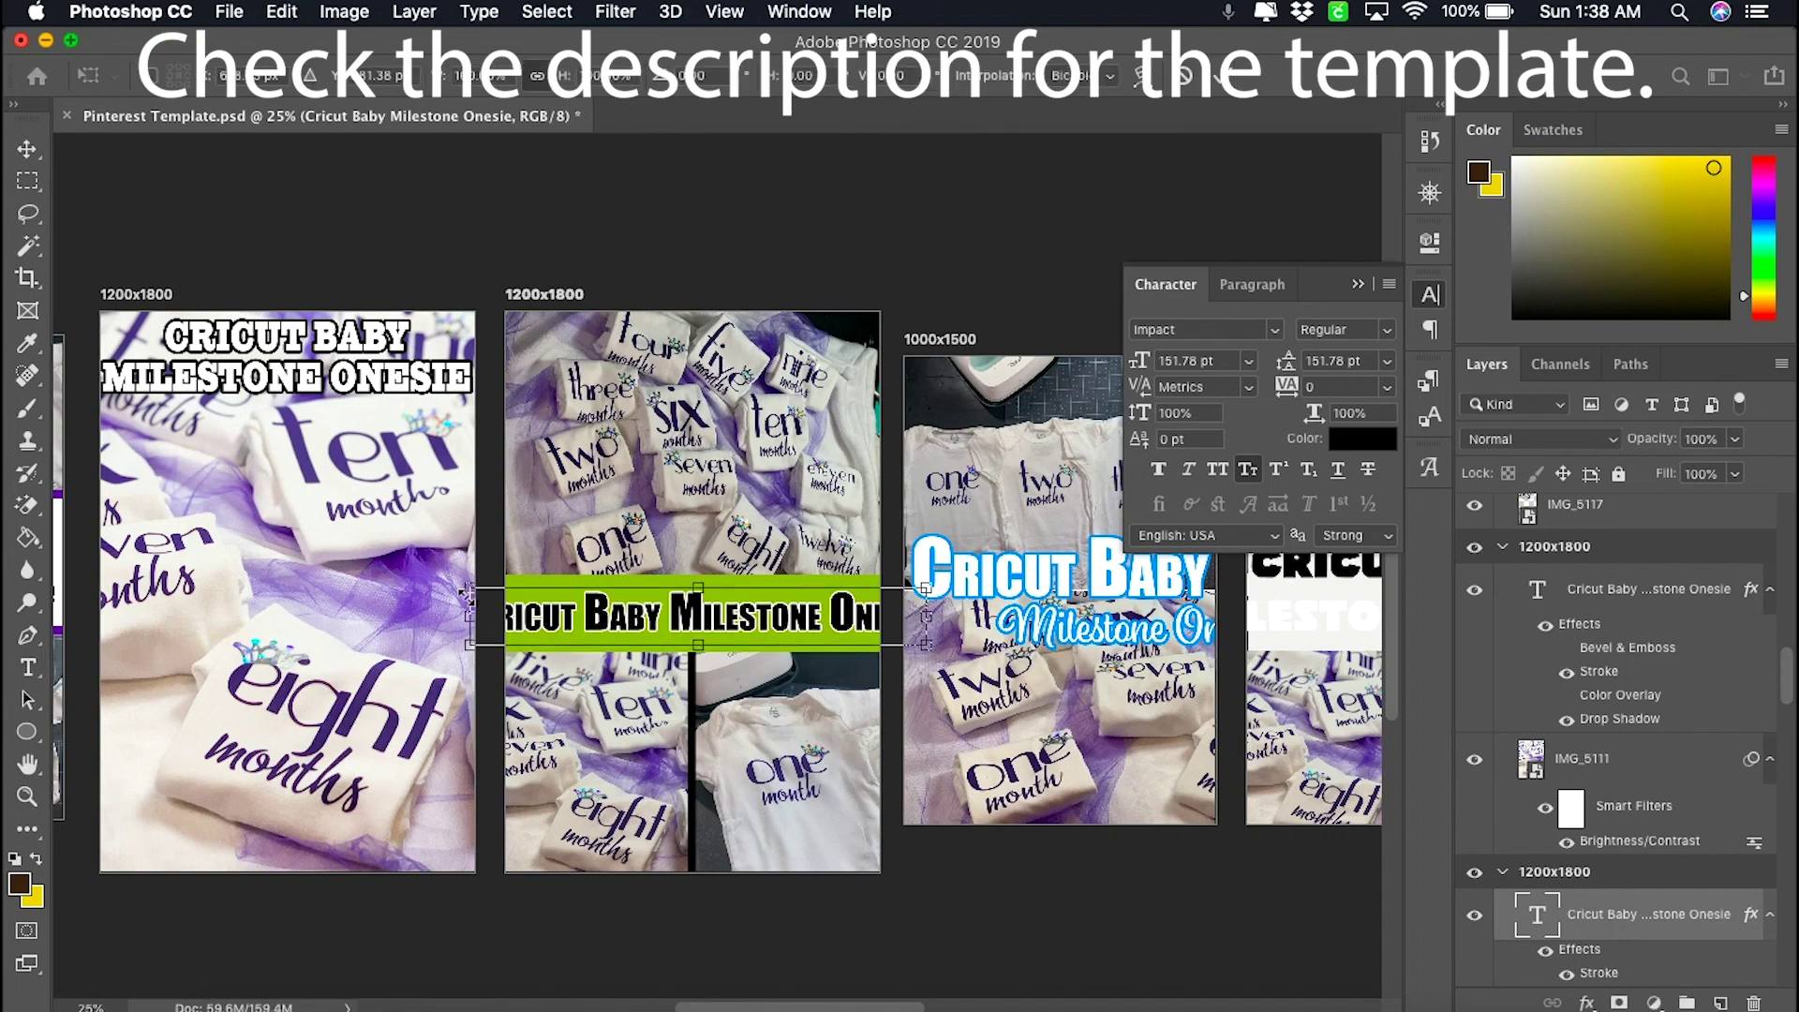
{"action": "left_click_drag", "start_coordinate": [468, 591], "coordinate": [513, 594]}
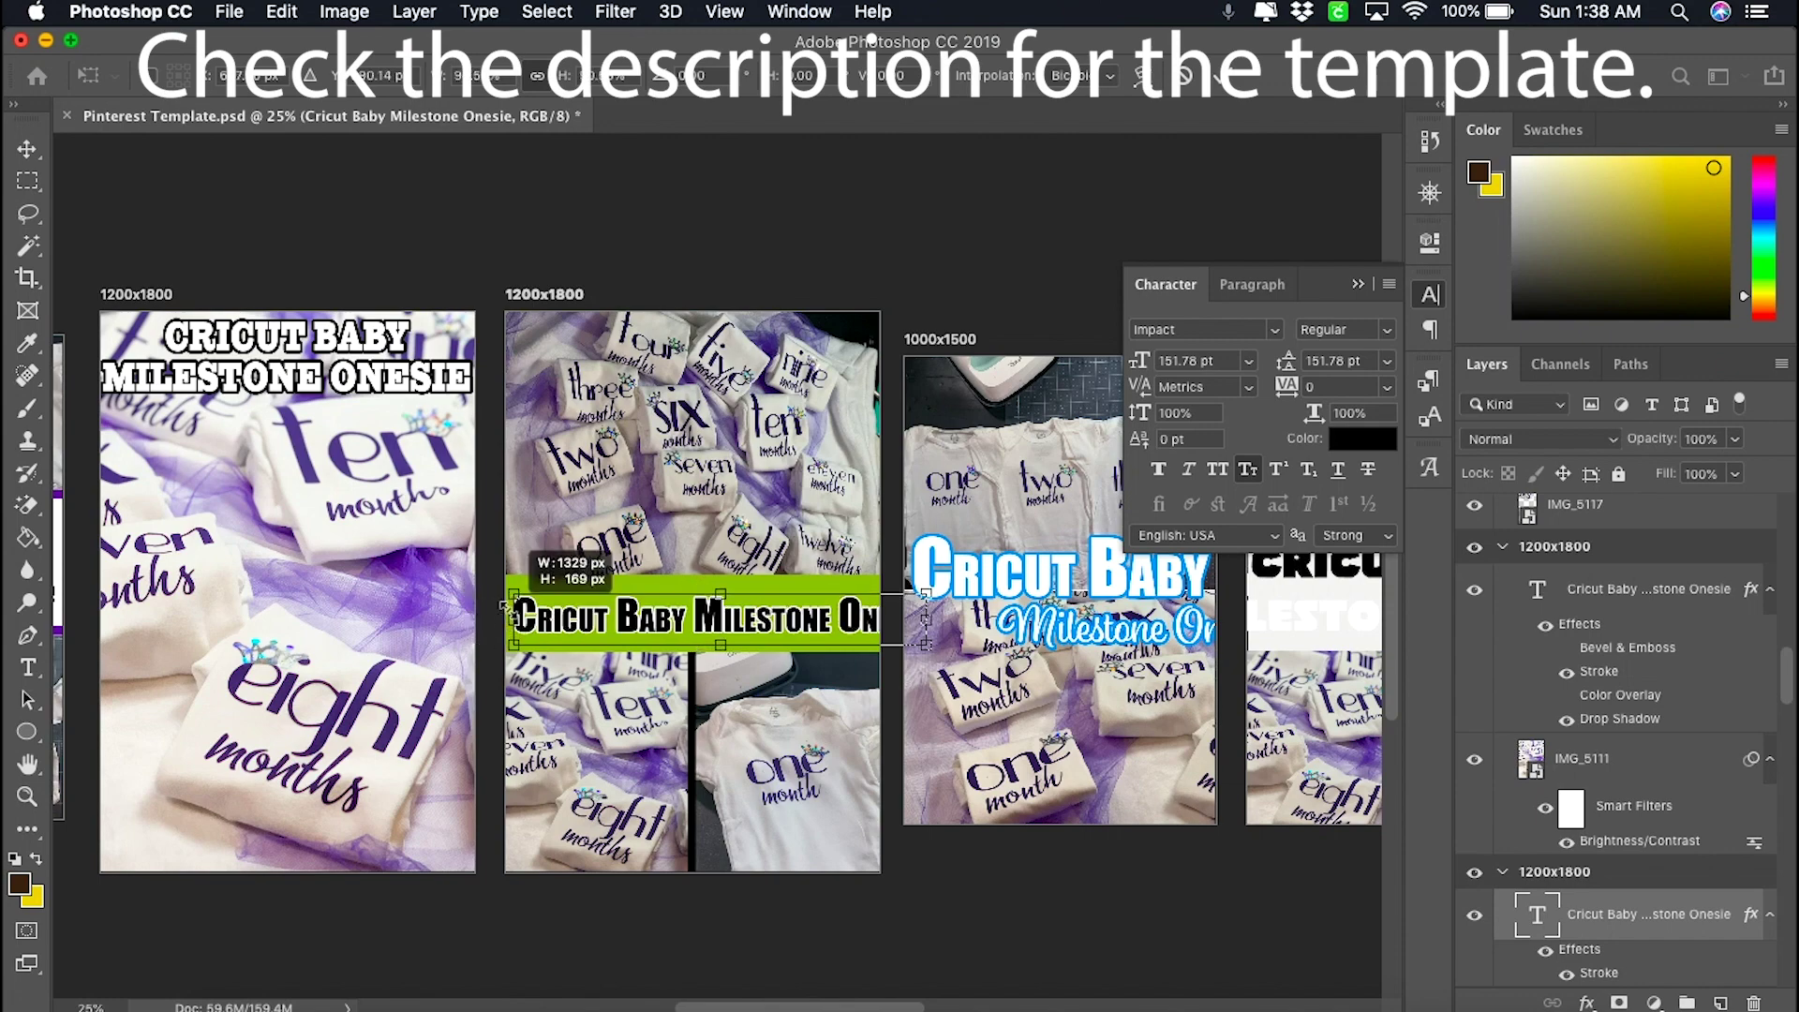
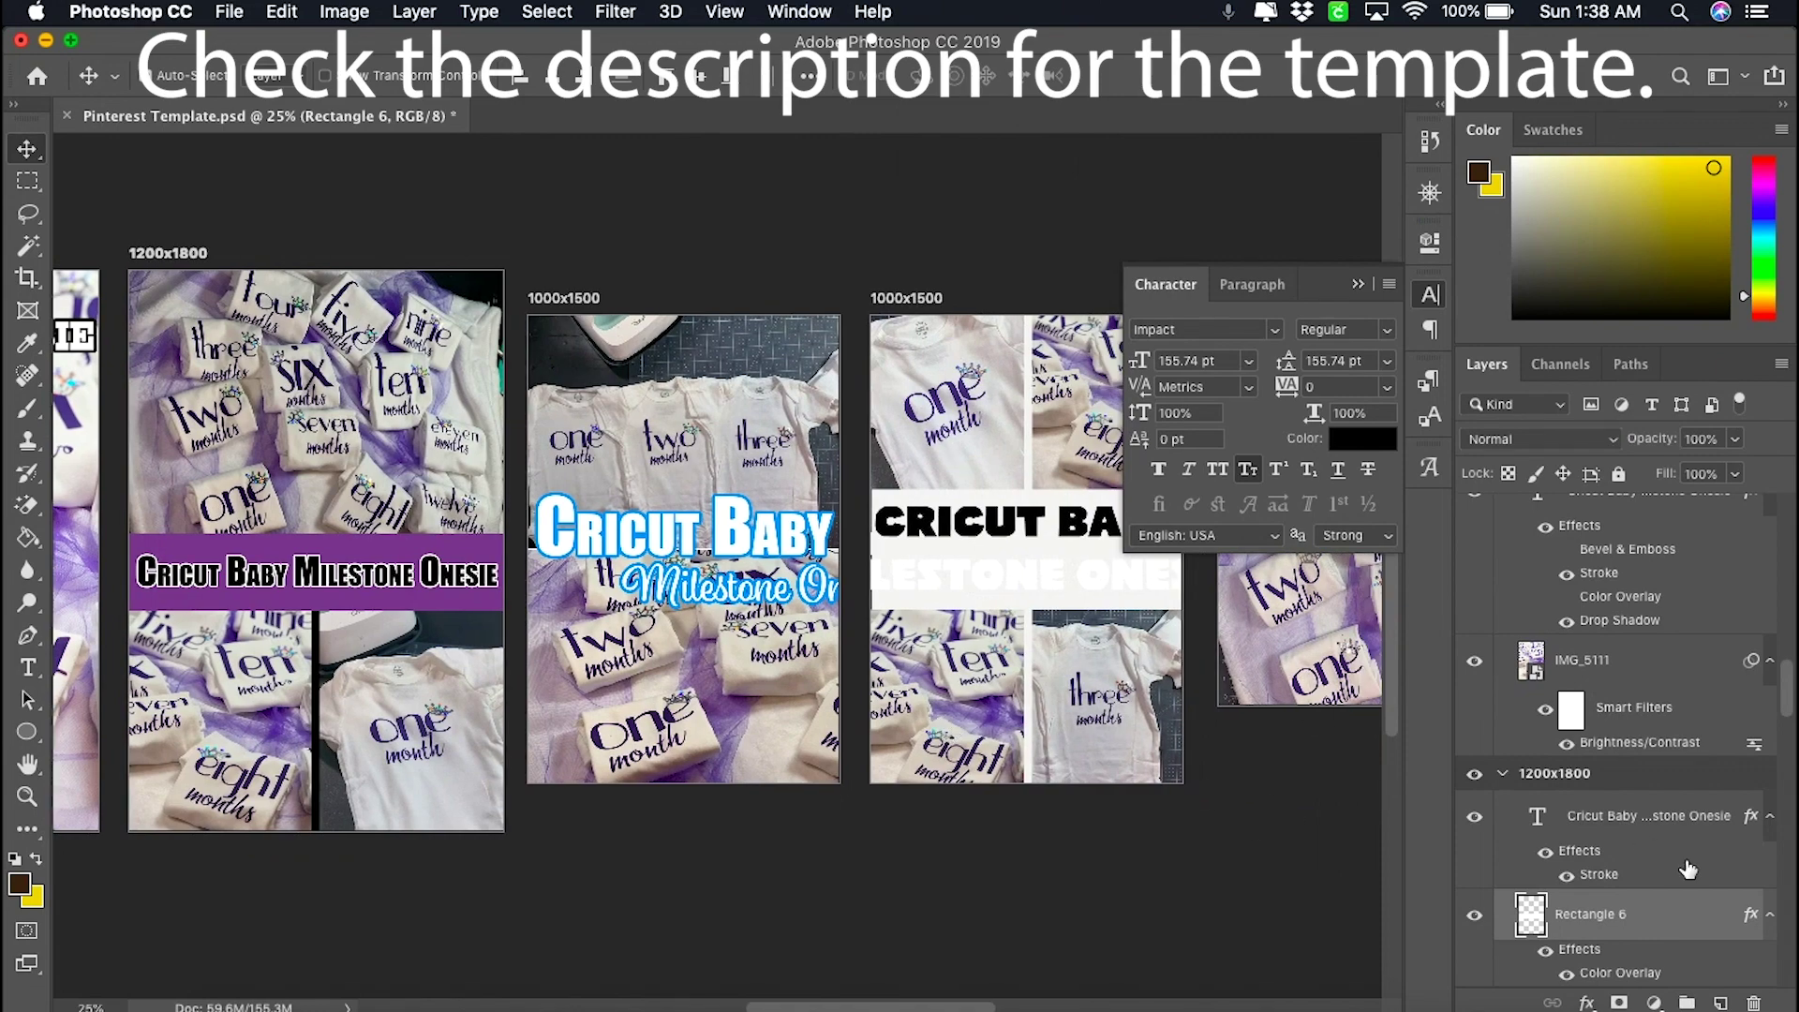
- Recolor the Cricut Baby title's stroke in the first 1000x1500 artboard with purple 71418a, sampled from the neighbouring 1200x1800 artboard's title band
{"action": "left_click", "coordinate": [727, 543]}
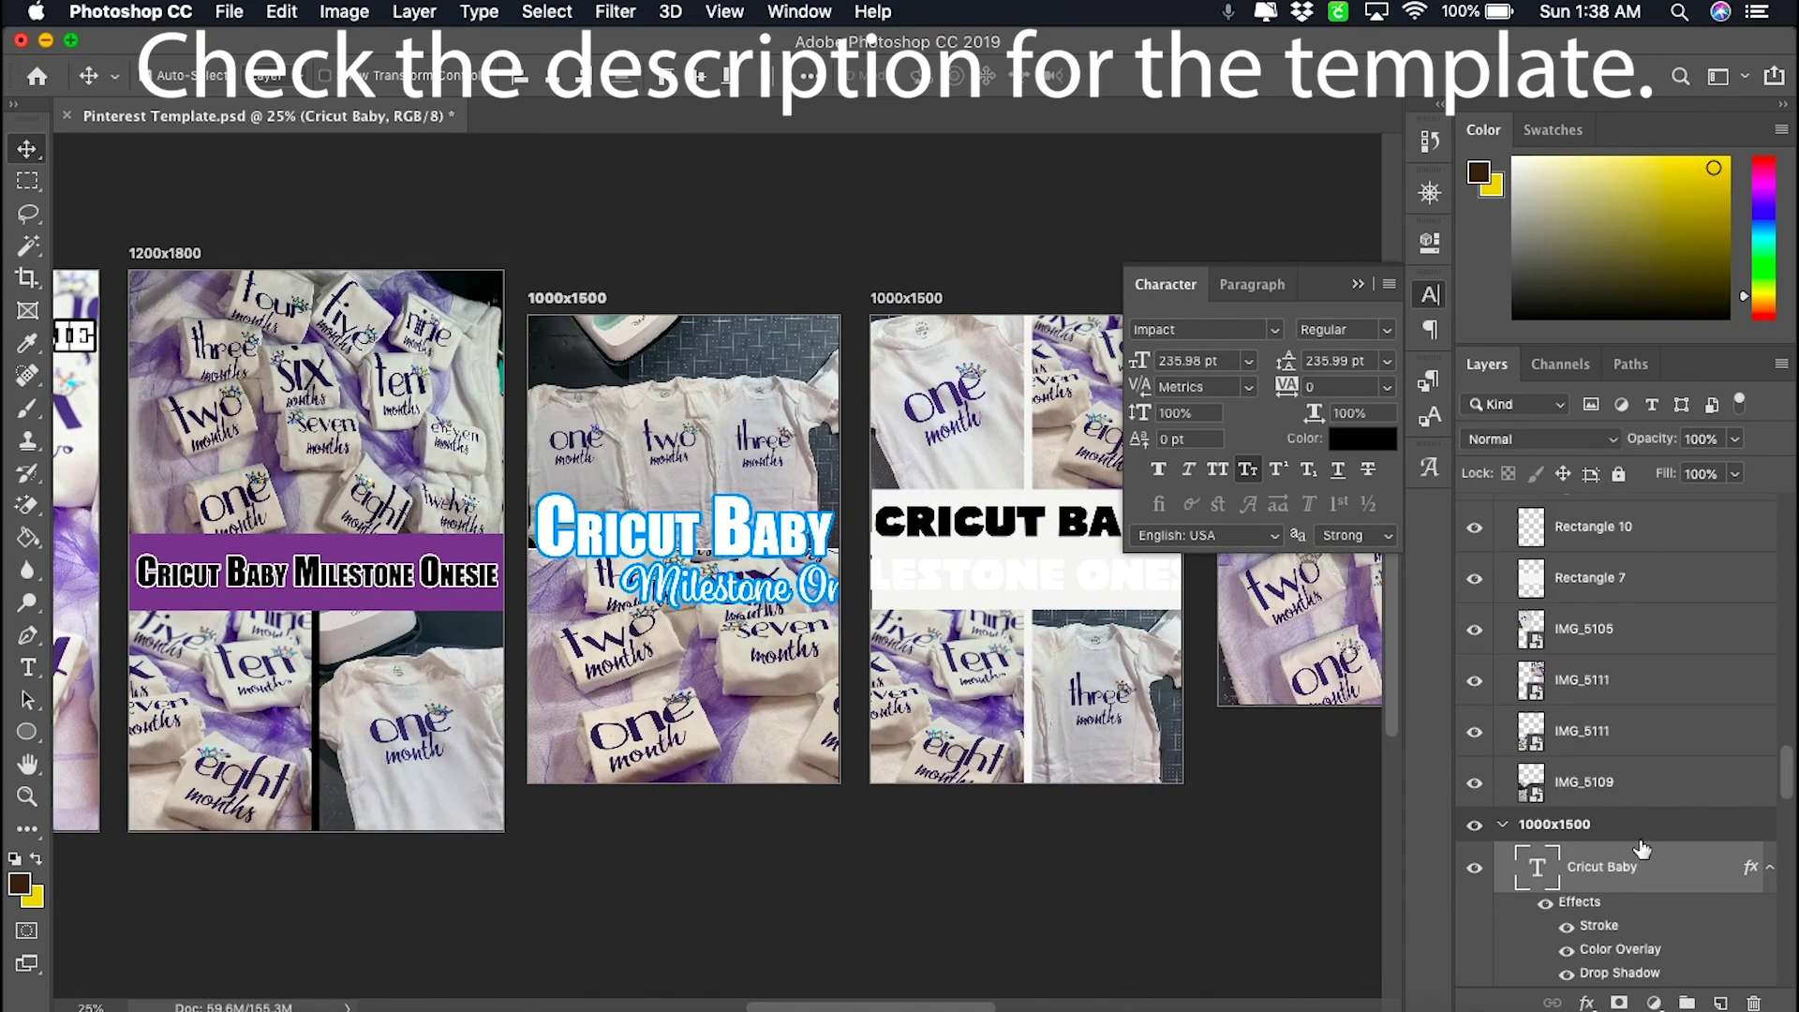
{"action": "scroll", "coordinate": [1642, 848], "scroll_direction": "down", "scroll_amount": 3}
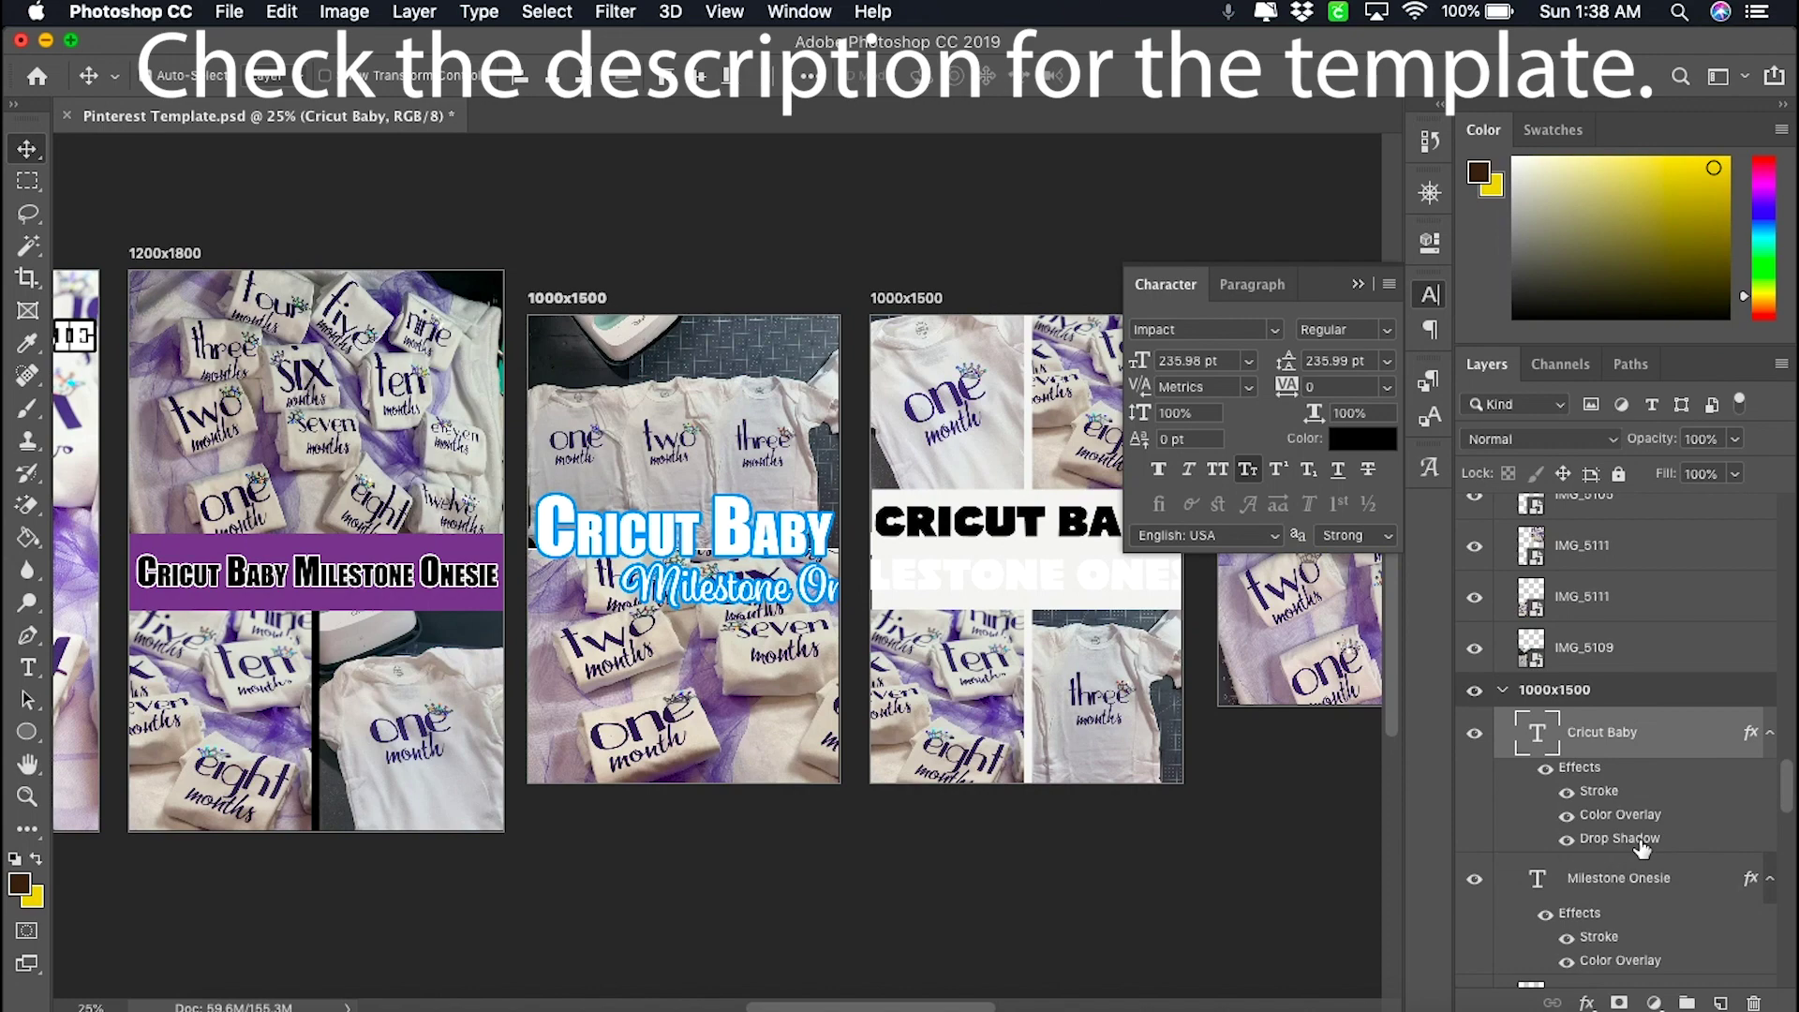
{"action": "double_click", "coordinate": [1598, 792]}
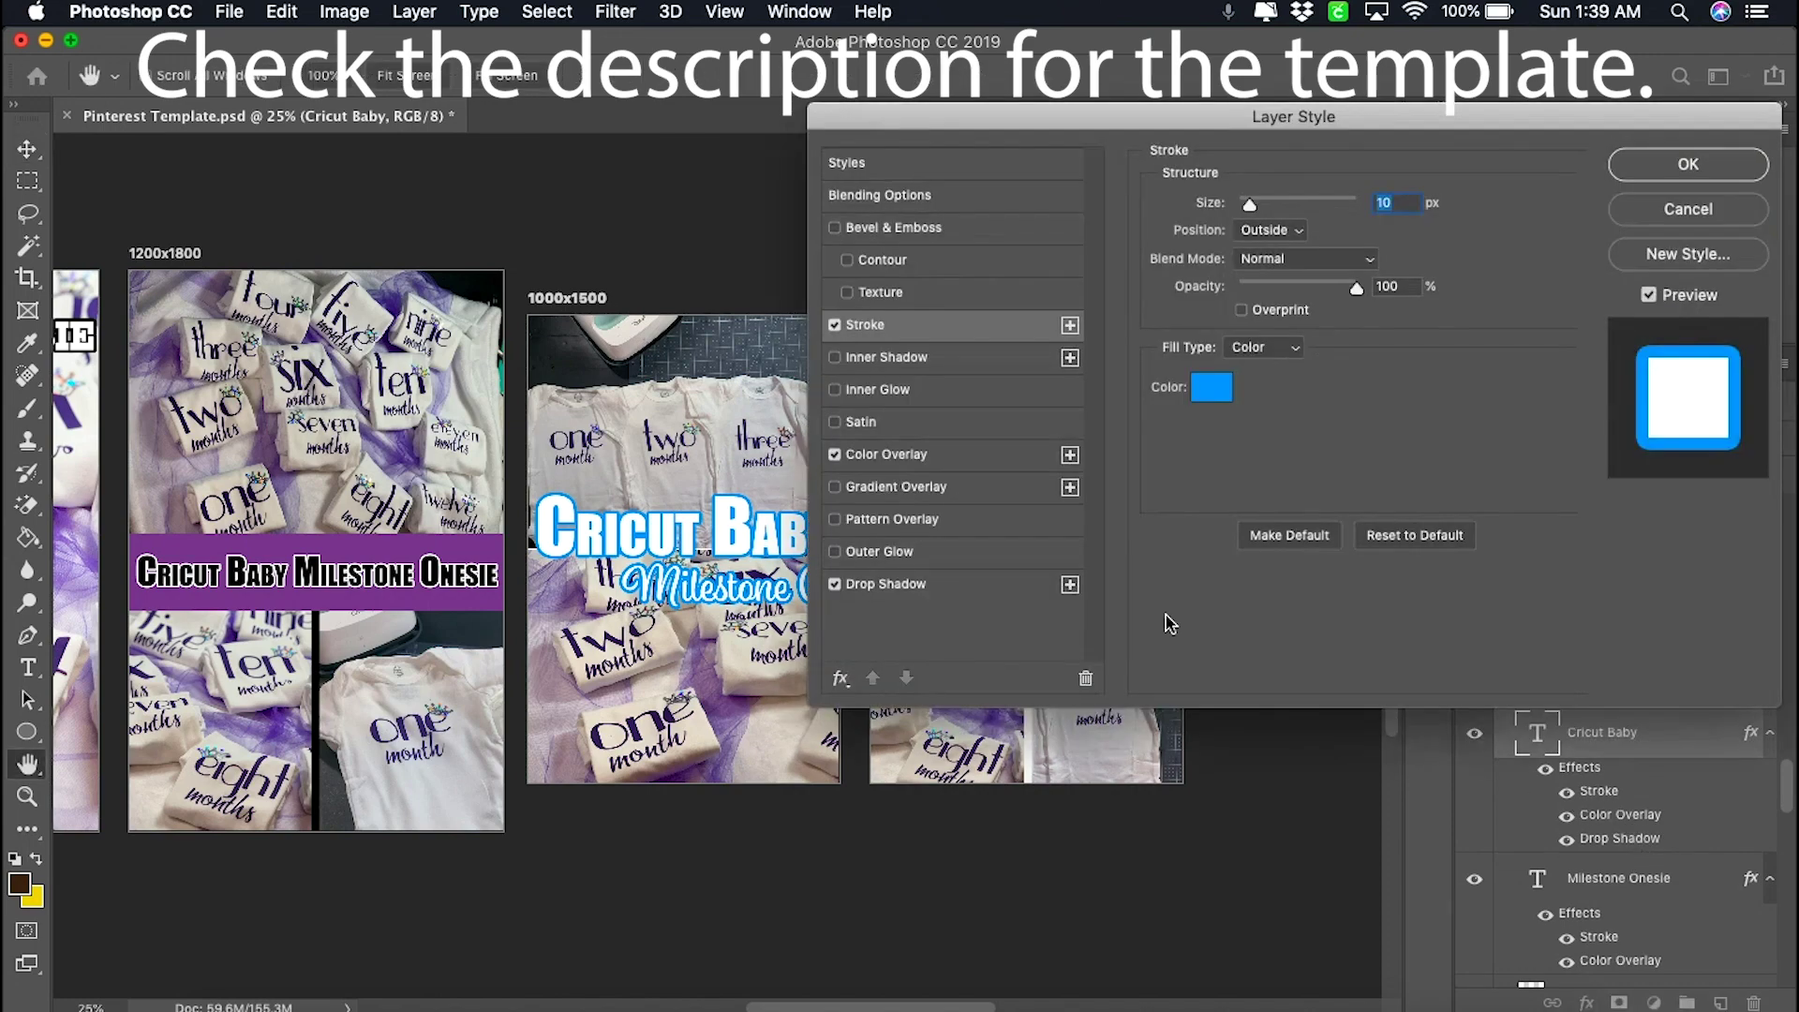
{"action": "left_click", "coordinate": [1211, 387]}
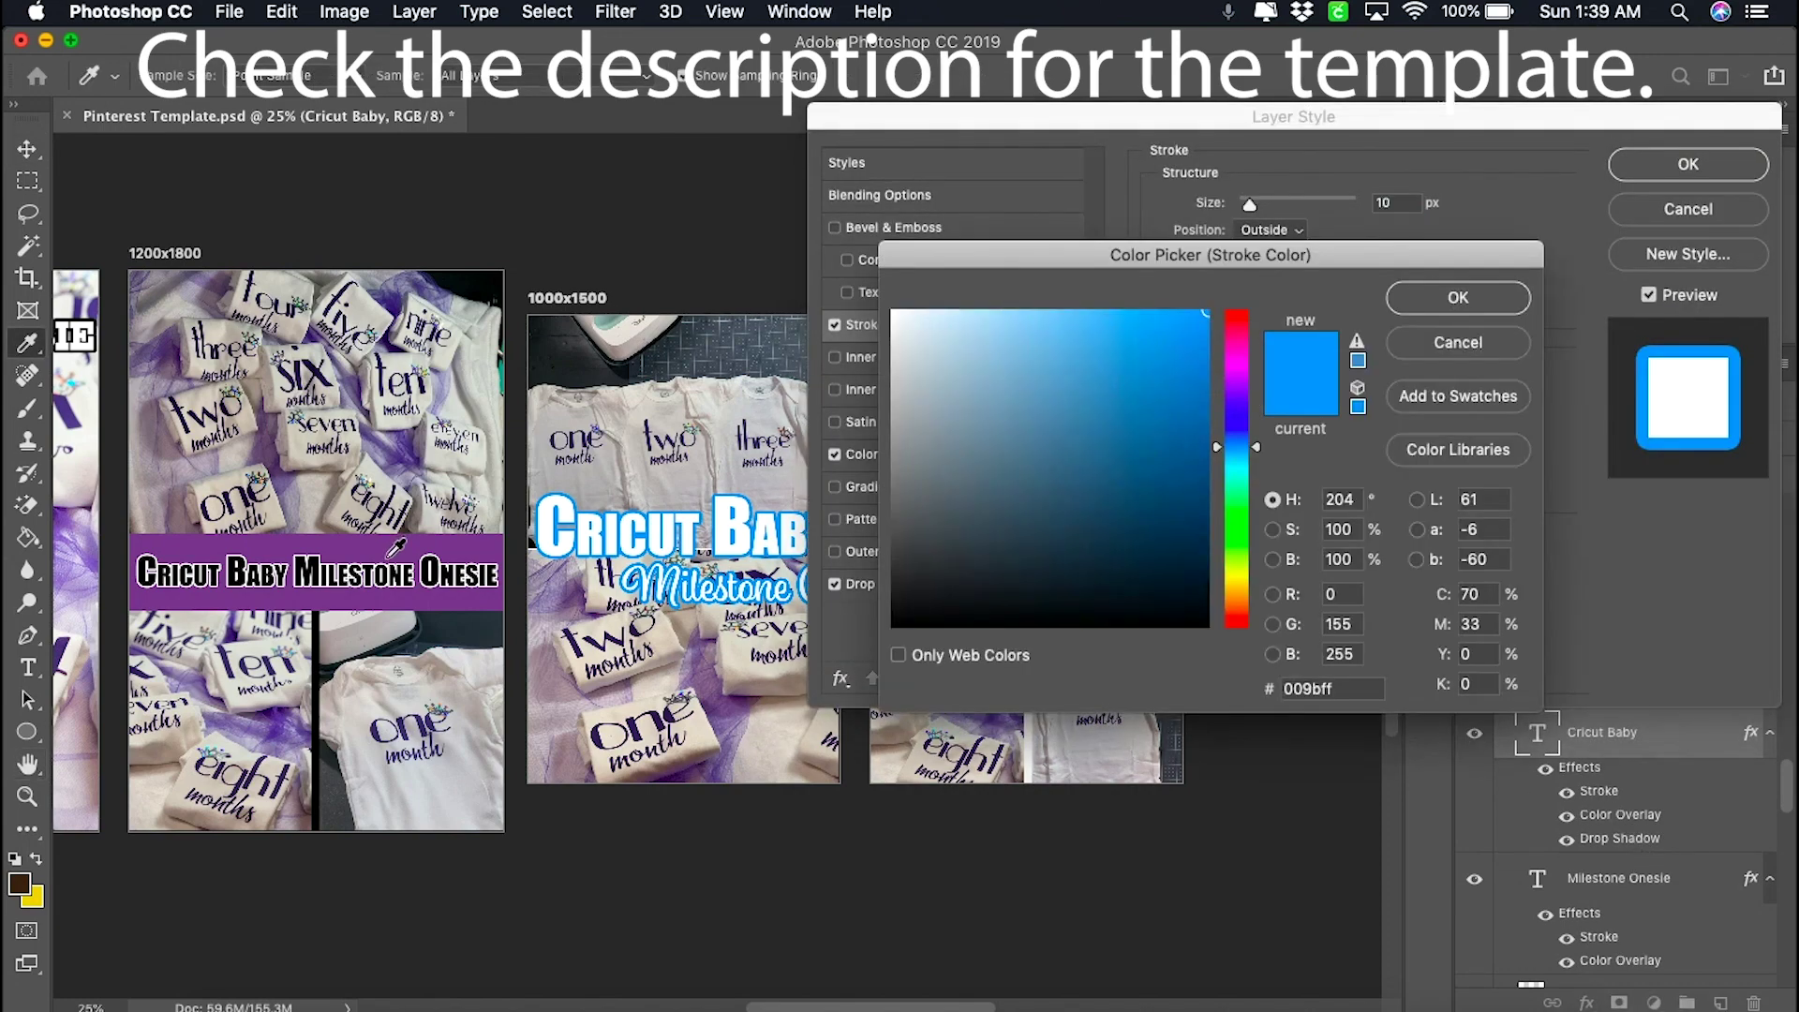
{"action": "left_click", "coordinate": [409, 544]}
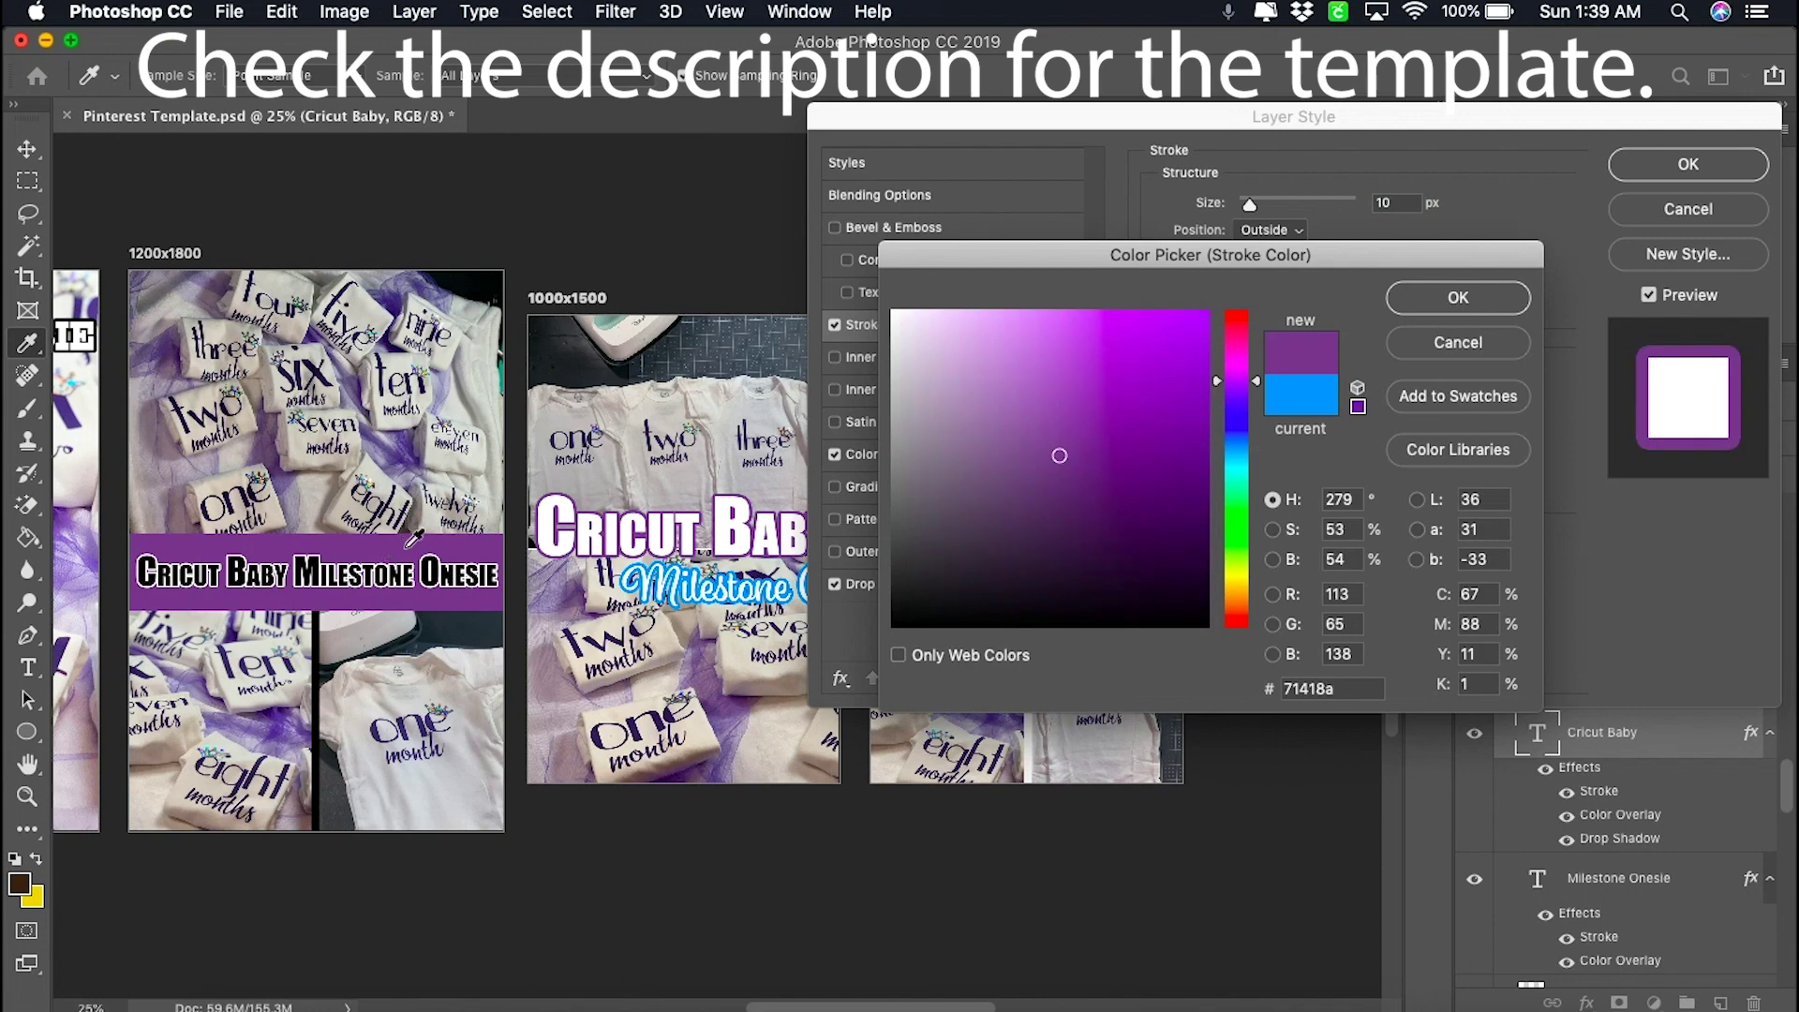
{"action": "left_click", "coordinate": [1458, 298]}
{"action": "left_click", "coordinate": [1688, 164]}
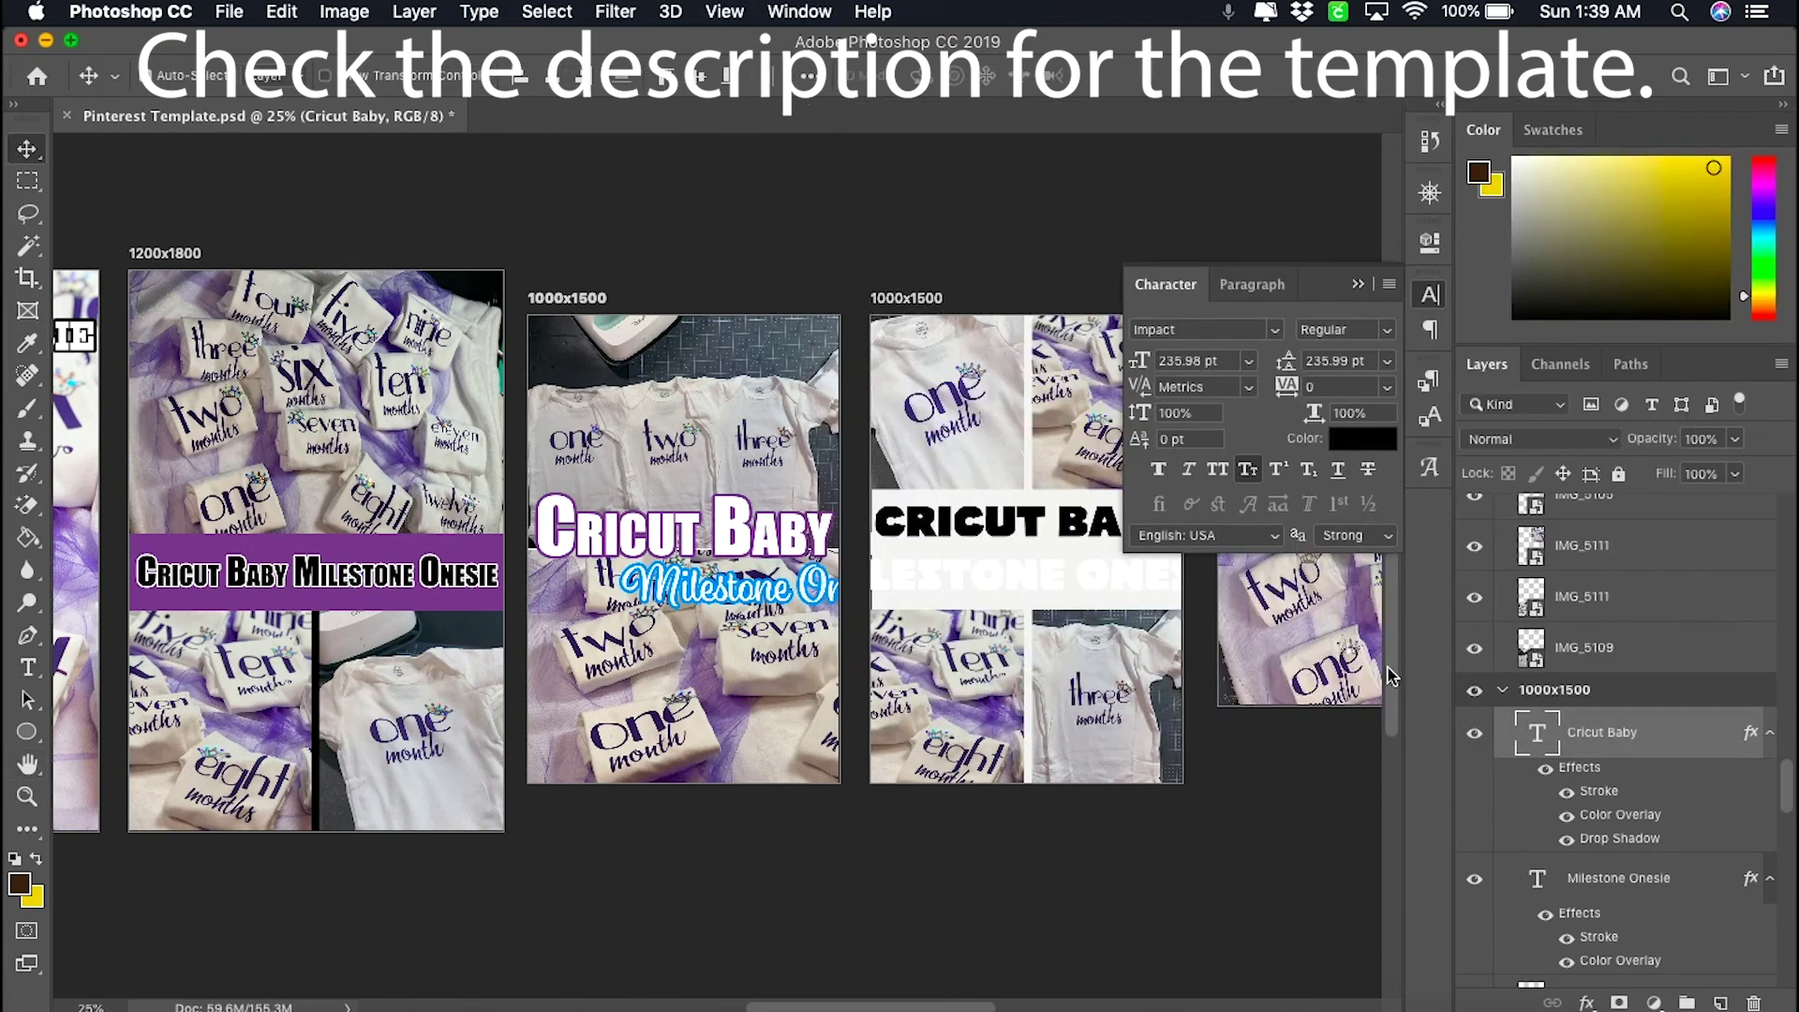
- Recolor the Milestone Onesie title's stroke in the first 1000x1500 artboard with the purple sampled from the 1200x1800 artboard's title band
{"action": "left_click", "coordinate": [1593, 878]}
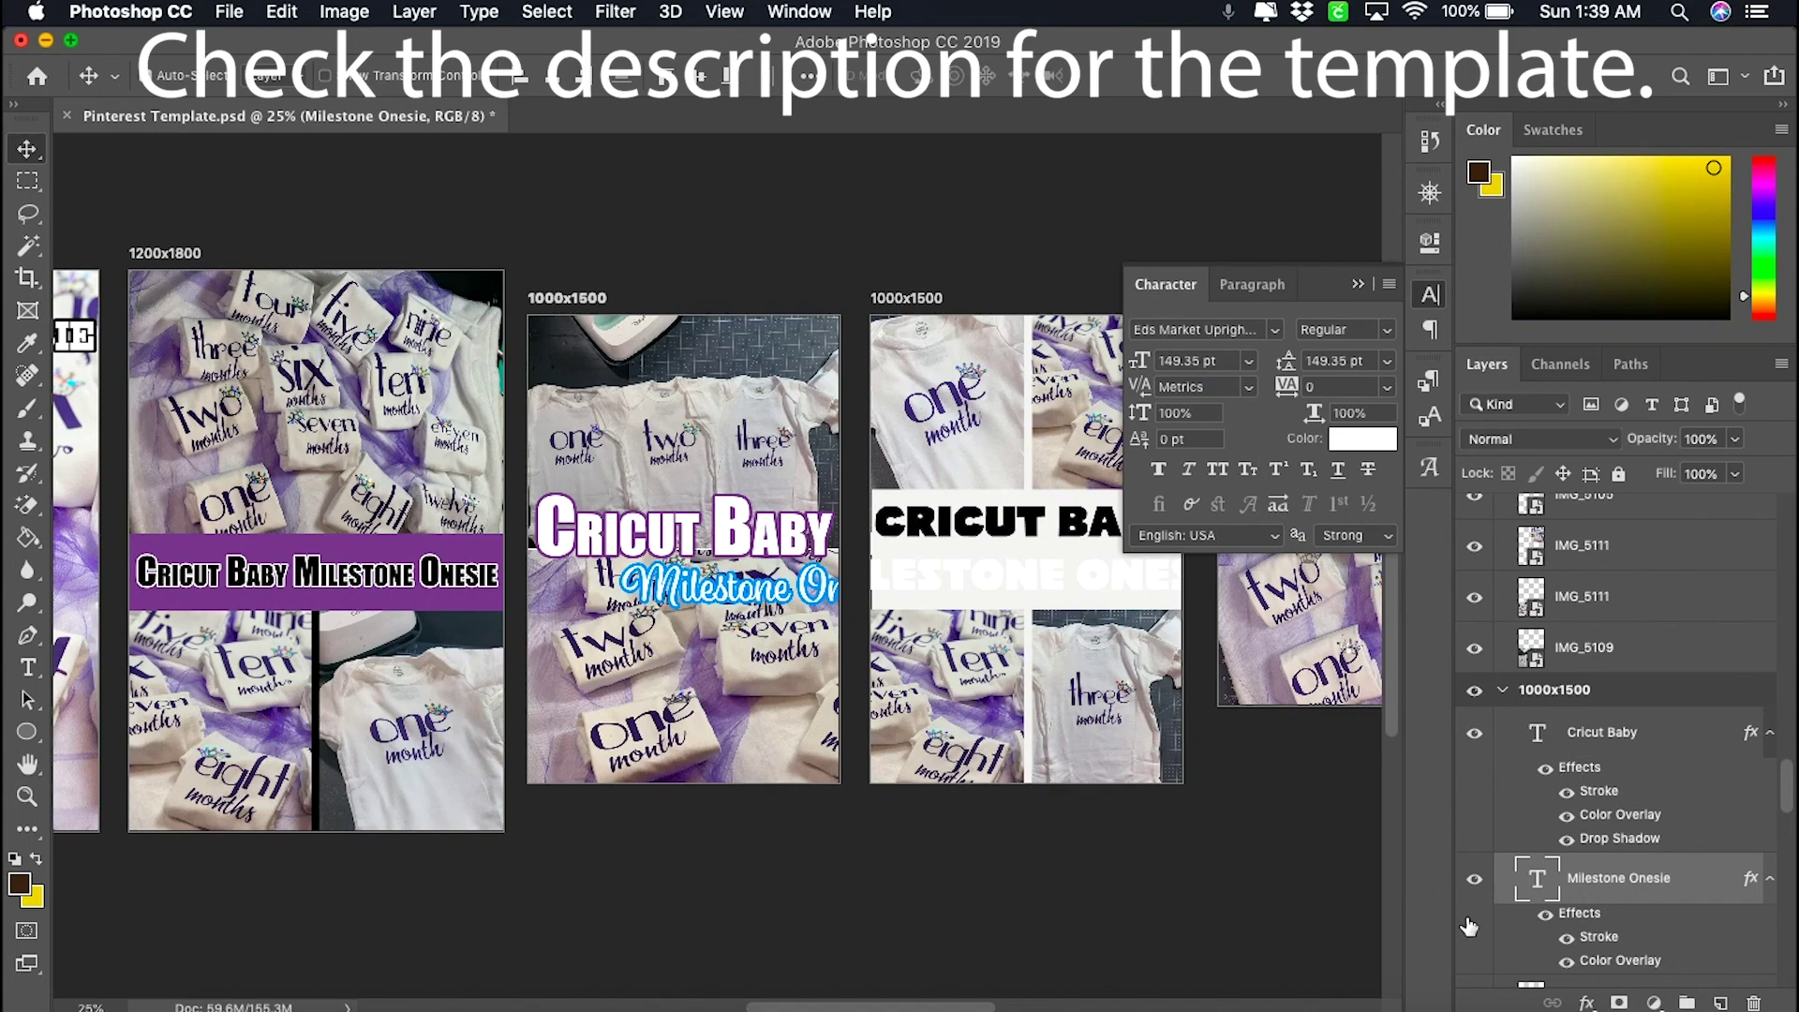
{"action": "double_click", "coordinate": [1604, 939]}
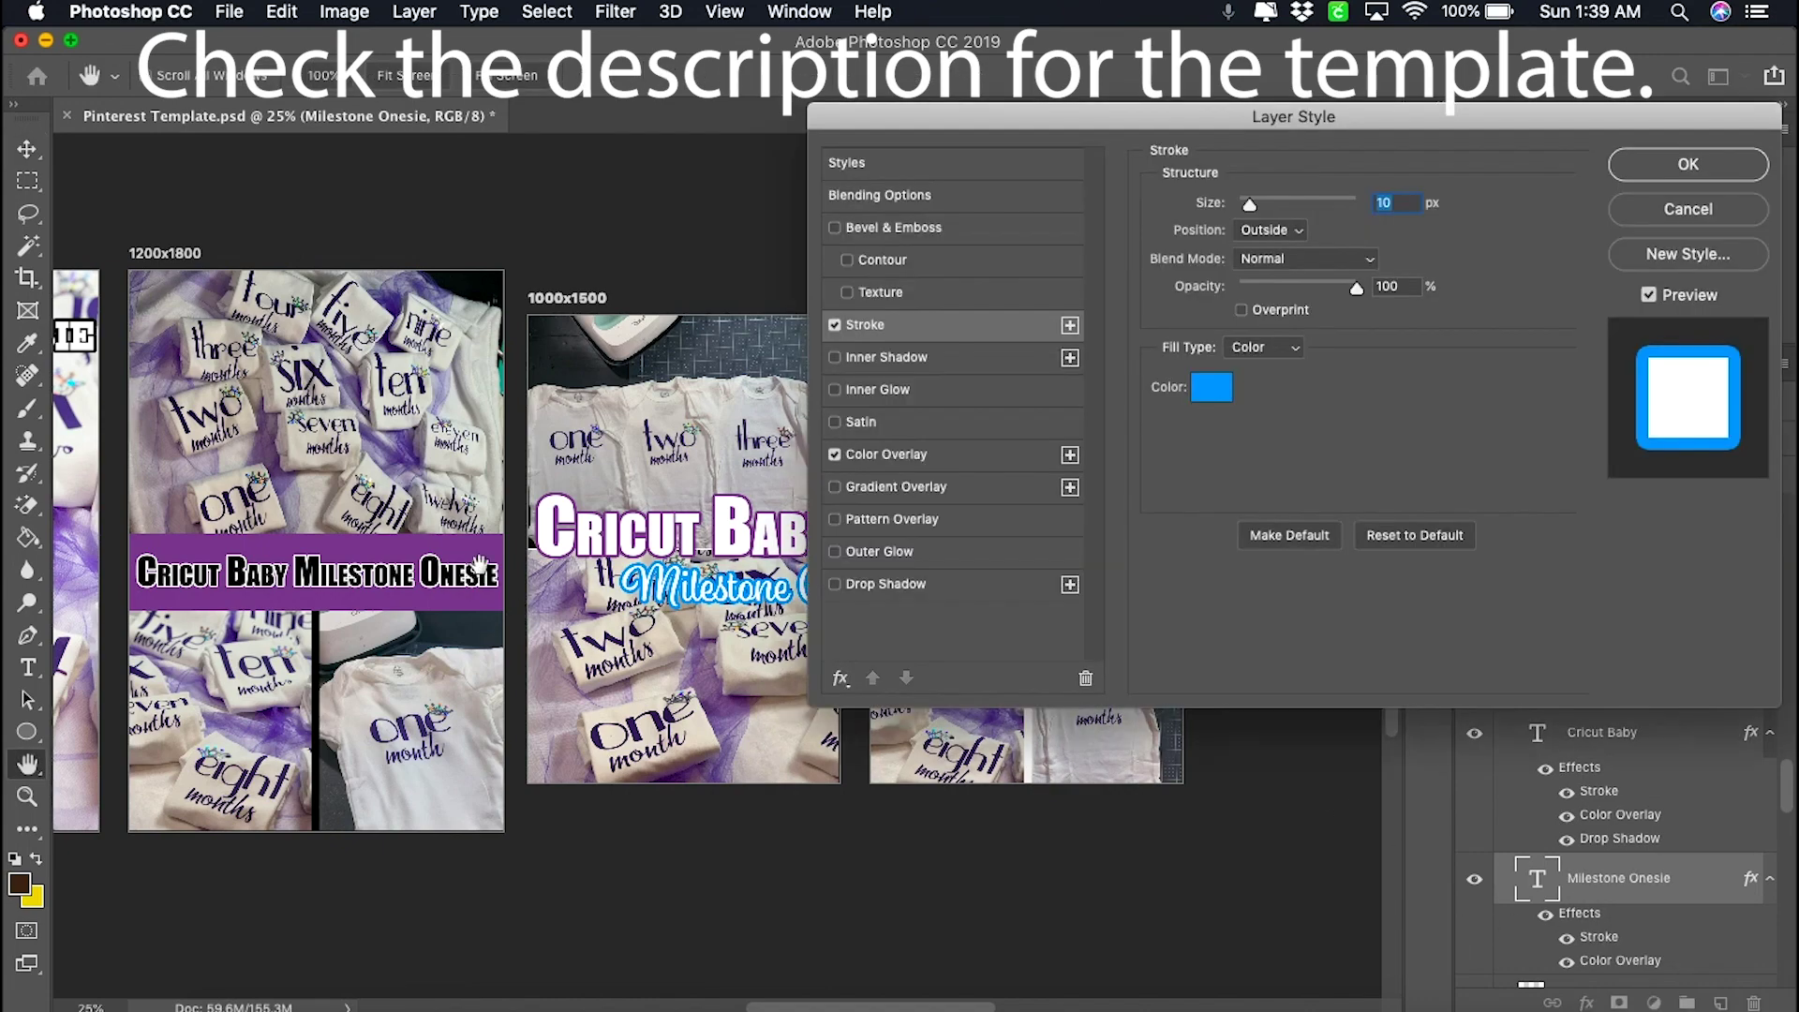
{"action": "left_click", "coordinate": [1211, 387]}
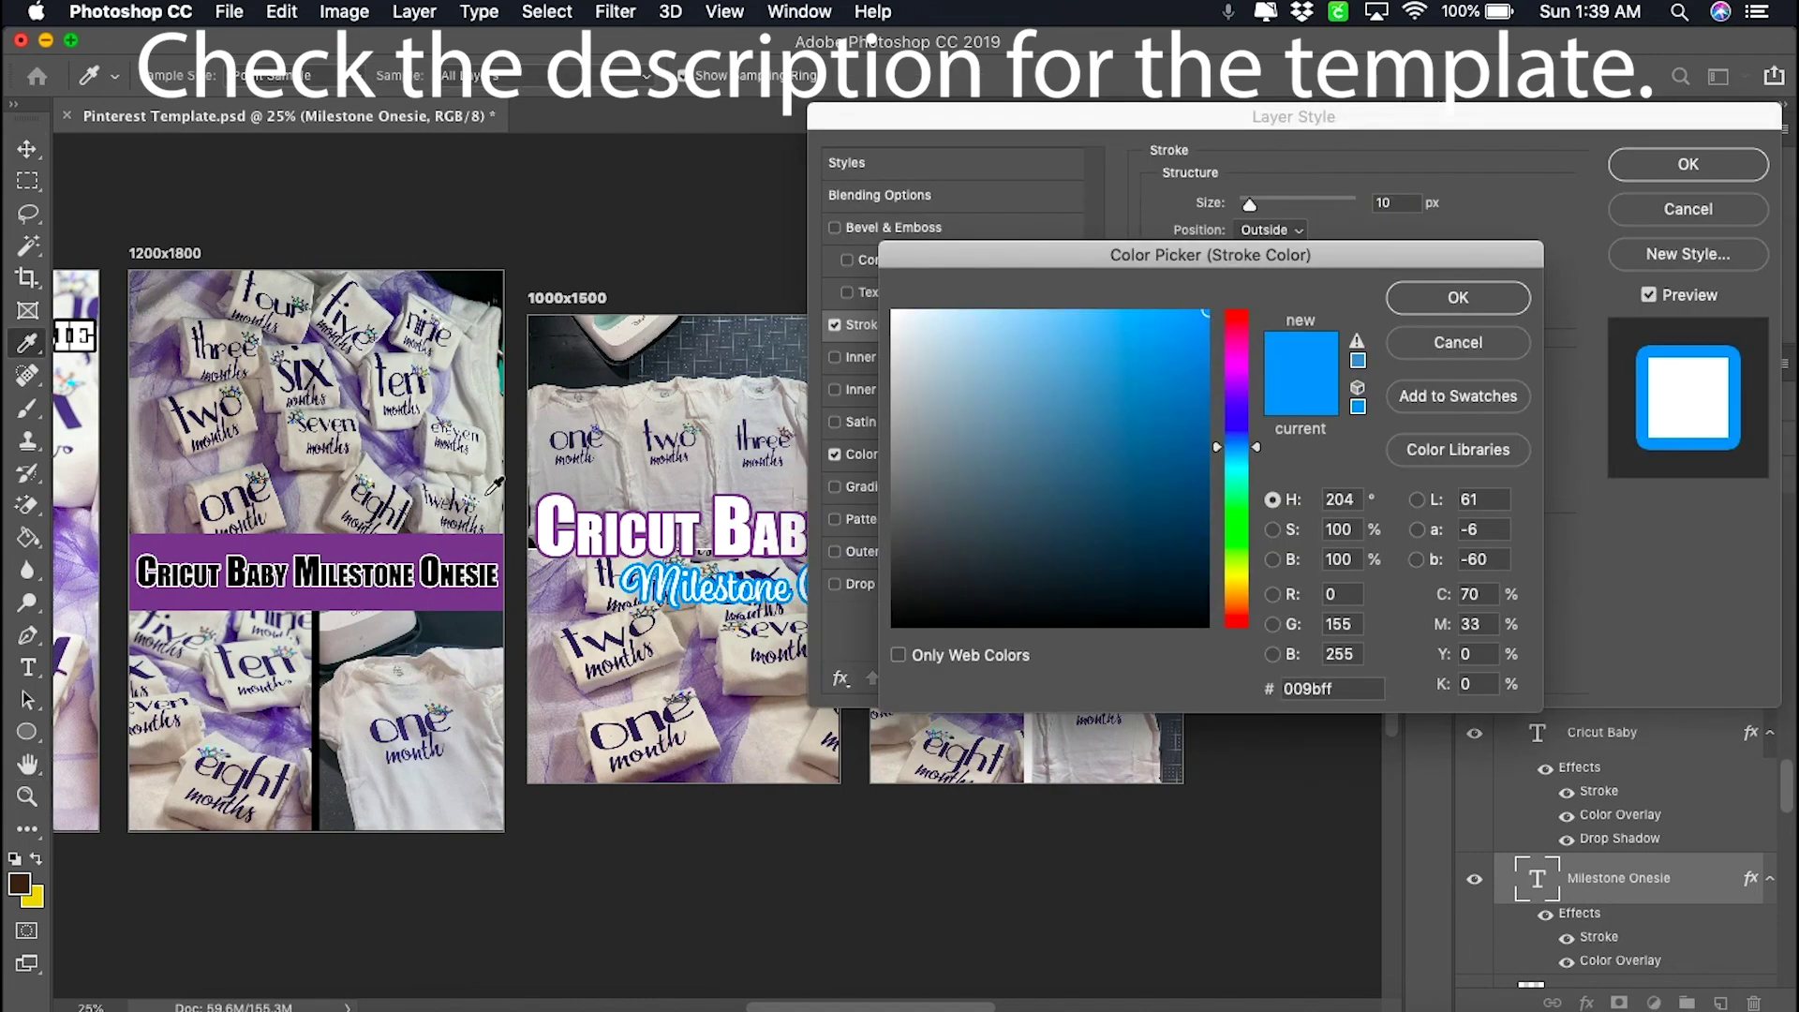
{"action": "left_click", "coordinate": [467, 539]}
{"action": "left_click", "coordinate": [1458, 297]}
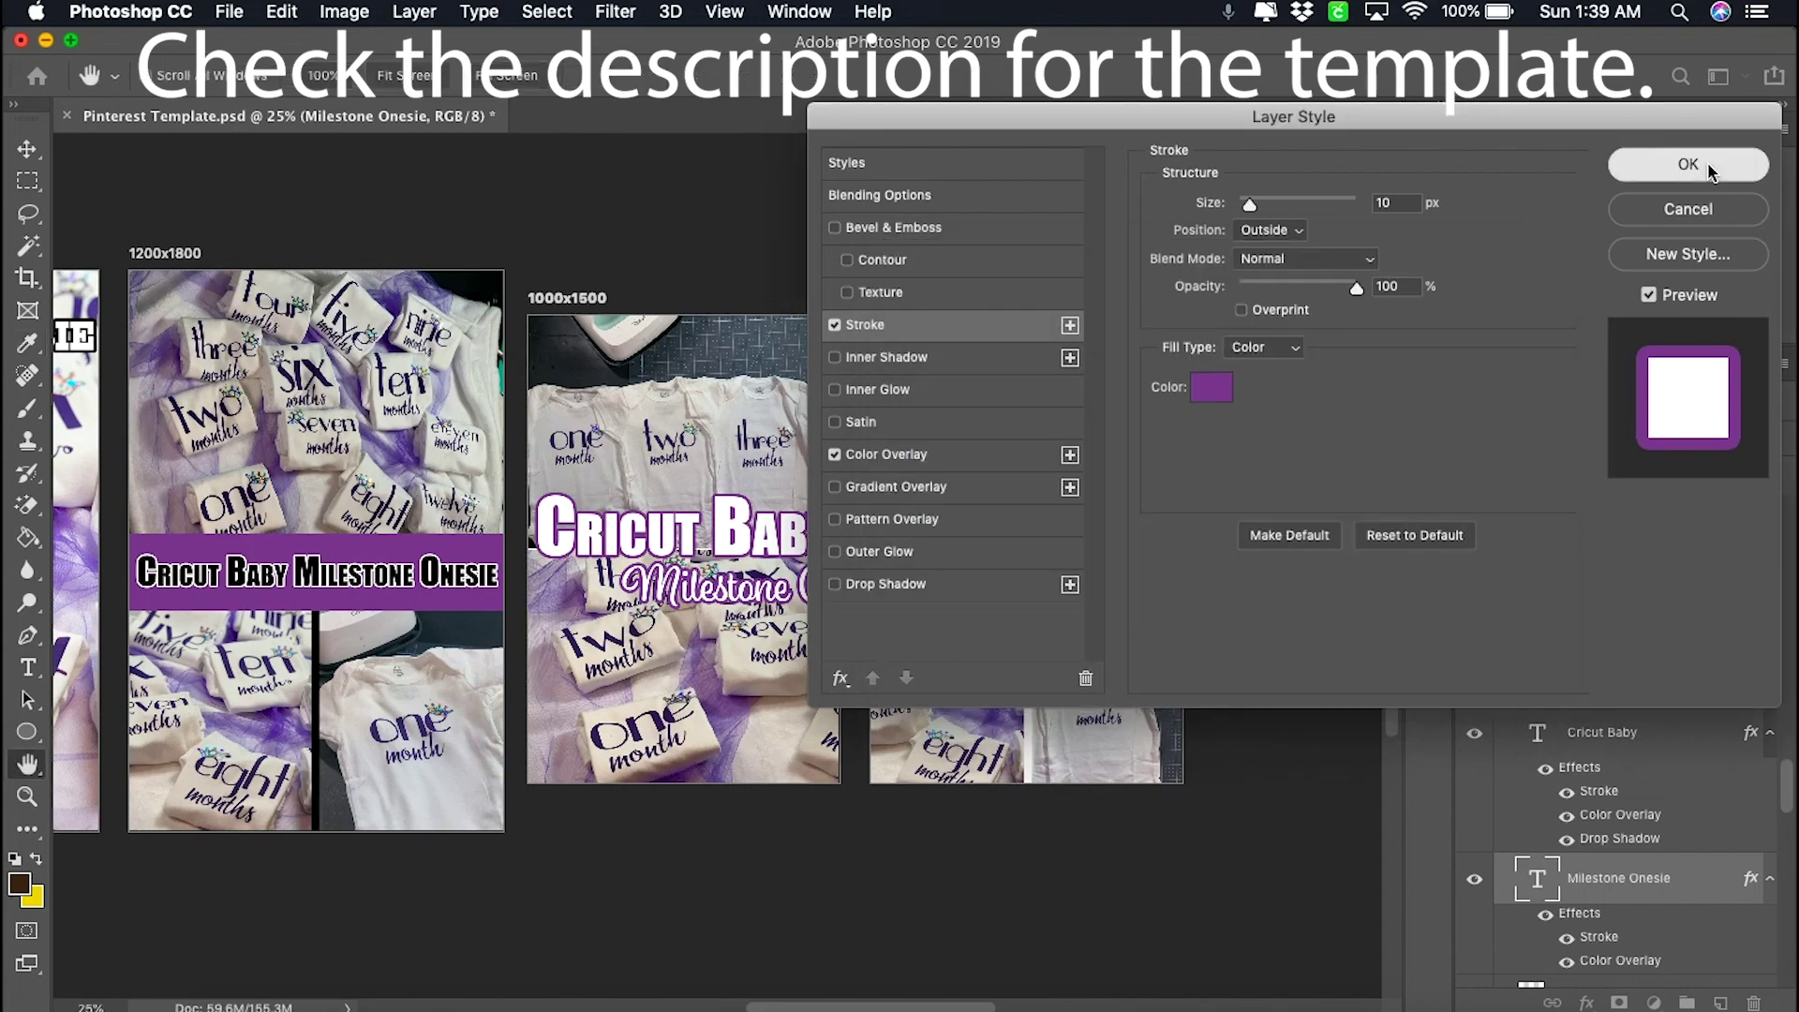
{"action": "left_click", "coordinate": [1687, 164]}
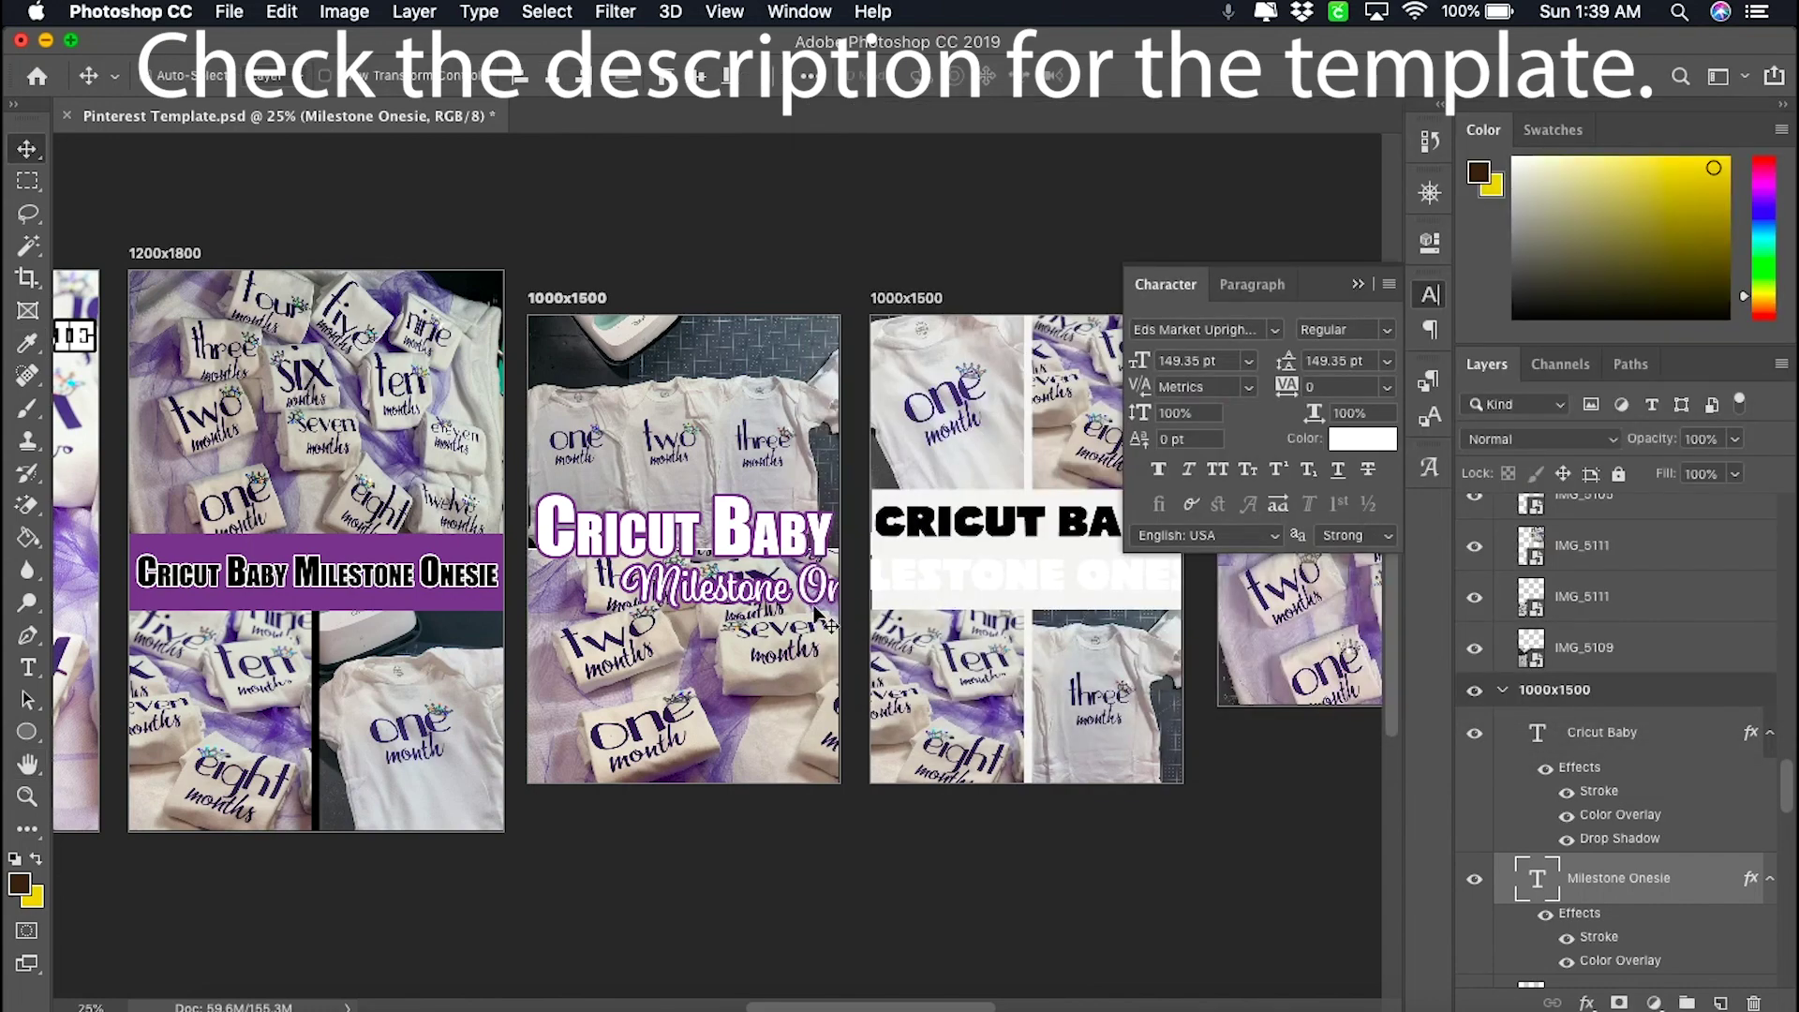
- Move the Milestone Onesie title about 261 px left so it fits inside the first 1000x1500 artboard beneath Cricut Baby
{"action": "key", "text": "super+t"}
{"action": "left_click_drag", "start_coordinate": [780, 611], "coordinate": [701, 613]}
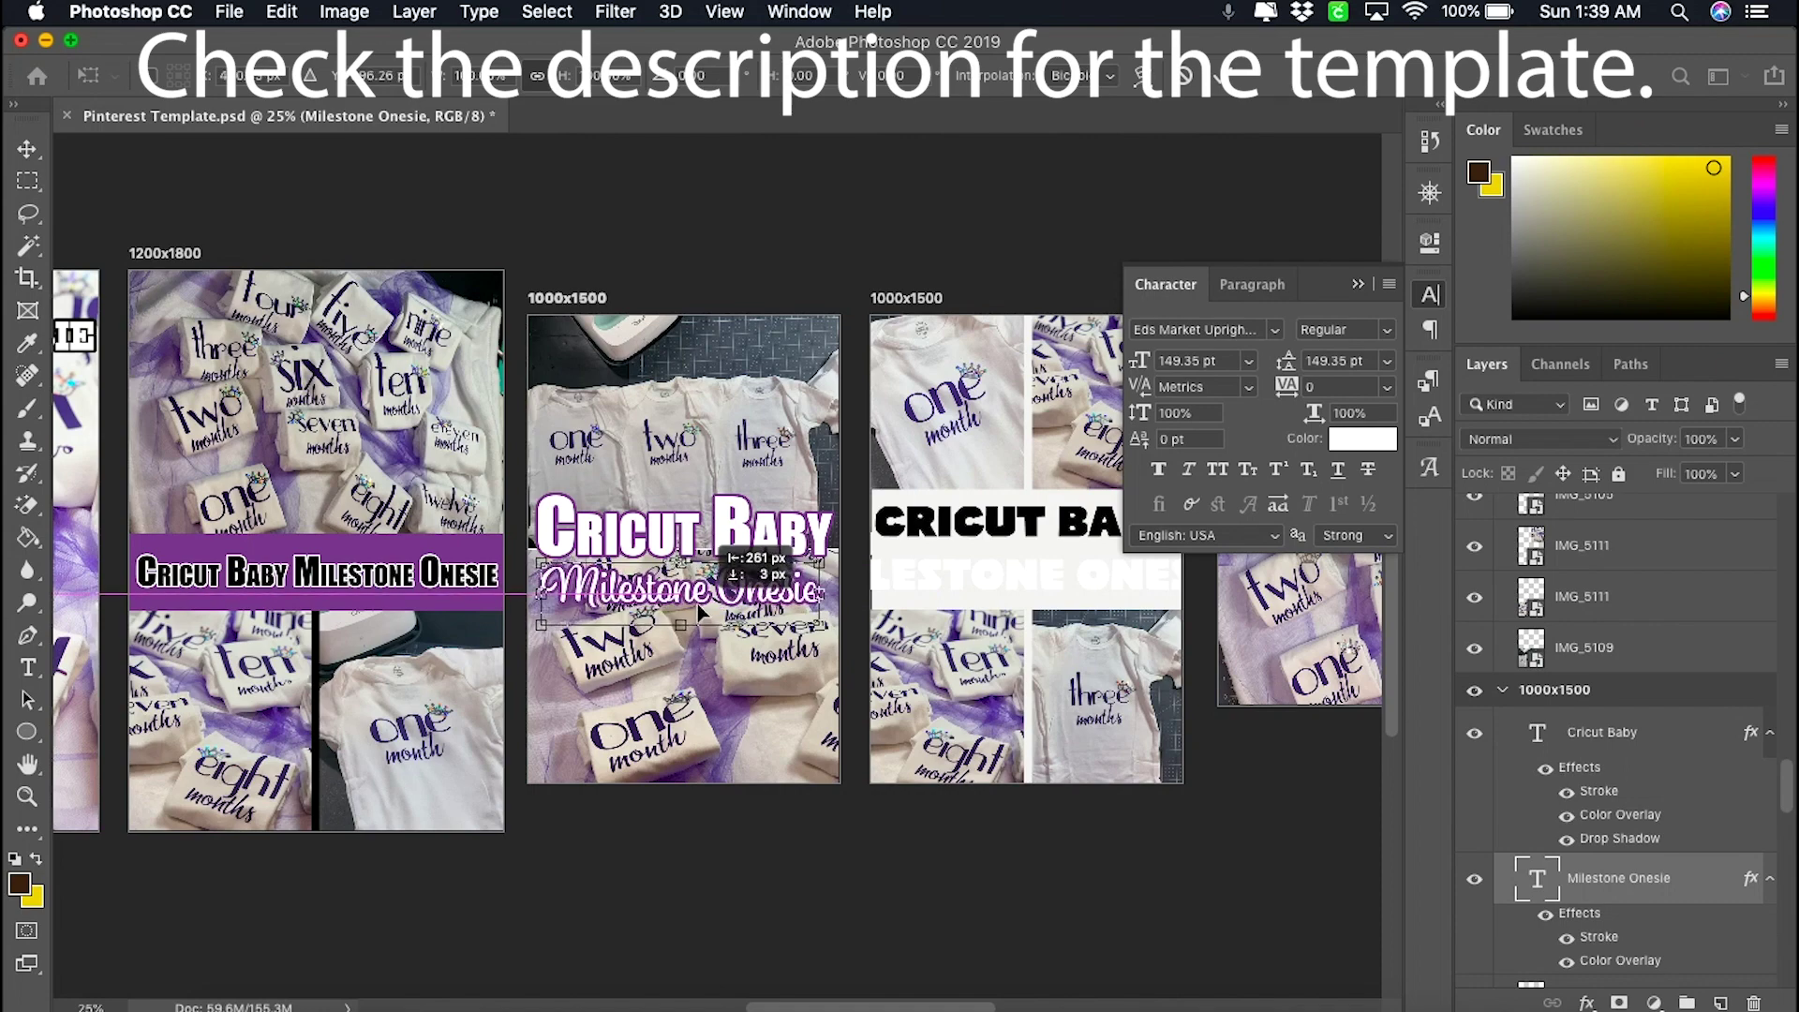
{"action": "key", "text": "Return"}
- Add a purple 71418a color overlay to the vertical divider Rectangle 10 in the second 1000x1500 artboard, sampling the 1200x1800 artboard's band
{"action": "scroll", "coordinate": [1101, 739], "scroll_direction": "right", "scroll_amount": 3}
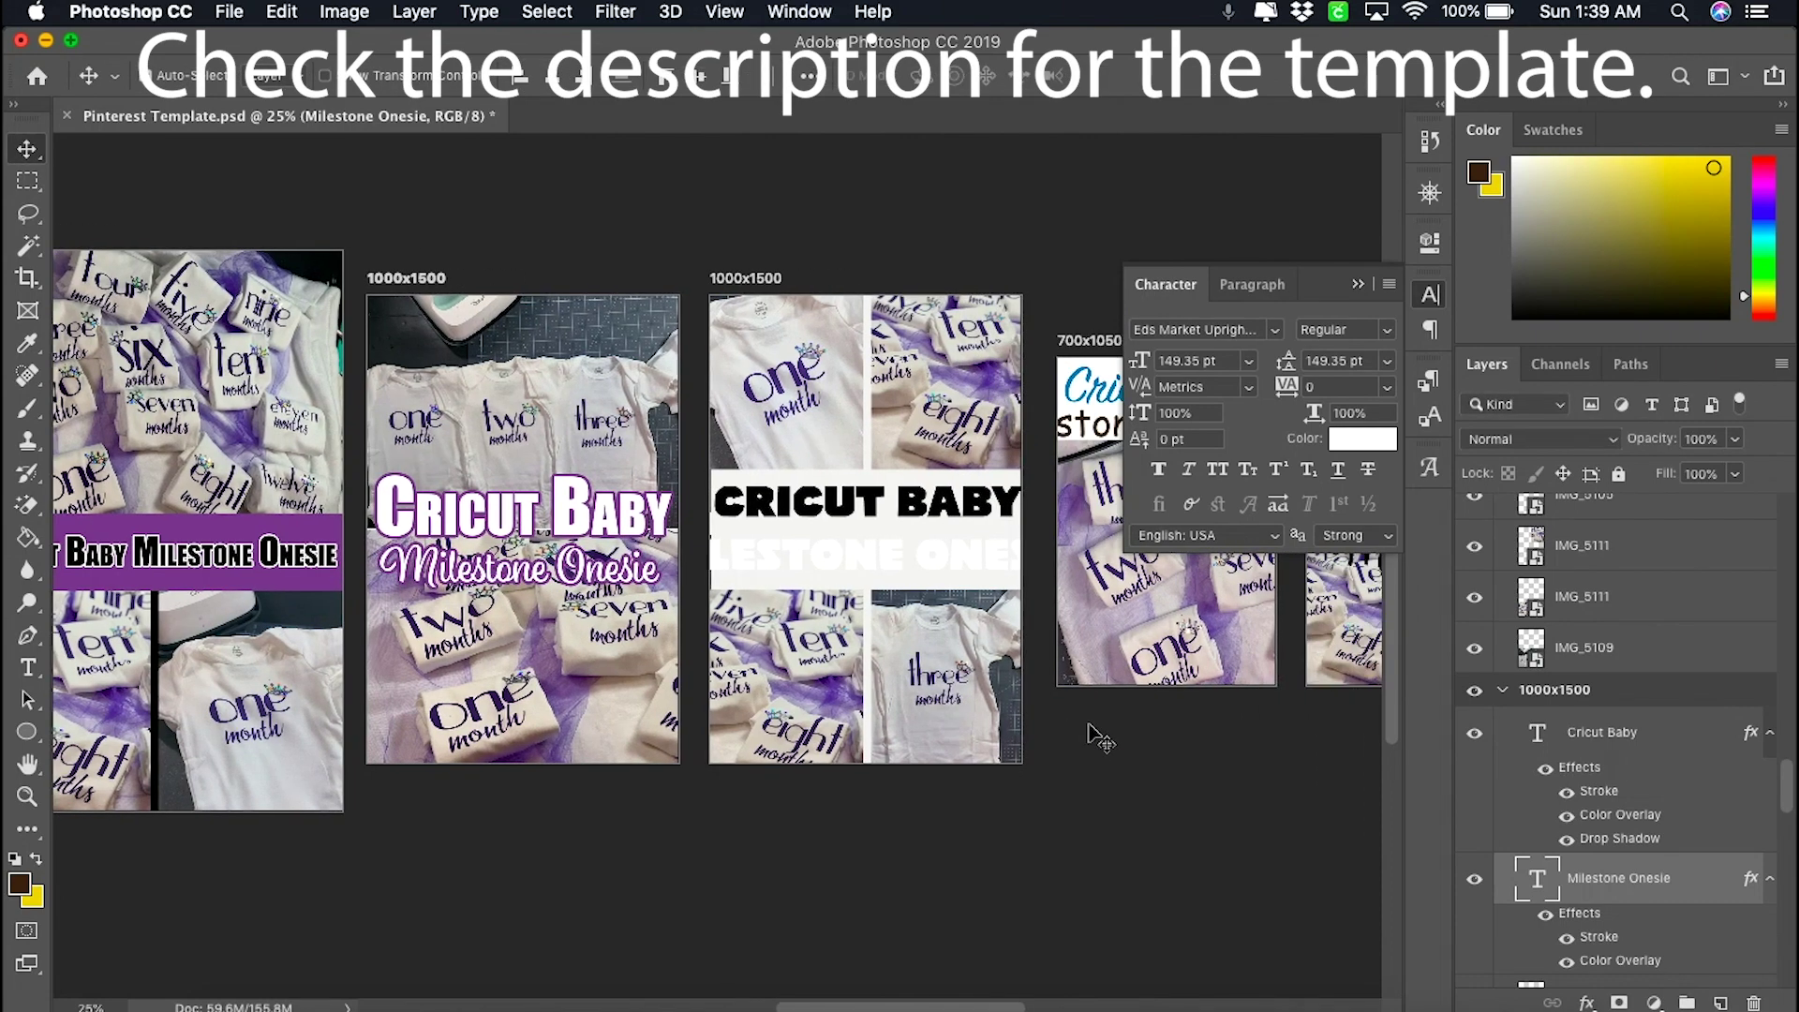
{"action": "left_click", "coordinate": [869, 466]}
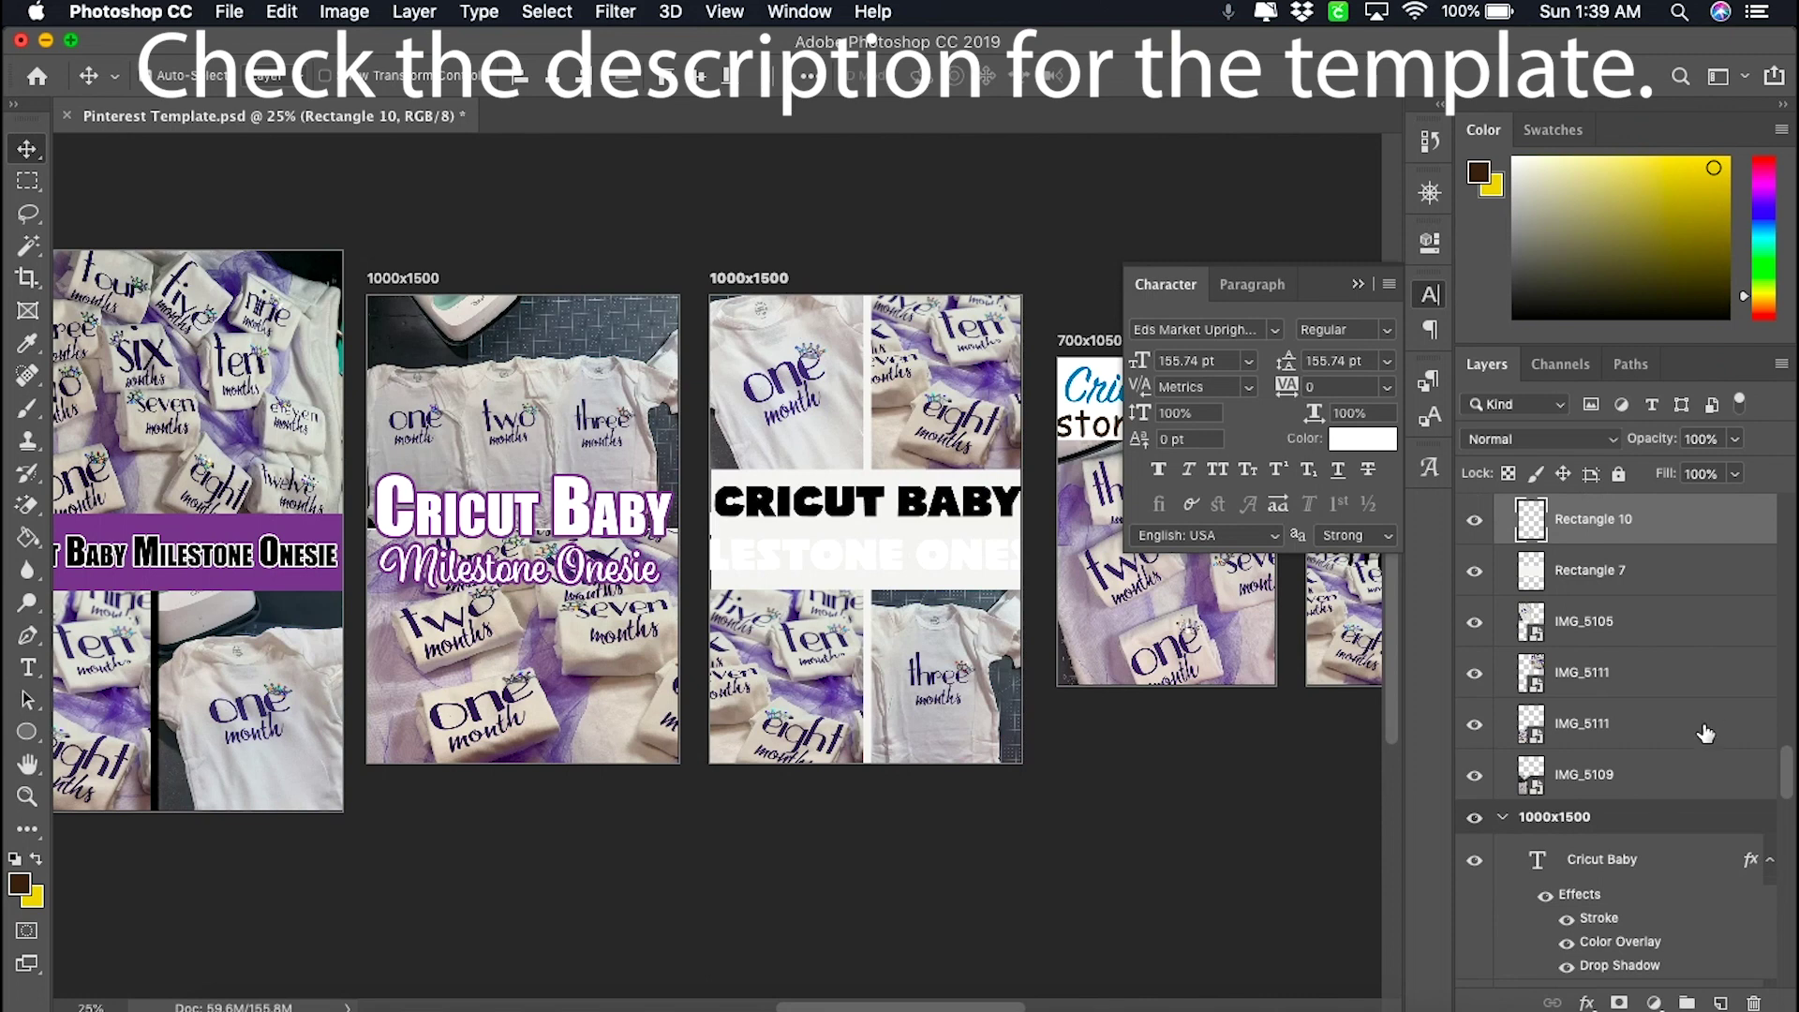
{"action": "double_click", "coordinate": [1687, 536]}
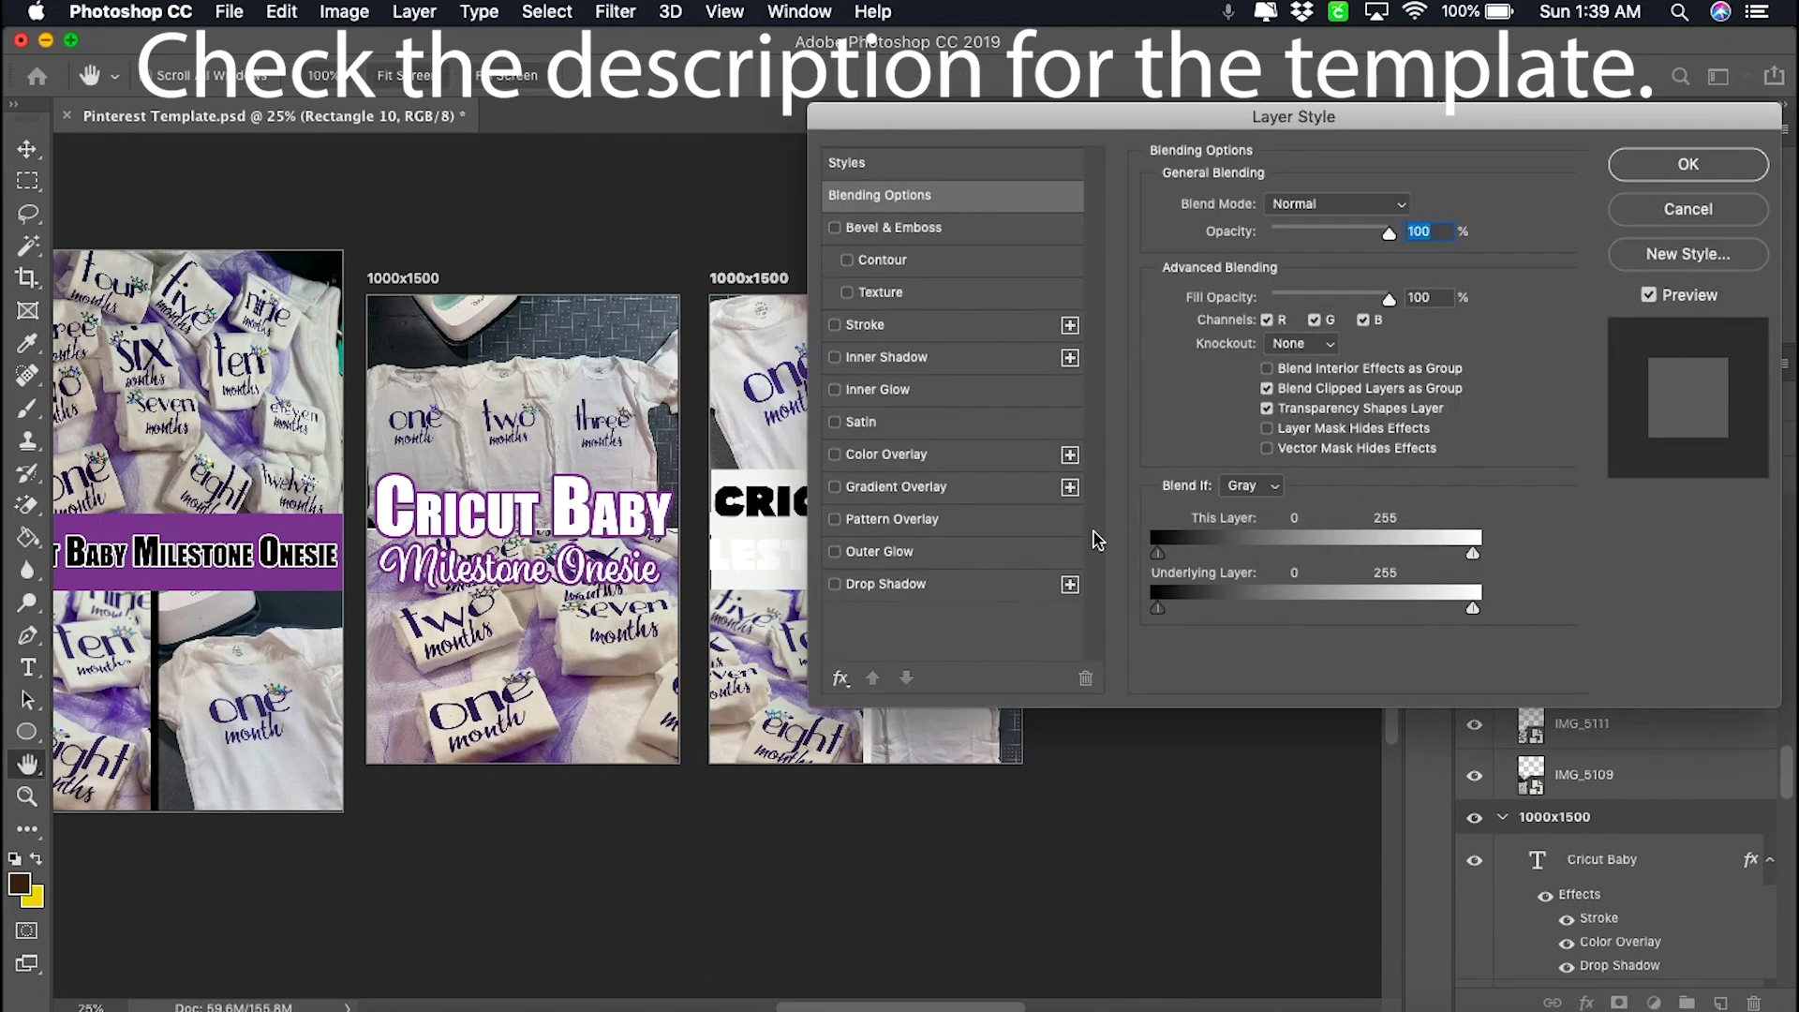
{"action": "left_click", "coordinate": [886, 455]}
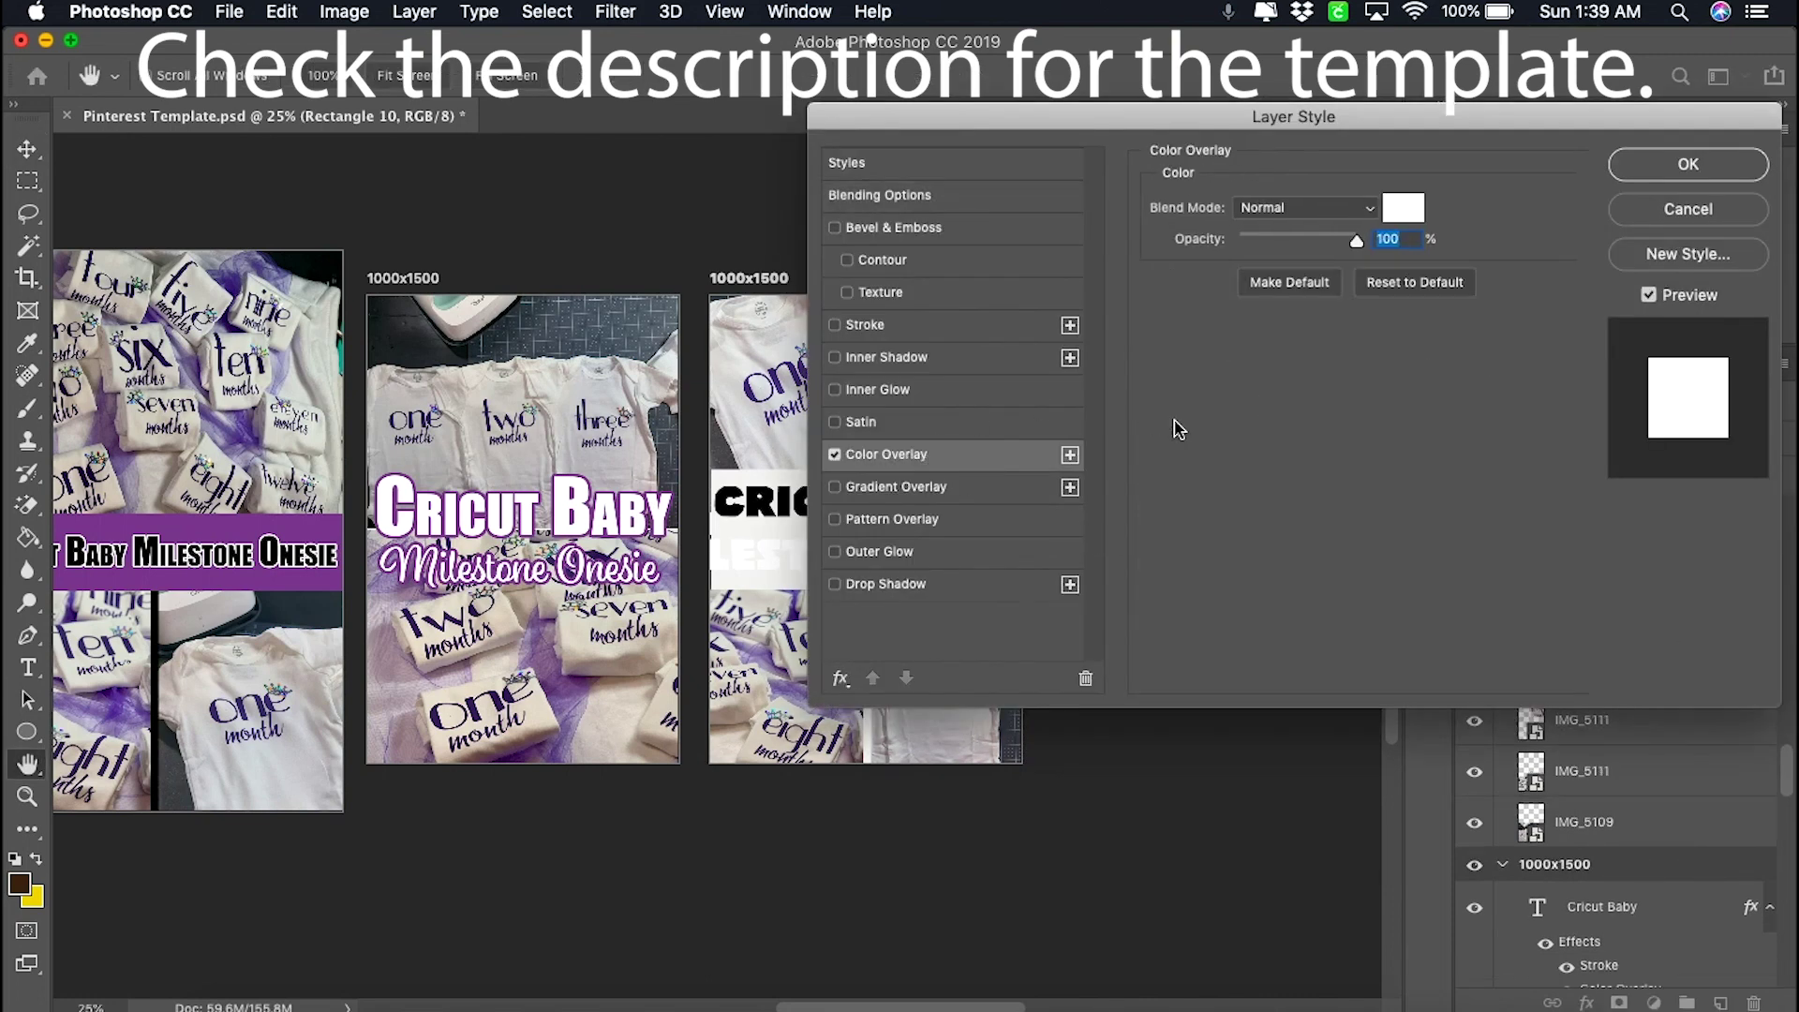
{"action": "left_click", "coordinate": [1401, 208]}
{"action": "left_click", "coordinate": [344, 527]}
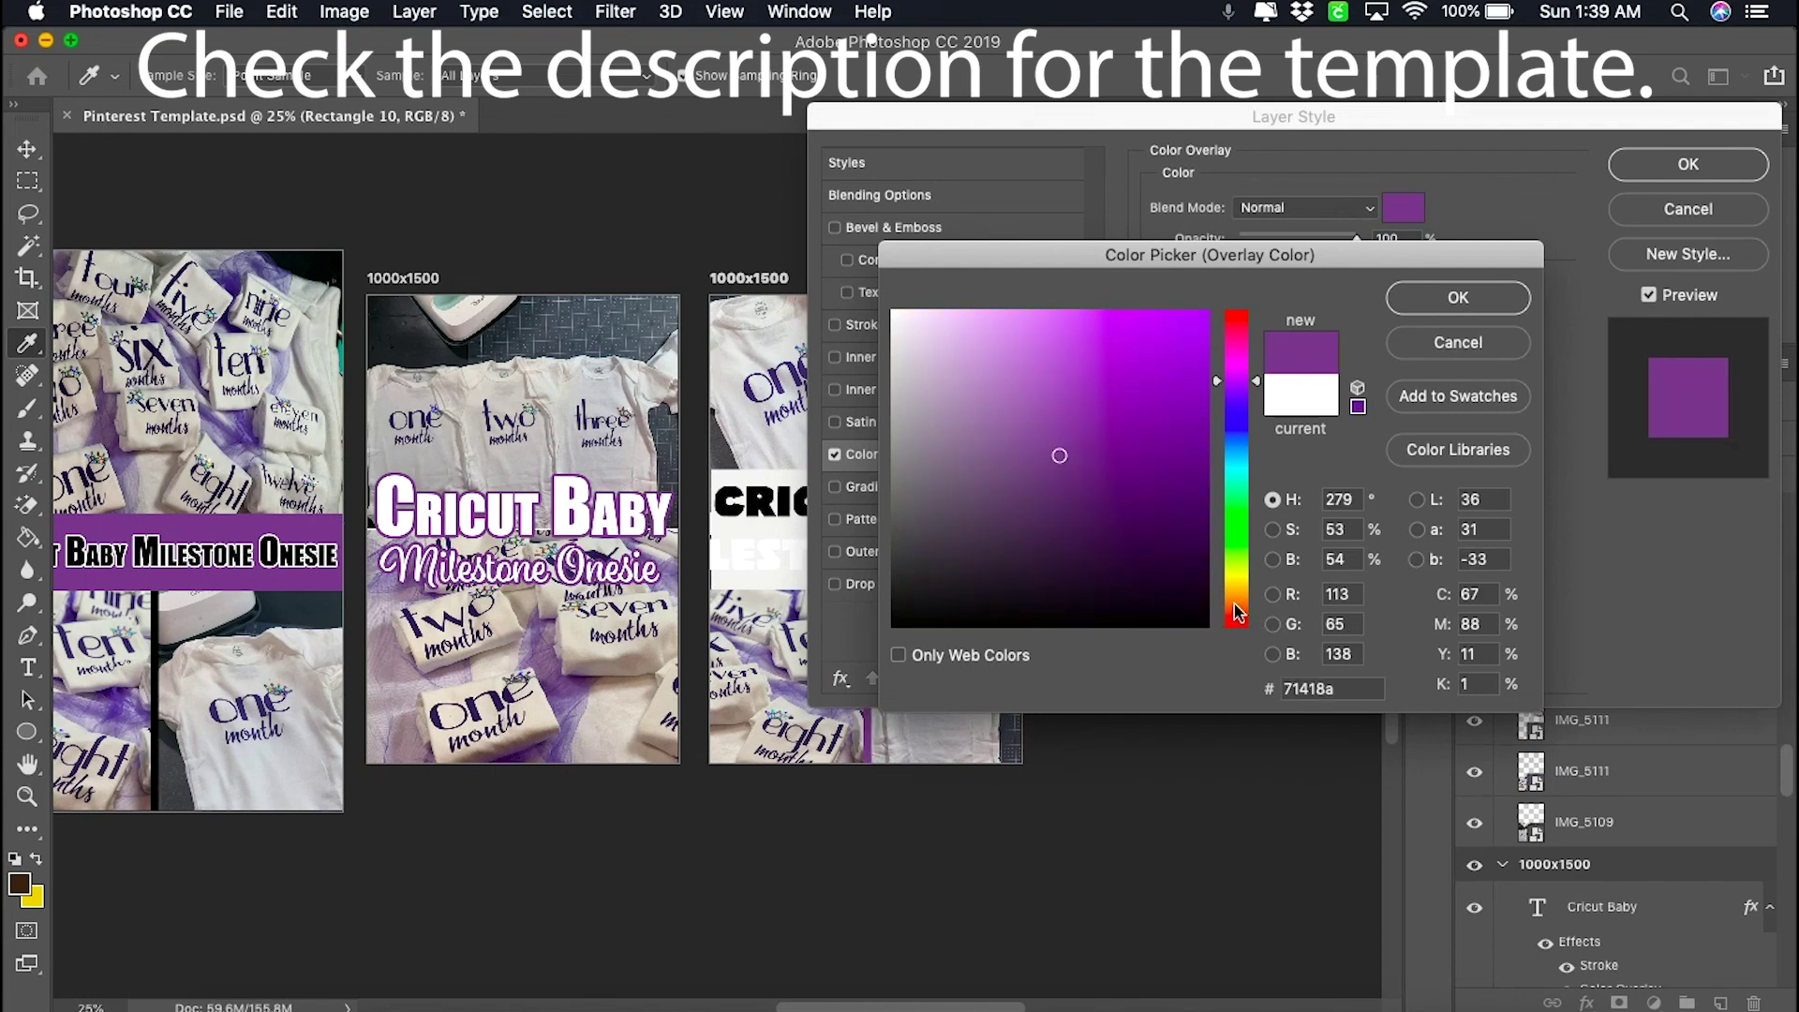
{"action": "left_click", "coordinate": [1452, 298]}
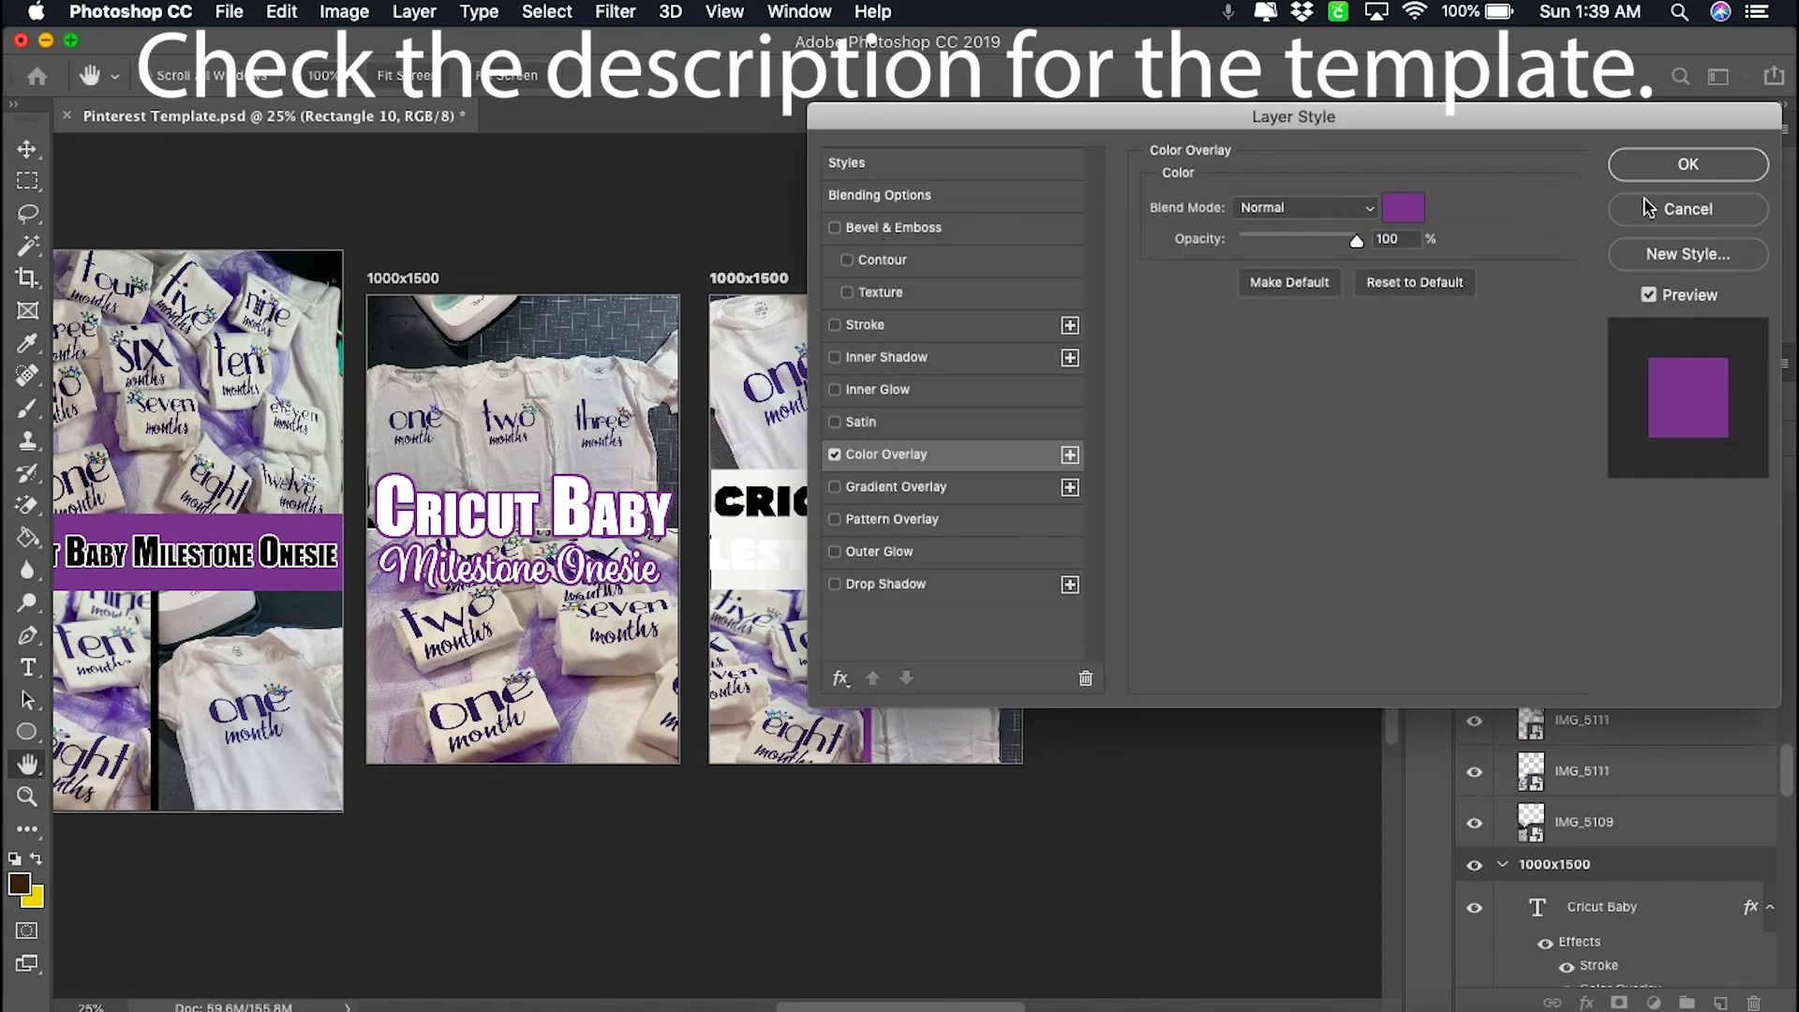
{"action": "left_click", "coordinate": [1684, 164]}
- Add the same purple color overlay to the title band Rectangle 7 in the second 1000x1500 artboard
{"action": "double_click", "coordinate": [1659, 626]}
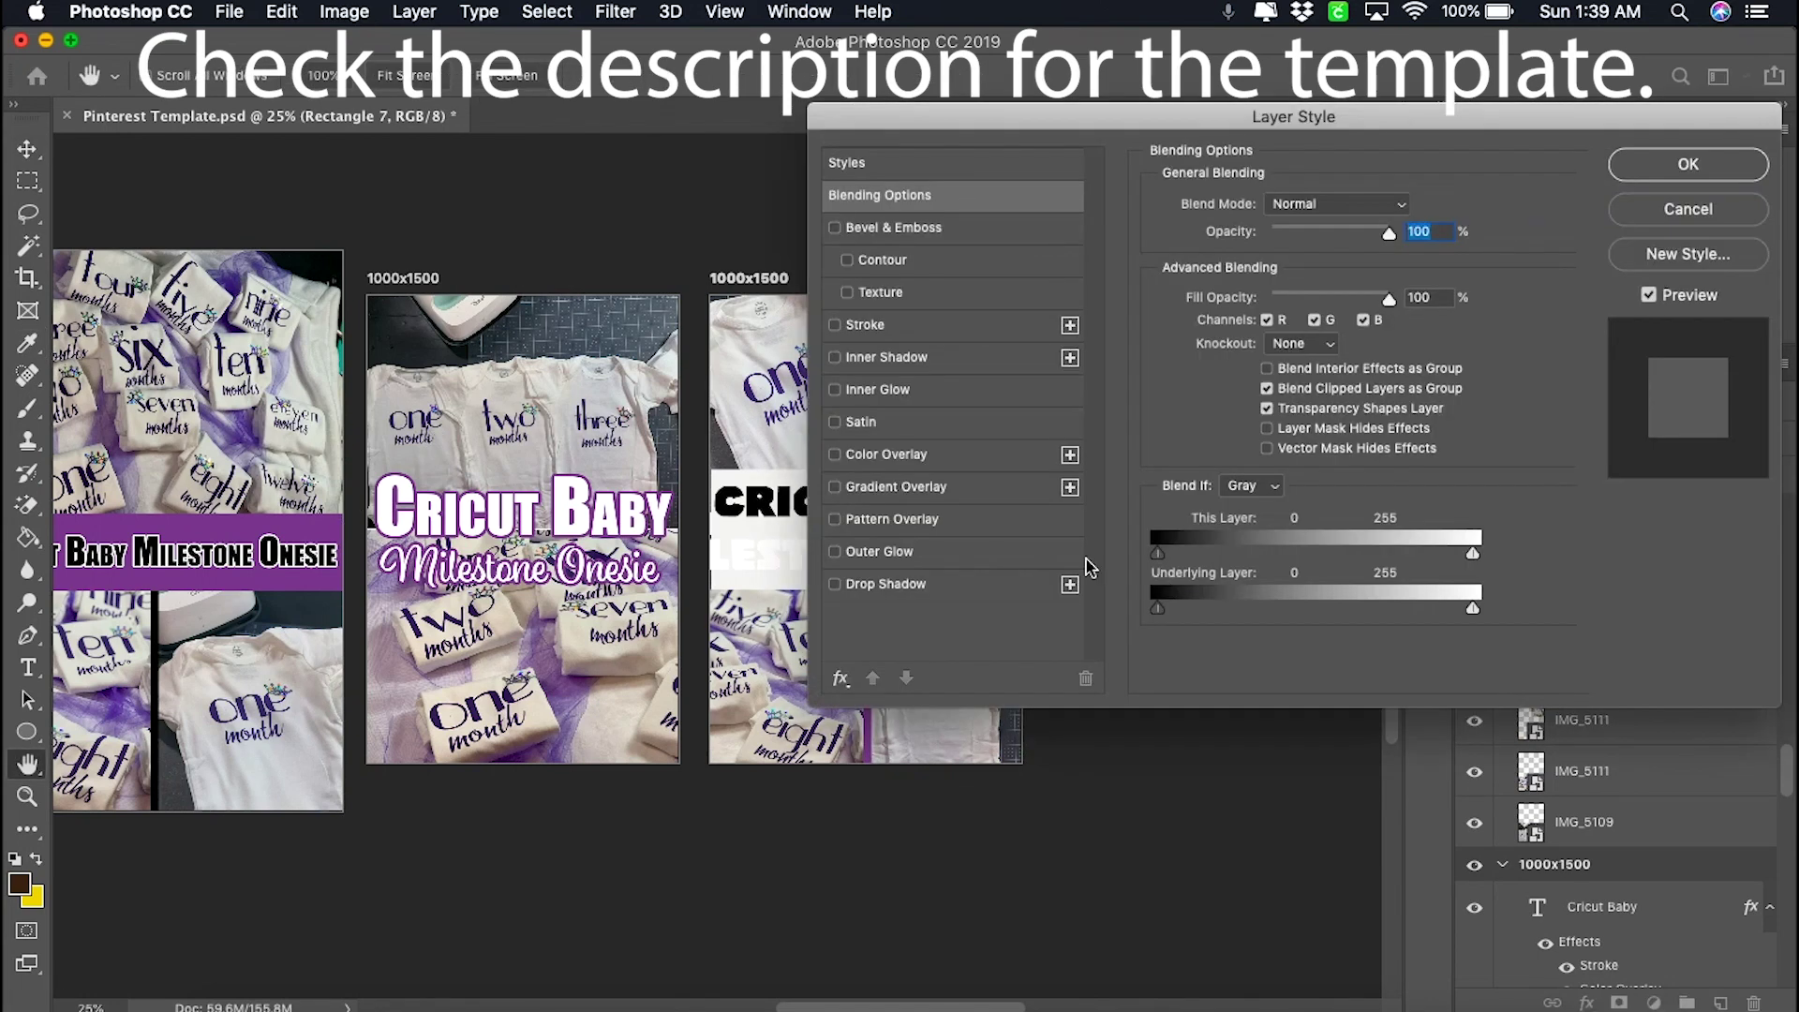
{"action": "left_click", "coordinate": [970, 456]}
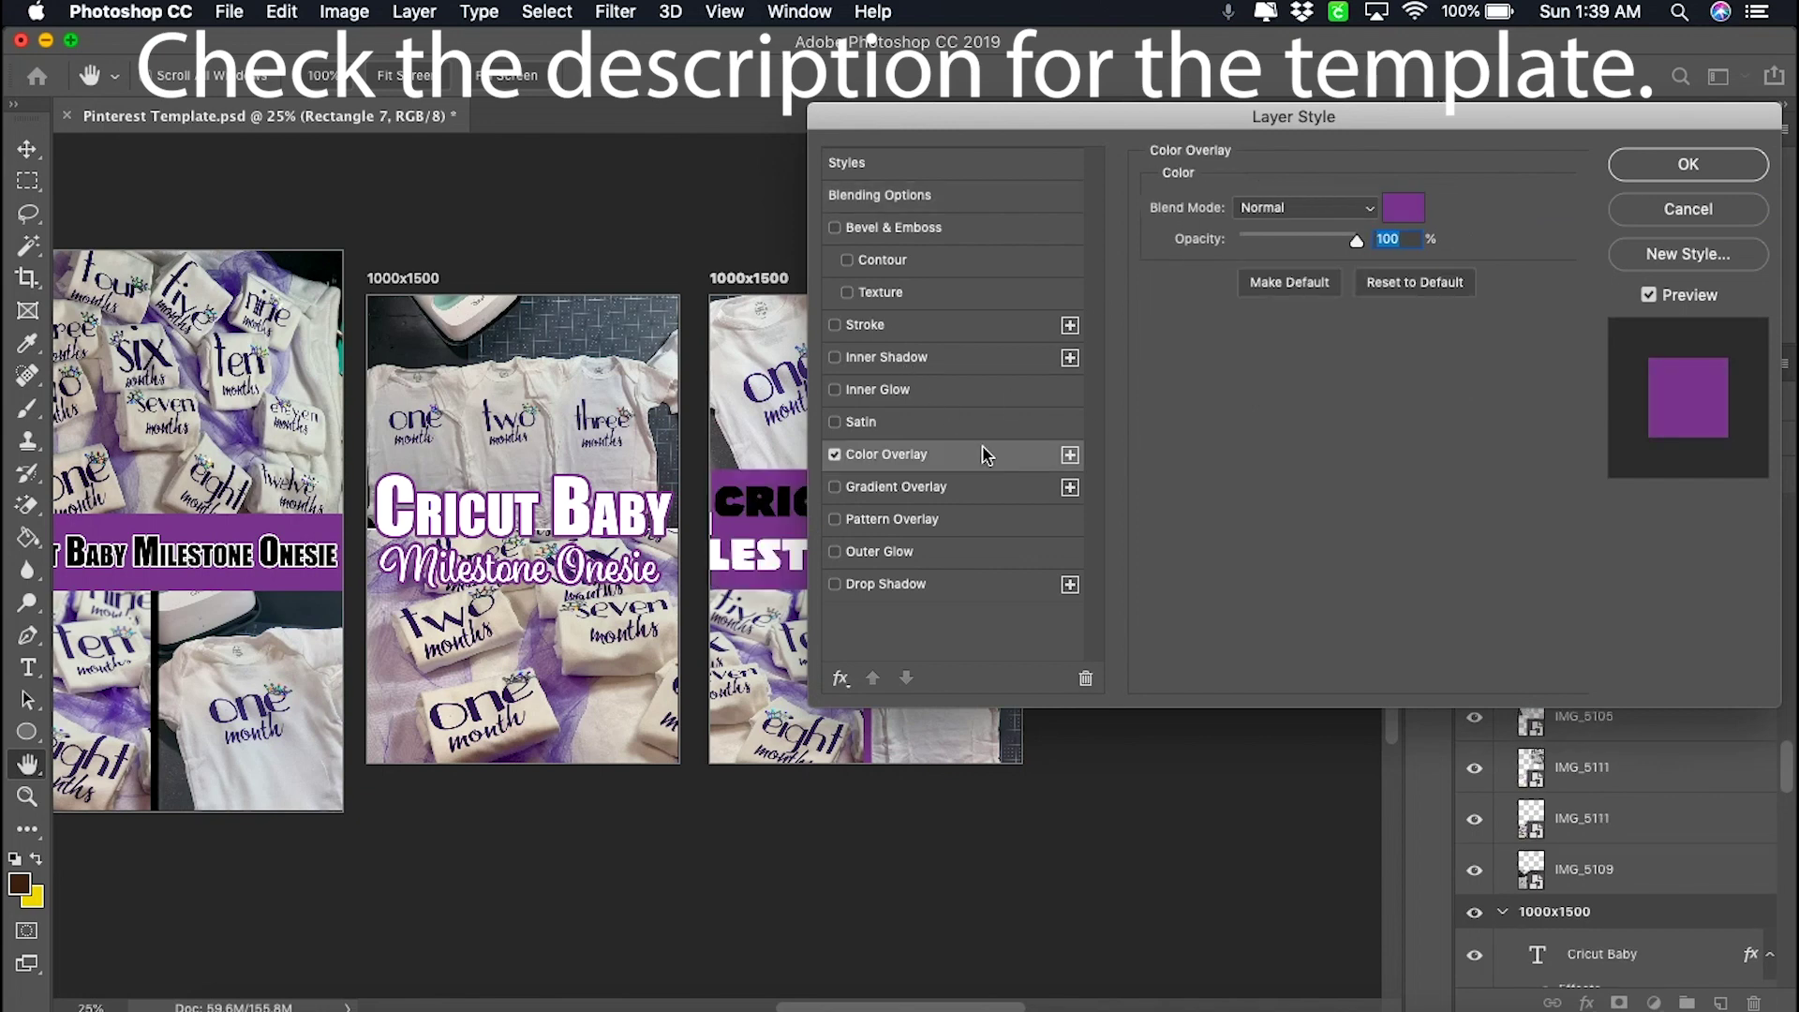
{"action": "left_click", "coordinate": [1651, 173]}
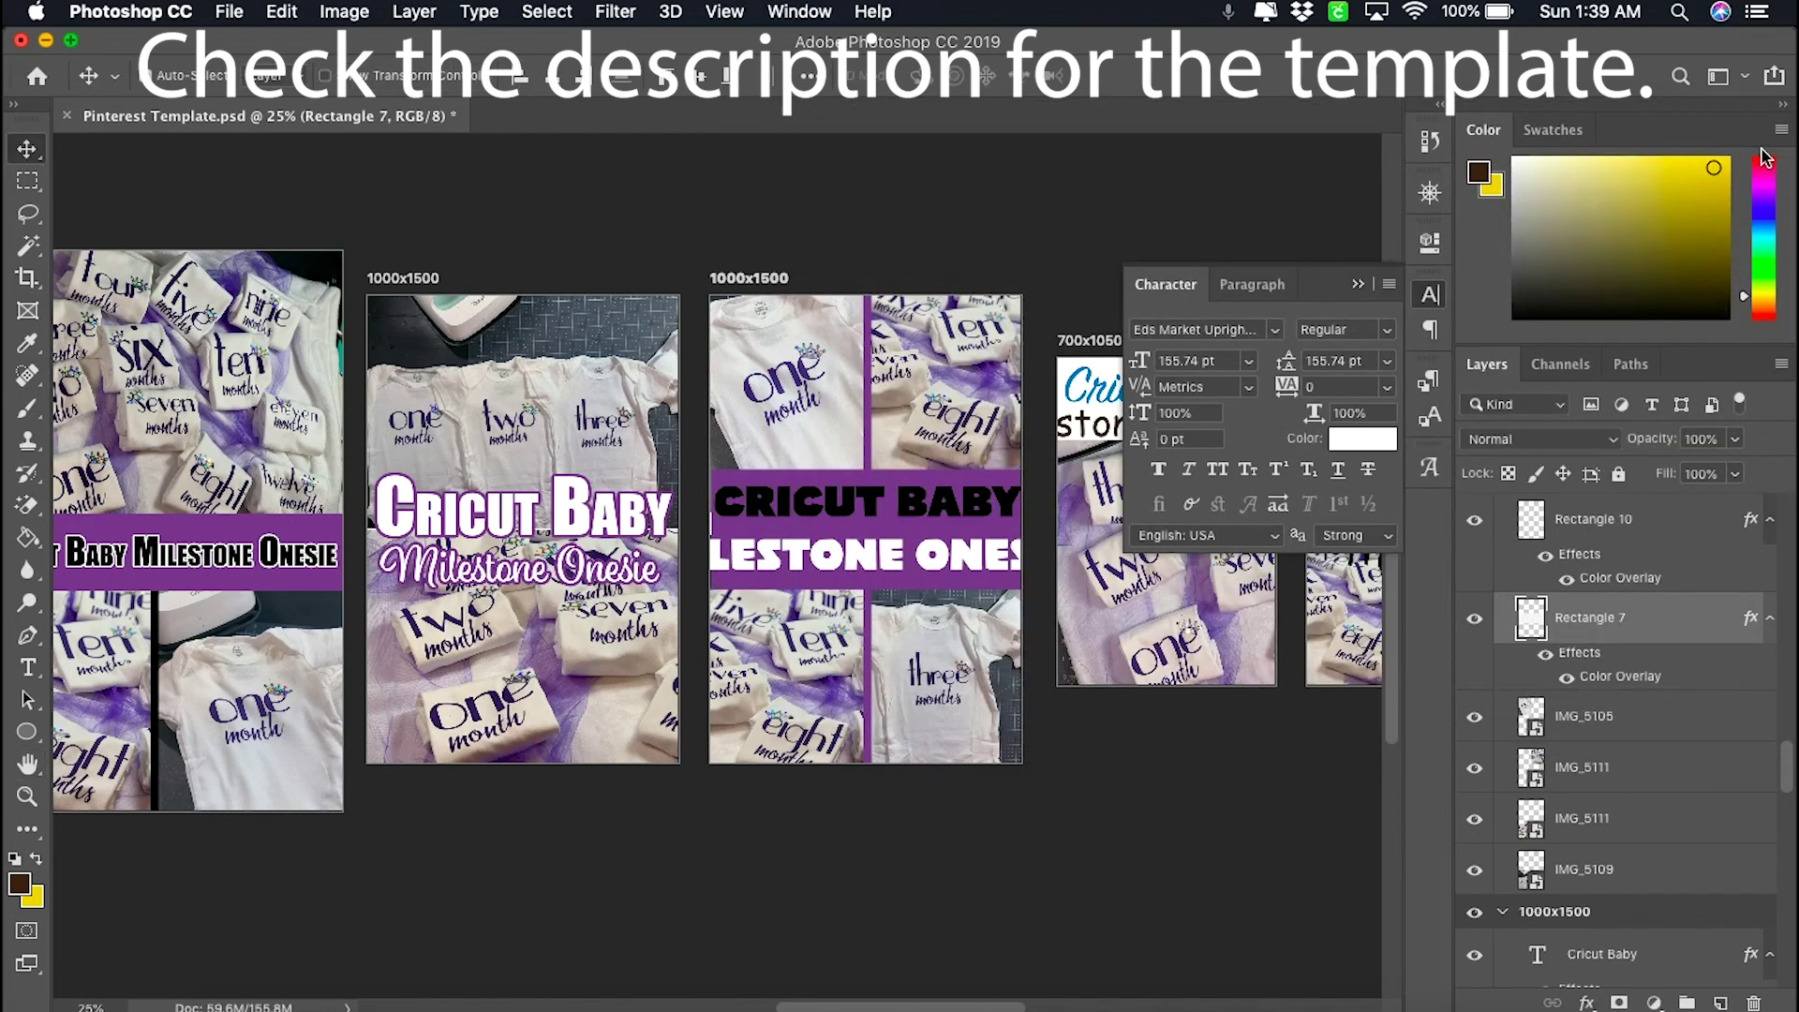
- Scale the Milestone Onesie title in the second 1000x1500 artboard down to about 108 pt to fit the band, and nudge Cricut Baby down
{"action": "left_click", "coordinate": [857, 560]}
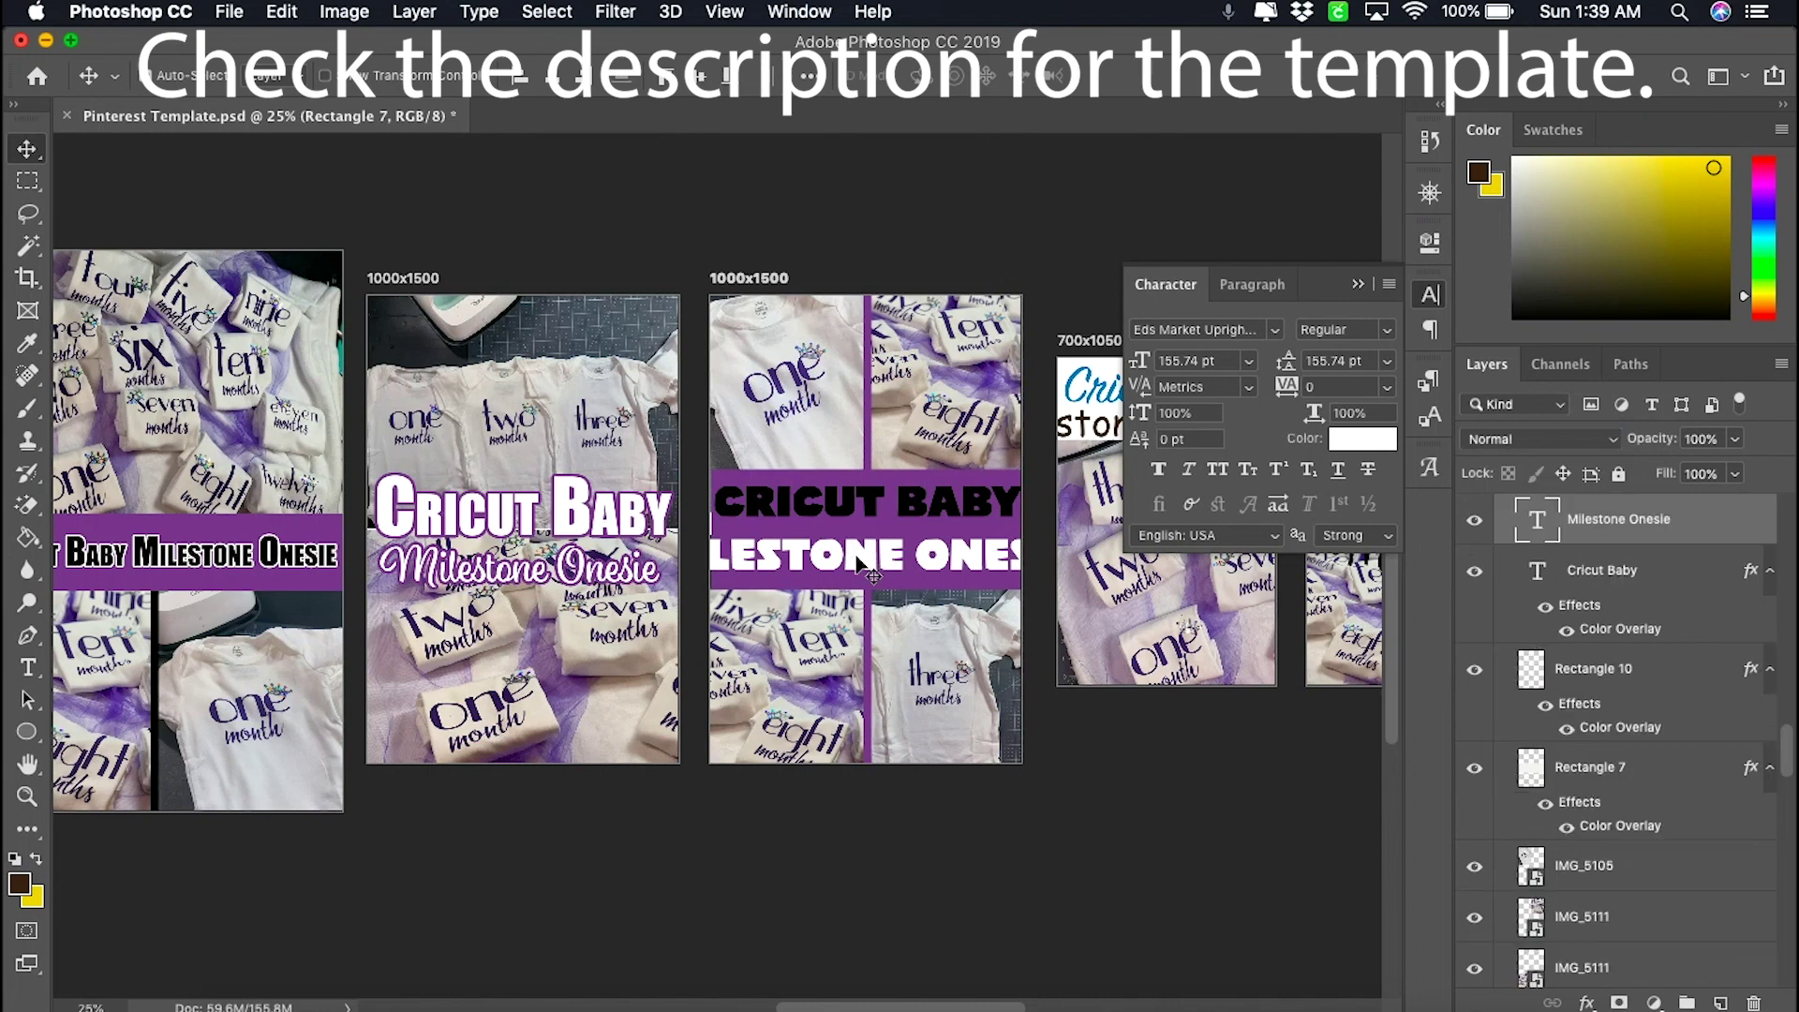
{"action": "key", "text": "super+t"}
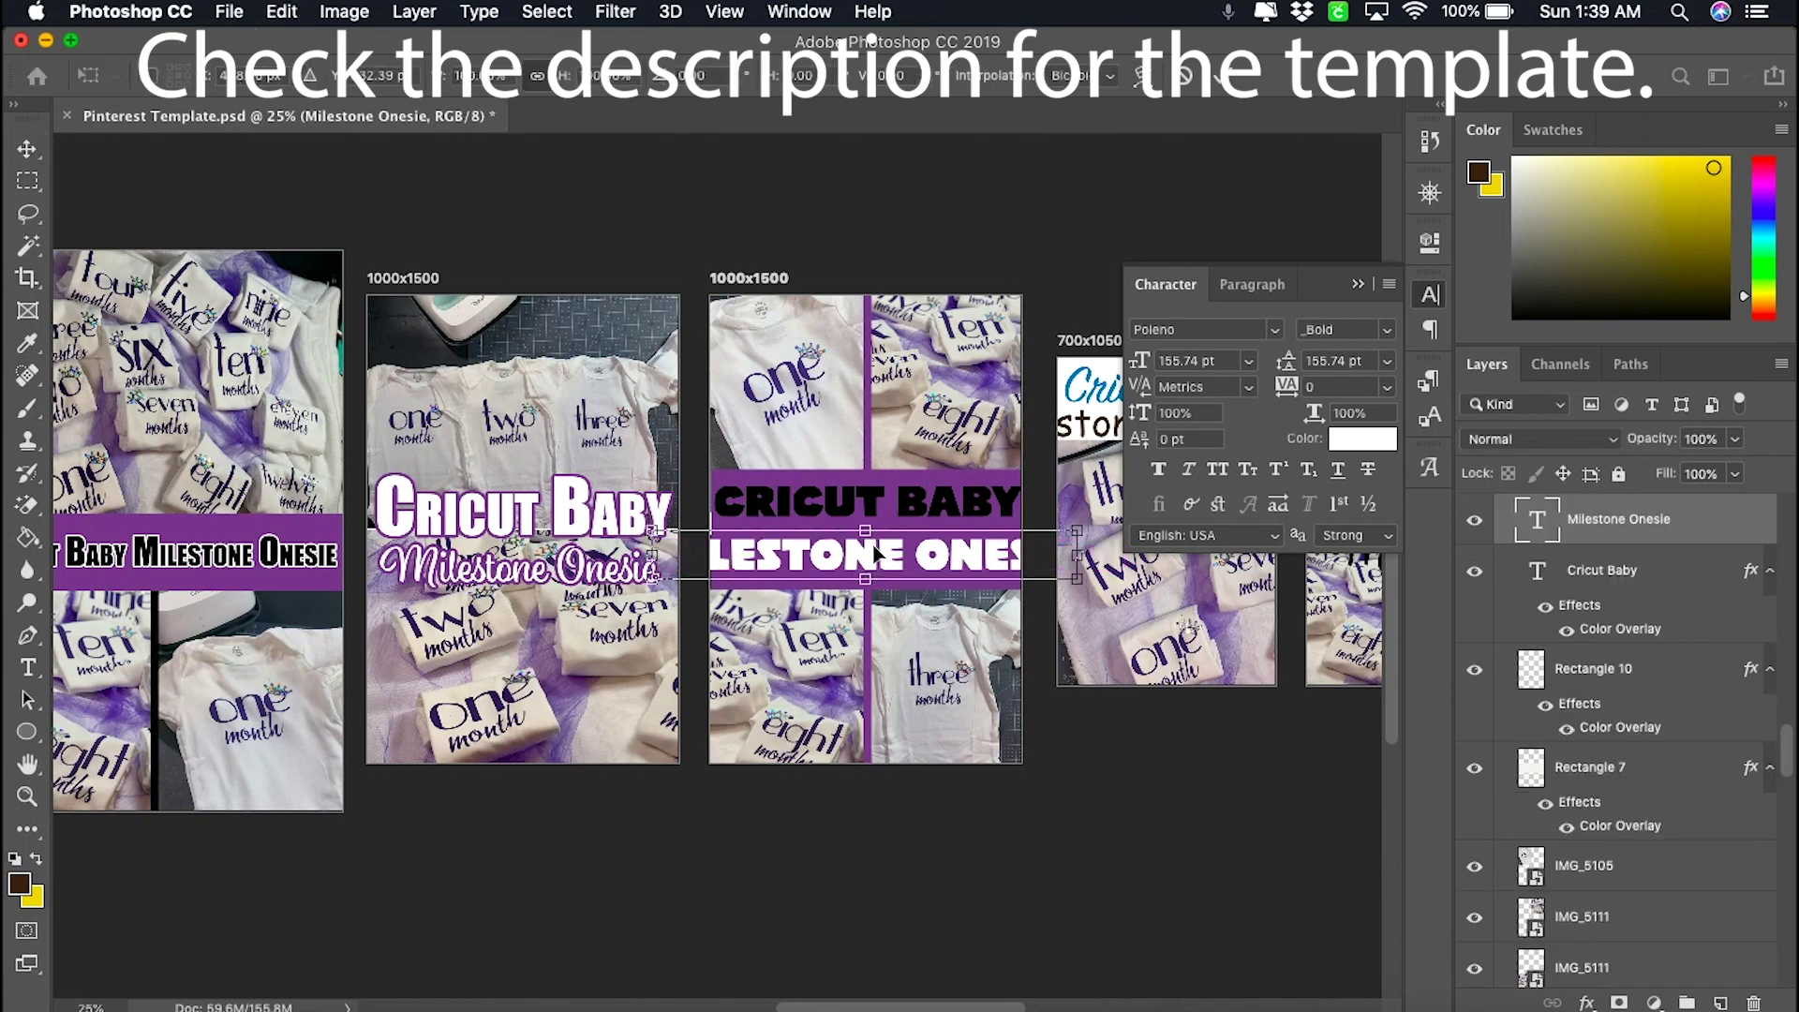
{"action": "left_click_drag", "start_coordinate": [656, 532], "coordinate": [719, 539]}
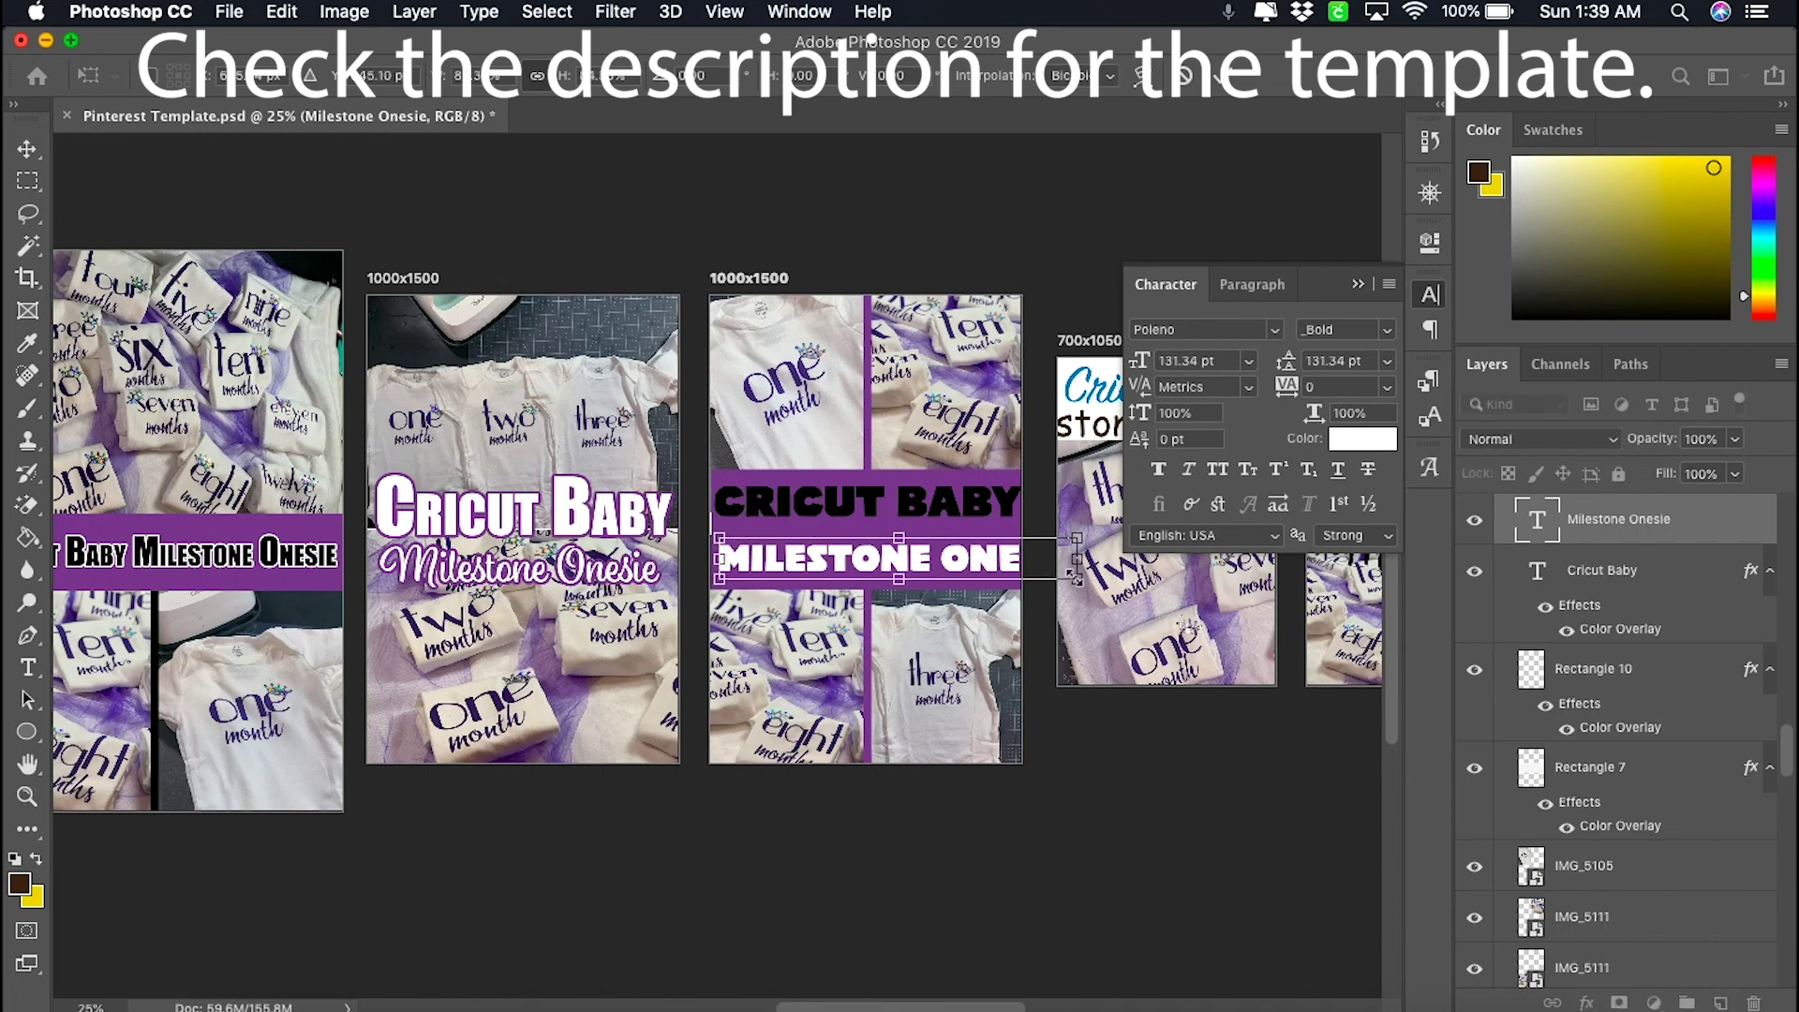
{"action": "left_click_drag", "start_coordinate": [1076, 578], "coordinate": [1012, 574]}
{"action": "key", "text": "Return"}
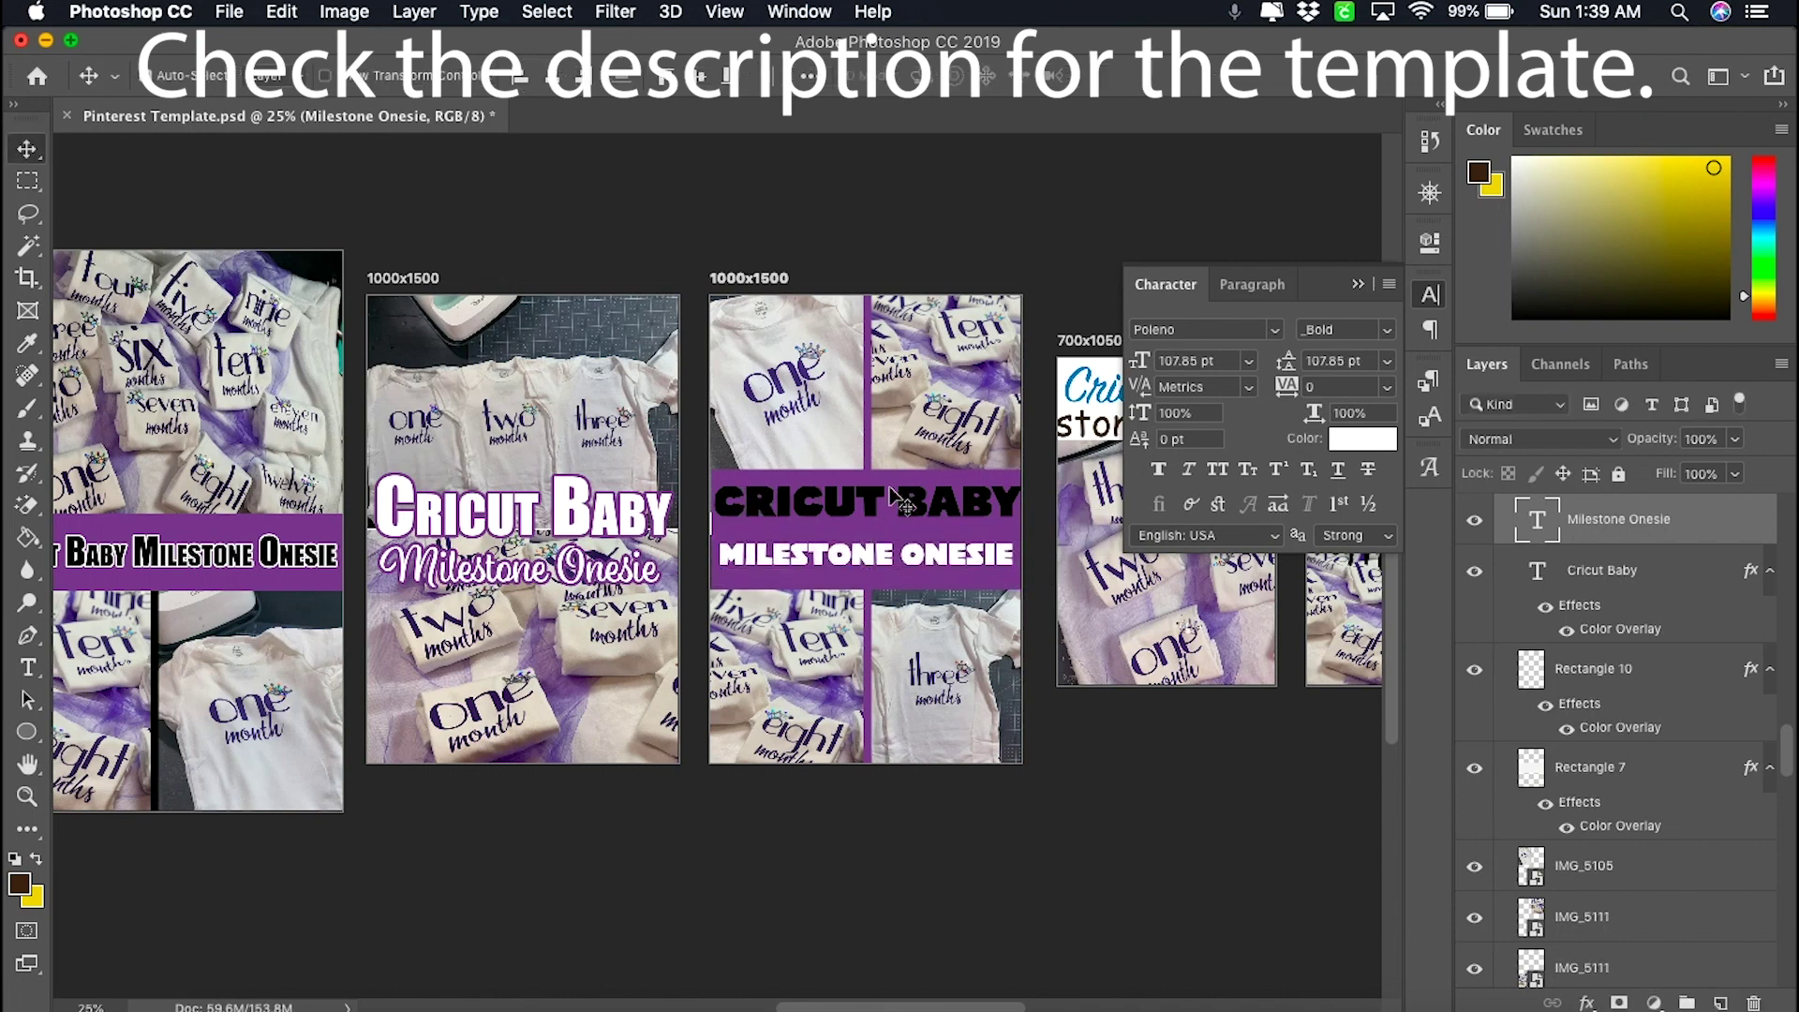
{"action": "left_click_drag", "start_coordinate": [886, 499], "coordinate": [886, 503]}
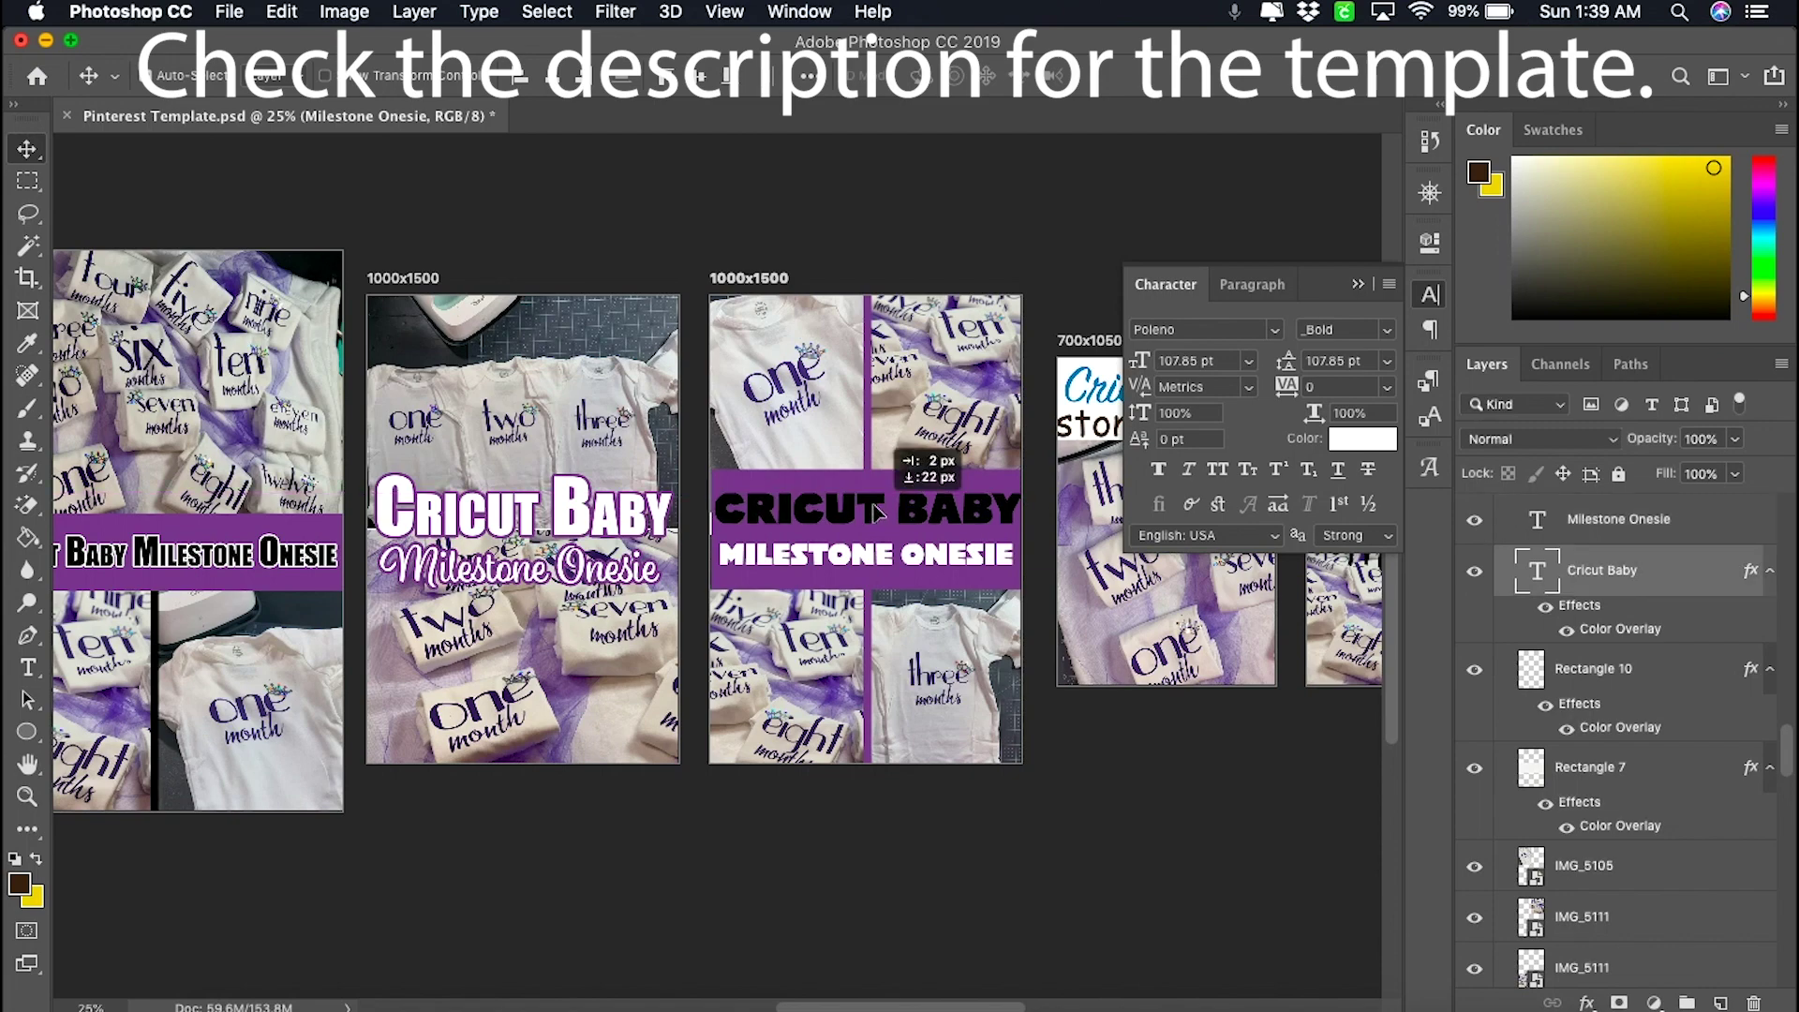
- Break the Milestone Onesie title in the first 700x1050 artboard onto two lines and shift it right to centre it below Cricut Baby
{"action": "scroll", "coordinate": [874, 504], "scroll_direction": "right", "scroll_amount": 3}
{"action": "scroll", "coordinate": [881, 515], "scroll_direction": "right", "scroll_amount": 5}
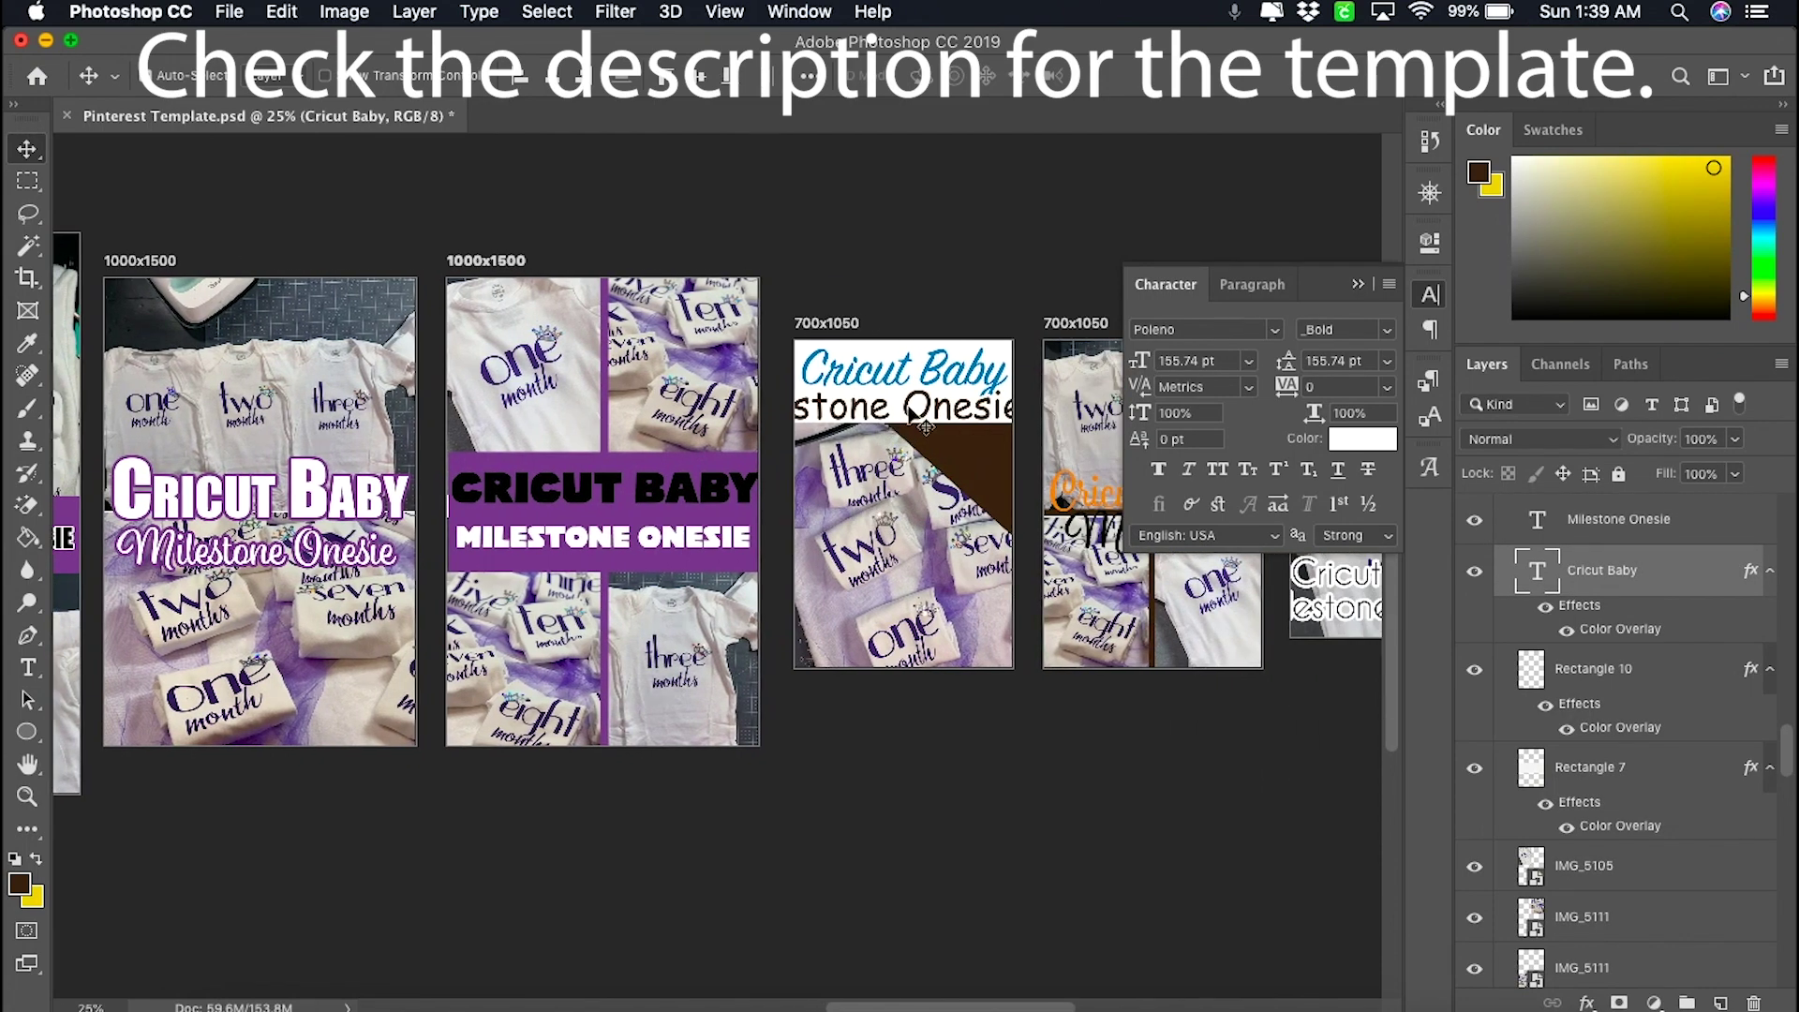
{"action": "left_click", "coordinate": [911, 412]}
{"action": "double_click", "coordinate": [912, 413]}
{"action": "left_click", "coordinate": [904, 405]}
{"action": "key", "text": "BackSpace"}
{"action": "key", "text": "Return"}
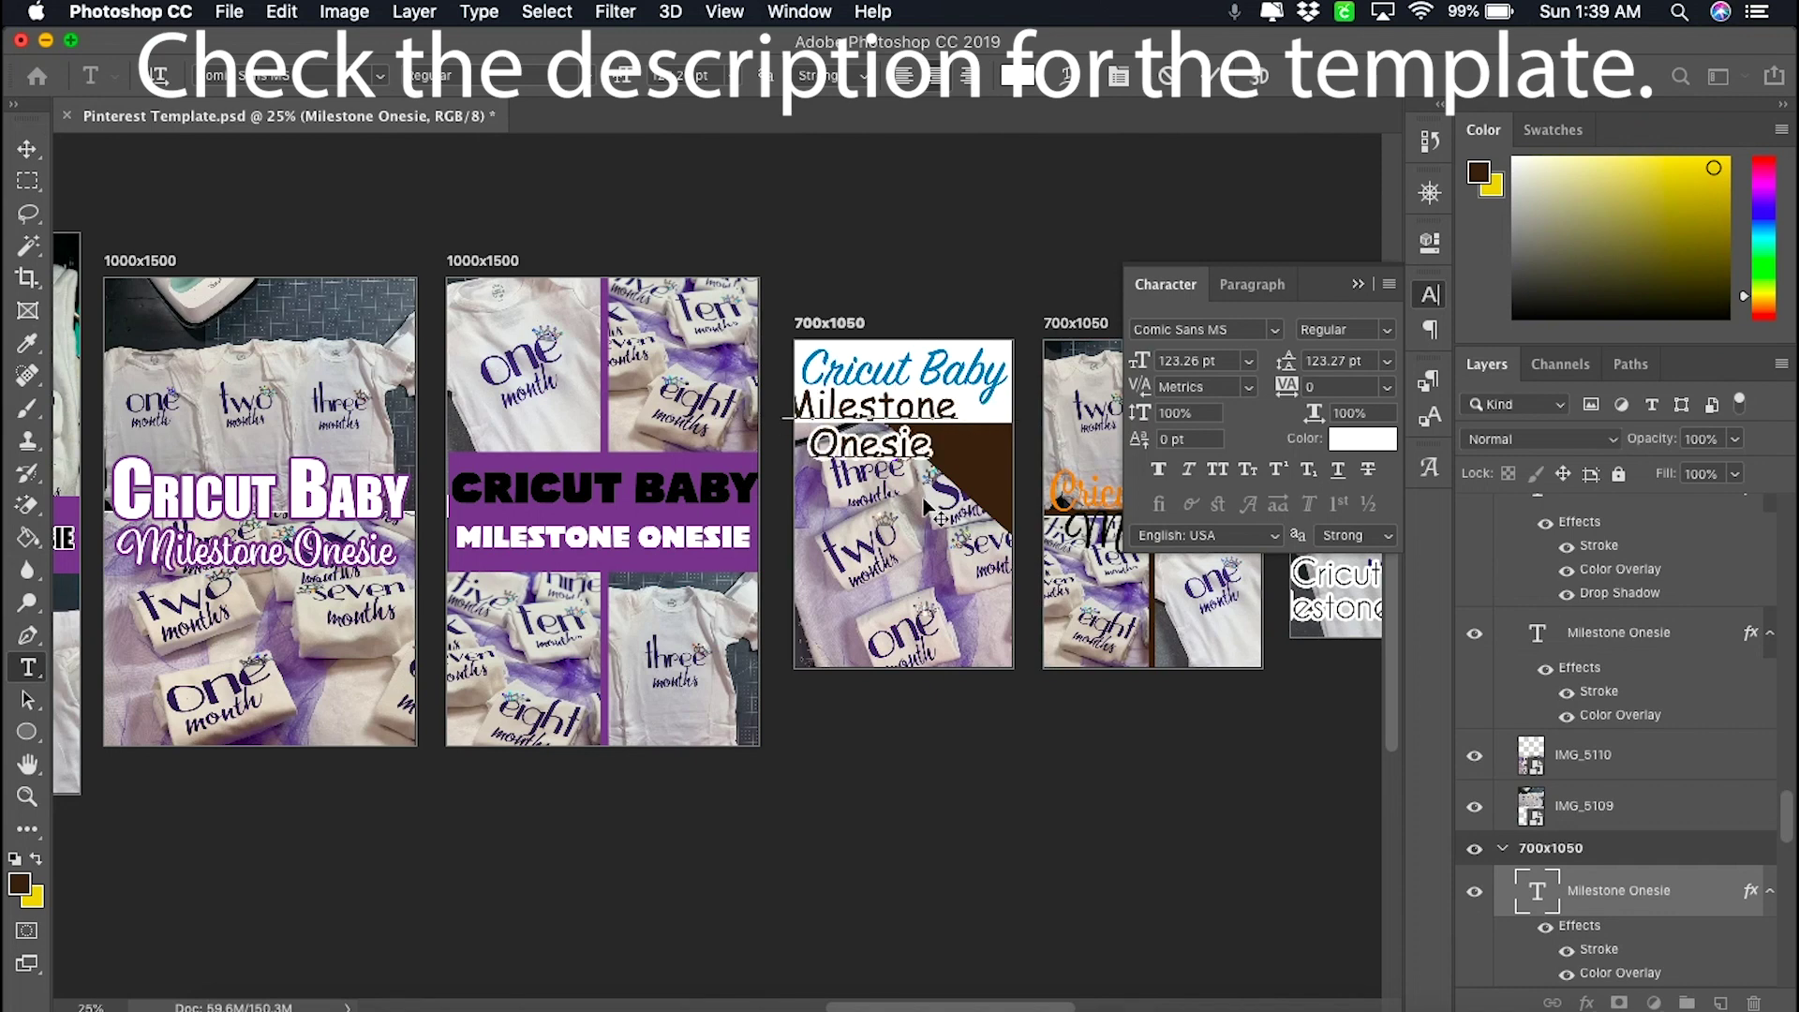
{"action": "left_click_drag", "start_coordinate": [923, 499], "coordinate": [958, 512]}
{"action": "key", "text": "Return"}
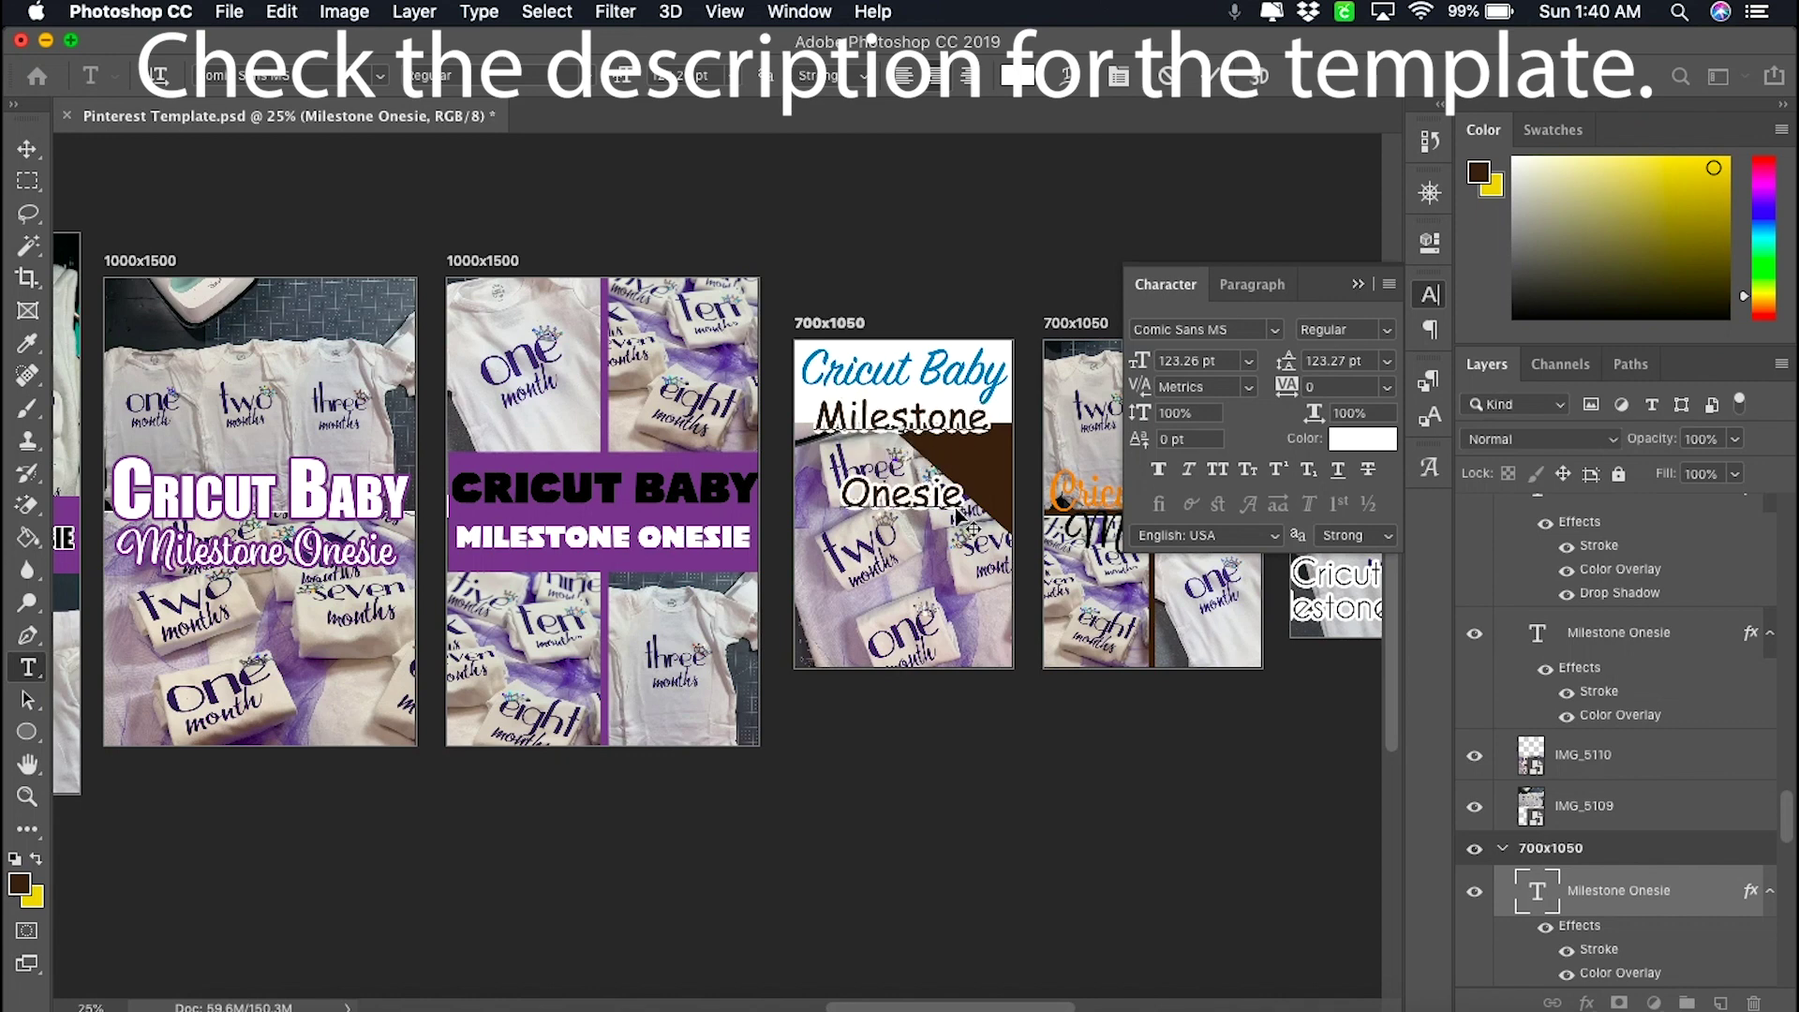
{"action": "key", "text": "BackSpace"}
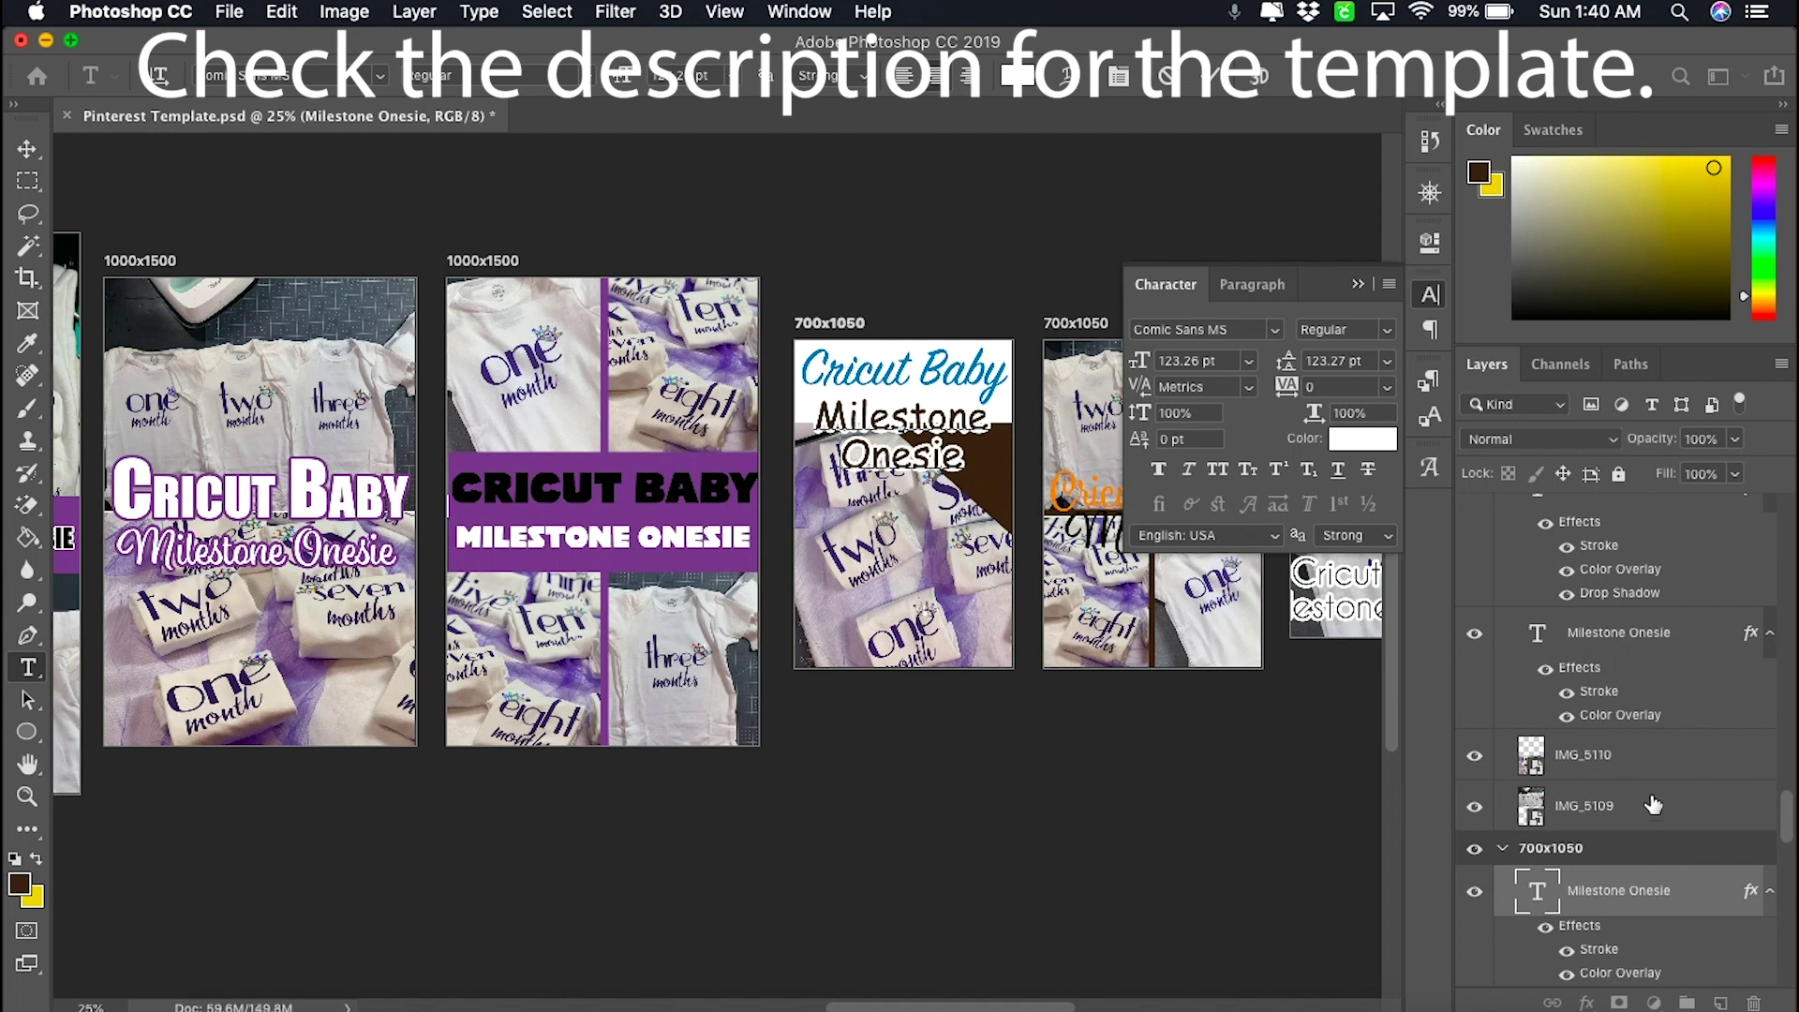
- Recolor the Milestone Onesie title's color overlay in the first 700x1050 artboard with purple 71418a, sampled from the second 1000x1500 artboard's band
{"action": "key", "text": "v"}
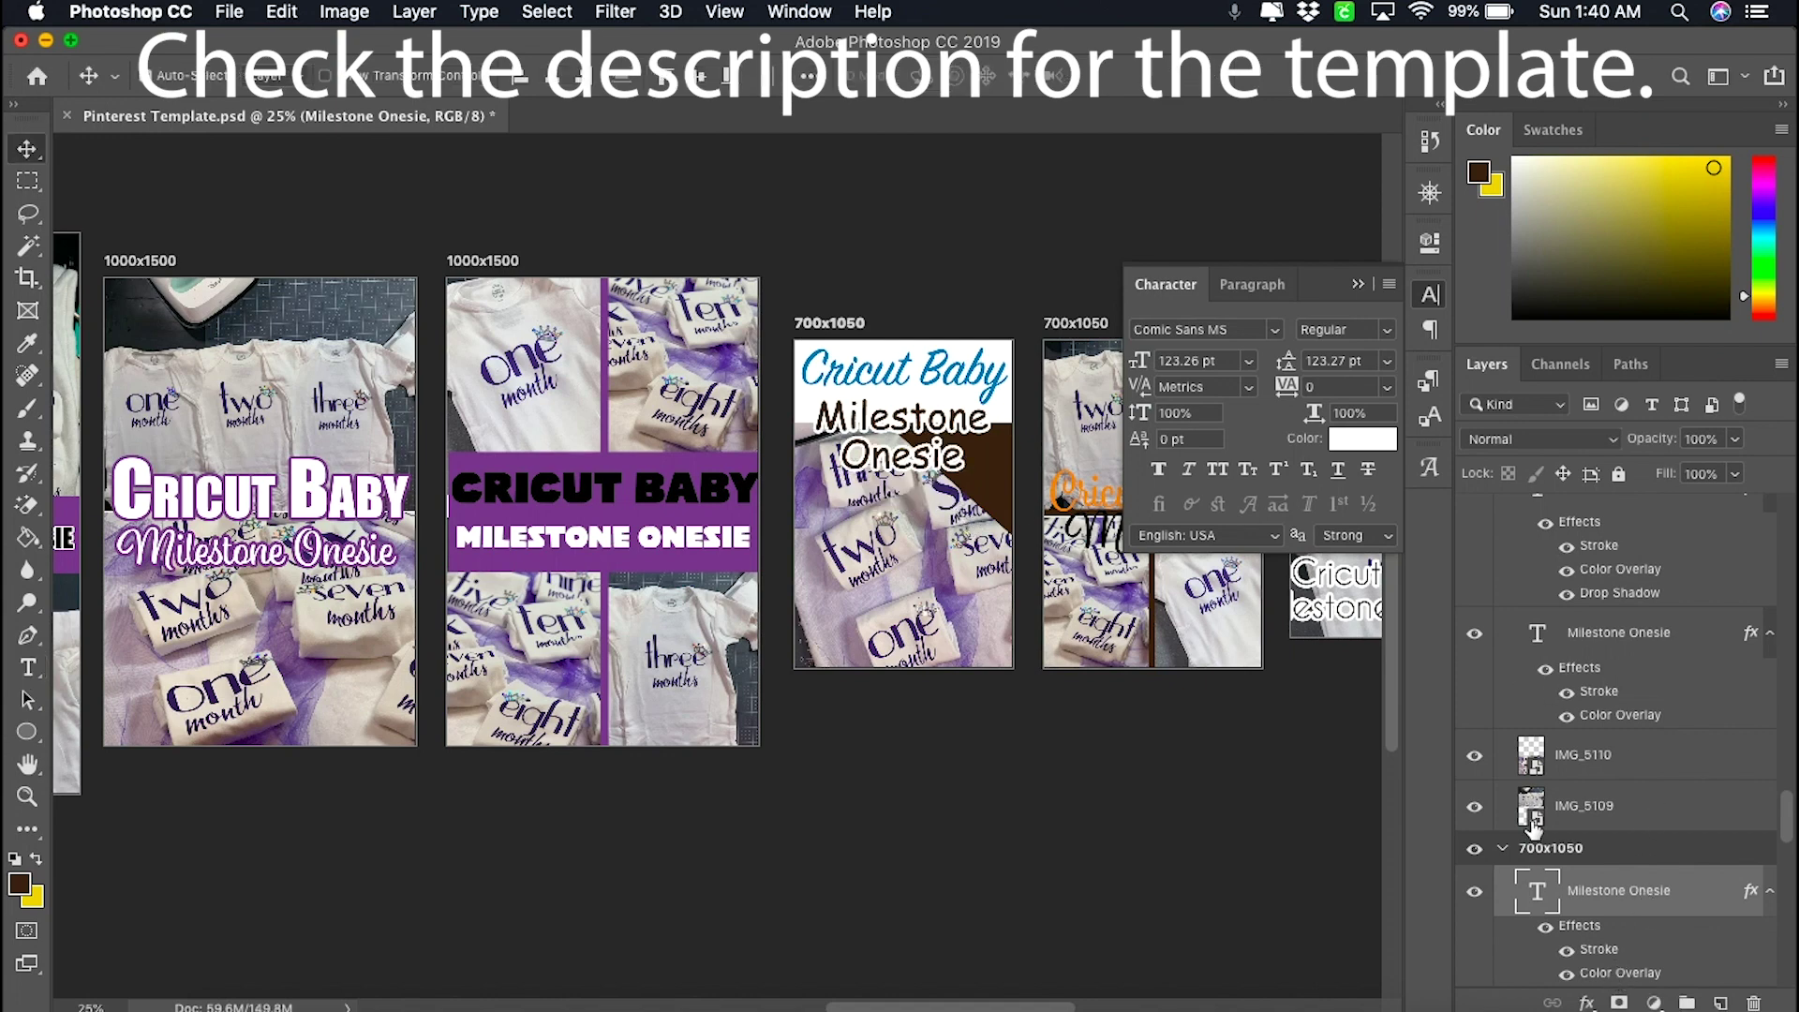
{"action": "double_click", "coordinate": [1612, 973]}
{"action": "left_click", "coordinate": [1424, 215]}
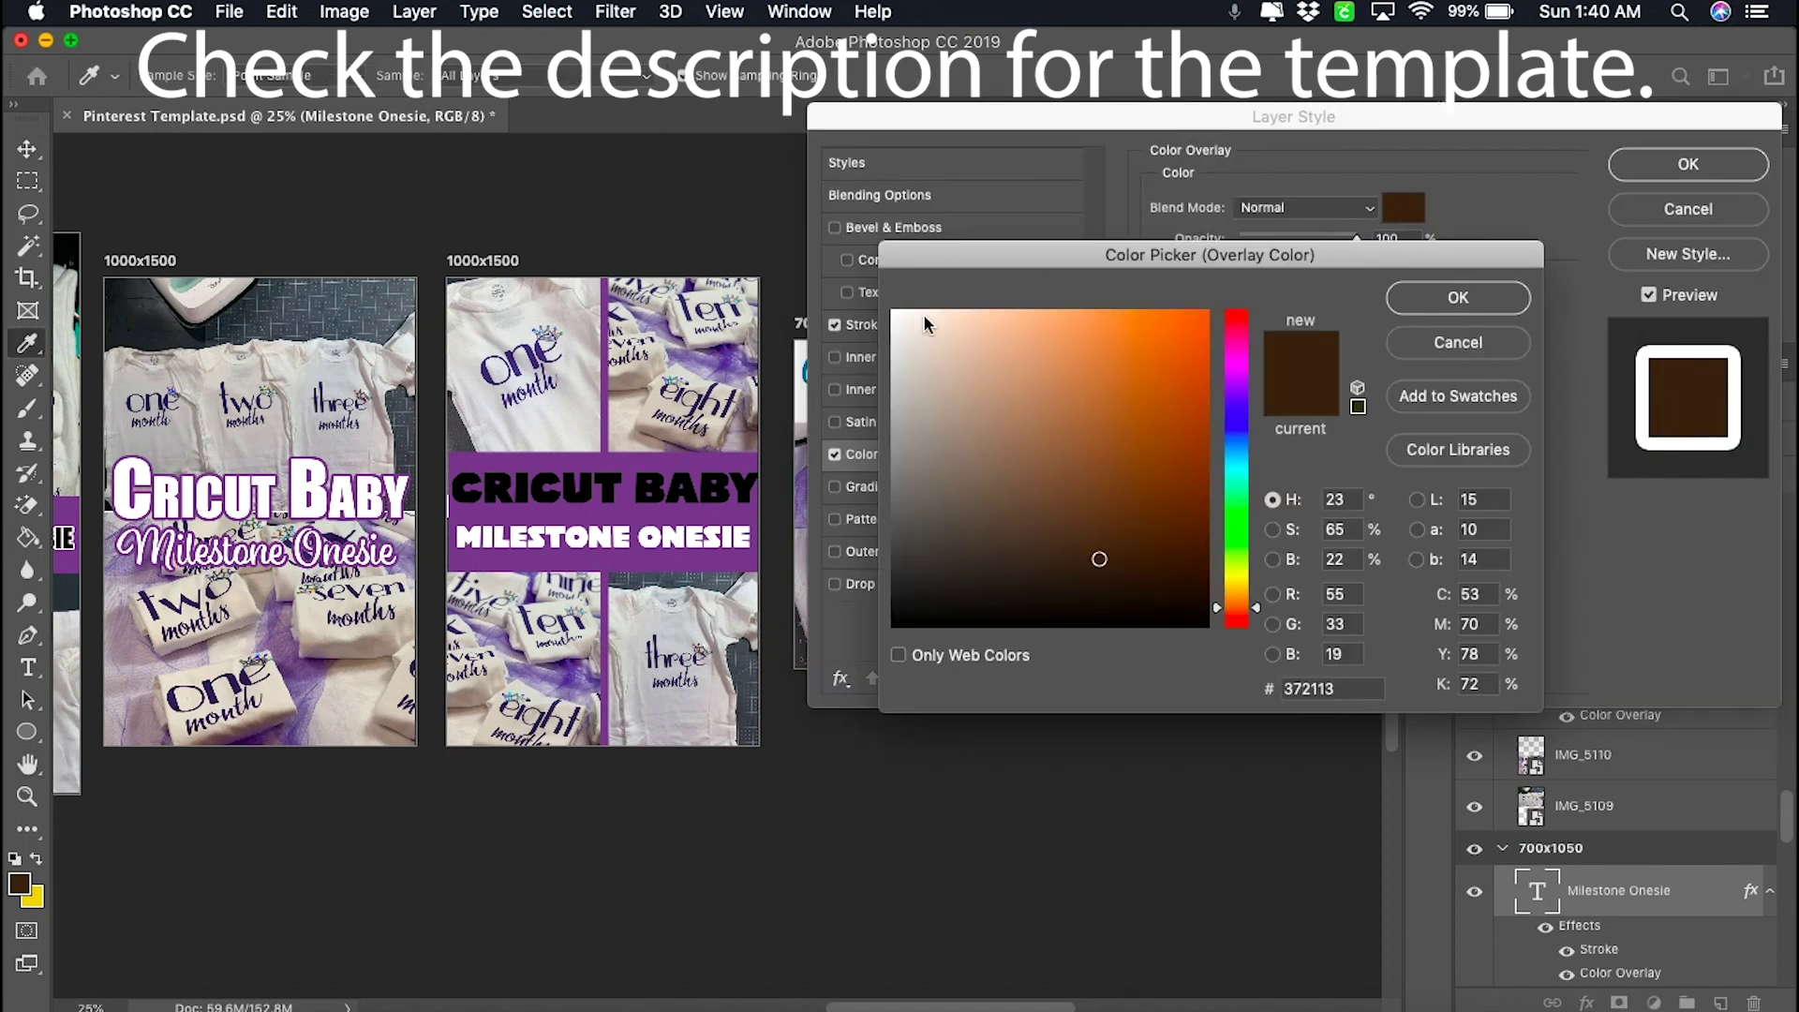
{"action": "left_click", "coordinate": [619, 461]}
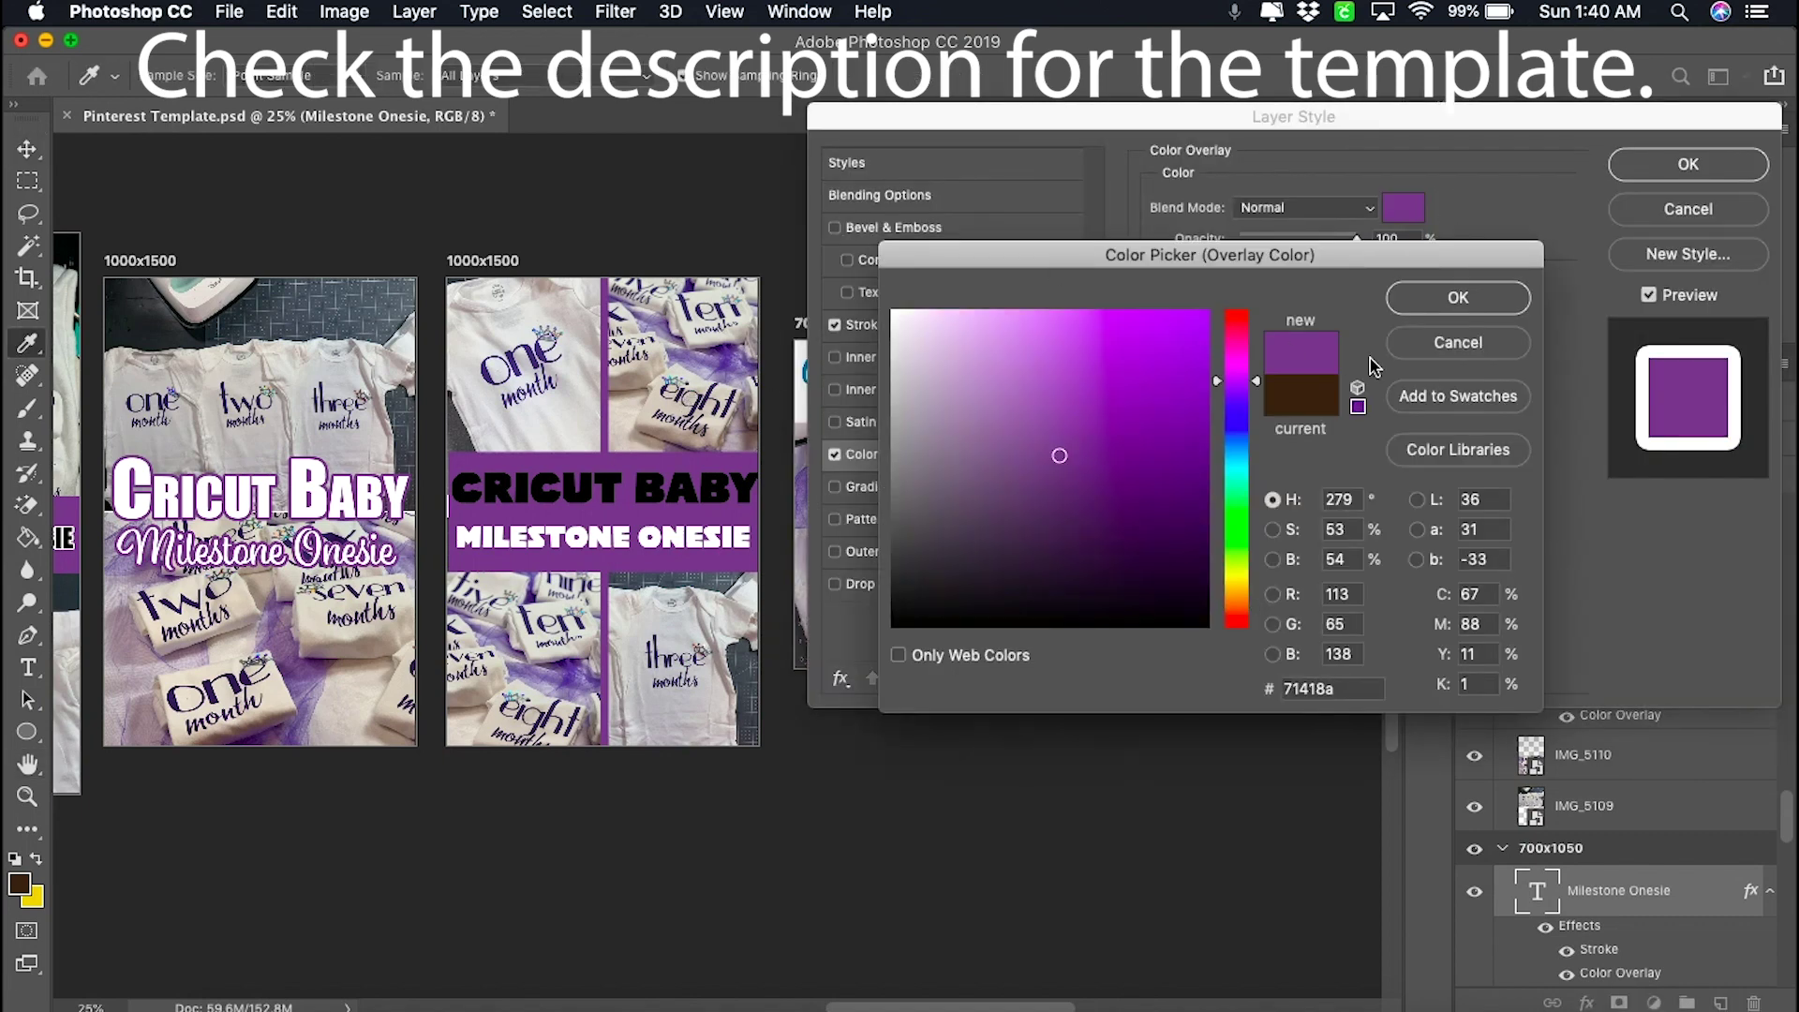
{"action": "left_click", "coordinate": [1508, 298]}
{"action": "left_click", "coordinate": [1687, 165]}
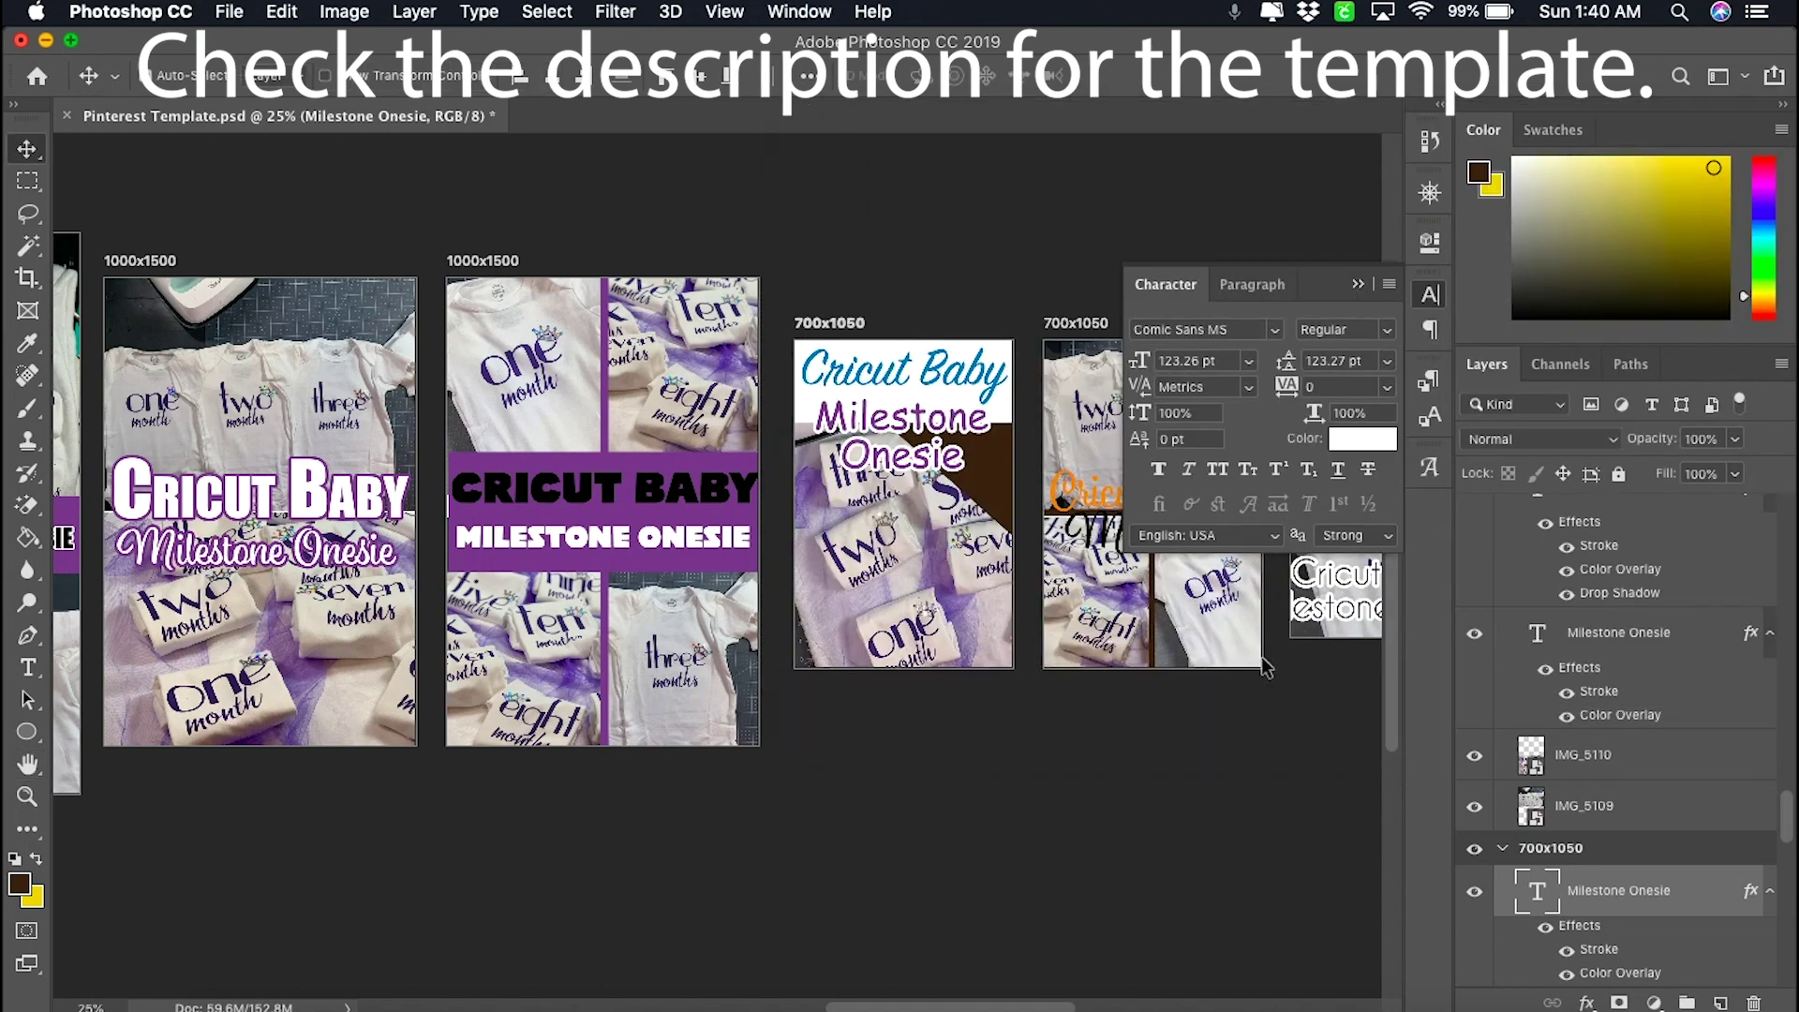
{"action": "scroll", "coordinate": [1214, 660], "scroll_direction": "right", "scroll_amount": 3}
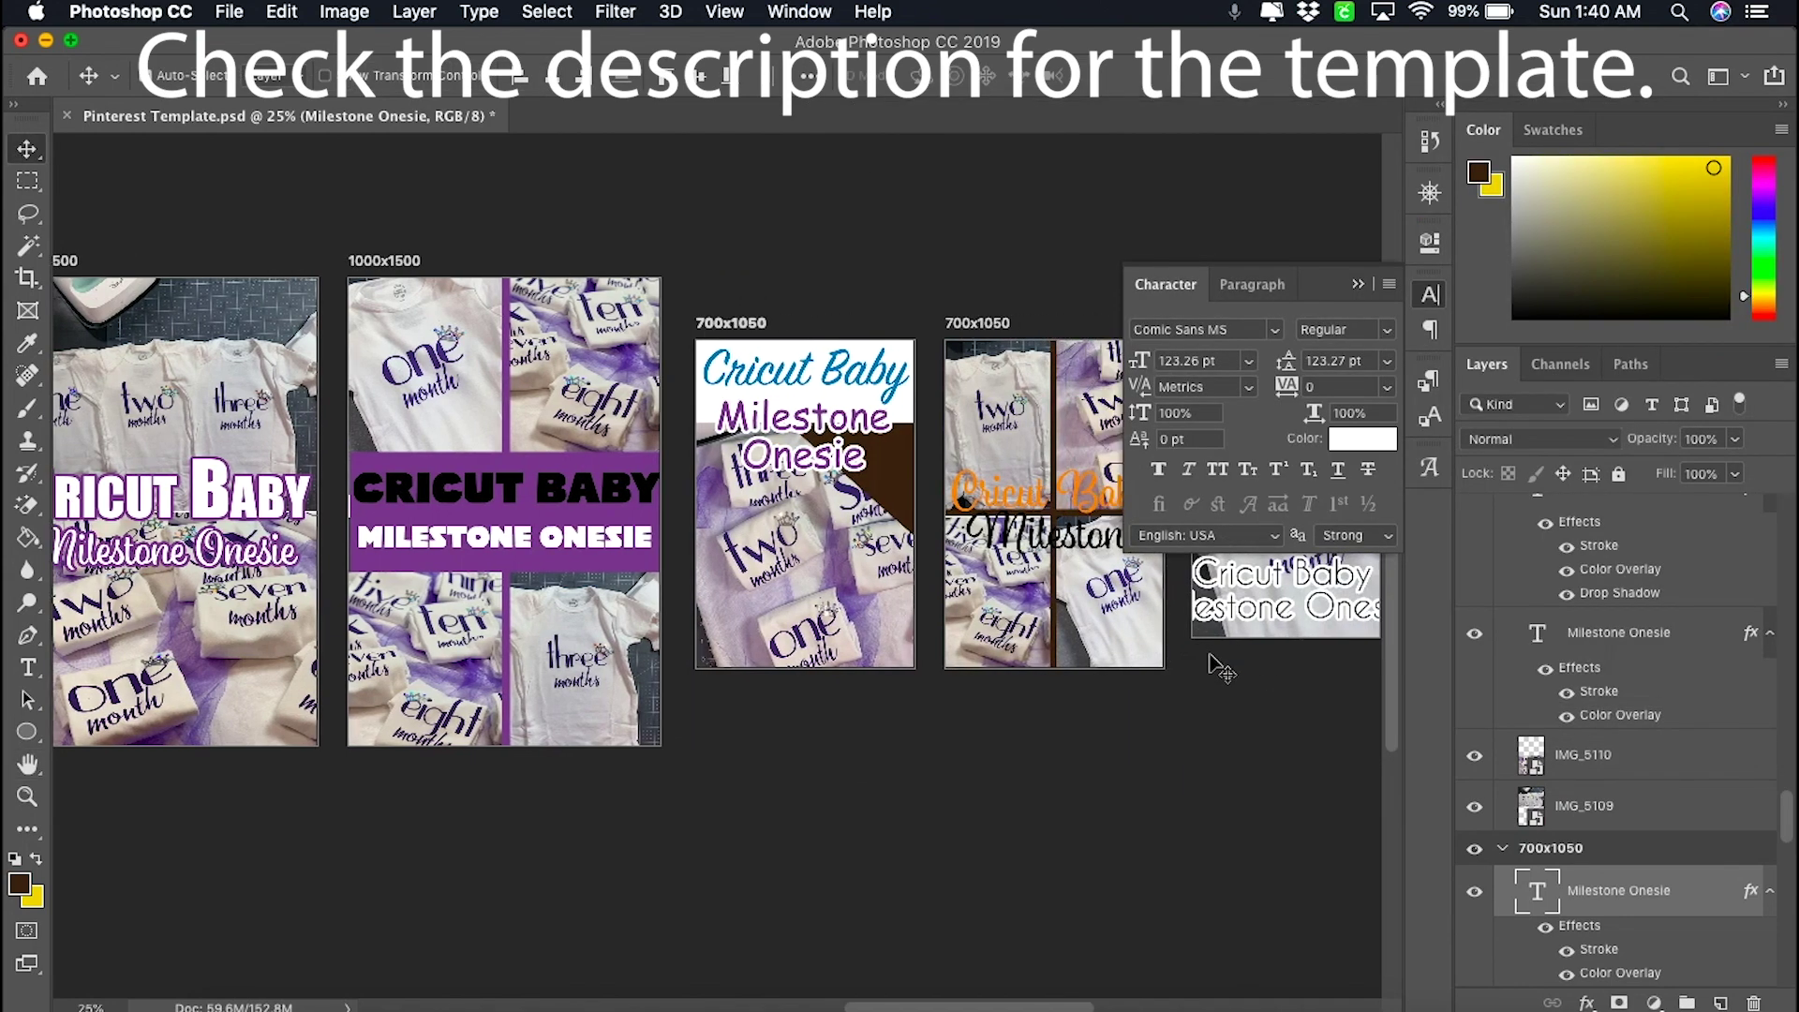
- Recolor the Cricut Baby title's color overlay in the first 700x1050 artboard with purple 71418a, sampled from the second 1000x1500 artboard's band
{"action": "left_click", "coordinate": [881, 380]}
{"action": "scroll", "coordinate": [1614, 864], "scroll_direction": "down", "scroll_amount": 3}
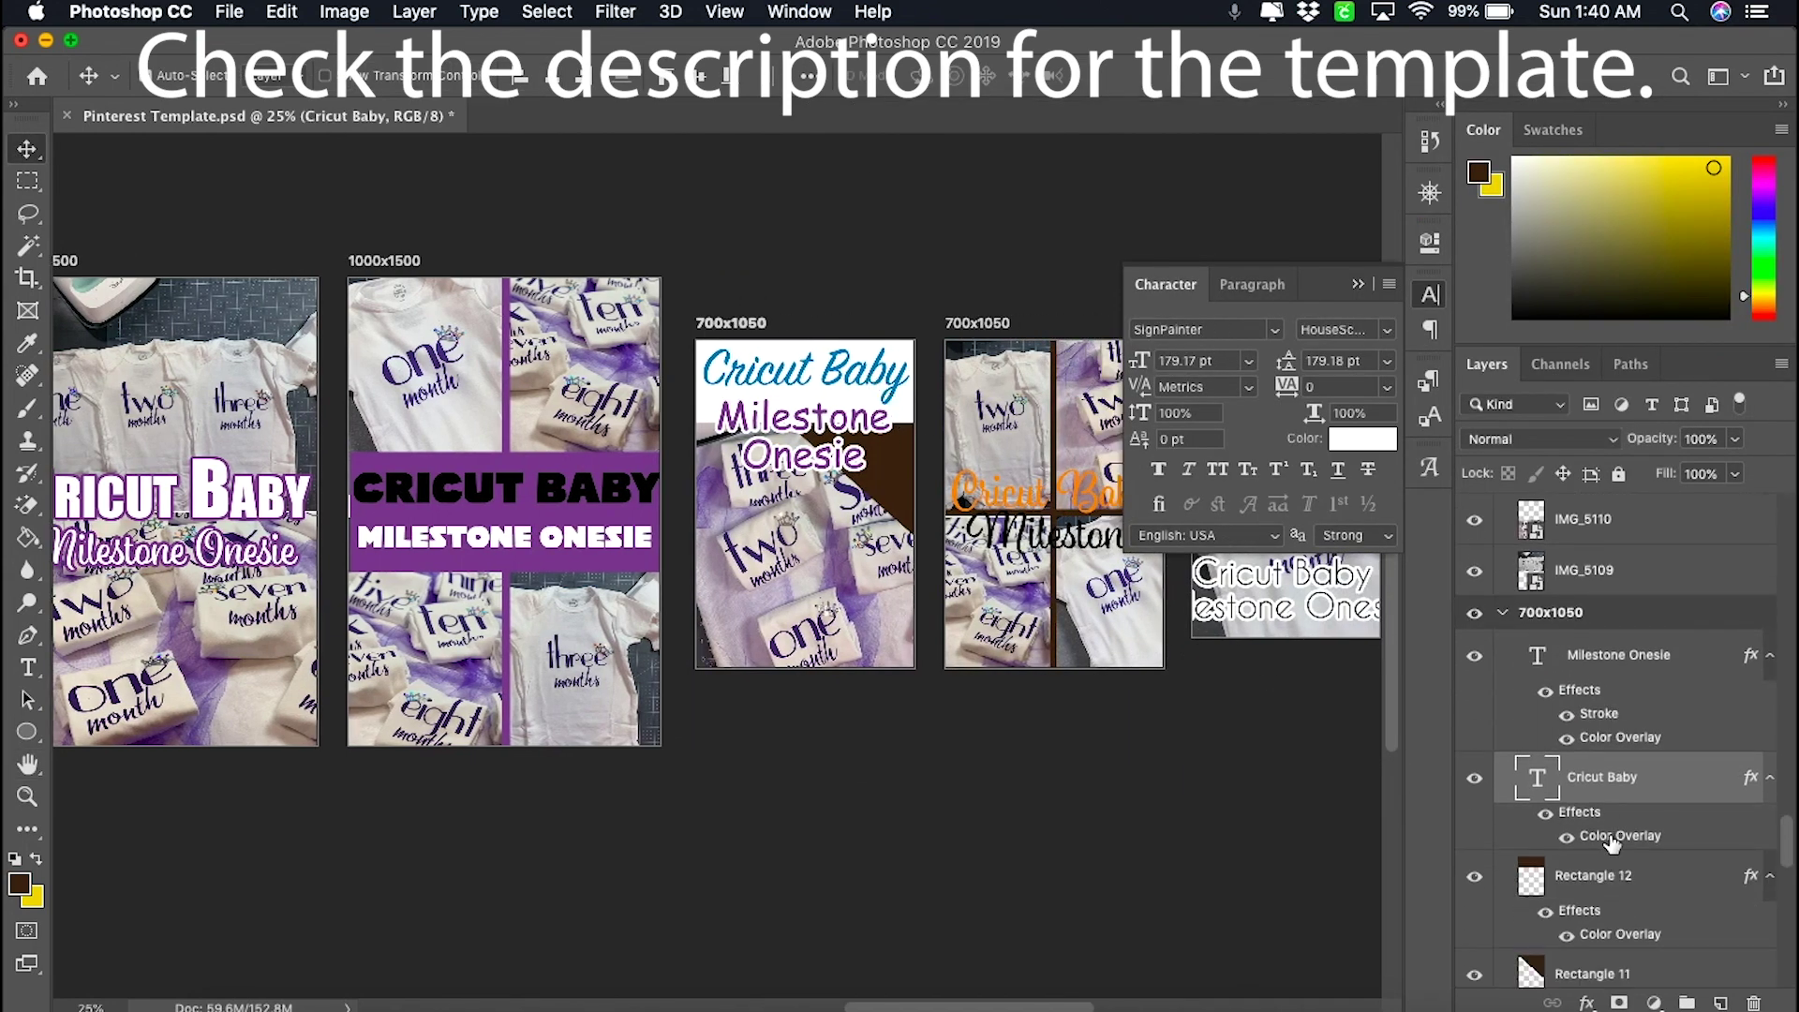
{"action": "double_click", "coordinate": [1620, 835]}
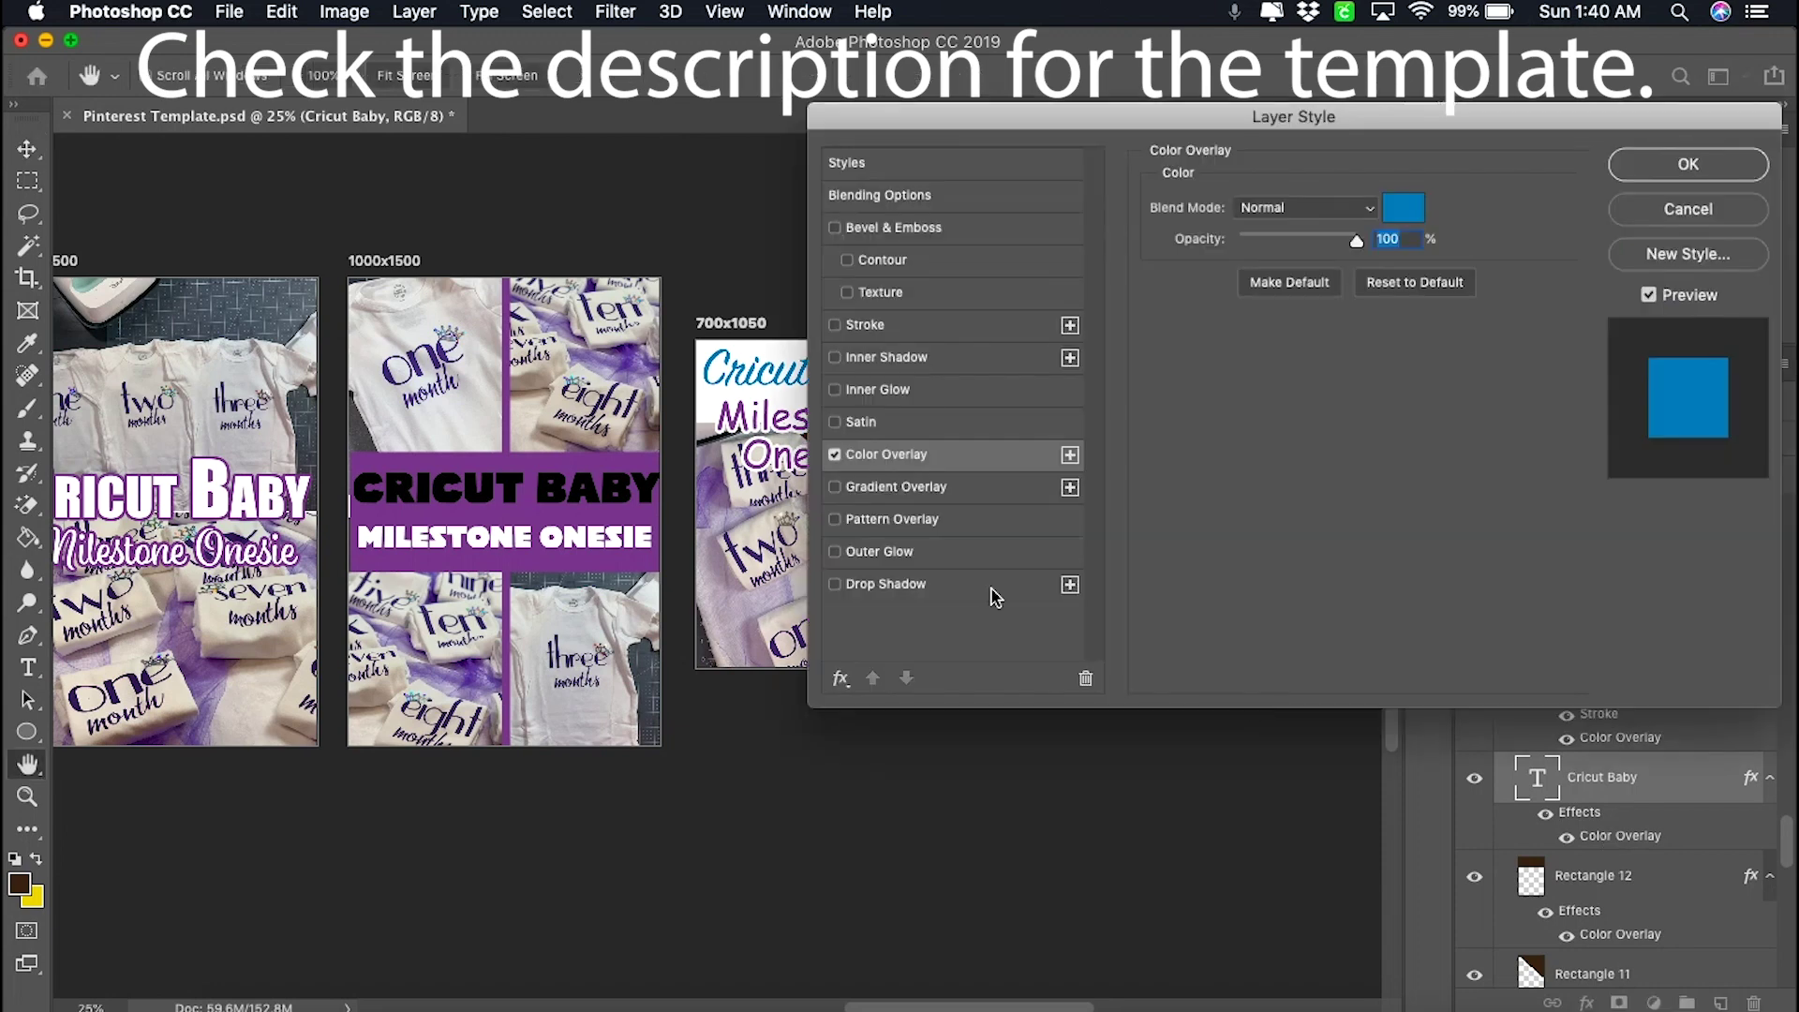
{"action": "left_click", "coordinate": [1403, 208]}
{"action": "left_click", "coordinate": [607, 448]}
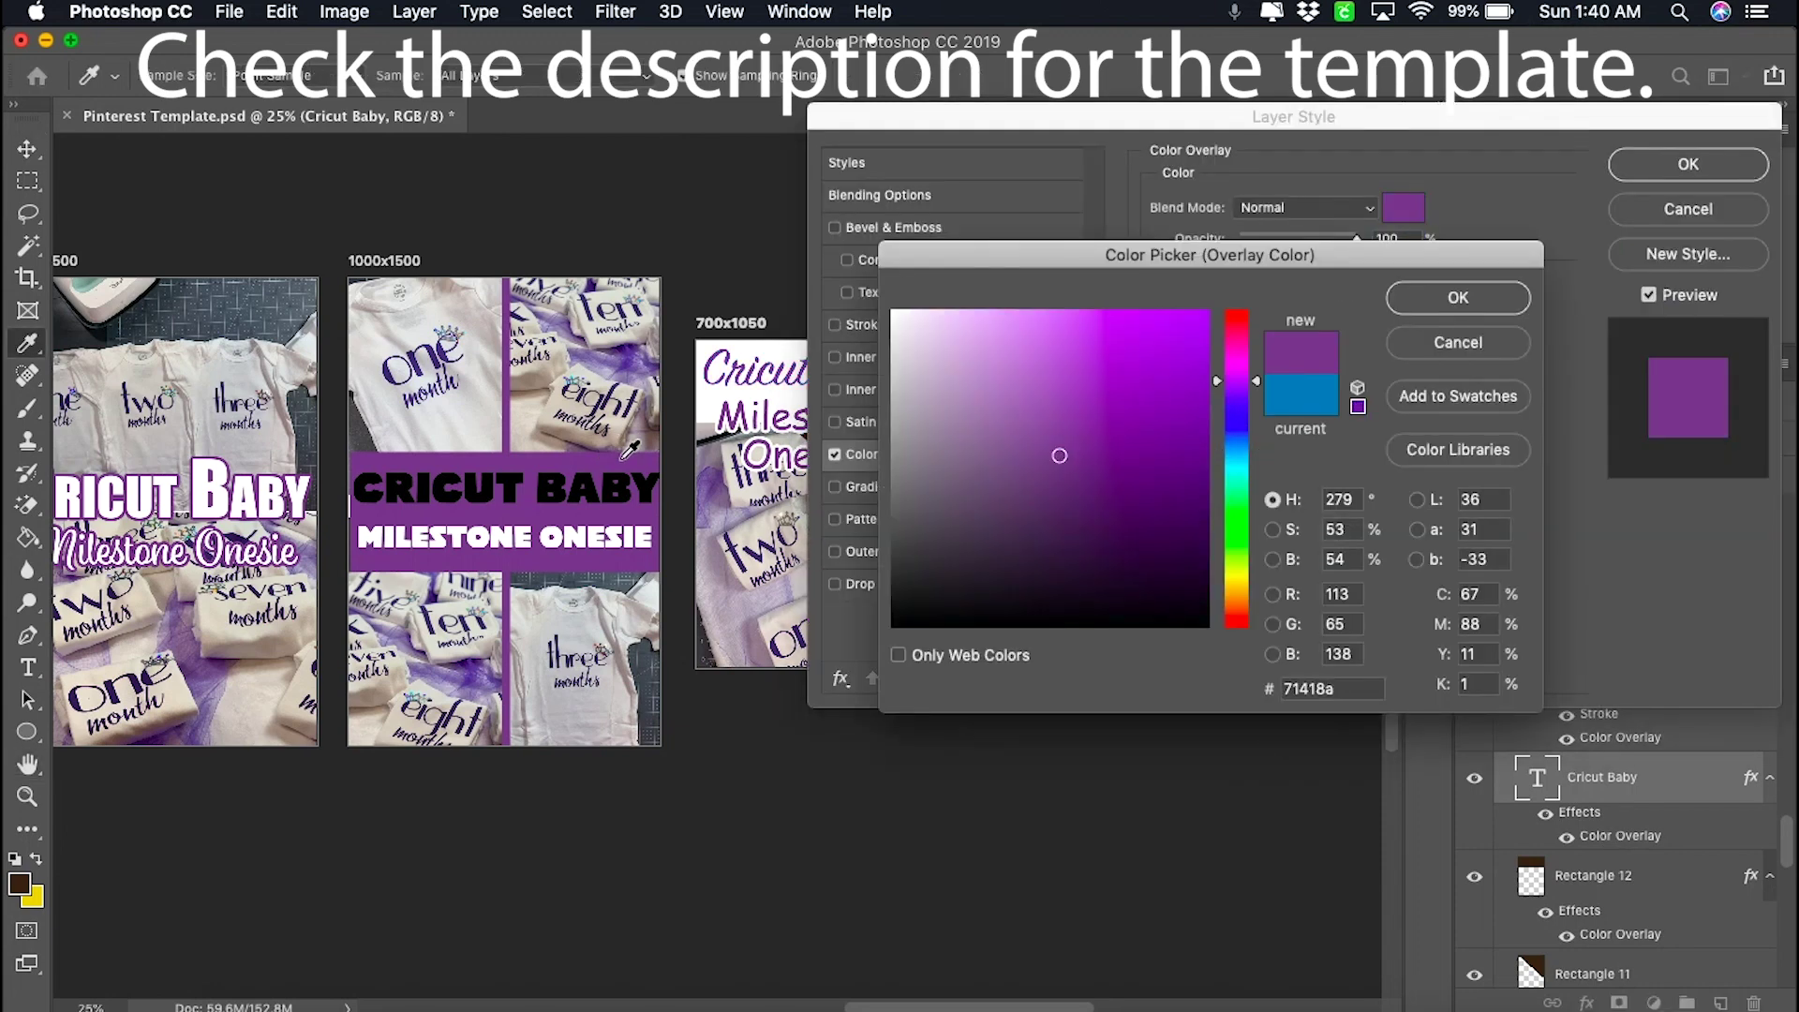
{"action": "left_click", "coordinate": [1462, 298]}
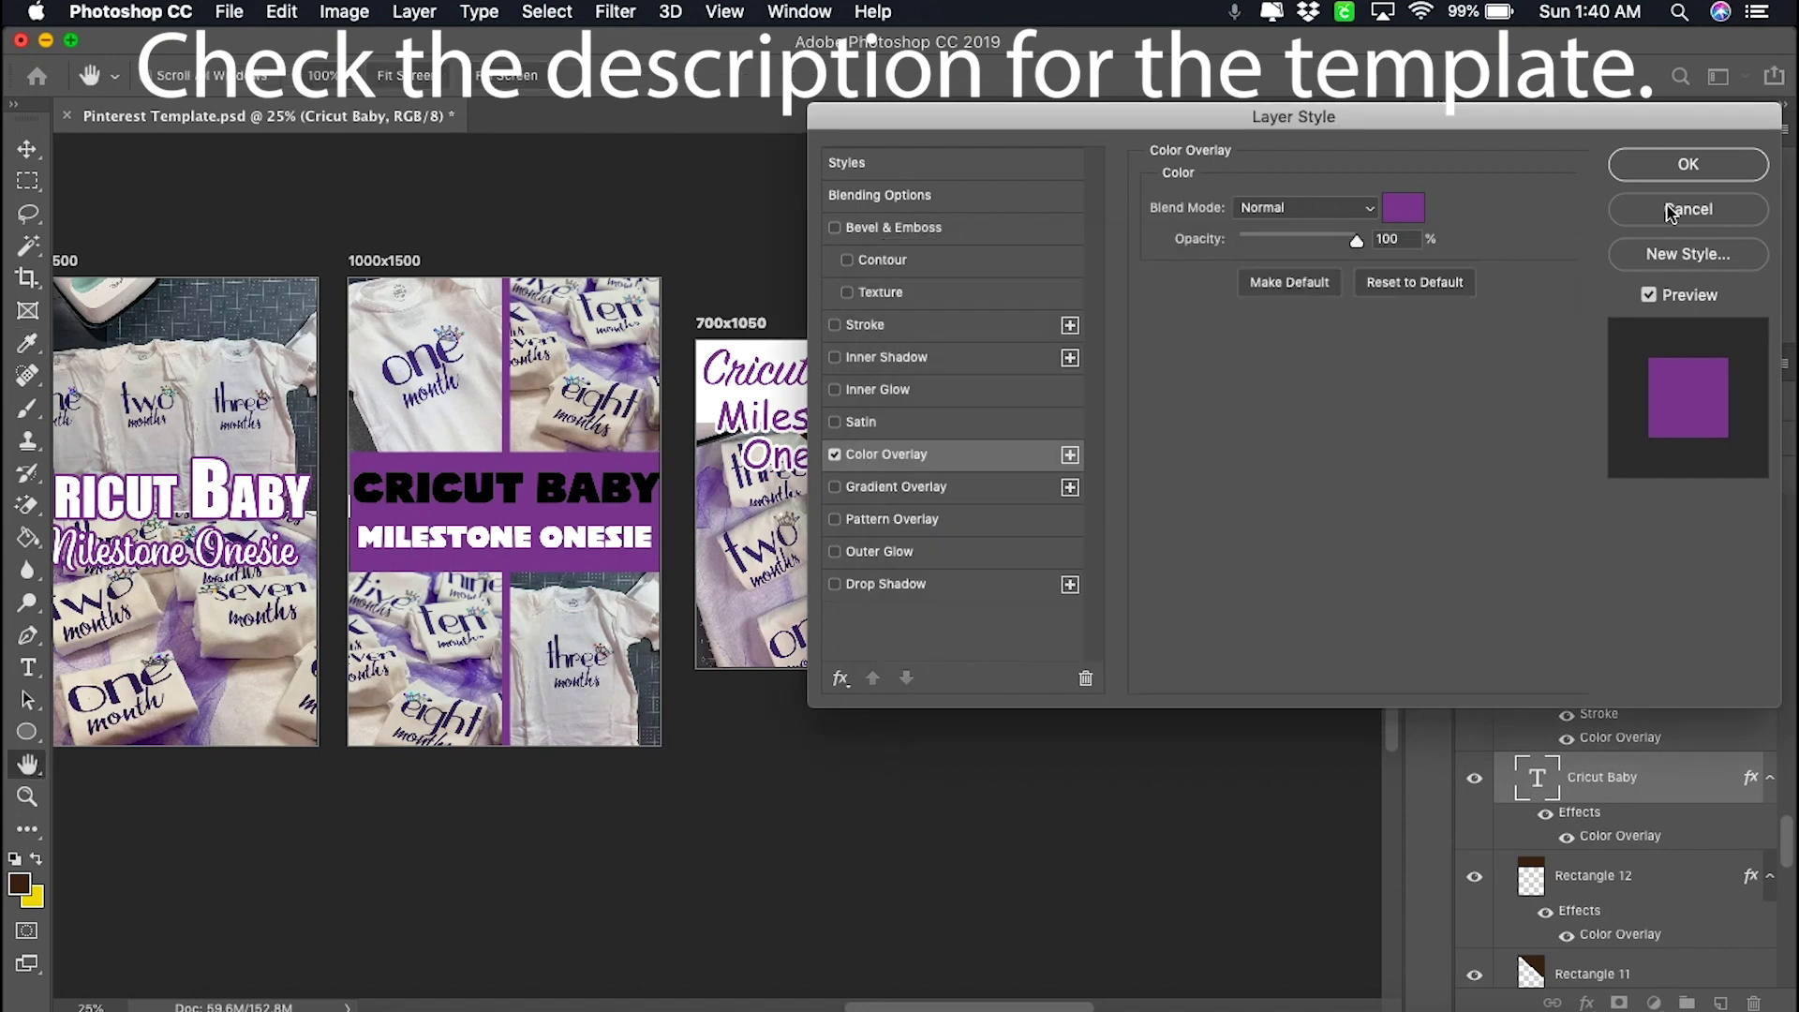
{"action": "left_click", "coordinate": [1689, 165]}
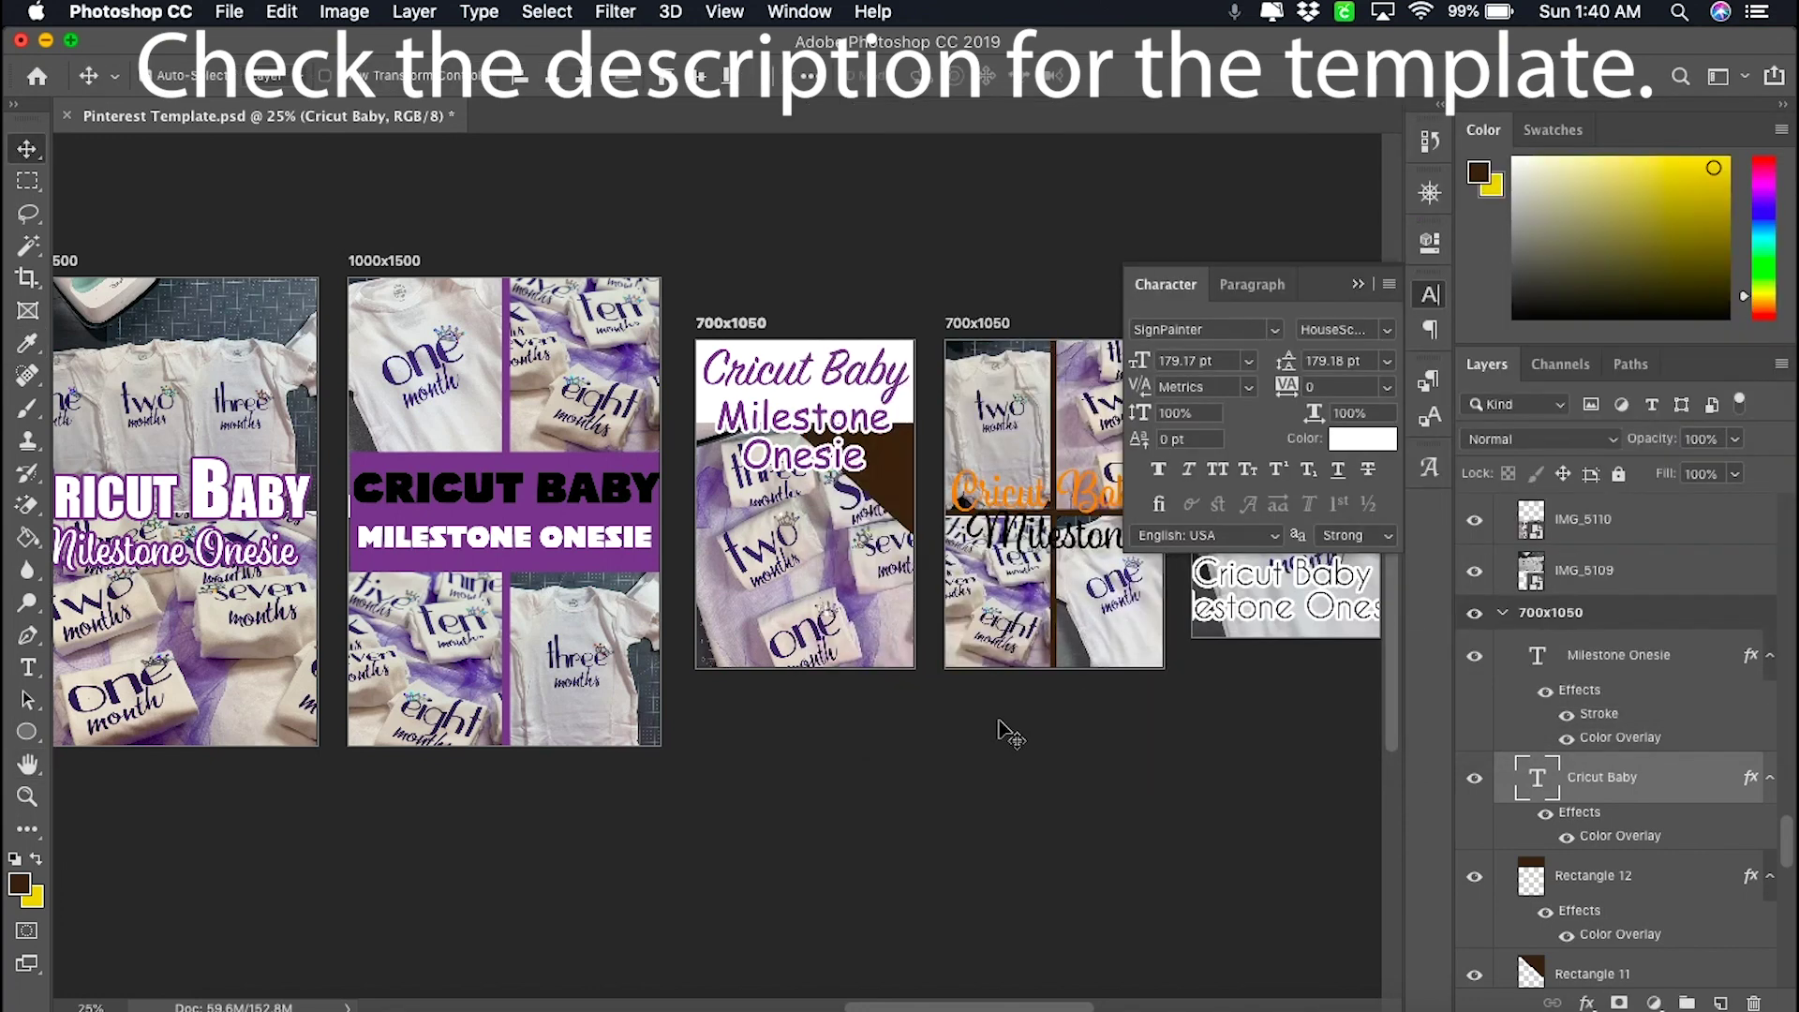
- Change the Cricut Baby title's color overlay in the second 700x1050 artboard to white ffffff
{"action": "scroll", "coordinate": [1004, 735], "scroll_direction": "right", "scroll_amount": 6}
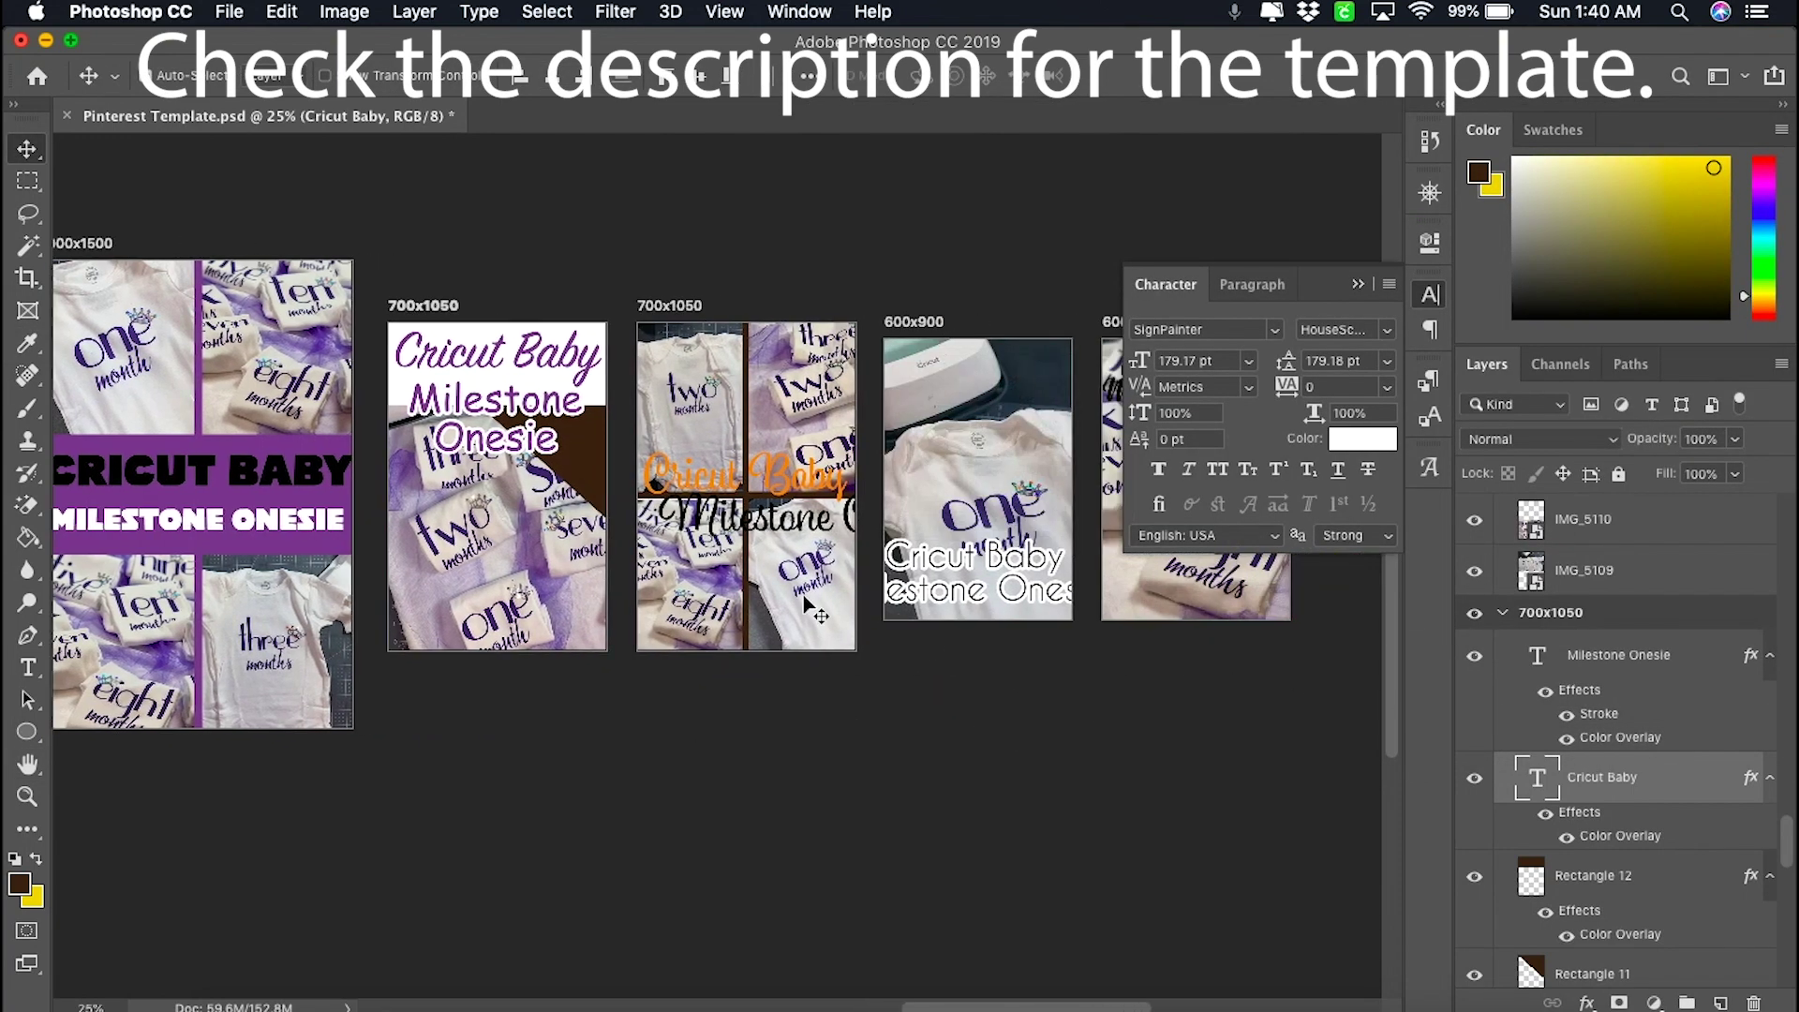
{"action": "left_click", "coordinate": [820, 497]}
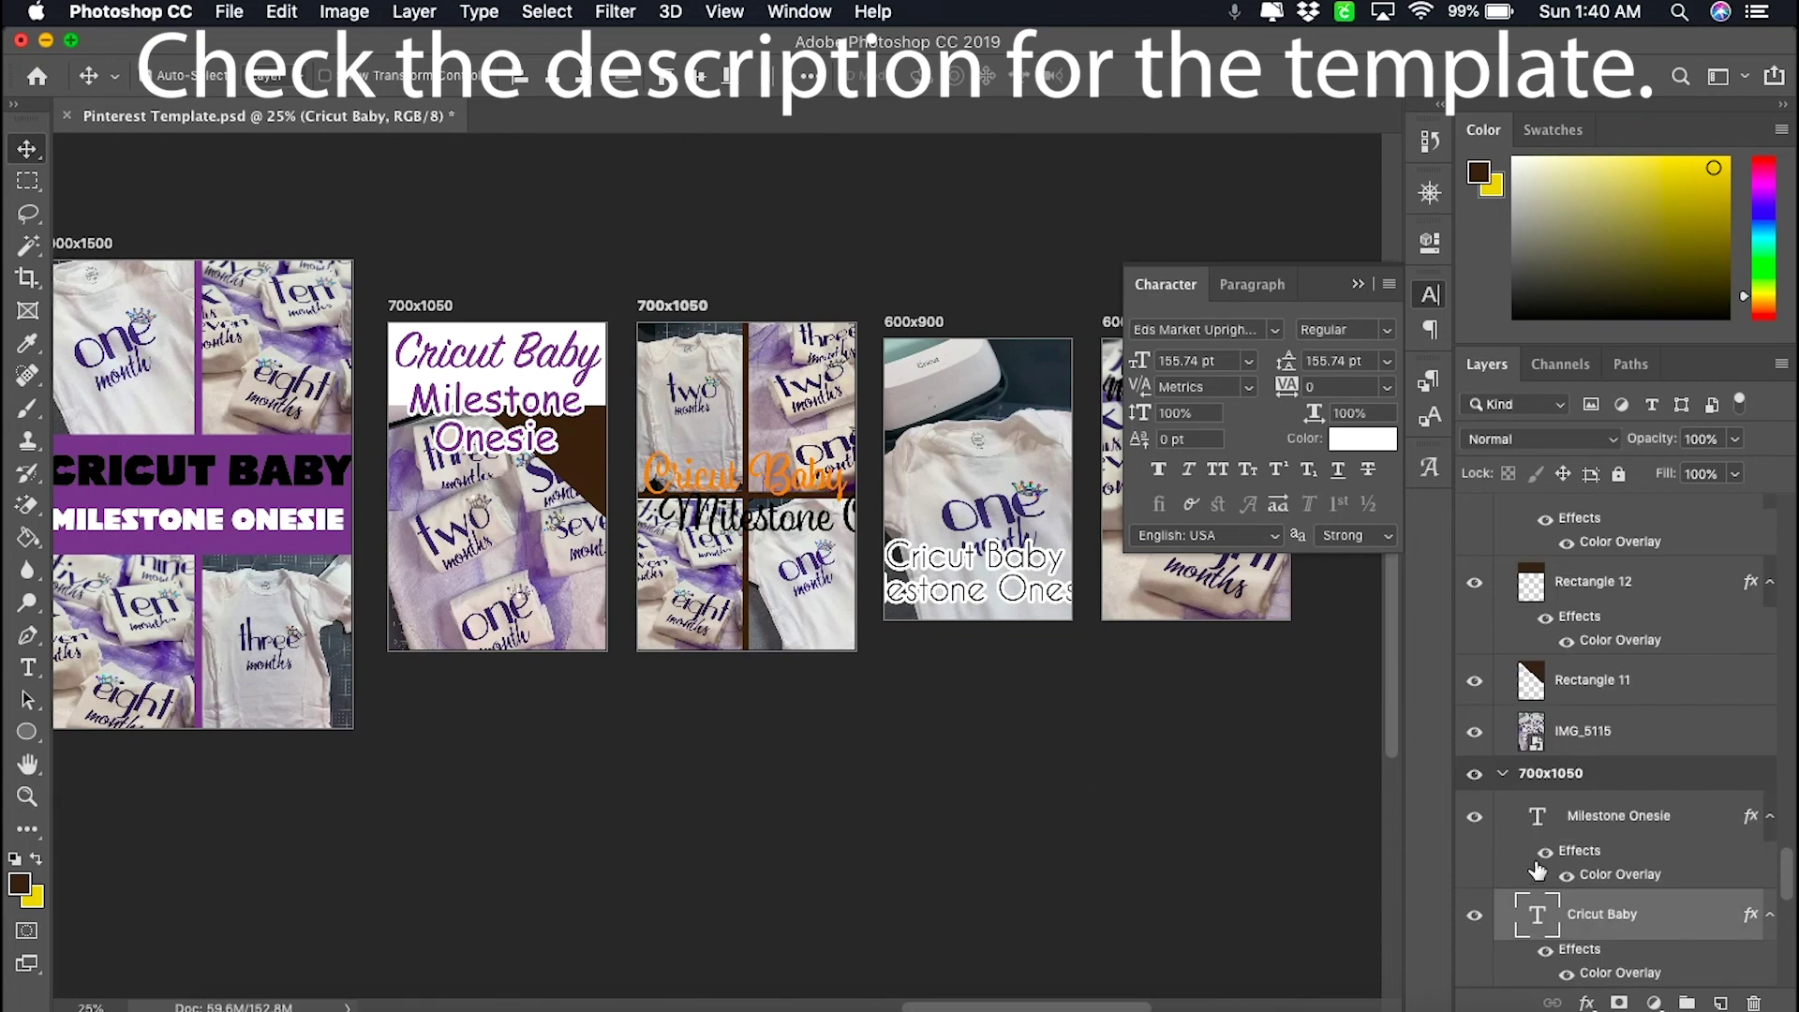
{"action": "scroll", "coordinate": [1694, 910], "scroll_direction": "down", "scroll_amount": 1}
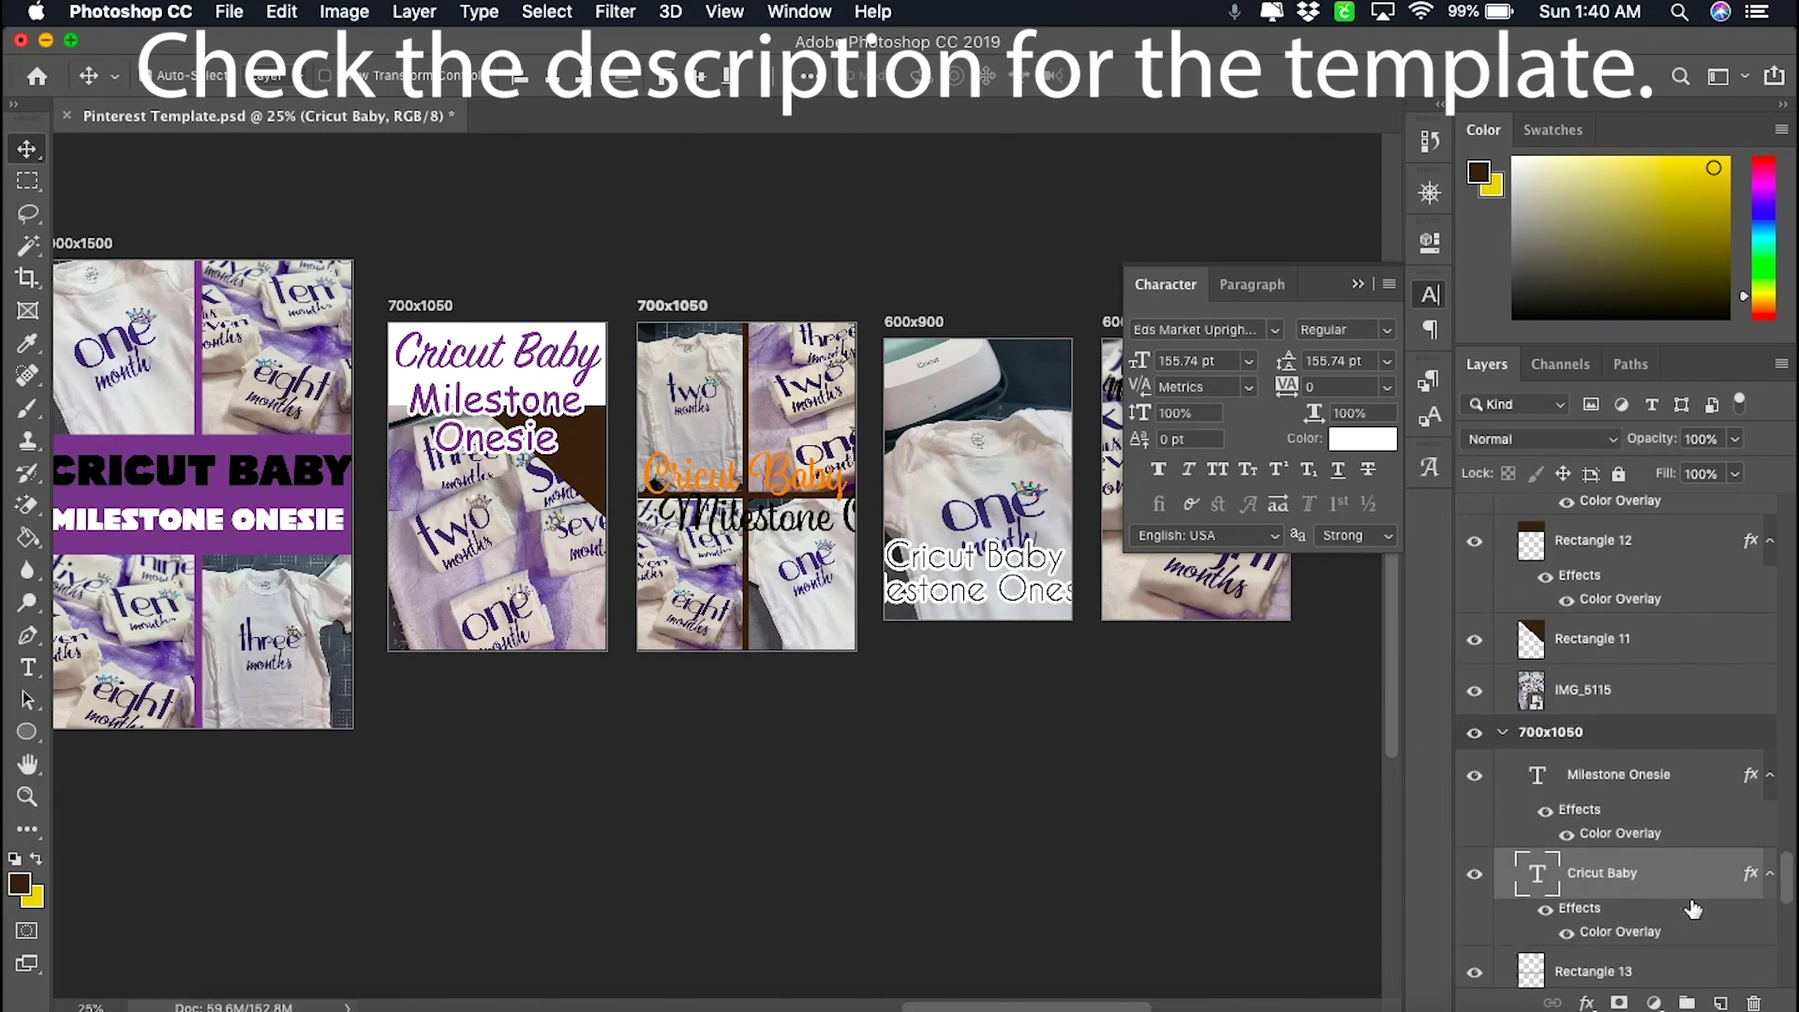
{"action": "double_click", "coordinate": [1624, 932]}
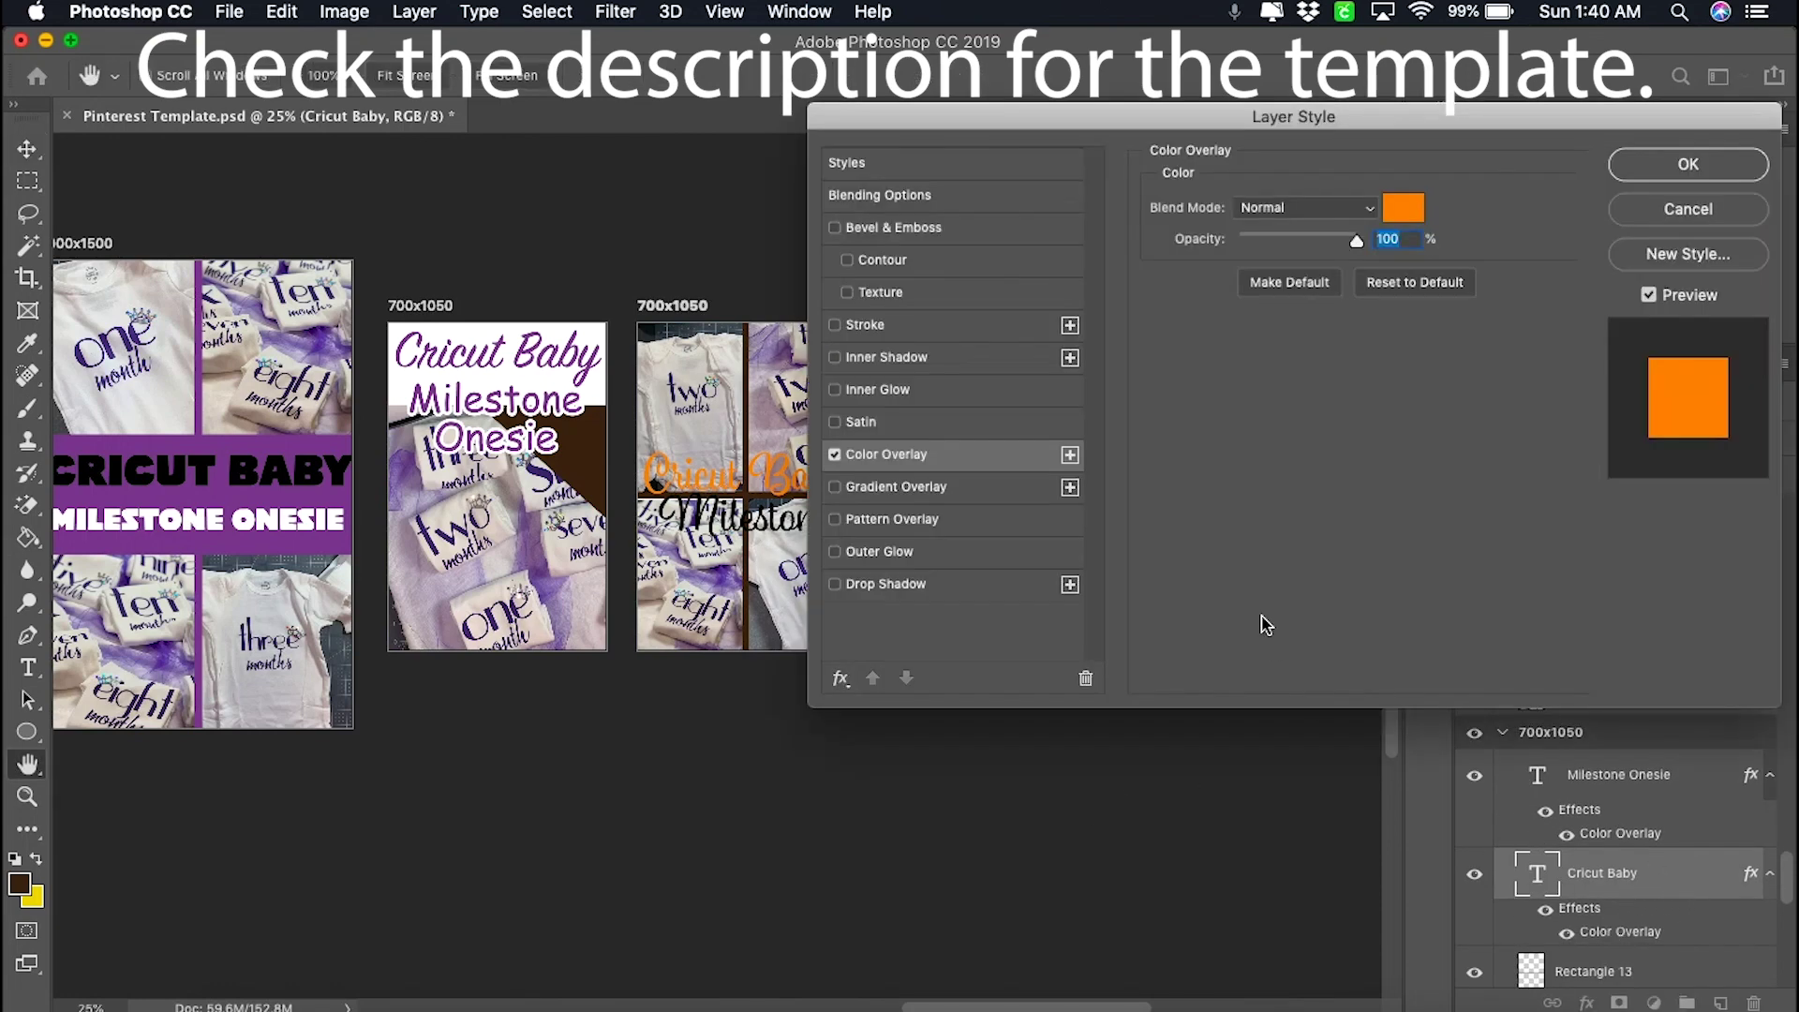
{"action": "left_click", "coordinate": [1404, 208]}
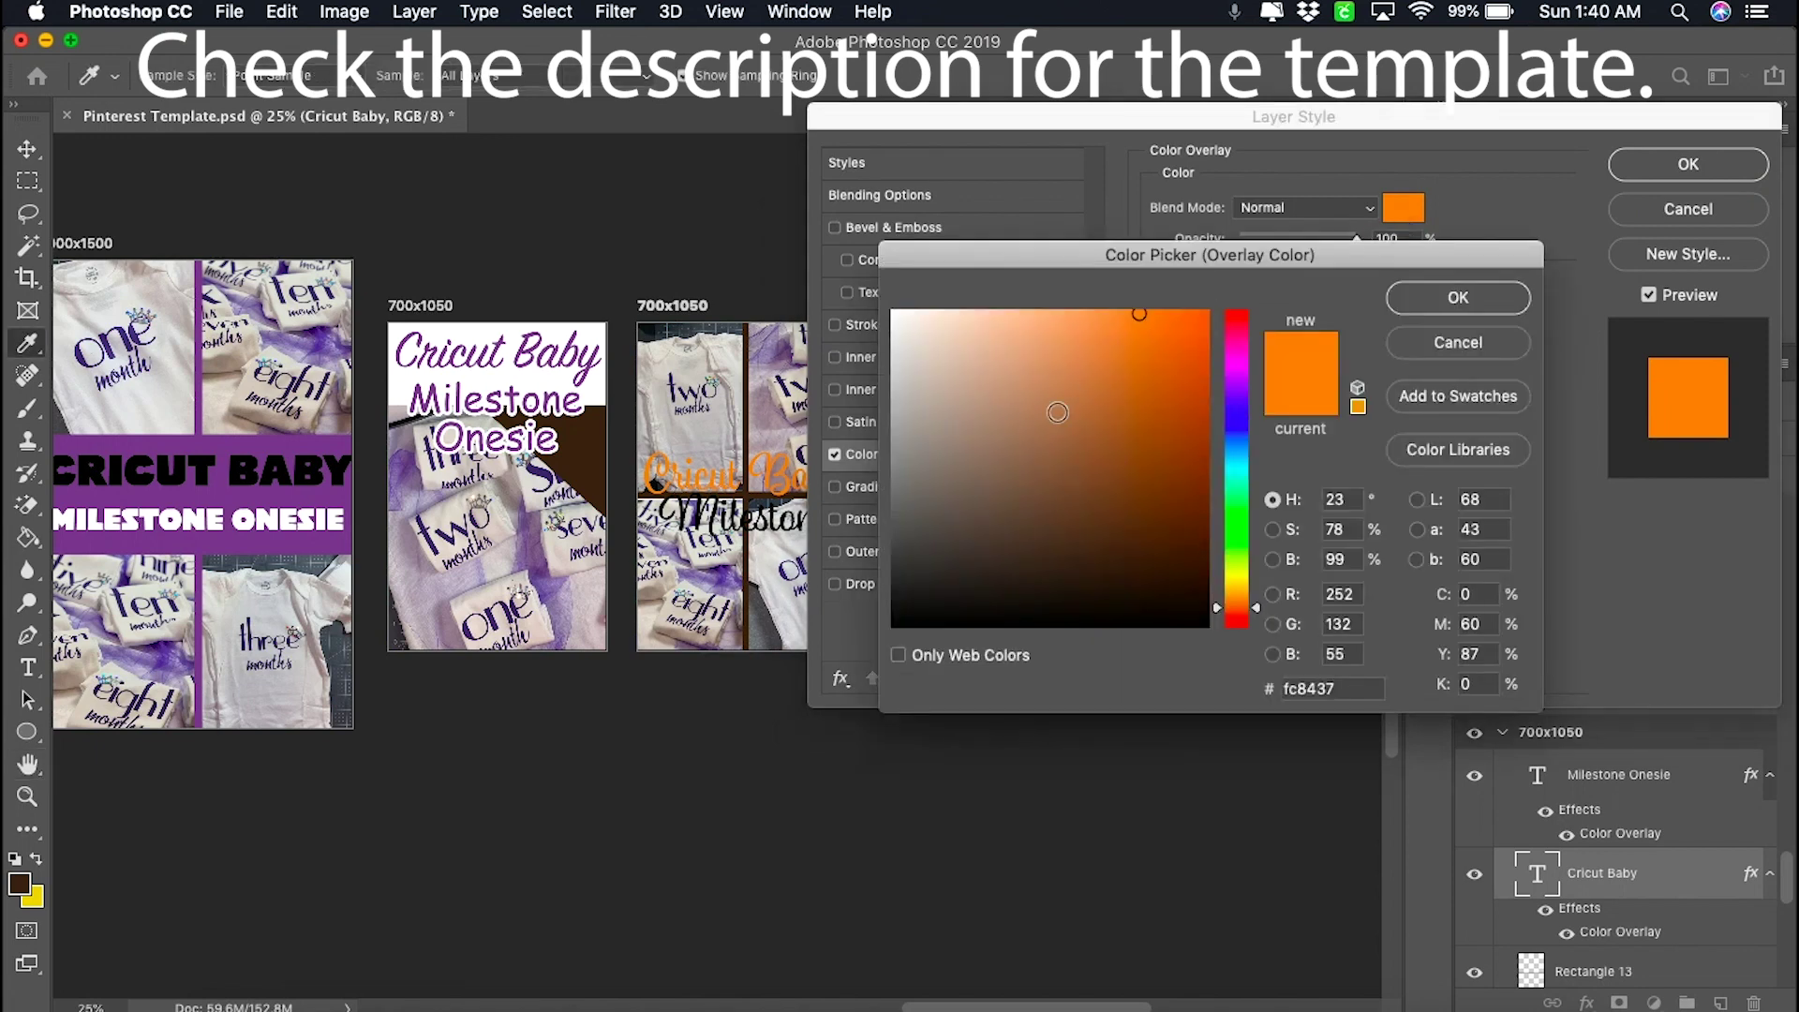
{"action": "left_click_drag", "start_coordinate": [904, 322], "coordinate": [875, 288]}
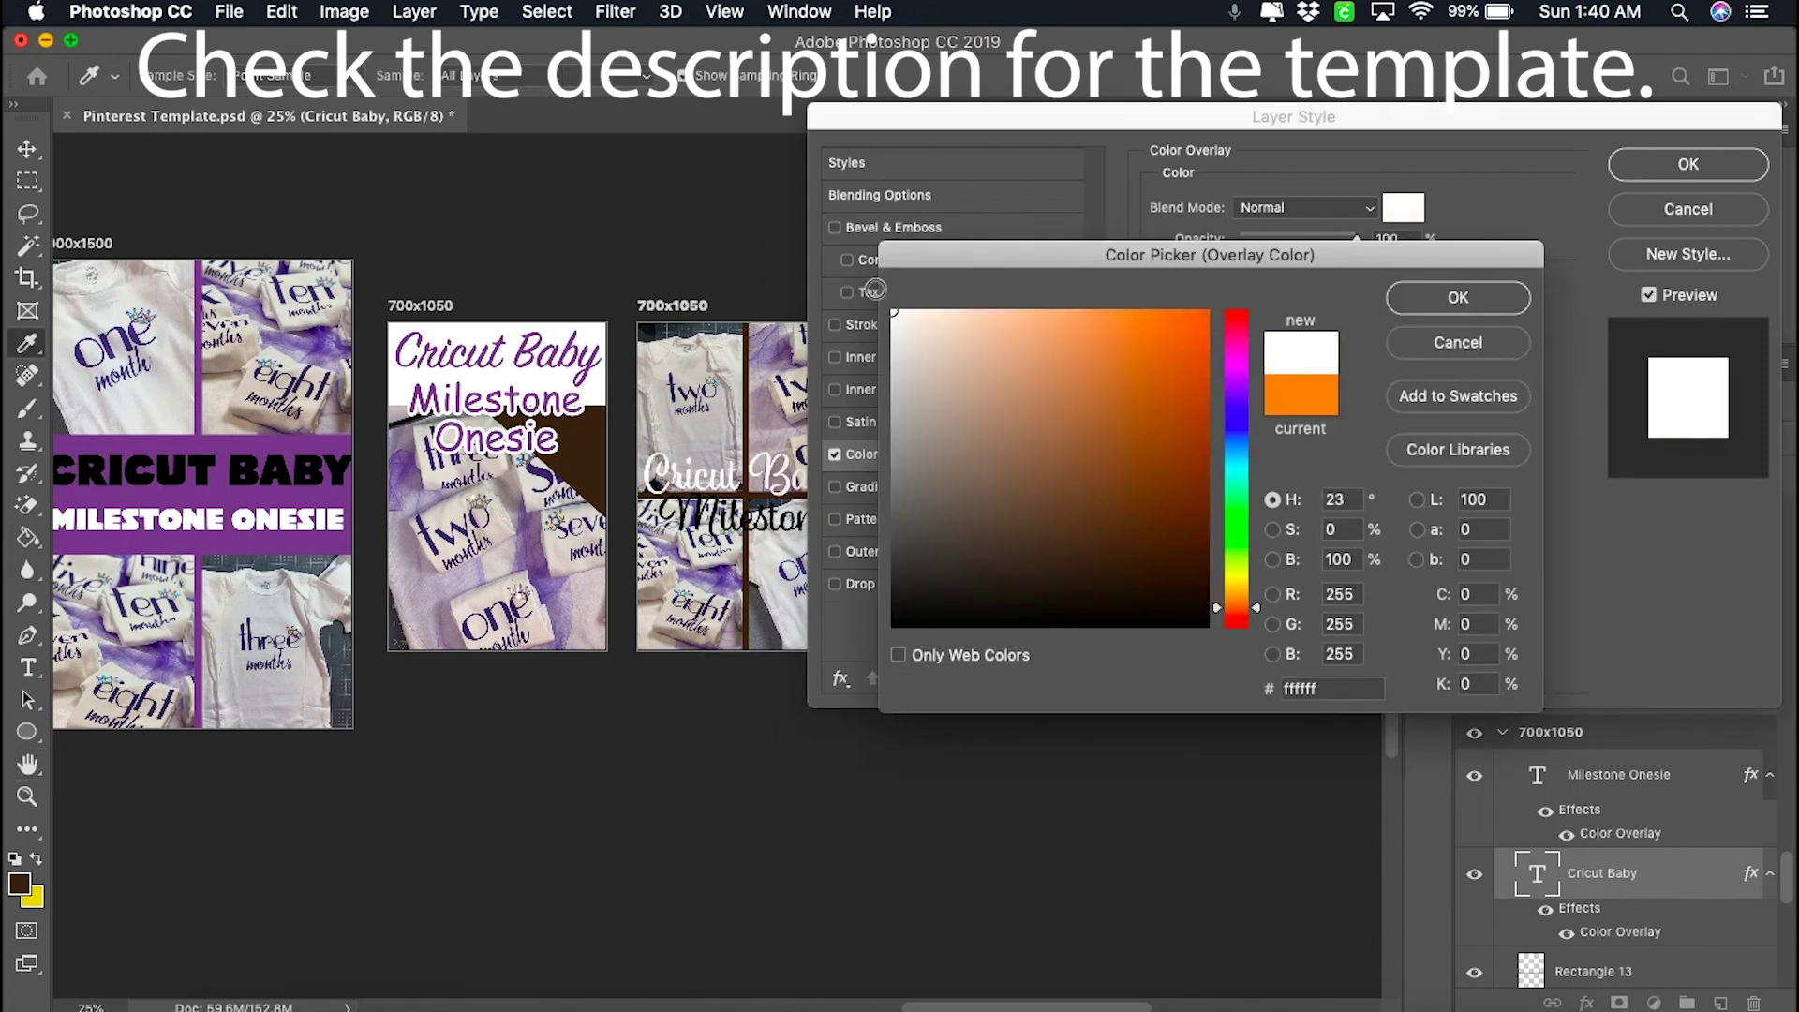
{"action": "left_click", "coordinate": [1490, 298]}
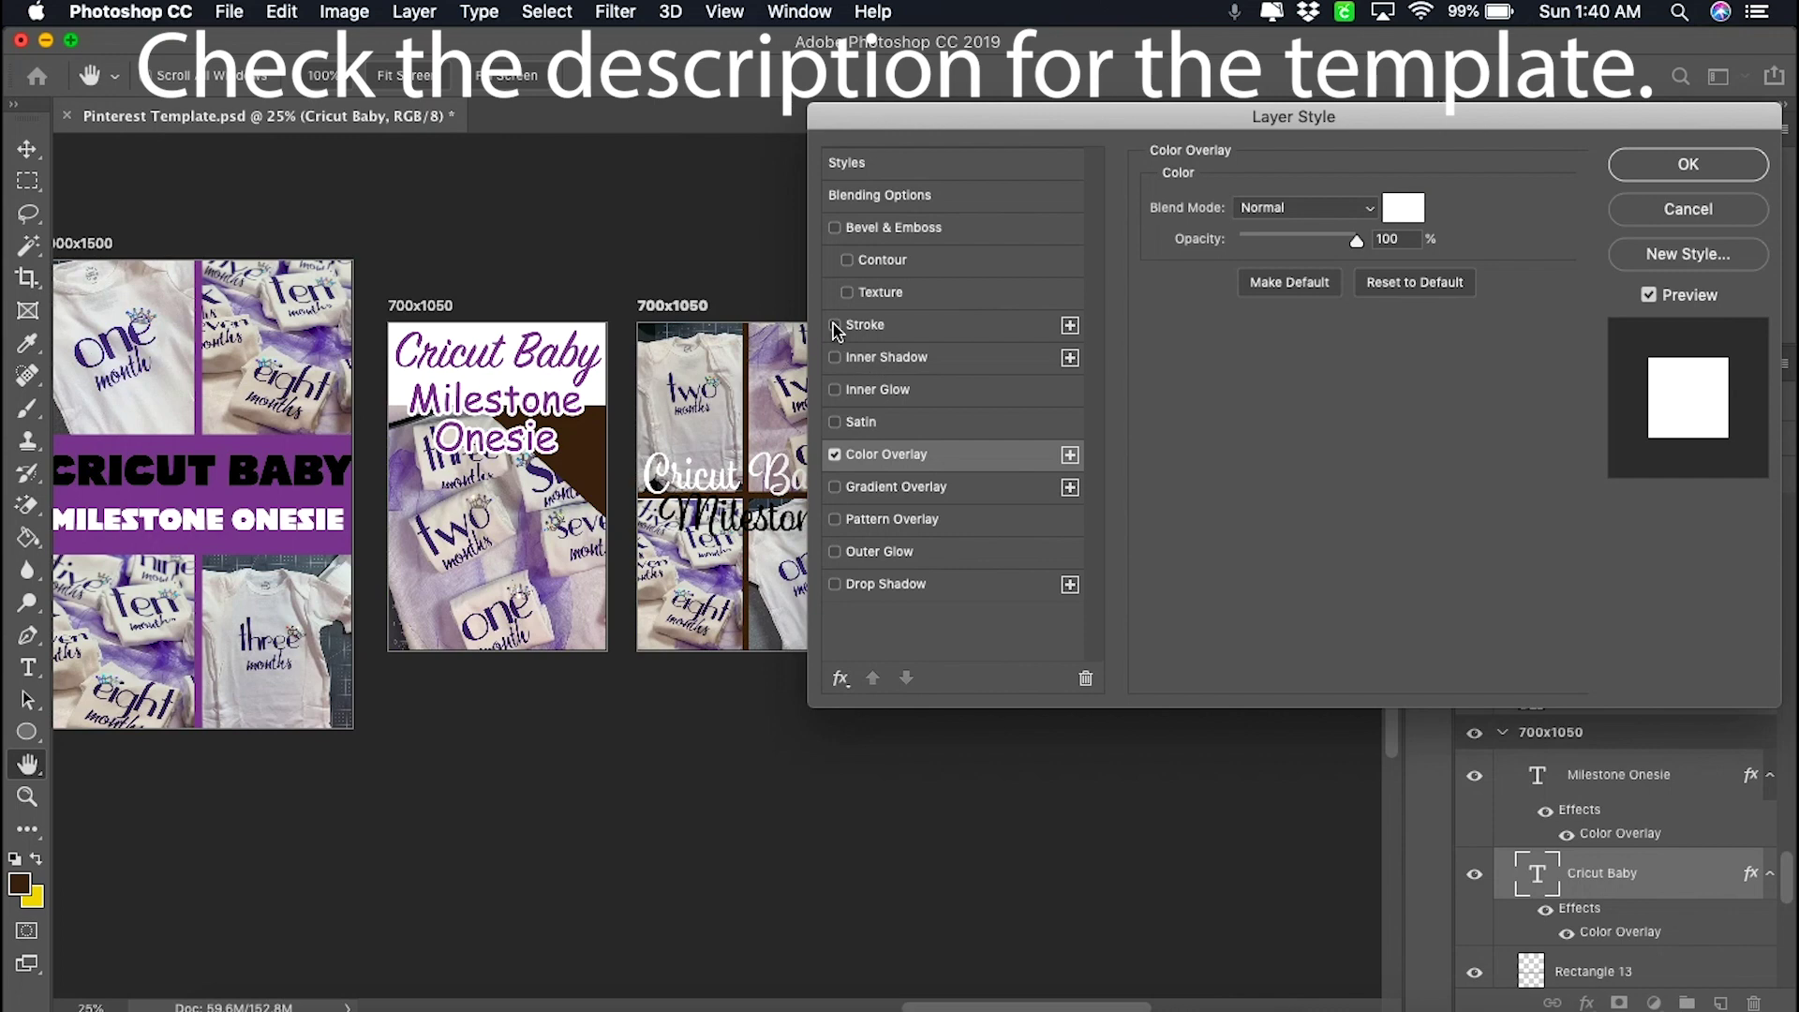
- Add a 10 px outside stroke in purple 71418a, sampled from the 1000x1500 artboard's band, to the second 700x1050 artboard's Cricut Baby title
{"action": "left_click", "coordinate": [835, 326]}
{"action": "left_click", "coordinate": [974, 328]}
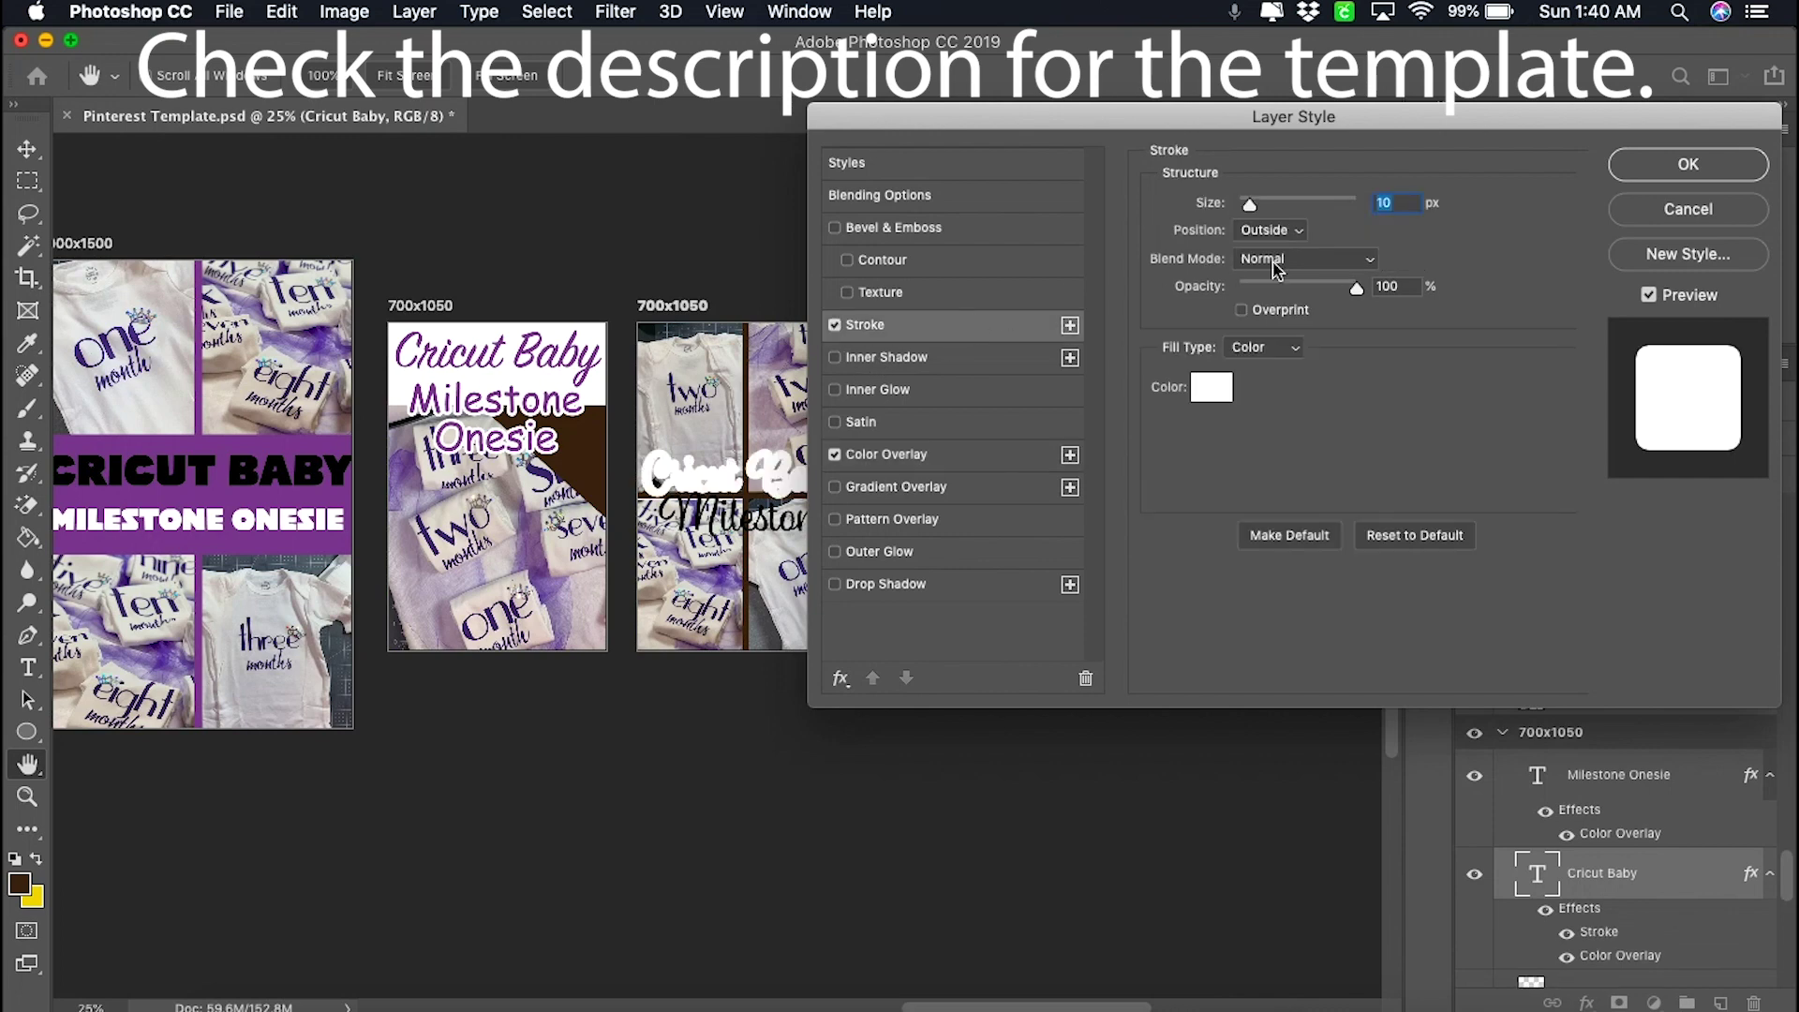
{"action": "left_click", "coordinate": [1227, 391]}
{"action": "left_click", "coordinate": [334, 486]}
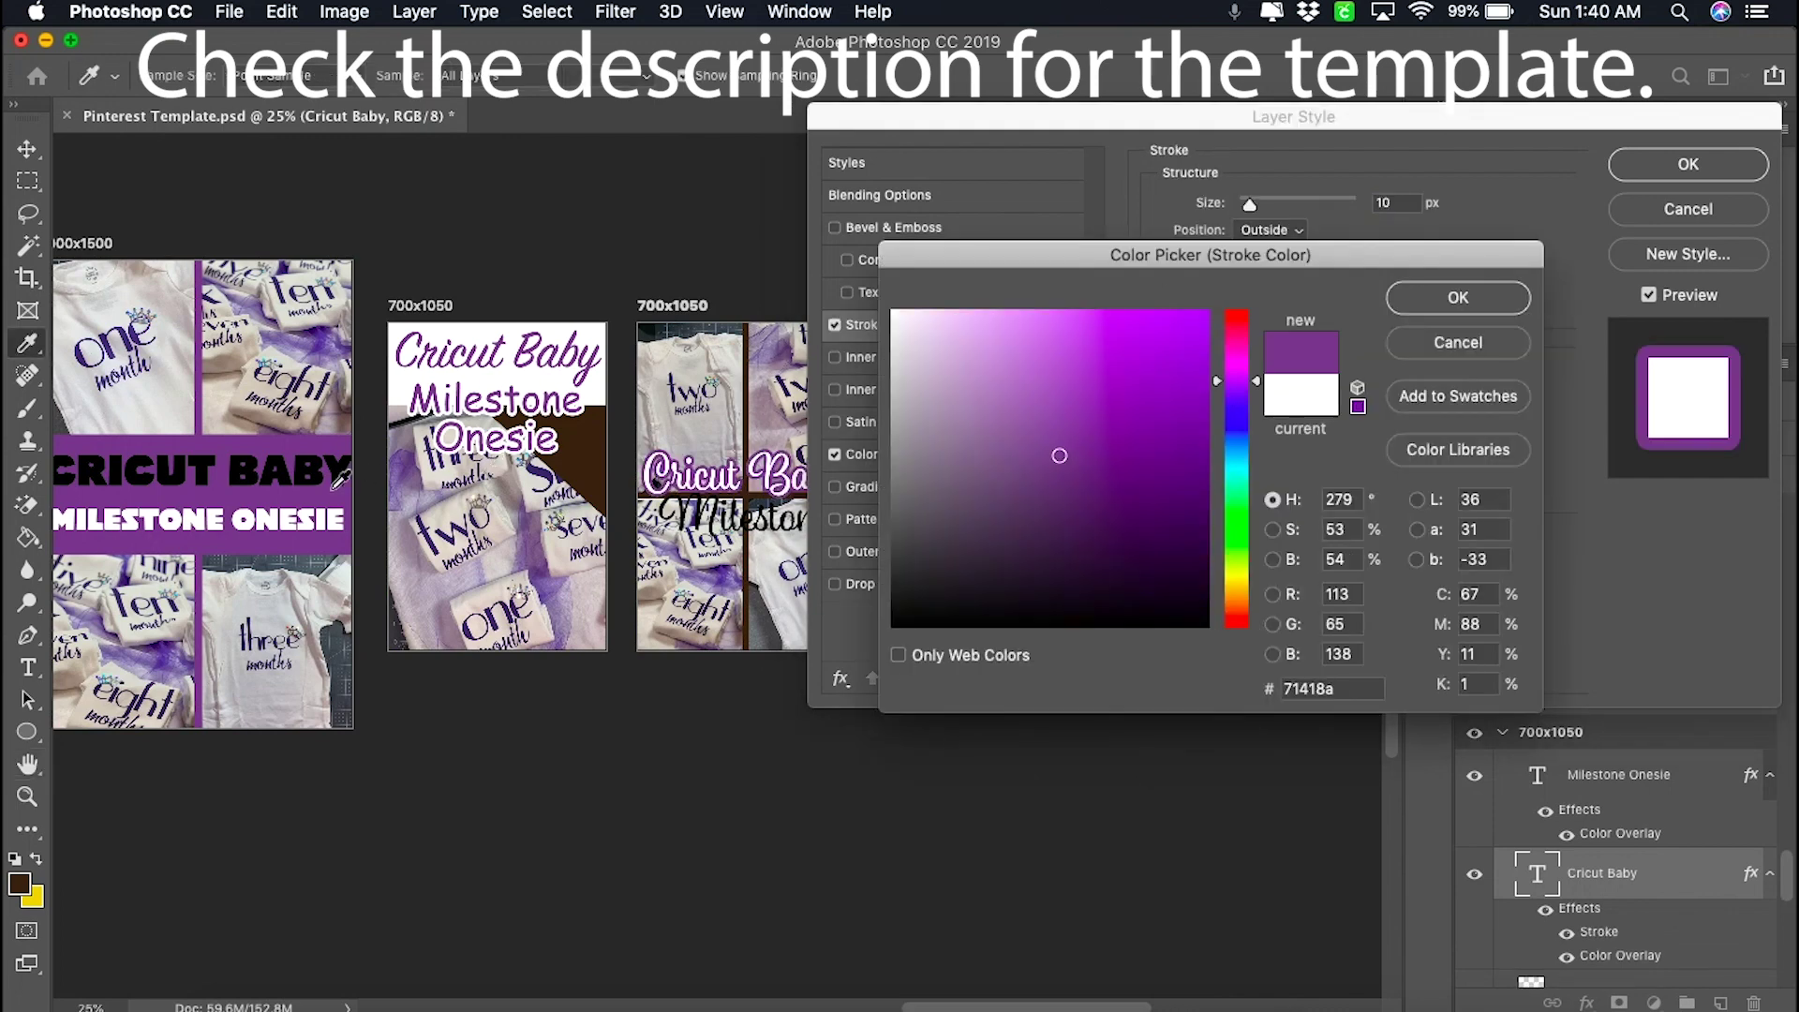
{"action": "left_click", "coordinate": [1490, 298]}
{"action": "left_click", "coordinate": [1688, 164]}
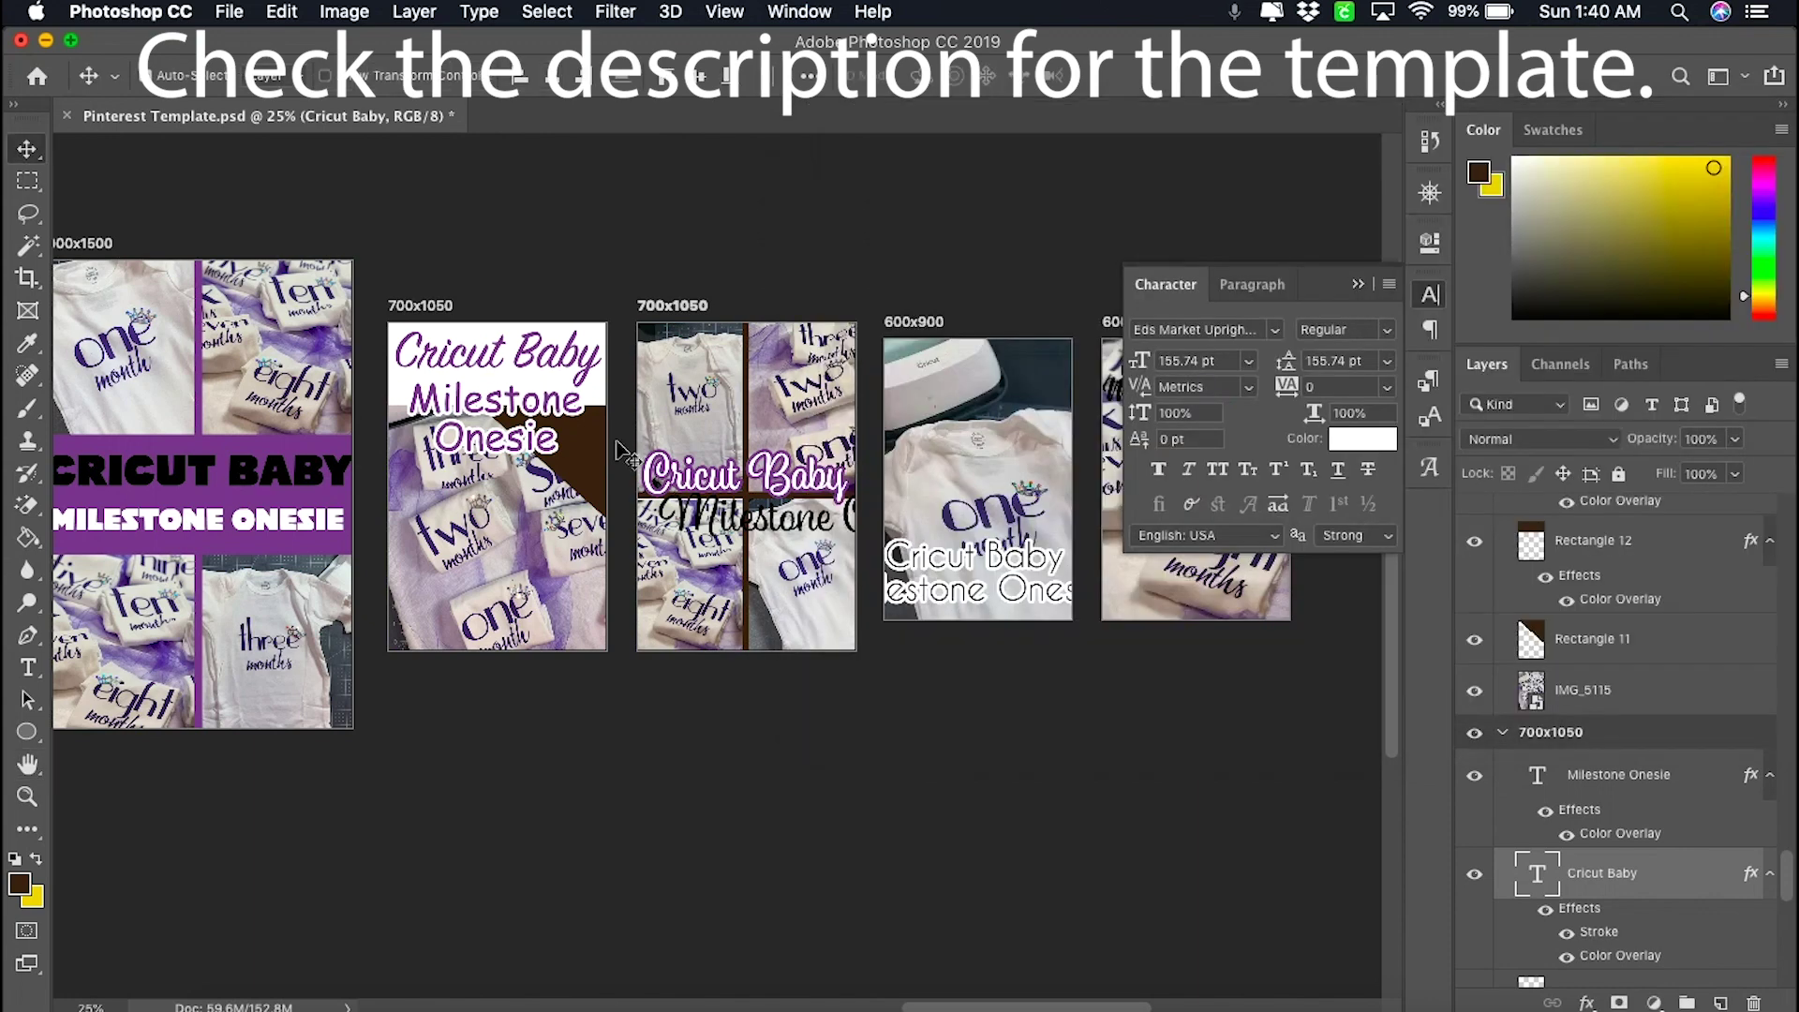
- Add a purple 71418a color overlay, sampled from the 1000x1500 artboard's band, to the brown corner shape Rectangle 11 in the first 700x1050 artboard
{"action": "left_click", "coordinate": [600, 473]}
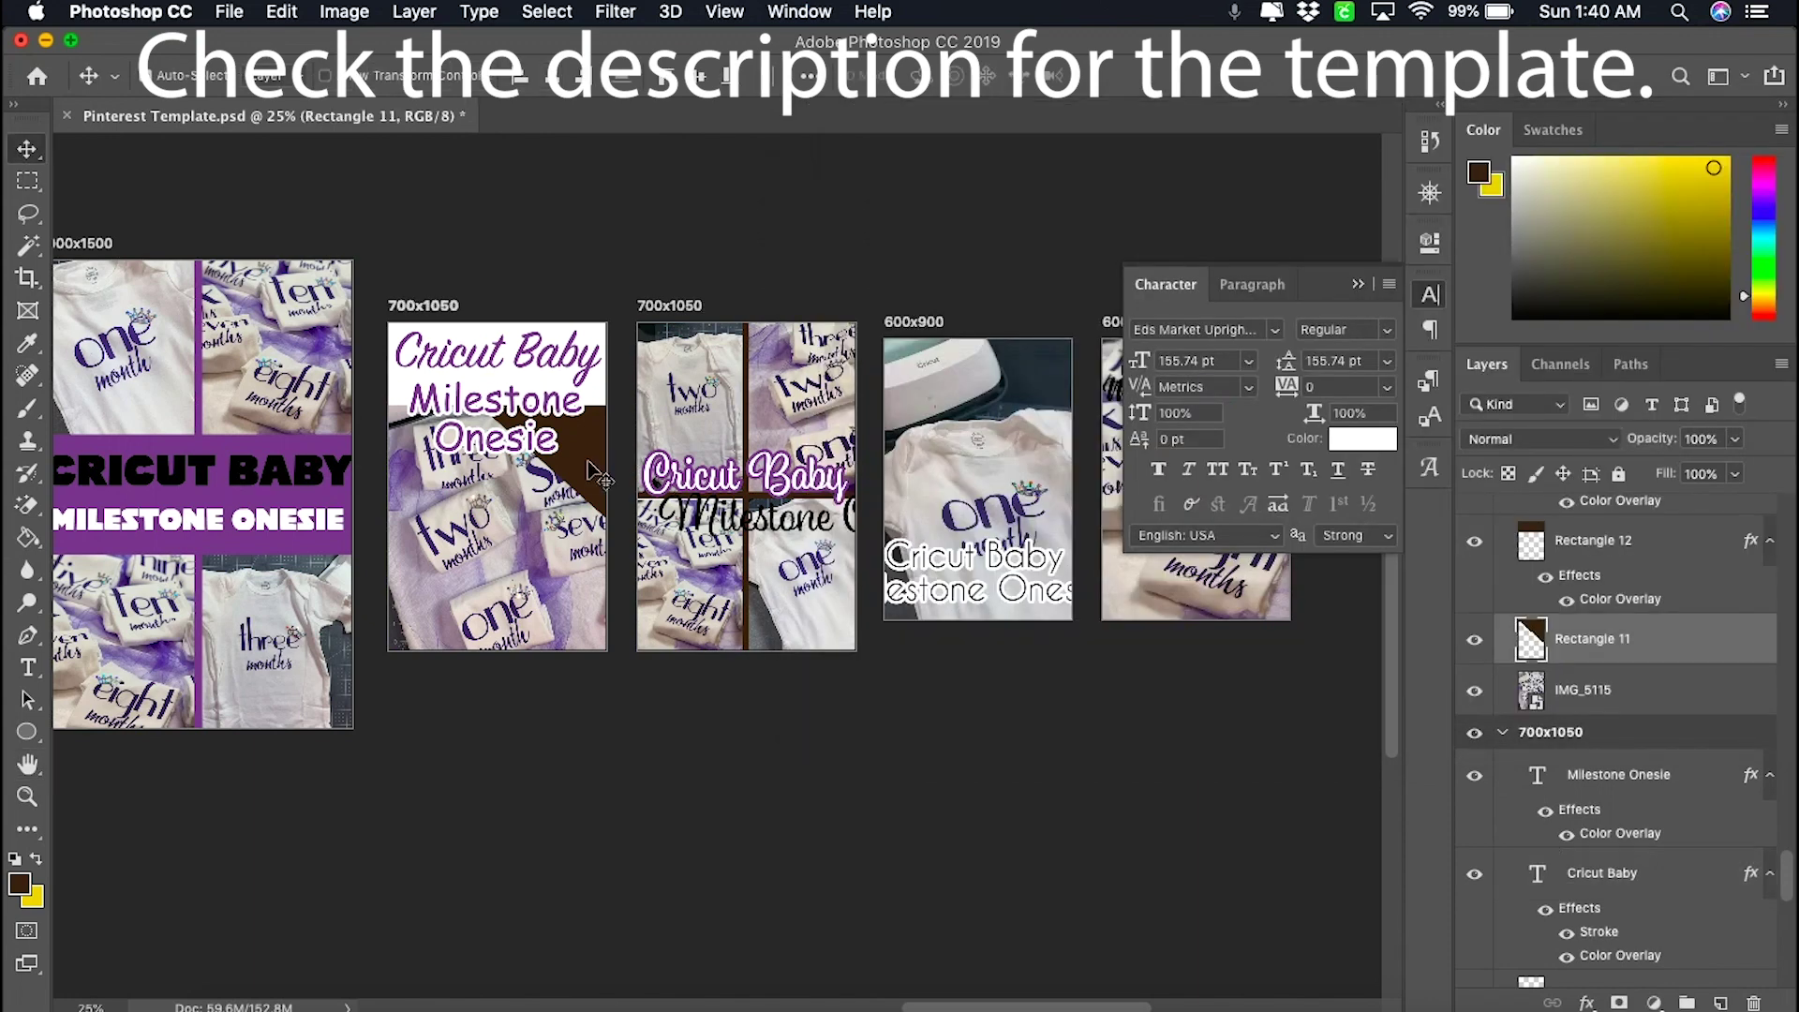
{"action": "double_click", "coordinate": [1676, 656]}
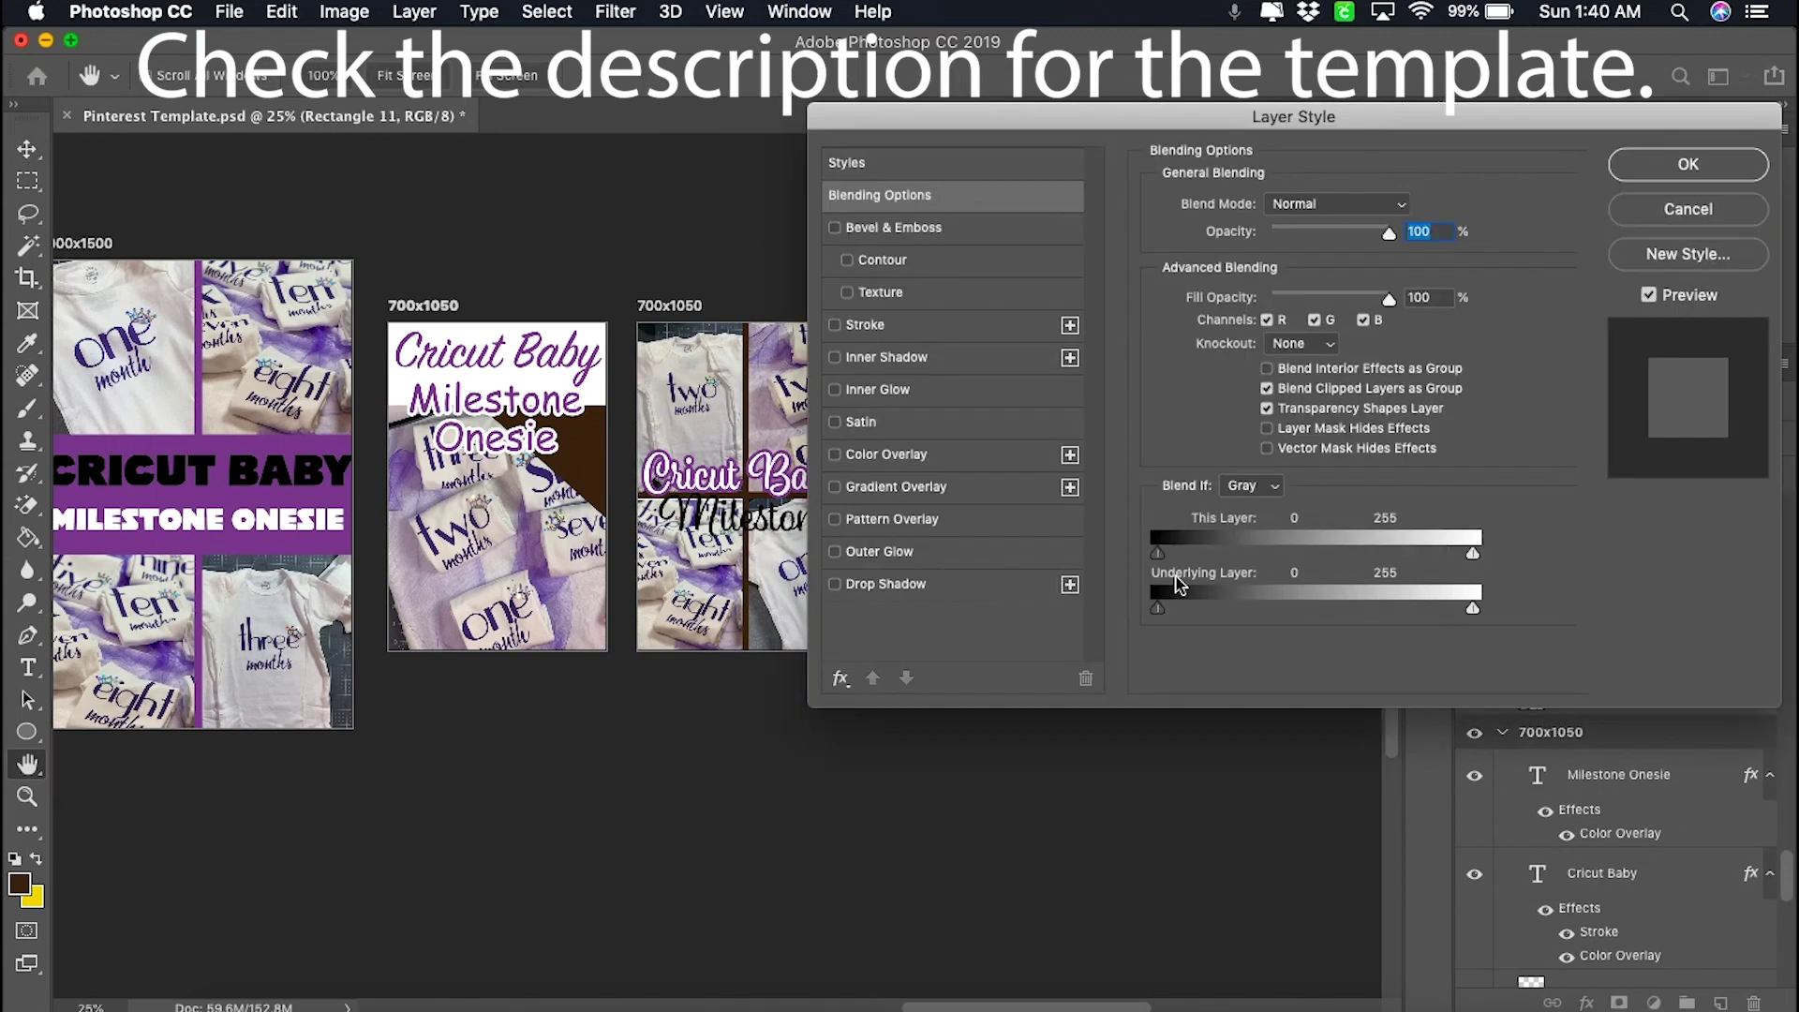
{"action": "left_click", "coordinate": [958, 456]}
{"action": "left_click", "coordinate": [1404, 214]}
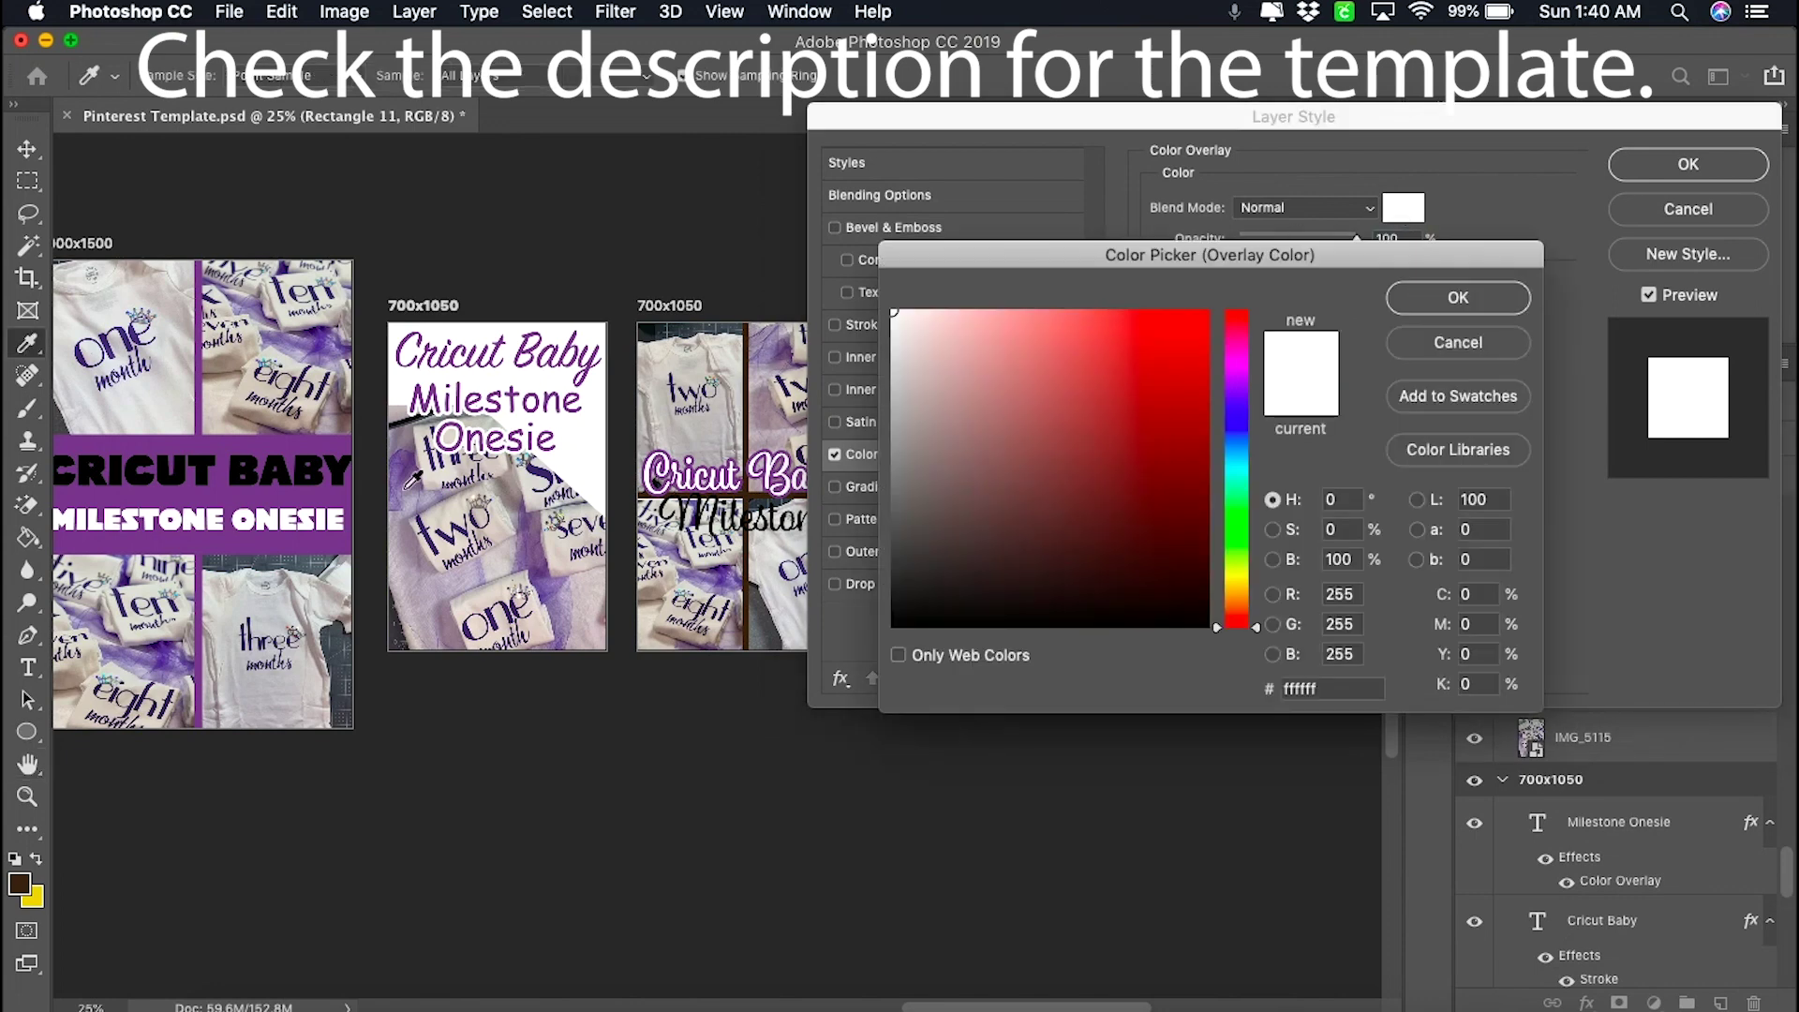
{"action": "left_click", "coordinate": [355, 489]}
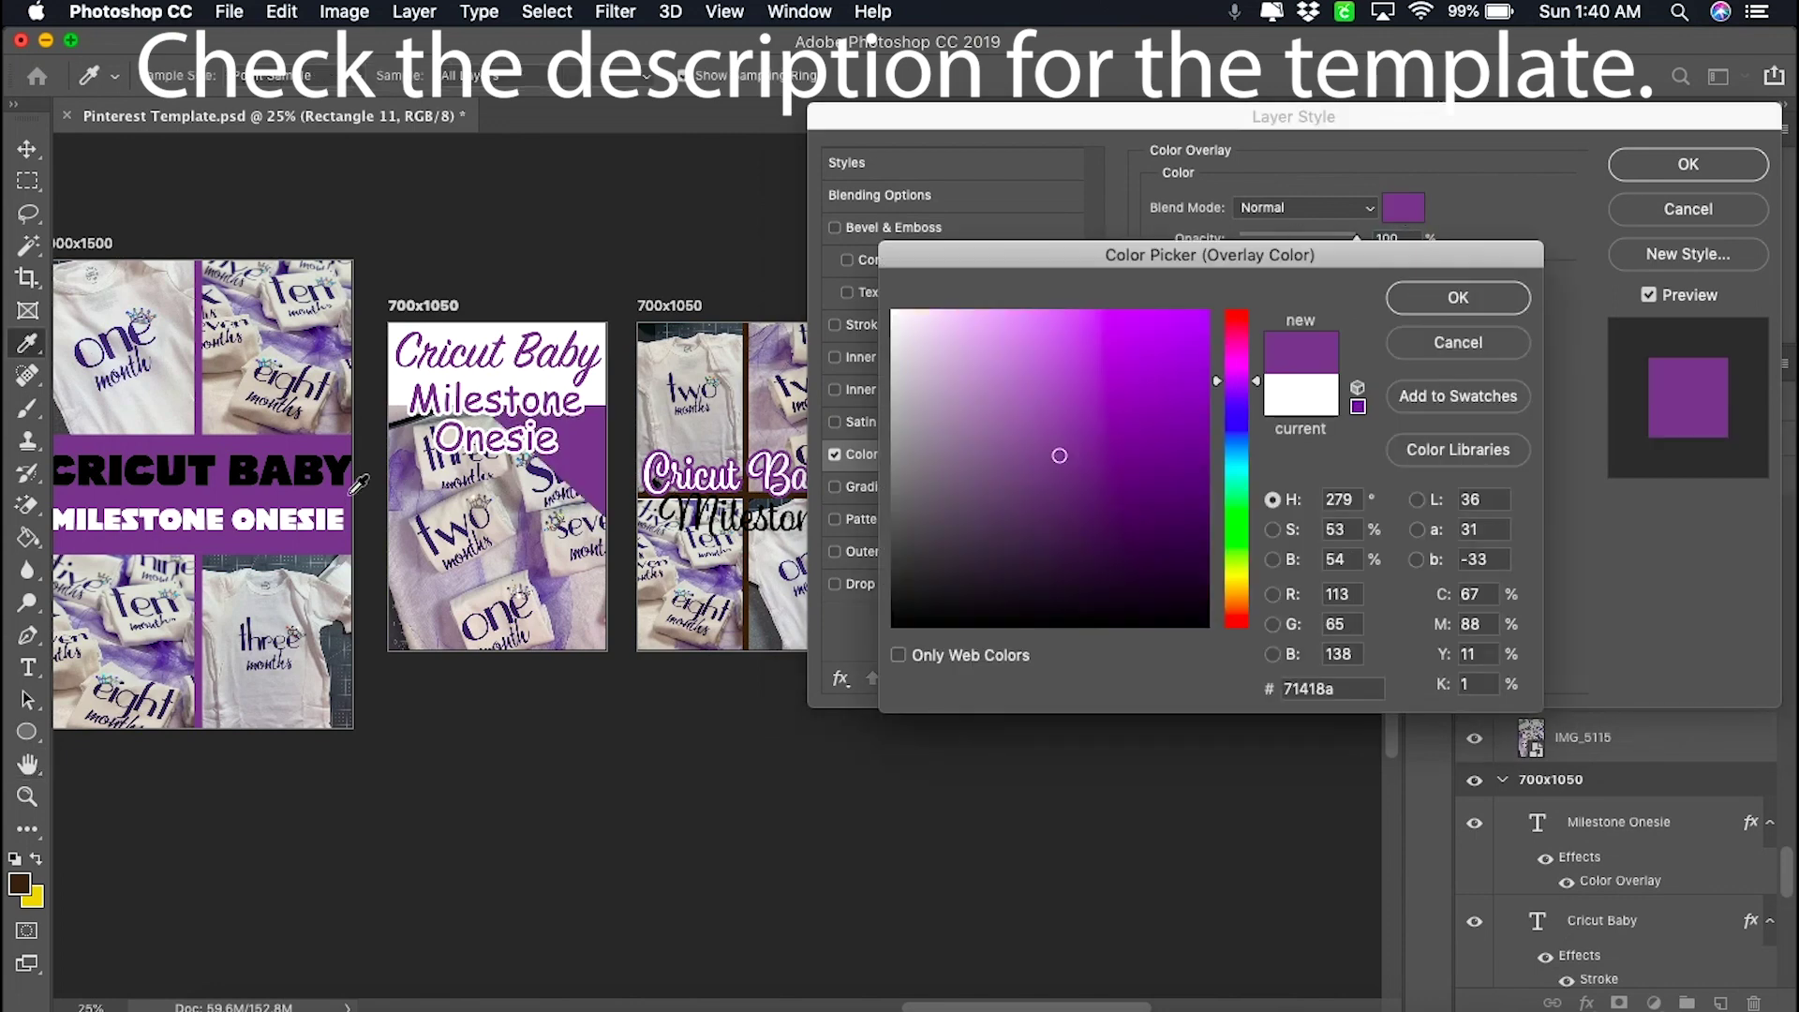
{"action": "left_click", "coordinate": [1477, 300]}
{"action": "left_click", "coordinate": [1688, 164]}
- Break the first 600x900 artboard's title before Onesie onto a third line and move it up to the top of the photo
{"action": "scroll", "coordinate": [937, 548], "scroll_direction": "right", "scroll_amount": 5}
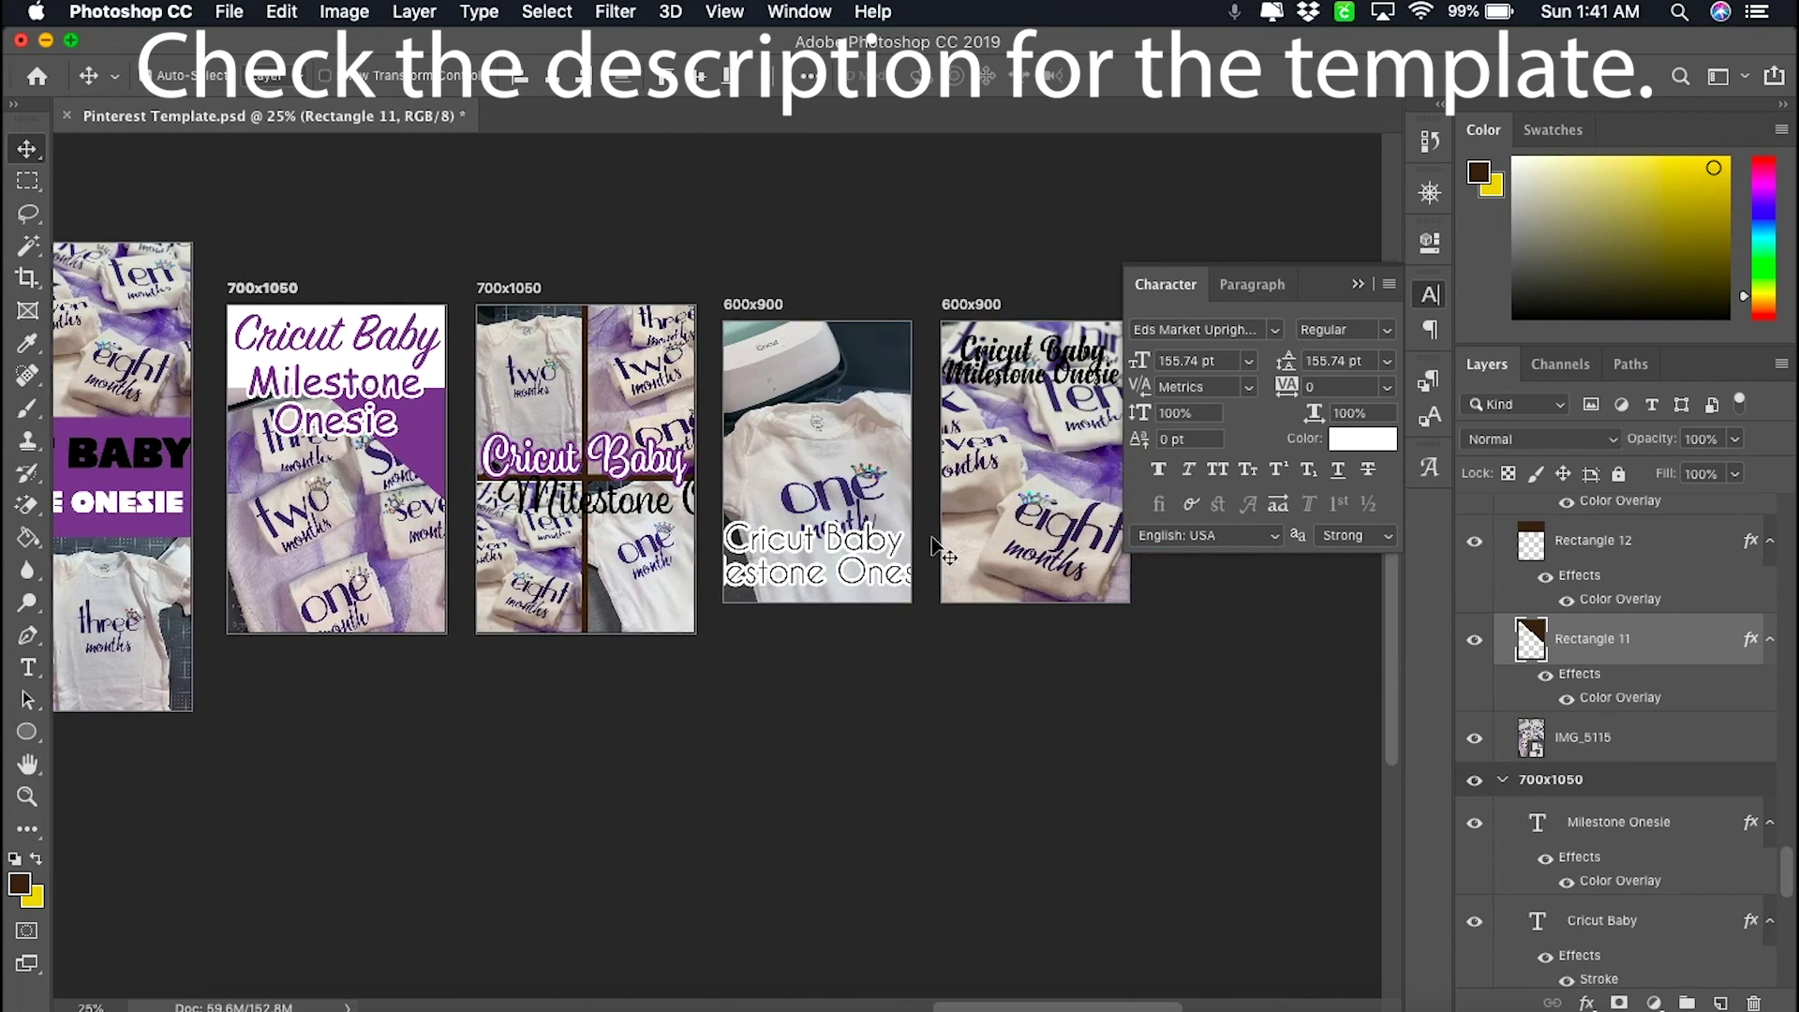
{"action": "double_click", "coordinate": [819, 558]}
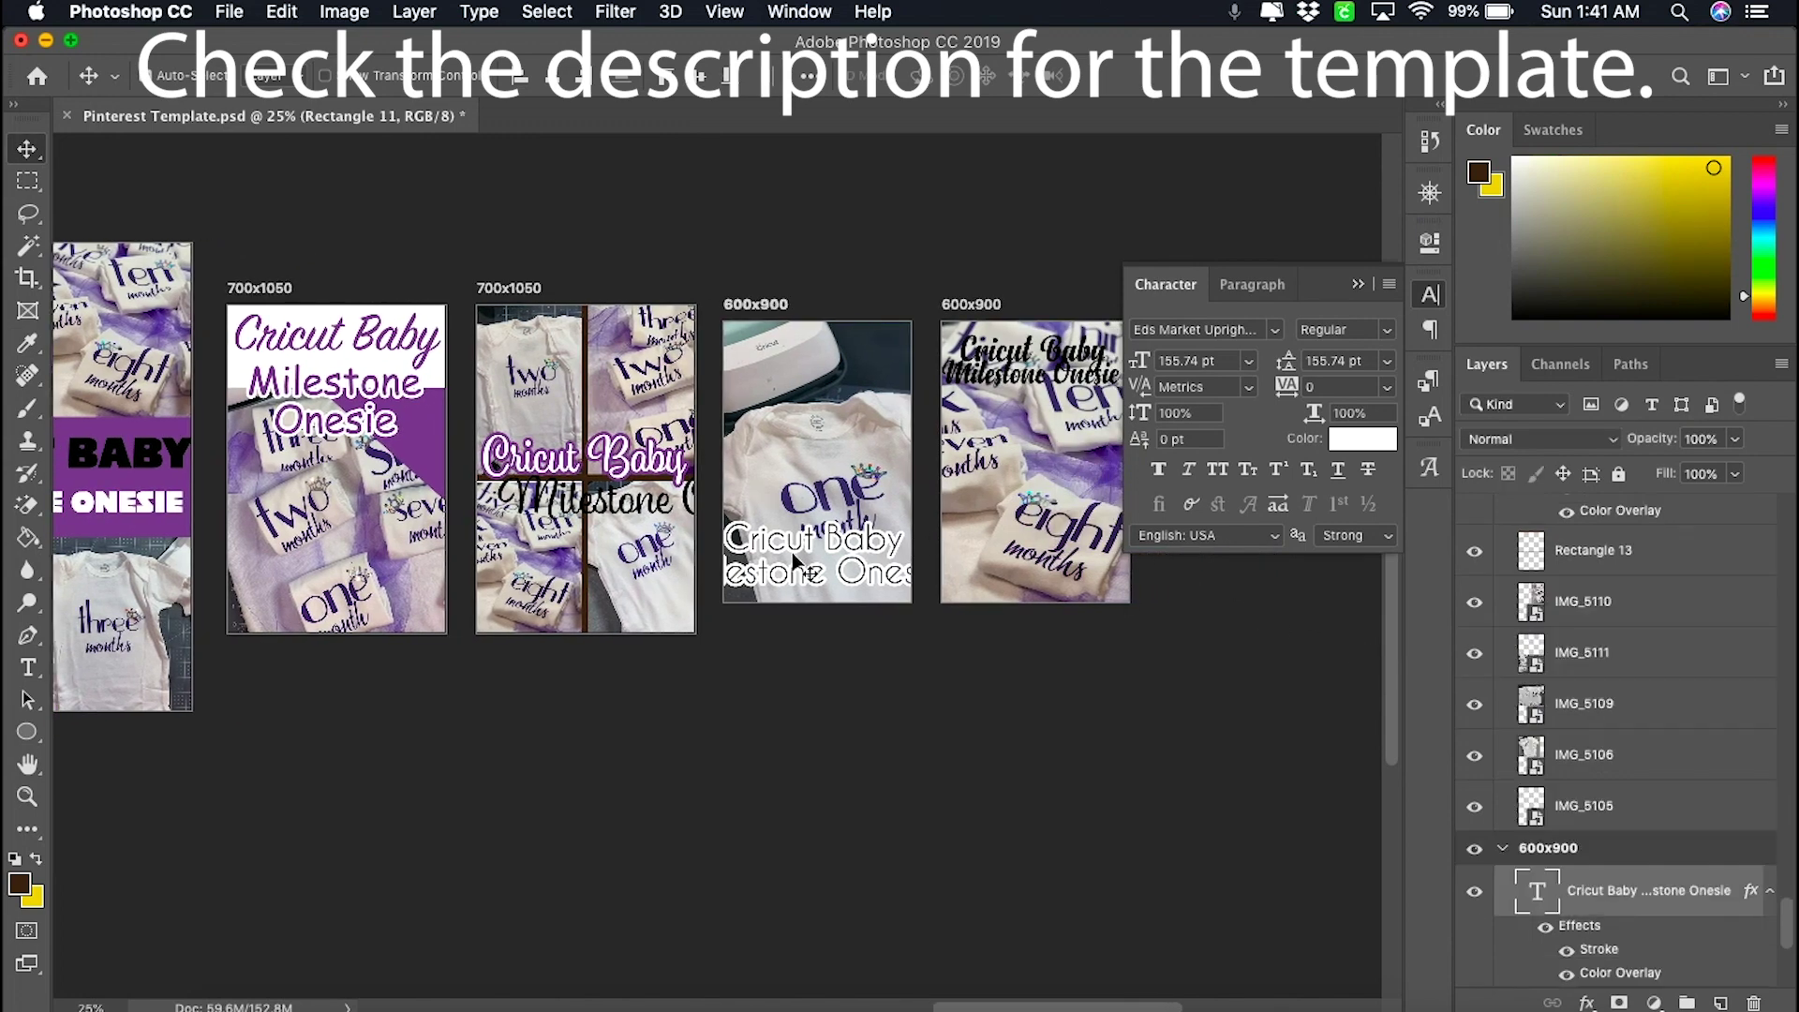
{"action": "left_click", "coordinate": [837, 574]}
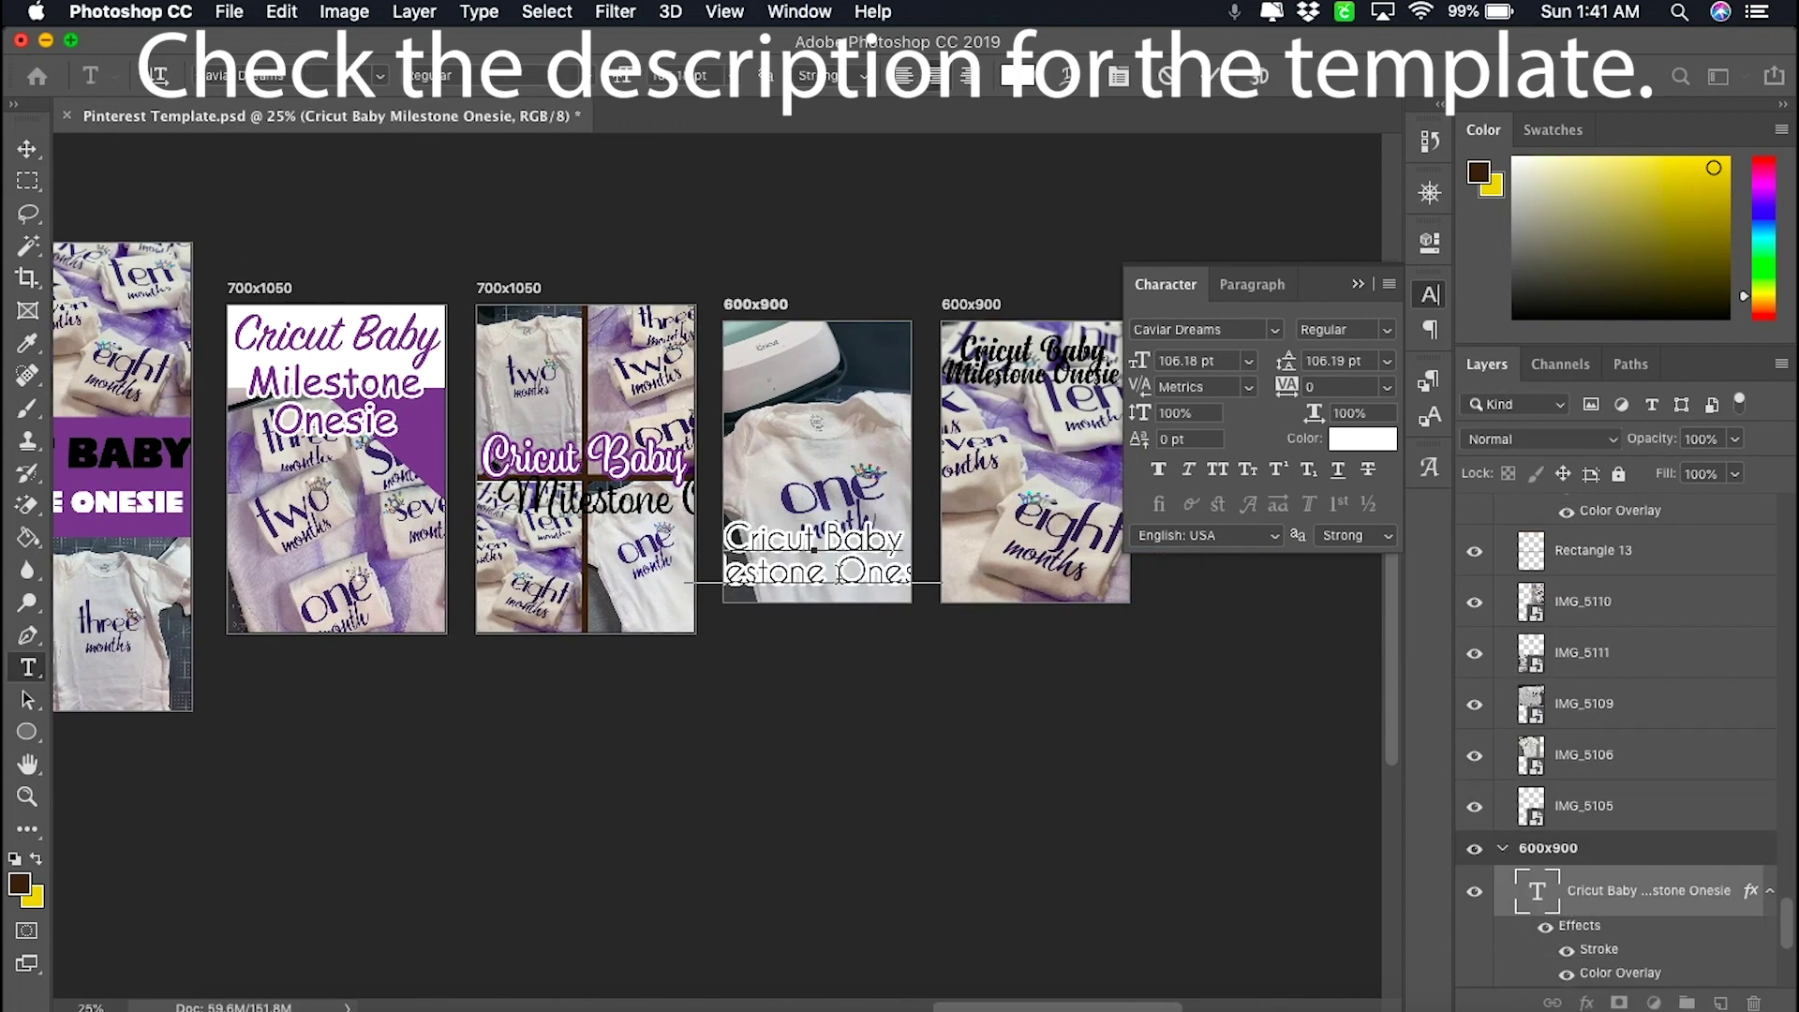
{"action": "key", "text": "Return"}
{"action": "left_click", "coordinate": [27, 149]}
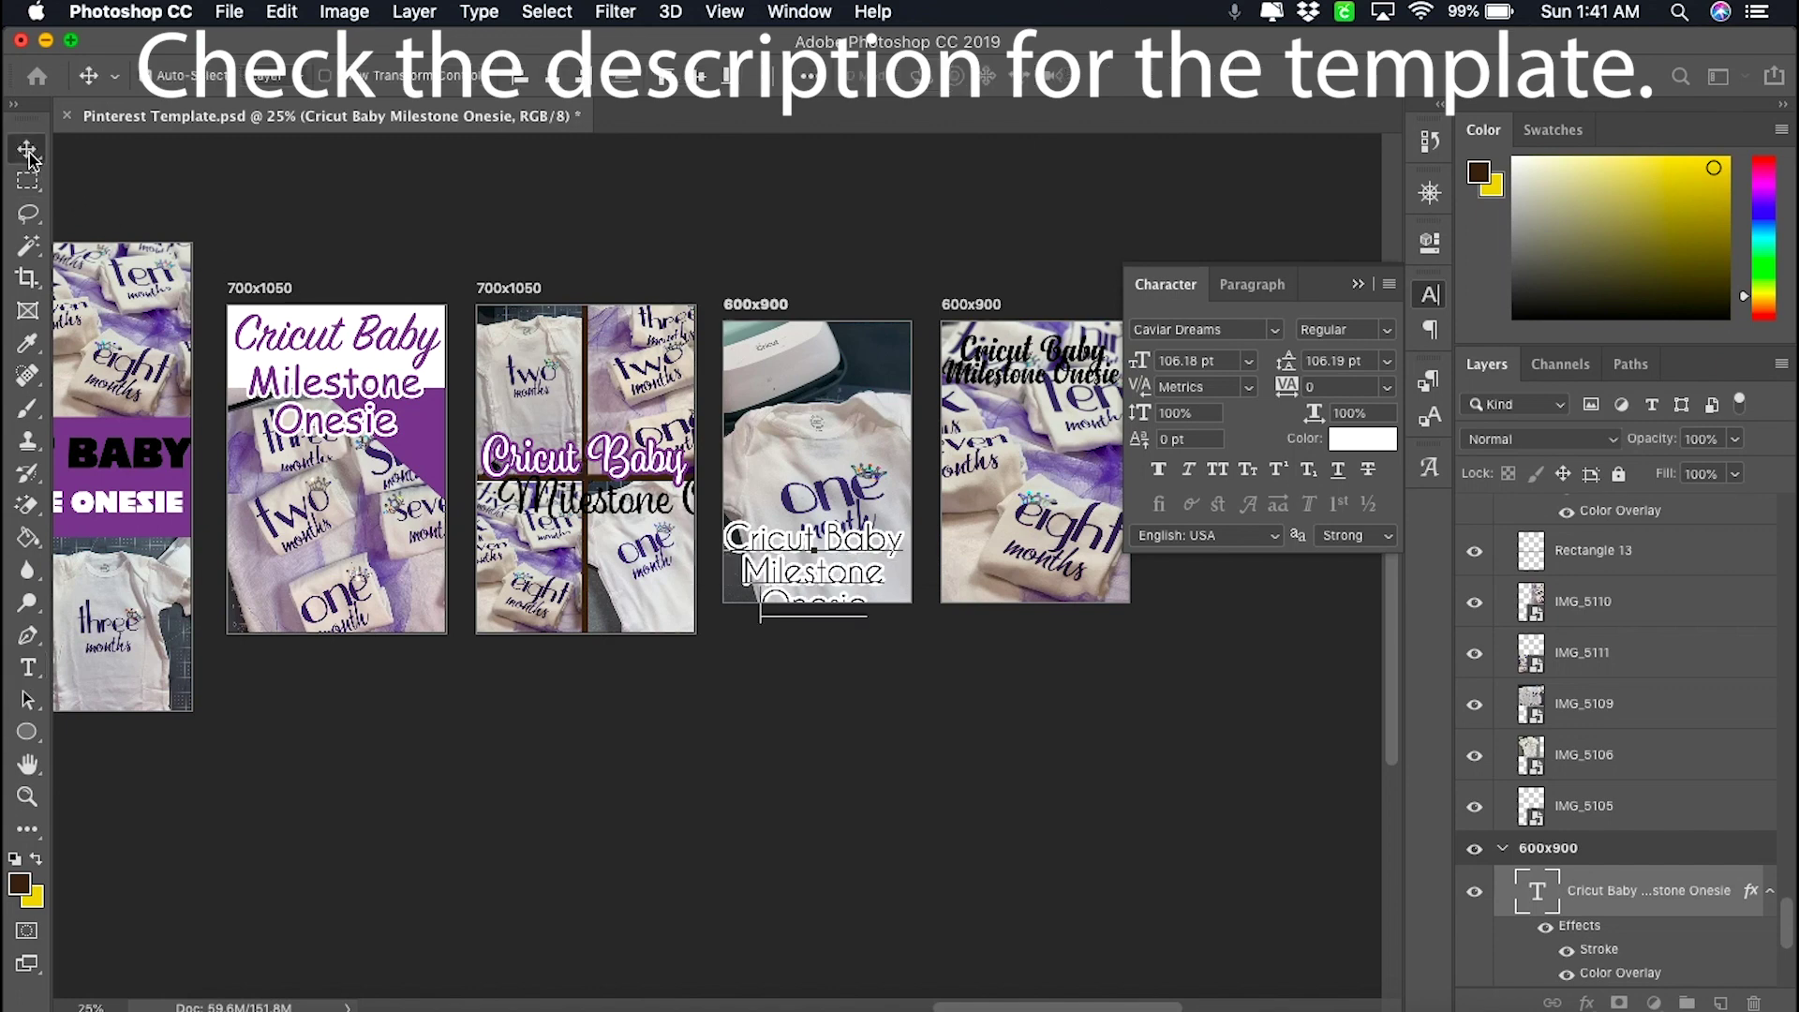
{"action": "left_click", "coordinate": [813, 434]}
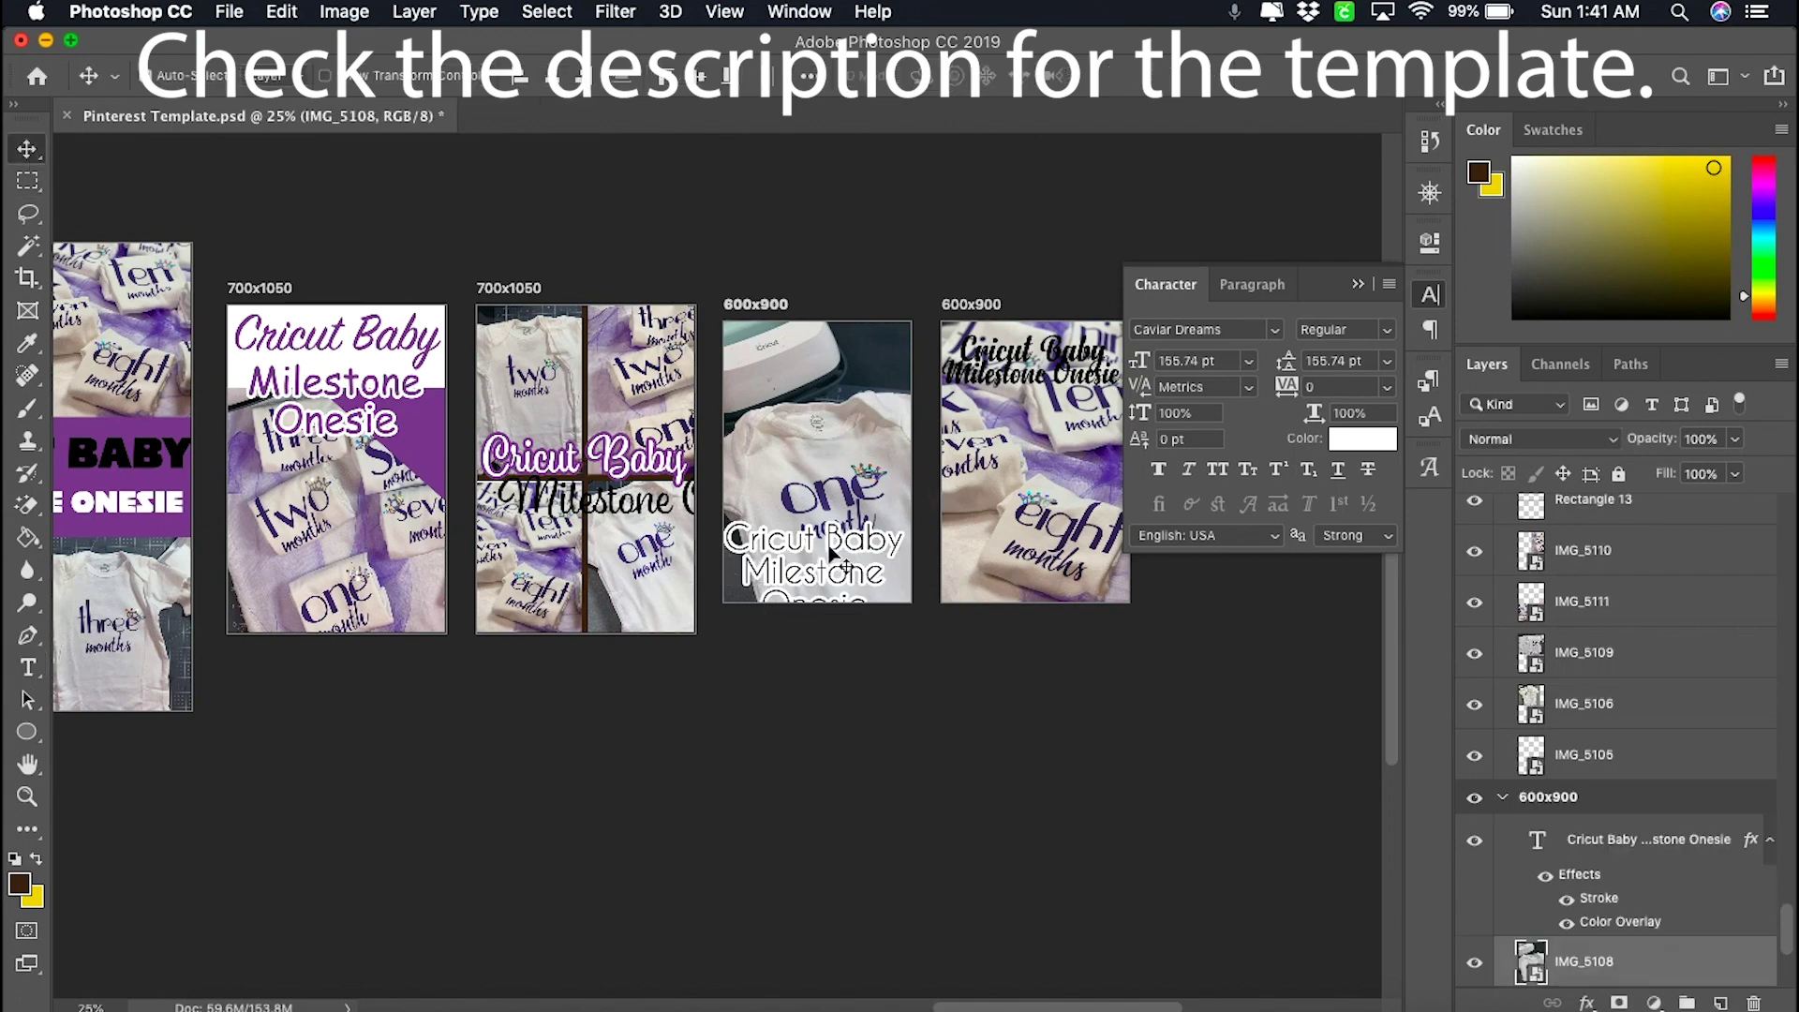
{"action": "left_click_drag", "start_coordinate": [832, 548], "coordinate": [836, 373]}
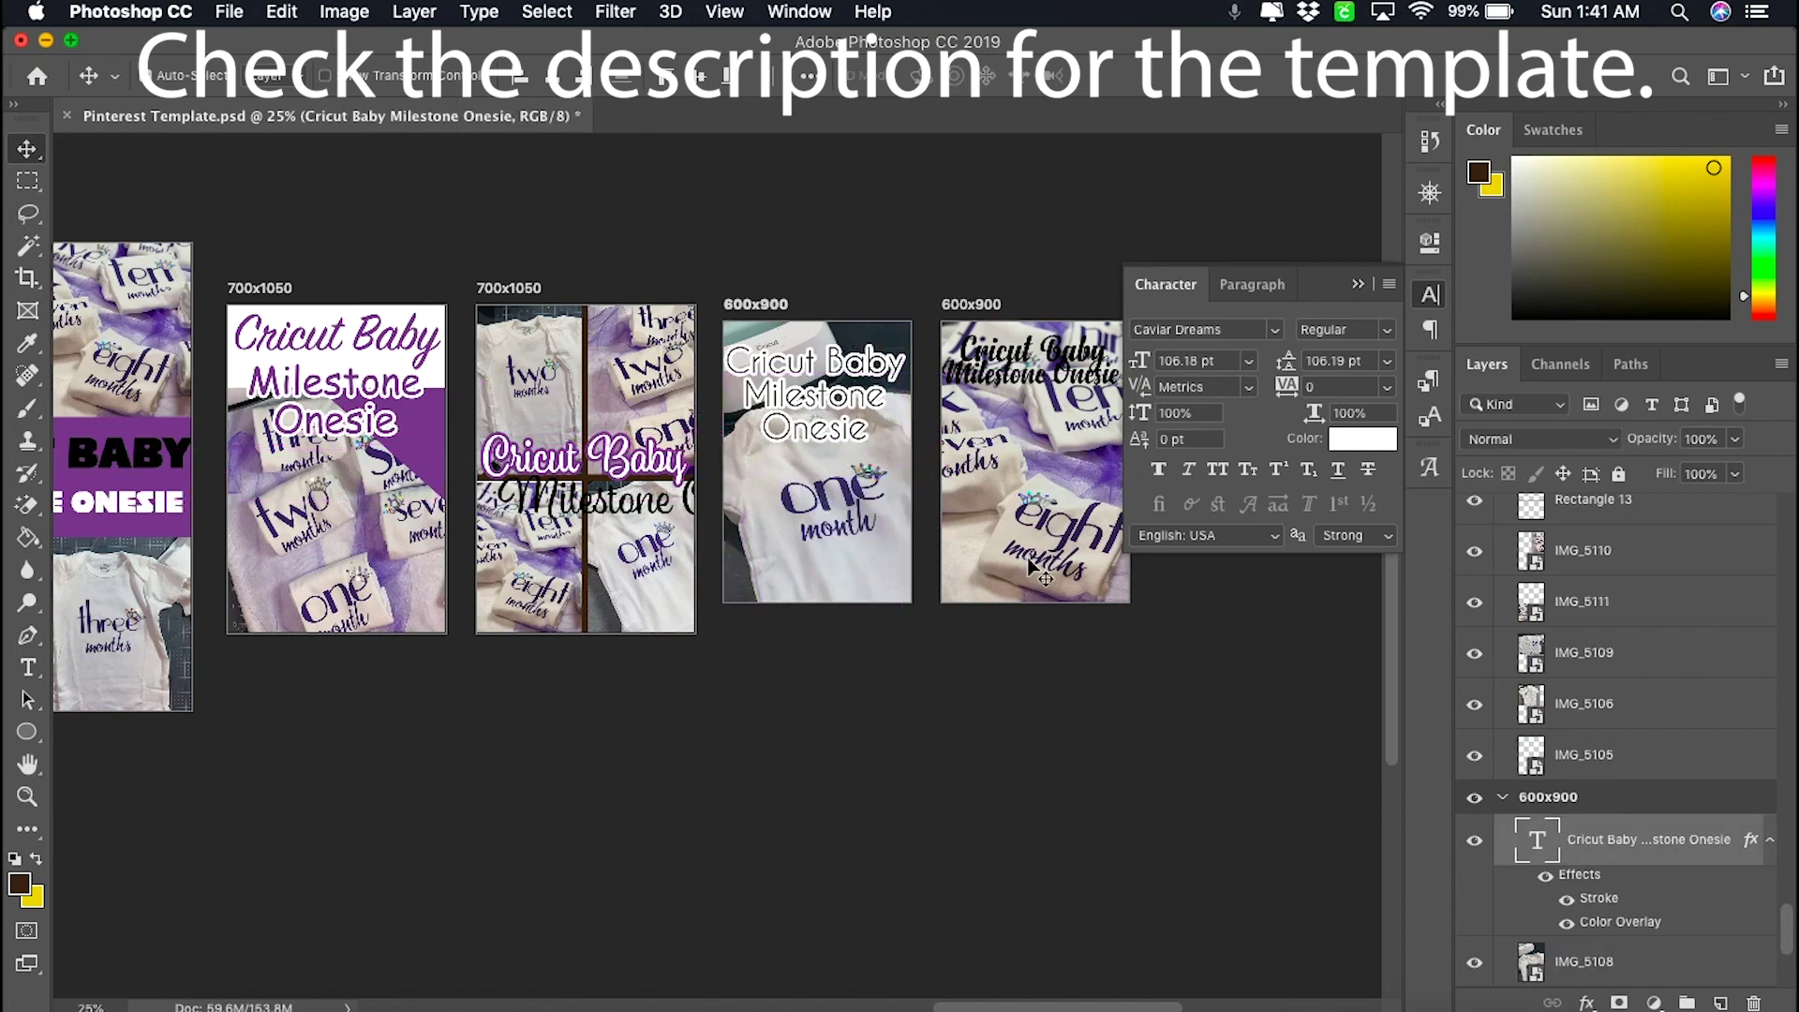
- Change the Milestone Onesie title's color overlay in the second 600x900 artboard to white ffffff and move the title slightly down below Cricut Baby
{"action": "scroll", "coordinate": [1034, 567], "scroll_direction": "right", "scroll_amount": 2}
{"action": "scroll", "coordinate": [1034, 567], "scroll_direction": "up", "scroll_amount": 1}
{"action": "left_click", "coordinate": [1031, 395]}
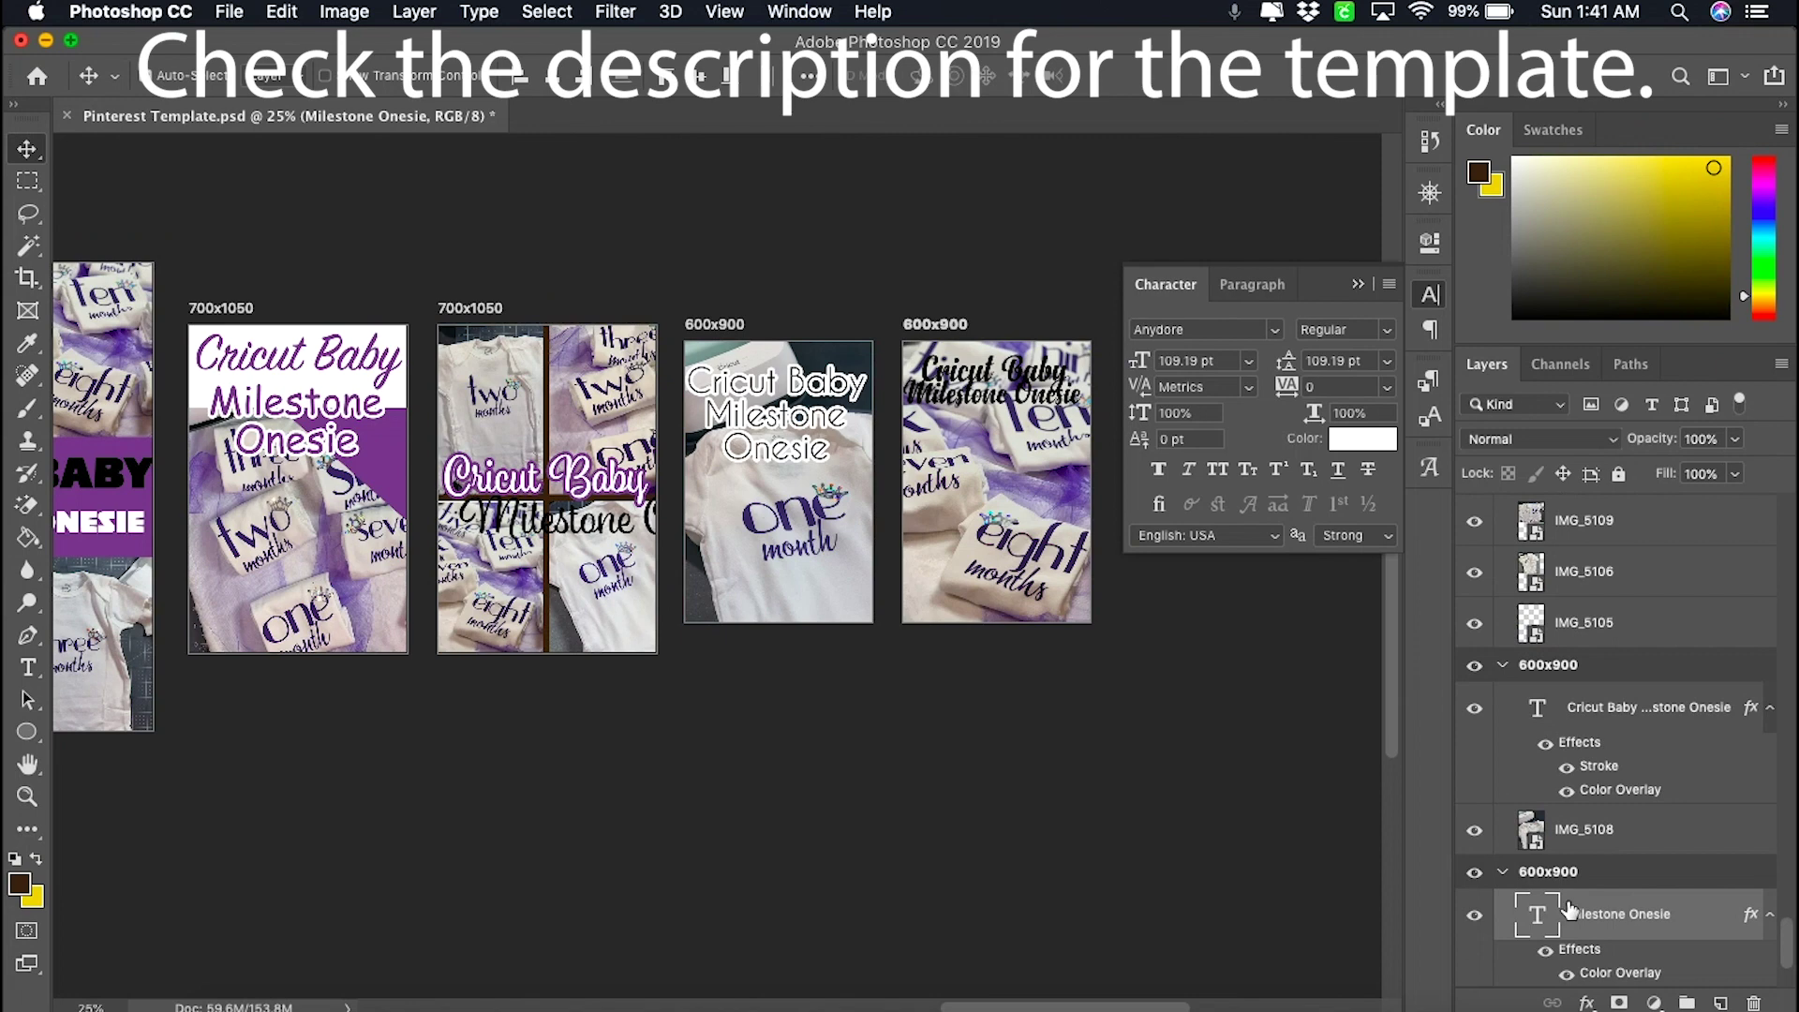
{"action": "scroll", "coordinate": [1629, 949], "scroll_direction": "down", "scroll_amount": 3}
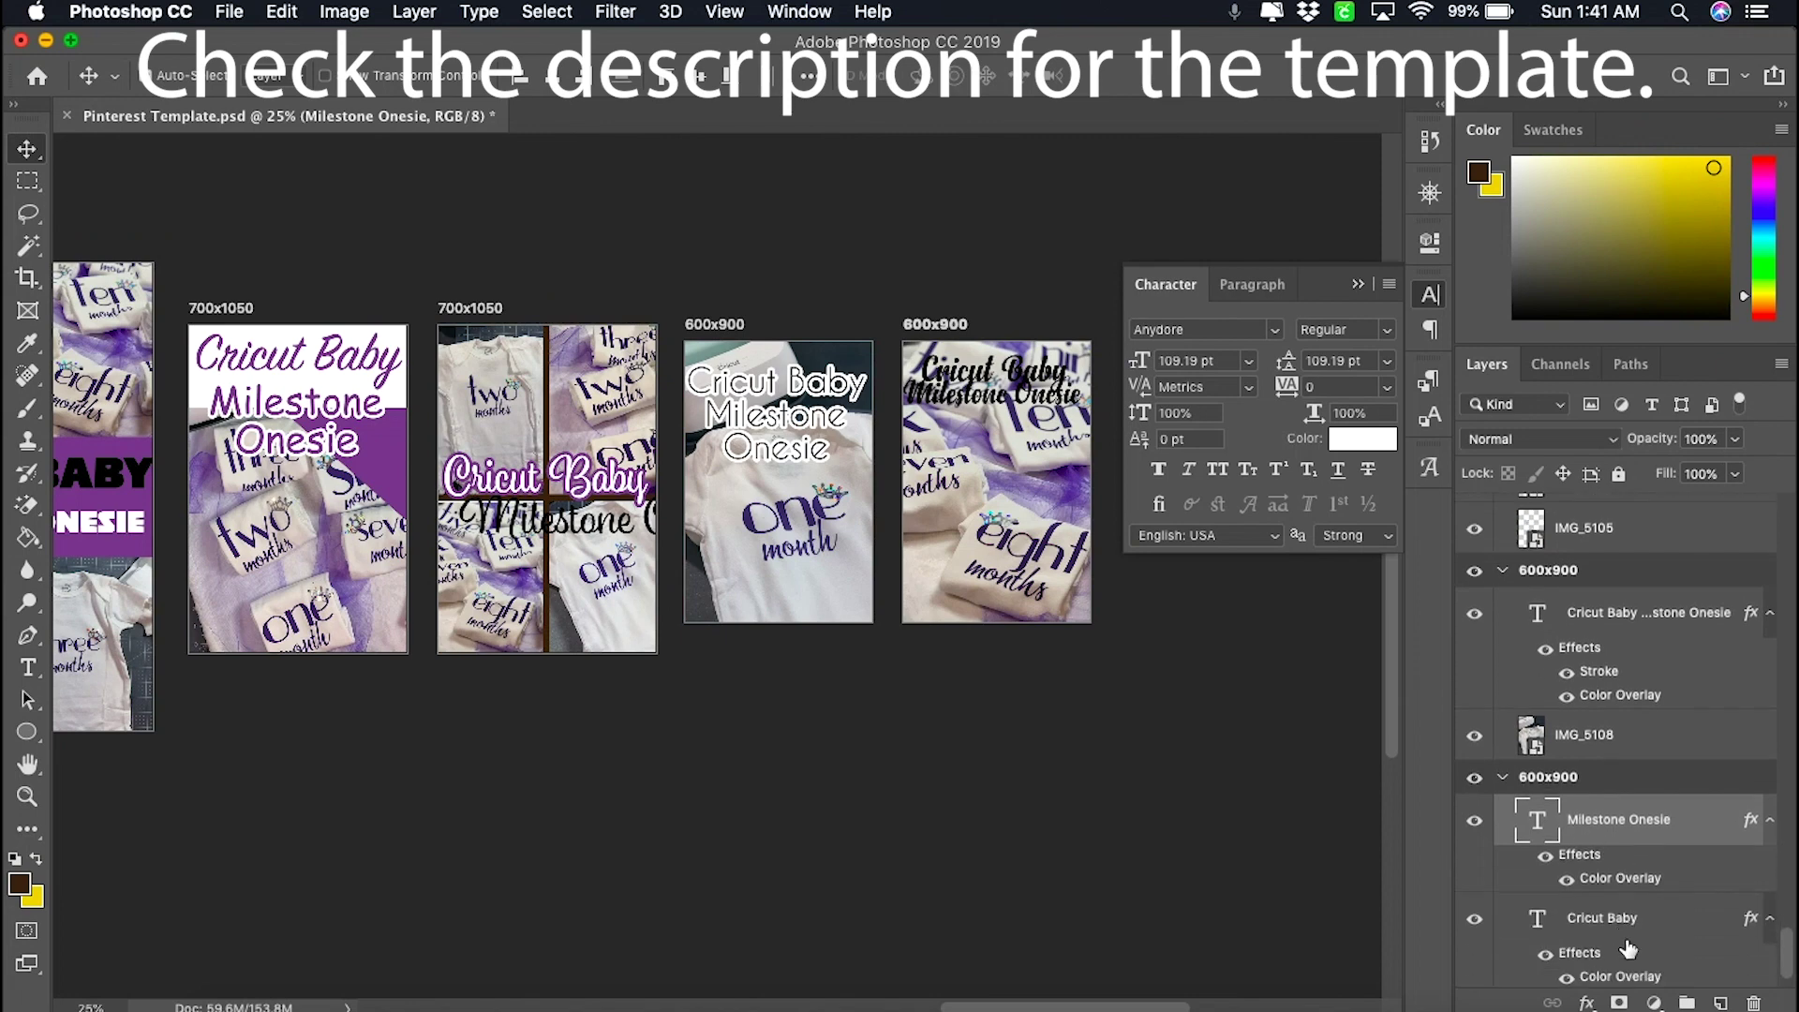
{"action": "double_click", "coordinate": [1629, 881]}
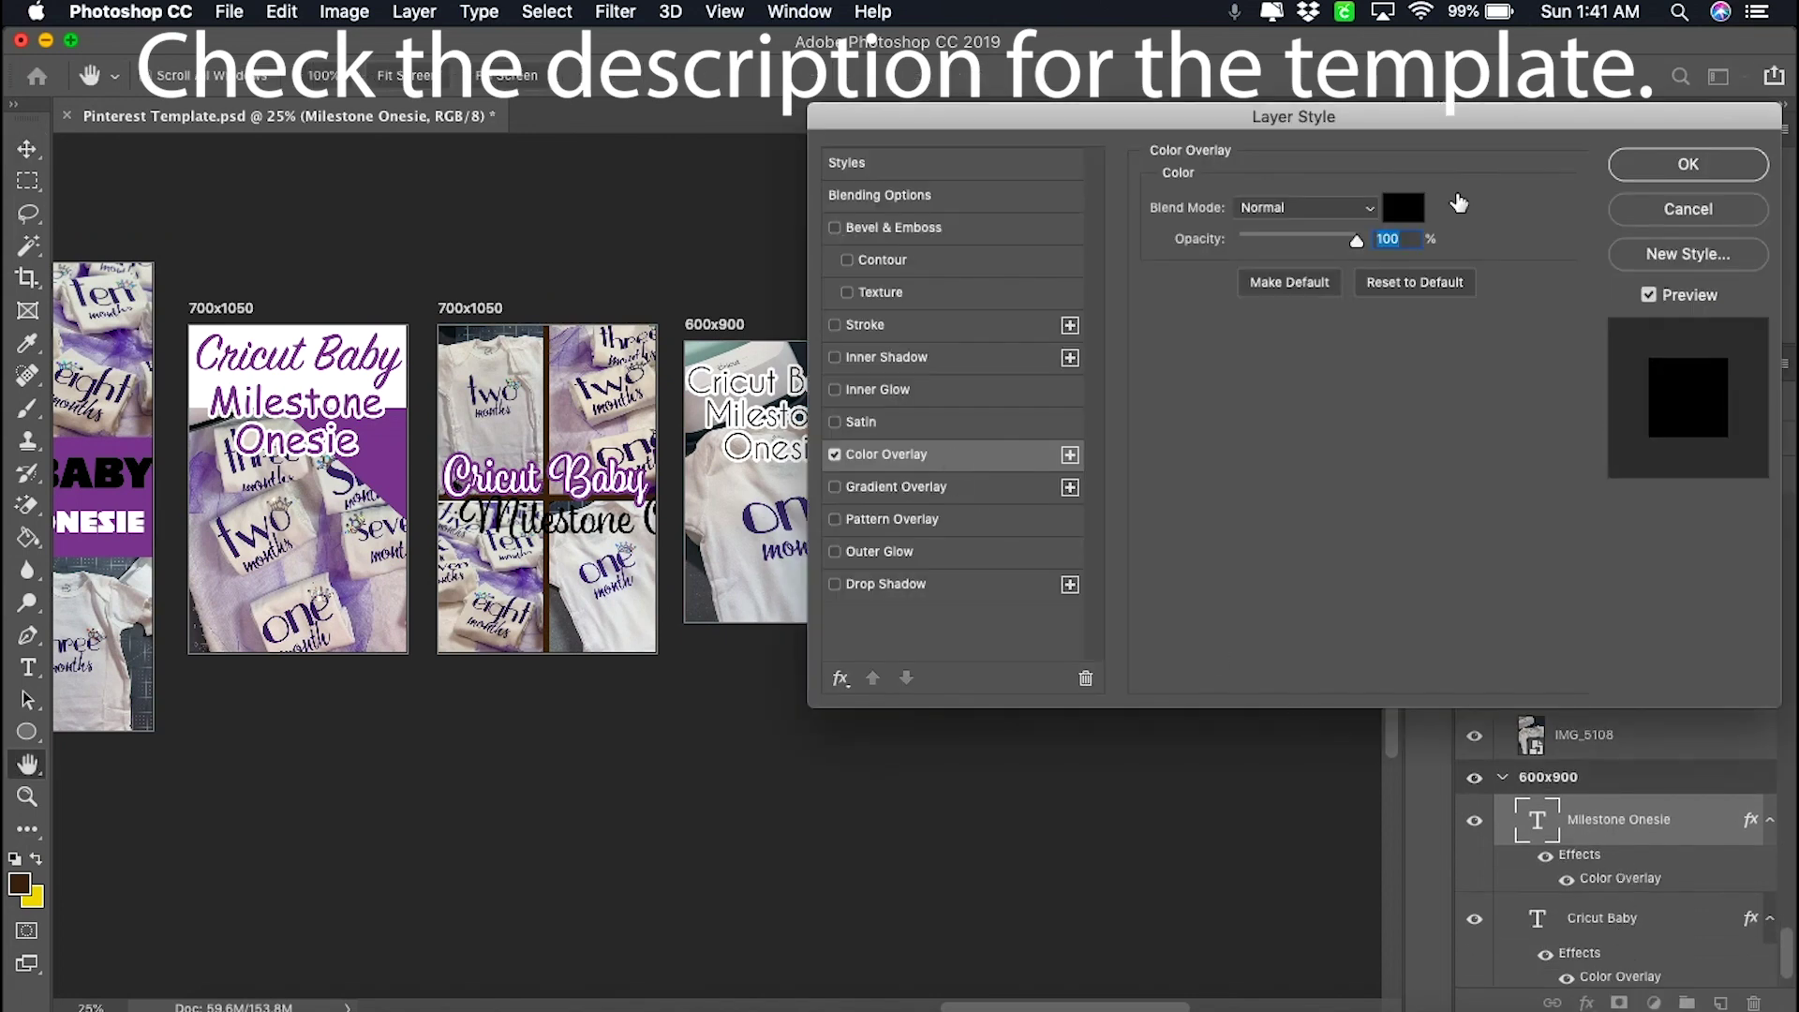
{"action": "left_click", "coordinate": [1406, 214]}
{"action": "left_click", "coordinate": [893, 283]}
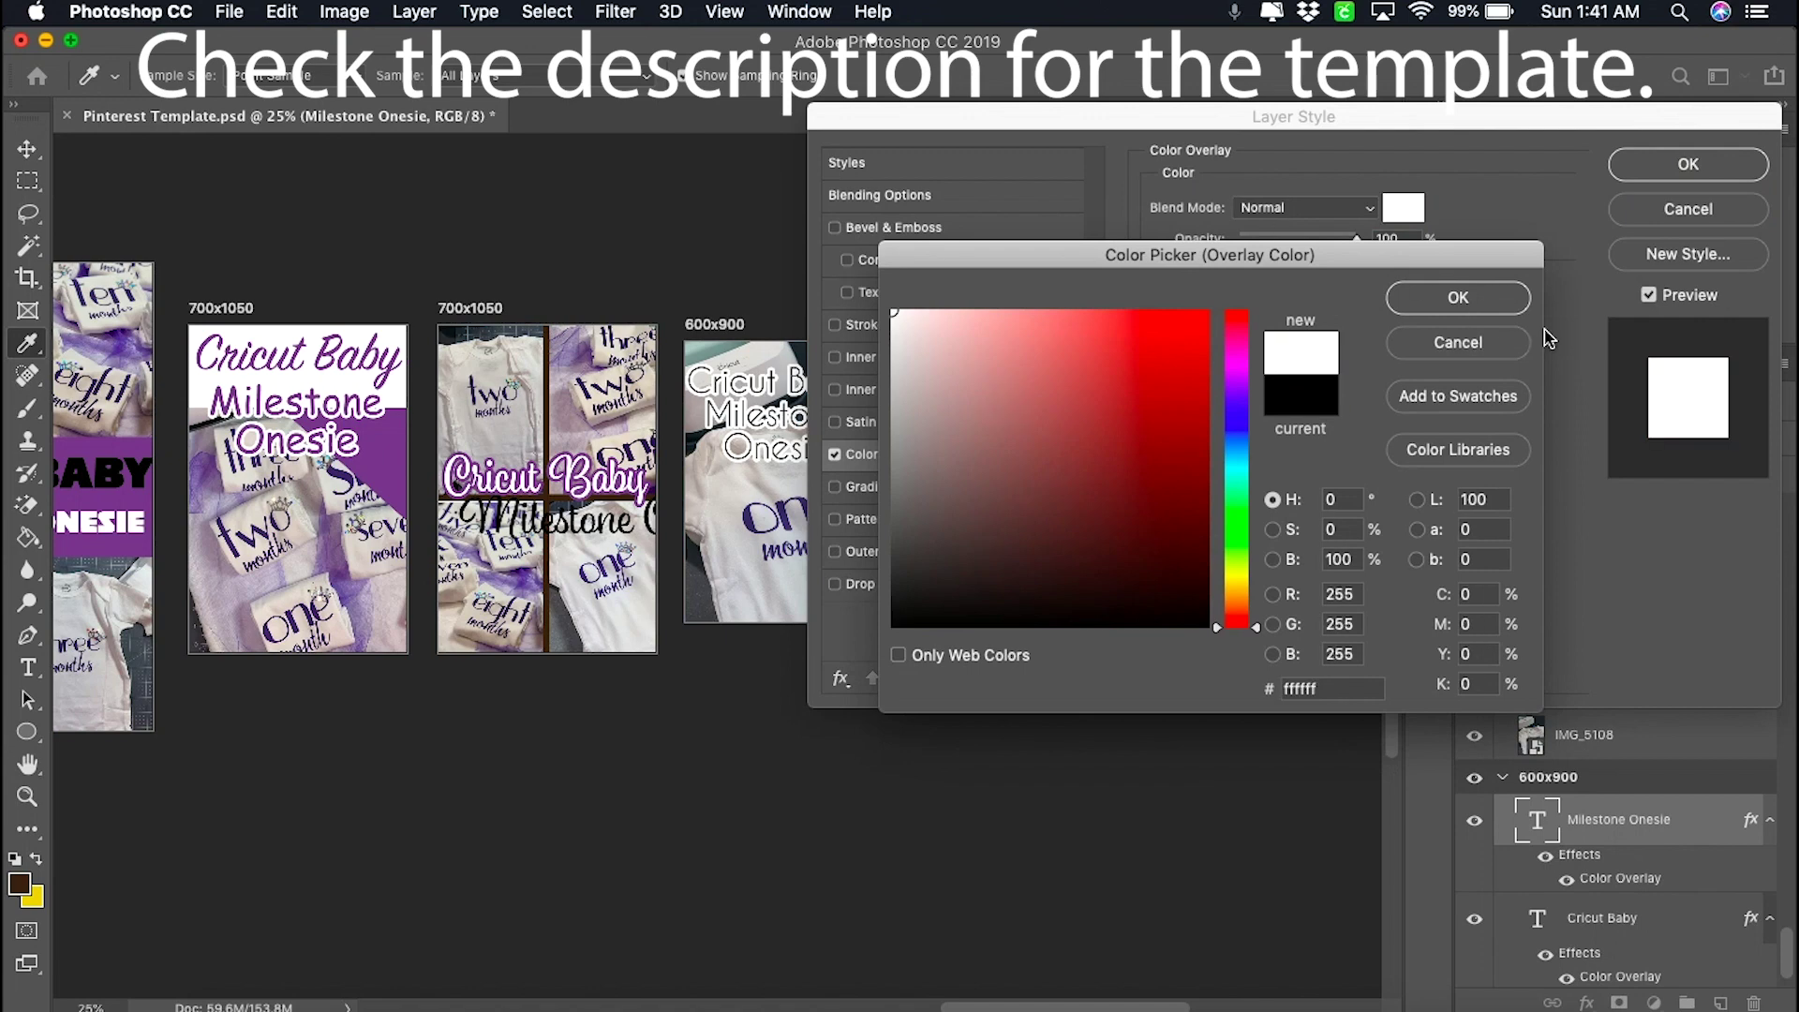
{"action": "left_click", "coordinate": [1494, 304]}
{"action": "left_click", "coordinate": [1687, 165]}
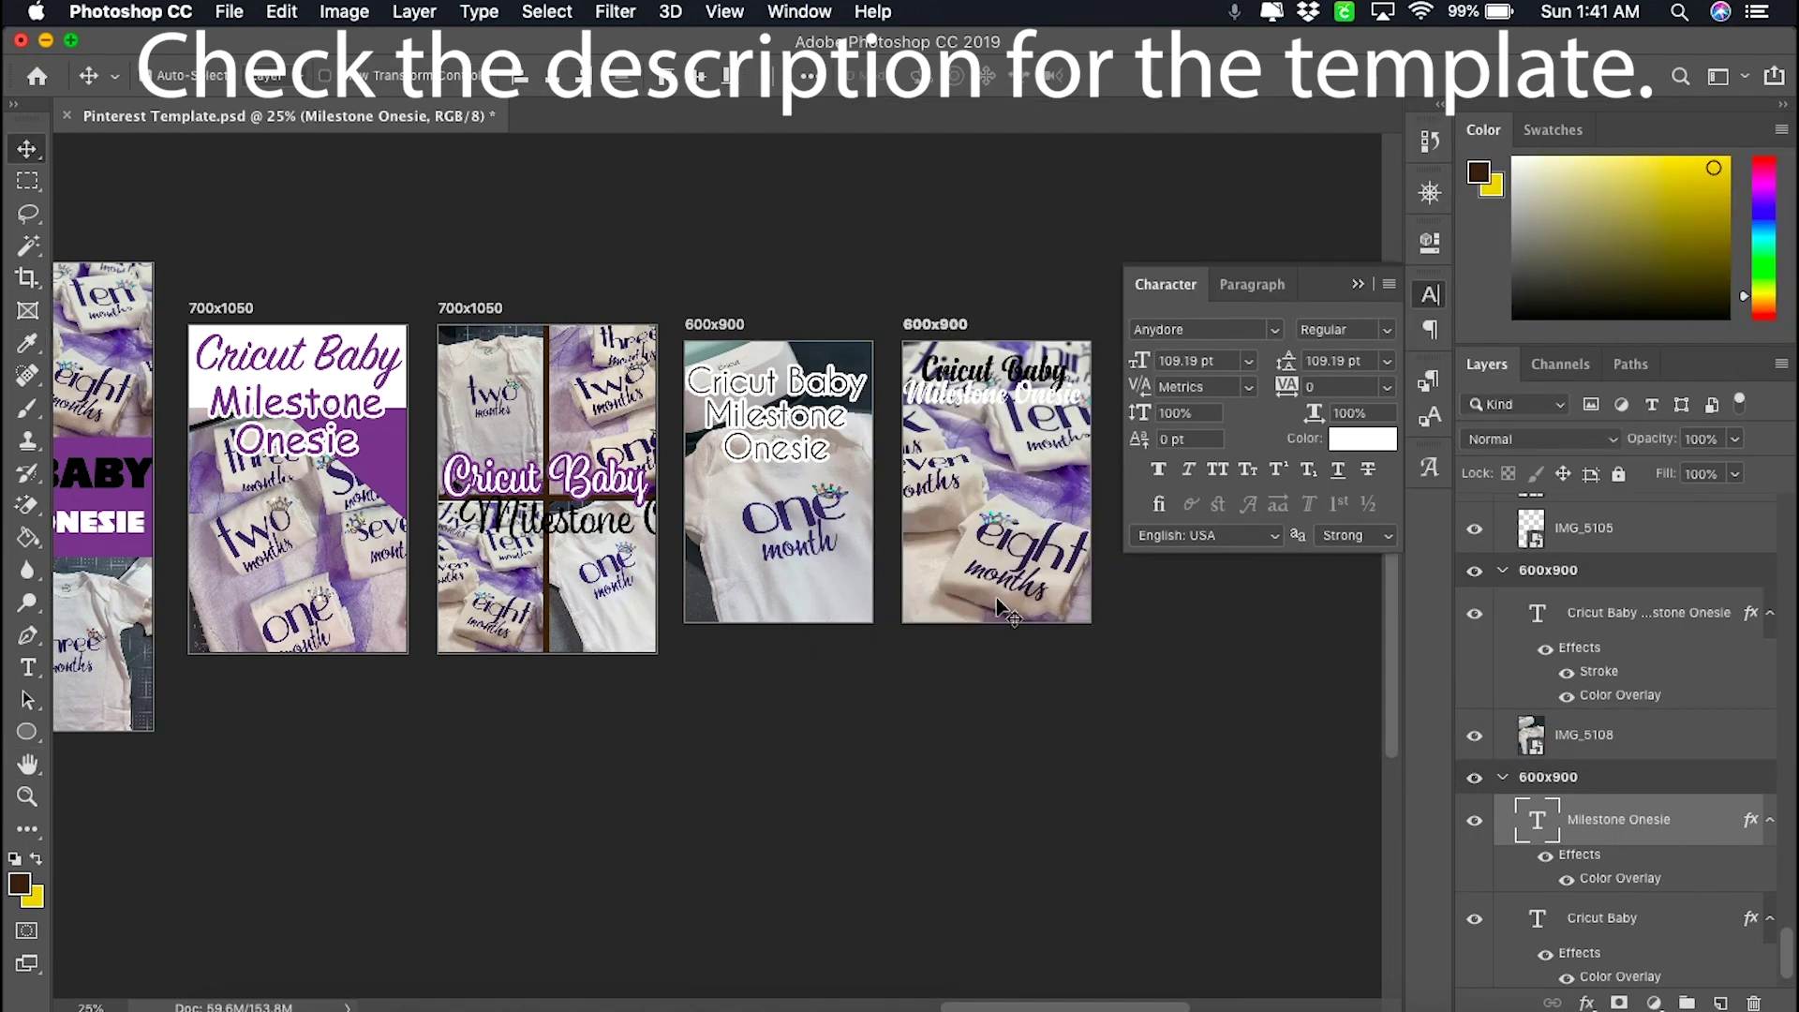
{"action": "mouse_move", "coordinate": [1017, 399]}
{"action": "left_mouse_down"}
{"action": "mouse_move", "coordinate": [937, 402]}
{"action": "mouse_move", "coordinate": [1023, 385]}
{"action": "left_mouse_up"}
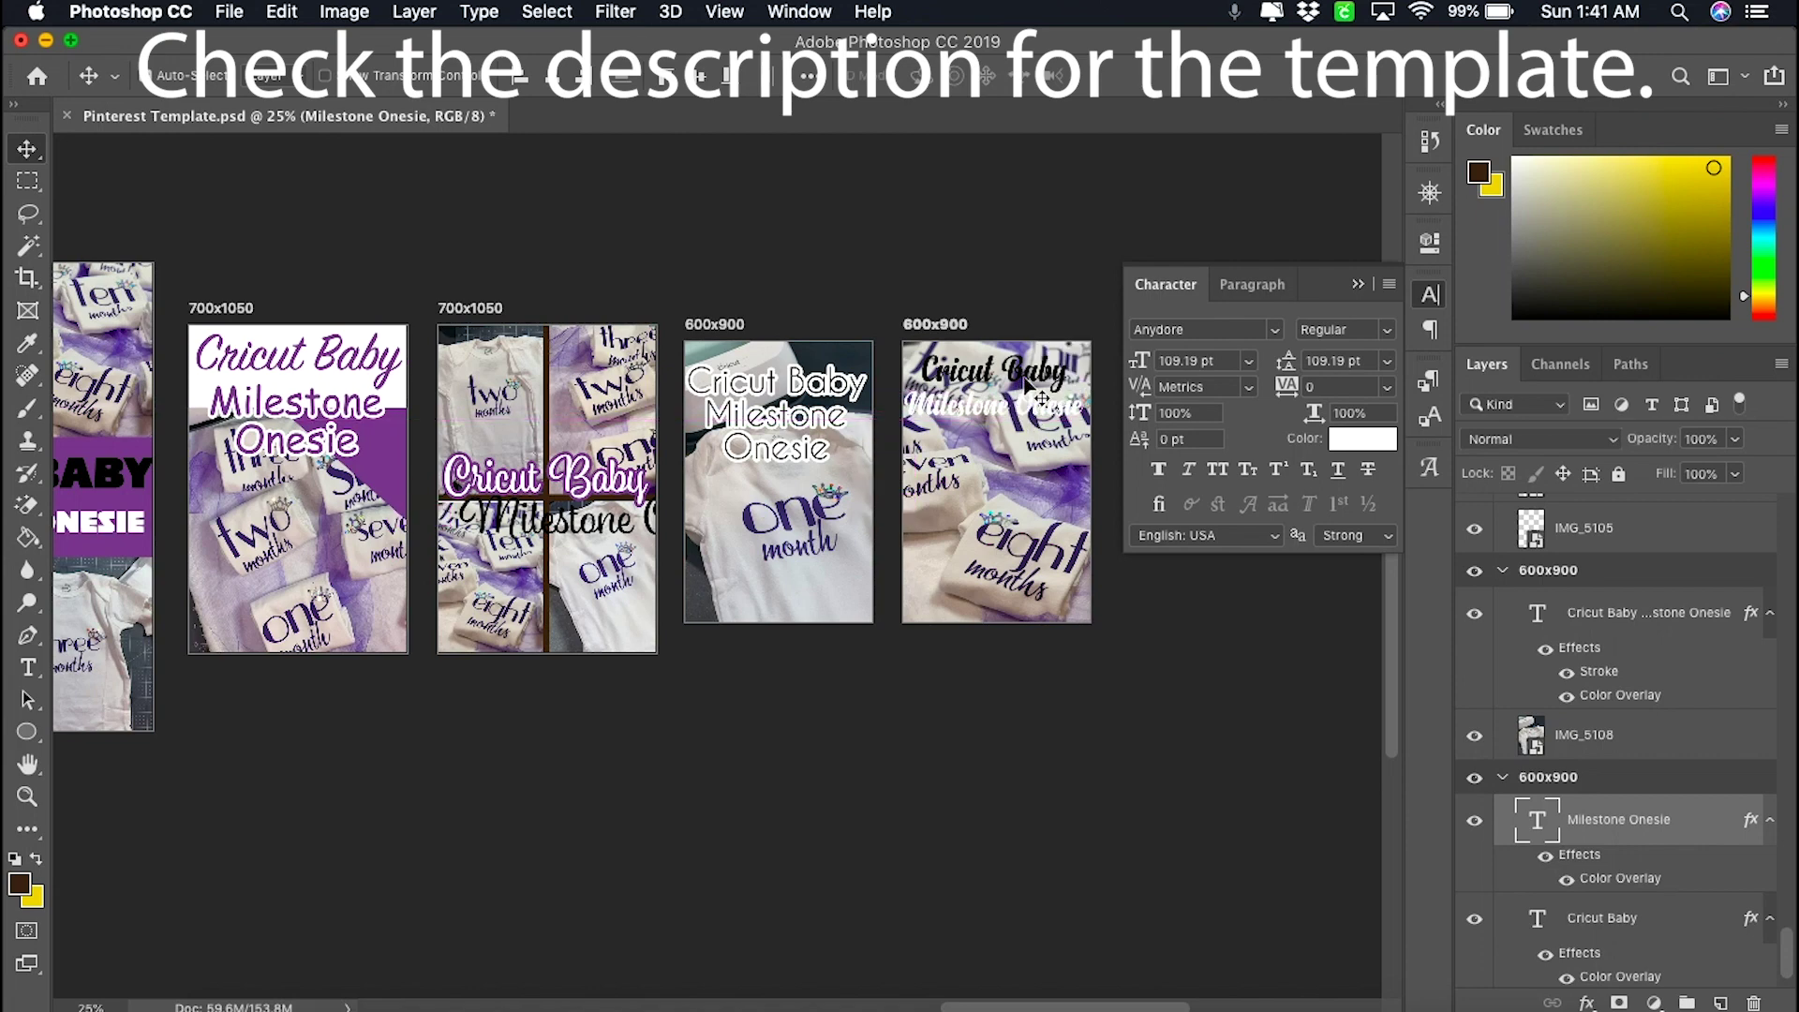
{"action": "left_click", "coordinate": [1028, 389], "text": "ctrl"}
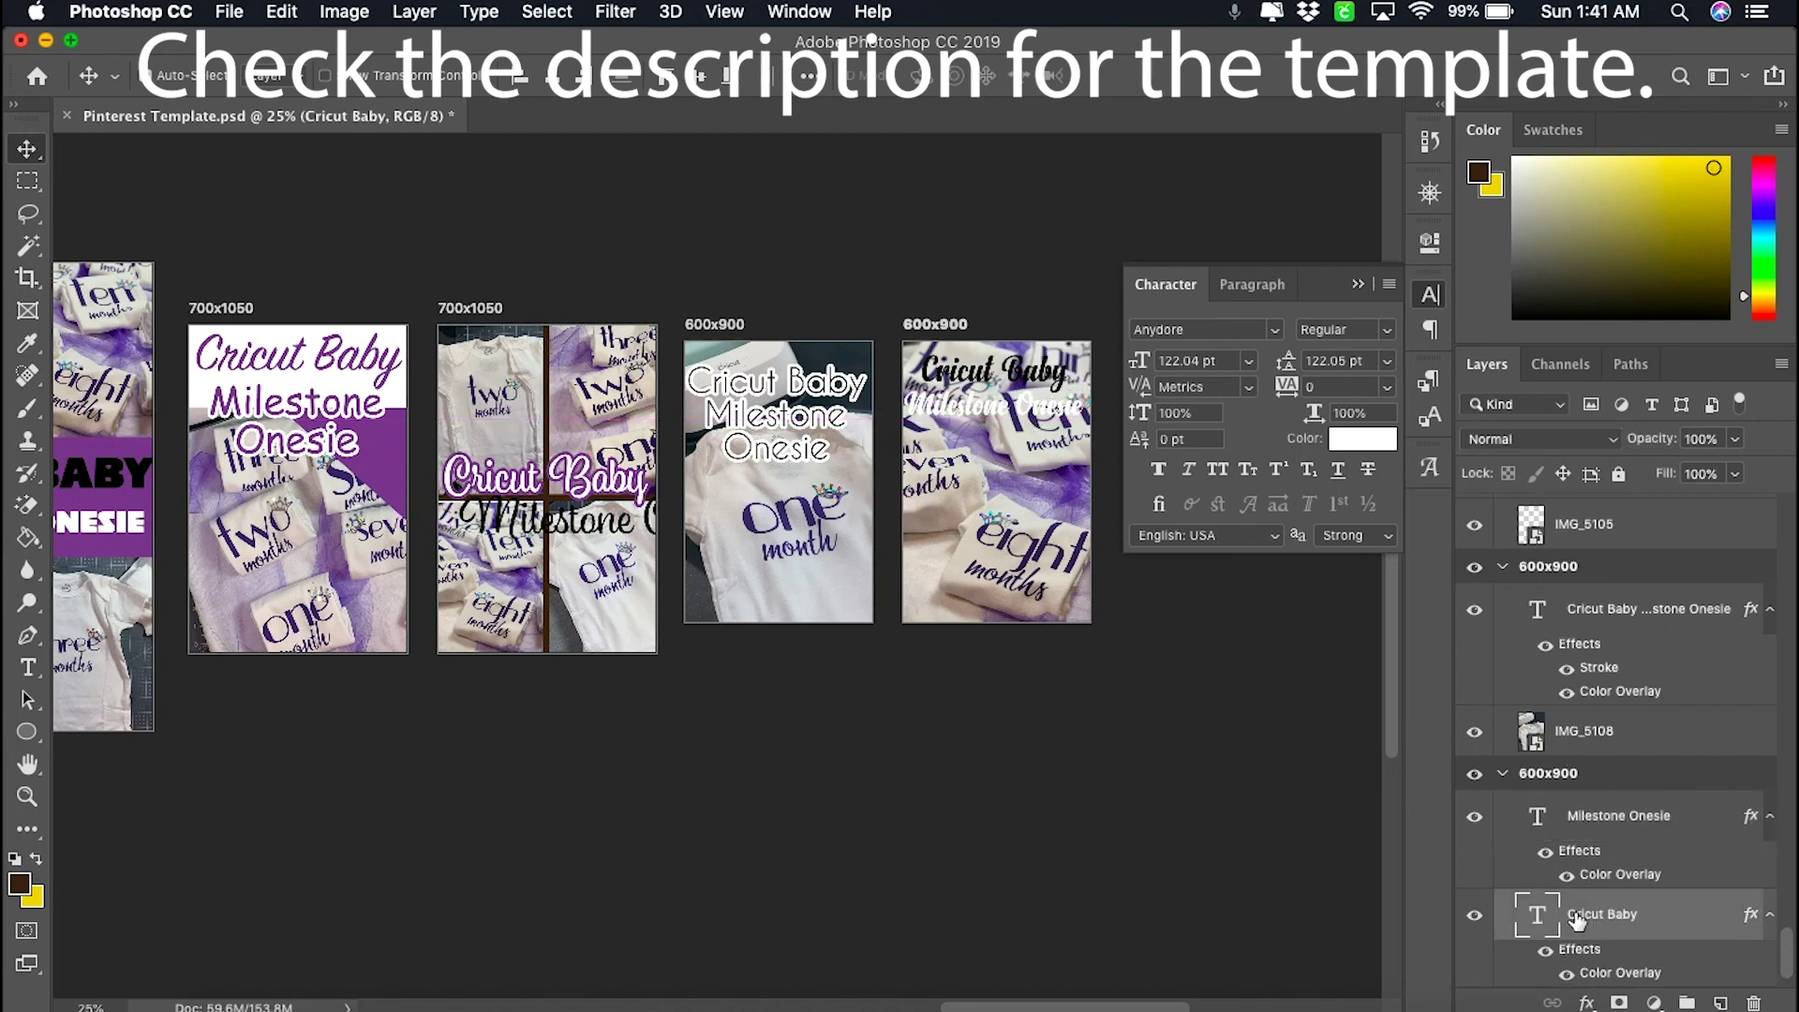
{"action": "double_click", "coordinate": [1544, 914]}
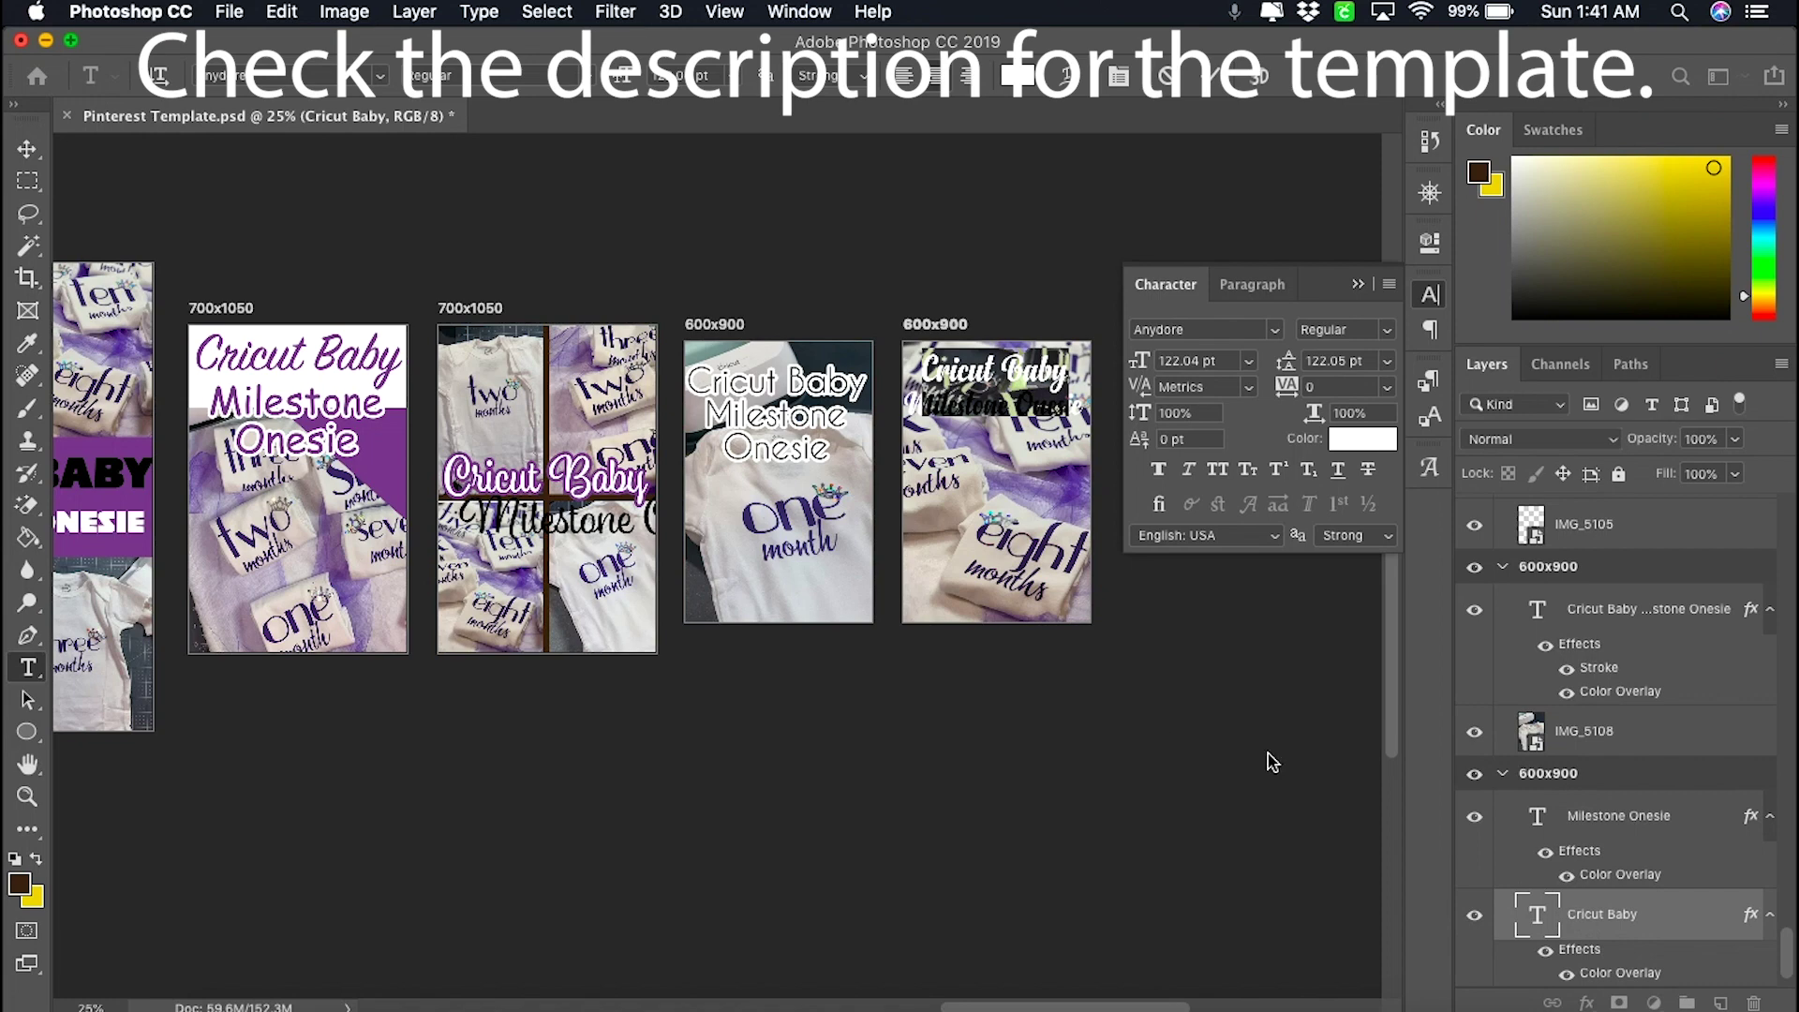
{"action": "key", "text": "Escape"}
{"action": "key", "text": "v"}
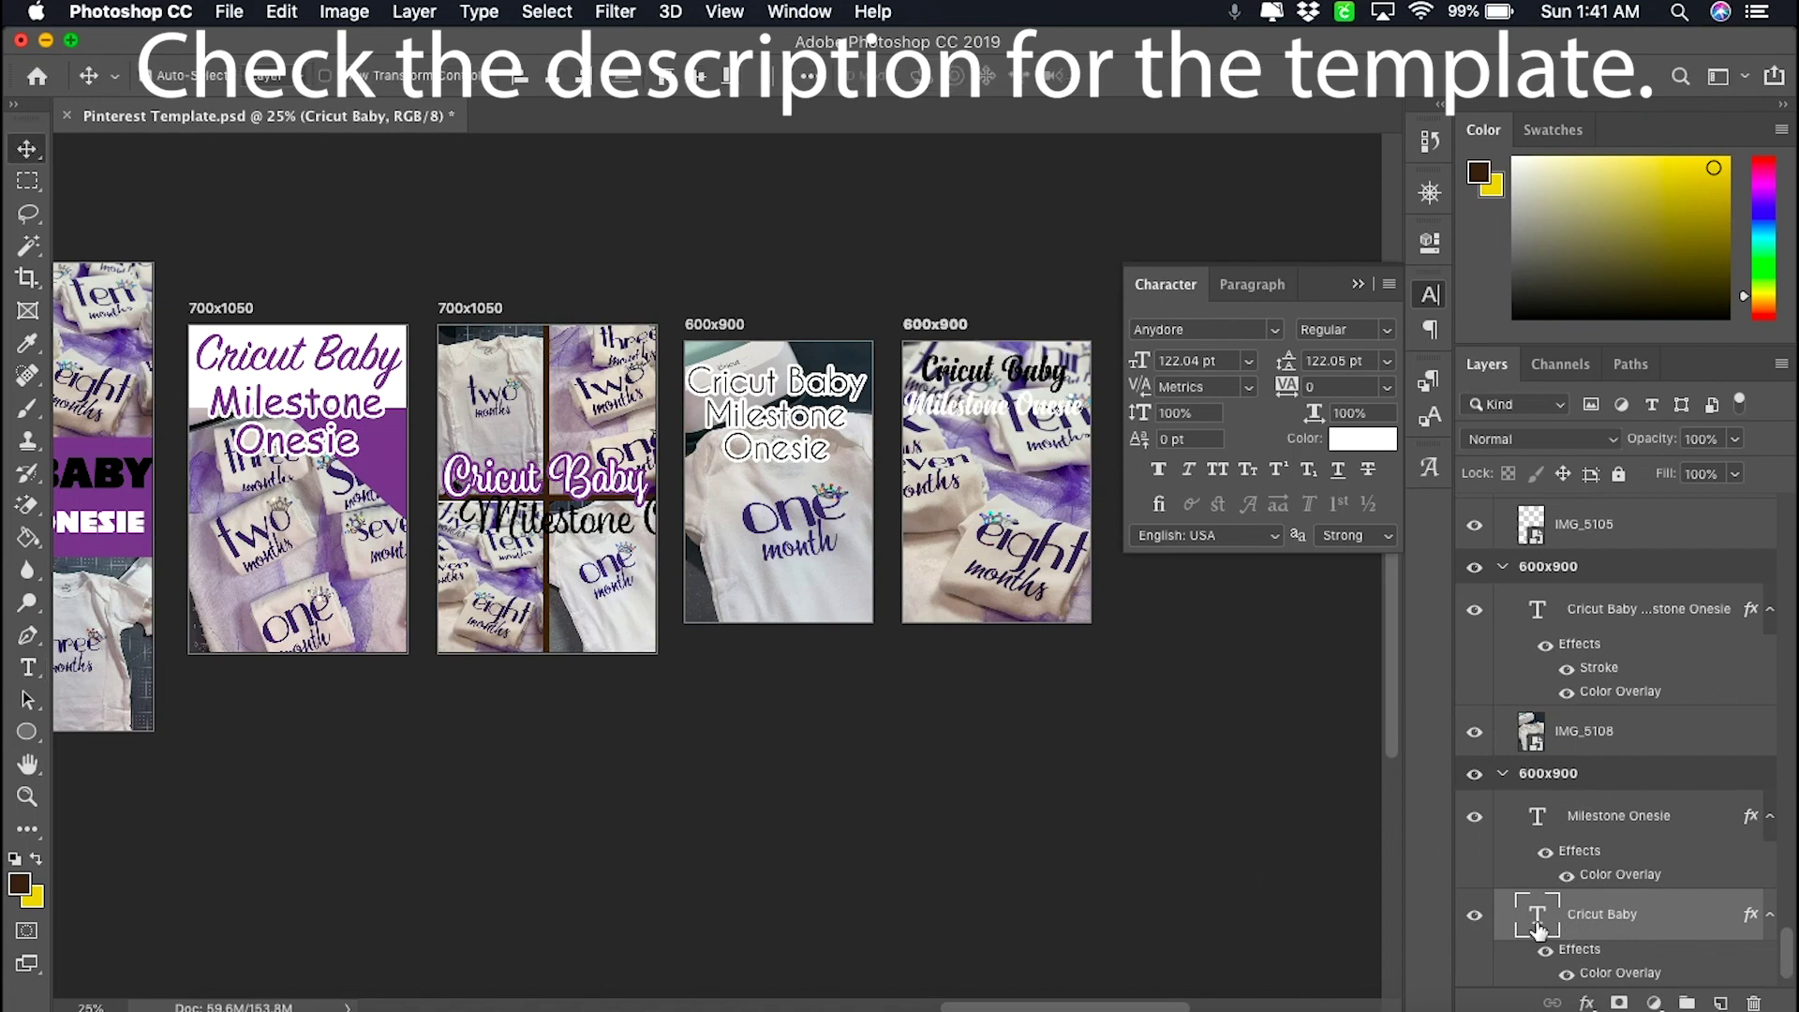
- Change the Cricut Baby title's color overlay in the second 600x900 artboard to white
{"action": "double_click", "coordinate": [1628, 974]}
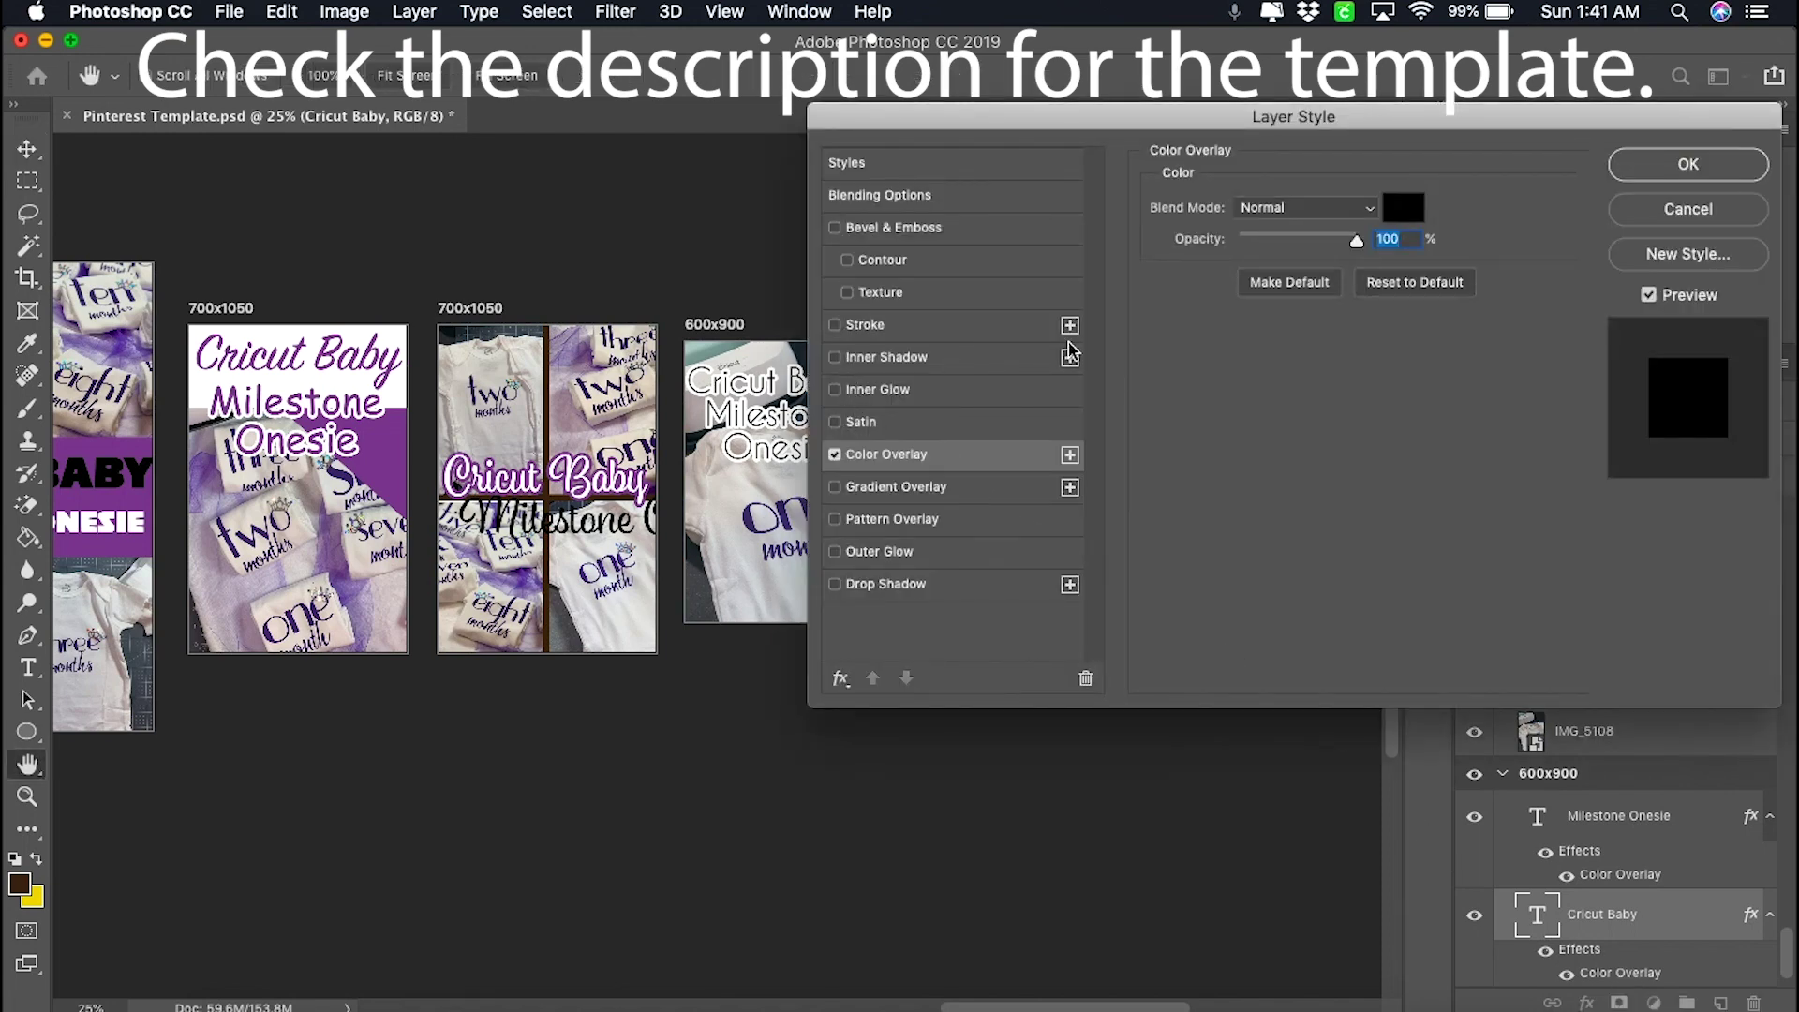
{"action": "left_click", "coordinate": [1403, 217]}
{"action": "left_click_drag", "start_coordinate": [1010, 419], "coordinate": [890, 214]}
{"action": "left_click", "coordinate": [1479, 307]}
{"action": "left_click", "coordinate": [1722, 173]}
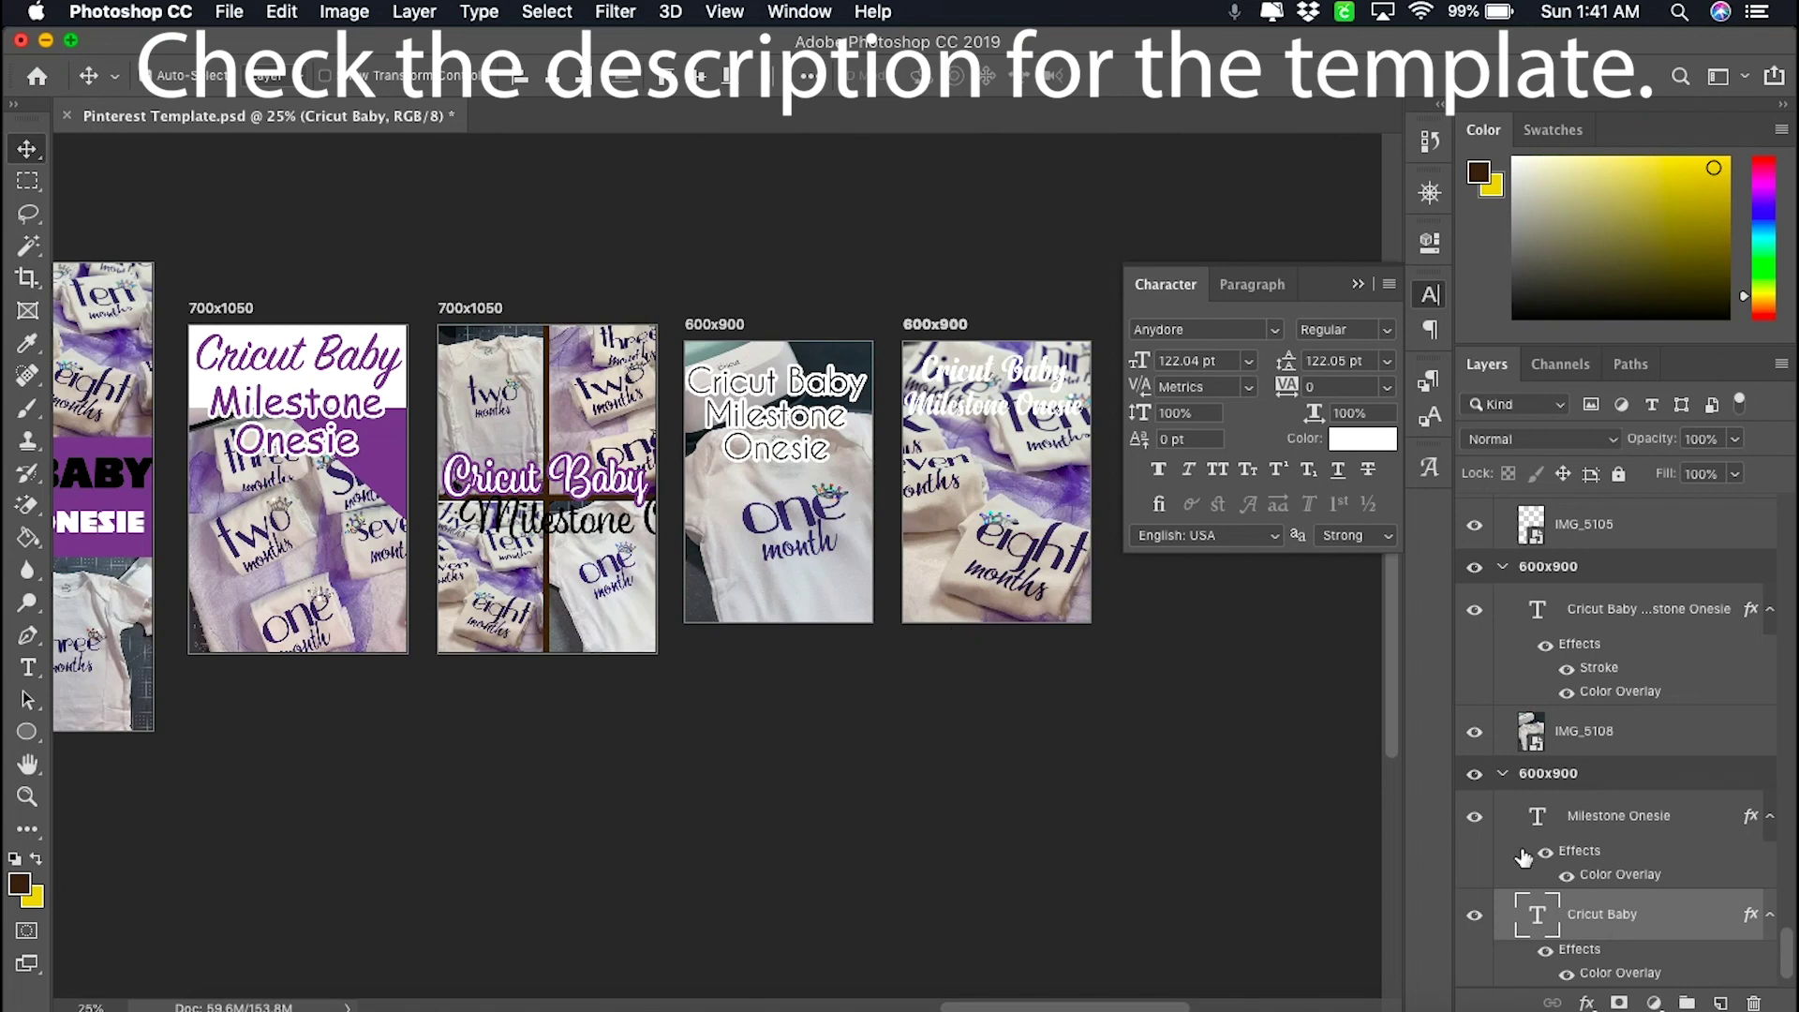
- Add a drop shadow to both the Cricut Baby and Milestone Onesie titles in the second 600x900 artboard
{"action": "scroll", "coordinate": [1547, 888], "scroll_direction": "down", "scroll_amount": 2}
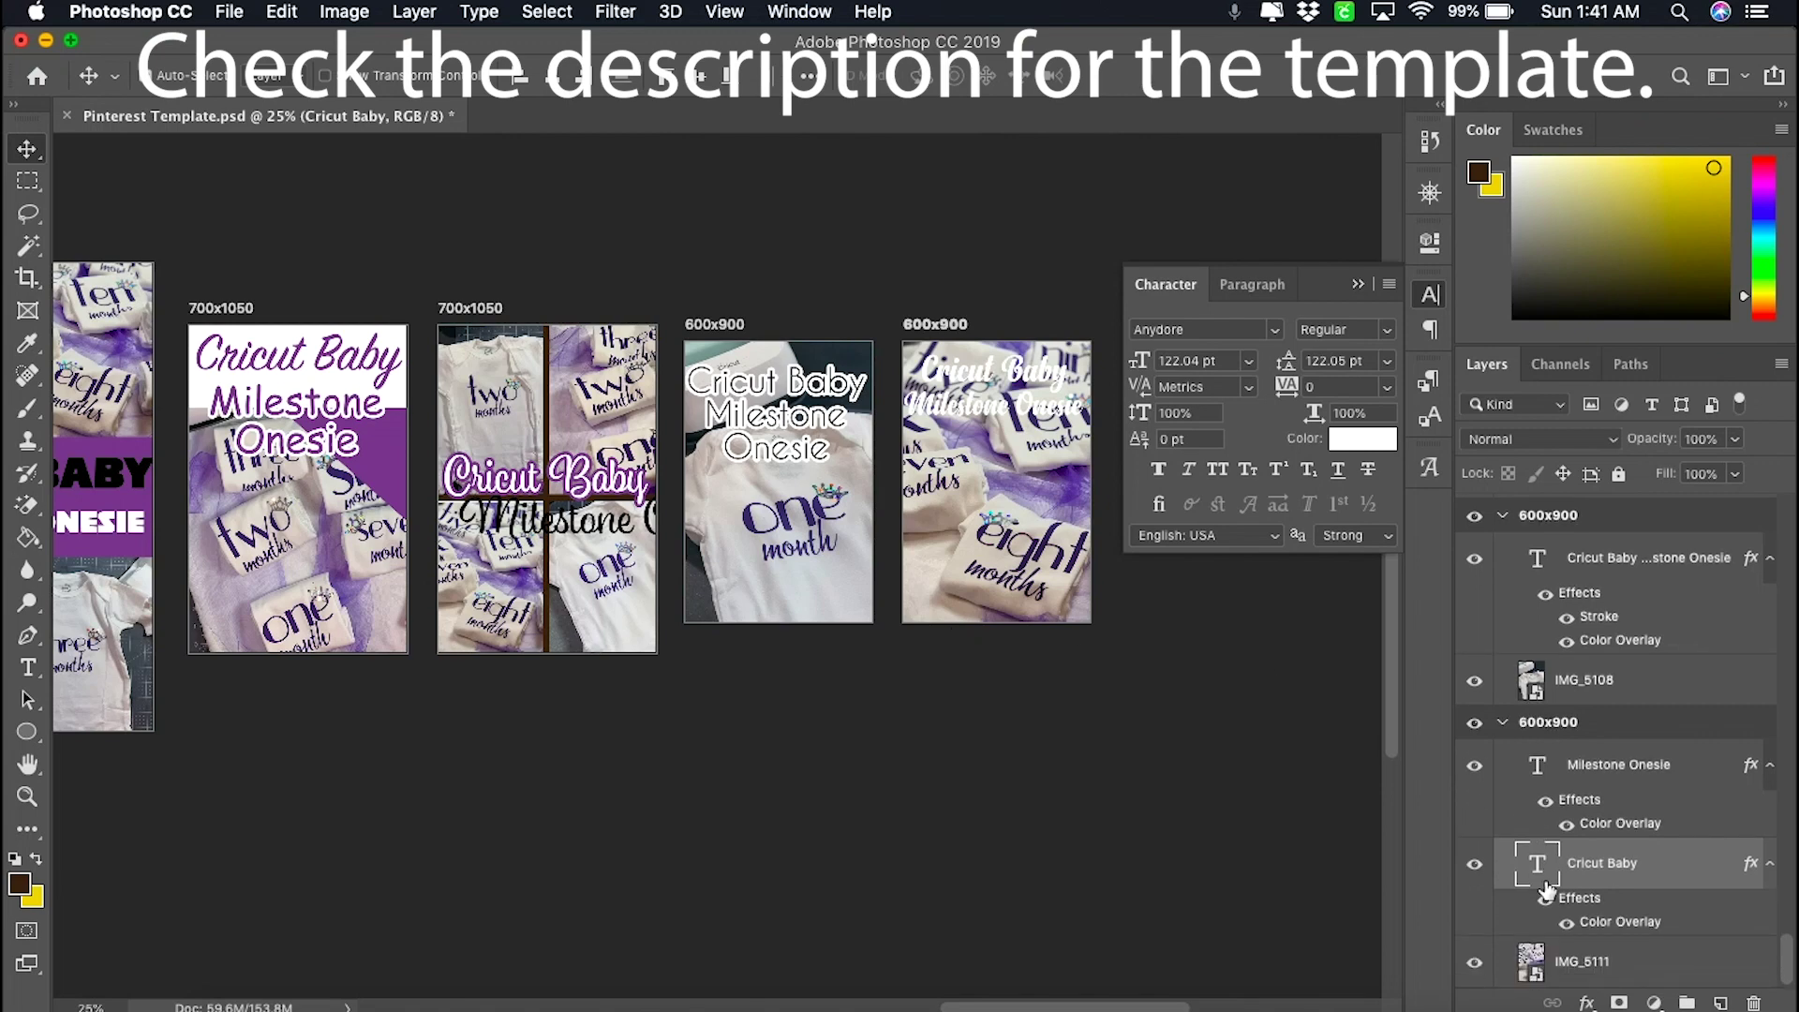
{"action": "double_click", "coordinate": [1697, 881]}
{"action": "left_click_drag", "start_coordinate": [1136, 128], "coordinate": [992, 438]}
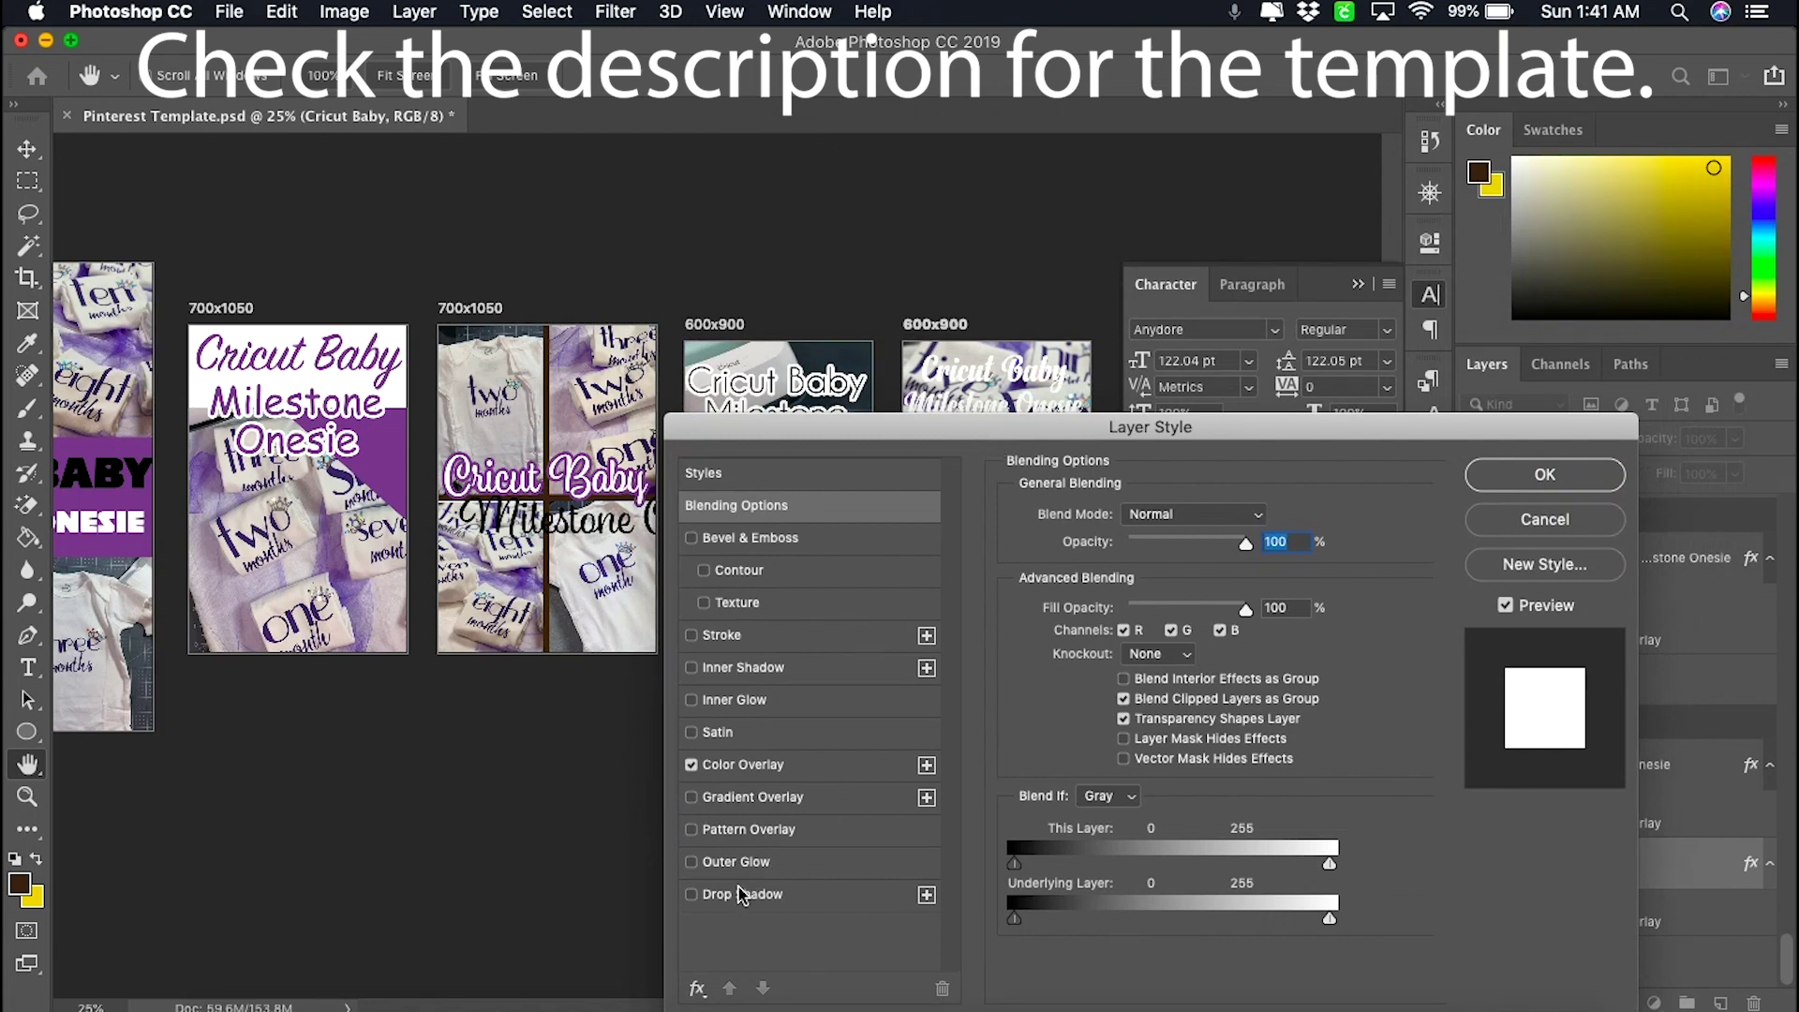
{"action": "left_click", "coordinate": [691, 895]}
{"action": "left_click", "coordinate": [1545, 475]}
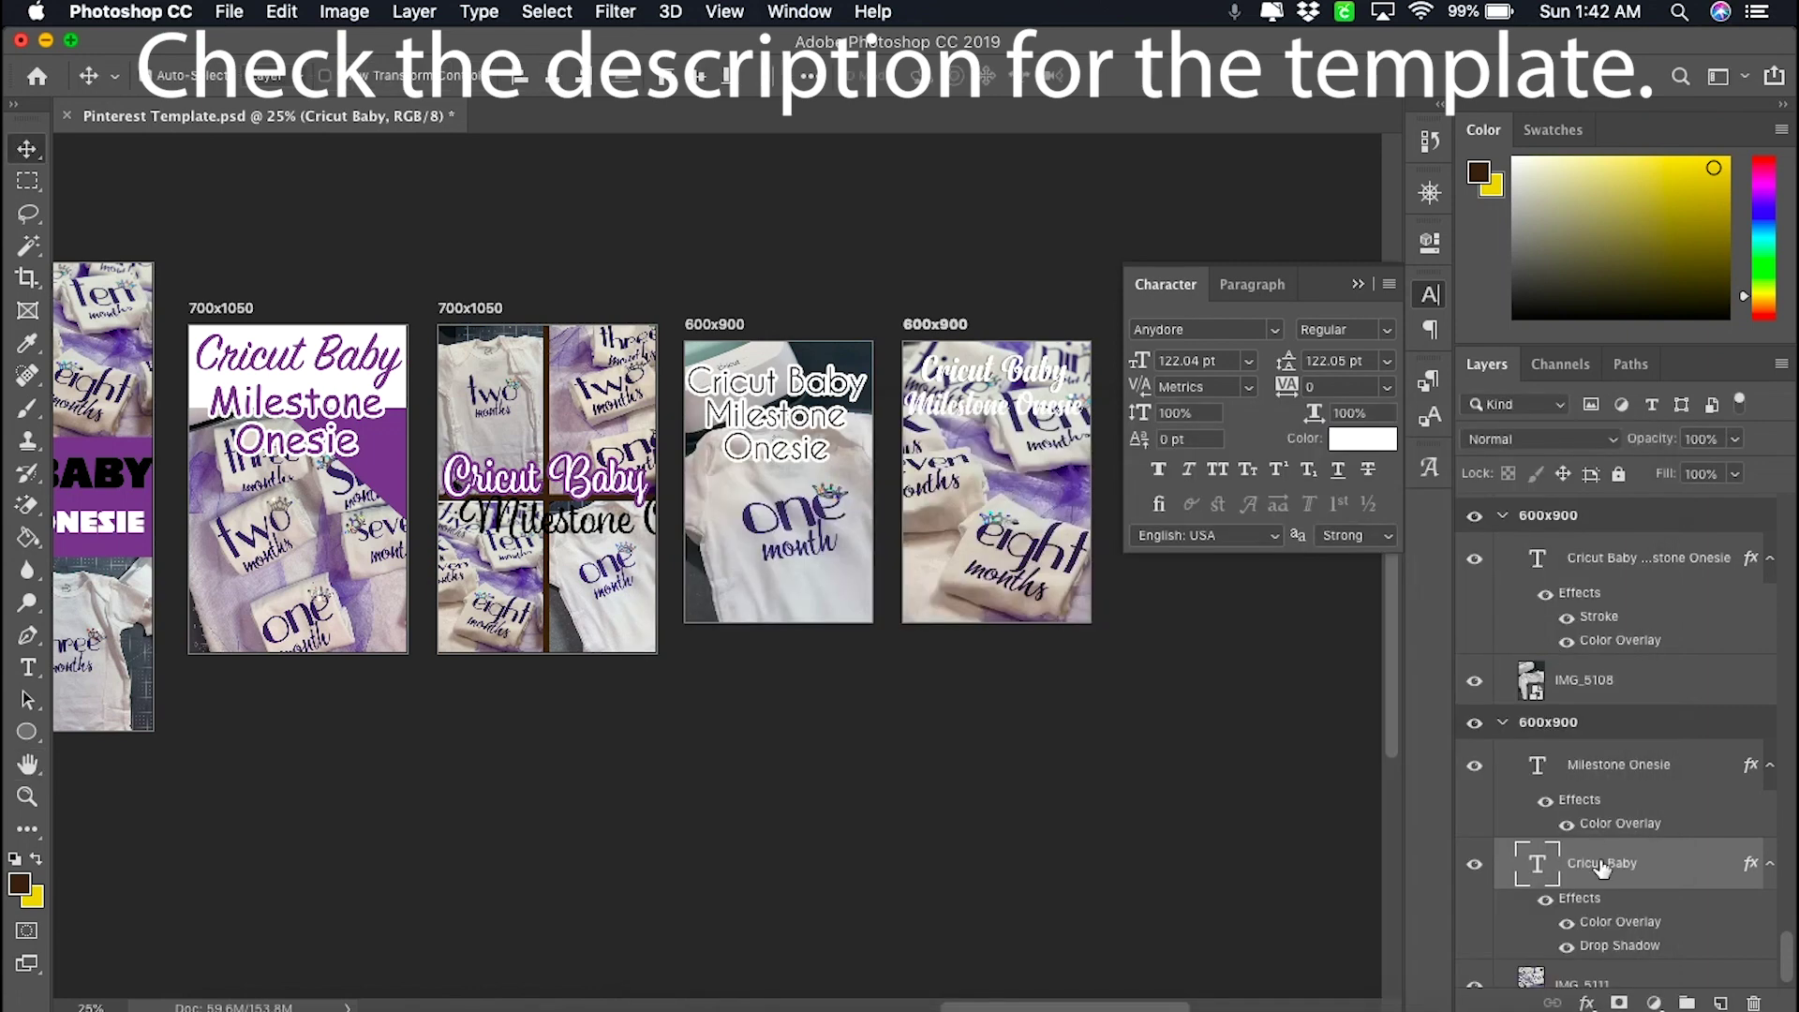
{"action": "left_click", "coordinate": [1706, 764]}
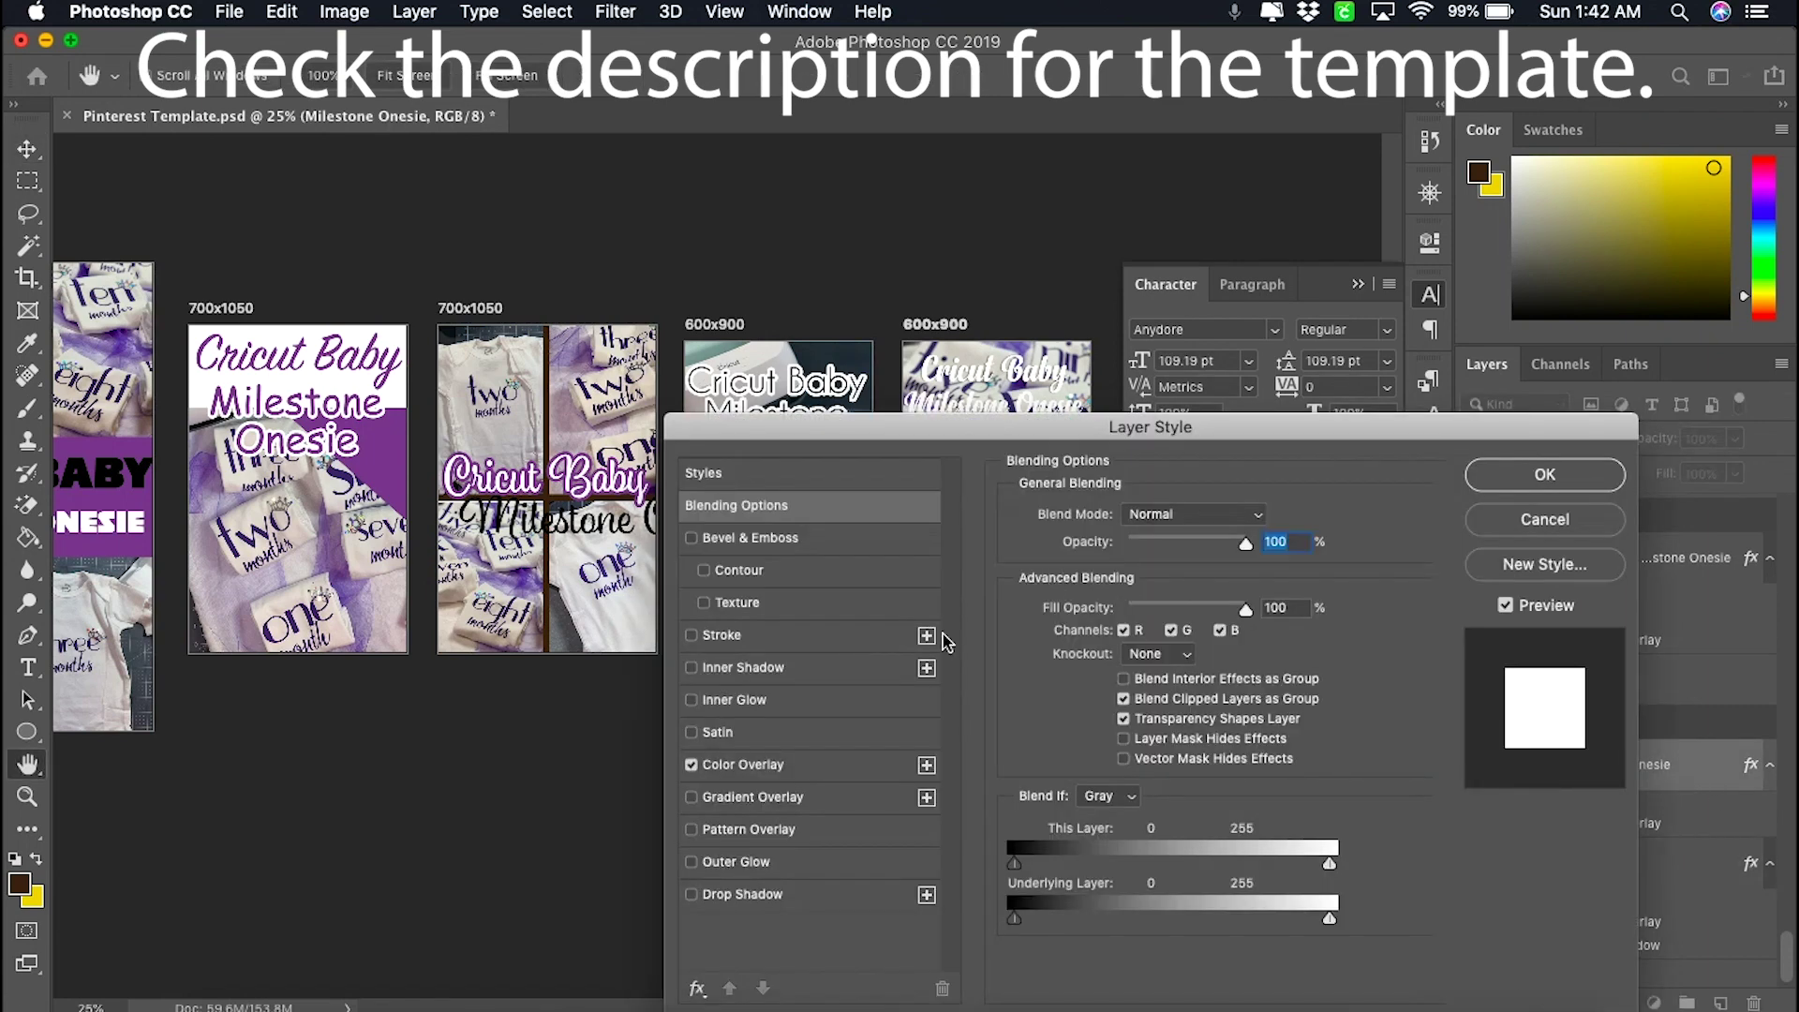
{"action": "left_click", "coordinate": [692, 896]}
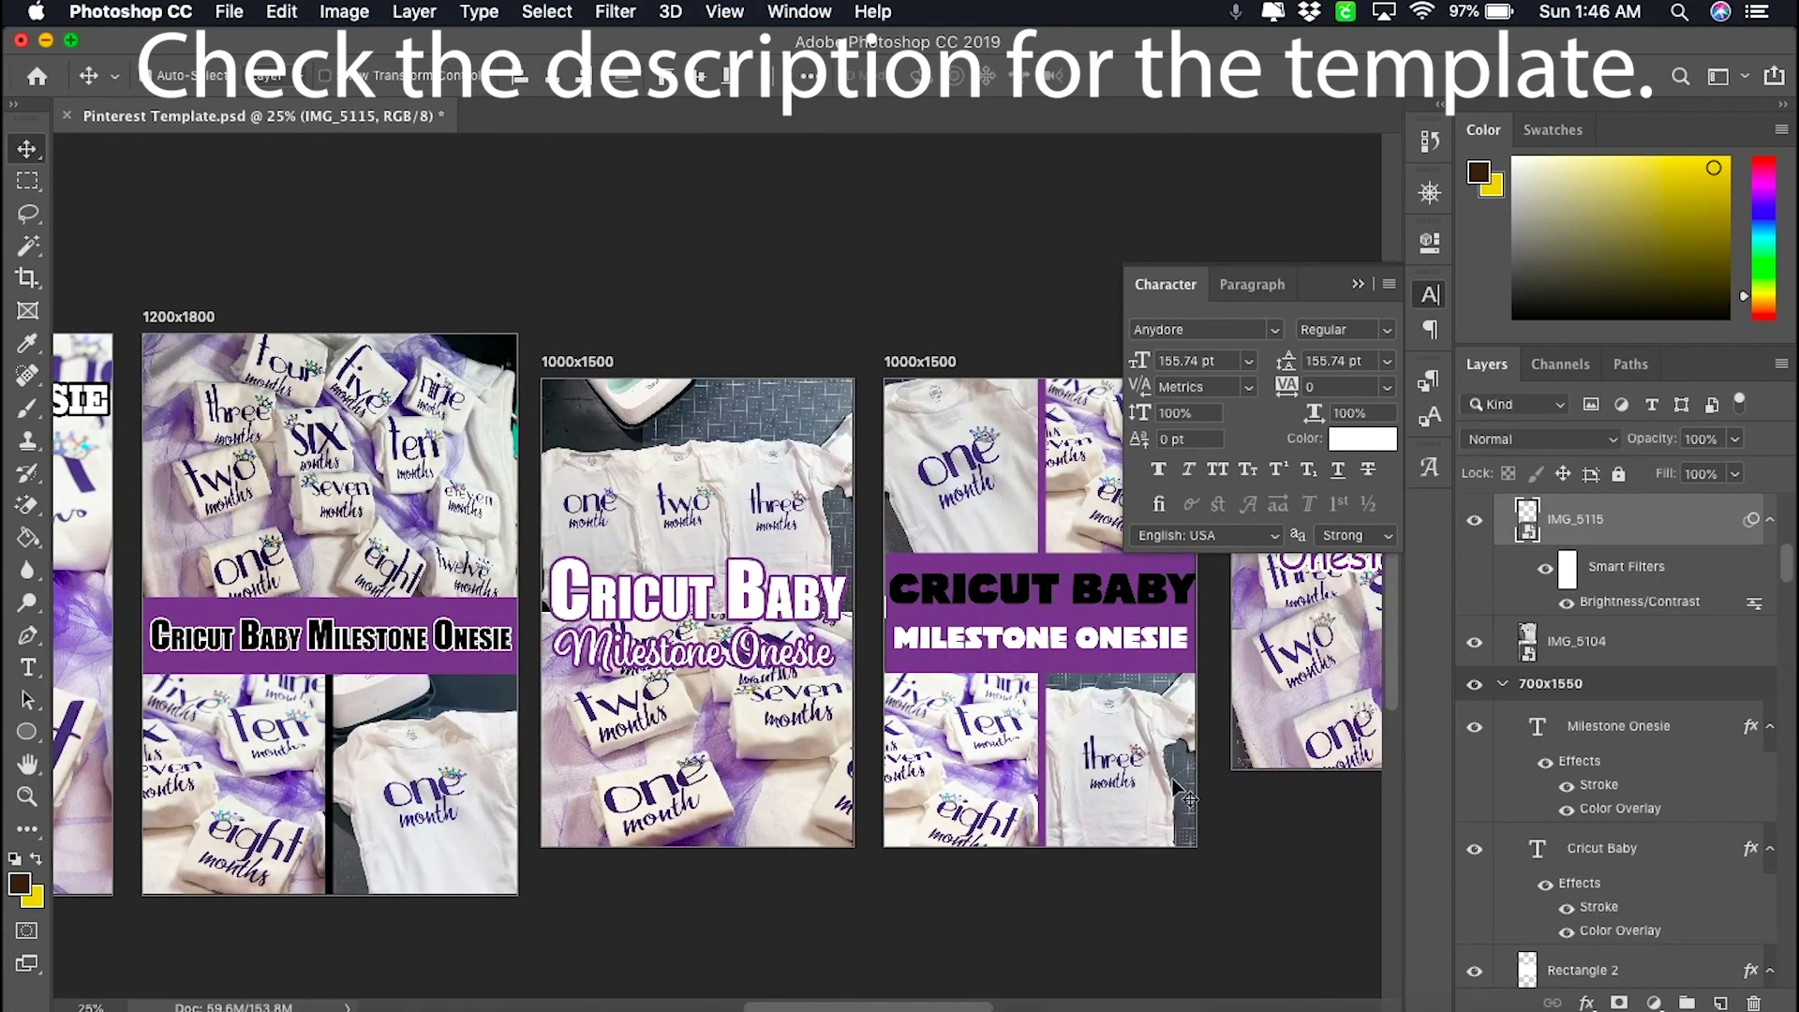
- Start an Export As of the artboards and set the format of both 700x1550 artboards to JPG
{"action": "scroll", "coordinate": [841, 778], "scroll_direction": "left", "scroll_amount": 10}
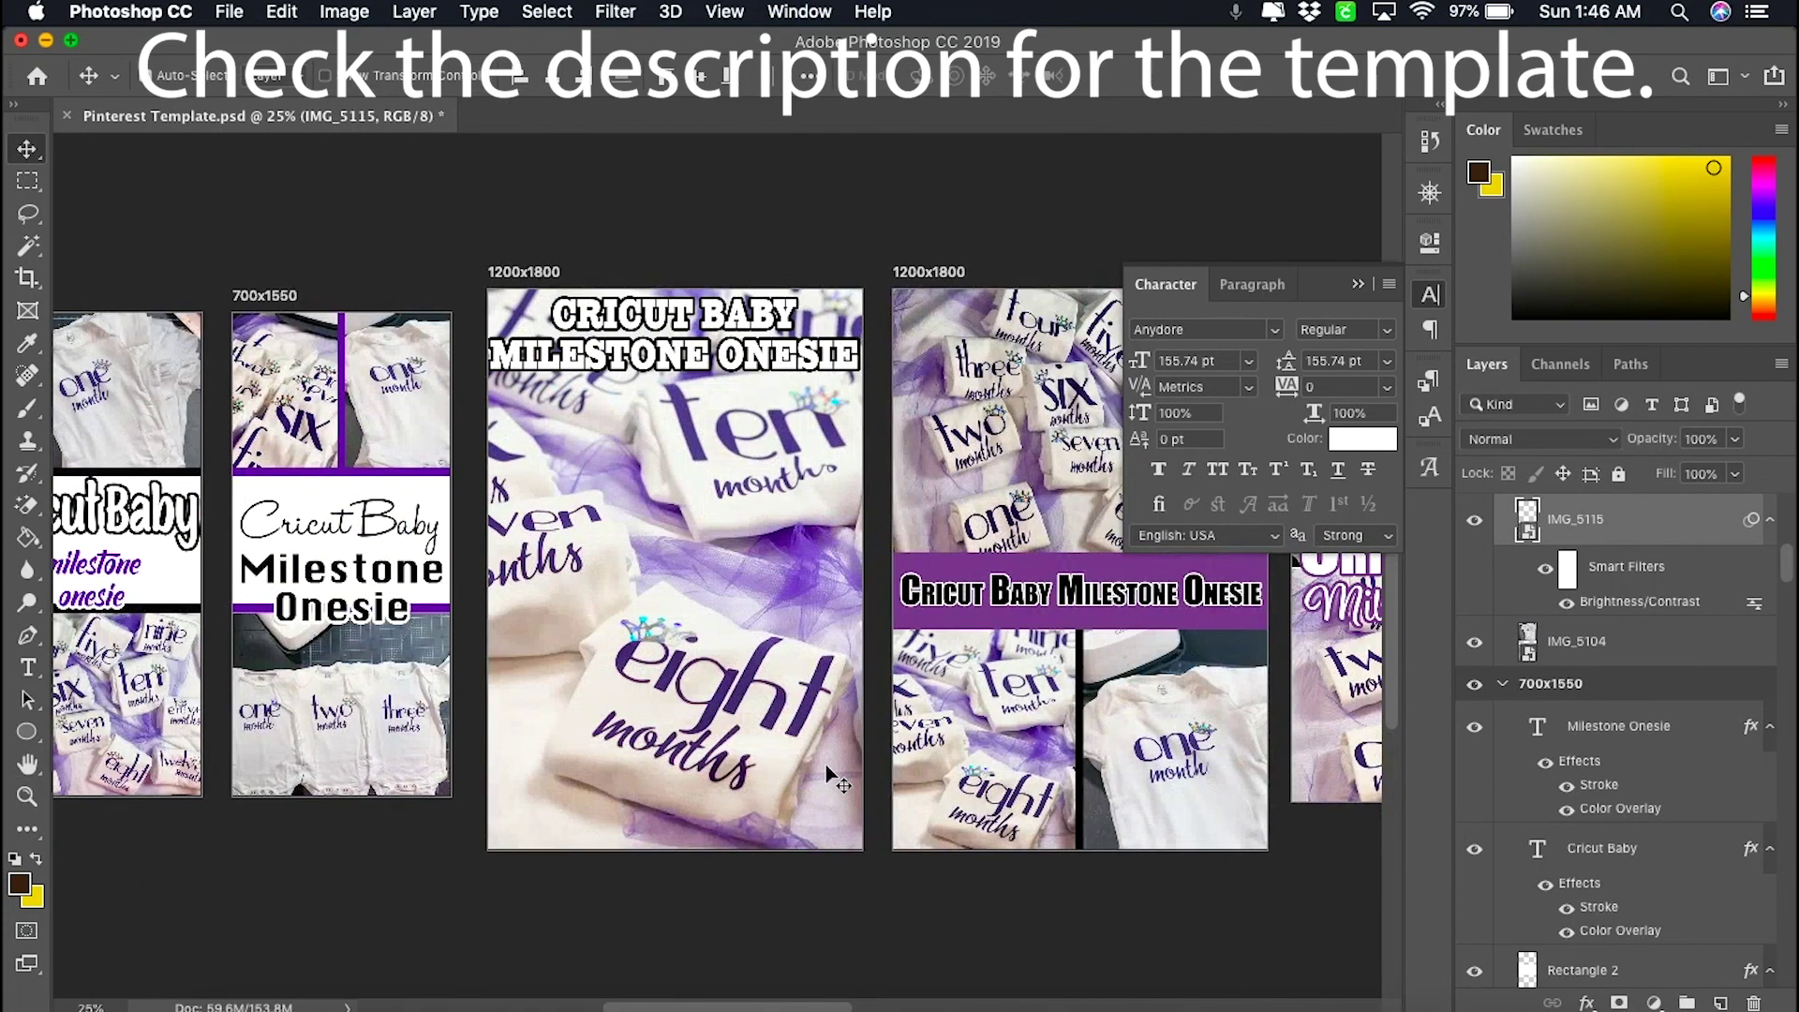
{"action": "scroll", "coordinate": [841, 776], "scroll_direction": "right", "scroll_amount": 15}
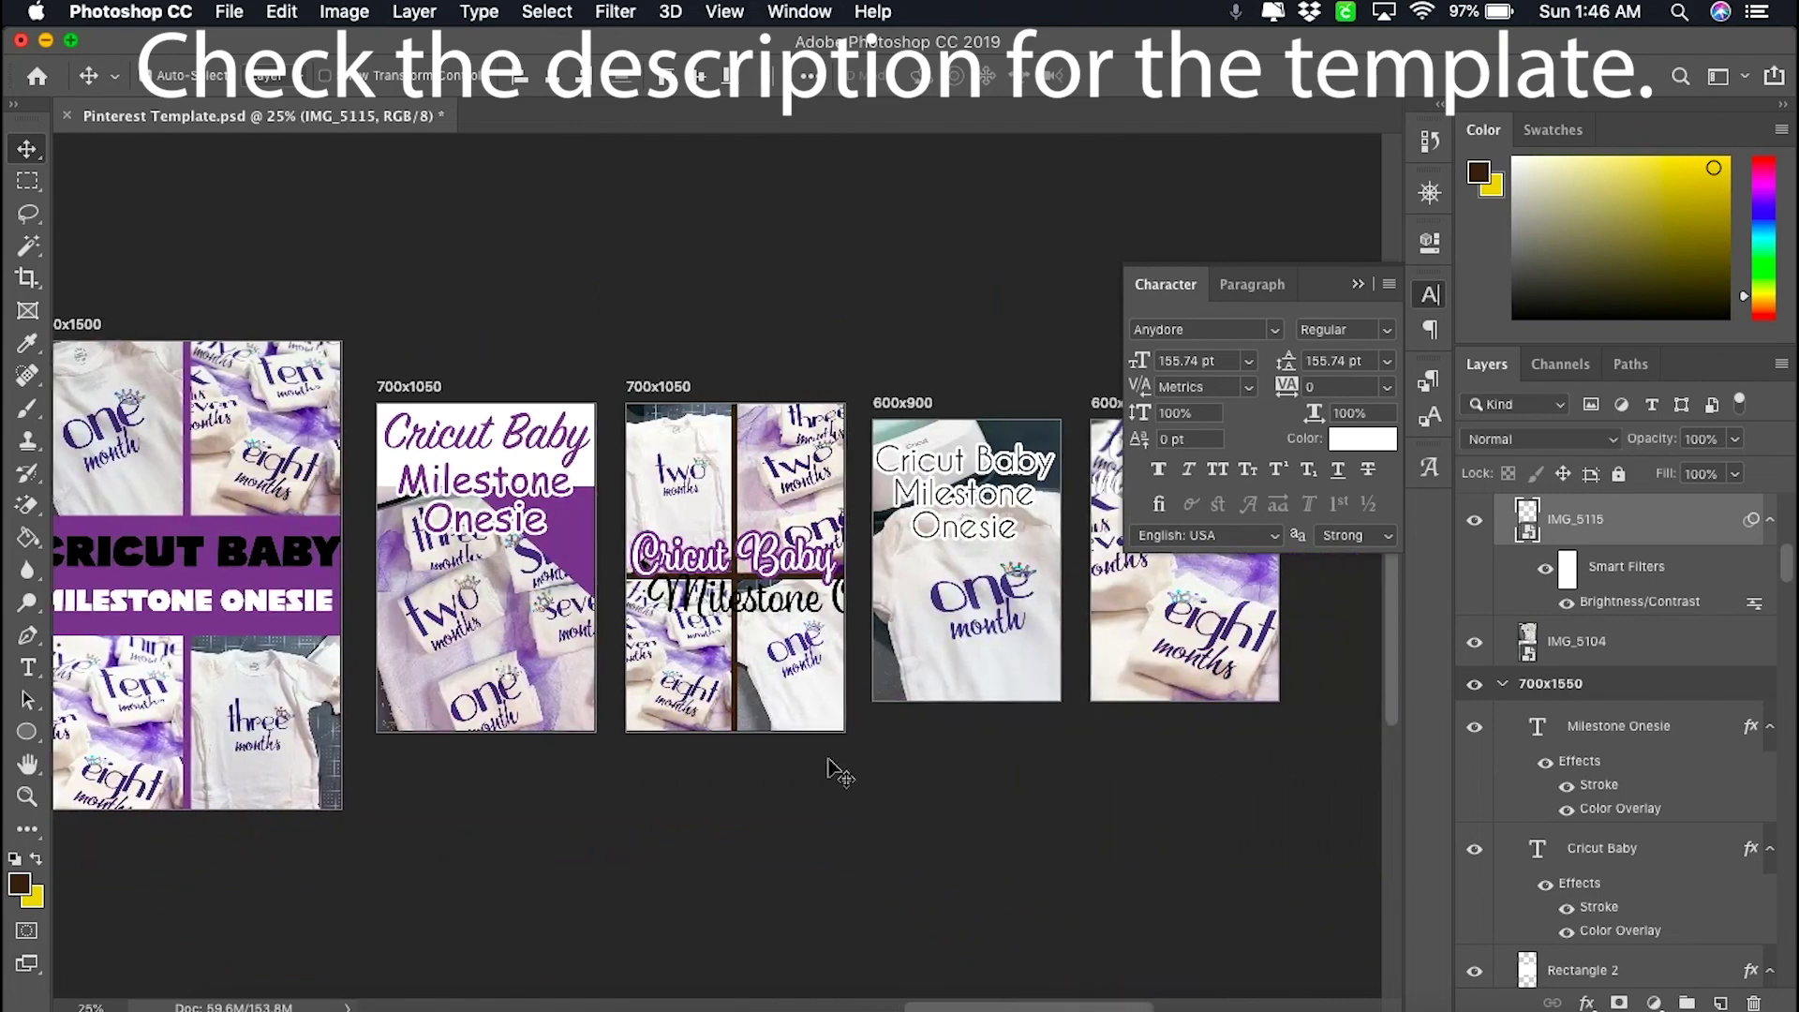
{"action": "scroll", "coordinate": [837, 772], "scroll_direction": "left", "scroll_amount": 10}
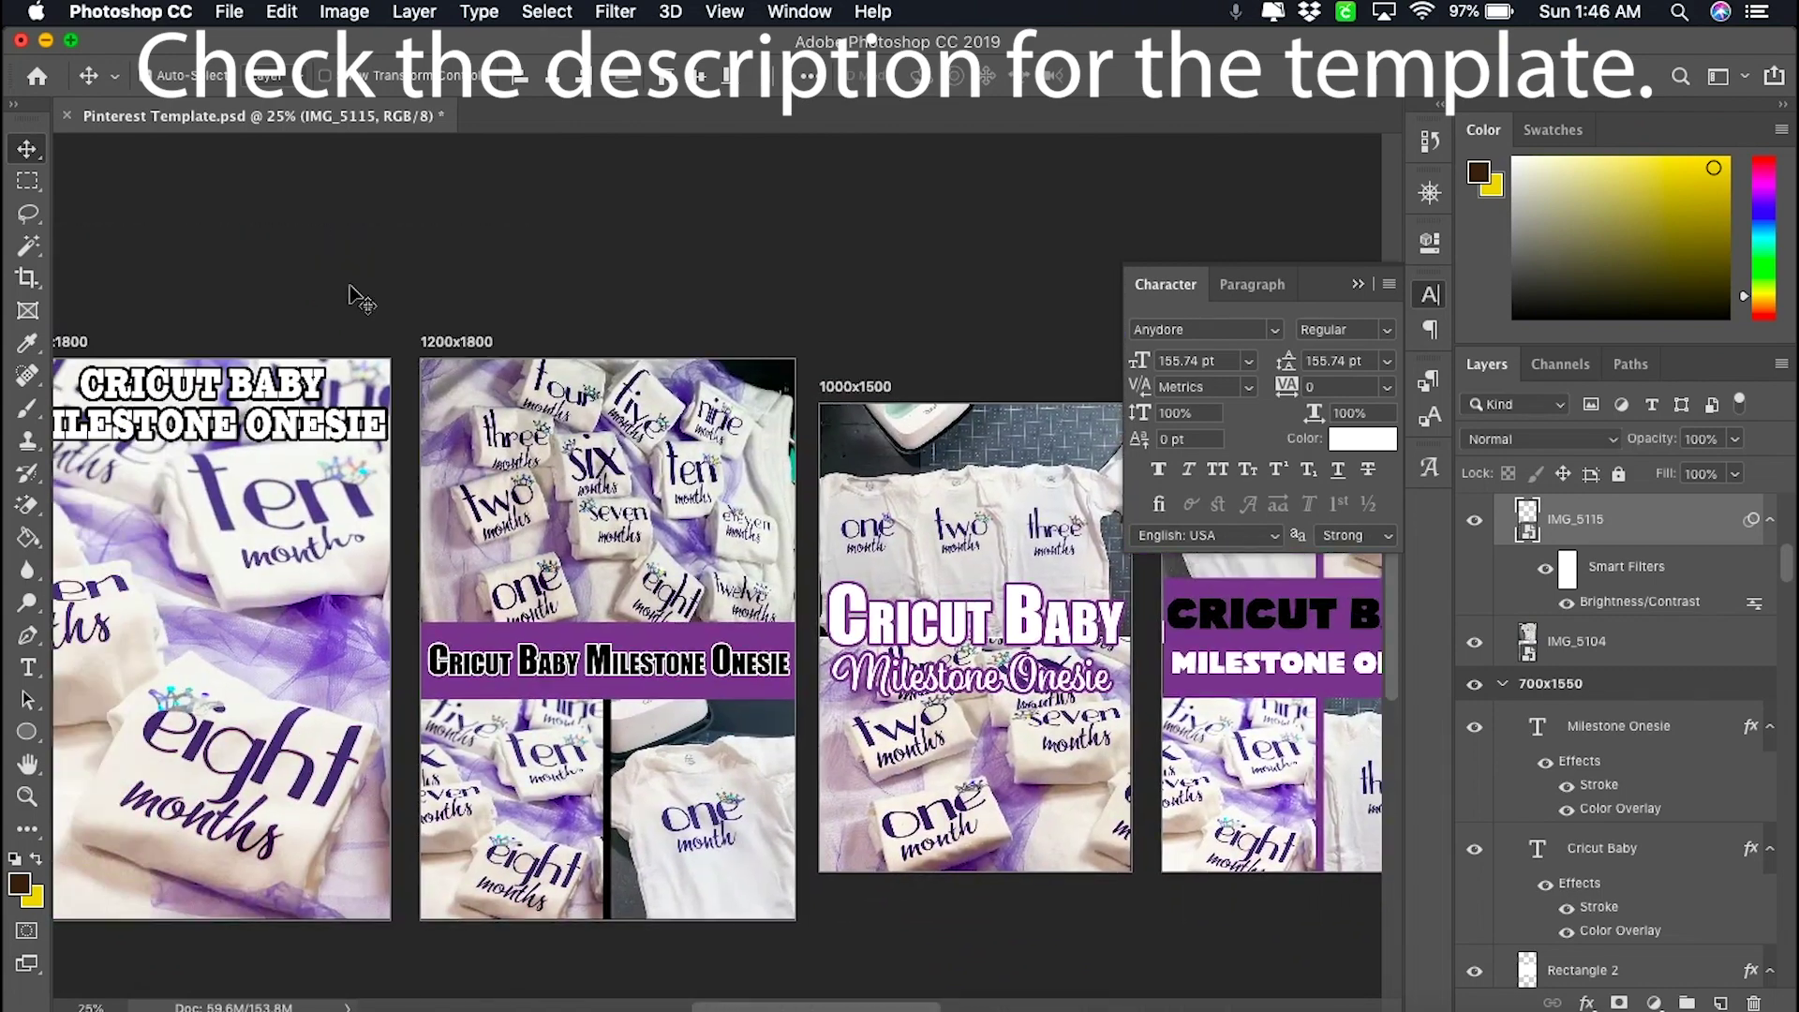
{"action": "left_click", "coordinate": [230, 13]}
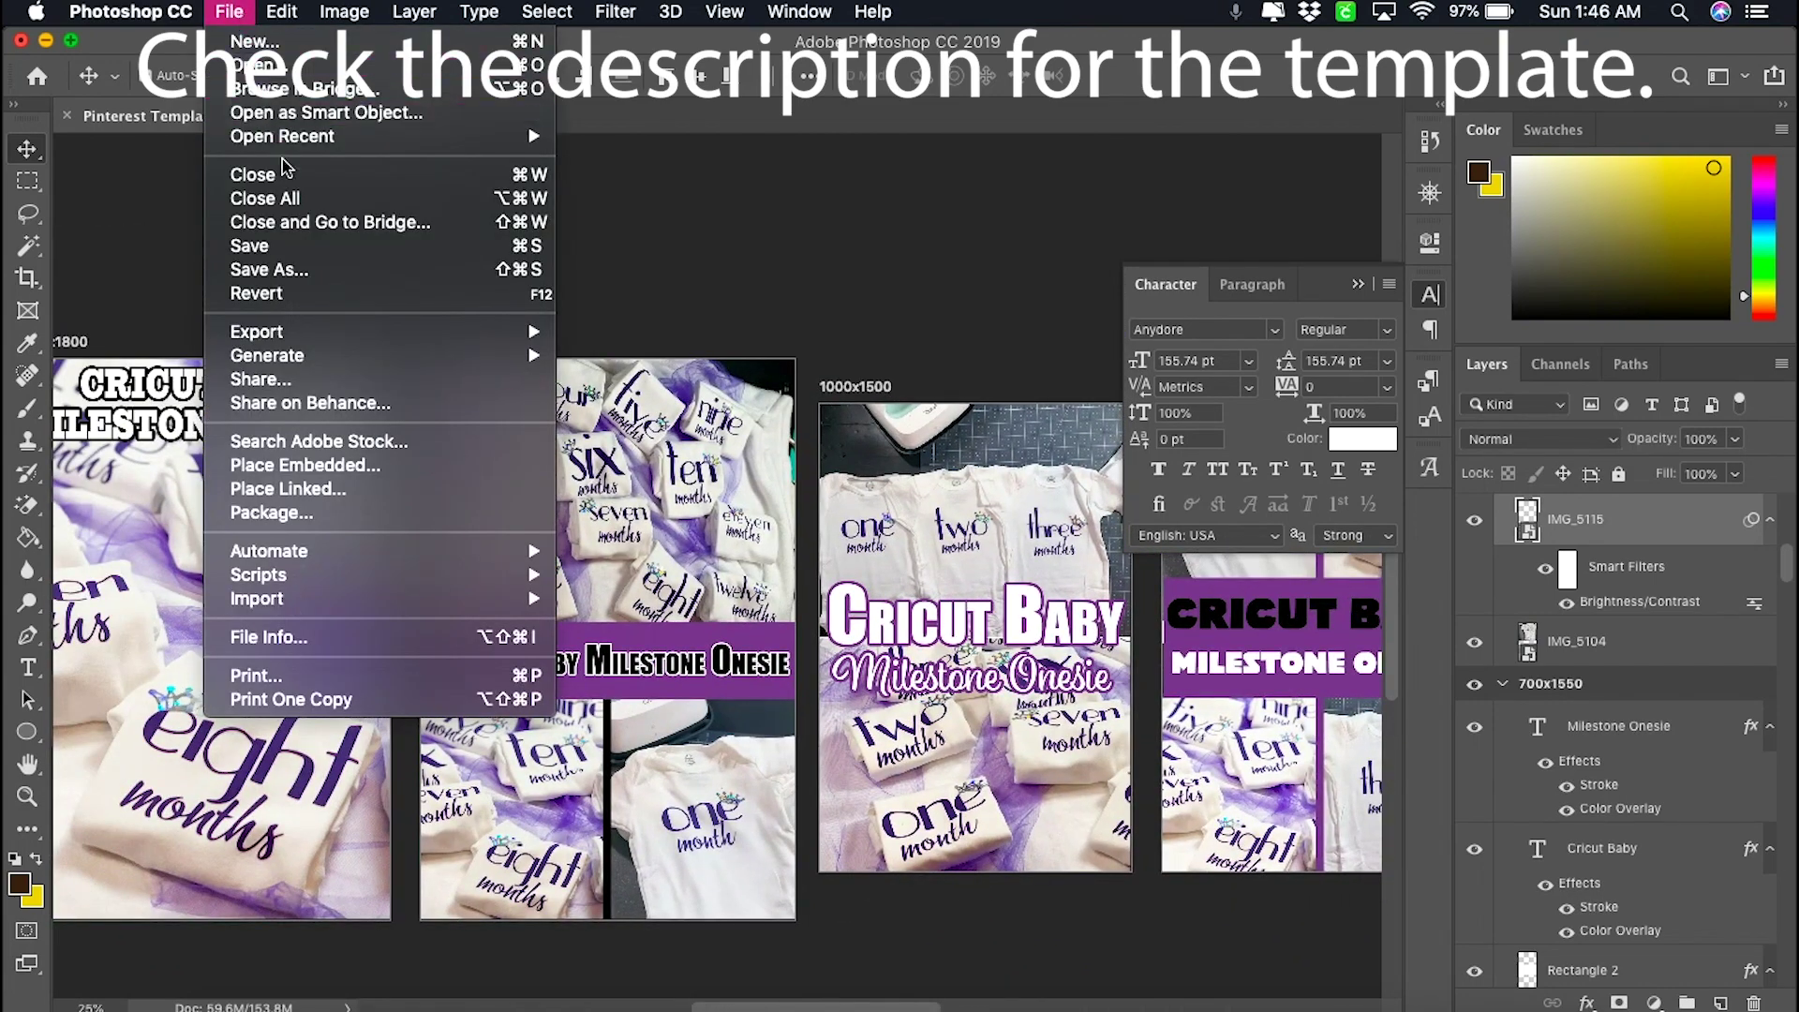
{"action": "mouse_move", "coordinate": [339, 345]}
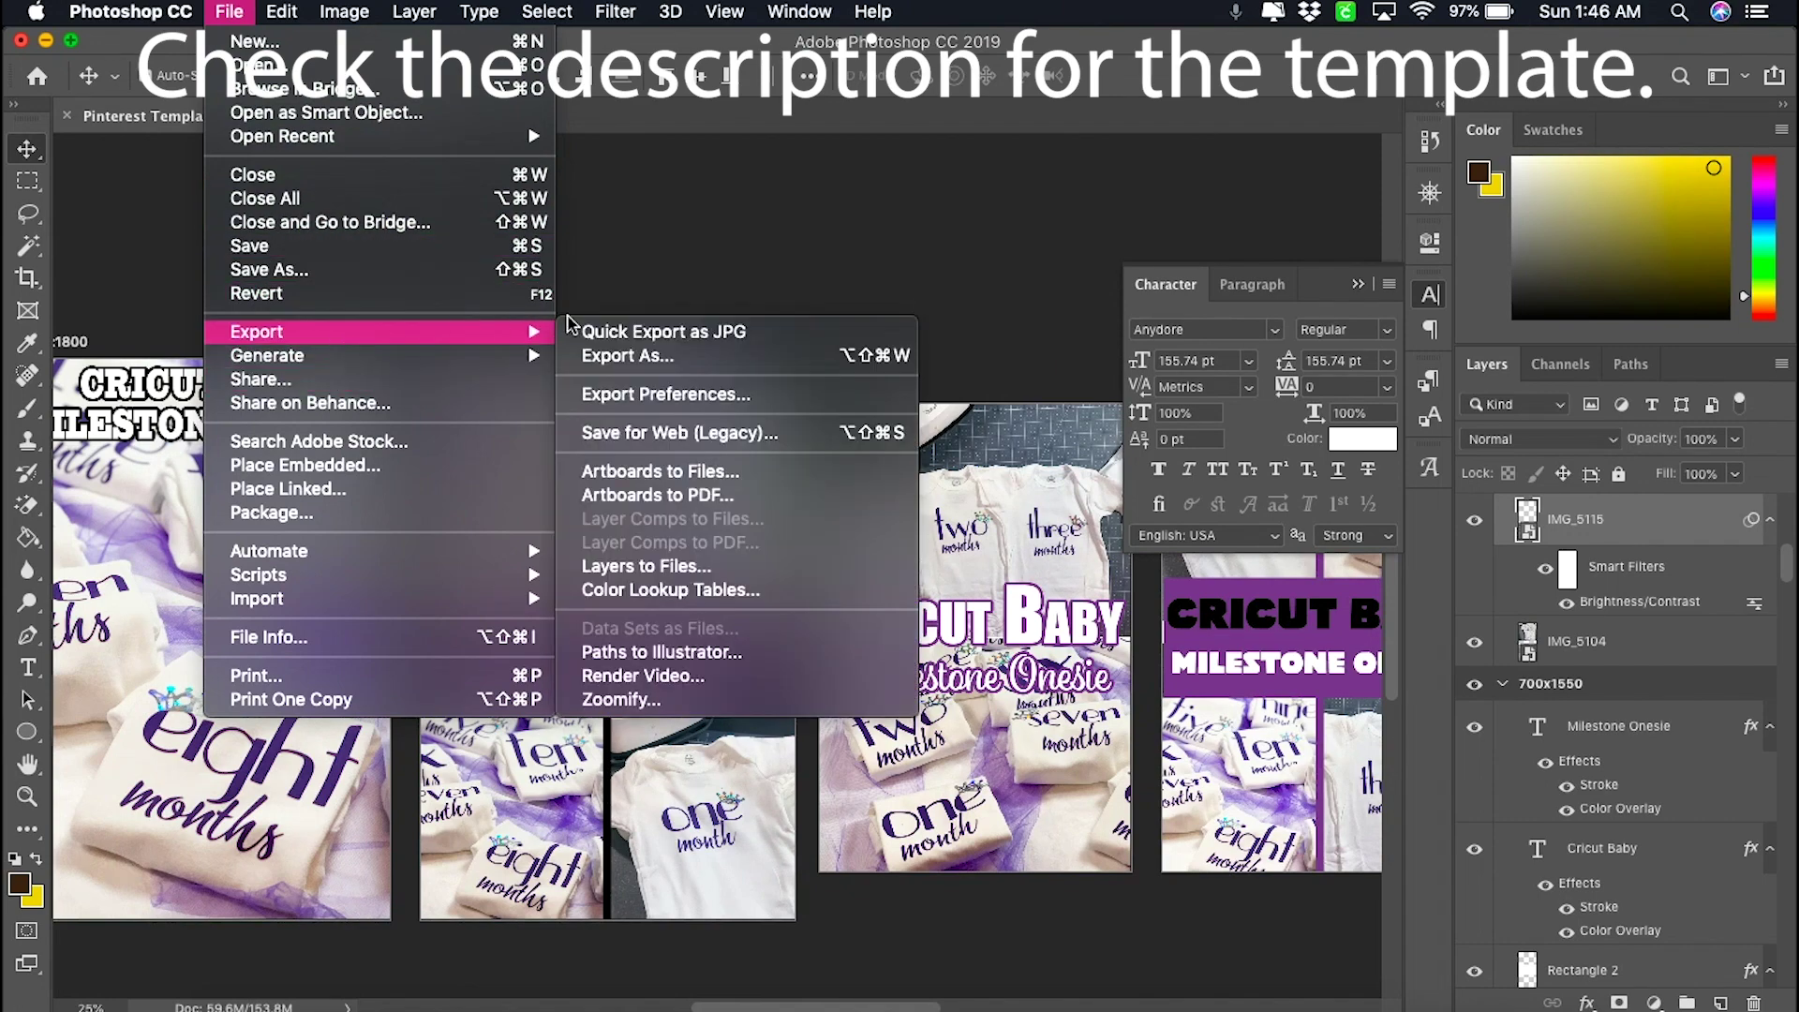
{"action": "left_click", "coordinate": [626, 356]}
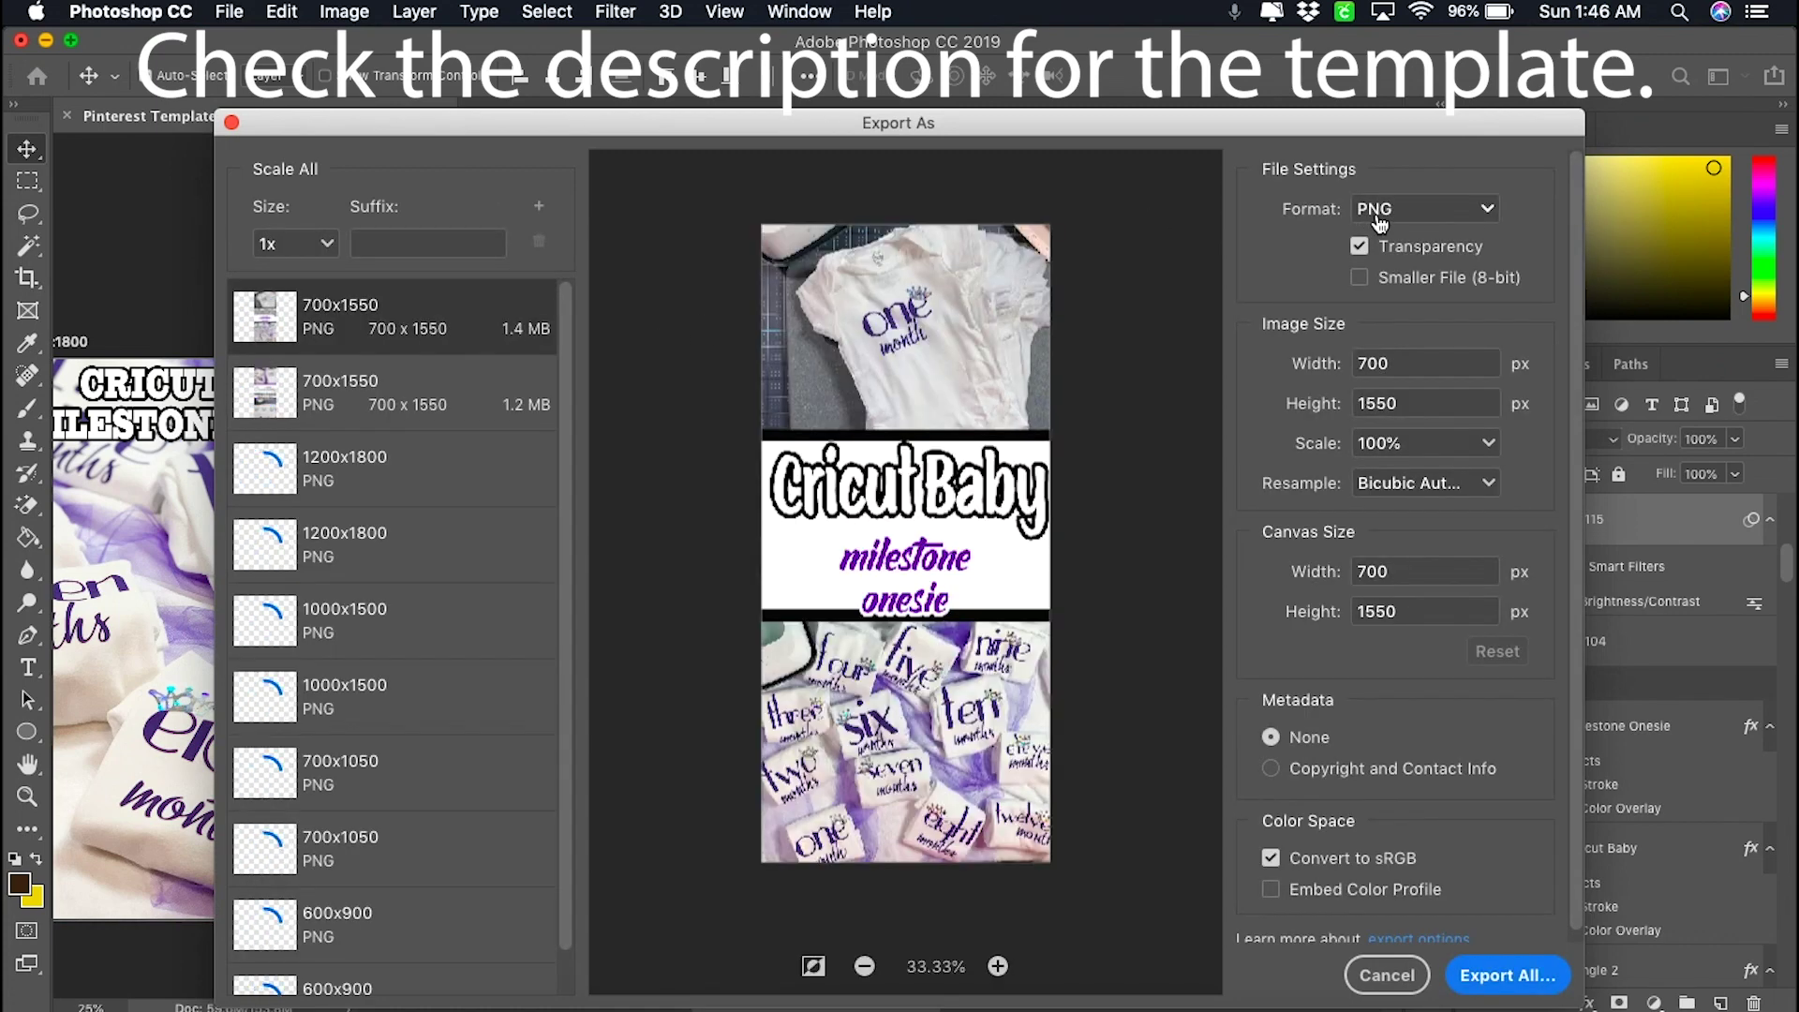
{"action": "left_click", "coordinate": [1377, 216]}
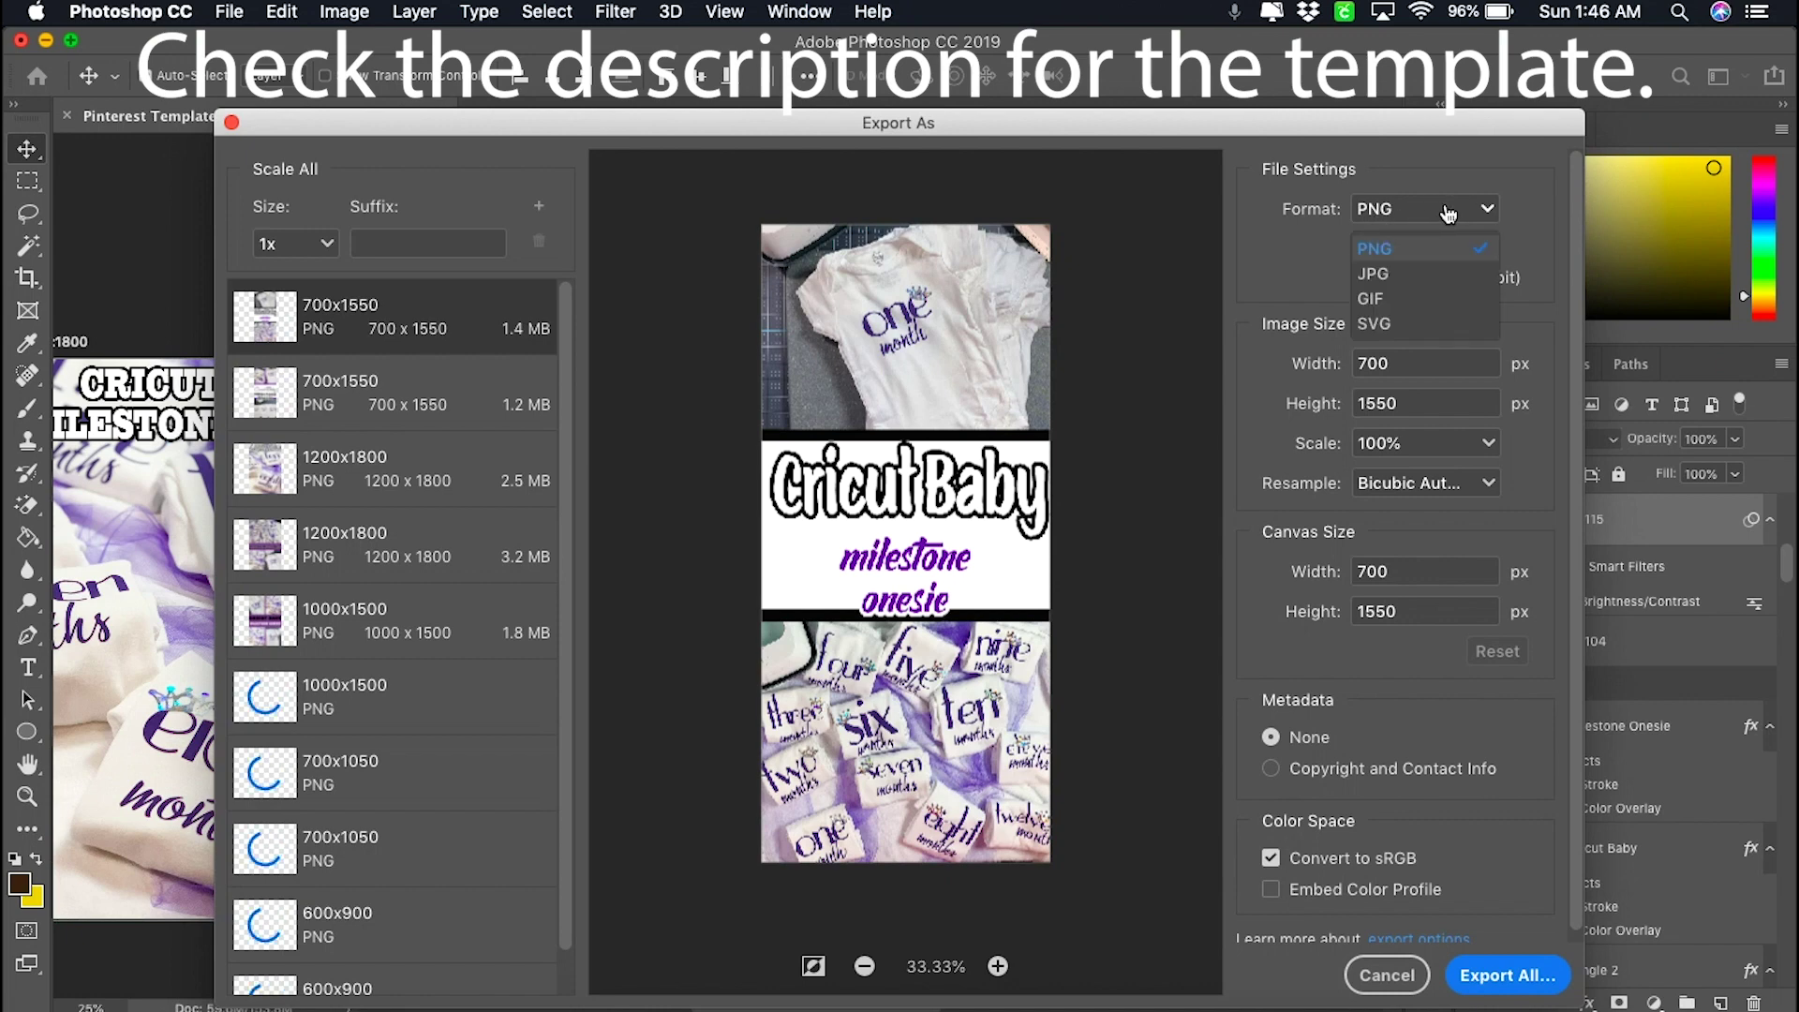
{"action": "left_click", "coordinate": [1423, 279]}
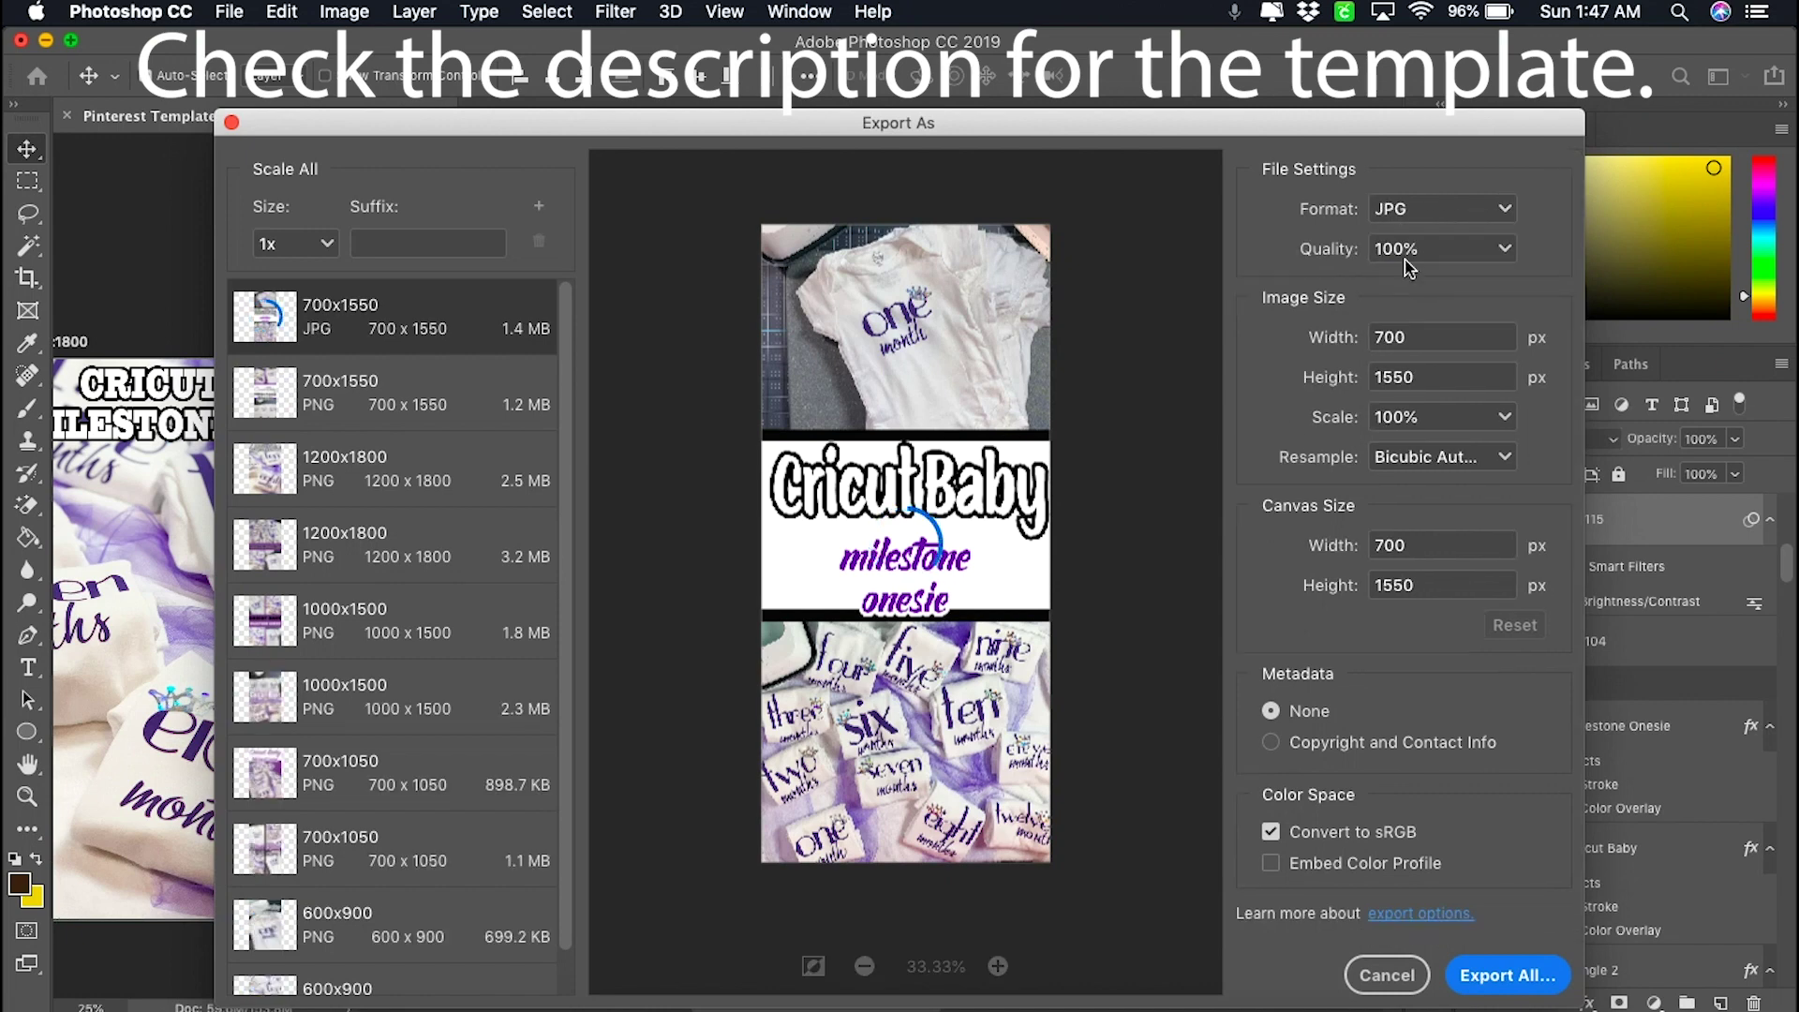
{"action": "left_click", "coordinate": [476, 374]}
{"action": "left_click", "coordinate": [1426, 215]}
{"action": "left_click", "coordinate": [1411, 281]}
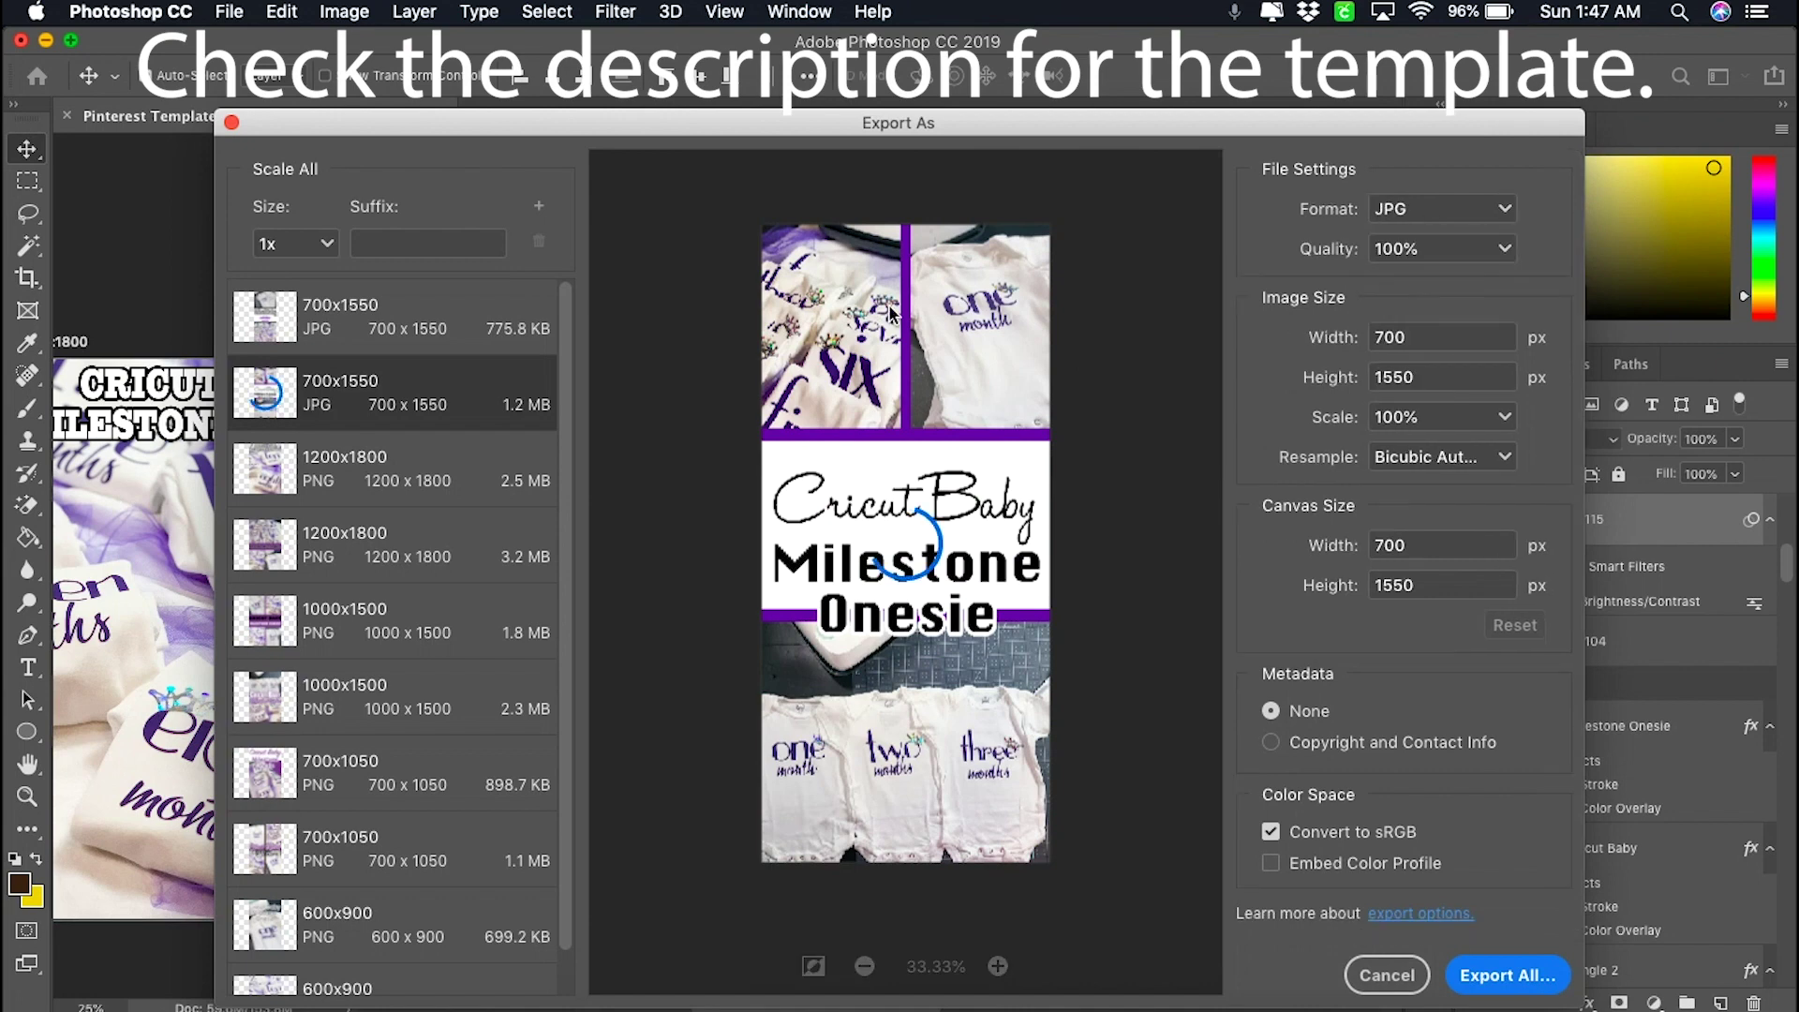
- Set the export format of both 1200x1800 artboards to JPG
{"action": "left_click", "coordinate": [419, 489]}
{"action": "left_click", "coordinate": [1451, 214]}
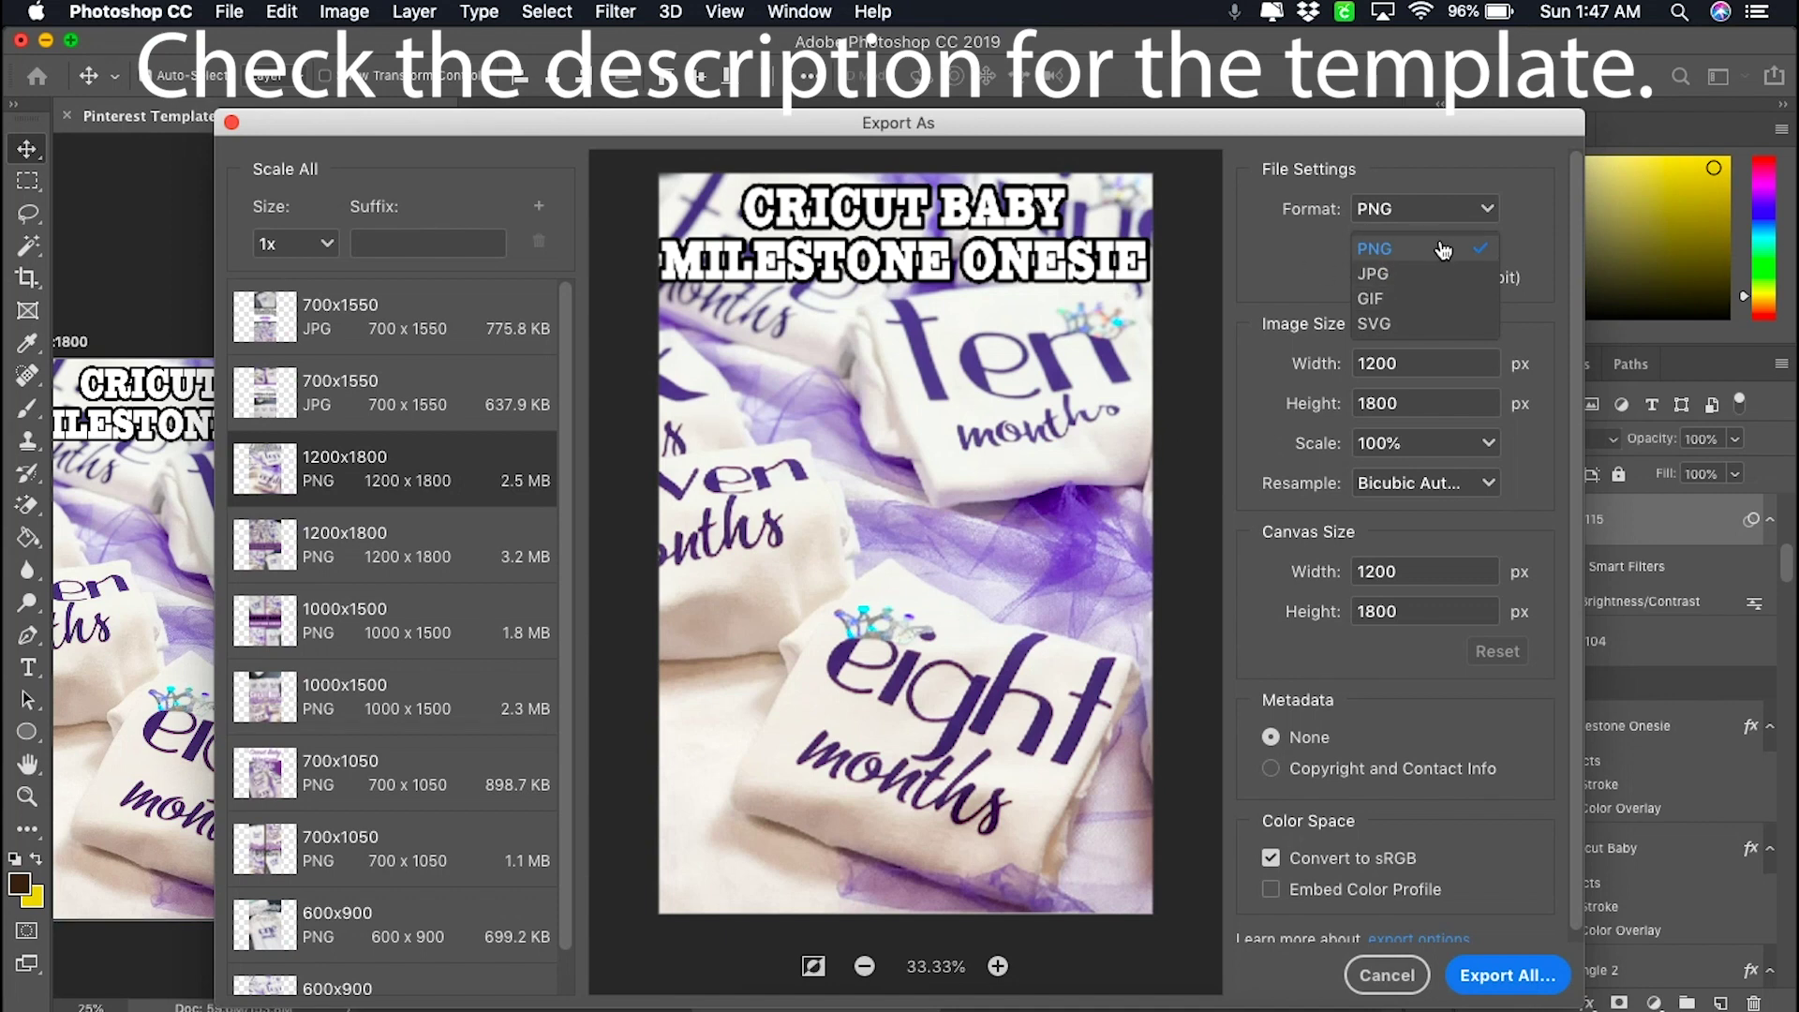
{"action": "left_click", "coordinate": [1406, 273]}
{"action": "left_click", "coordinate": [372, 535]}
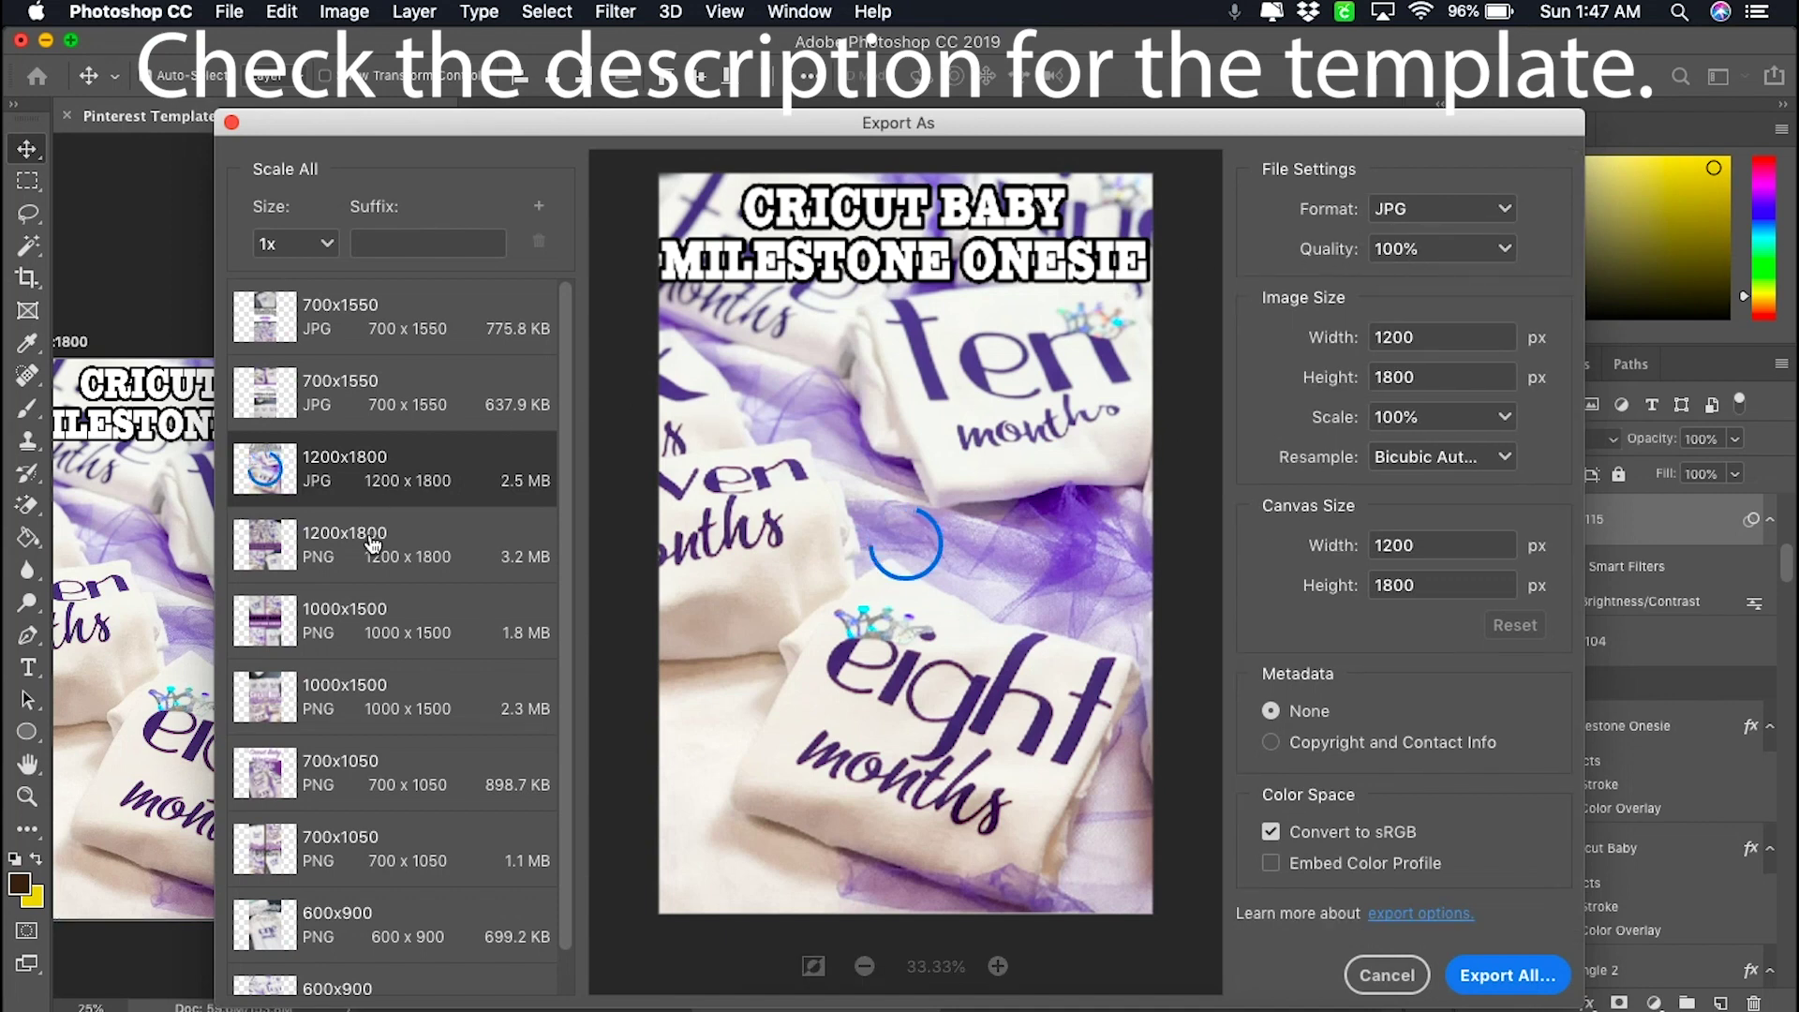
{"action": "left_click", "coordinate": [1448, 212]}
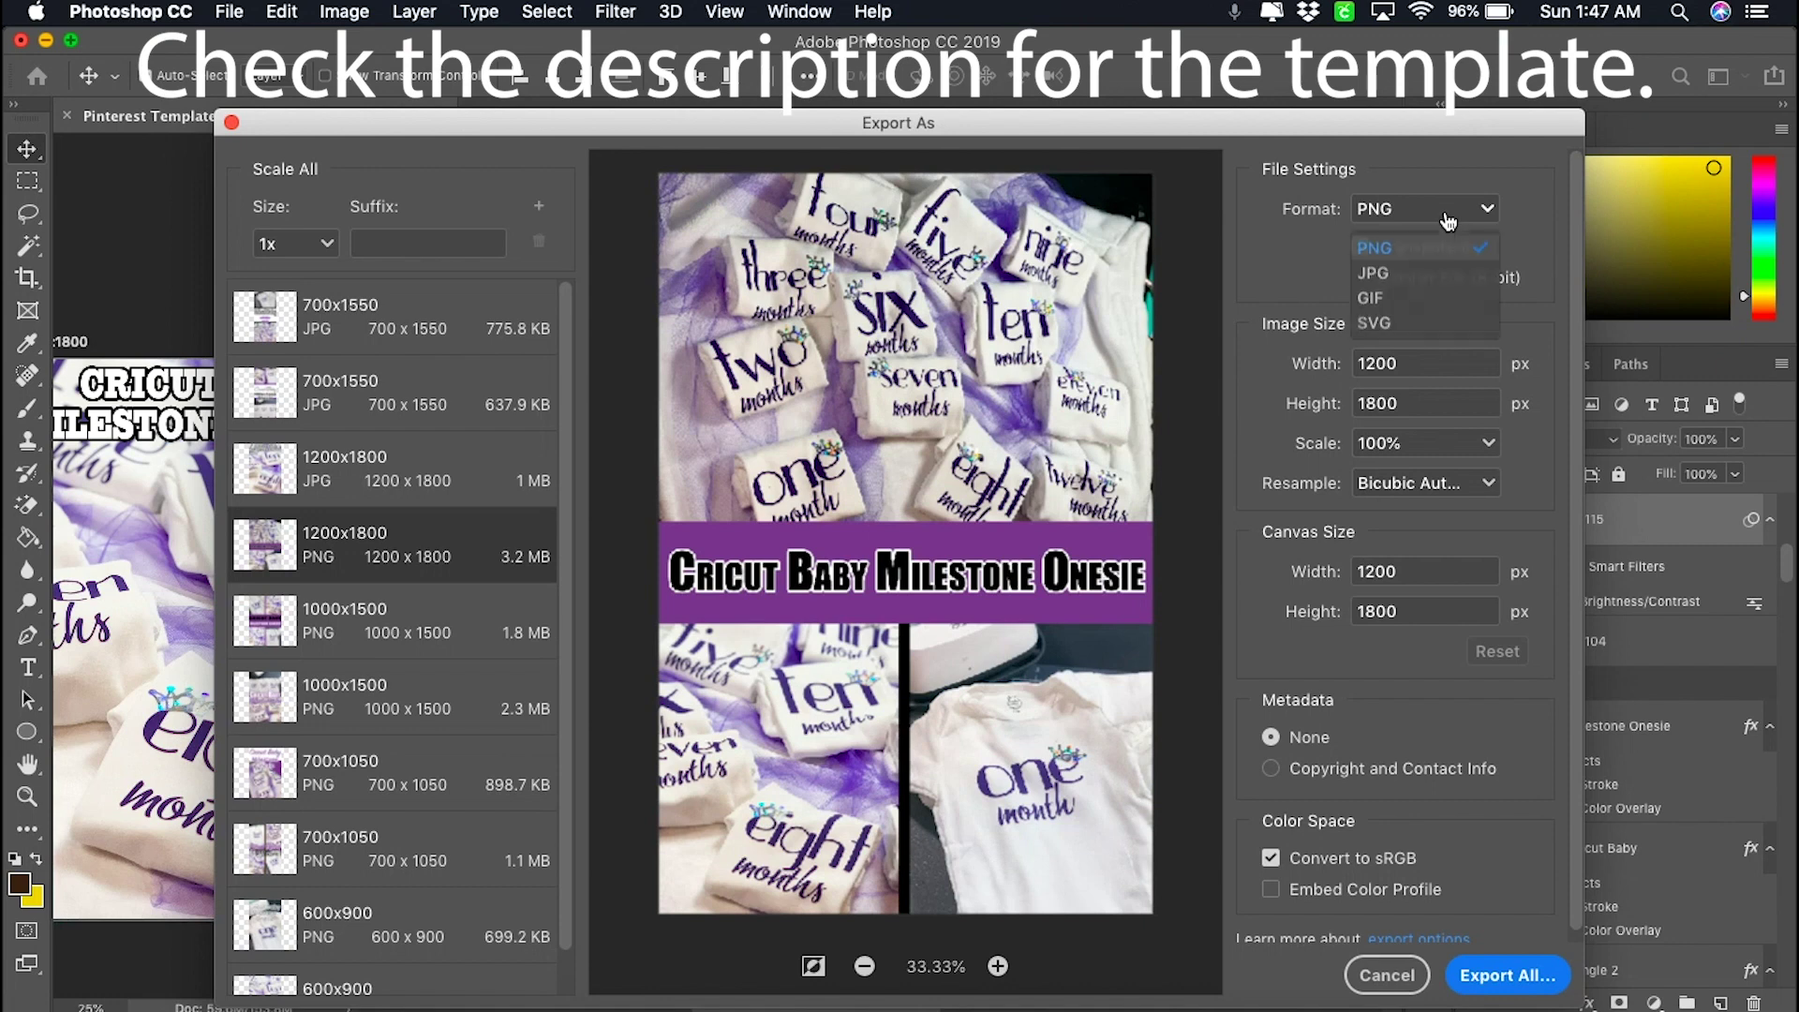
{"action": "left_click", "coordinate": [1433, 275]}
- Set the export format of both 1000x1500 artboards to JPG
{"action": "left_click", "coordinate": [427, 635]}
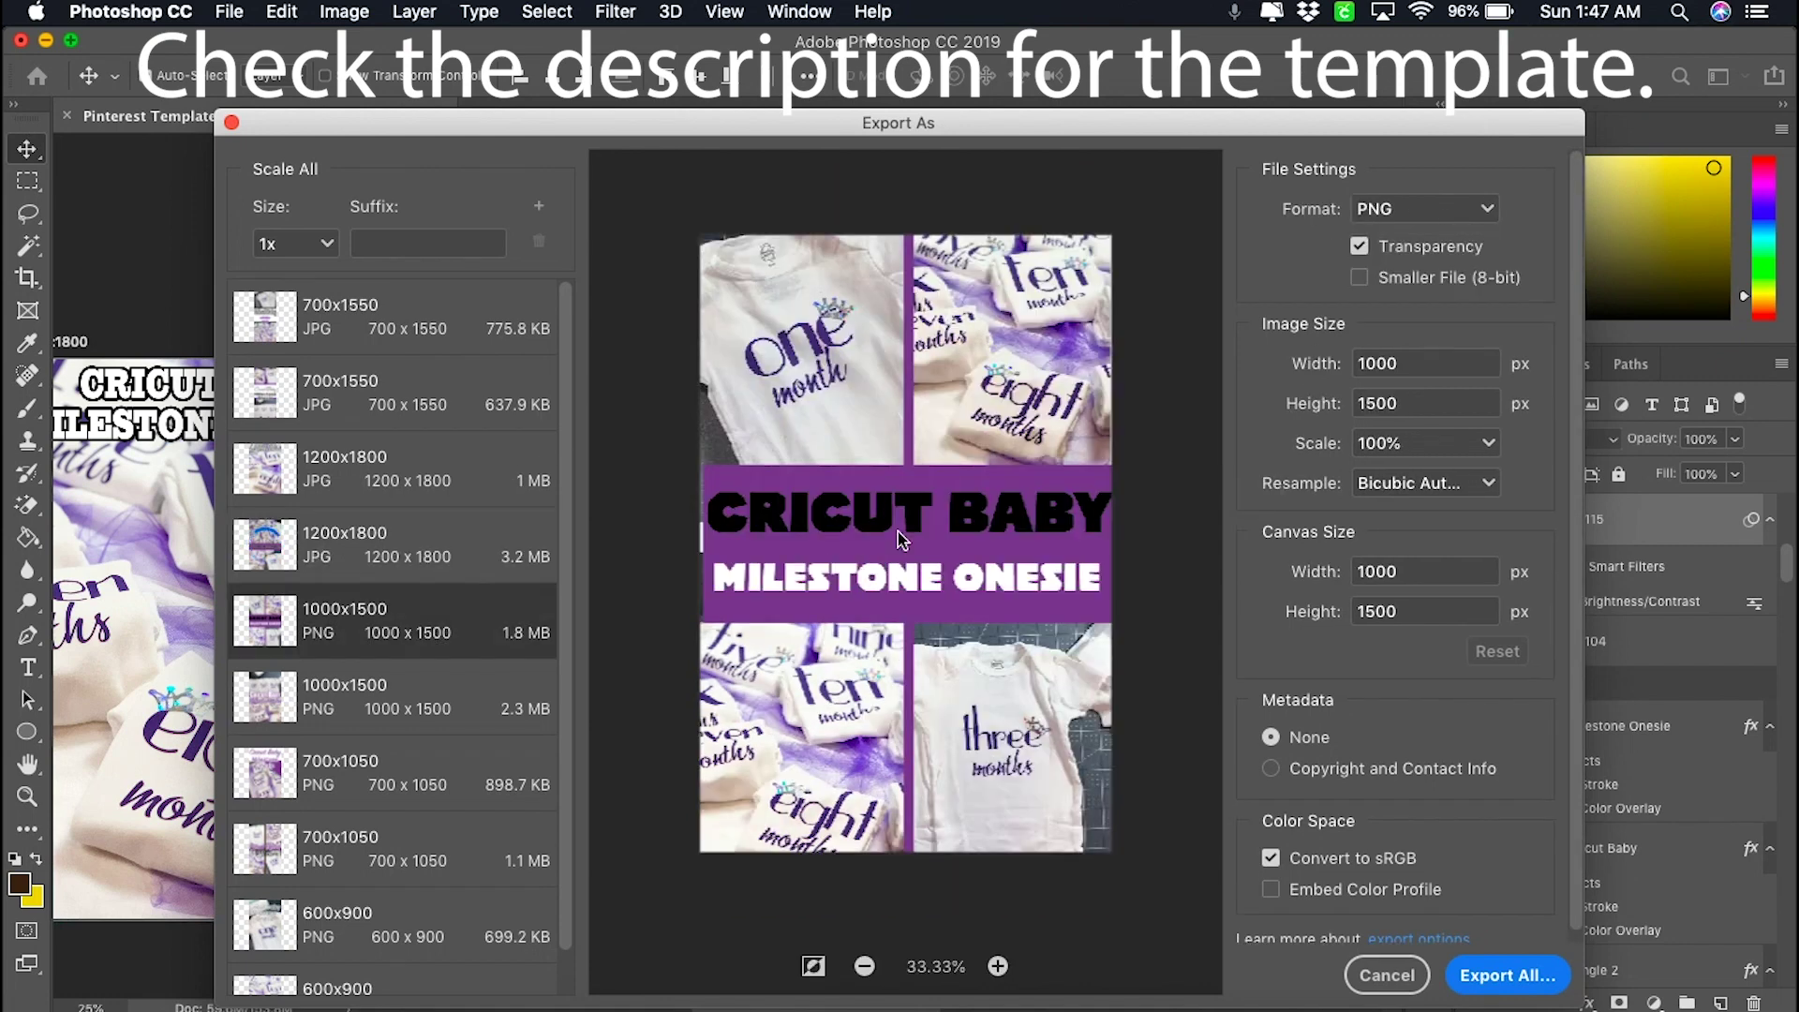
{"action": "left_click", "coordinate": [1417, 214]}
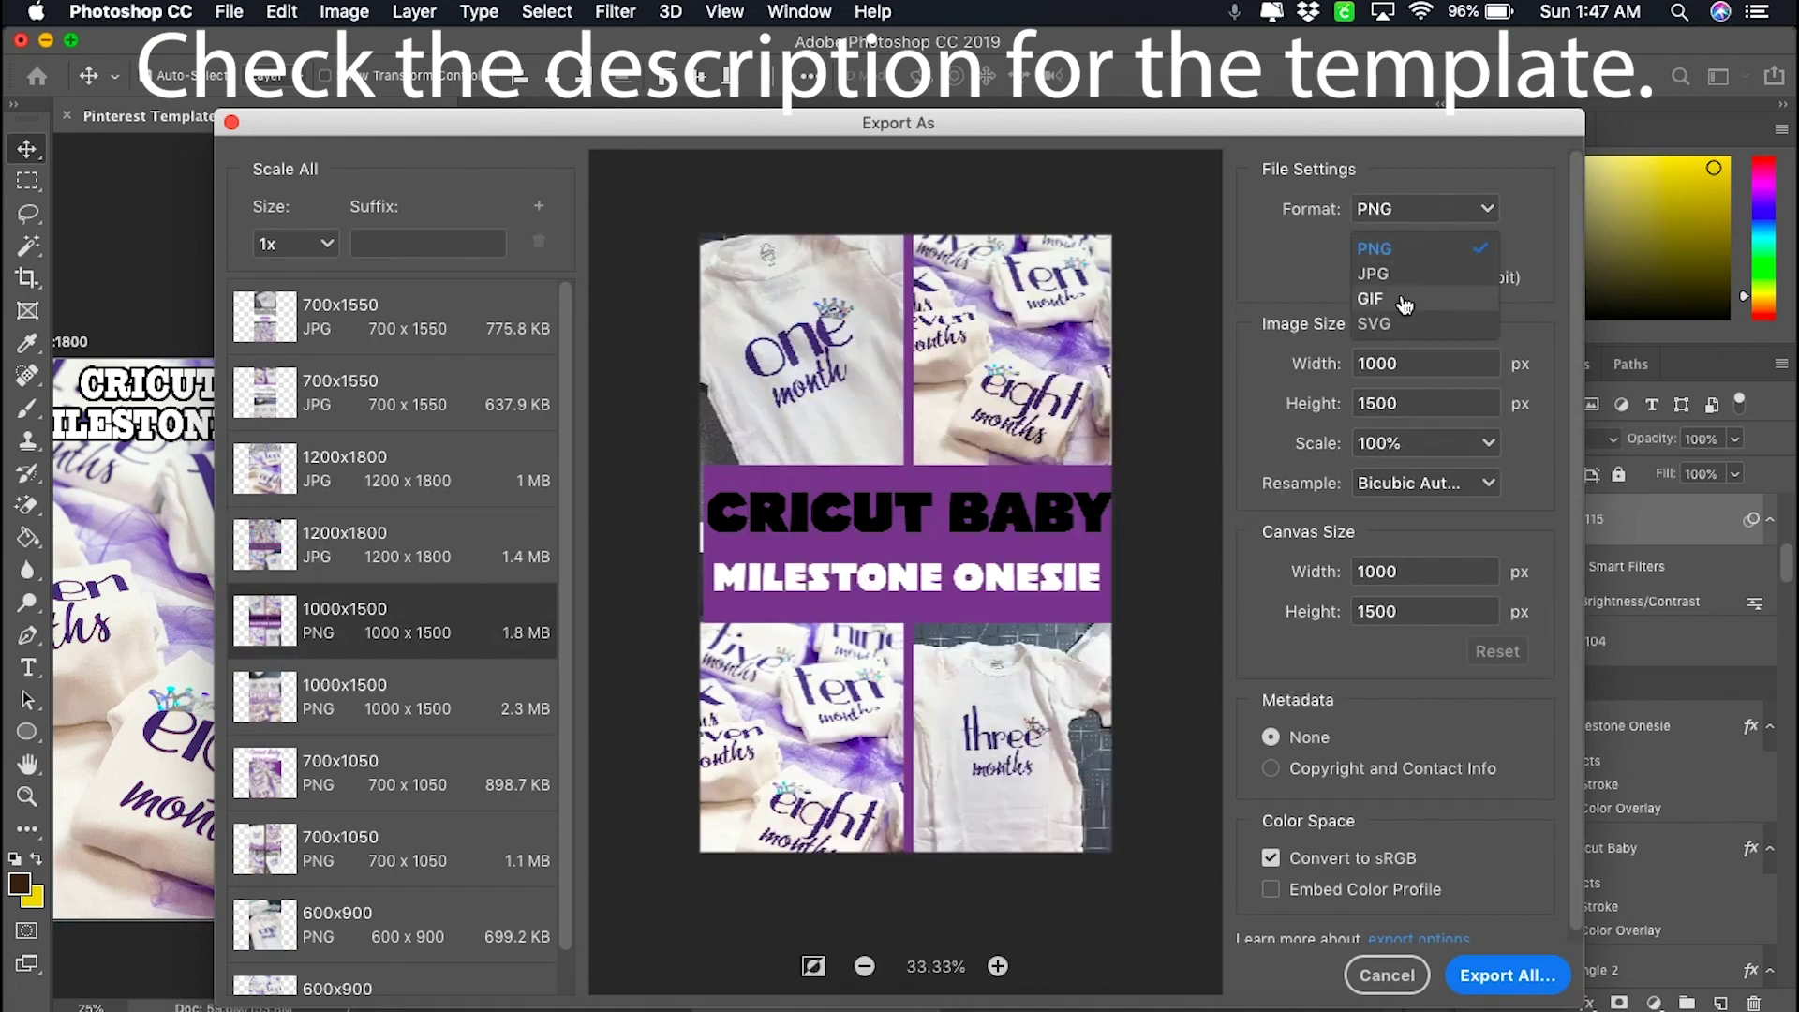
{"action": "left_click", "coordinate": [1415, 274]}
{"action": "scroll", "coordinate": [361, 768], "scroll_direction": "down", "scroll_amount": 1}
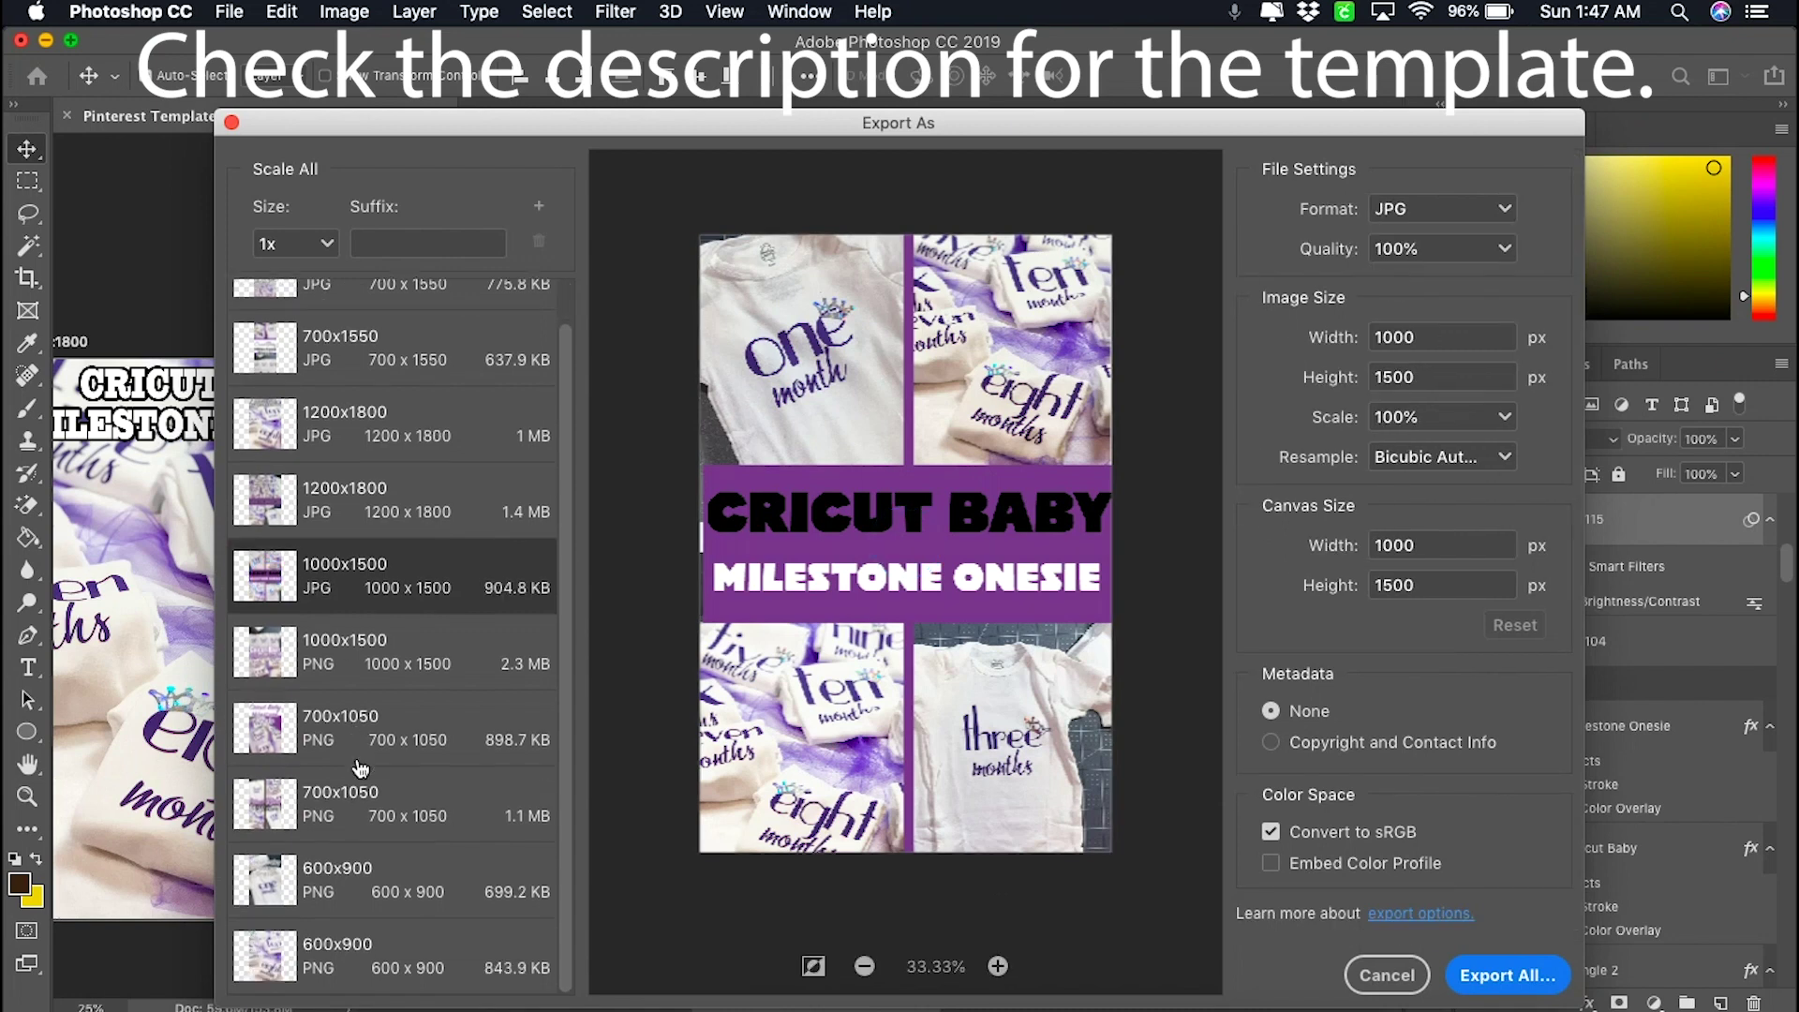
{"action": "left_click", "coordinate": [375, 652]}
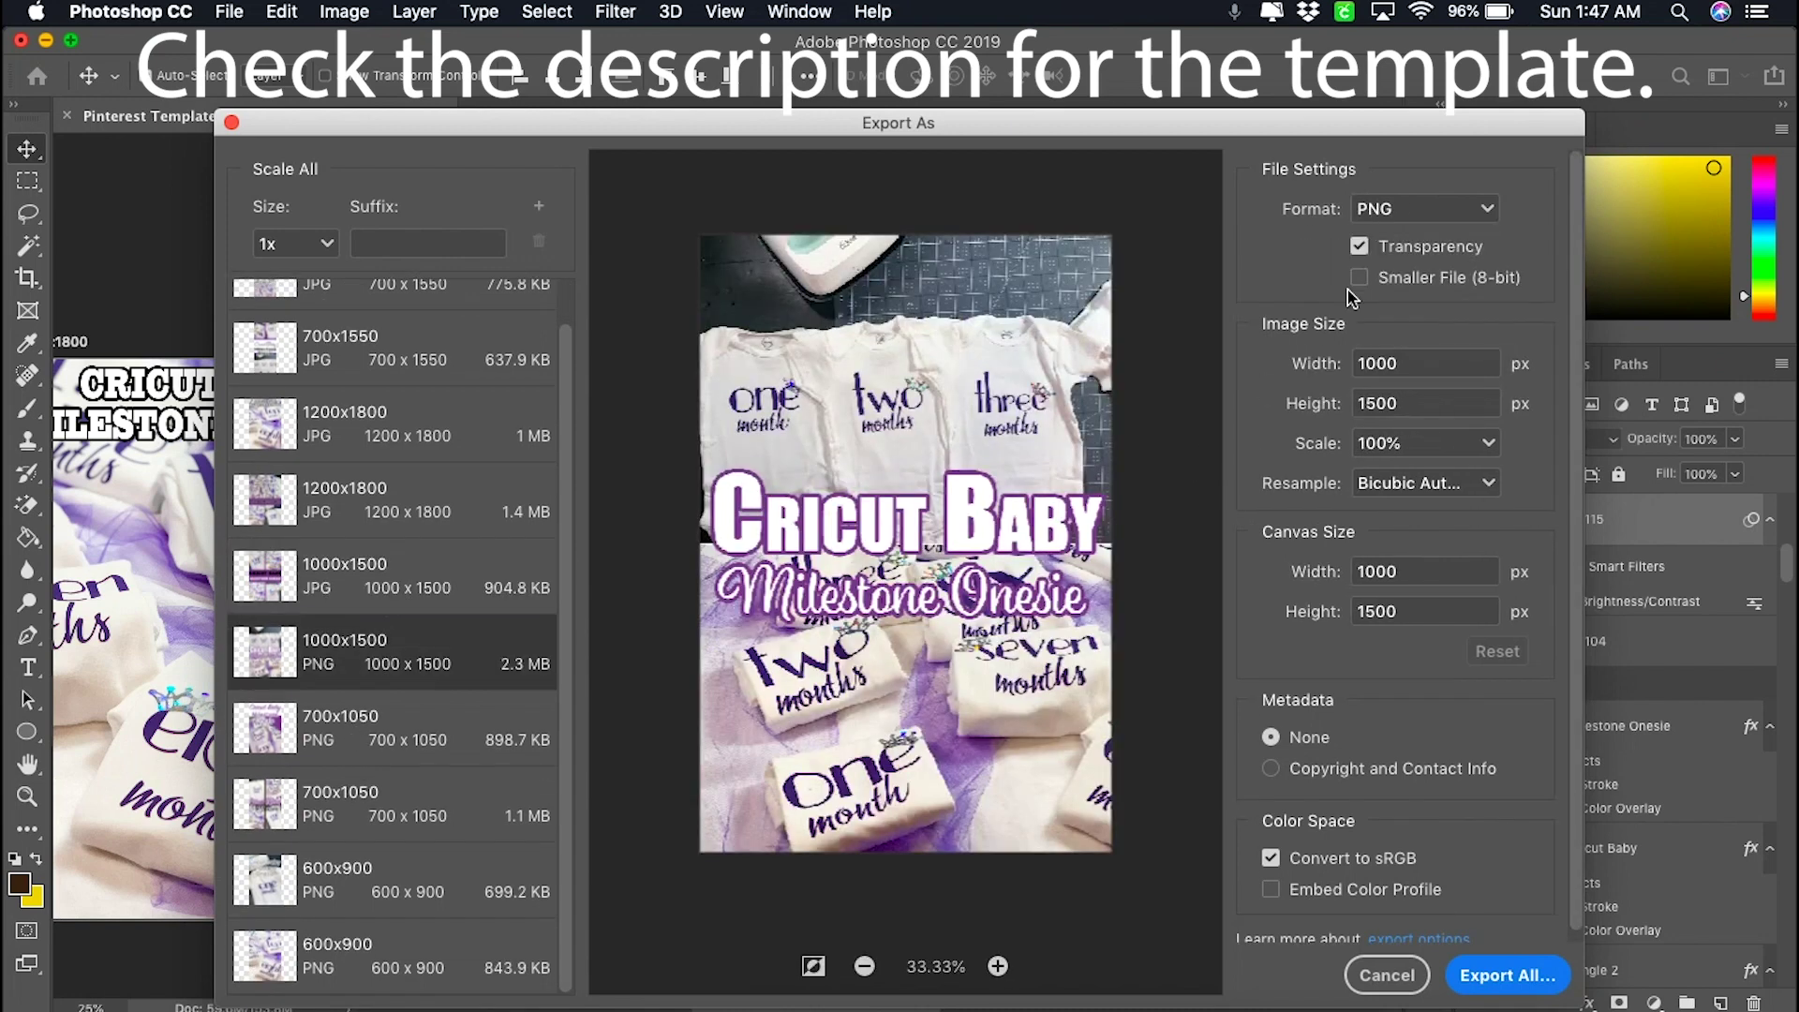
{"action": "left_click", "coordinate": [1468, 212]}
{"action": "left_click", "coordinate": [1415, 274]}
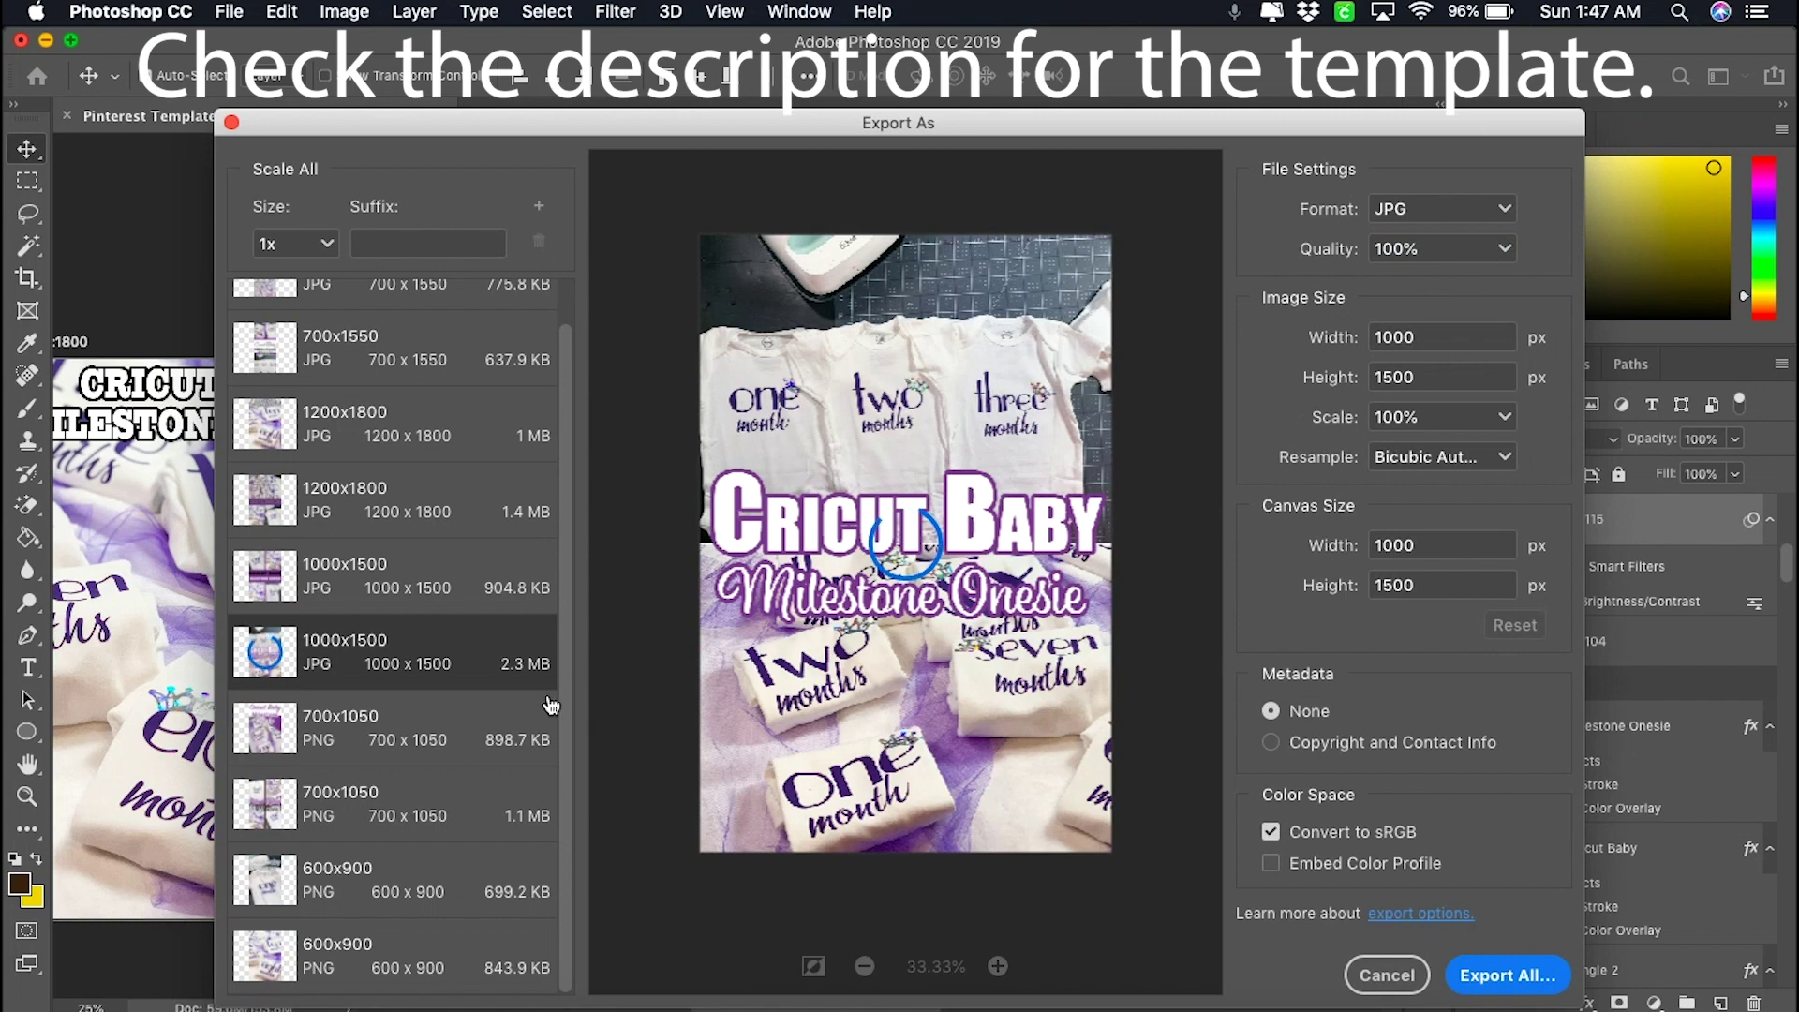
- Set the export format of both 700x1050 artboards to JPG
{"action": "left_click", "coordinate": [447, 745]}
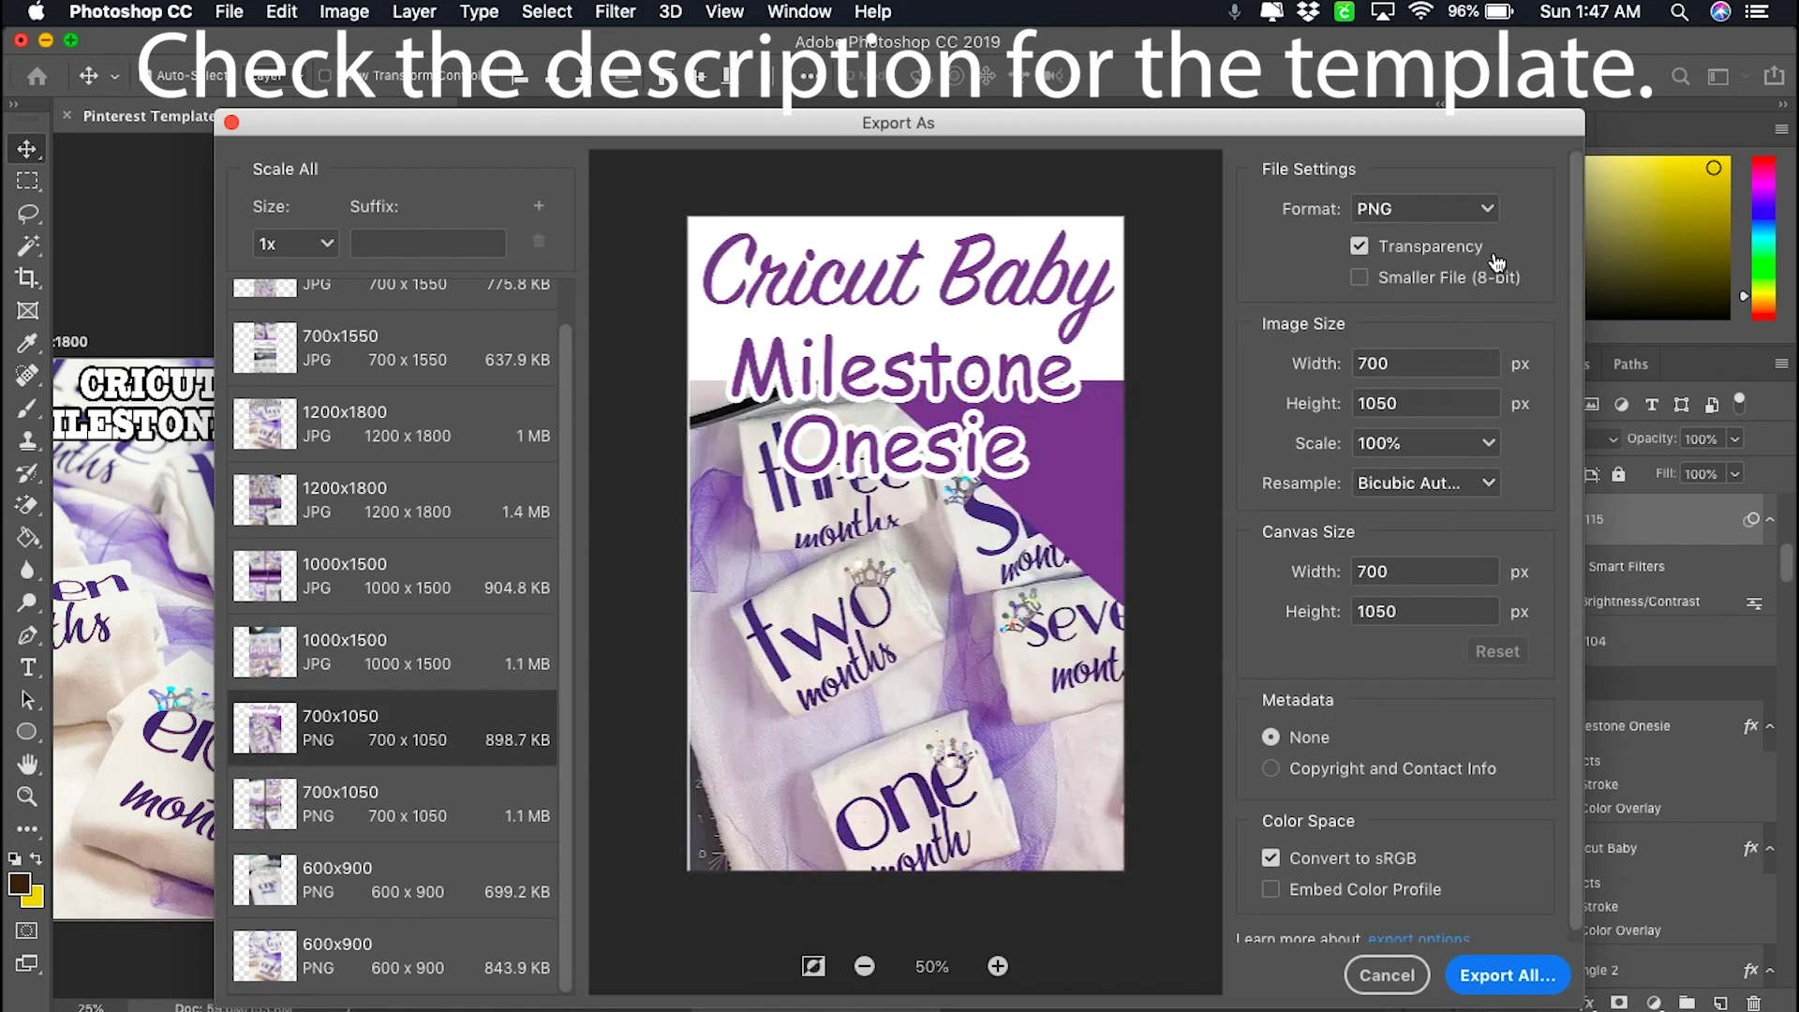
{"action": "left_click", "coordinate": [1479, 223]}
{"action": "left_click", "coordinate": [1447, 275]}
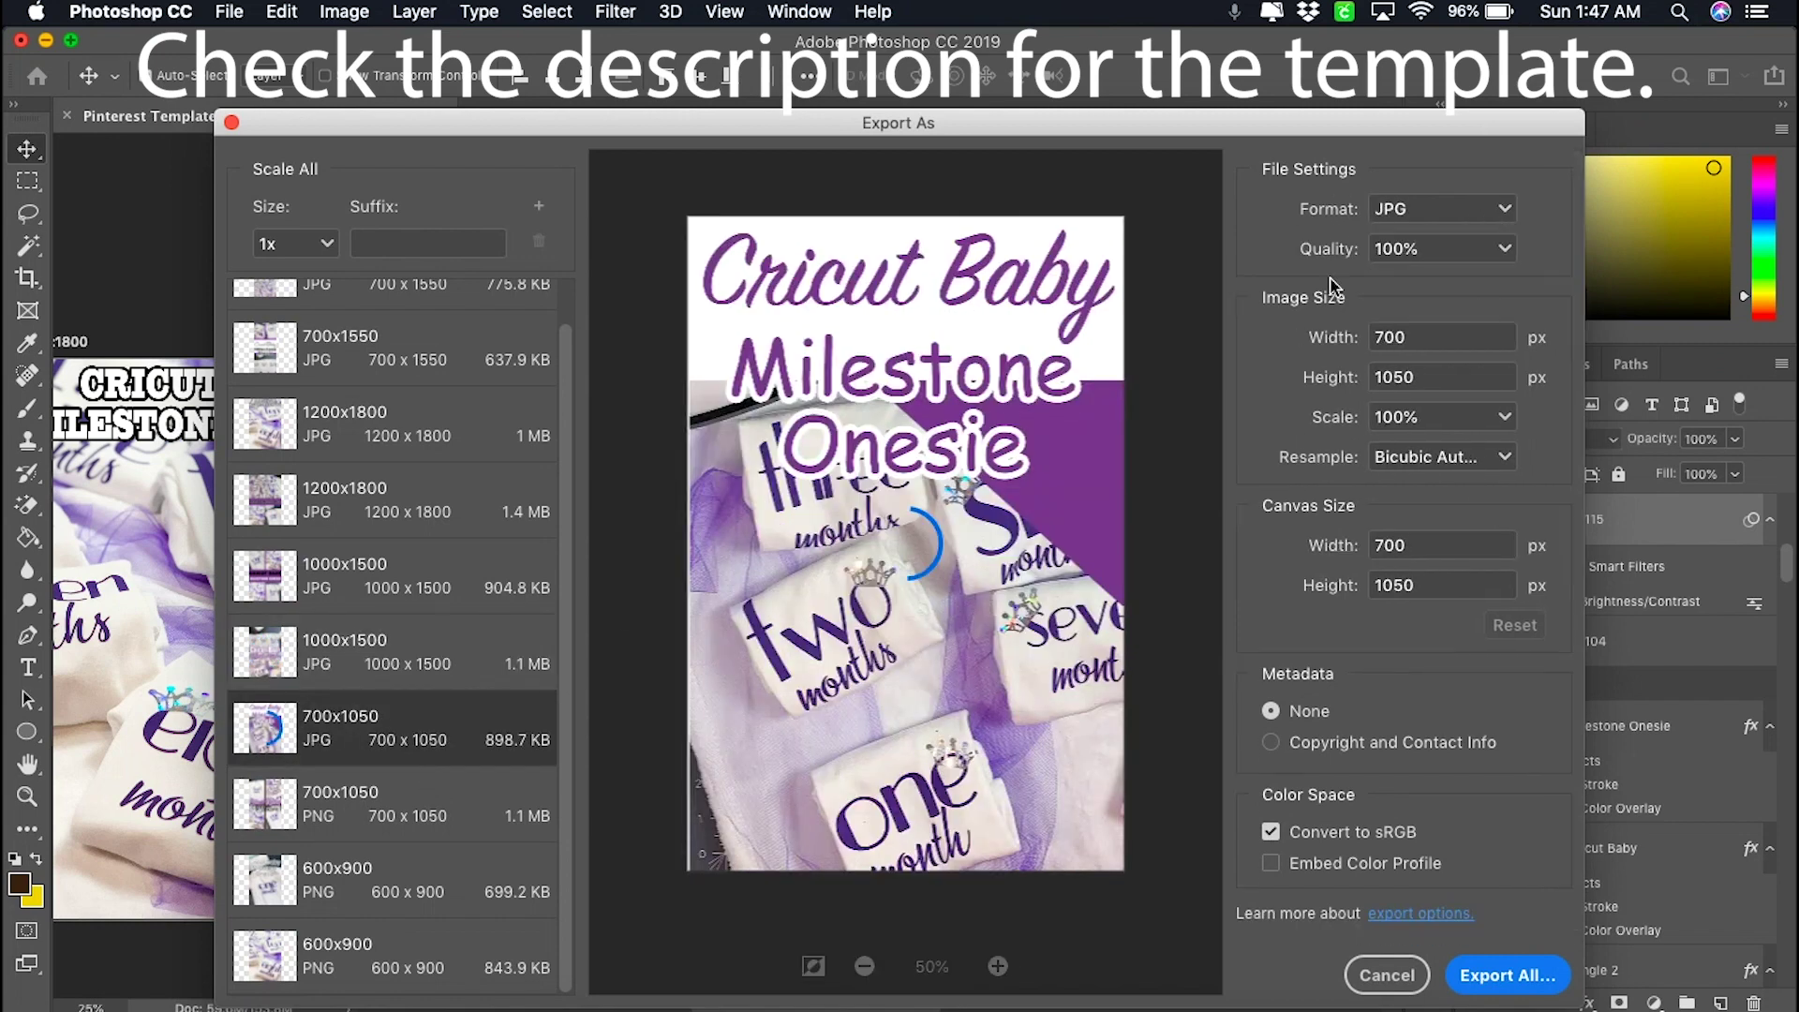
{"action": "left_click", "coordinate": [466, 798]}
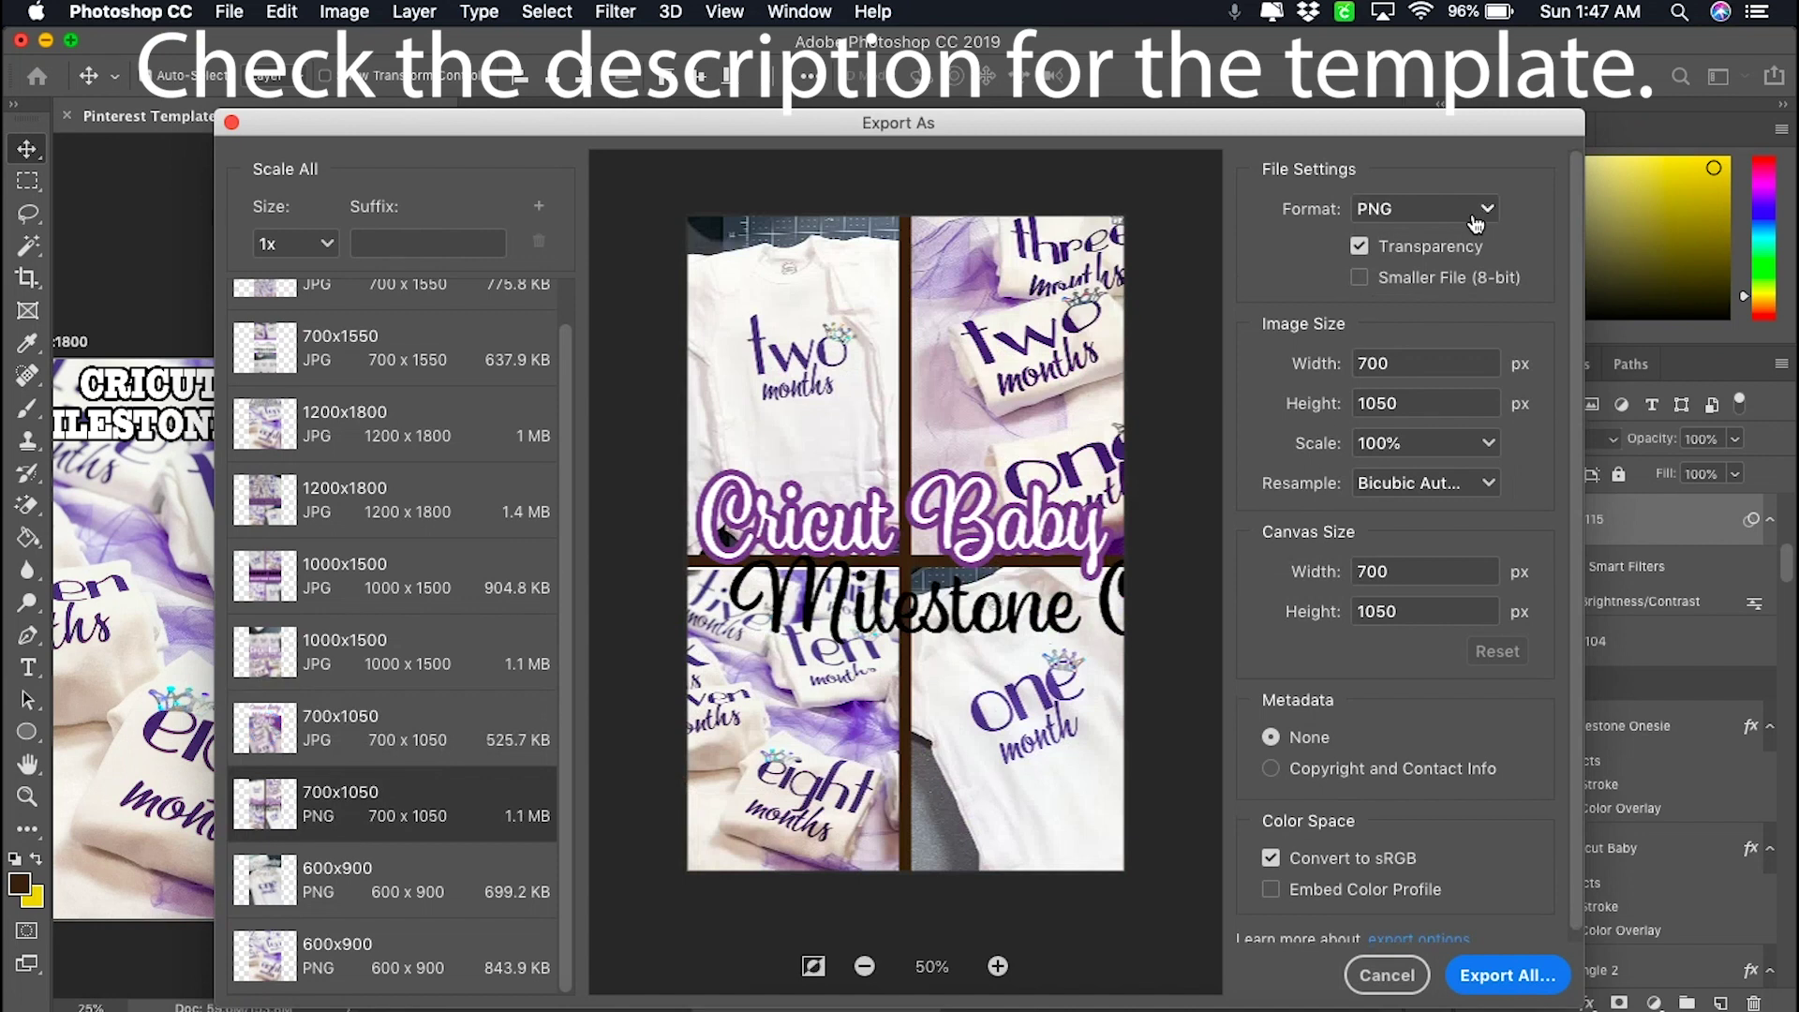
{"action": "left_click", "coordinate": [1476, 223]}
{"action": "left_click", "coordinate": [1447, 276]}
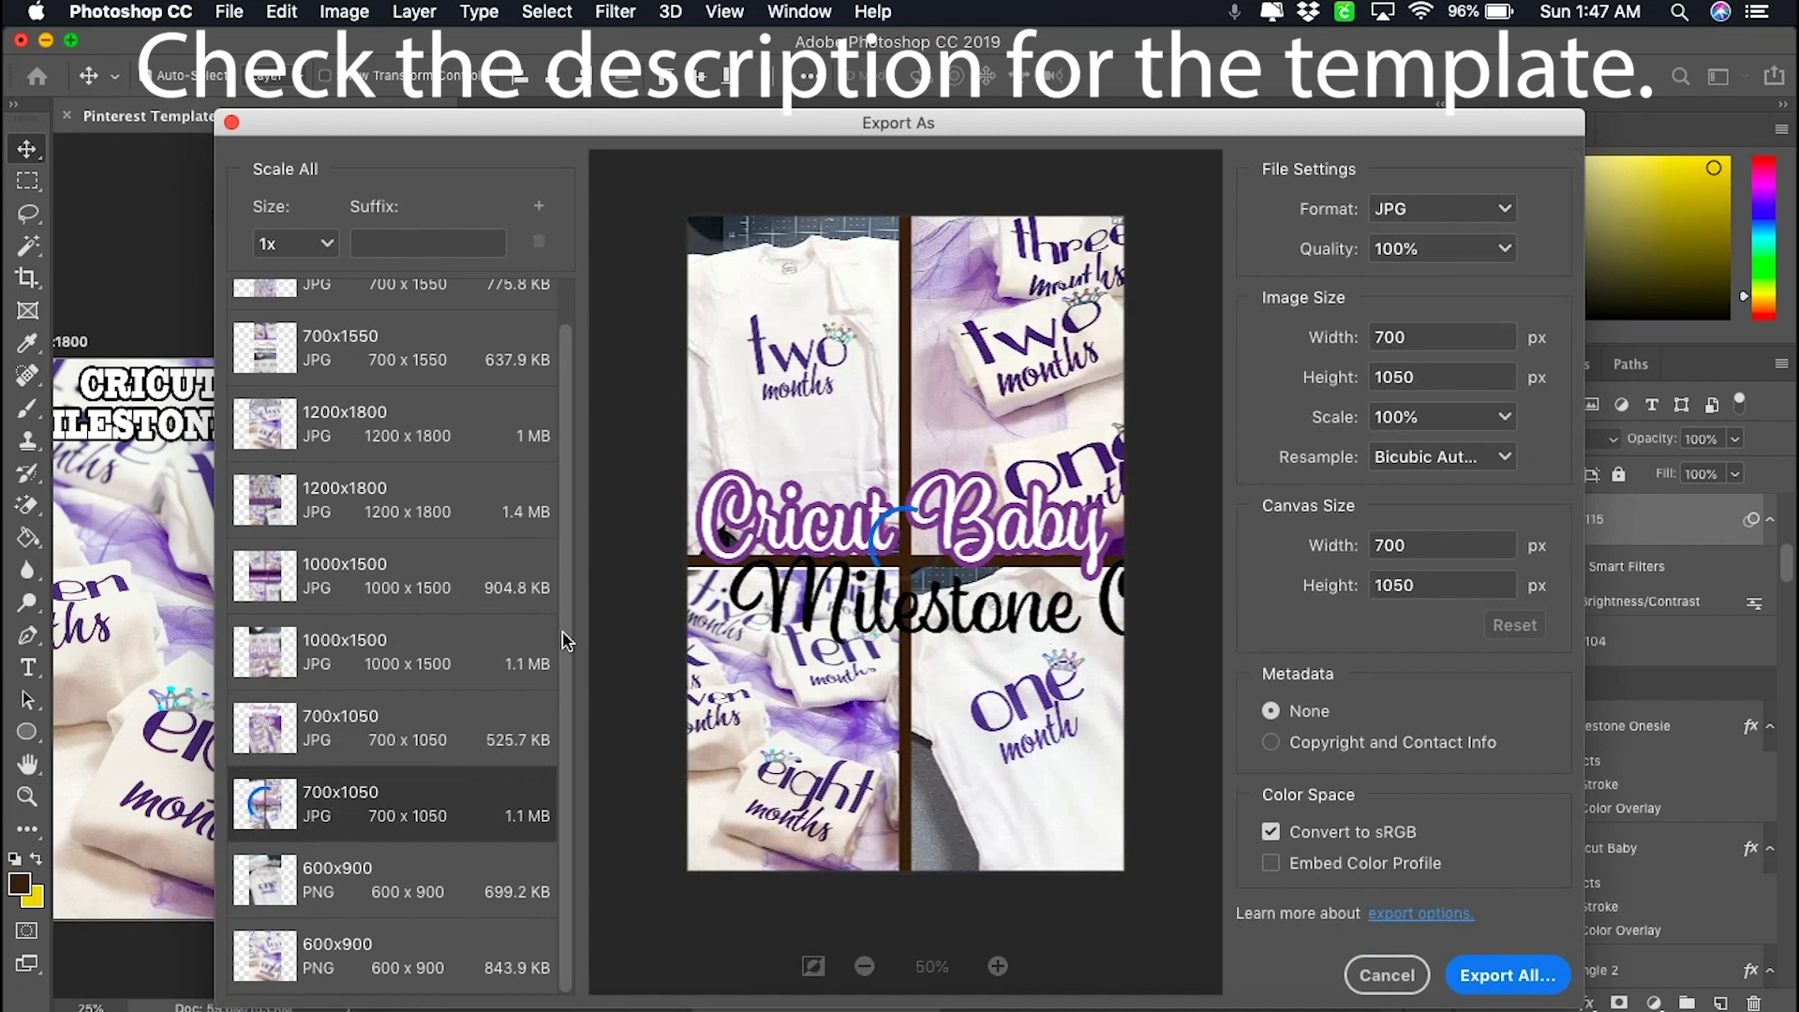
- Set the export format of both 600x900 artboards to JPG
{"action": "left_click", "coordinate": [412, 895]}
{"action": "left_click", "coordinate": [1429, 223]}
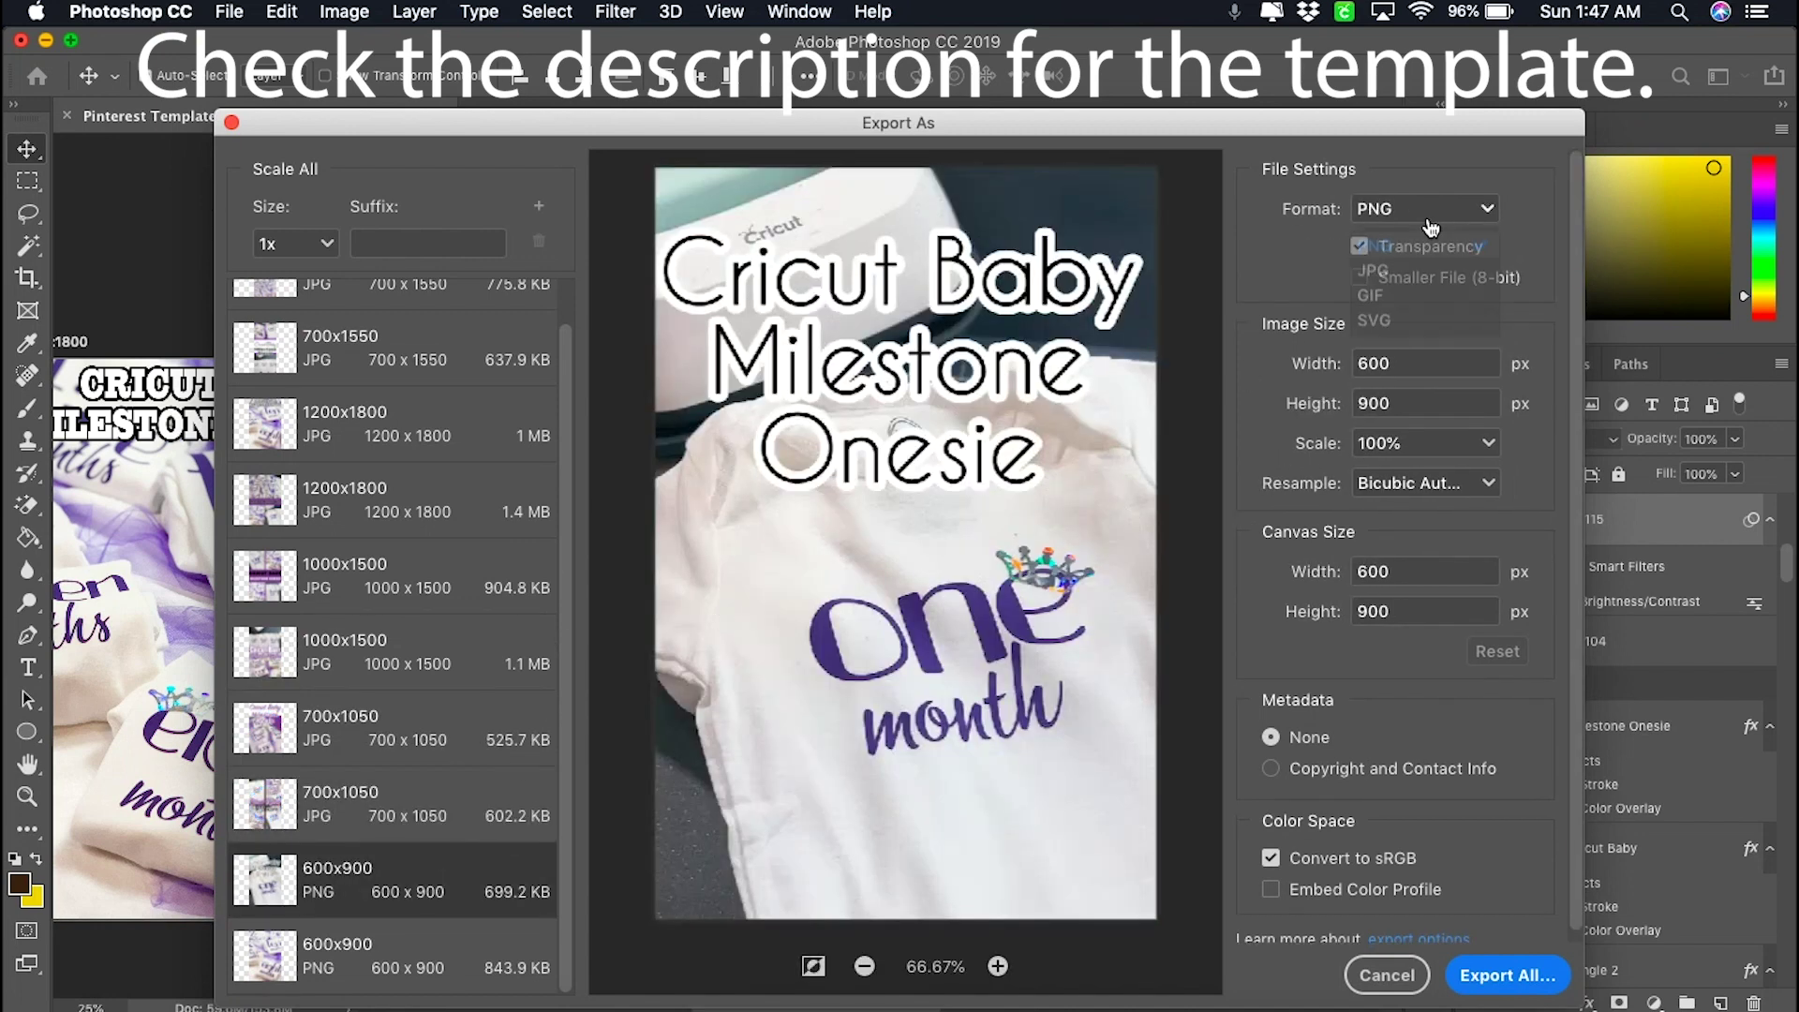
{"action": "left_click", "coordinate": [1425, 272]}
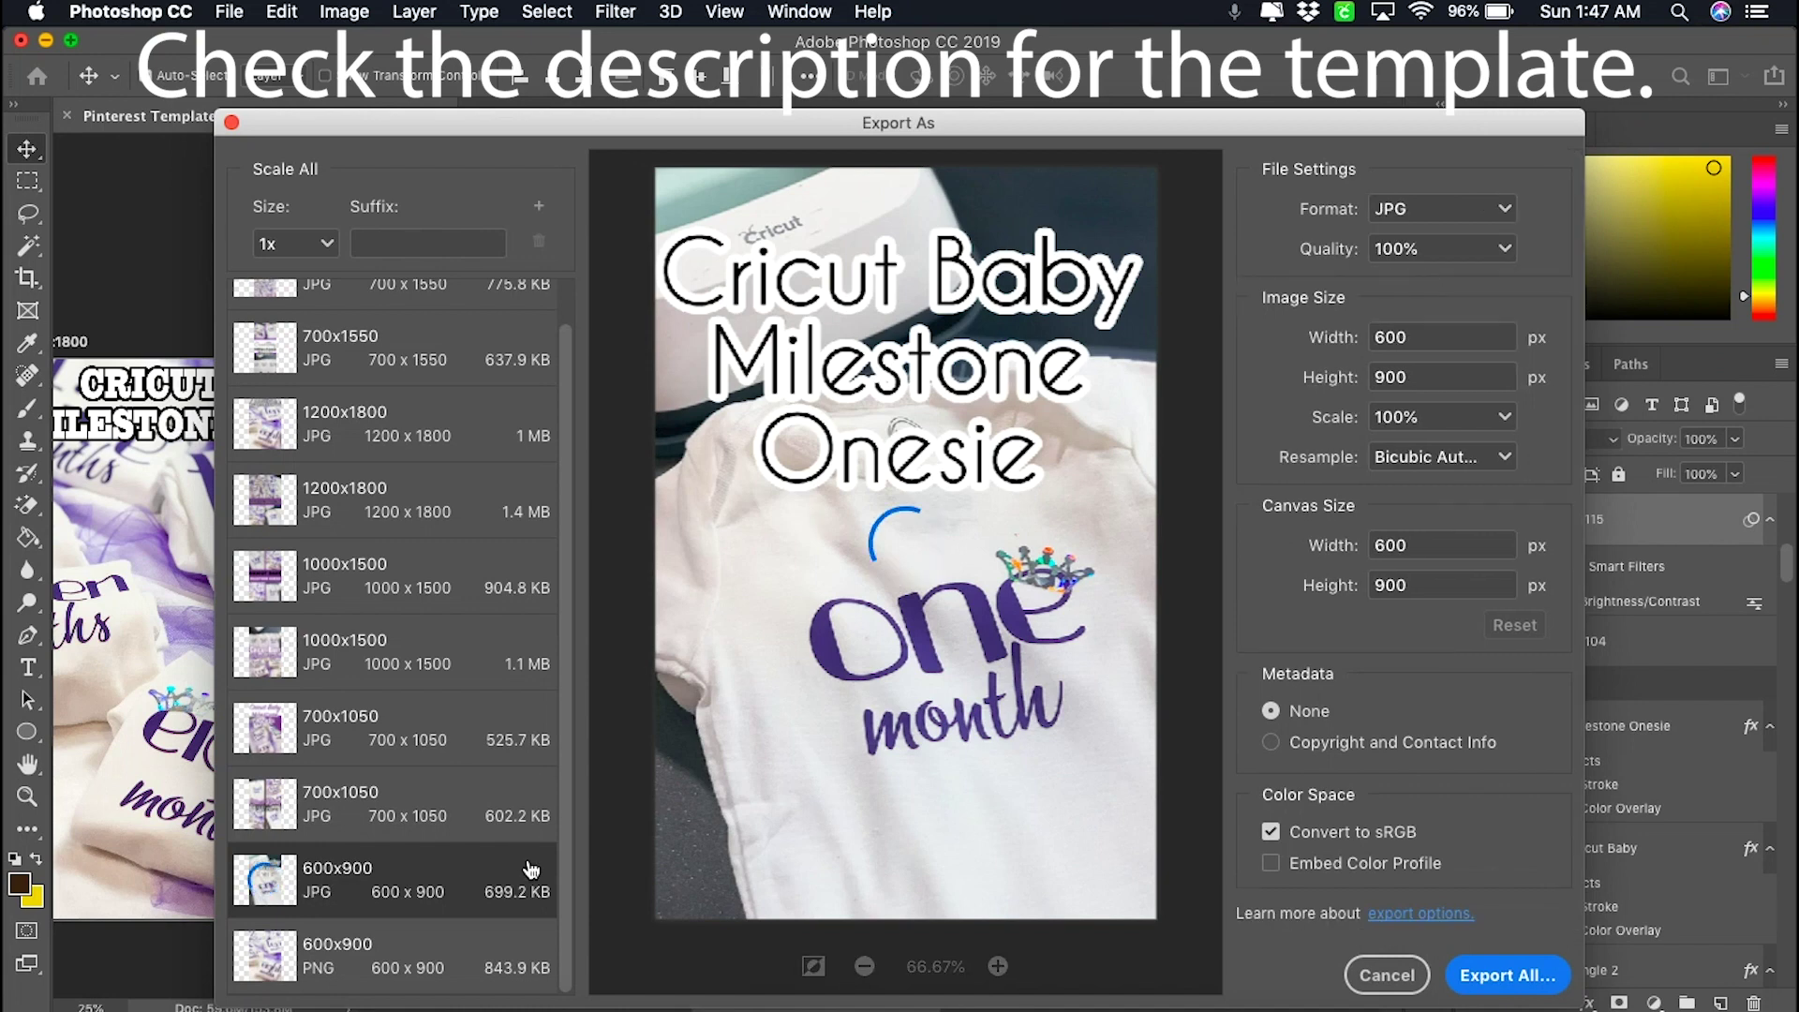
{"action": "left_click", "coordinate": [427, 973]}
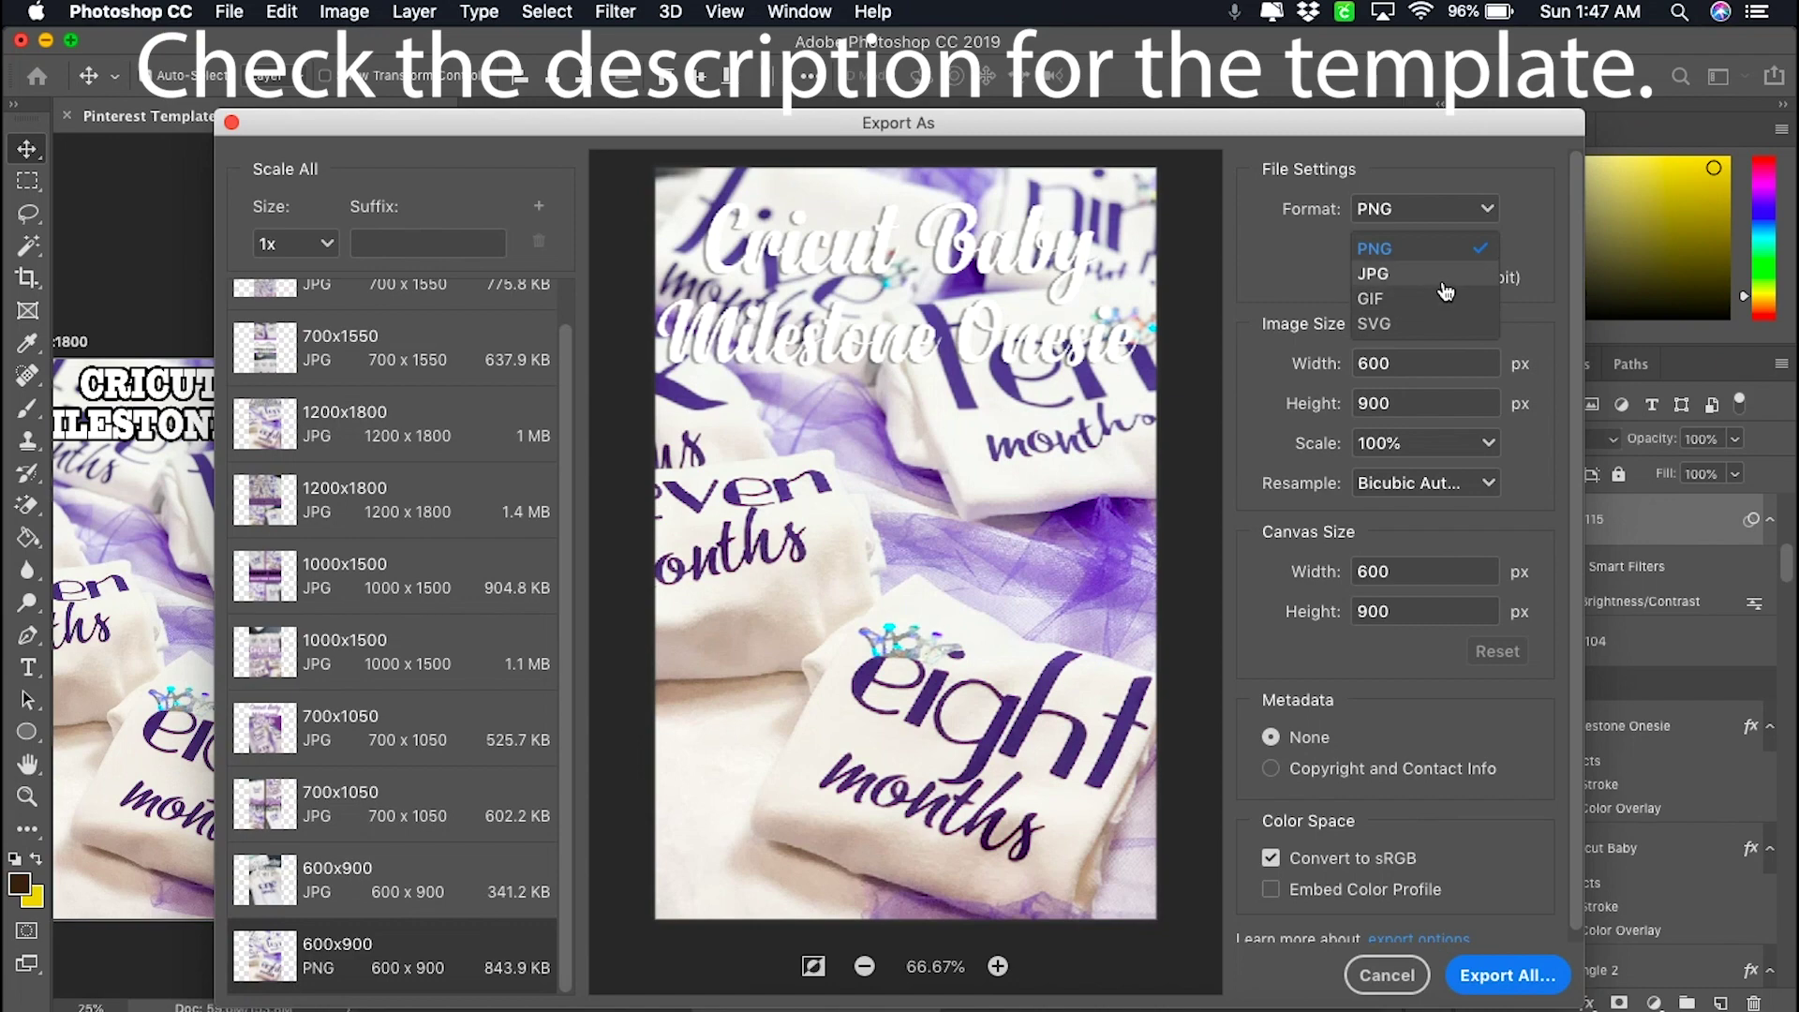
{"action": "left_click", "coordinate": [1429, 271]}
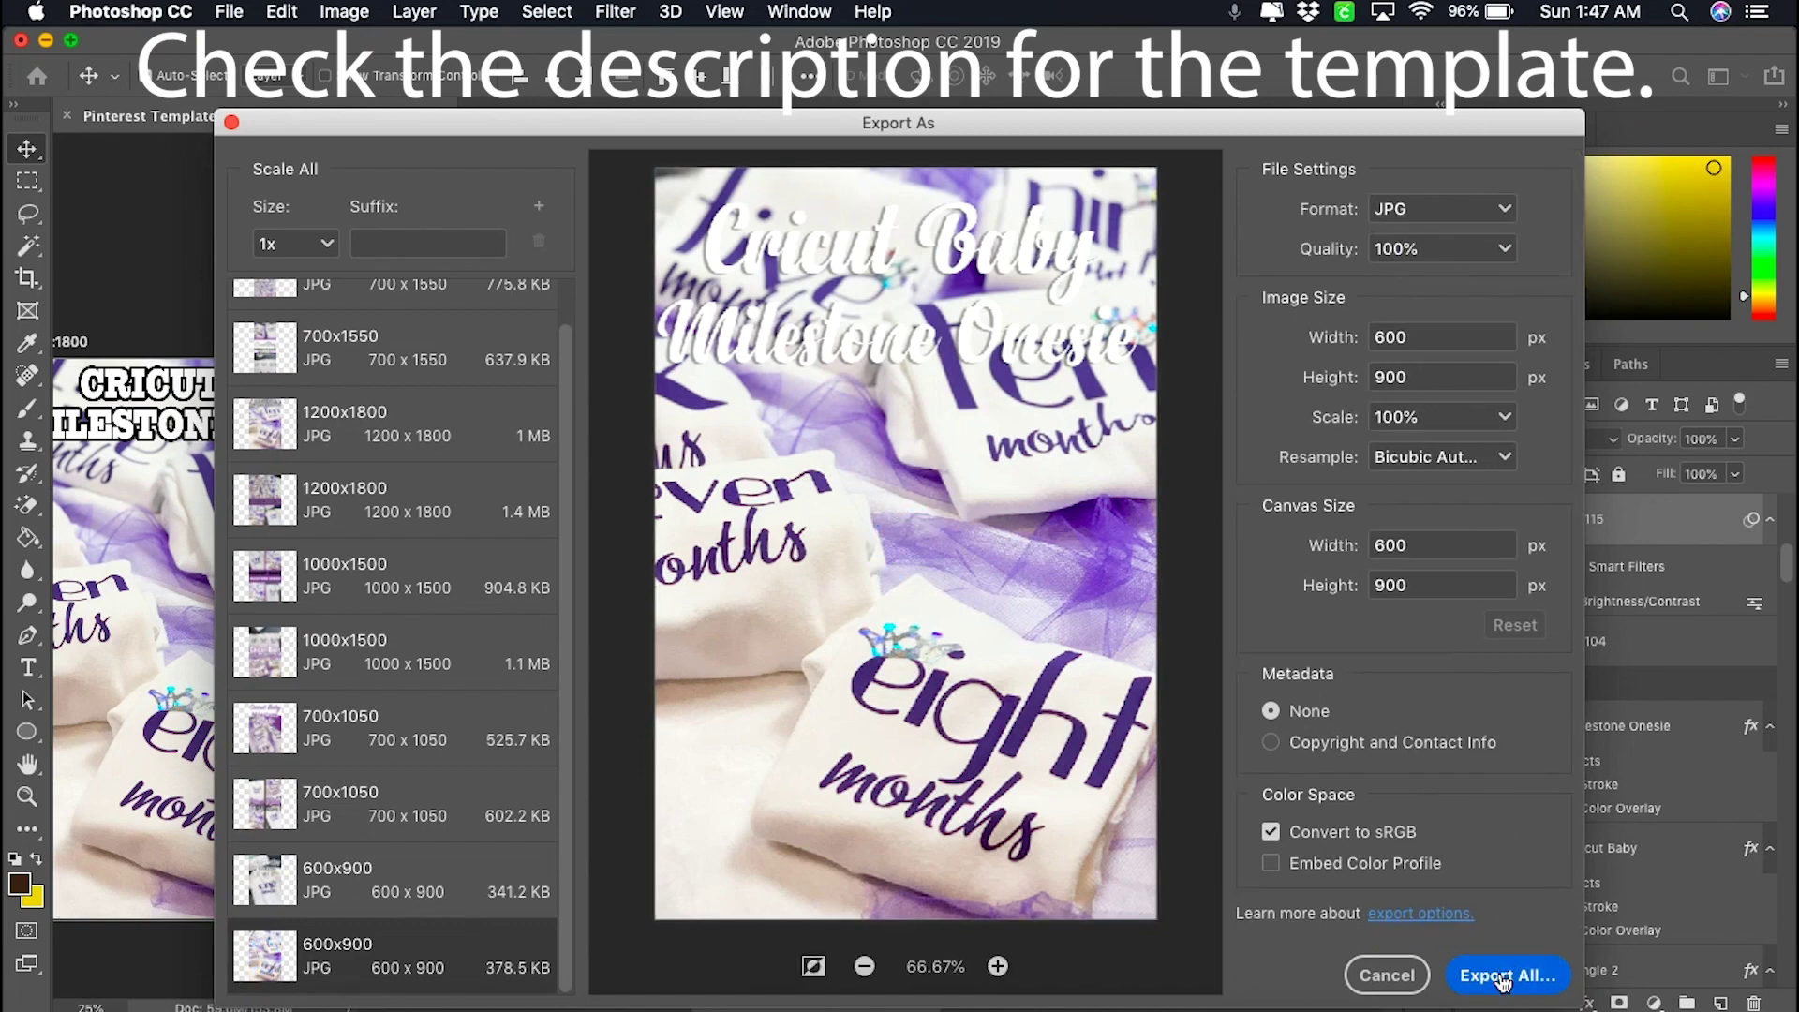
- Export all artboards into the Color Me Crafty folder in iCloud Drive
{"action": "left_click", "coordinate": [1503, 977]}
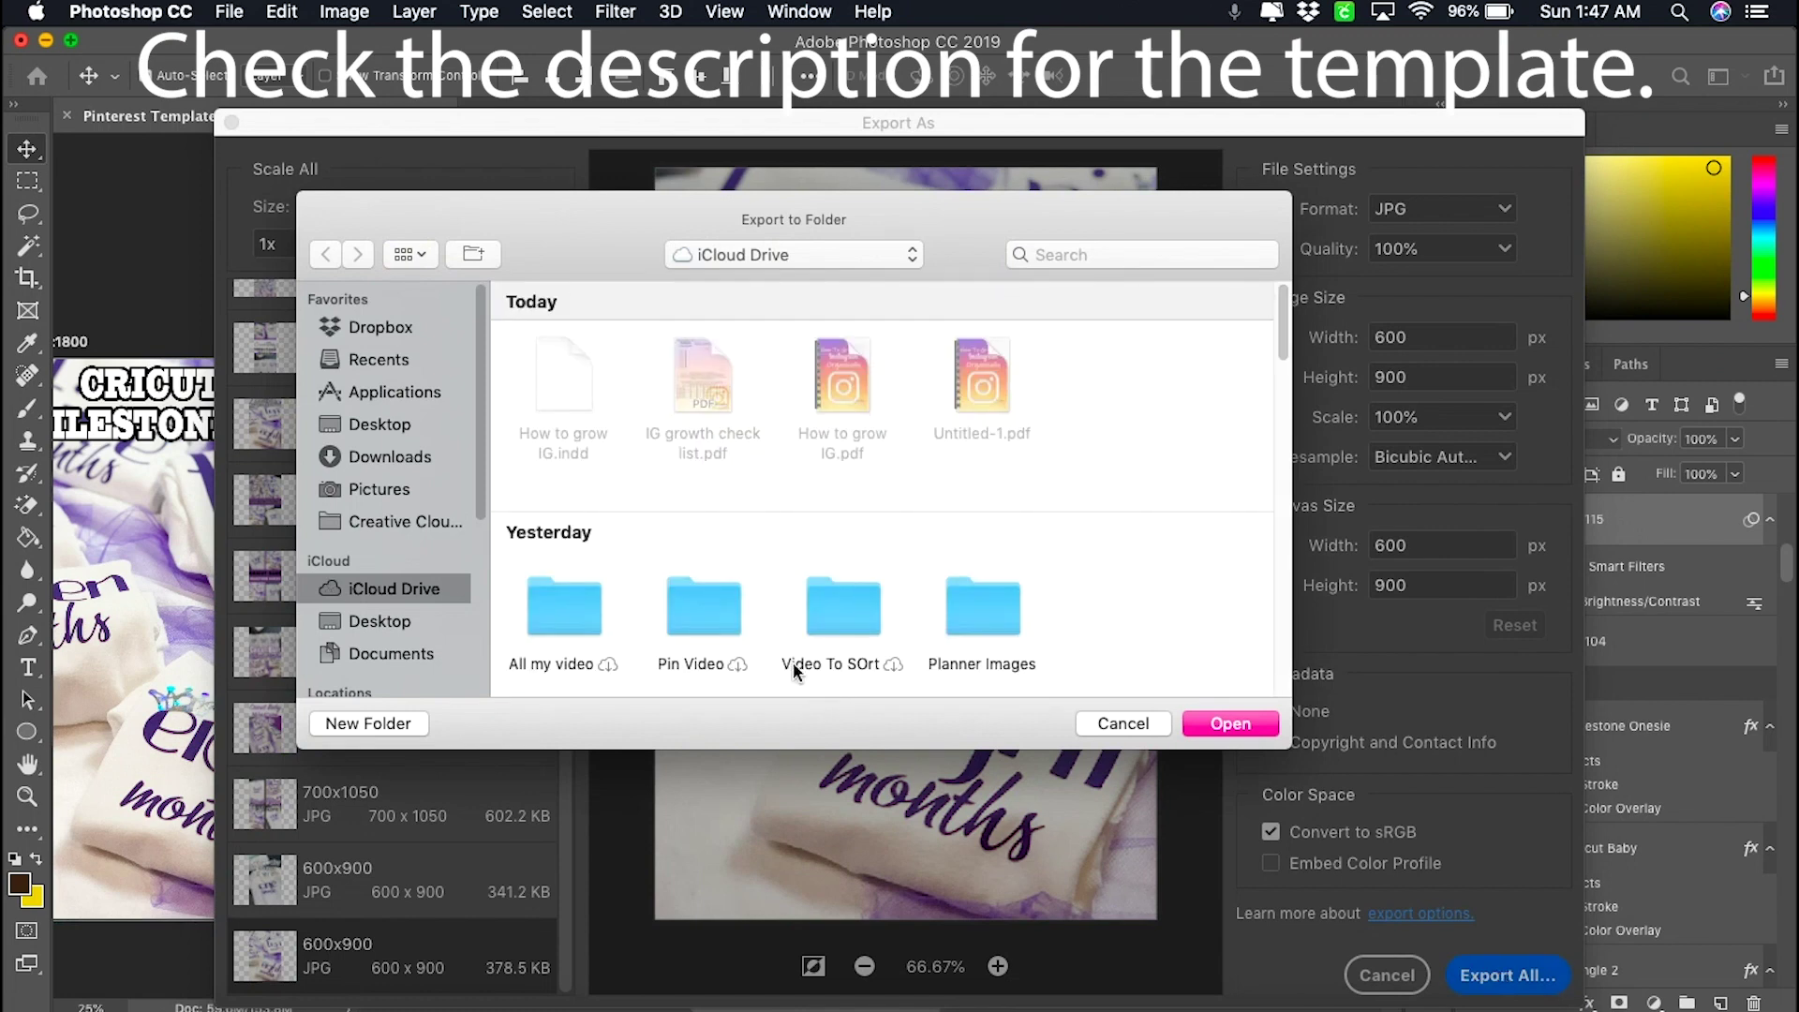
{"action": "scroll", "coordinate": [756, 566], "scroll_direction": "down", "scroll_amount": 5}
{"action": "scroll", "coordinate": [755, 566], "scroll_direction": "up", "scroll_amount": 3}
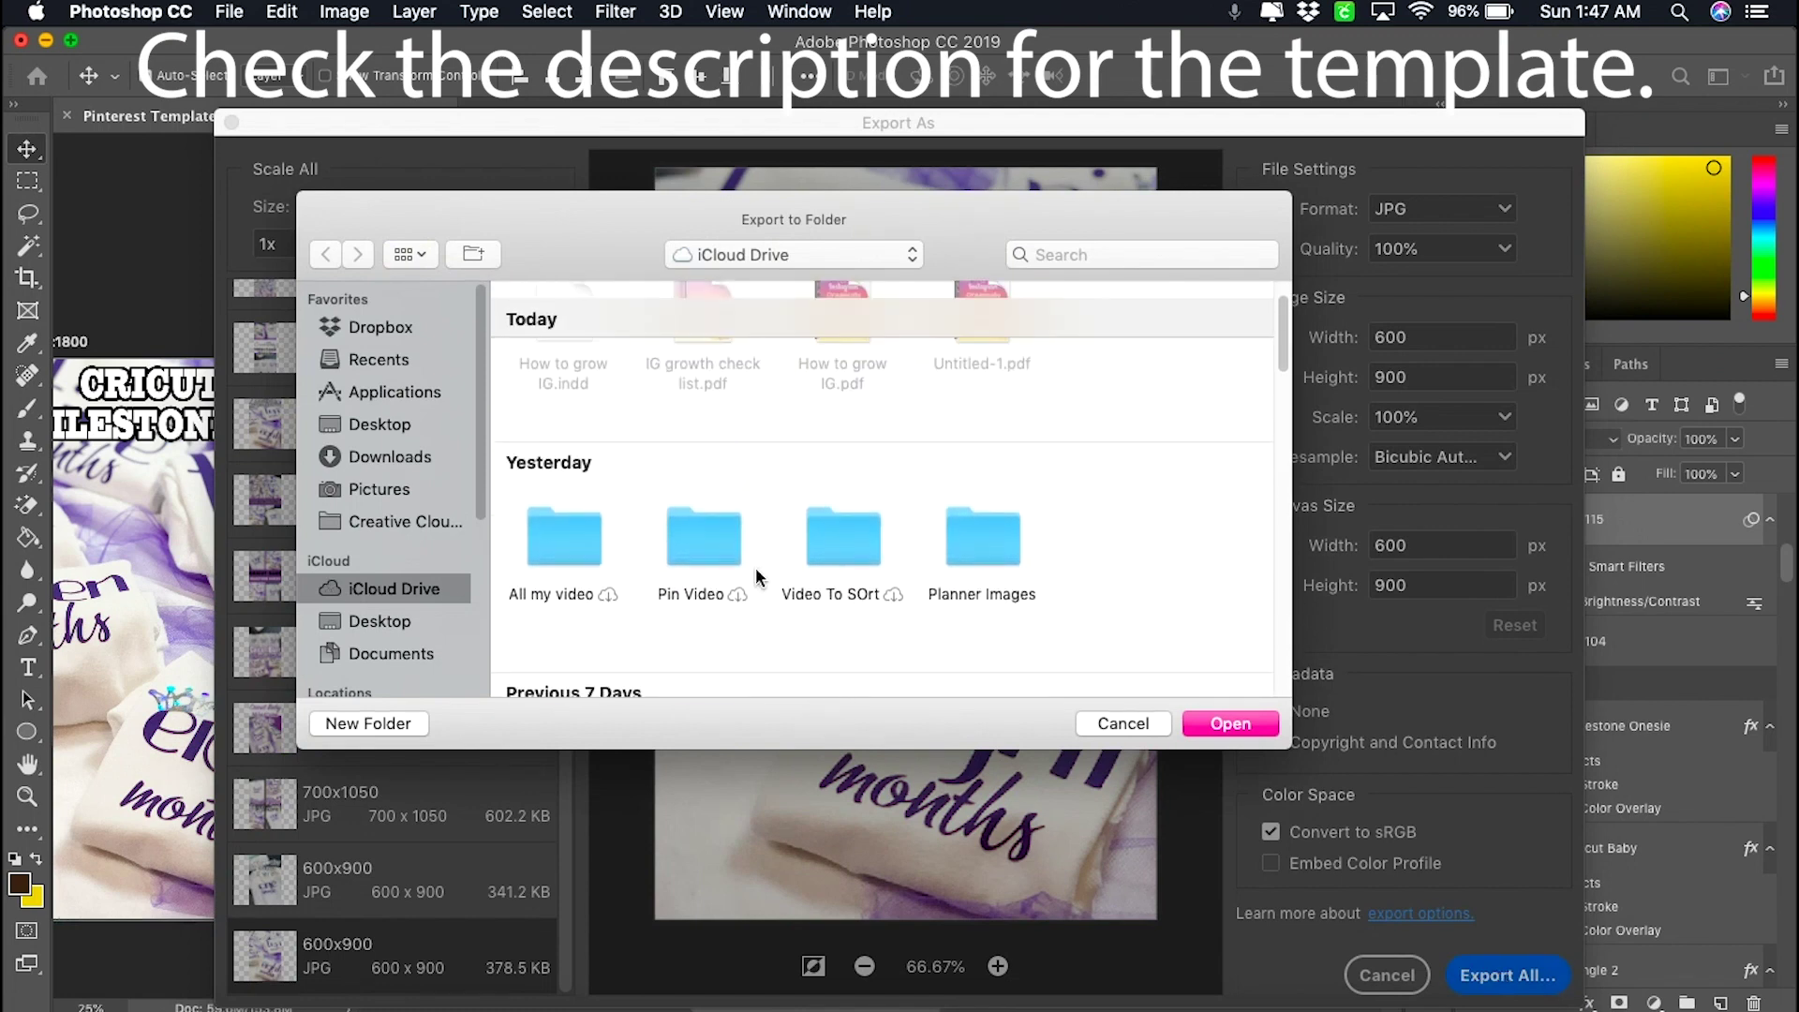
{"action": "scroll", "coordinate": [755, 566], "scroll_direction": "down", "scroll_amount": 6}
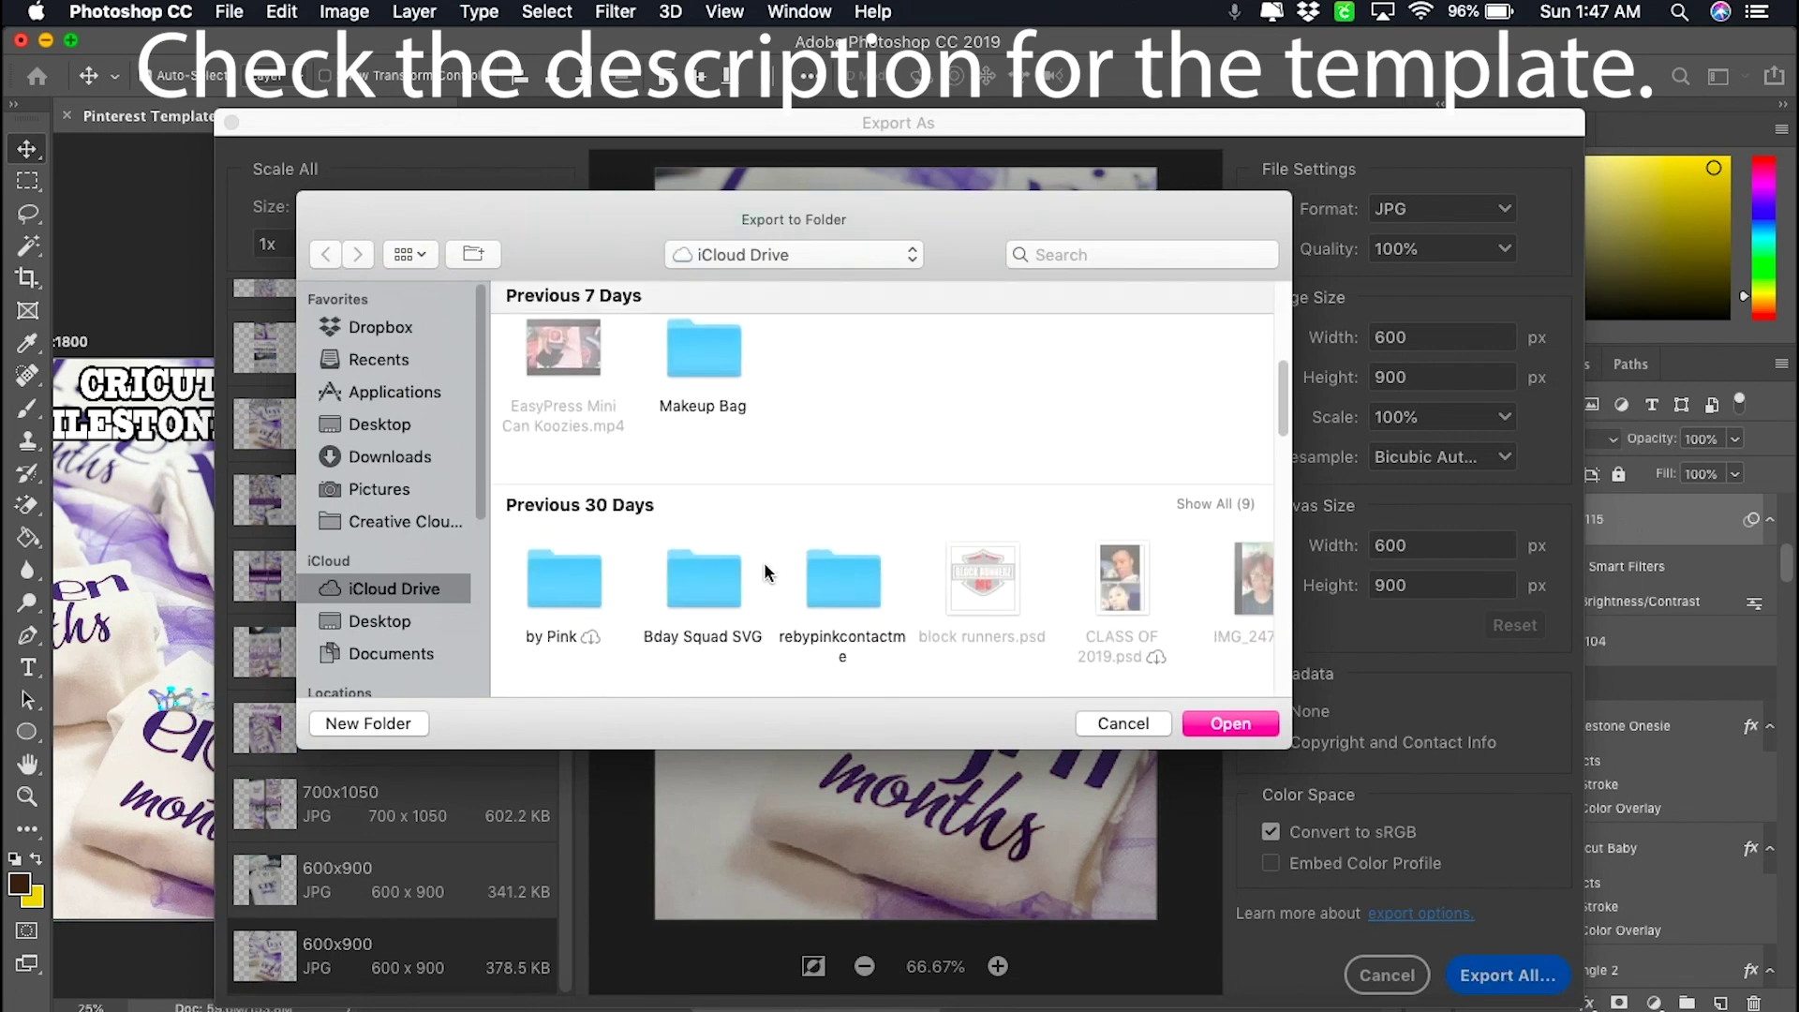
{"action": "scroll", "coordinate": [764, 565], "scroll_direction": "down", "scroll_amount": 5}
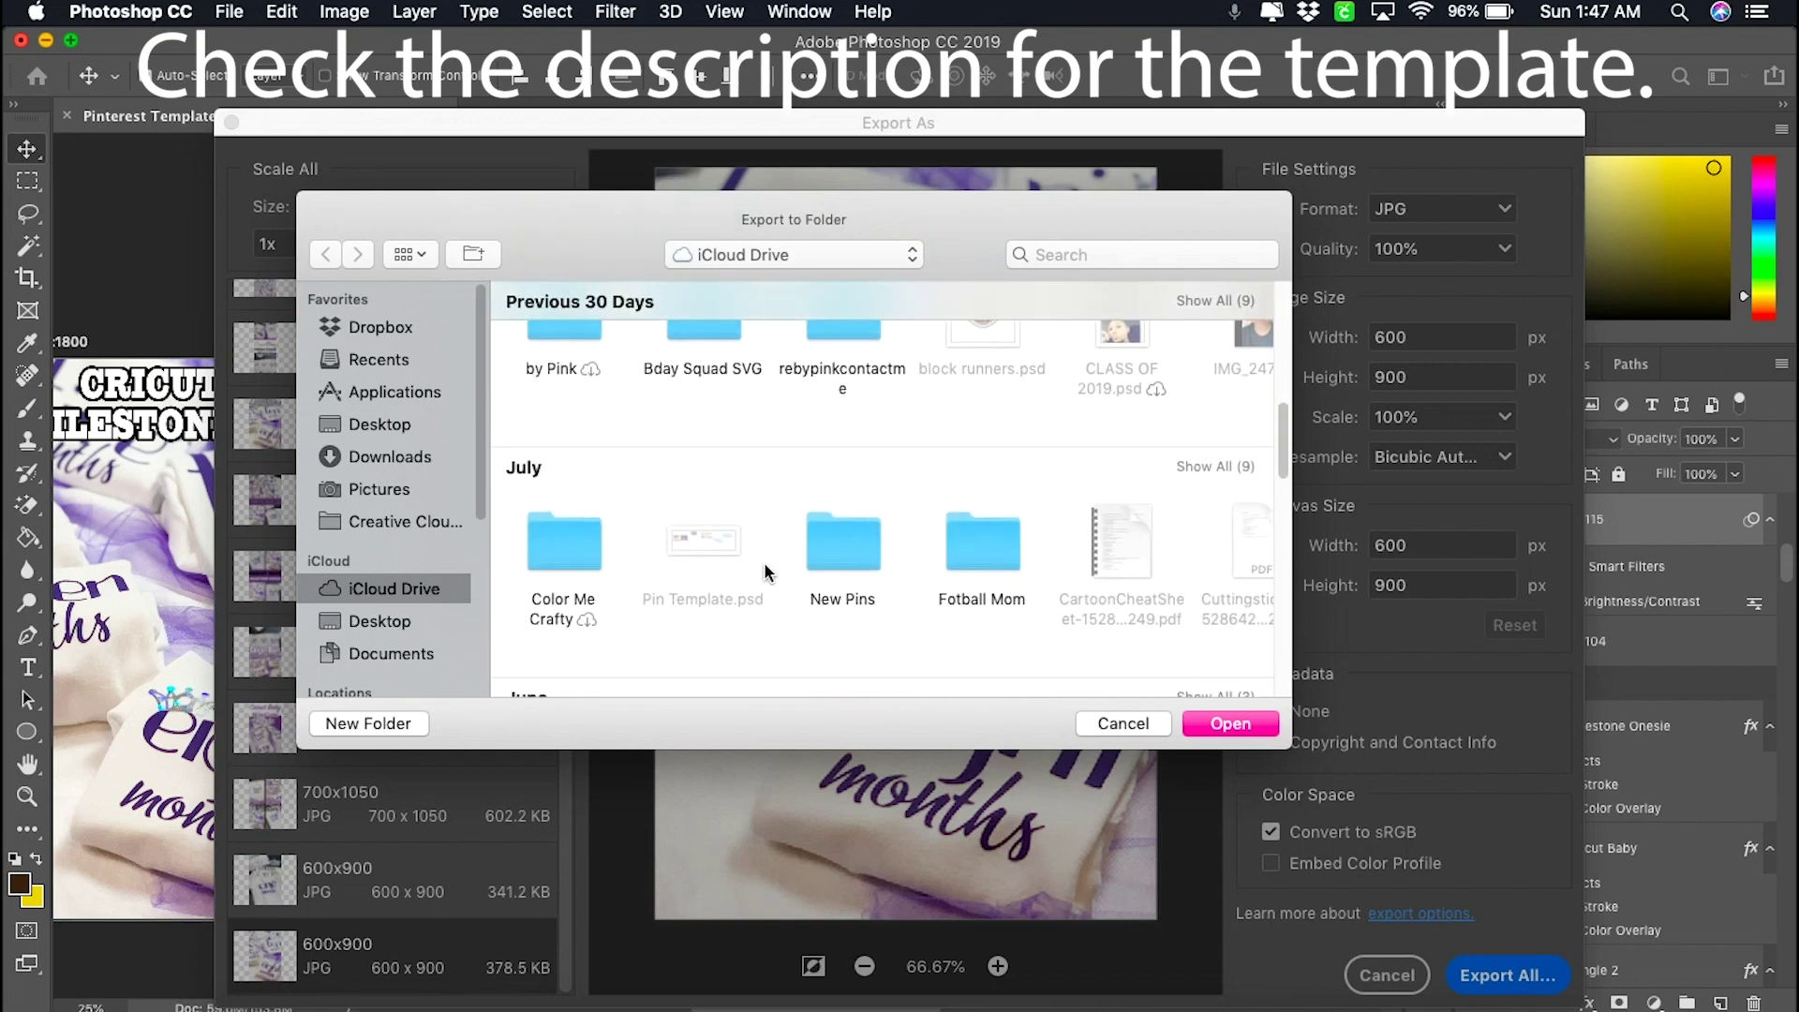
{"action": "left_click", "coordinate": [583, 526]}
{"action": "key", "text": "Return"}
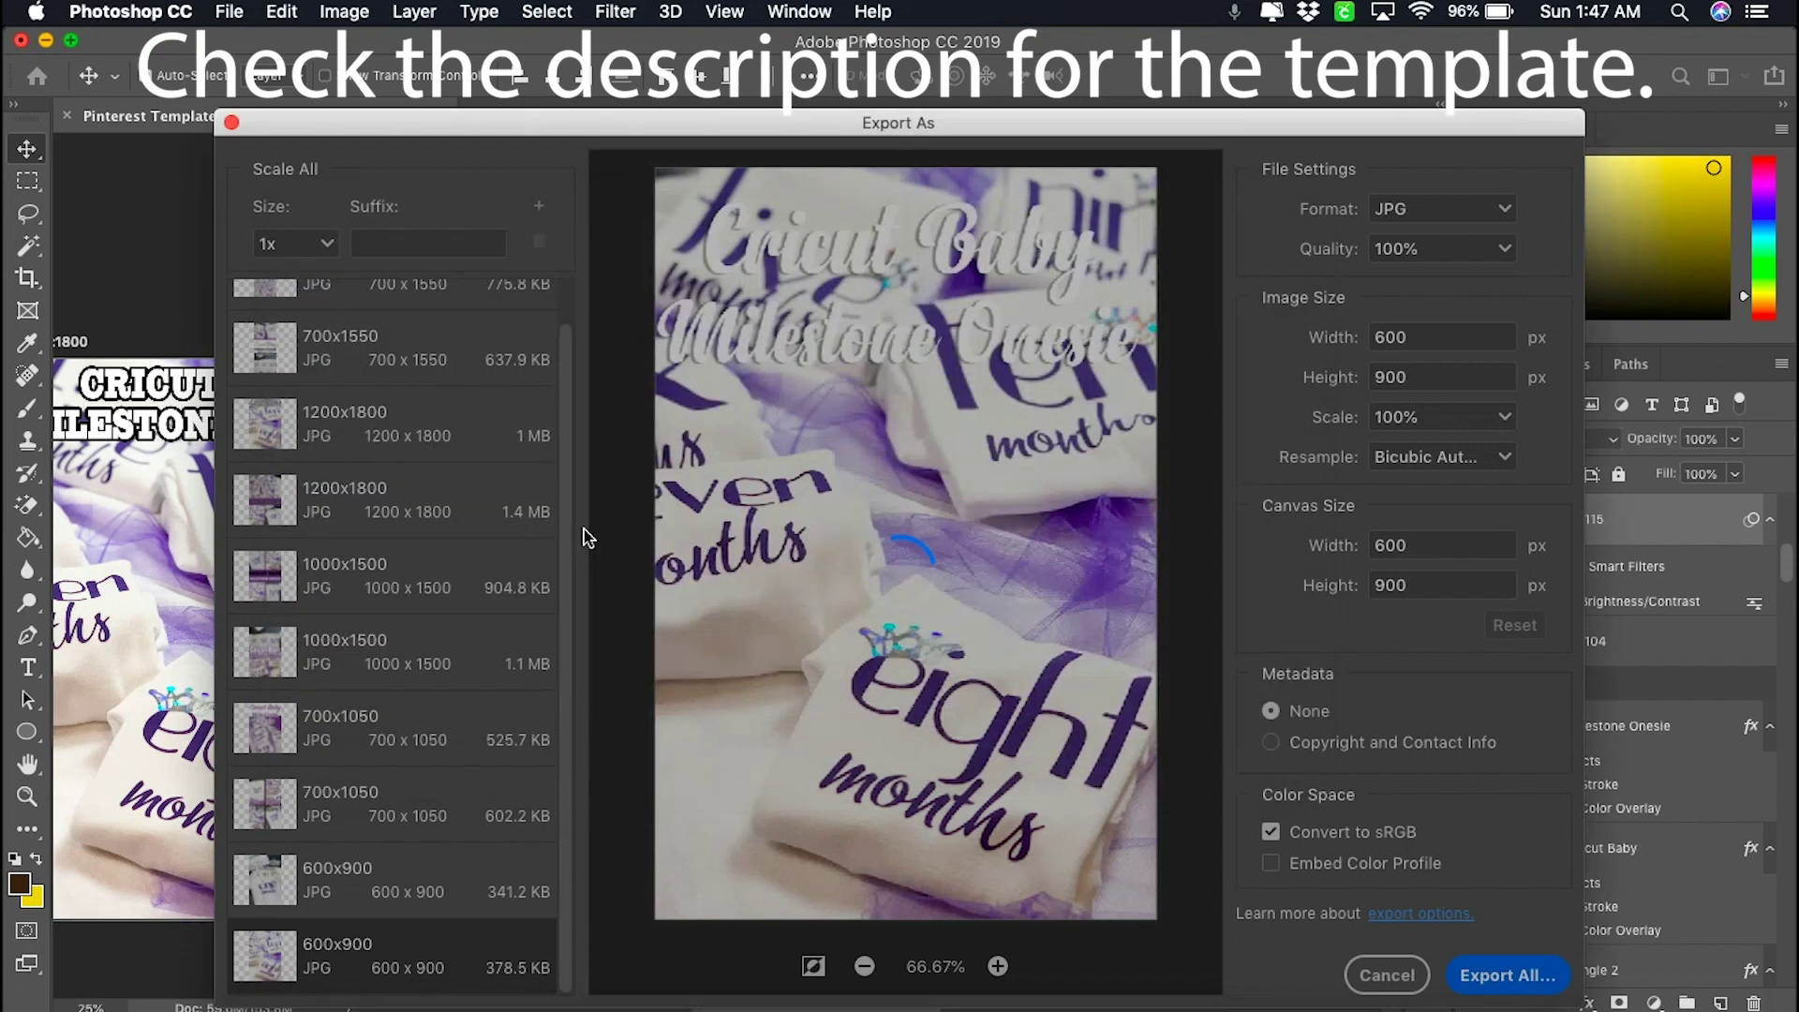